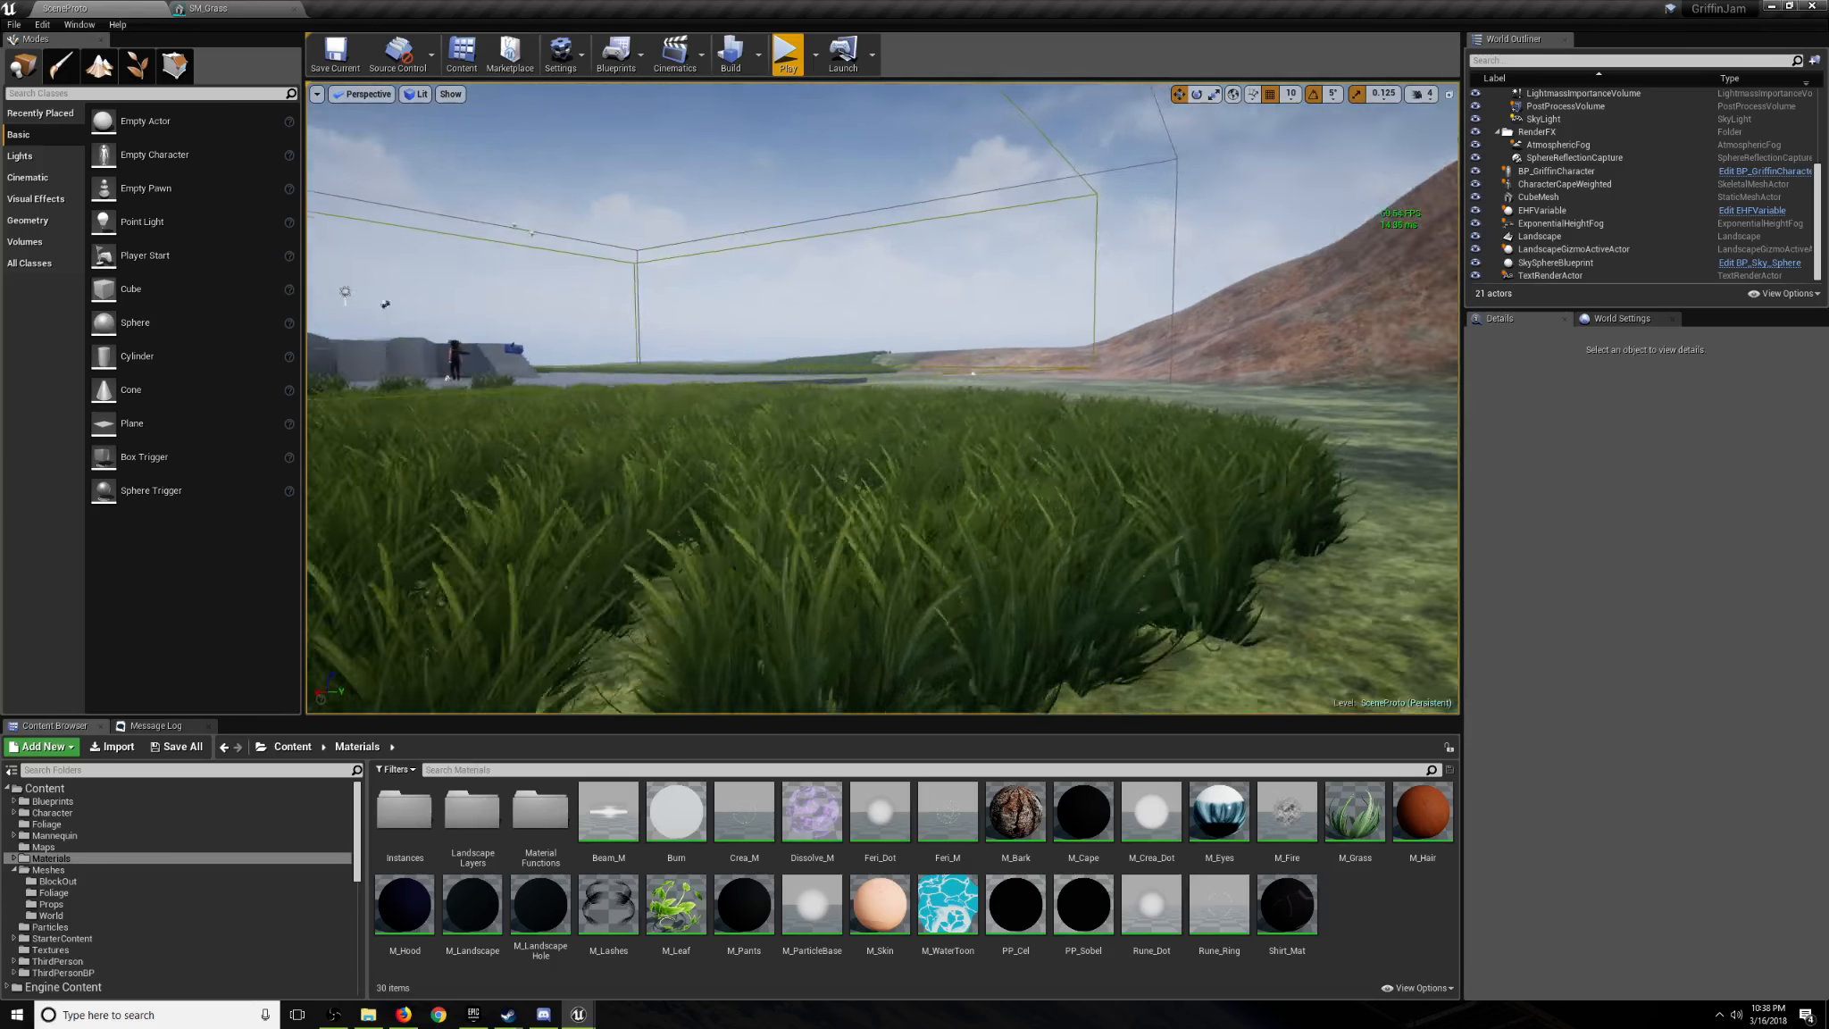
Examine the painted grass field and its edges at ground level across the landscape.
key("w")
right_click_drag(882, 397, 1089, 407)
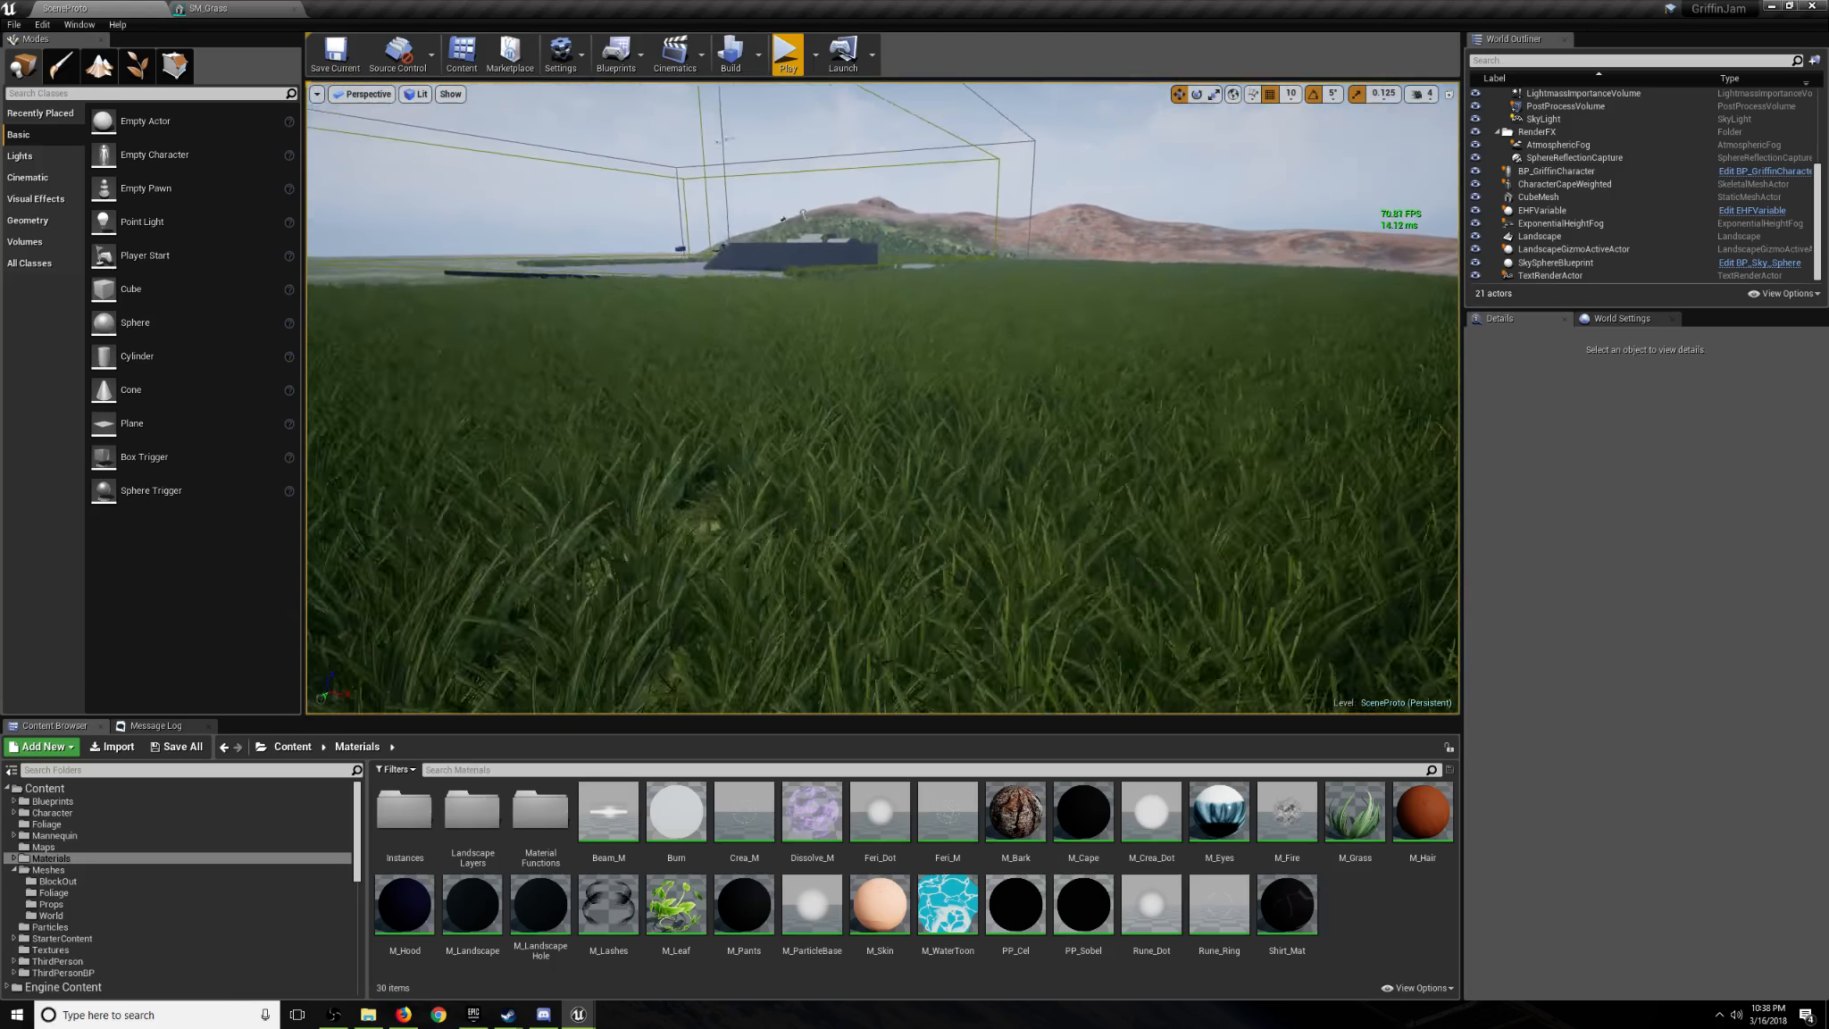
key("w")
right_click_drag(882, 398, 1072, 326)
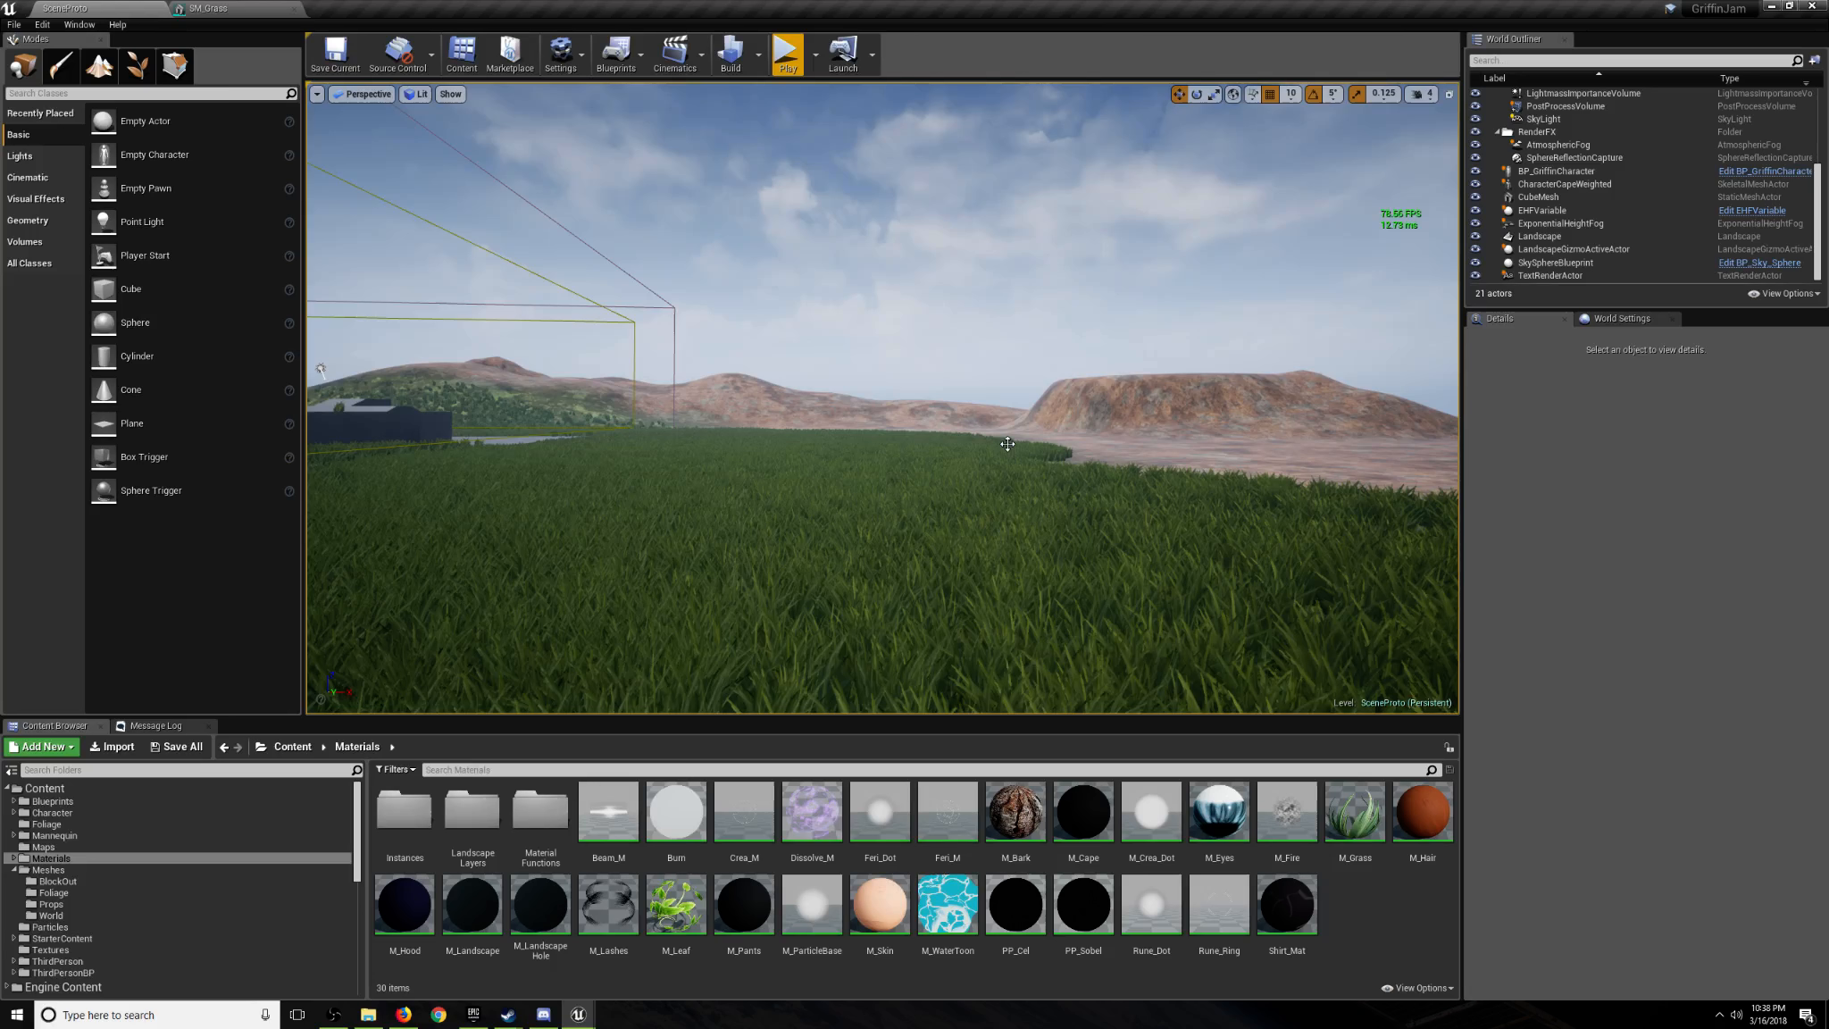
right_click_drag(1008, 446, 518, 478)
key("w")
key("w")
right_click_drag(804, 500, 778, 555)
key("w")
right_click_drag(929, 558, 961, 538)
key("a")
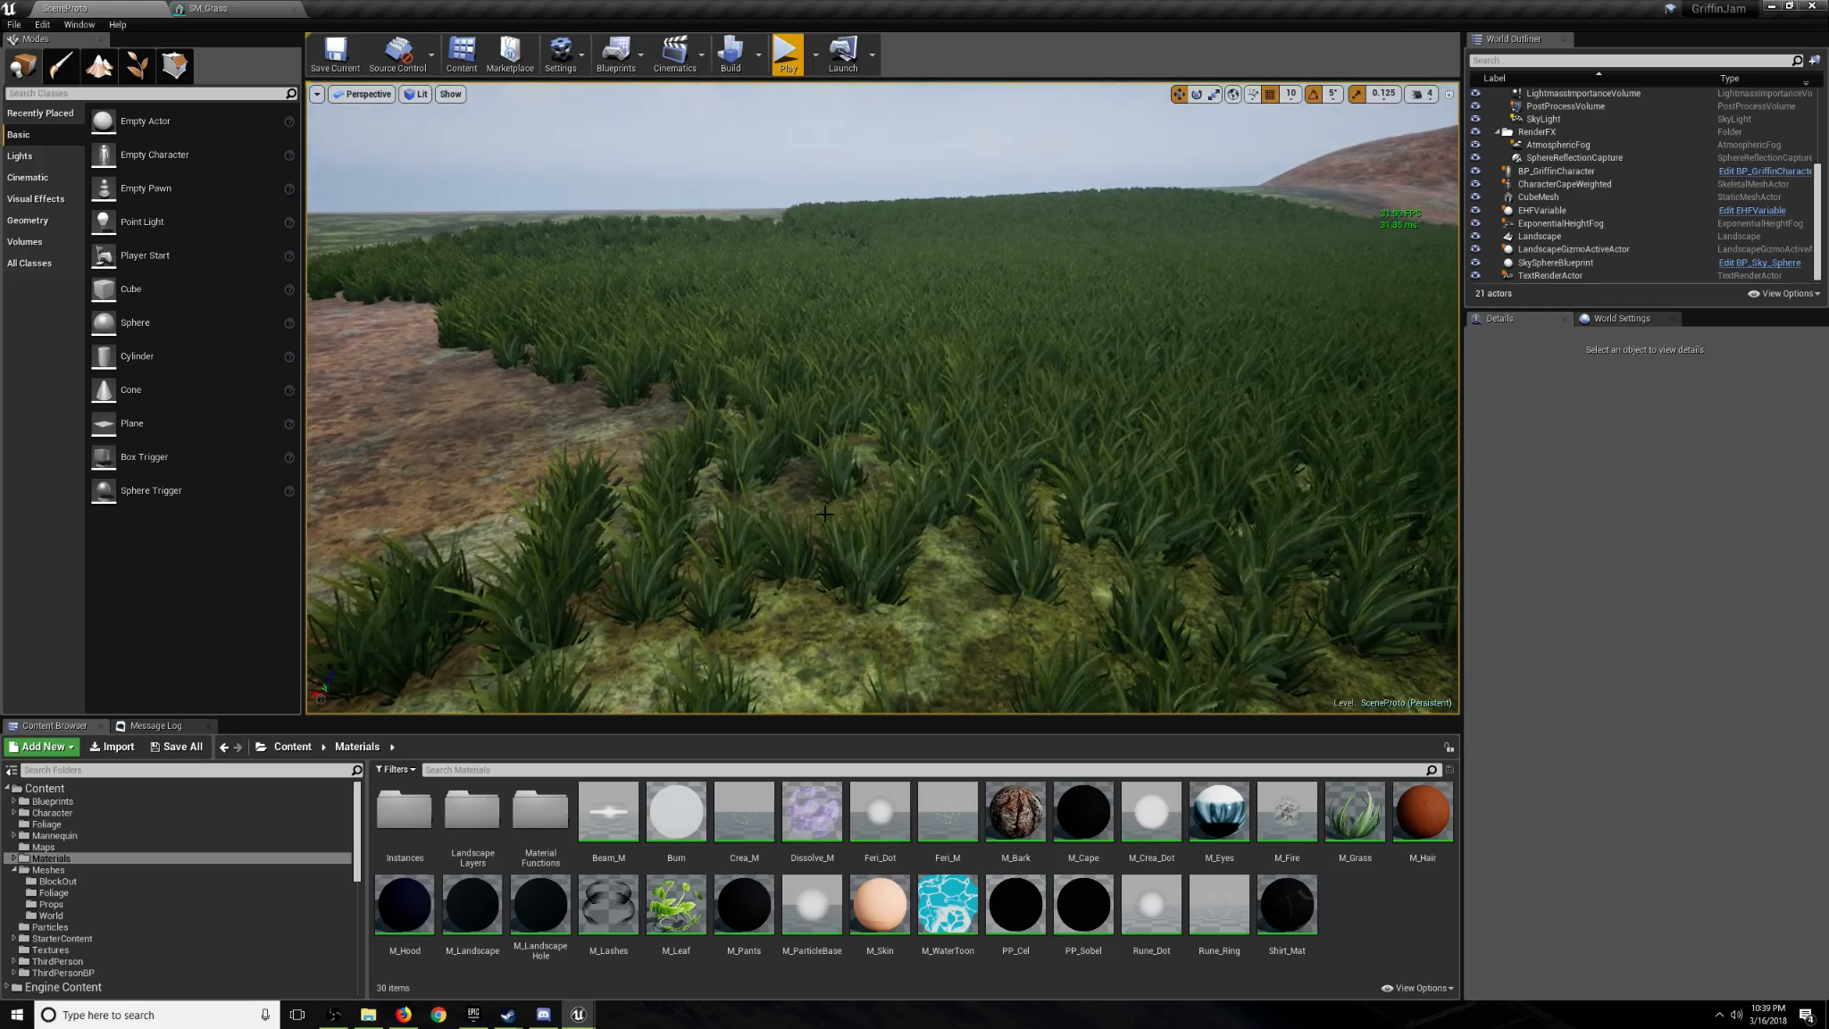
Examine the extent and density of the grass foliage around the block-out building from above.
mouse_move(824, 514)
right_mouse_down()
mouse_move(791, 487)
mouse_move(1018, 514)
right_mouse_up()
left_click(137, 66)
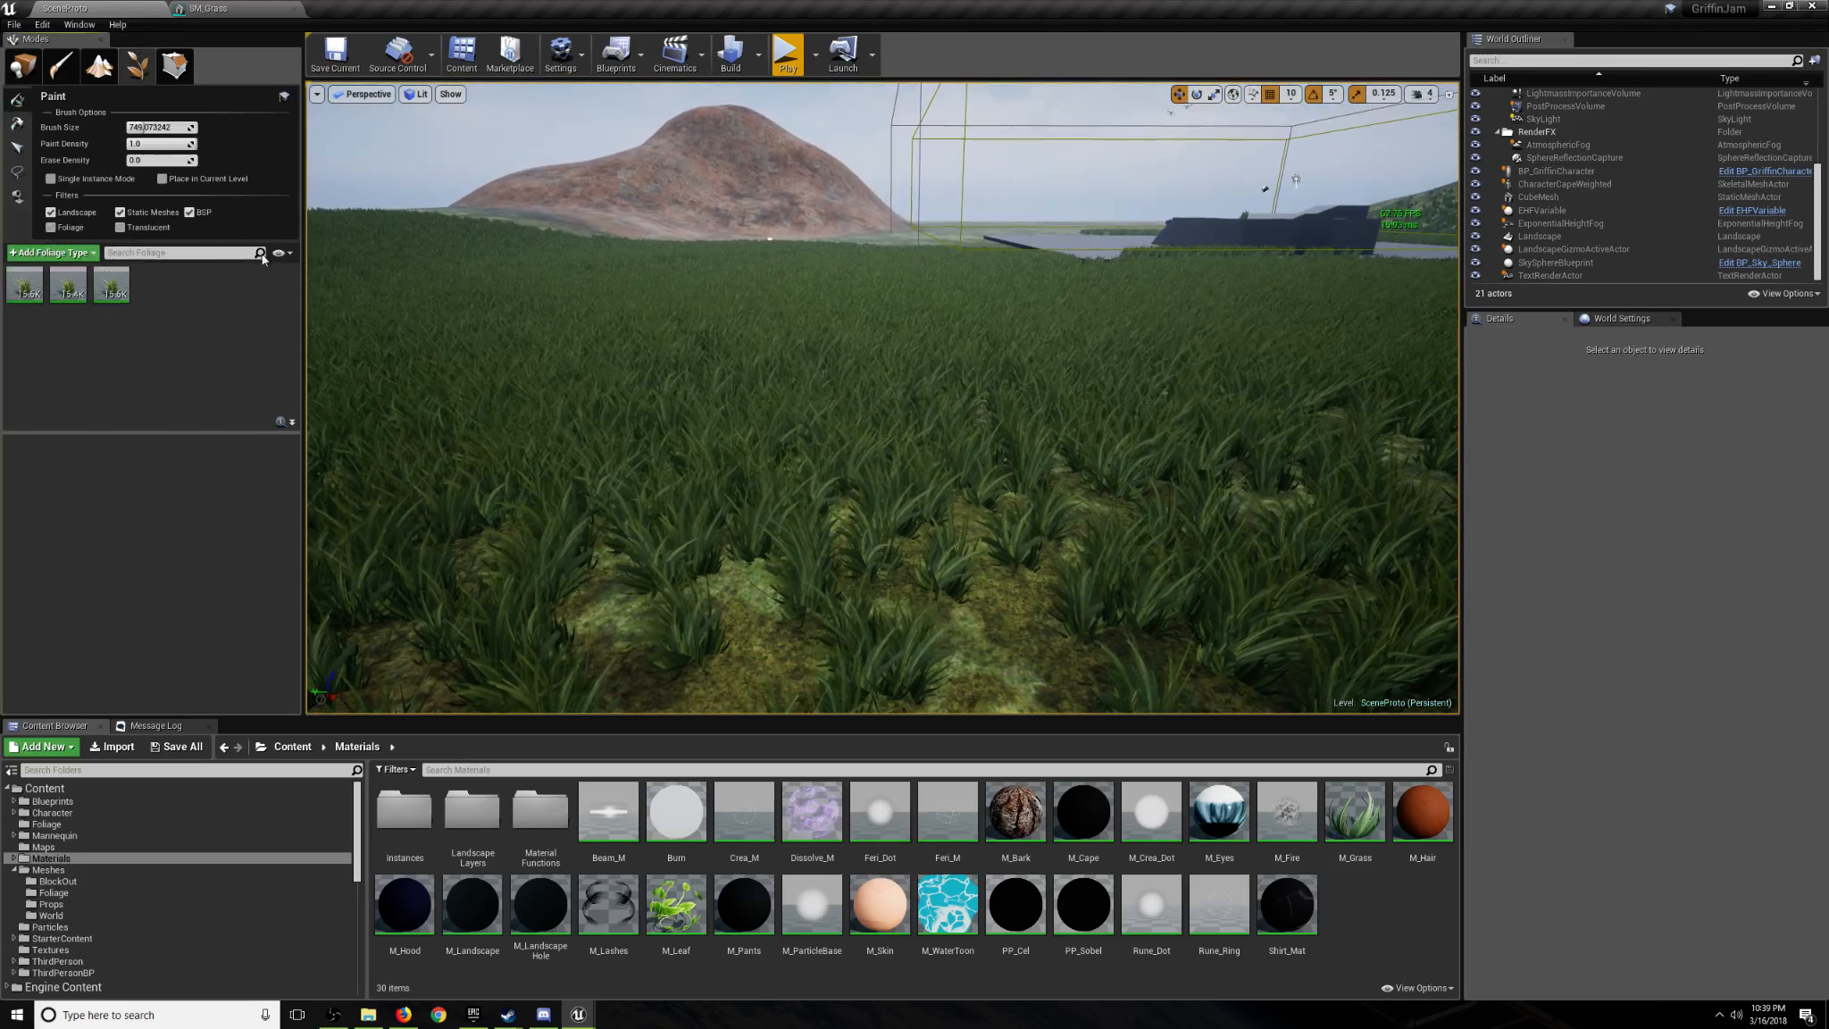
left_click(23, 66)
mouse_move(768, 357)
right_mouse_down()
mouse_move(770, 382)
mouse_move(766, 352)
mouse_move(687, 325)
right_mouse_up()
key("s")
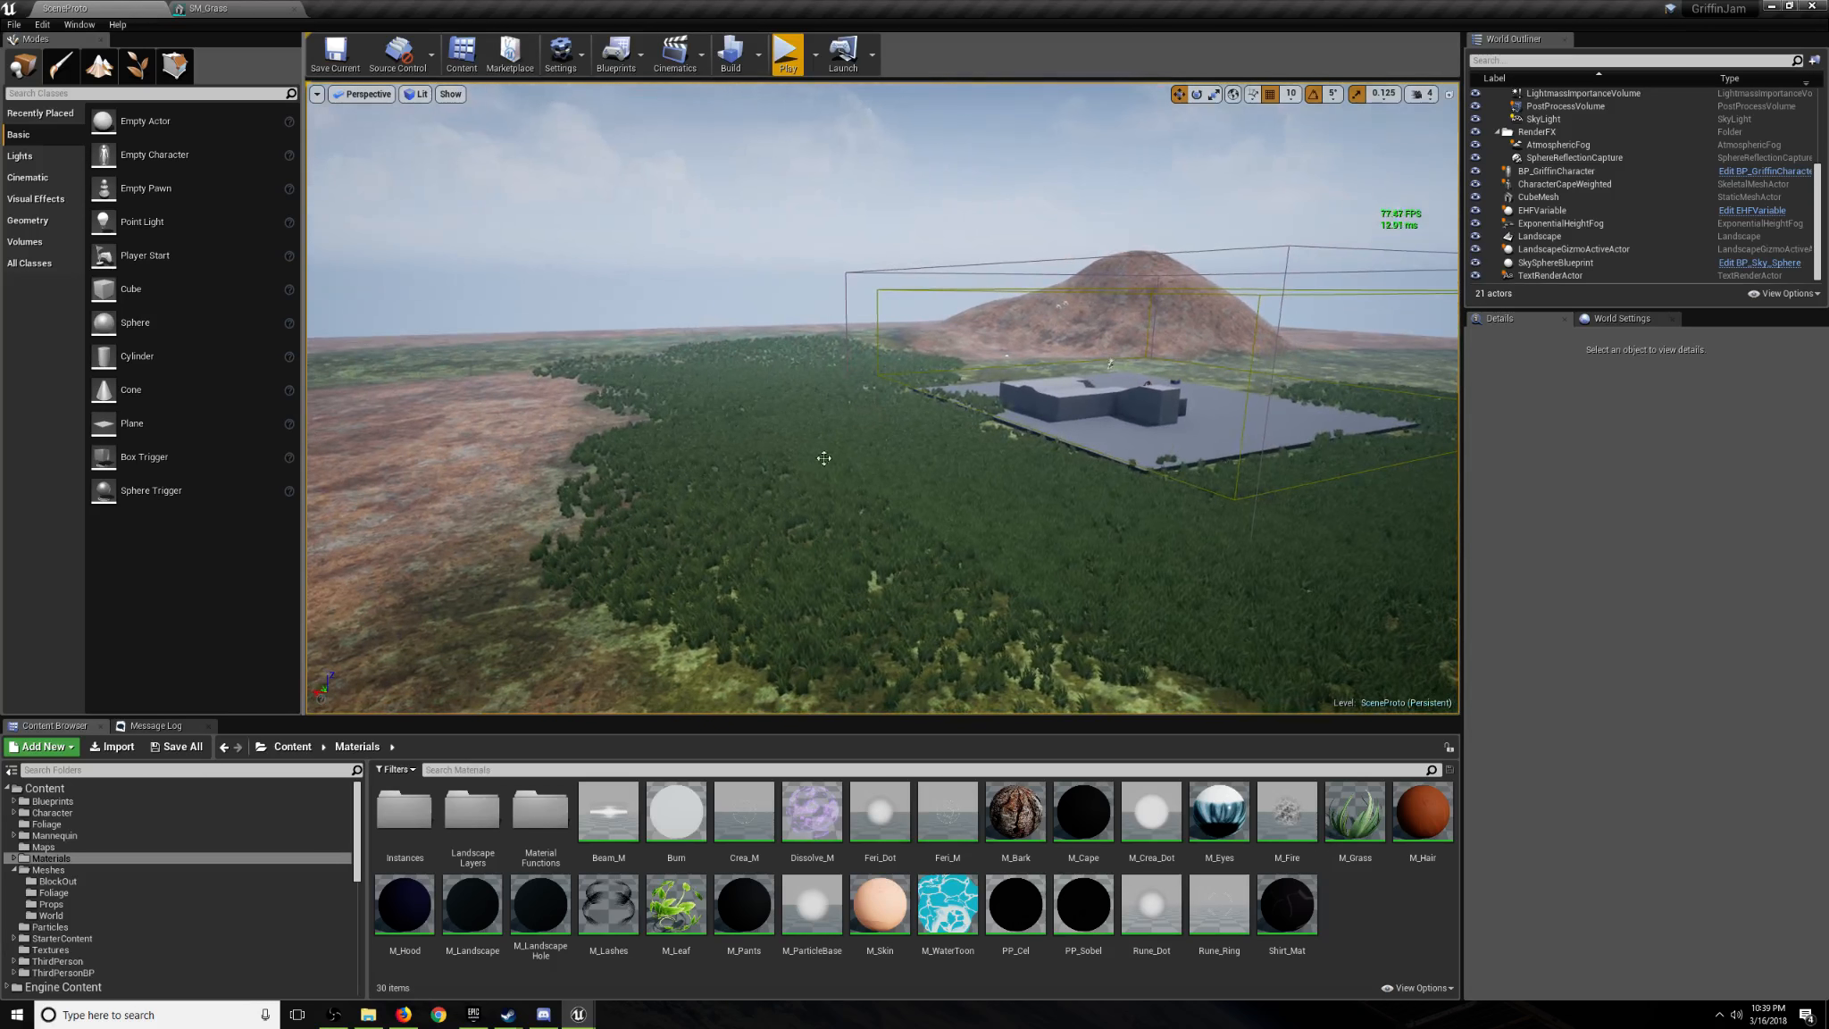
key("w")
right_click_drag(687, 325, 721, 419)
key("w")
key("w")
key("w")
Play-test the level by running the character through the grass, checking shader complexity view and lit view, and end the session.
left_click(788, 53)
key("w")
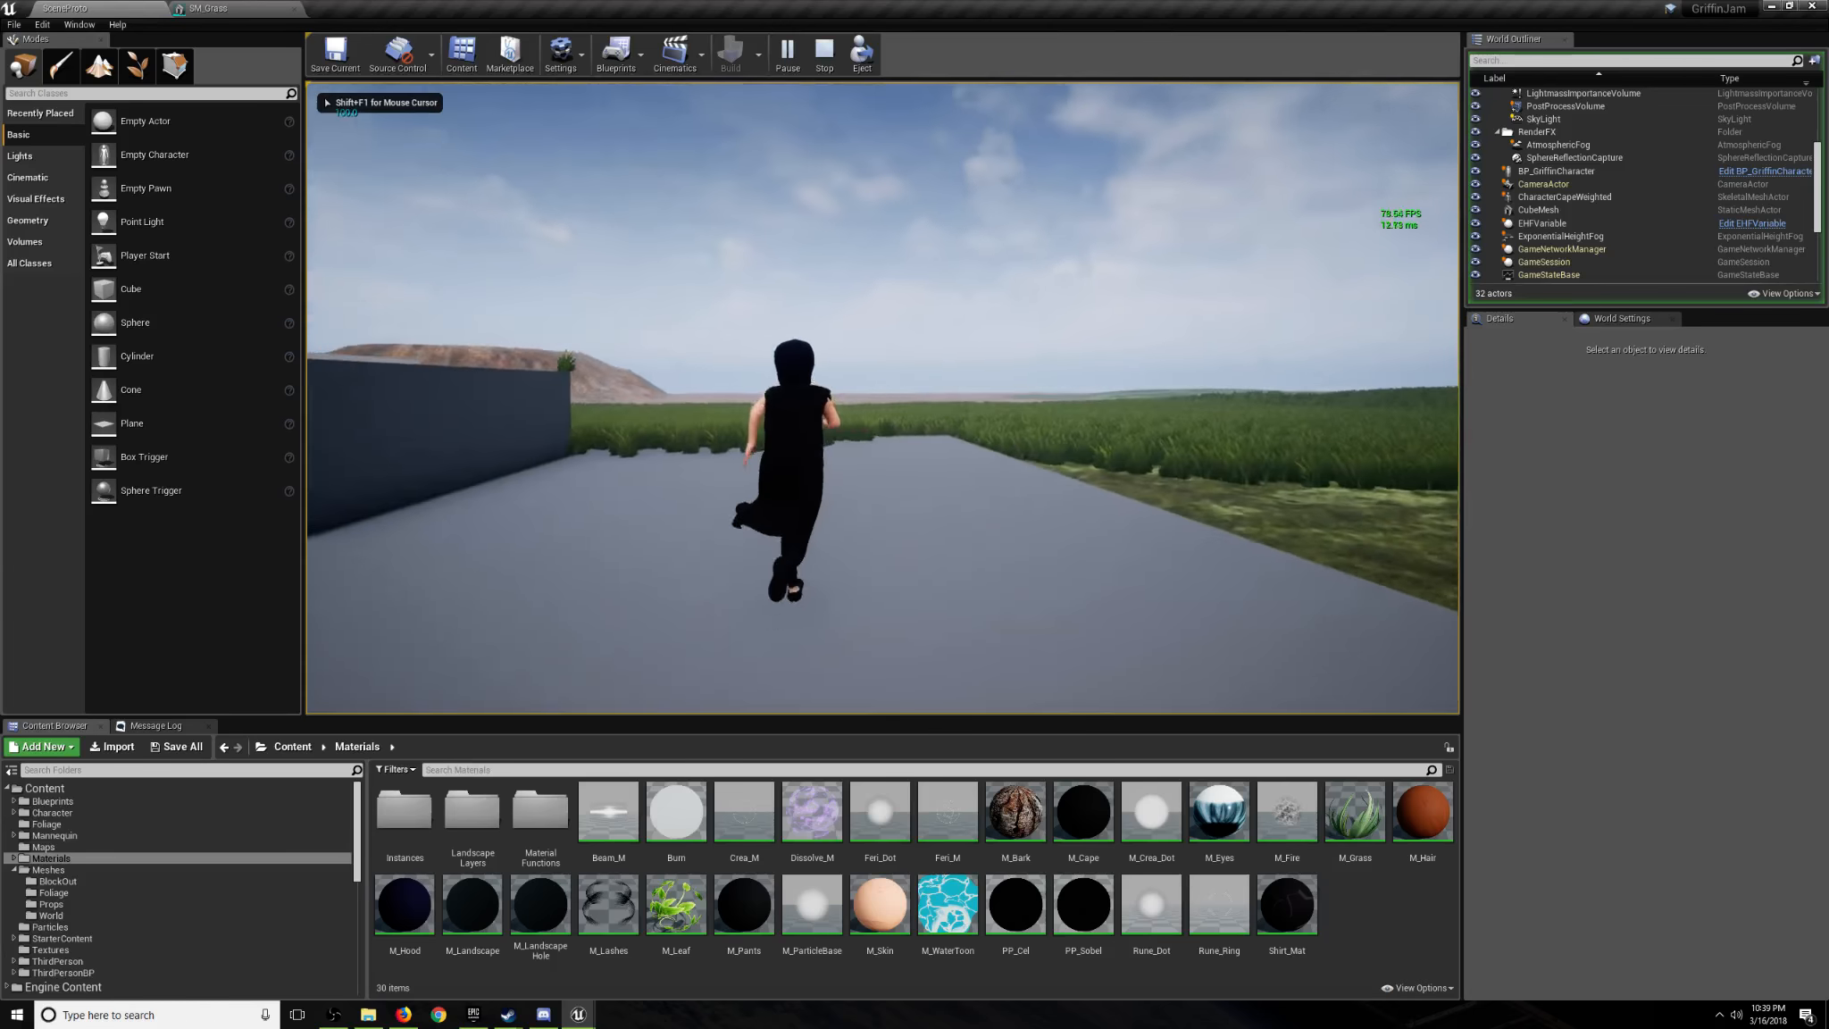
key("F5")
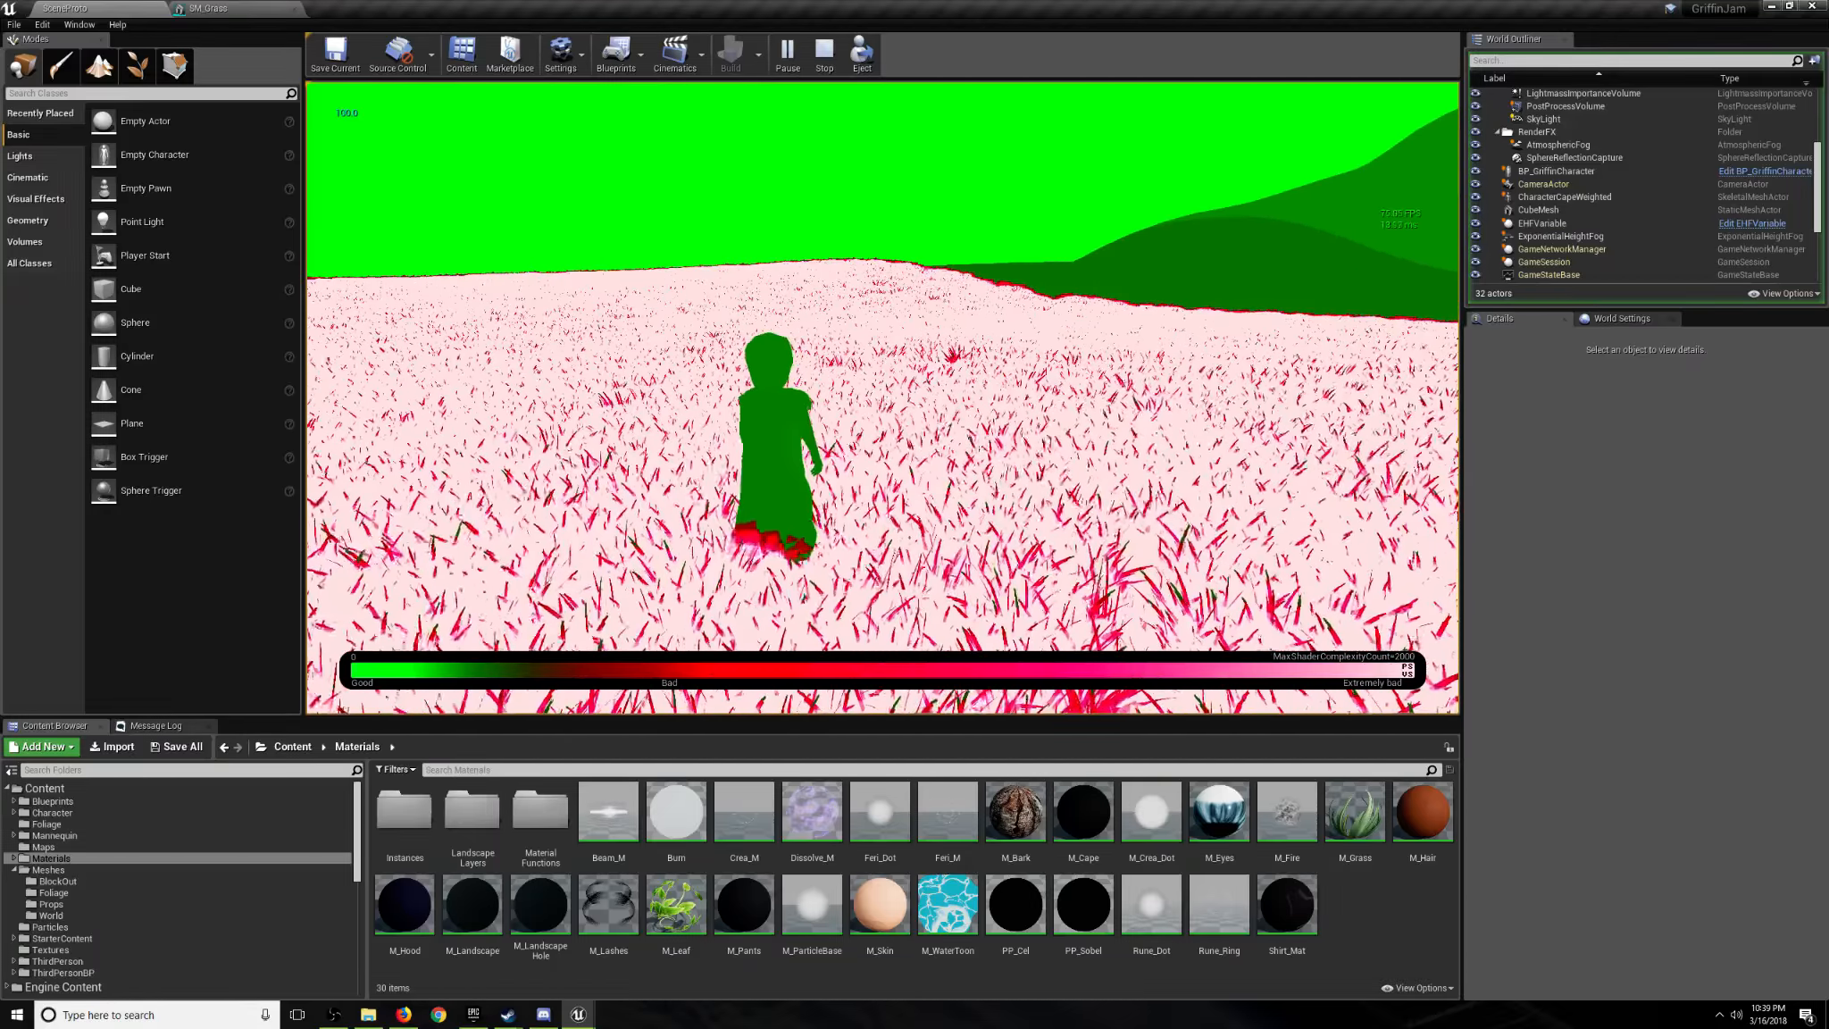
key("F3")
key("w")
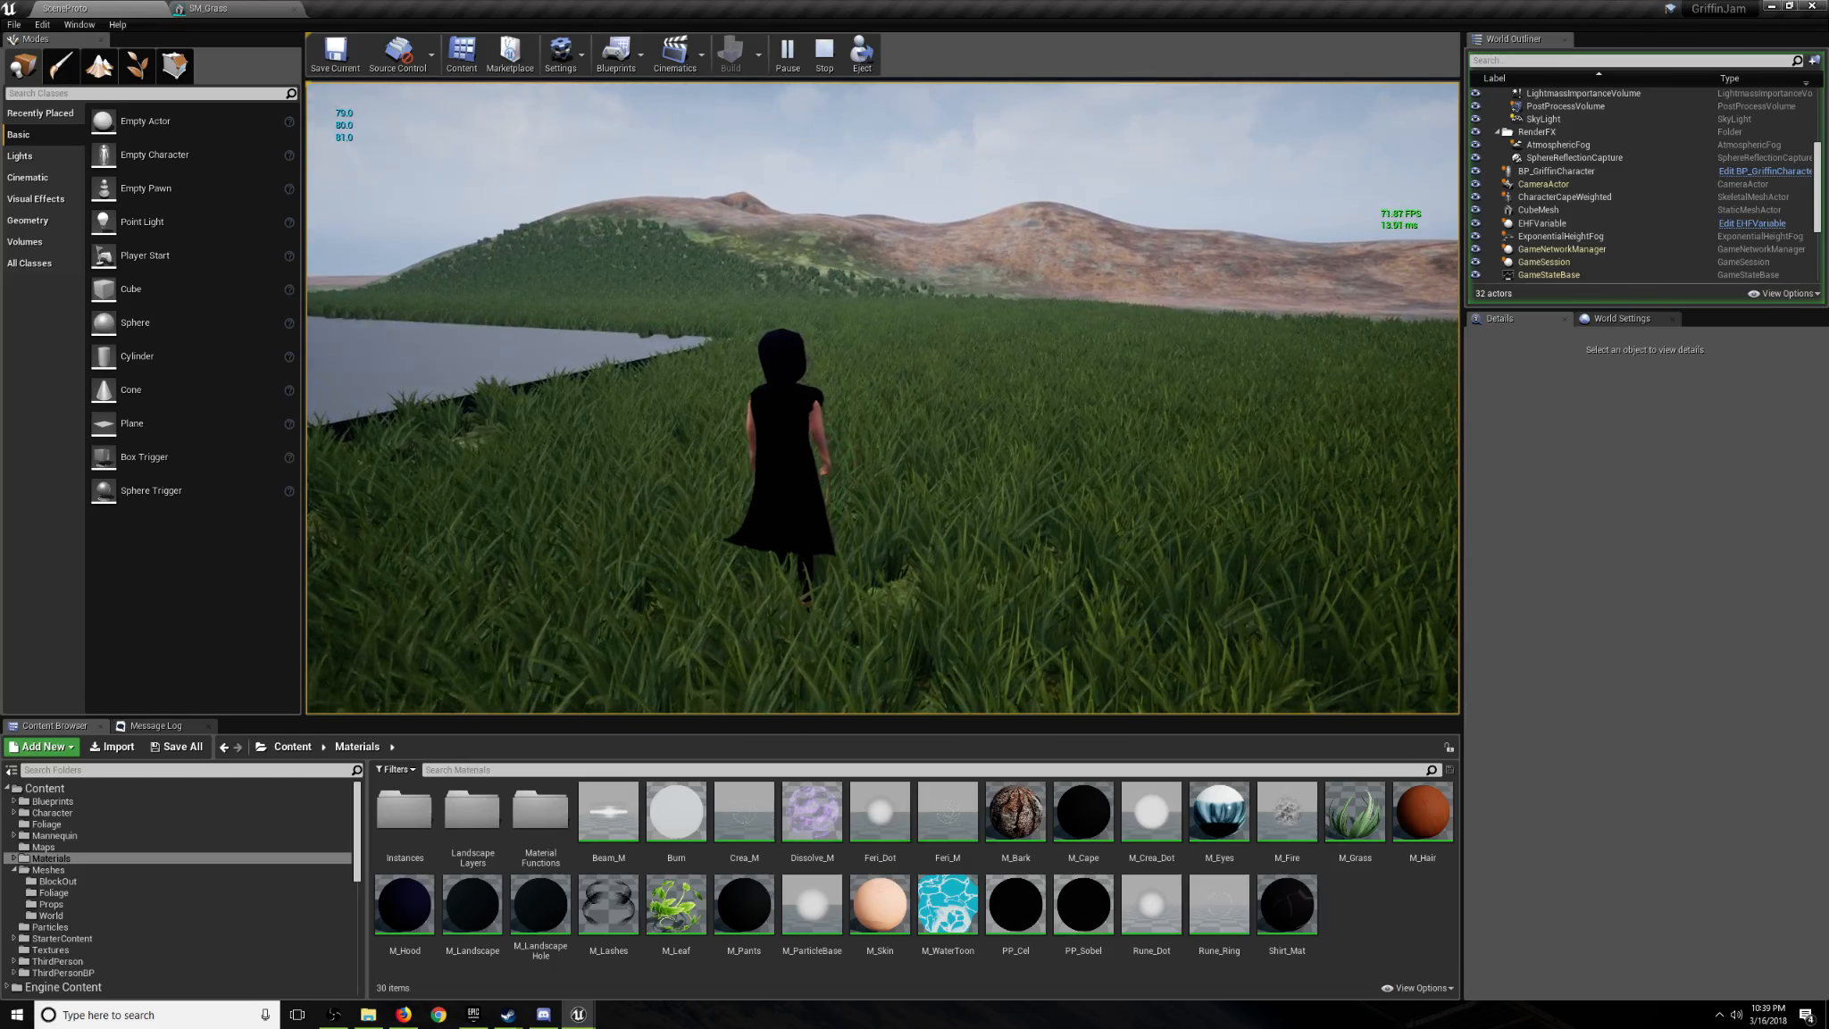
key("w")
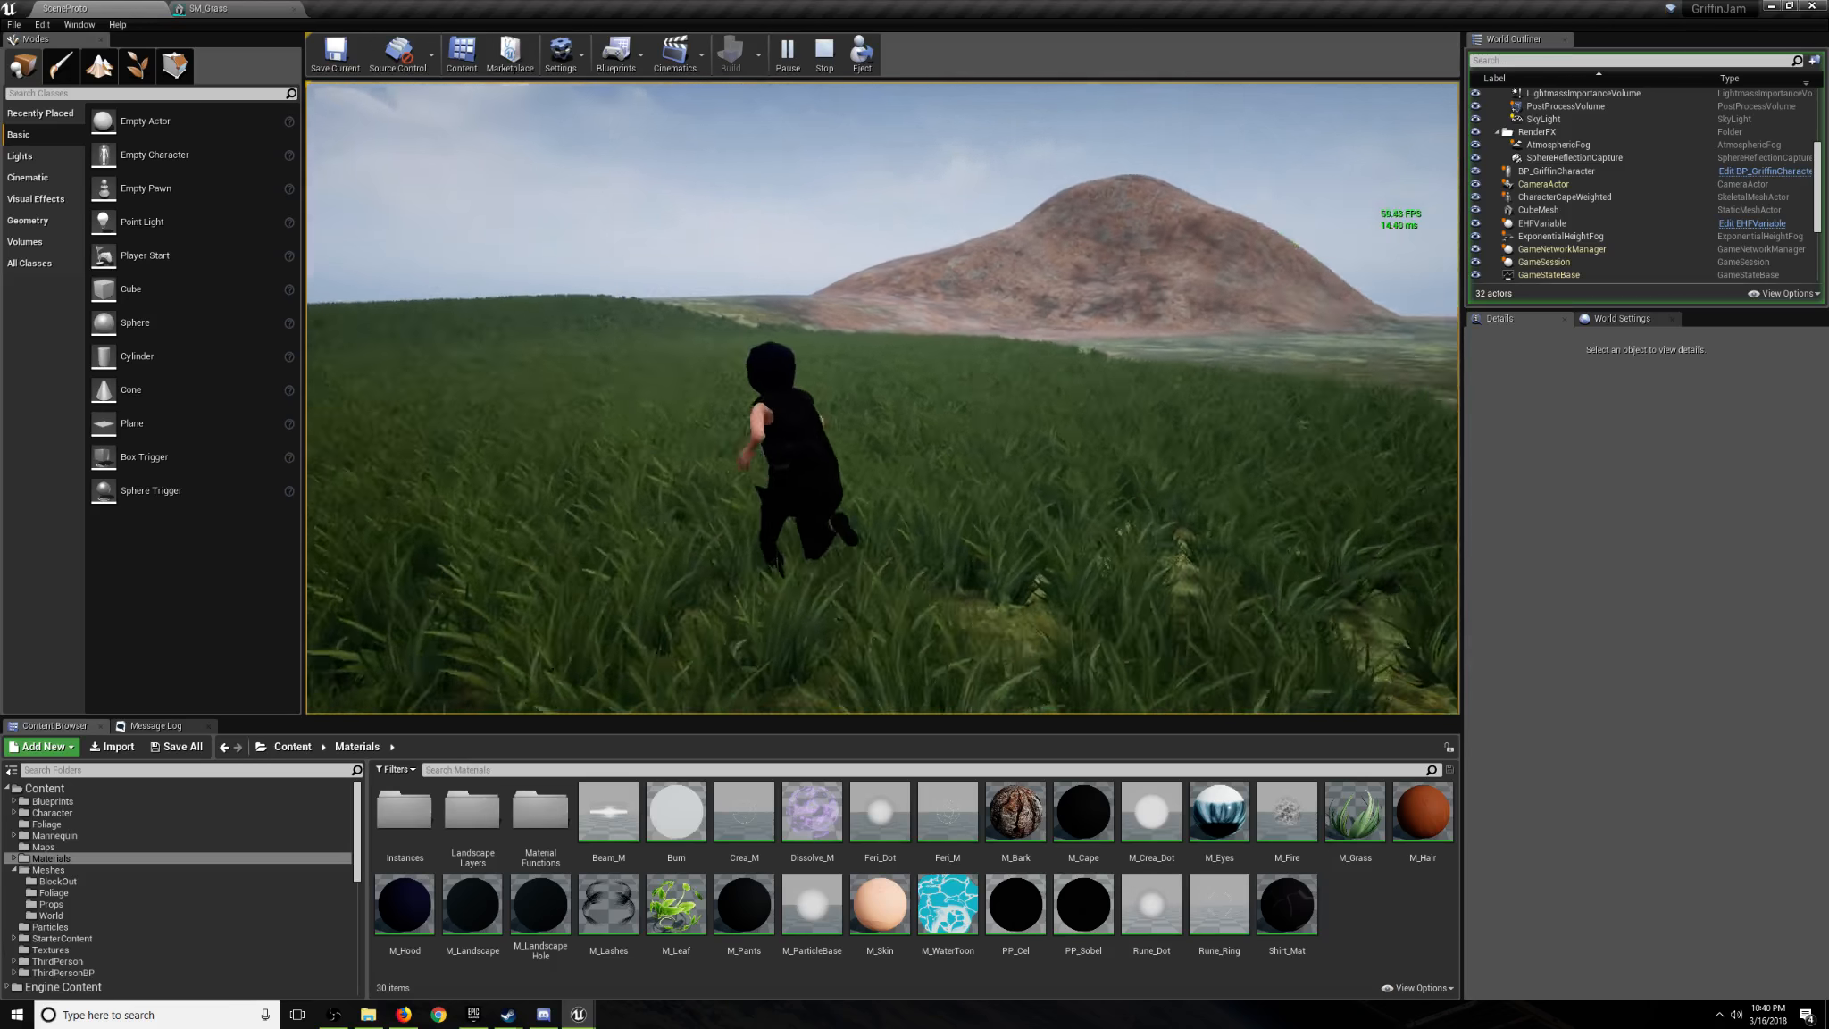
key("Escape")
Inspect the grass coverage beside the grey platform from overhead and from a distance.
key("w")
right_click_drag(883, 398, 745, 379)
key("w")
key("w")
key("w")
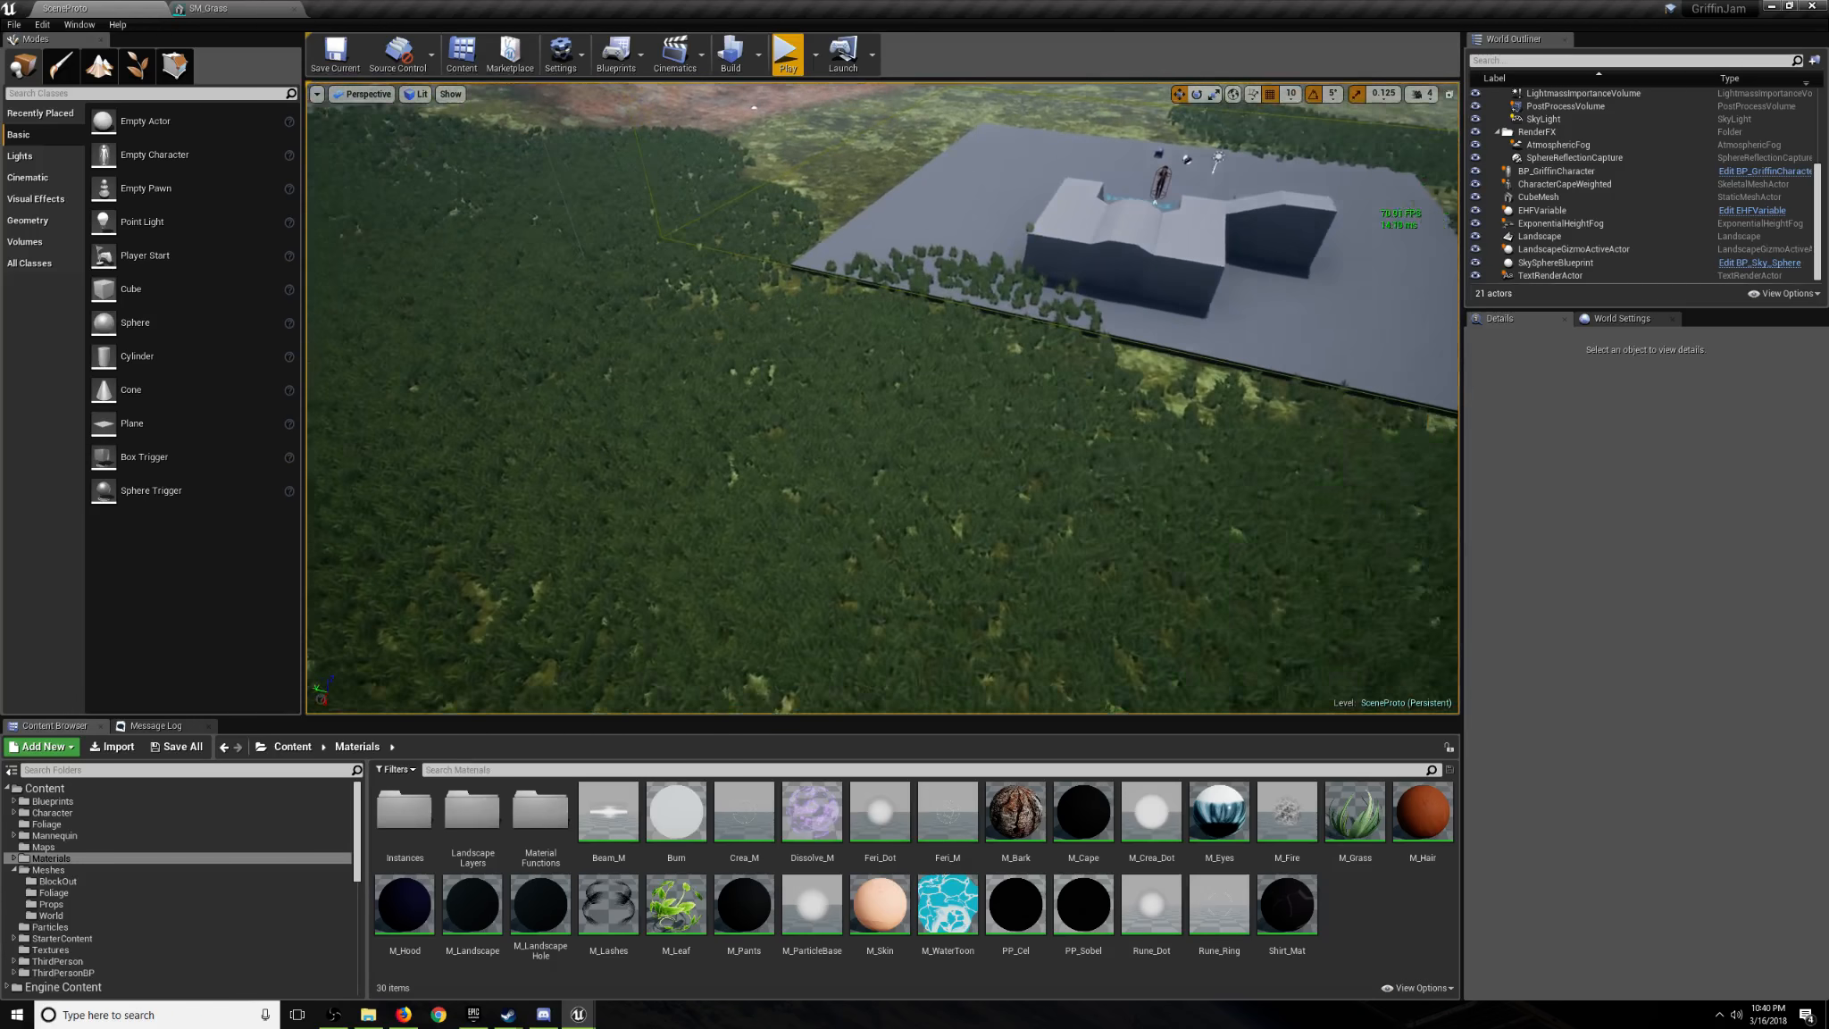
right_click_drag(883, 398, 871, 456)
key("s")
key("w")
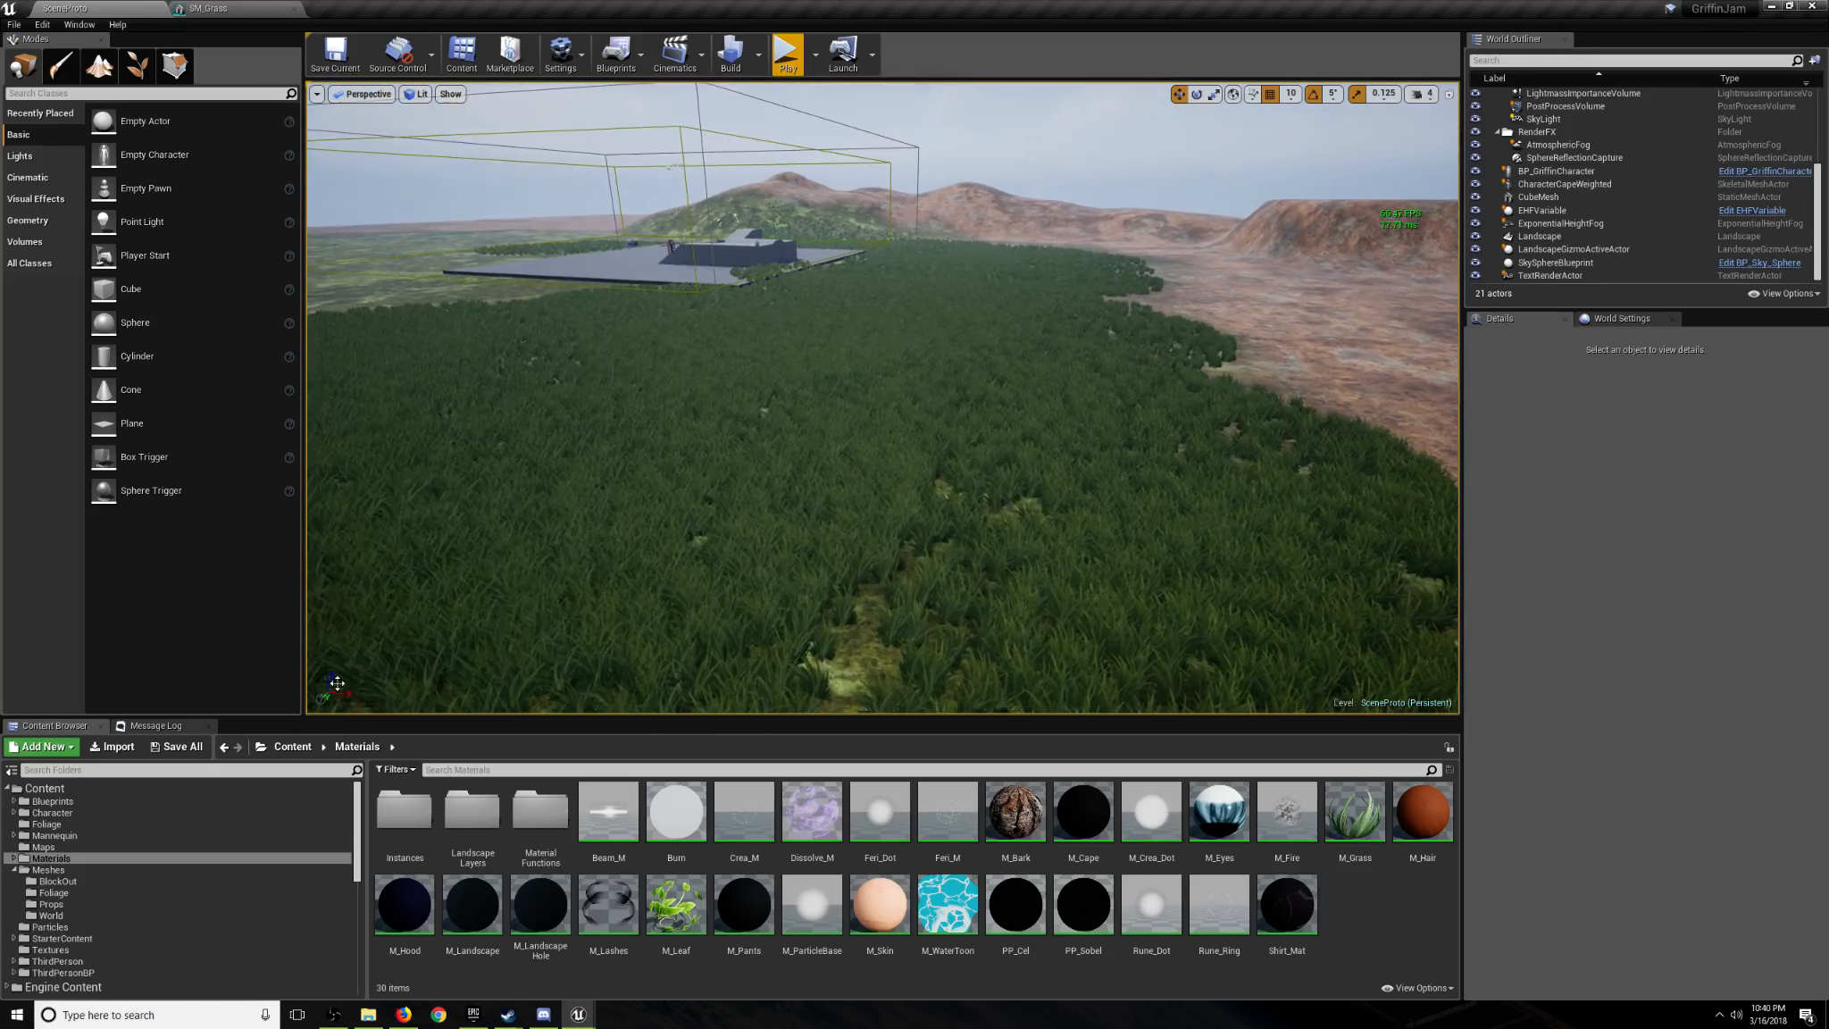
Open the SM_Grass static mesh from the Meshes/Foliage folder and inspect the grass clump.
left_click(302, 745)
left_click(793, 825)
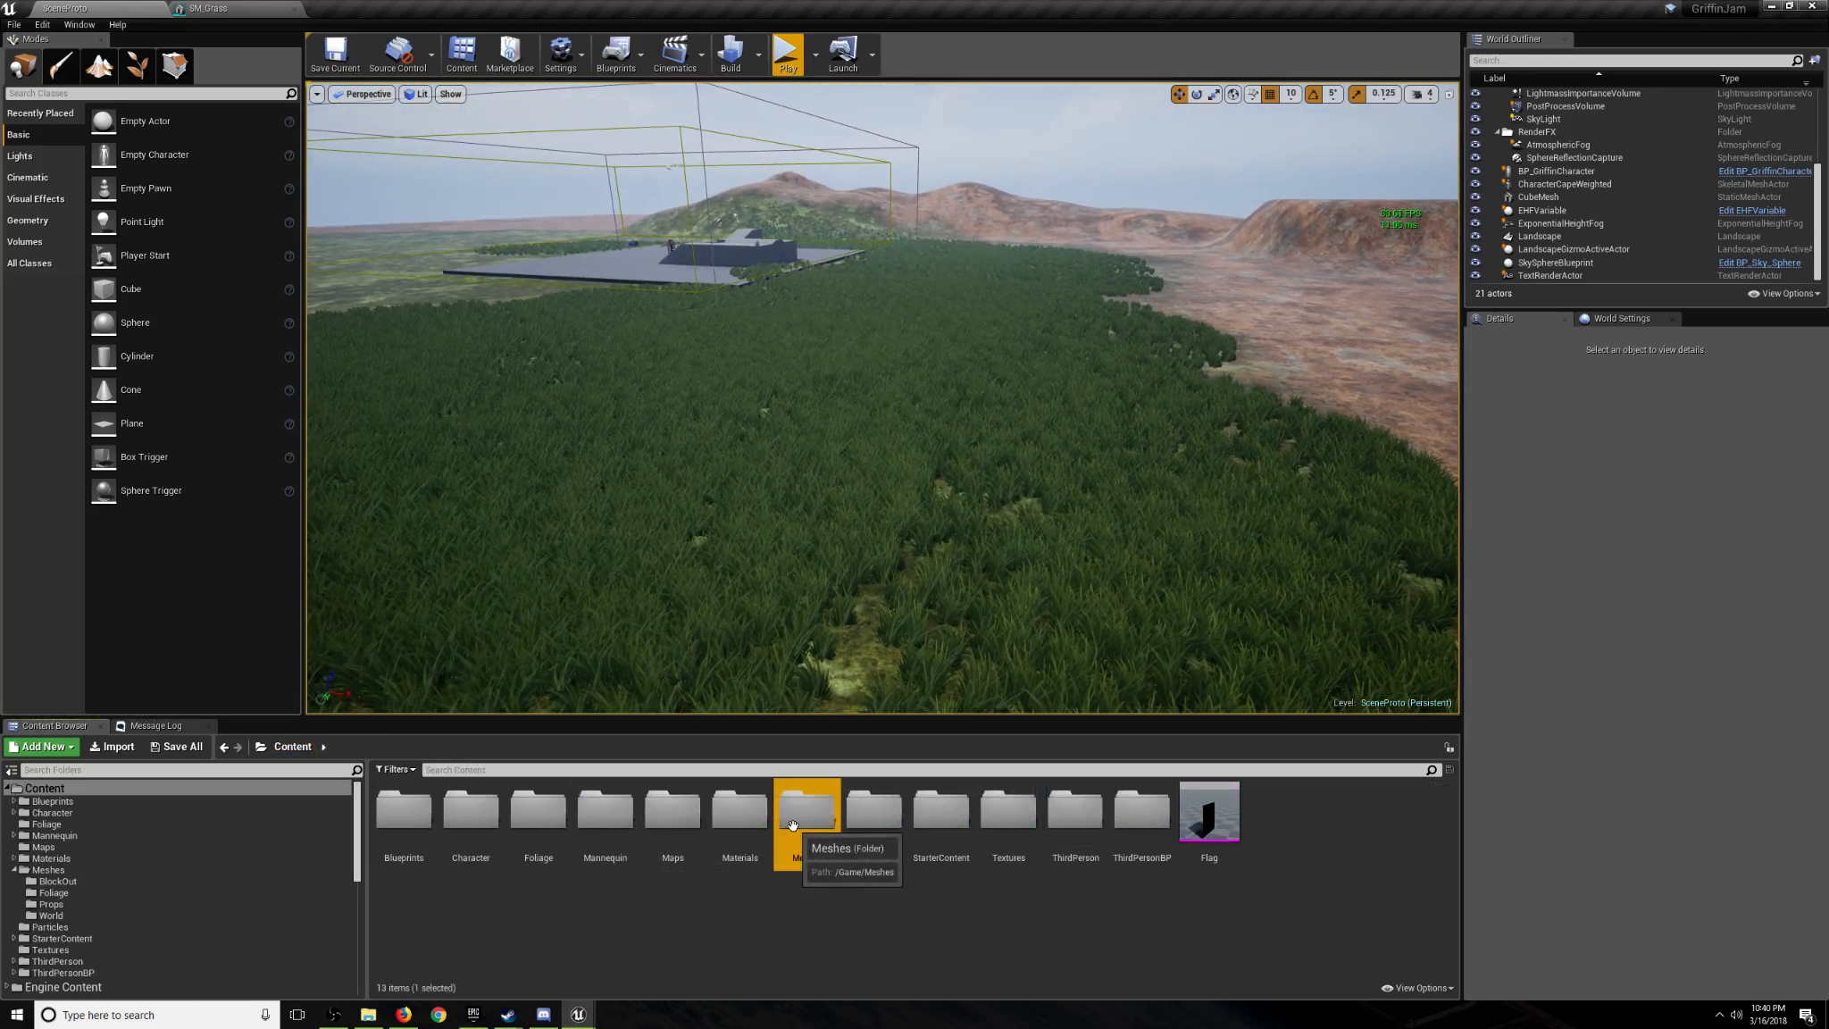
double_click(792, 825)
double_click(472, 809)
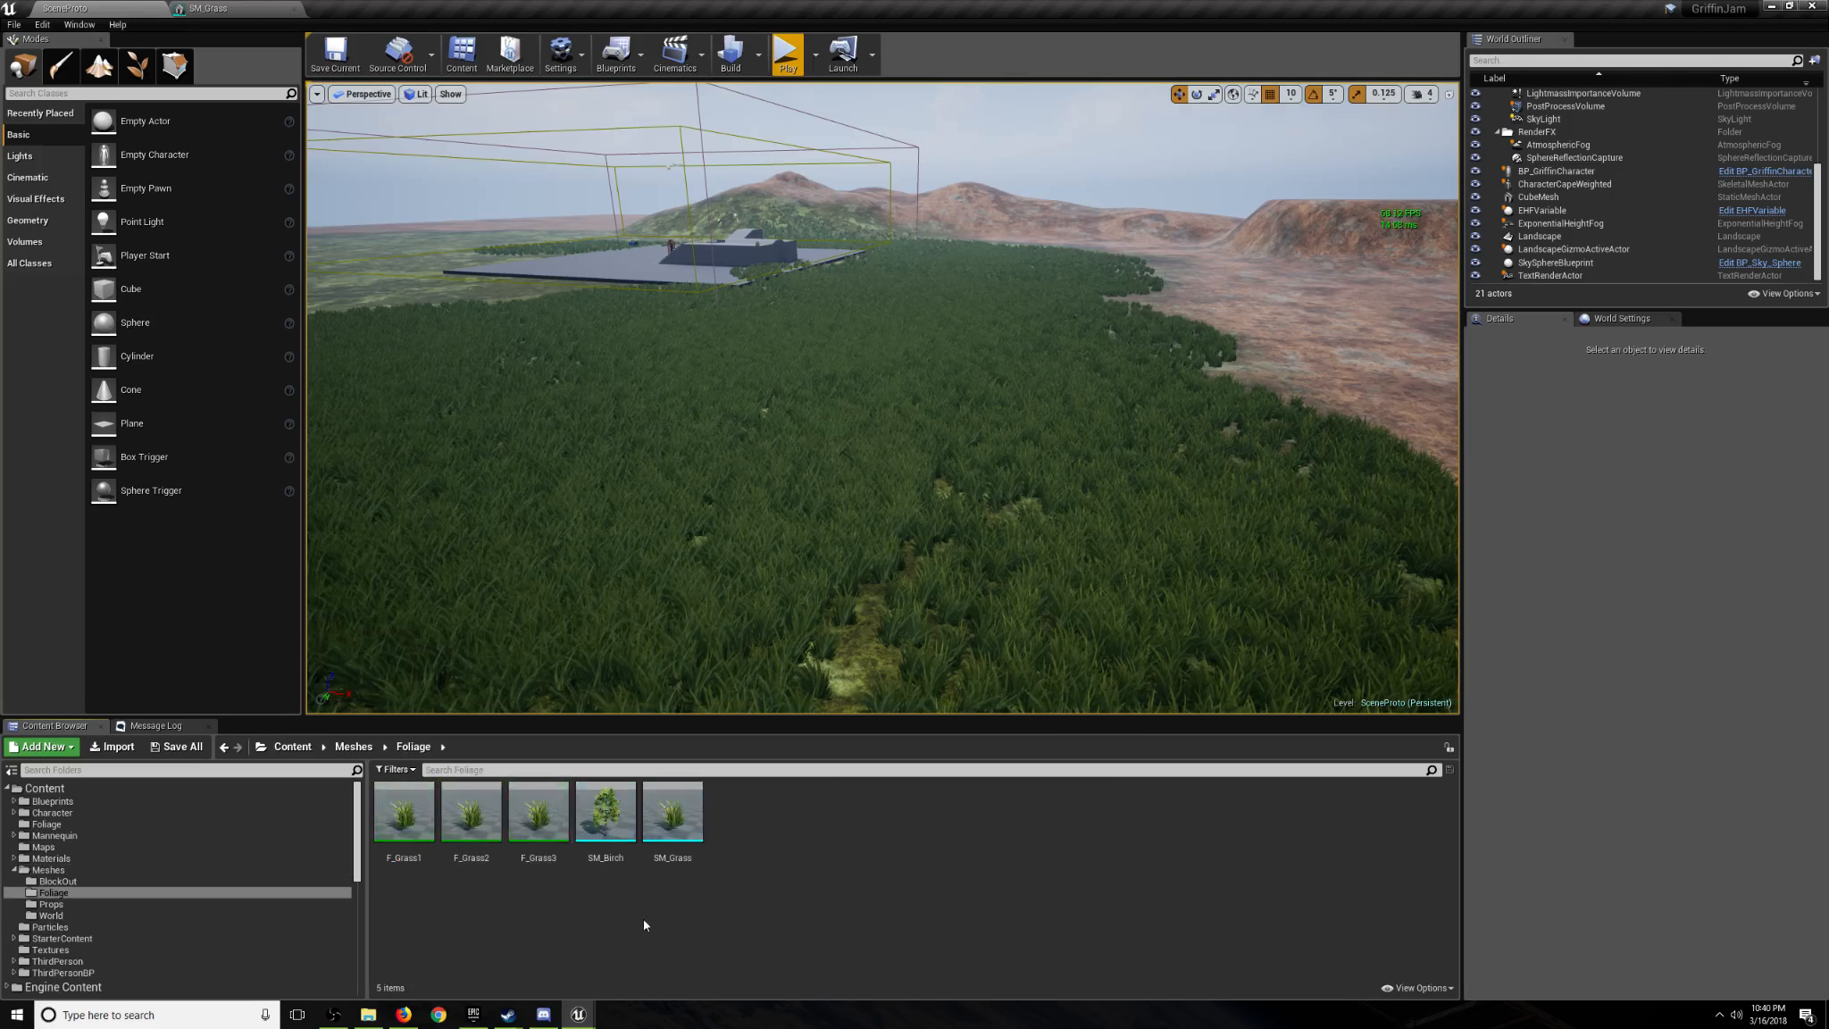
double_click(666, 830)
mouse_move(666, 832)
right_mouse_down()
mouse_move(677, 902)
mouse_move(682, 862)
right_mouse_up()
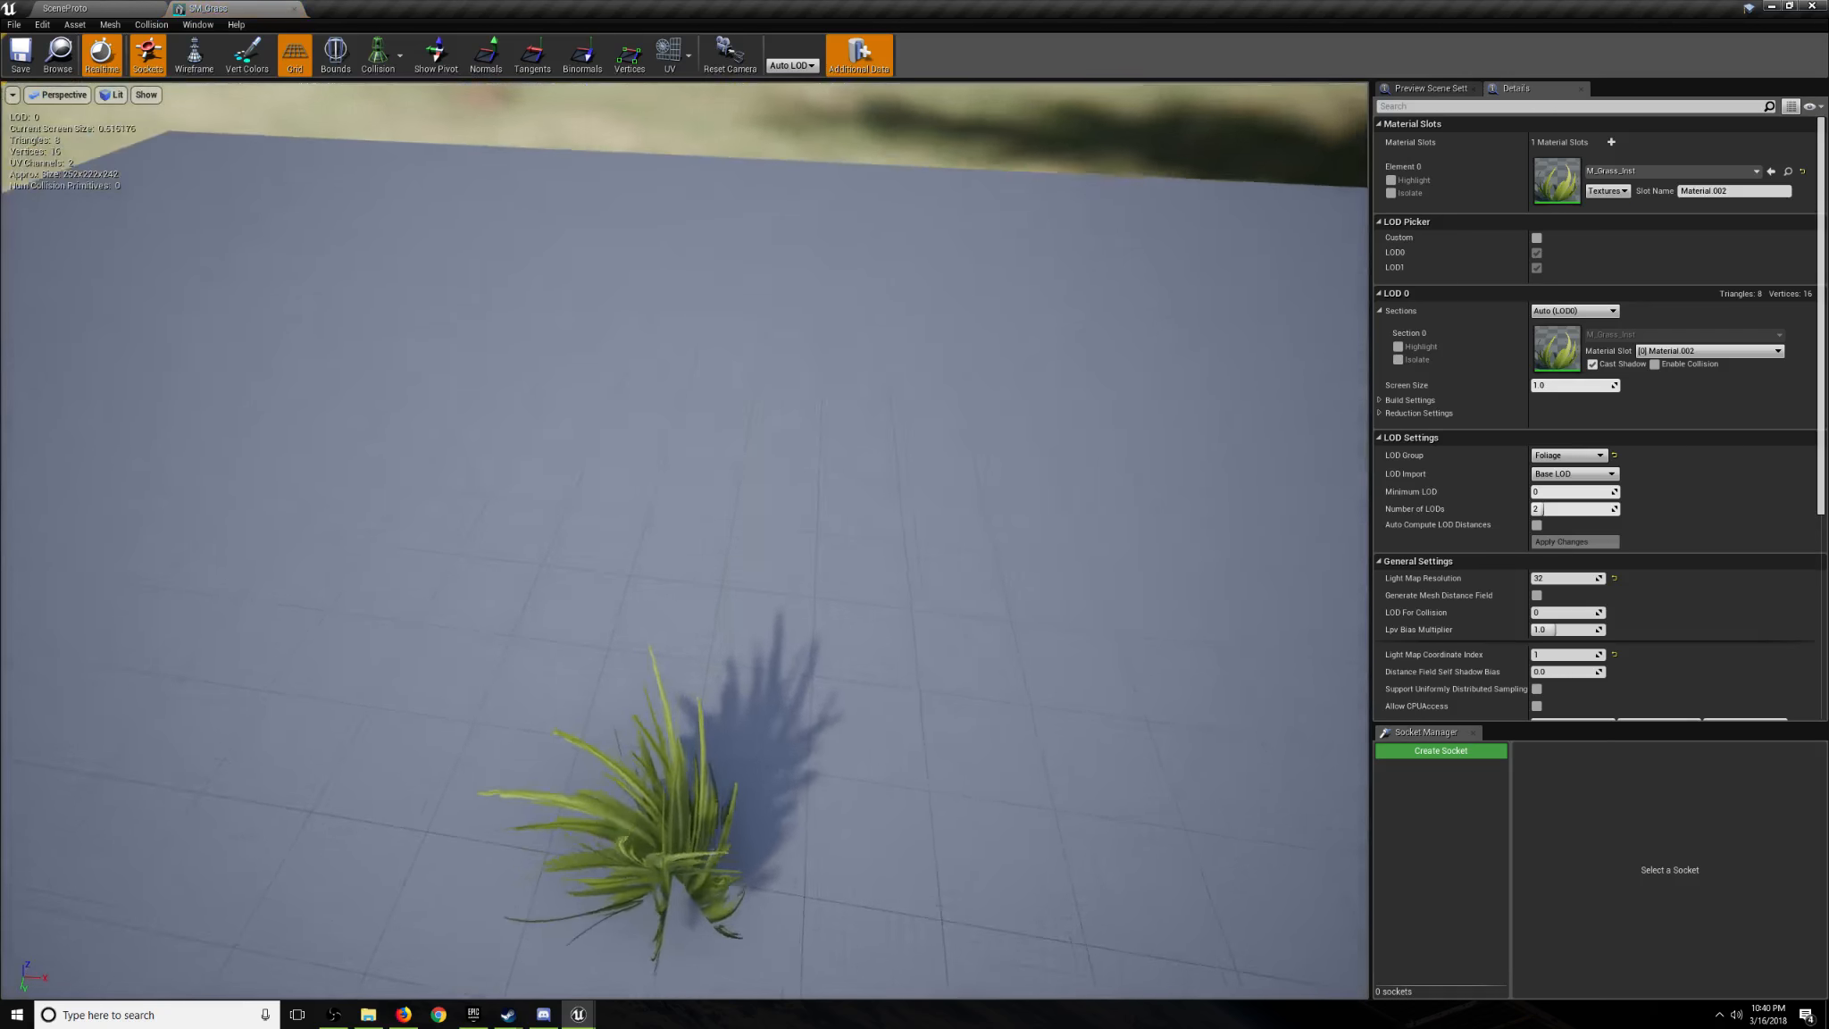
mouse_move(689, 552)
right_mouse_down()
mouse_move(689, 626)
mouse_move(689, 552)
right_mouse_up()
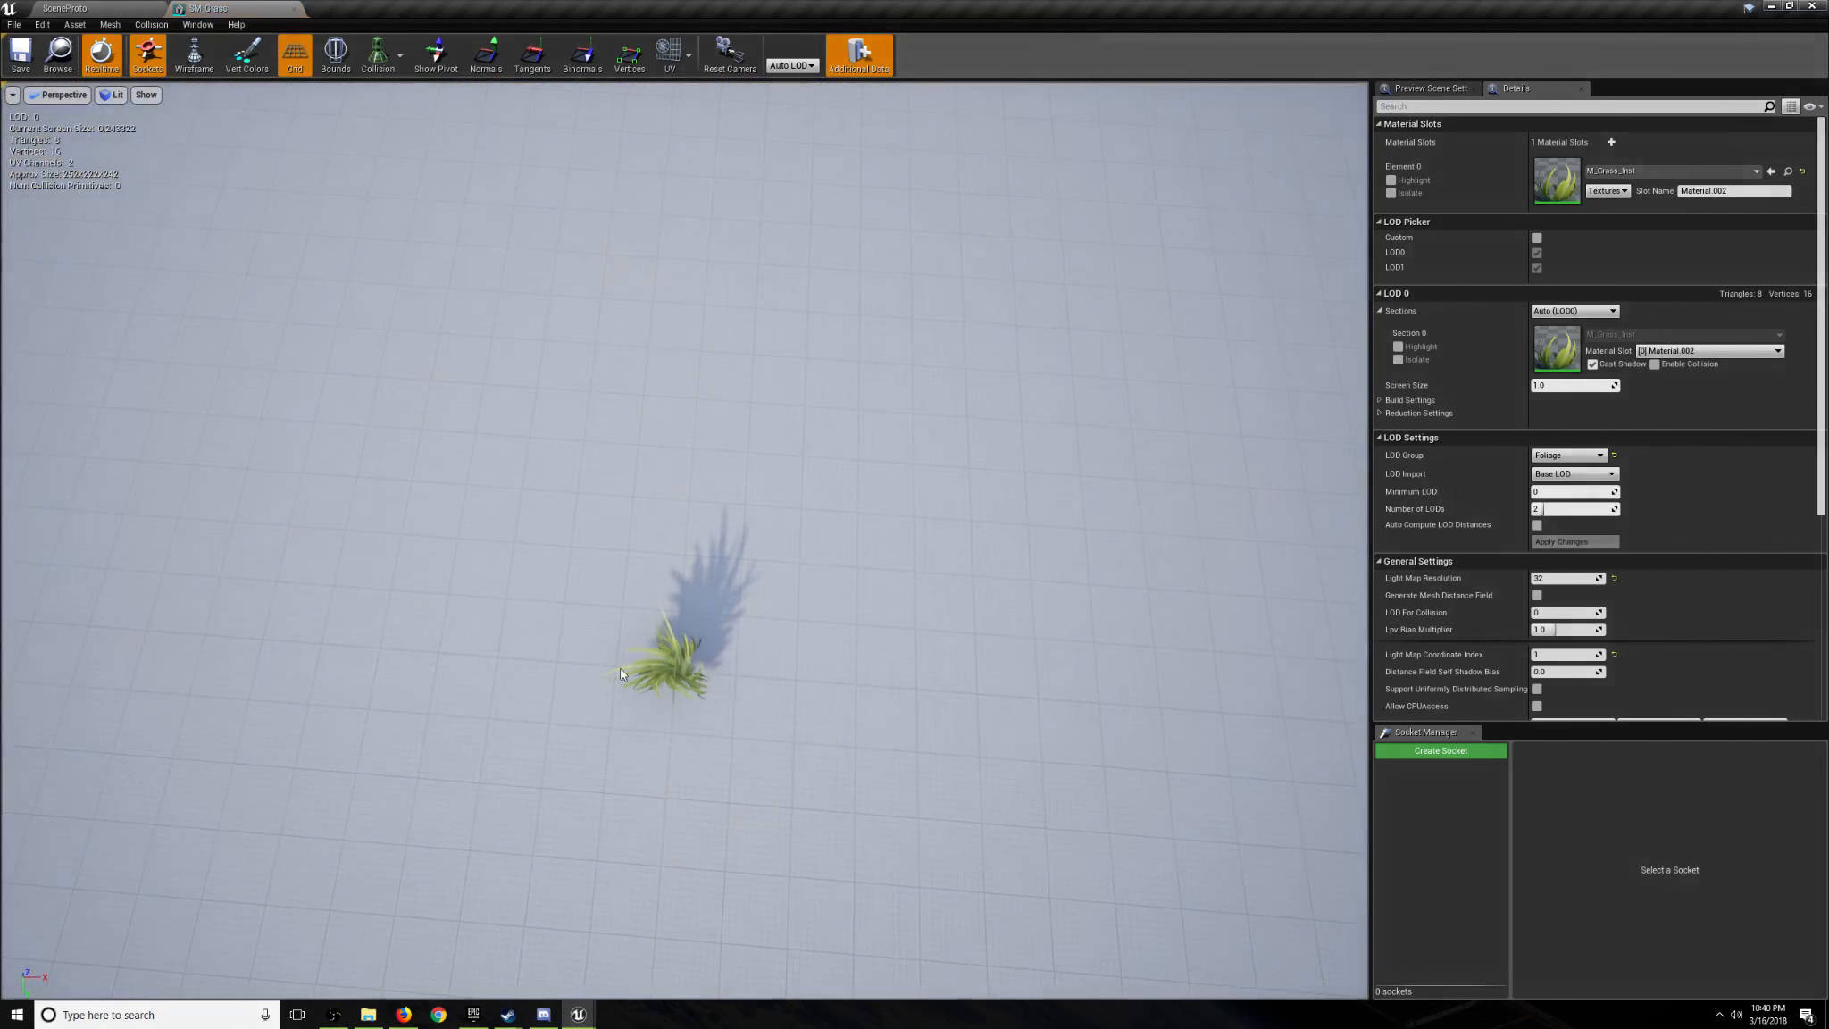
right_click_drag(798, 729, 711, 648)
Reset the grass mesh's material to default and assign M_Cape to material slot Element 0.
left_click(1802, 171)
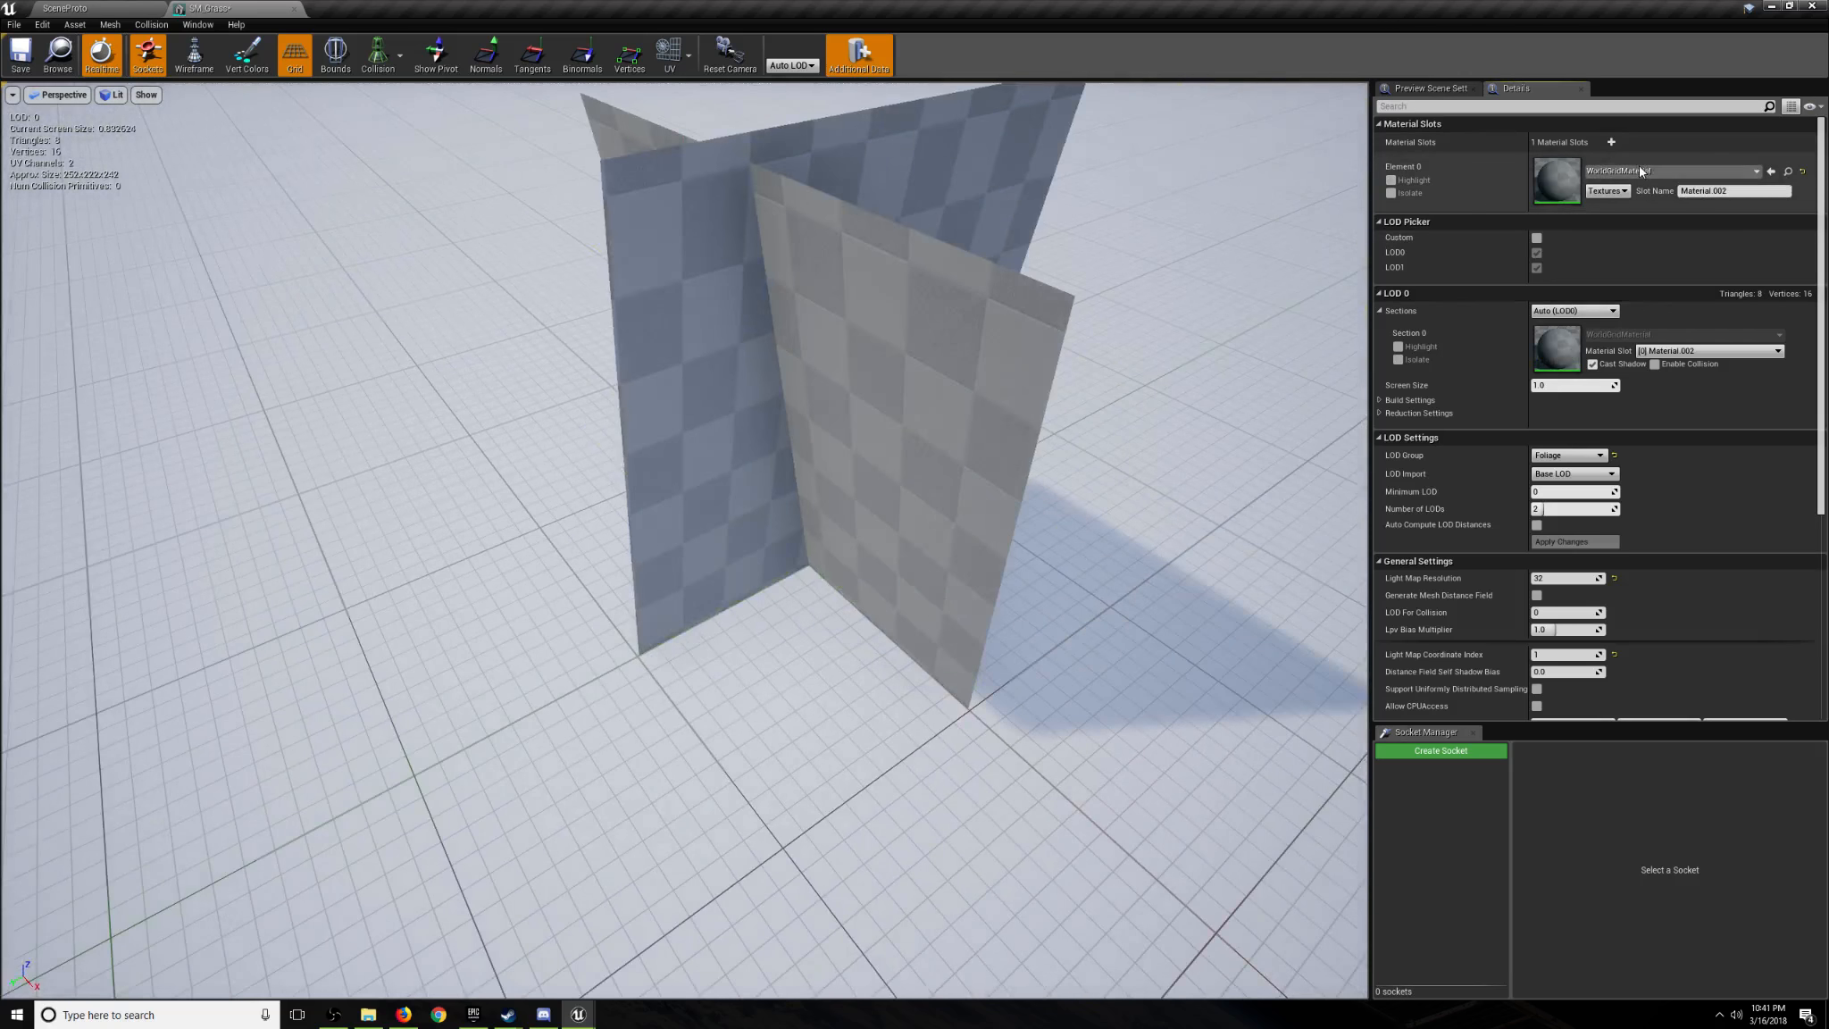
left_click(1638, 169)
type("cape")
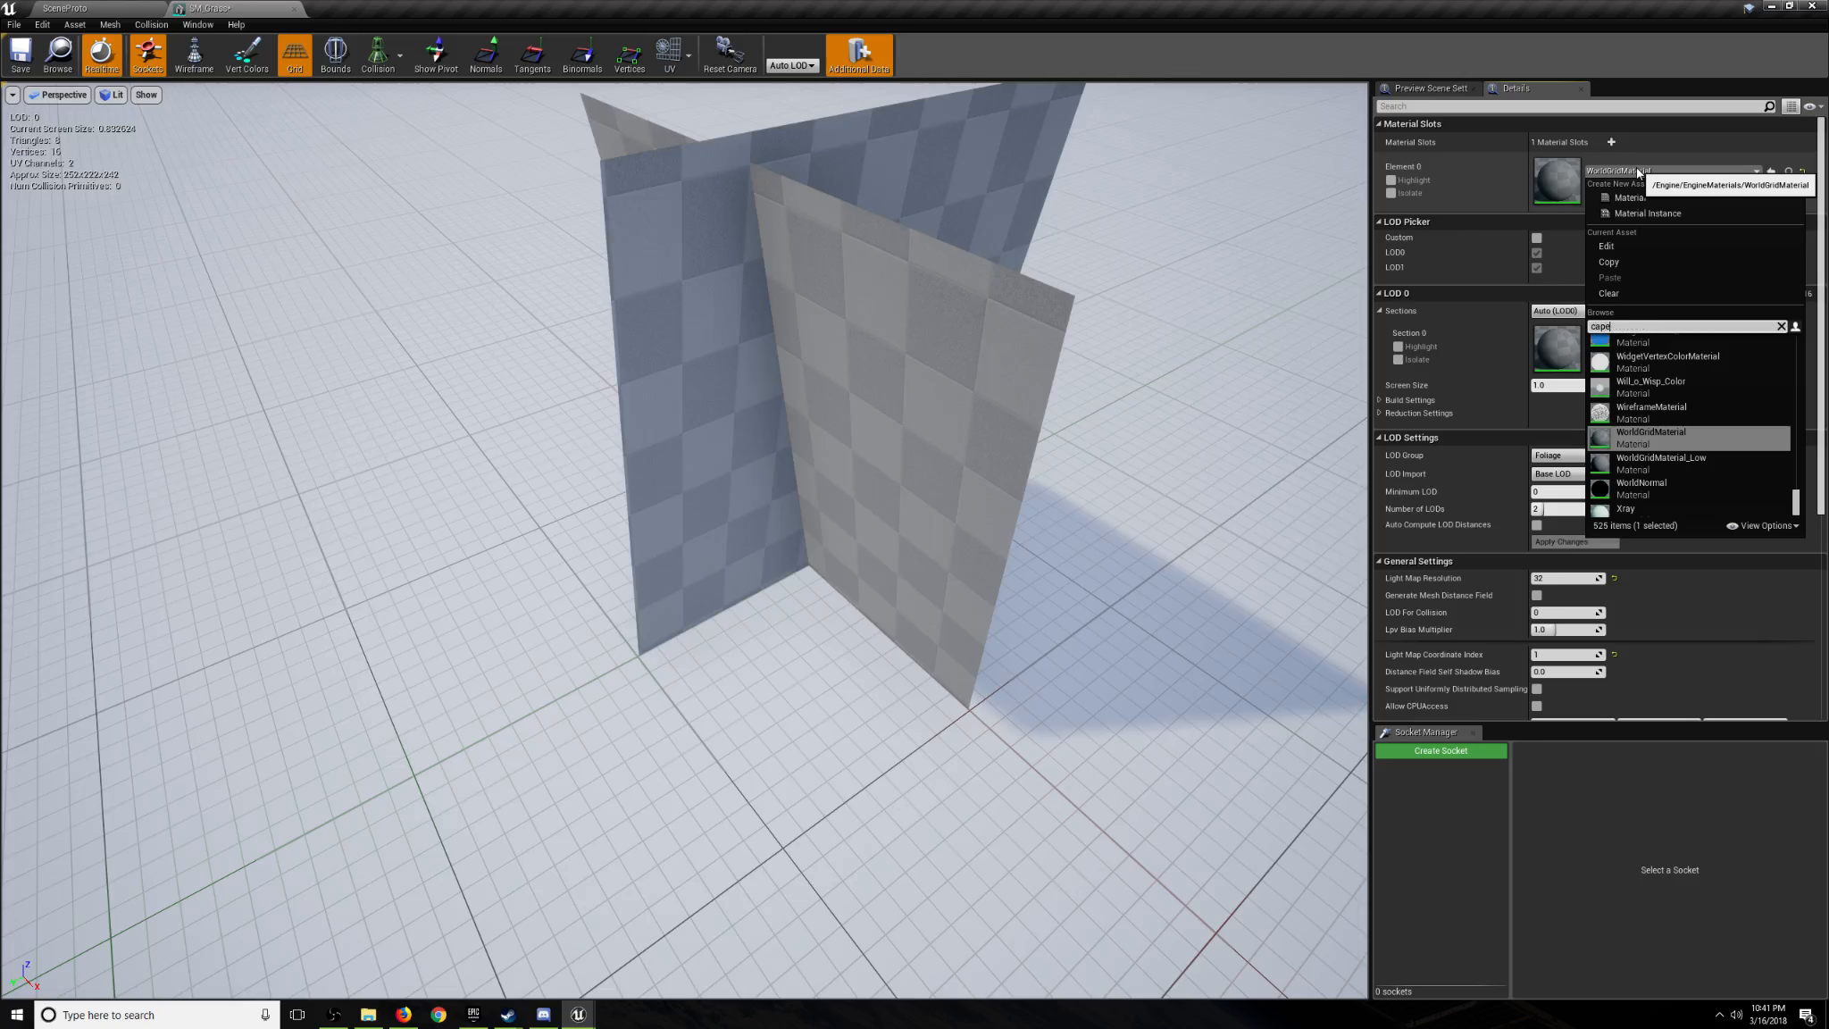
scroll(1664, 438, "up", 4)
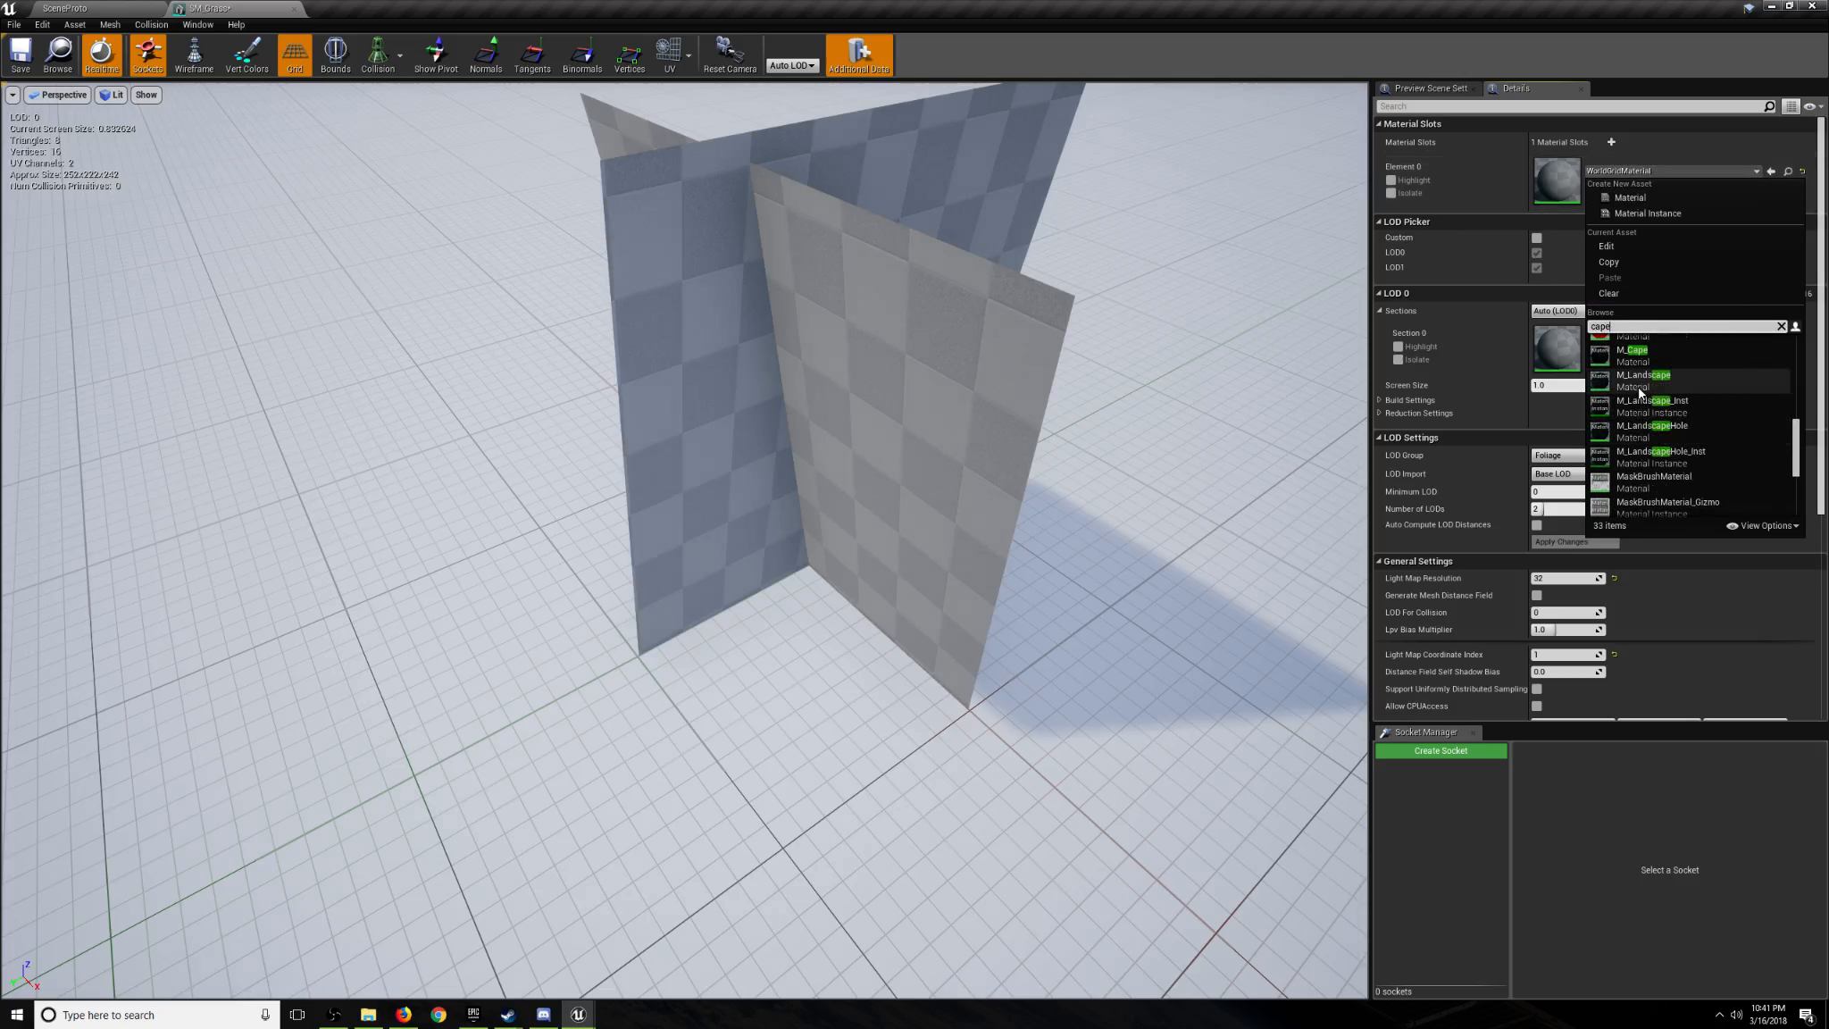
left_click(1645, 356)
Examine the arrangement of the grass mesh's crossed planes from above and from the side.
right_click_drag(1071, 447, 1036, 594)
key("s")
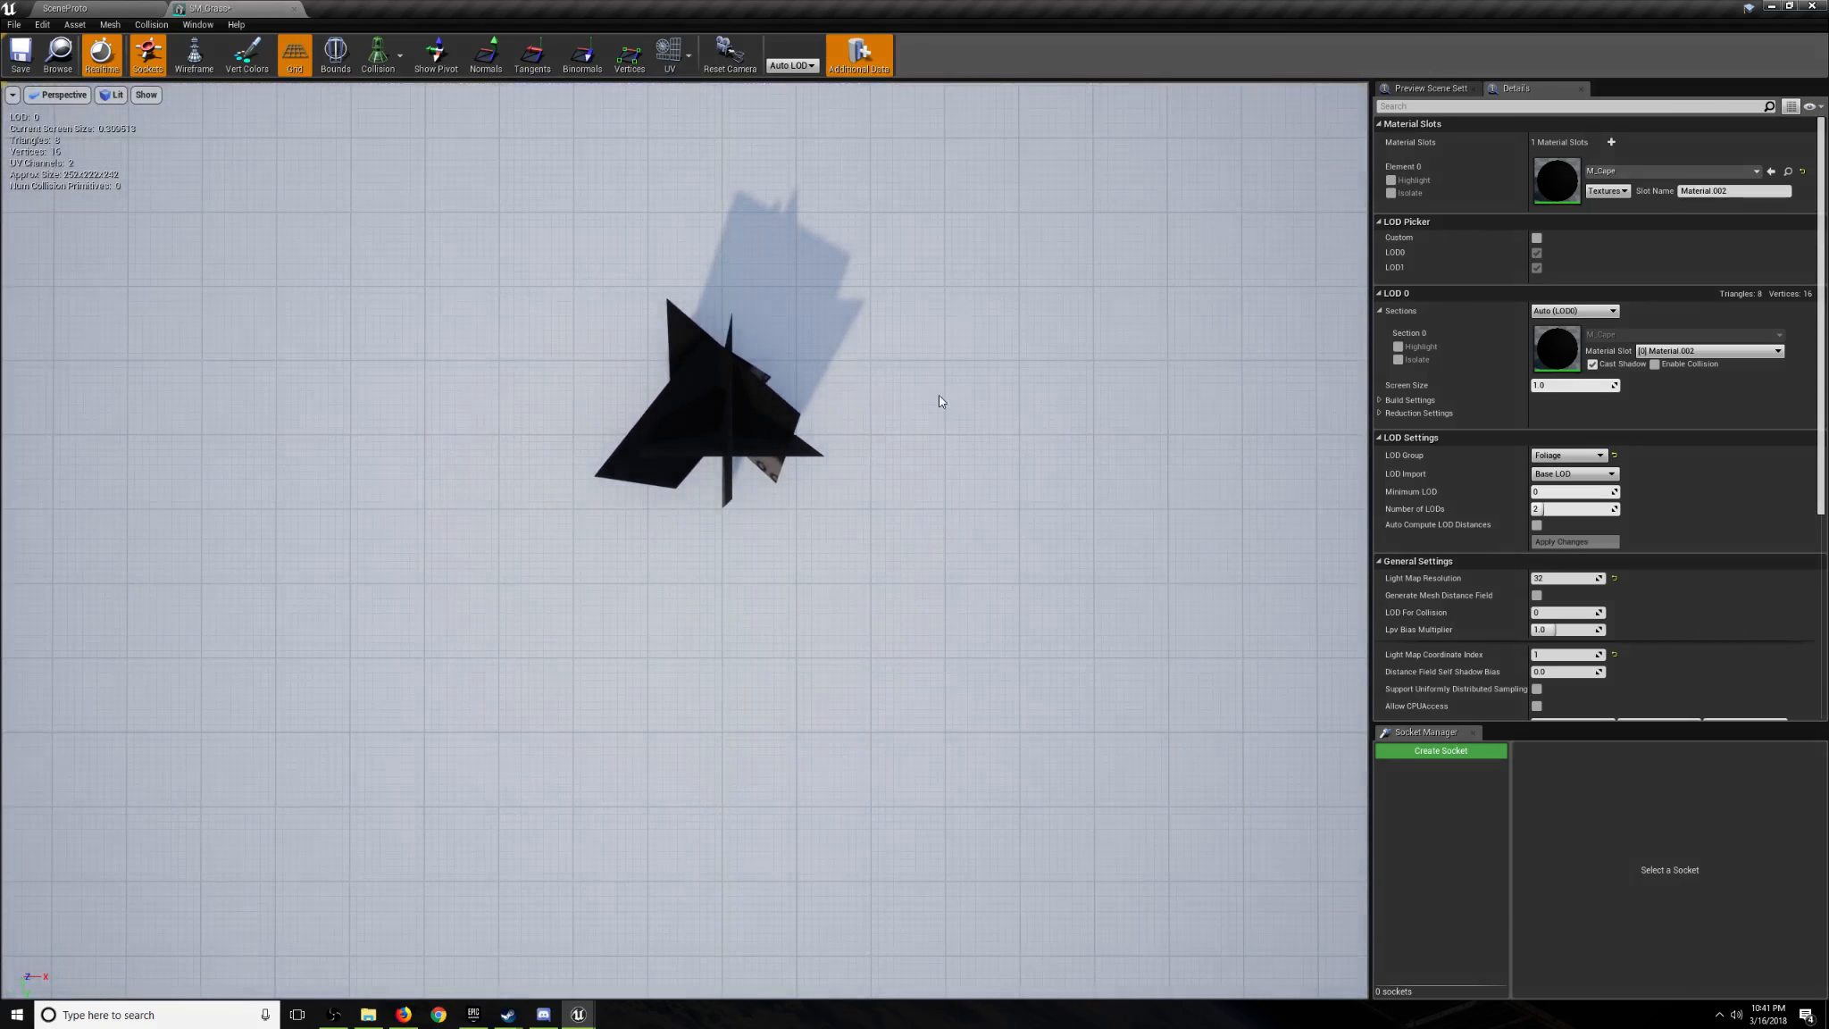
right_click_drag(601, 326, 724, 425)
key("s")
key("w")
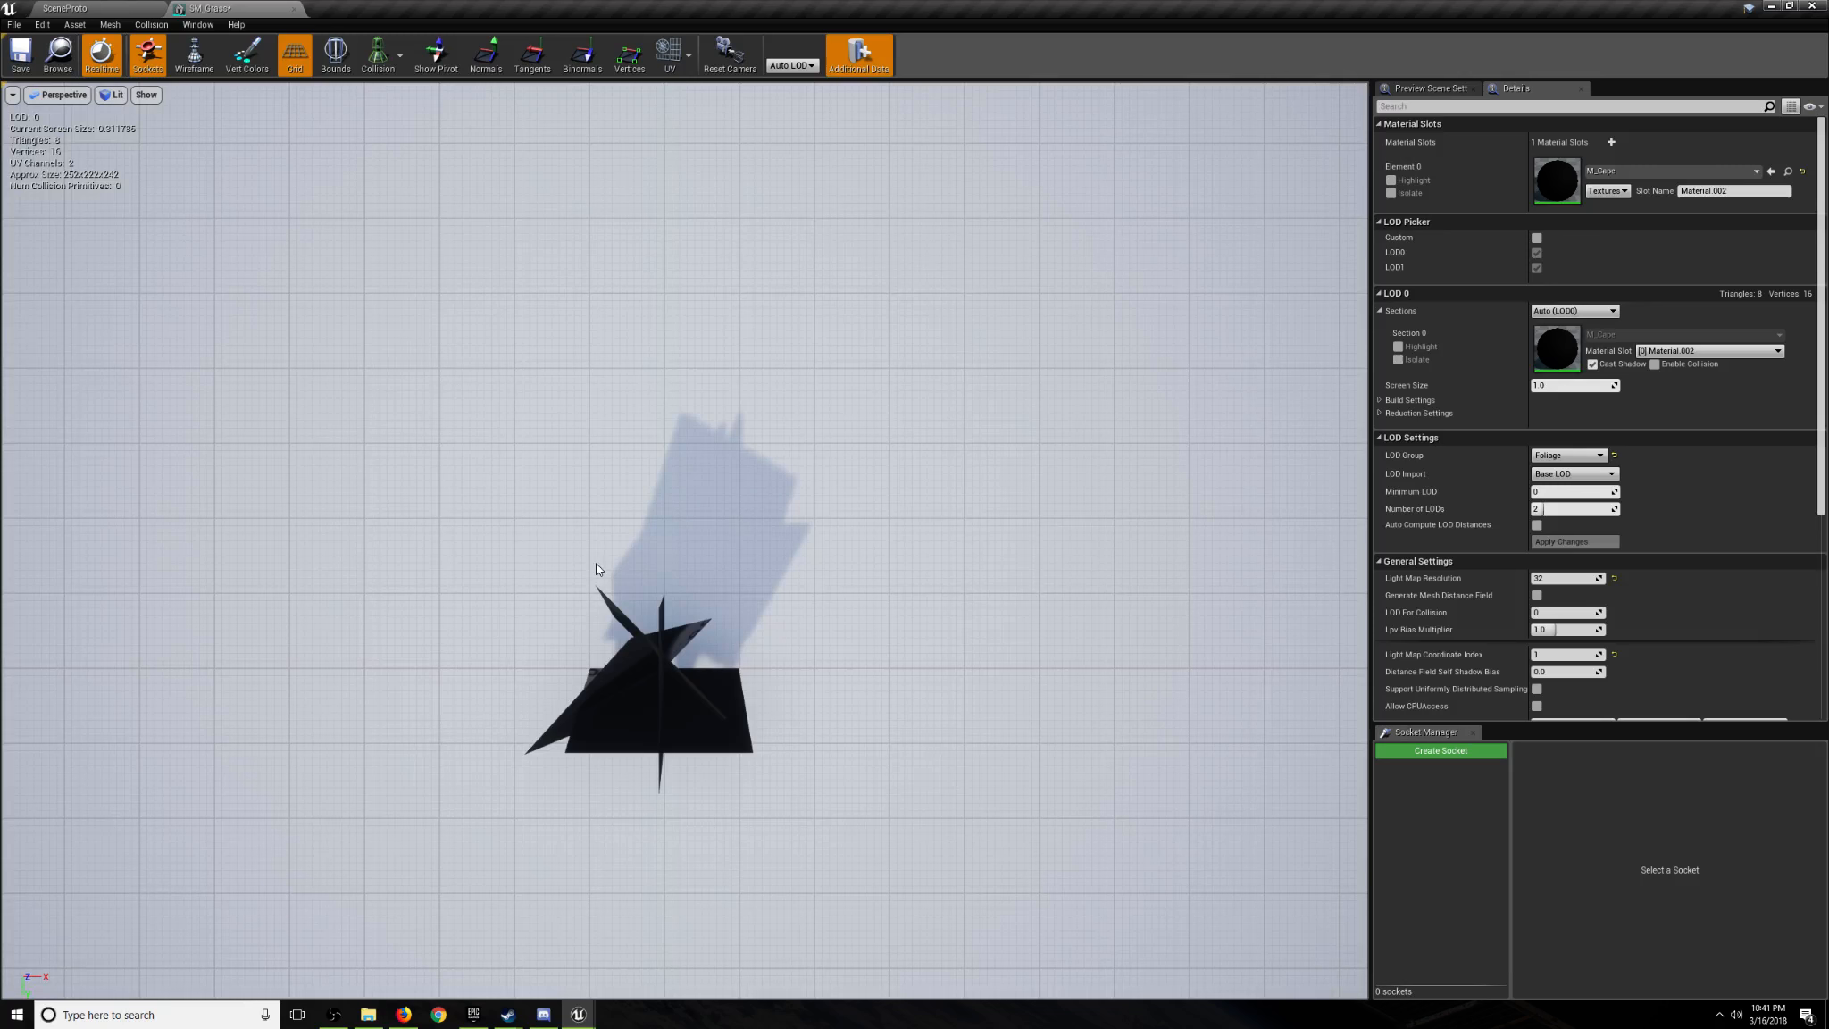
left_click_drag(717, 524, 76, 341, "alt")
right_click_drag(717, 525, 694, 510)
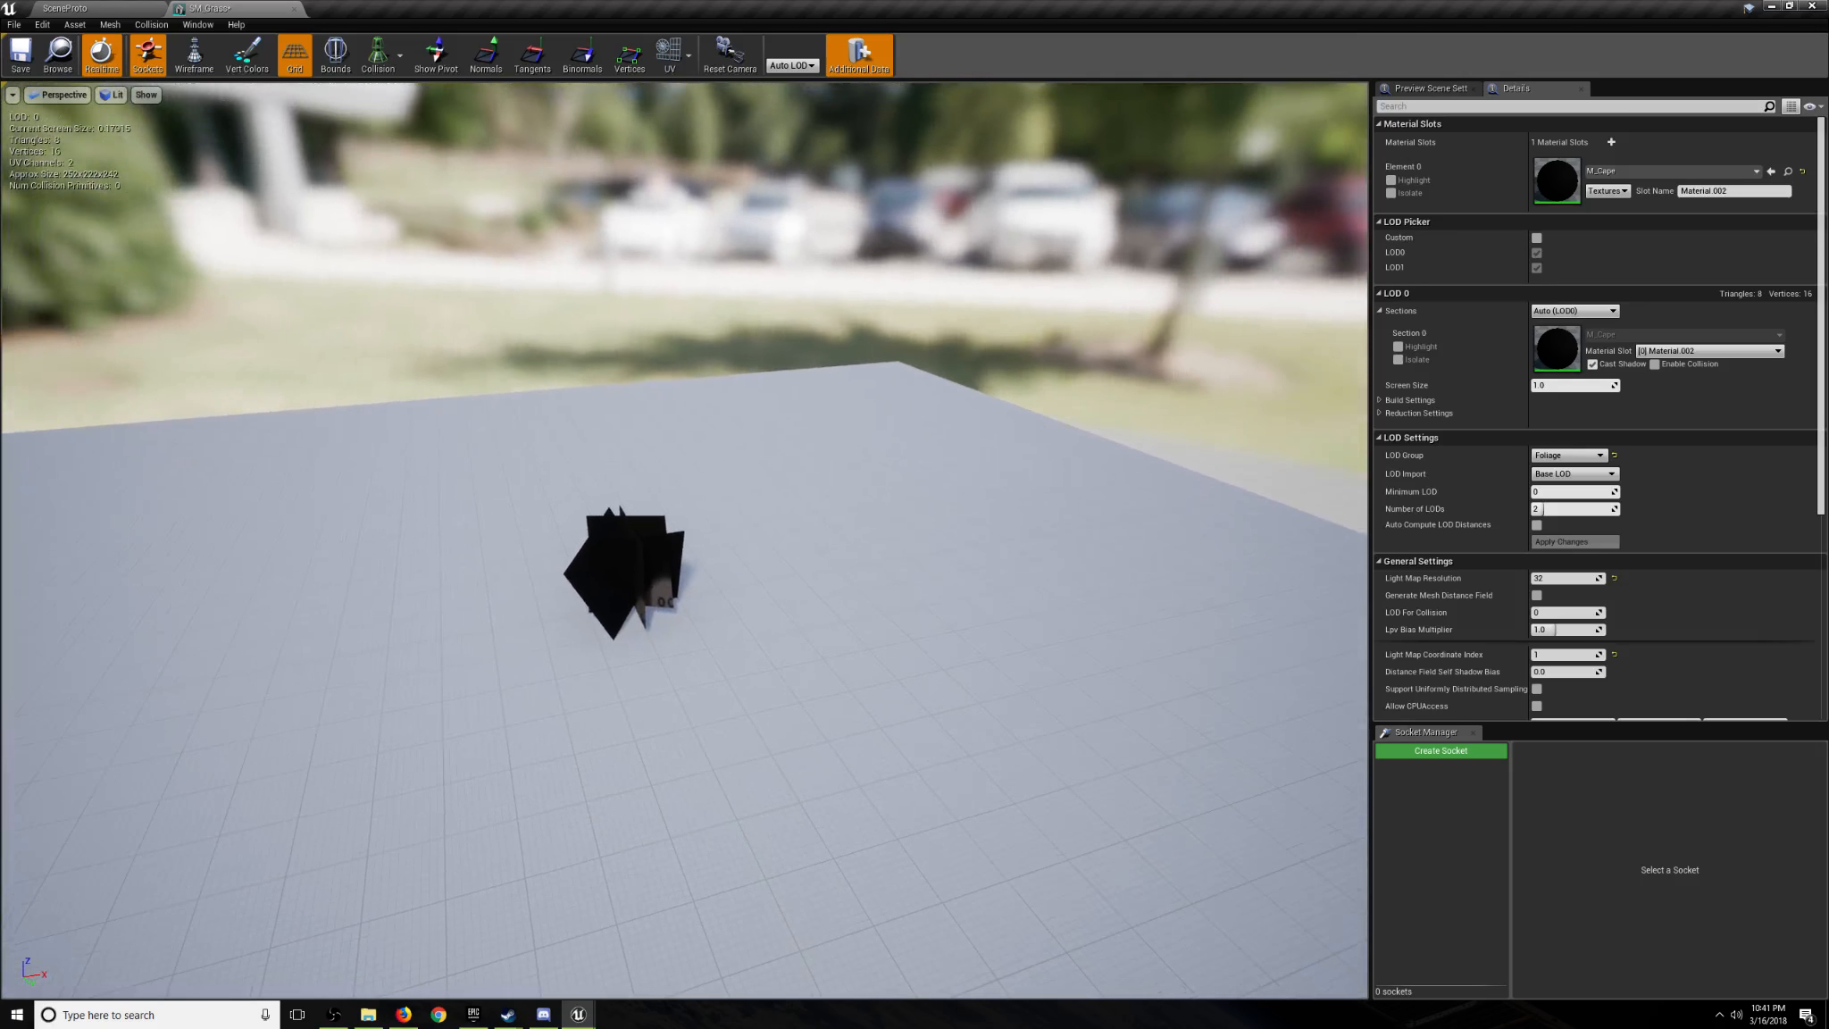
key("a")
Return to the SceneProto level, select the instanced grass foliage and frame it in view.
left_click(66, 8)
right_click_drag(748, 350, 755, 420)
left_click(749, 349)
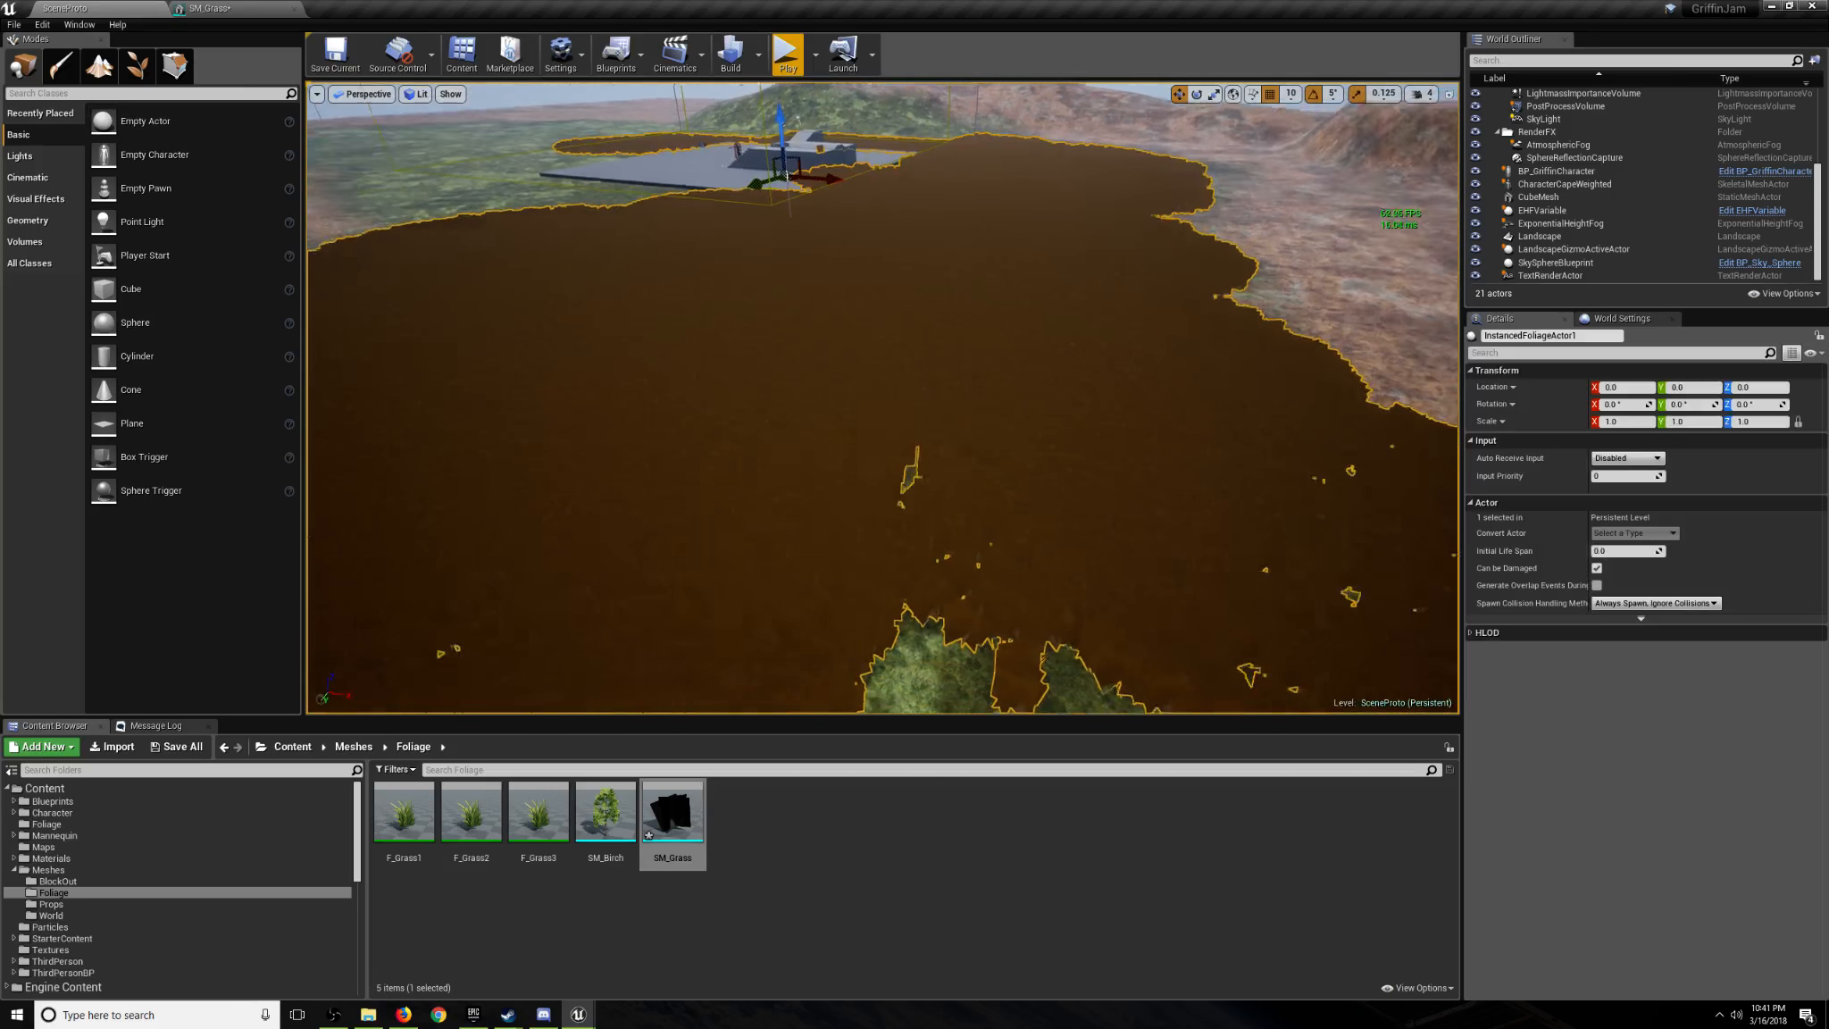
key("f")
left_click_drag(748, 350, 857, 348, "alt")
Compare the LOD 0 and LOD 1 geometry of SM_Grass at varying viewing distances.
left_click(211, 8)
key("s")
right_click_drag(717, 447, 741, 504)
key("s")
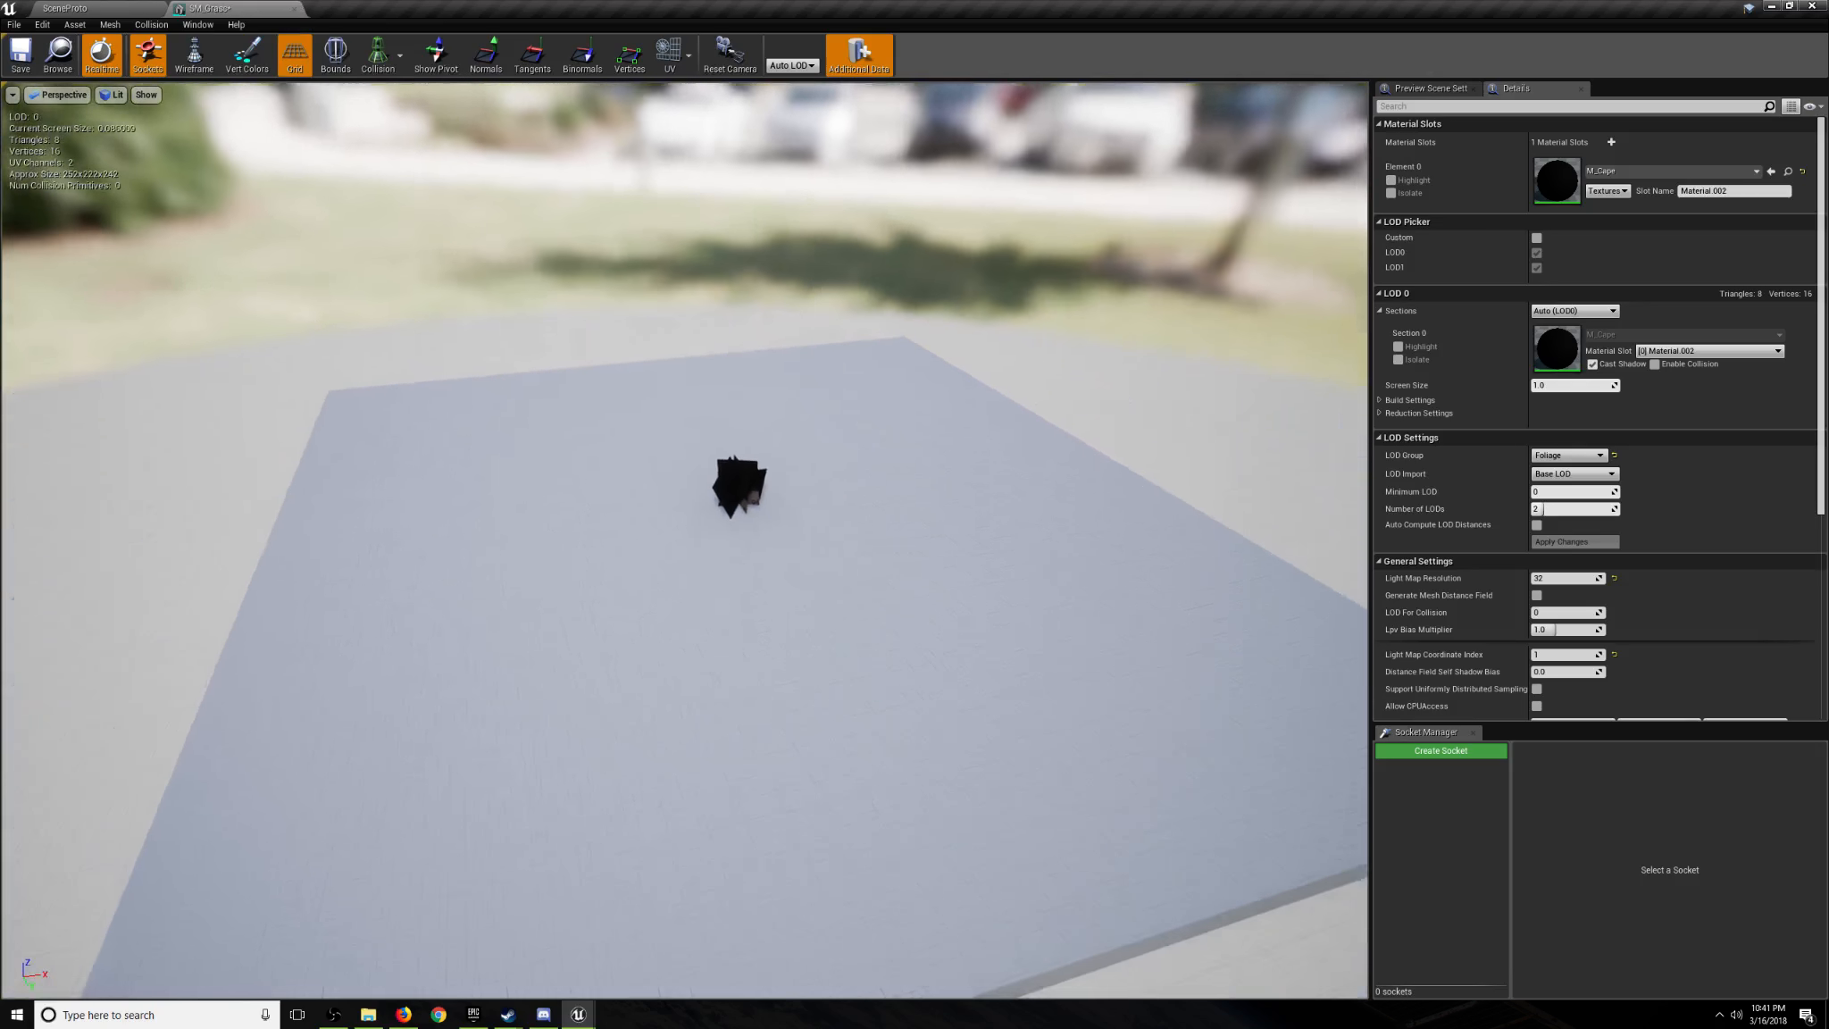
key("w")
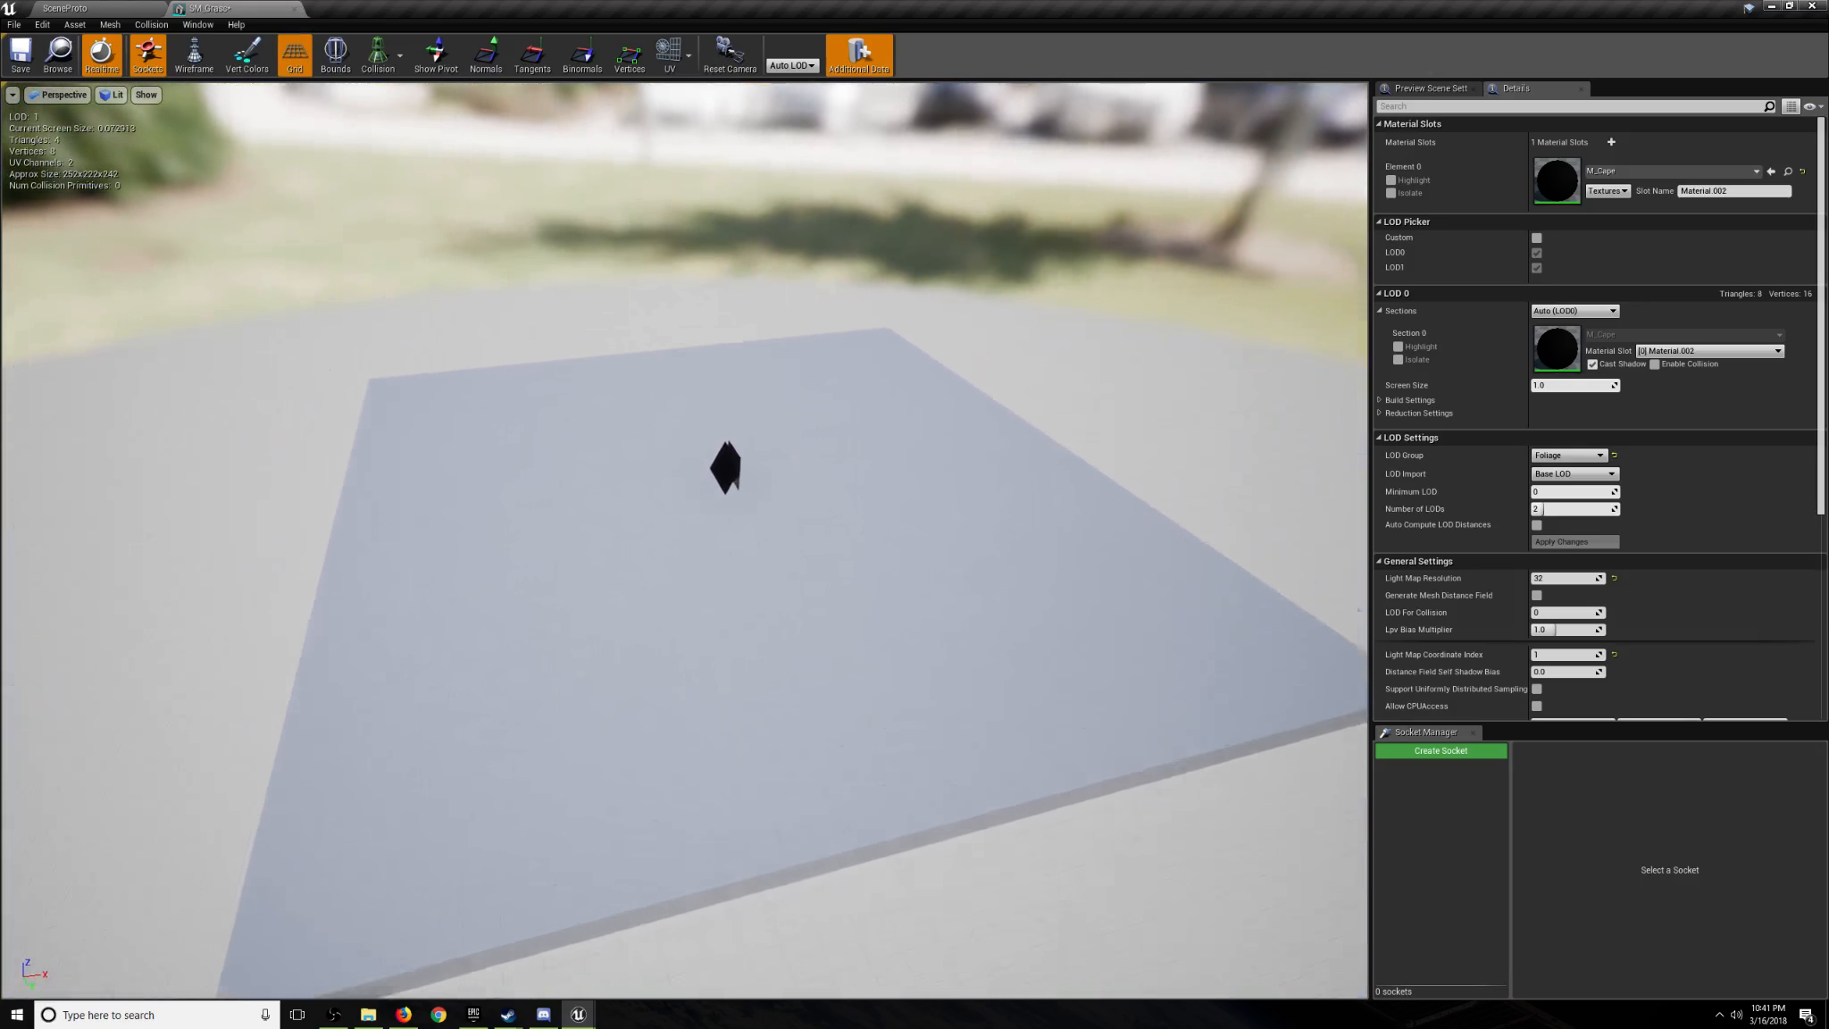
key("s")
key("w")
key("w")
right_click_drag(741, 505, 786, 500)
key("s")
key("w")
key("s")
key("w")
key("s")
key("w")
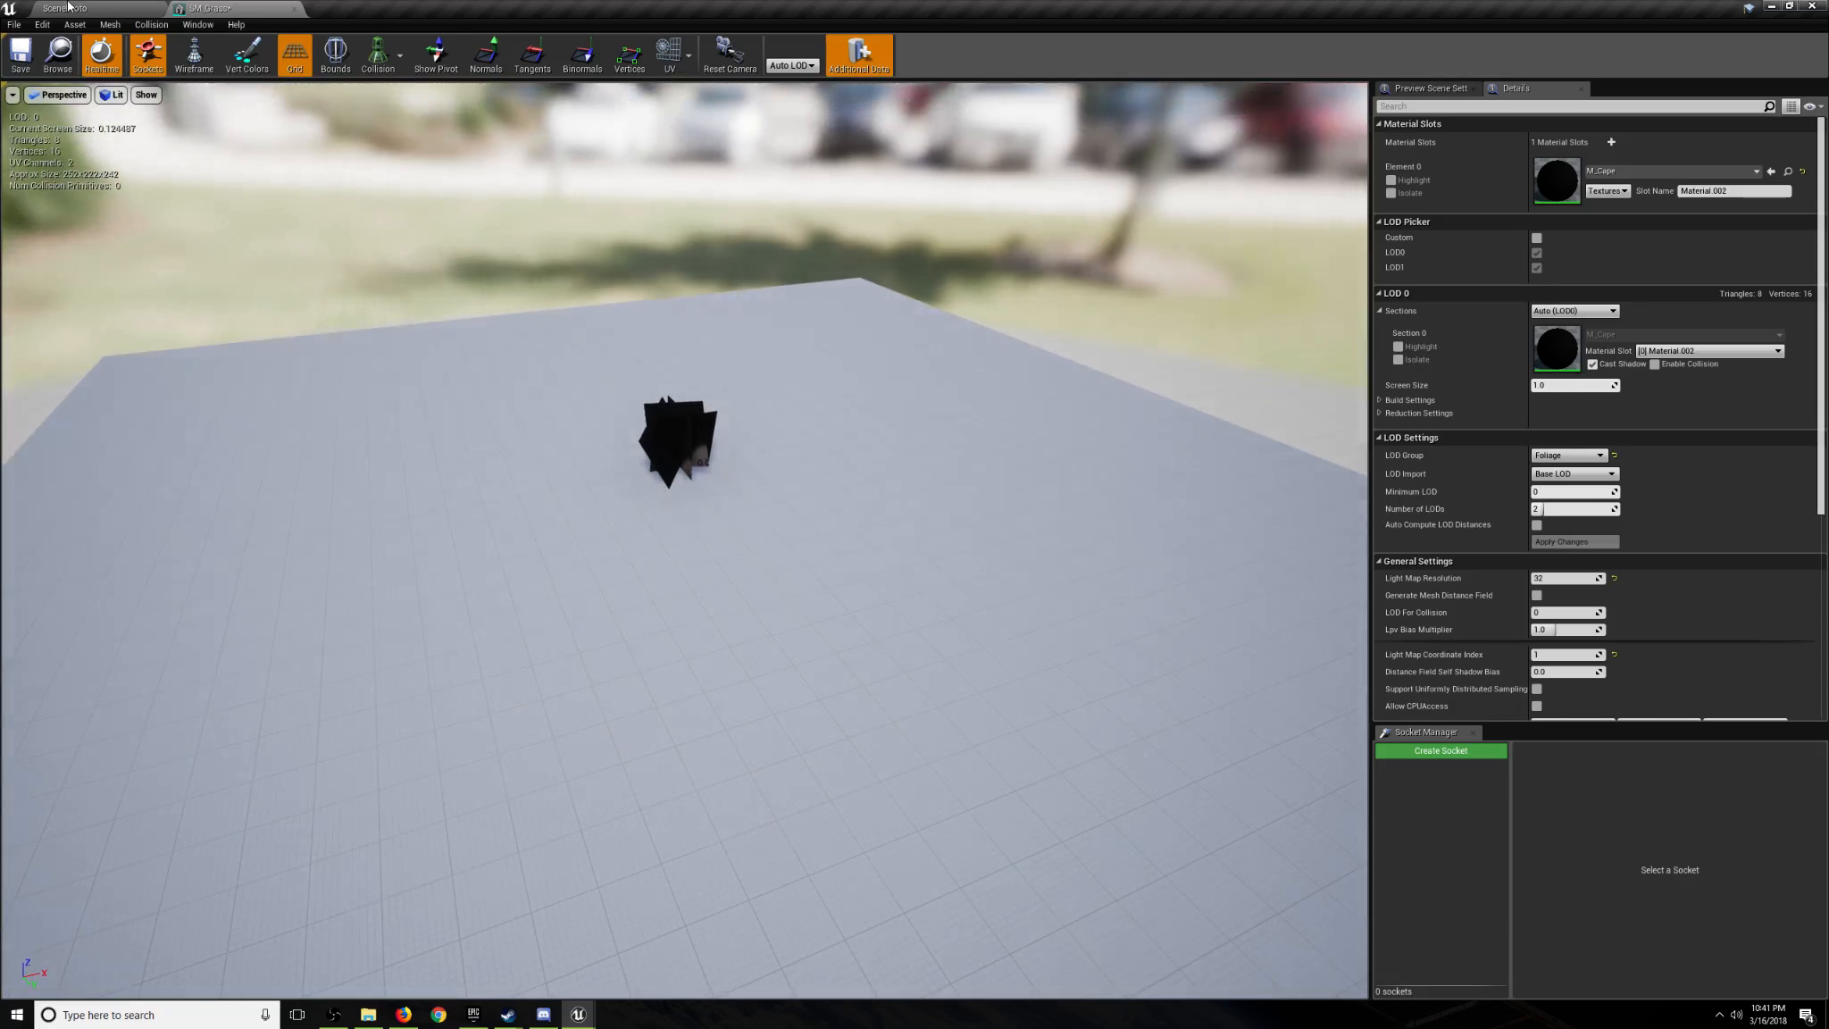
right_click_drag(502, 246, 607, 223)
key("w")
key("a")
Return to the SceneProto level and view the opaque grass planes with the landscape selected instead of the foliage.
left_click(64, 8)
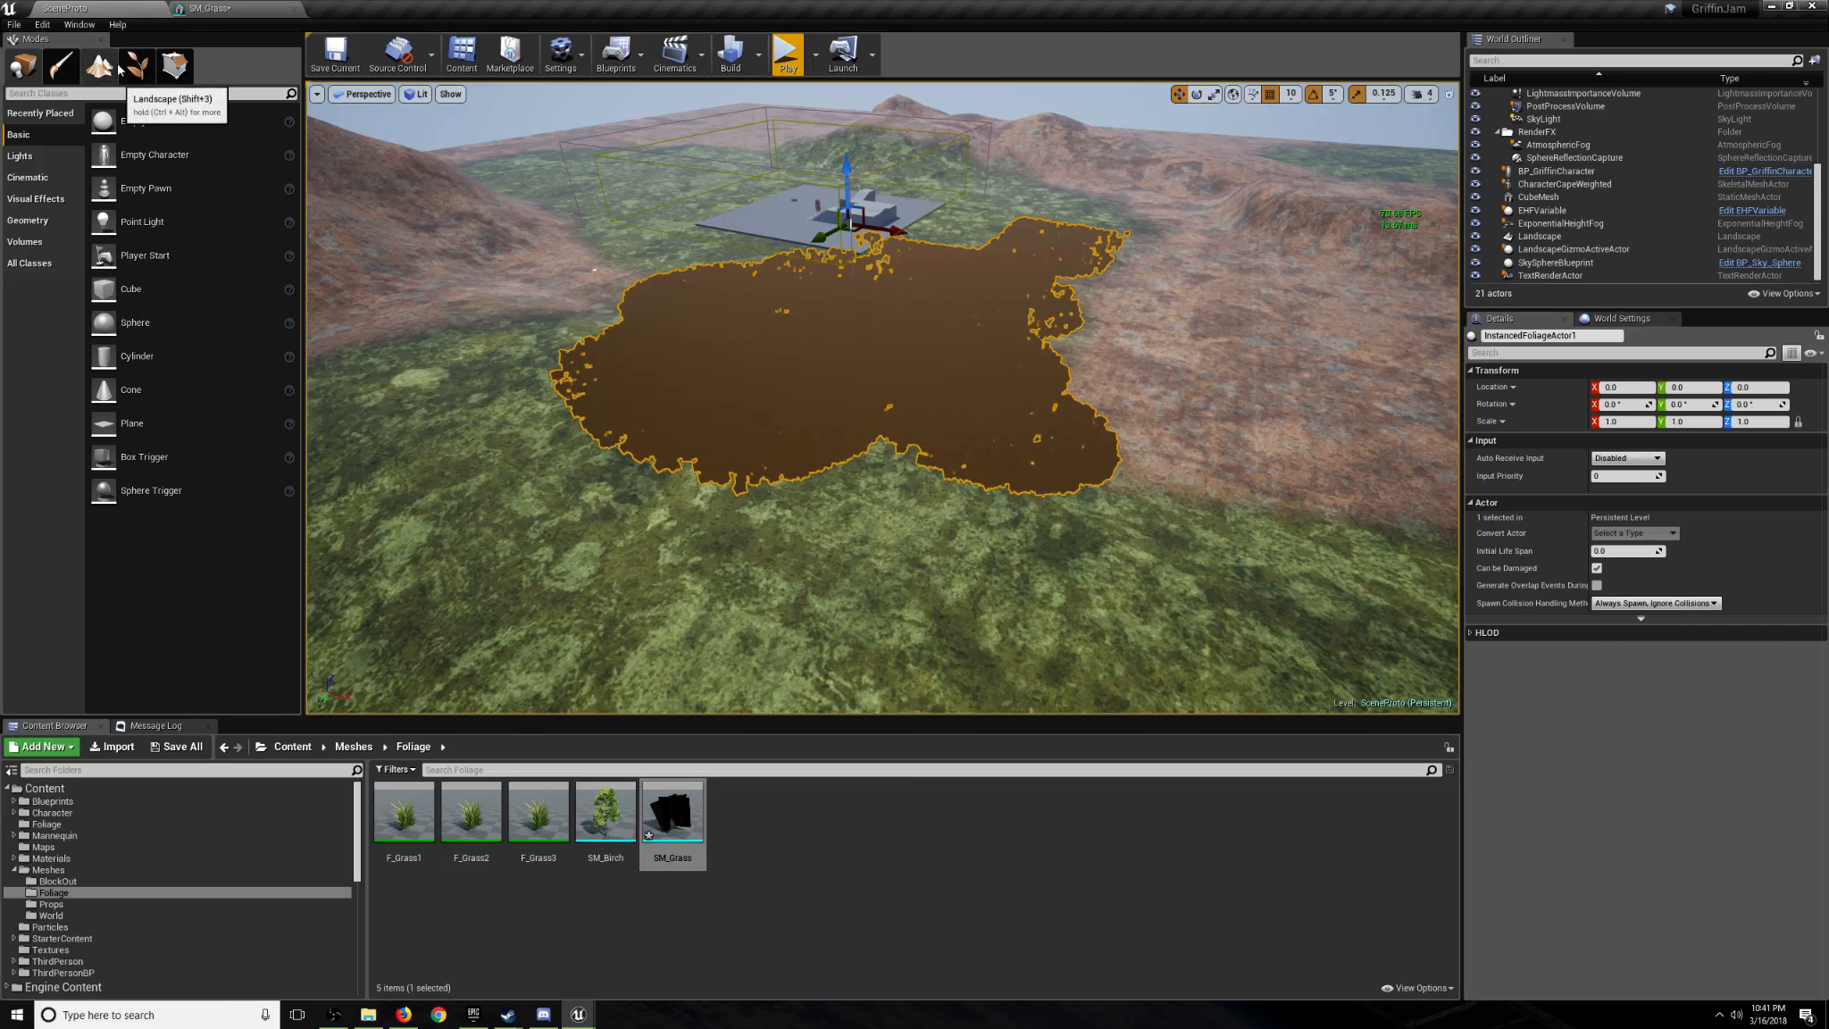
left_click(616, 536)
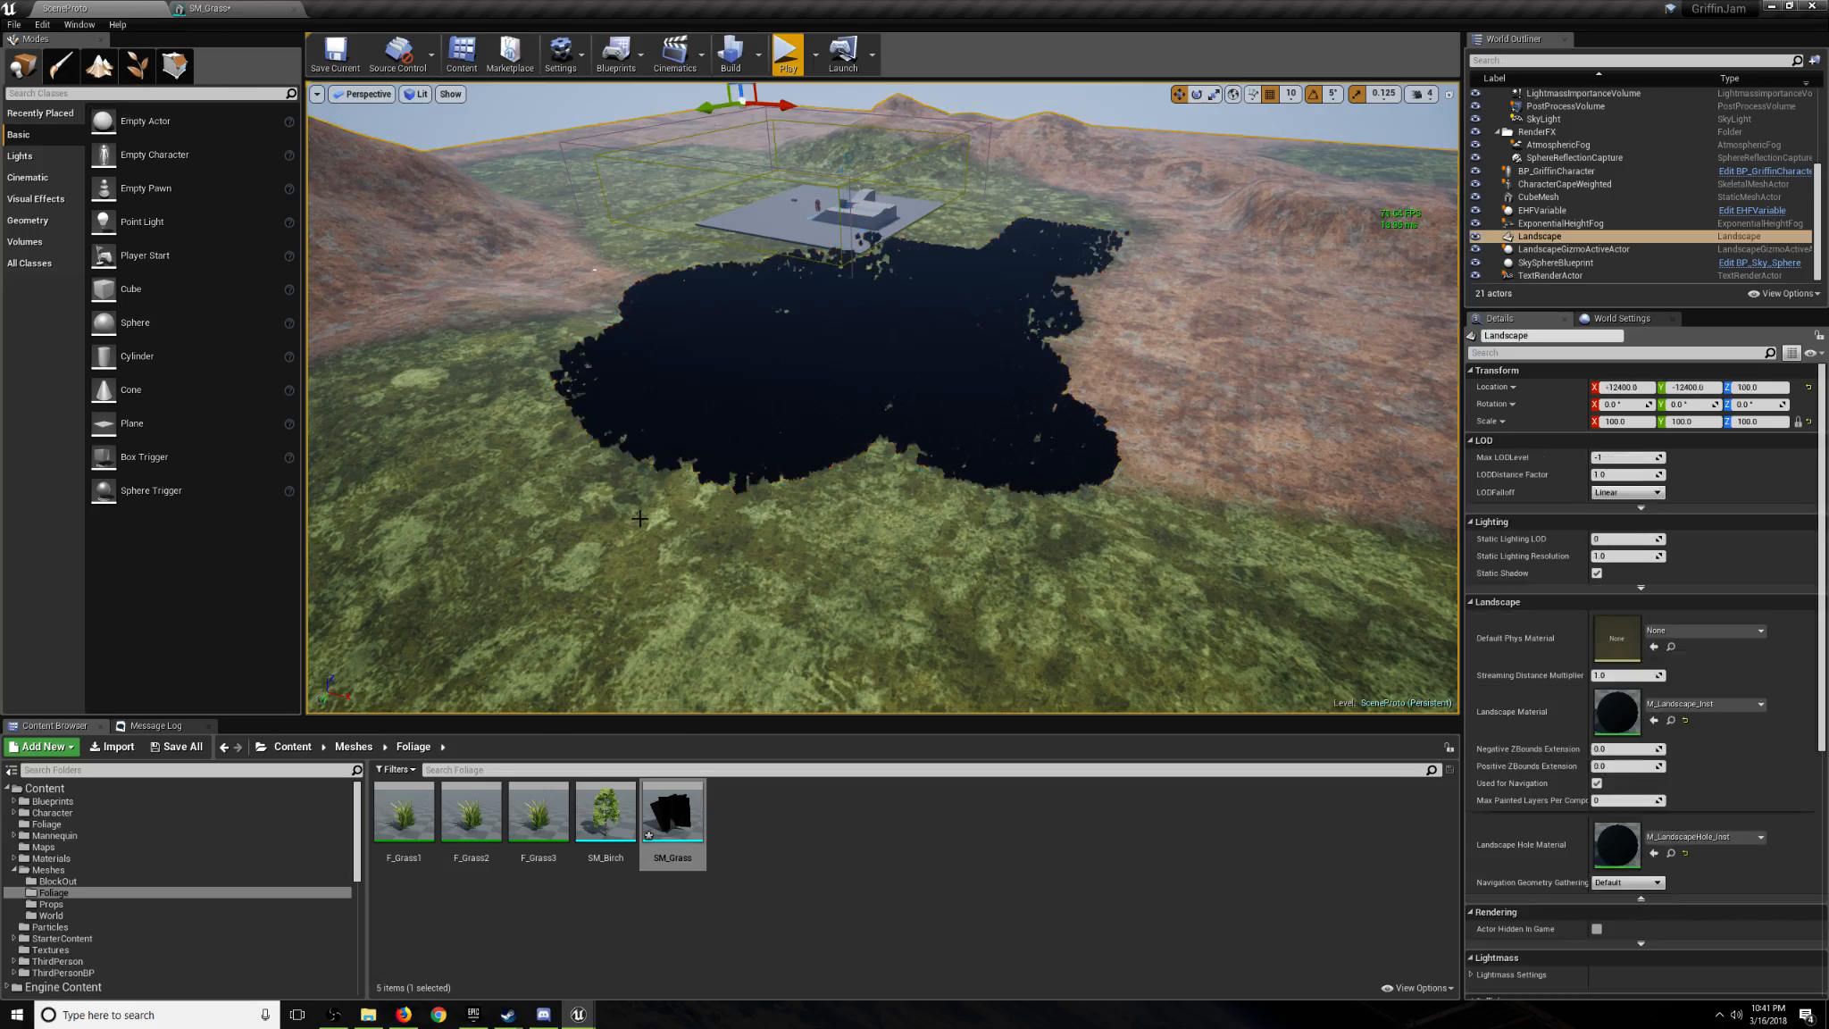
key("w")
right_click_drag(617, 535, 639, 490)
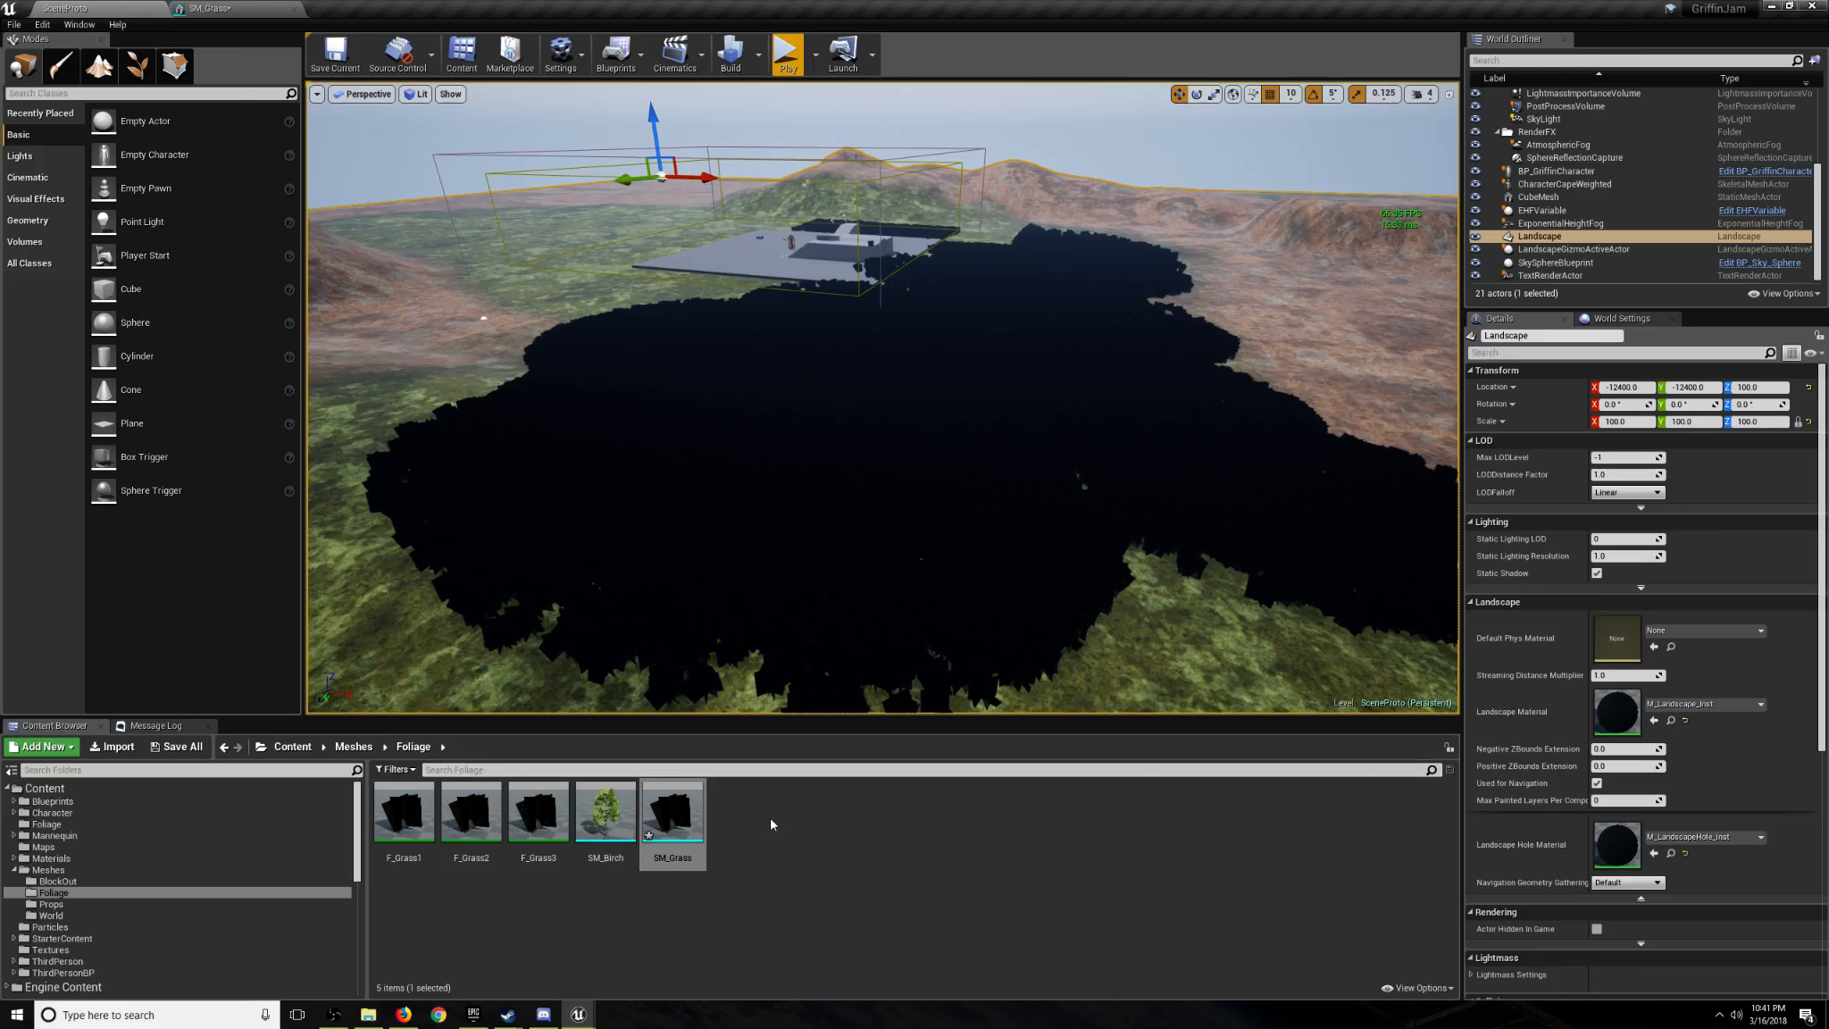
left_click(769, 816)
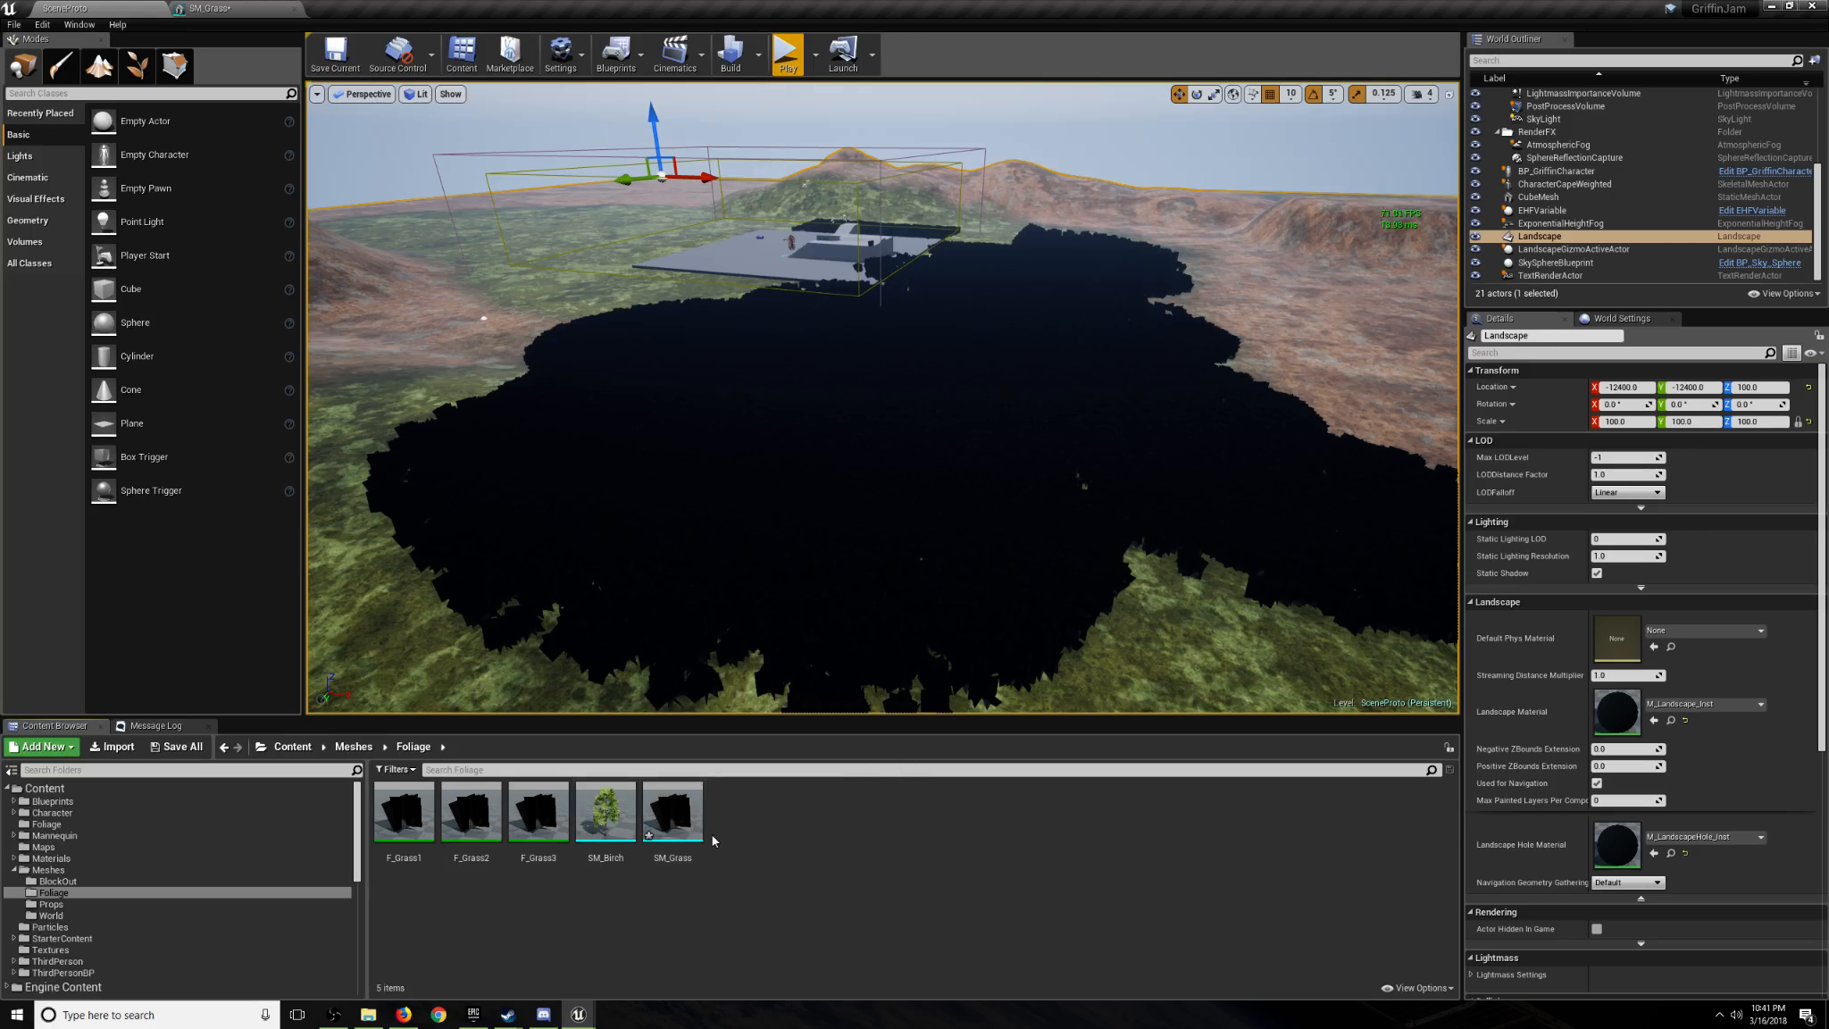
Switch to Firefox and examine the "grass alpha" image results, previewing the transparent grass clumps and the grass strip.
left_click(404, 1015)
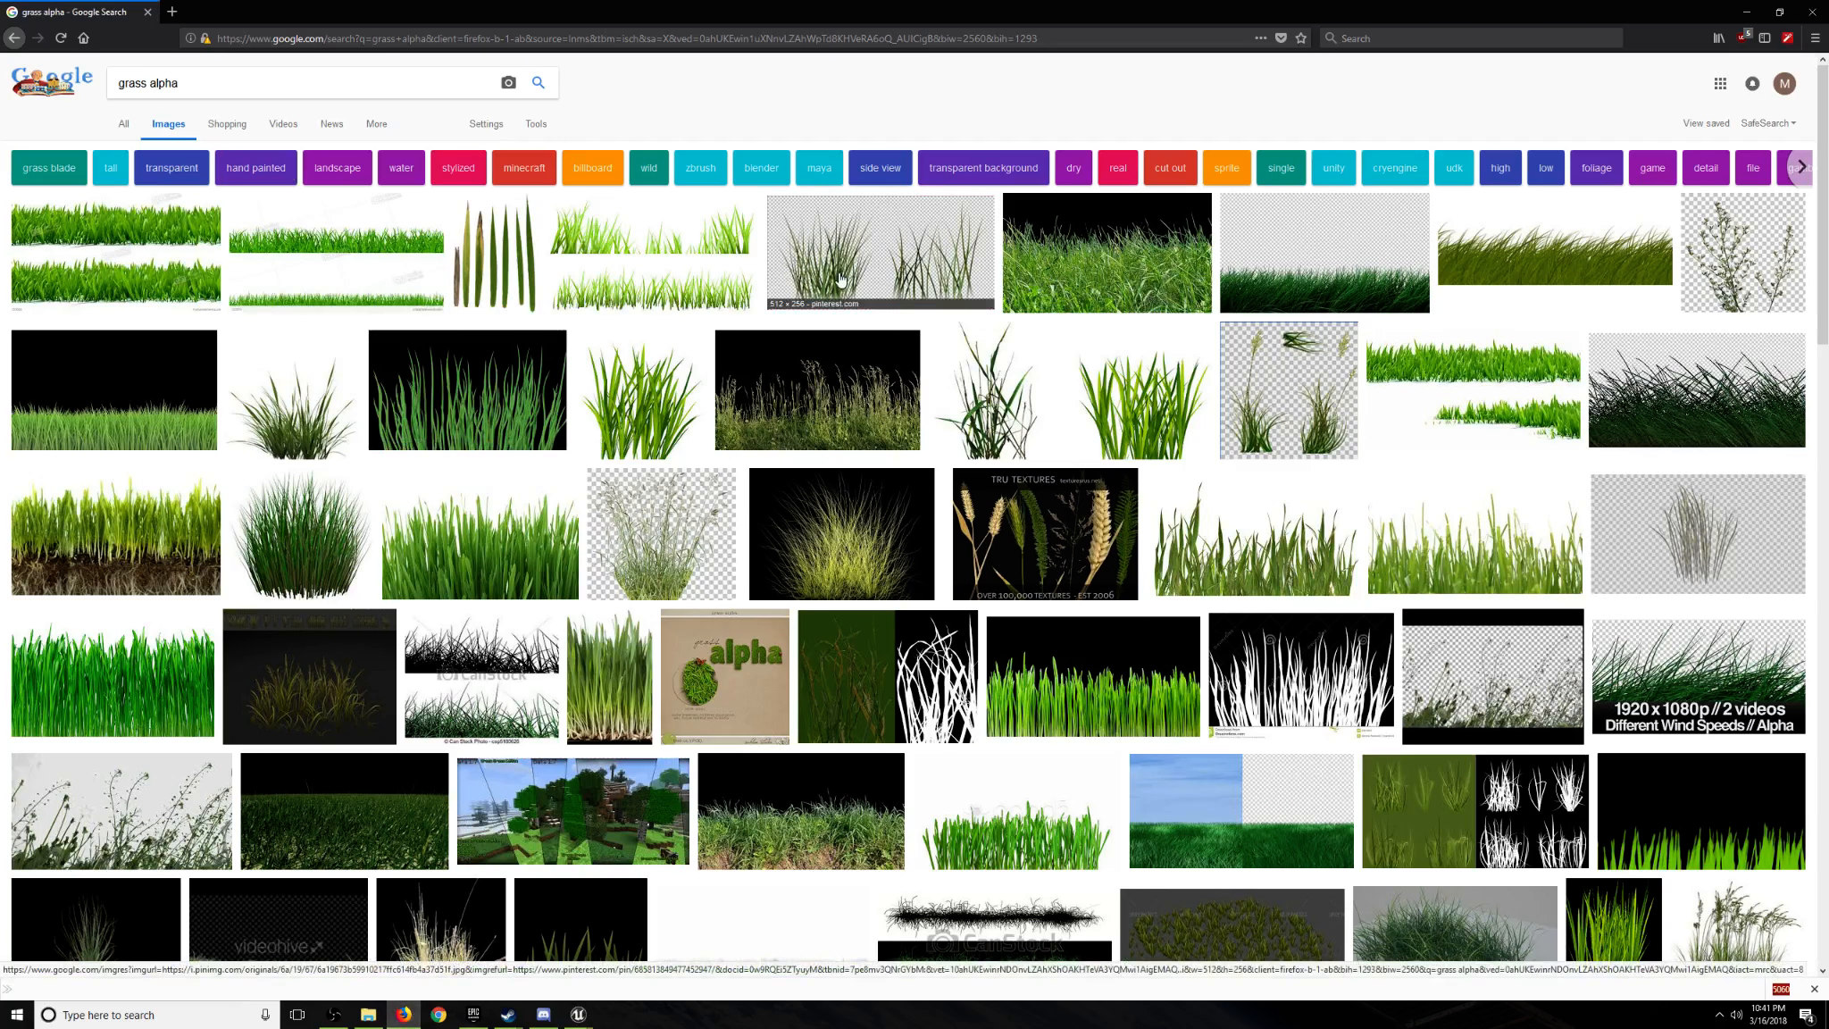
mouse_move(839, 280)
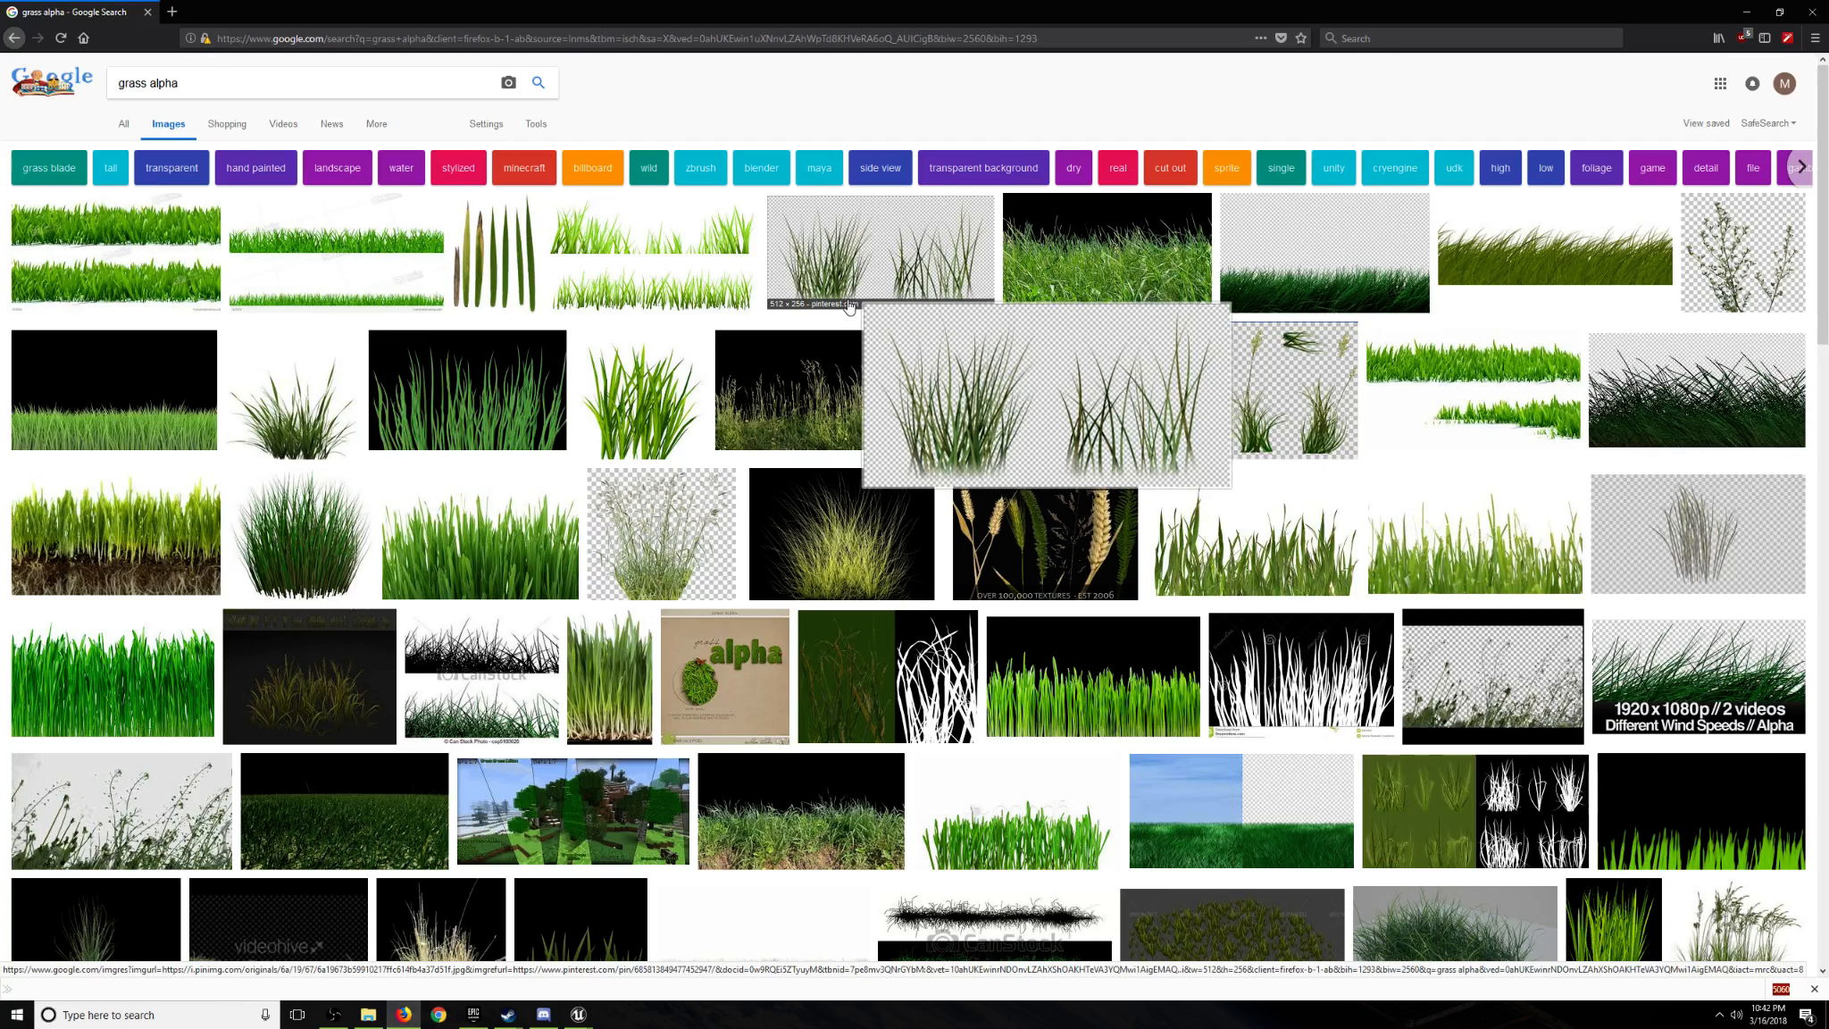
mouse_move(1306, 293)
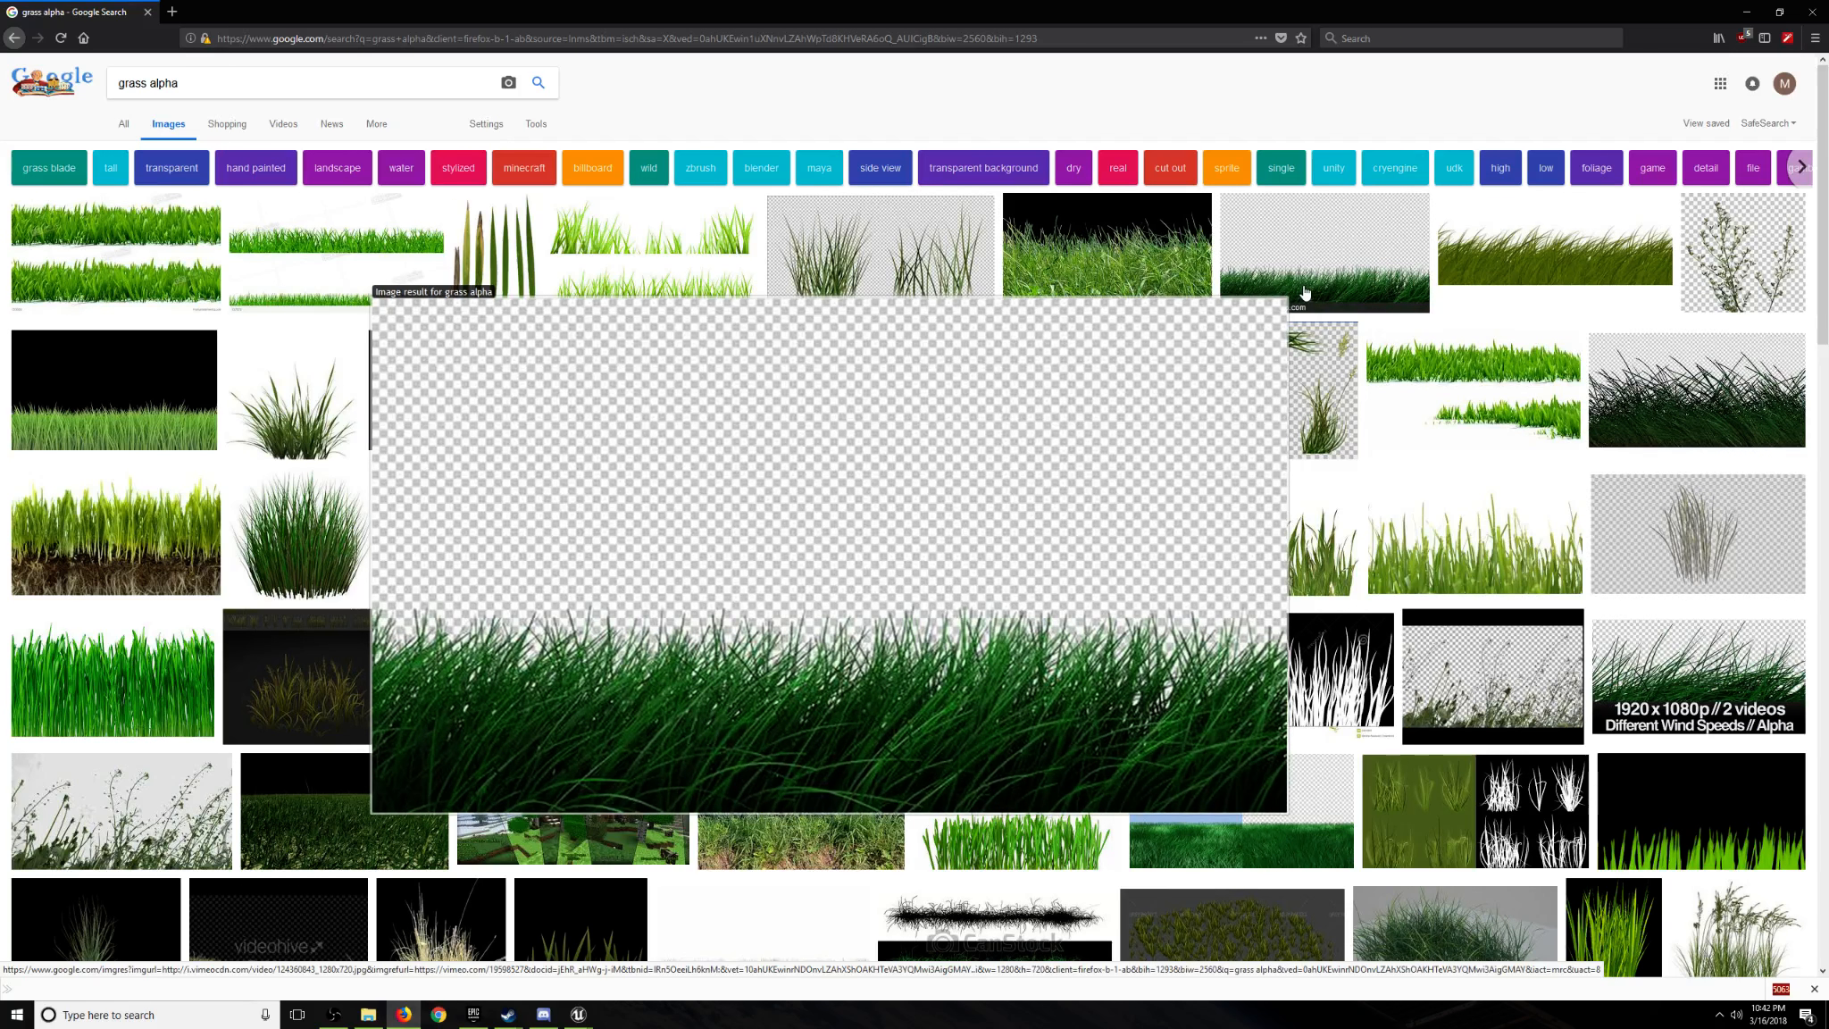
mouse_move(773, 302)
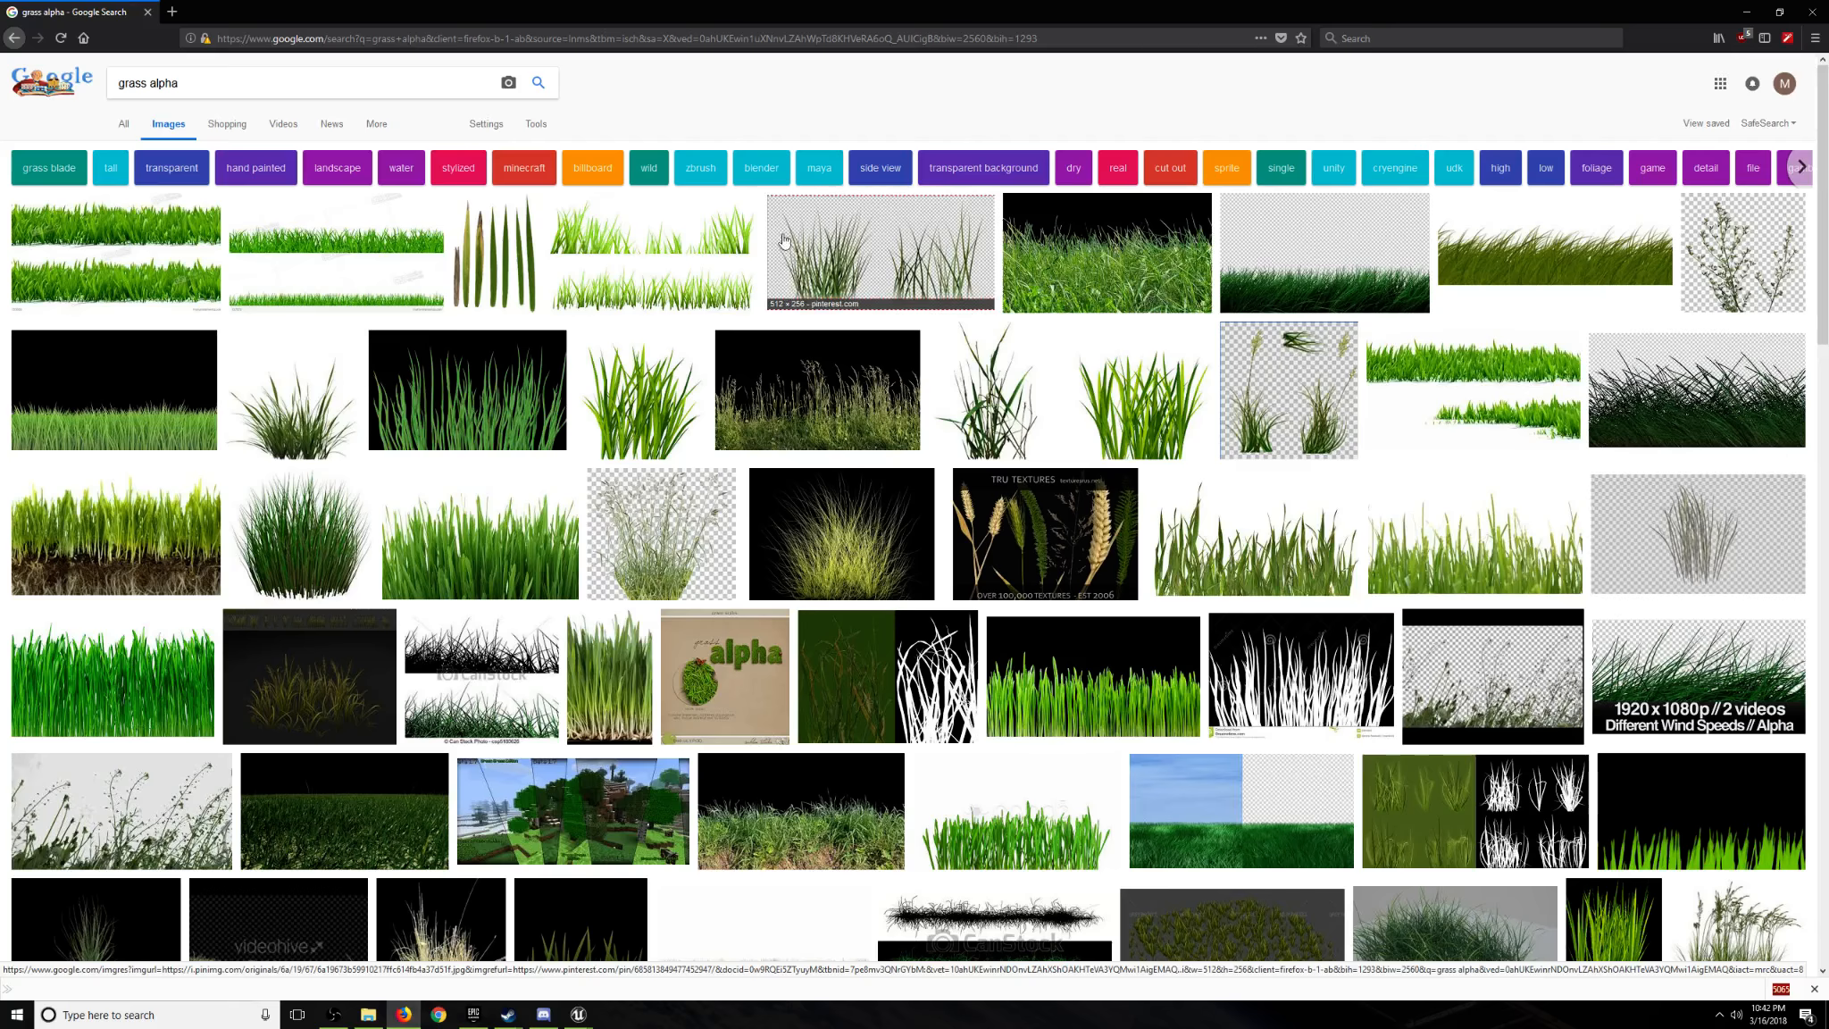
mouse_move(902, 282)
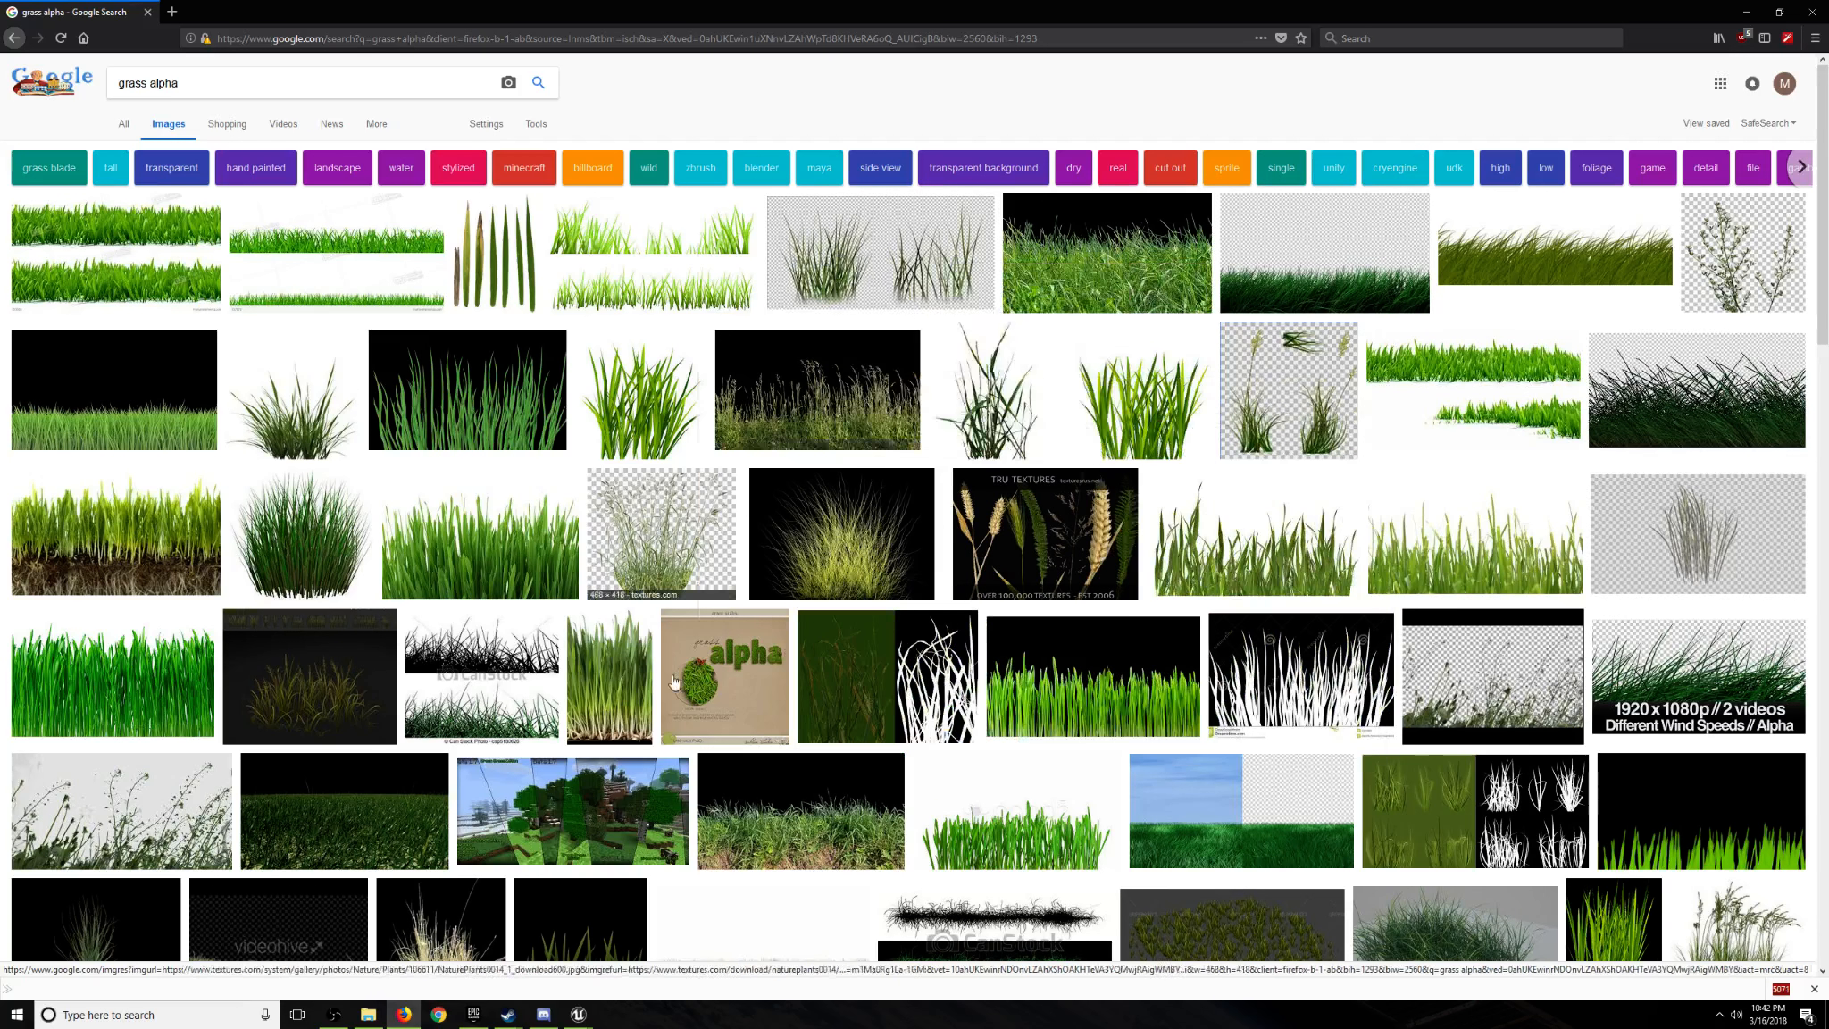
Switch back to Unreal Editor and reopen the SM_Grass static mesh.
left_click(579, 1014)
left_click(529, 951)
double_click(649, 835)
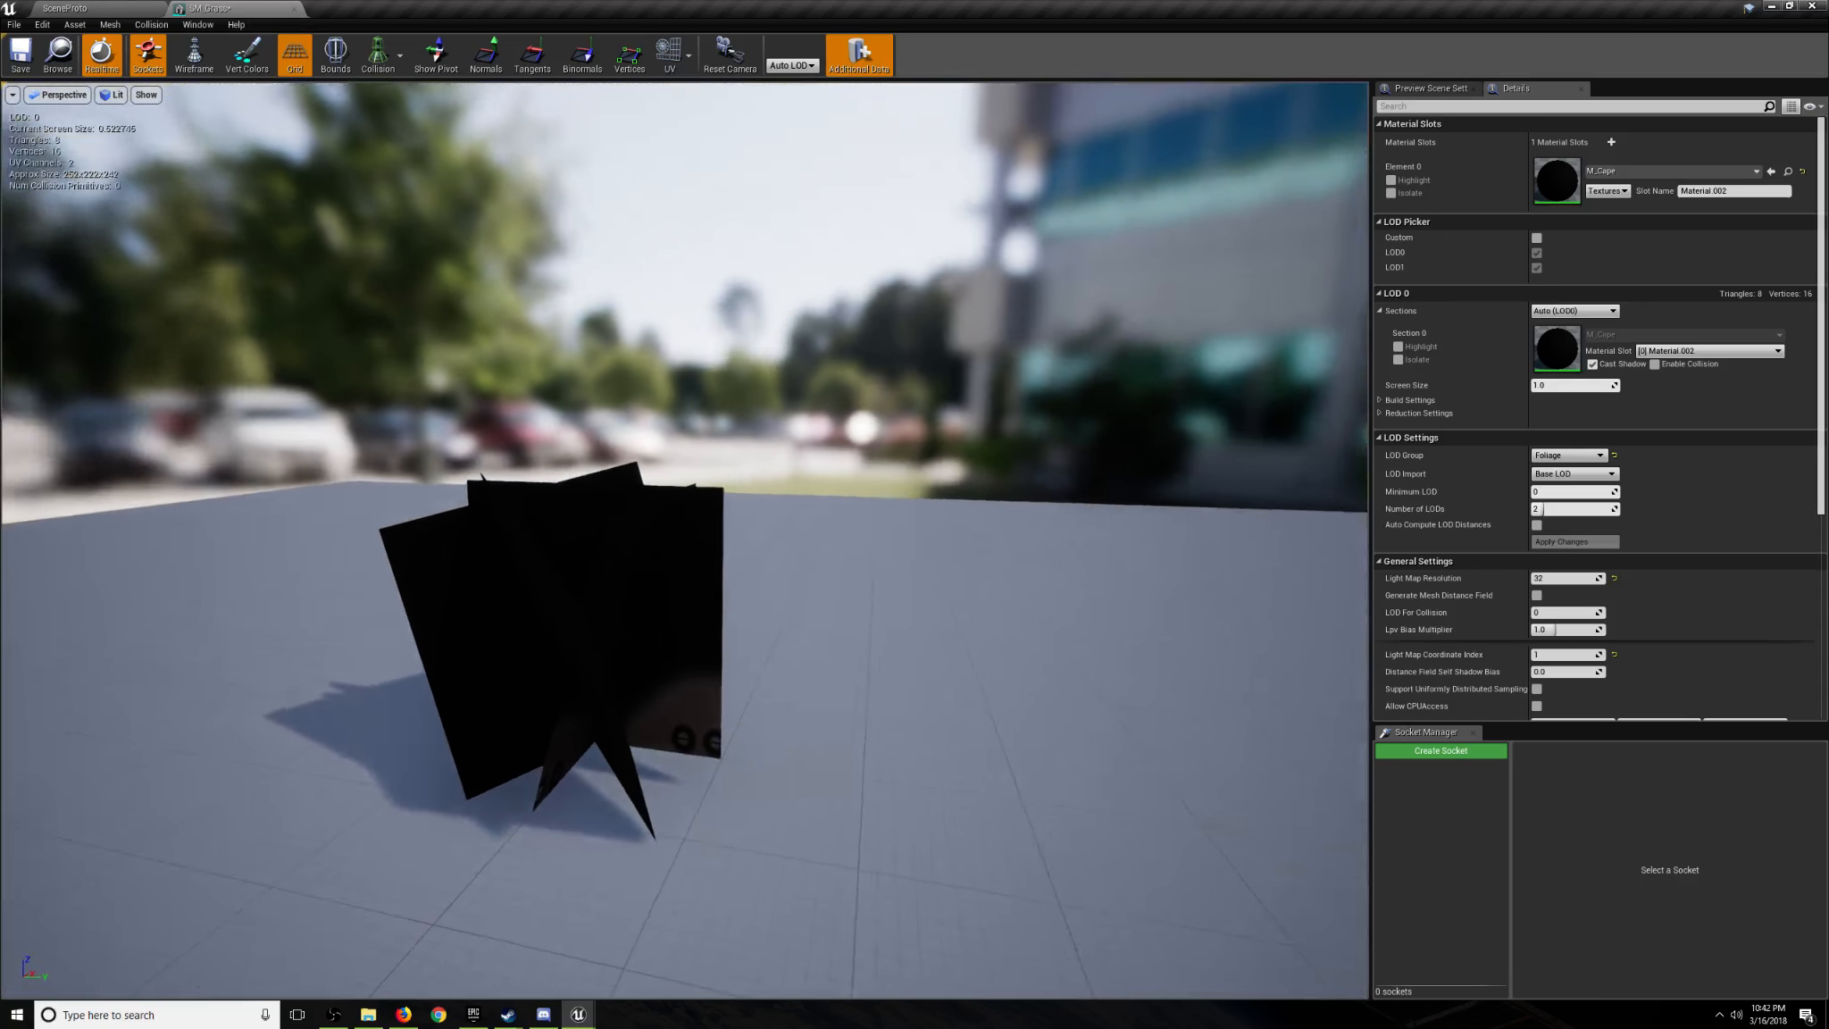
Switch to Firefox and preview the image of separate grass blades in the "grass alpha" results.
right_click_drag(670, 630, 702, 633)
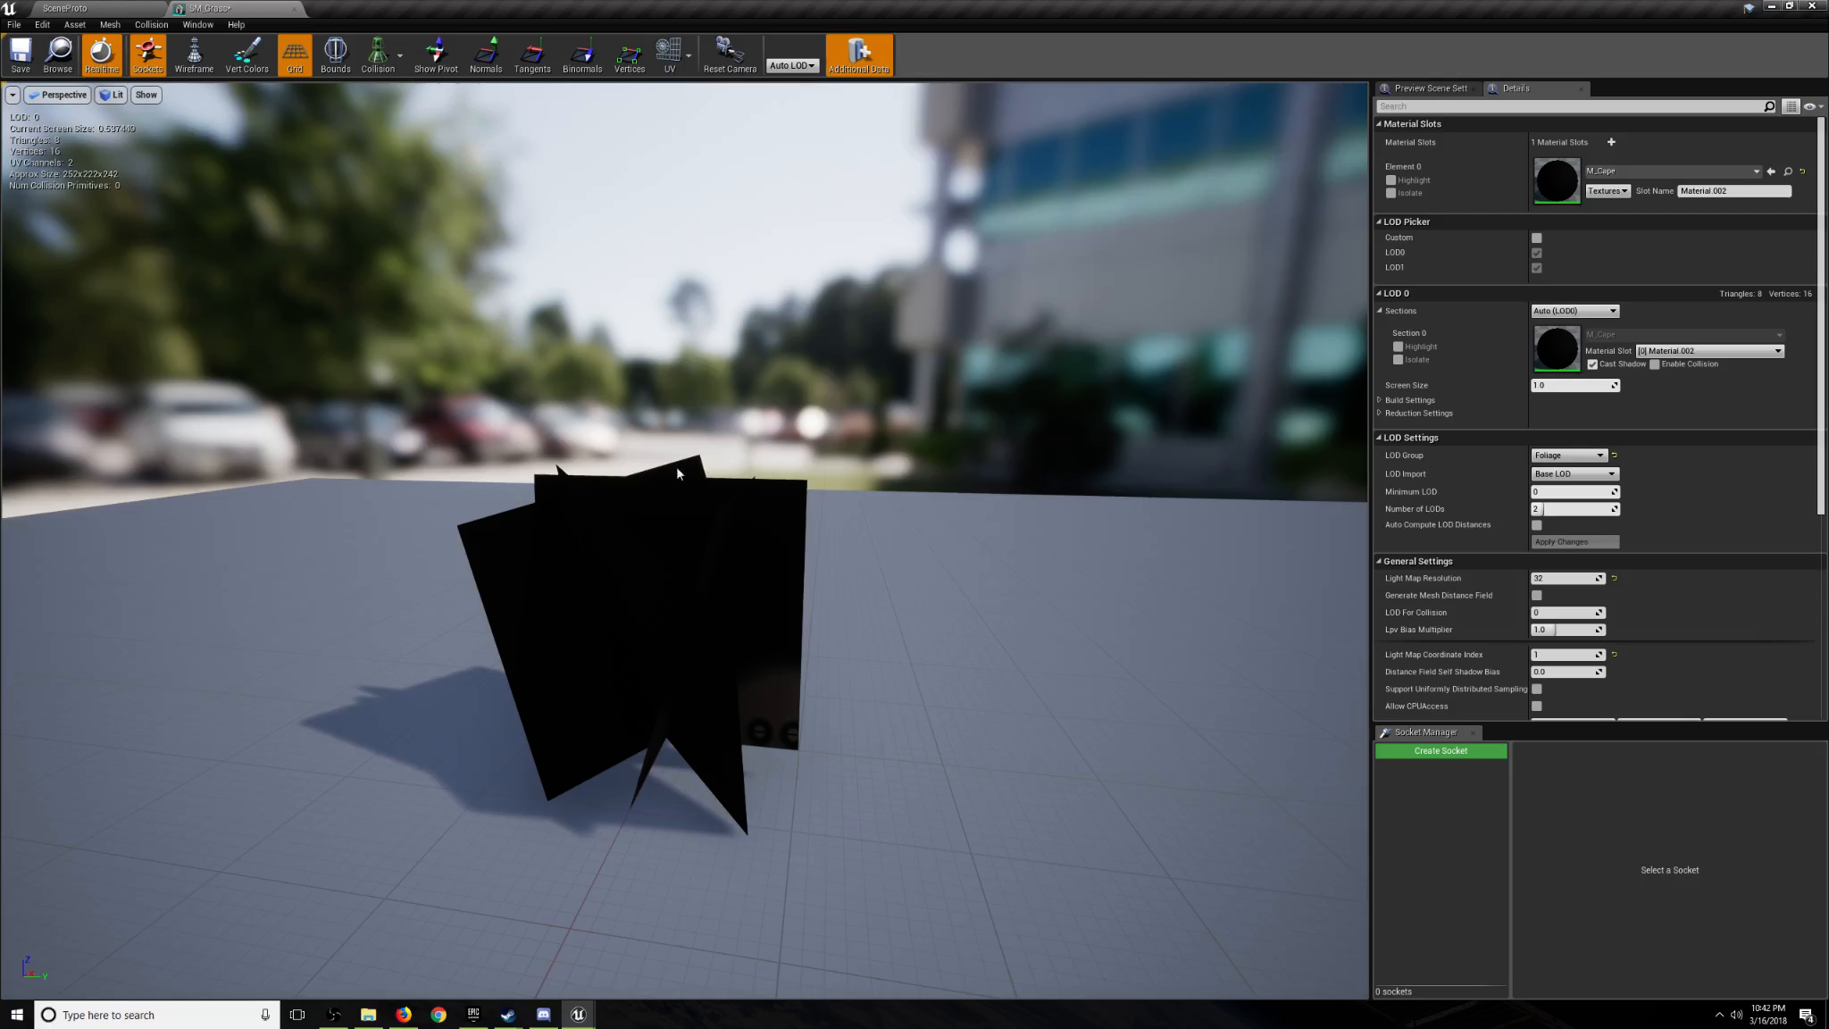
left_click(404, 1014)
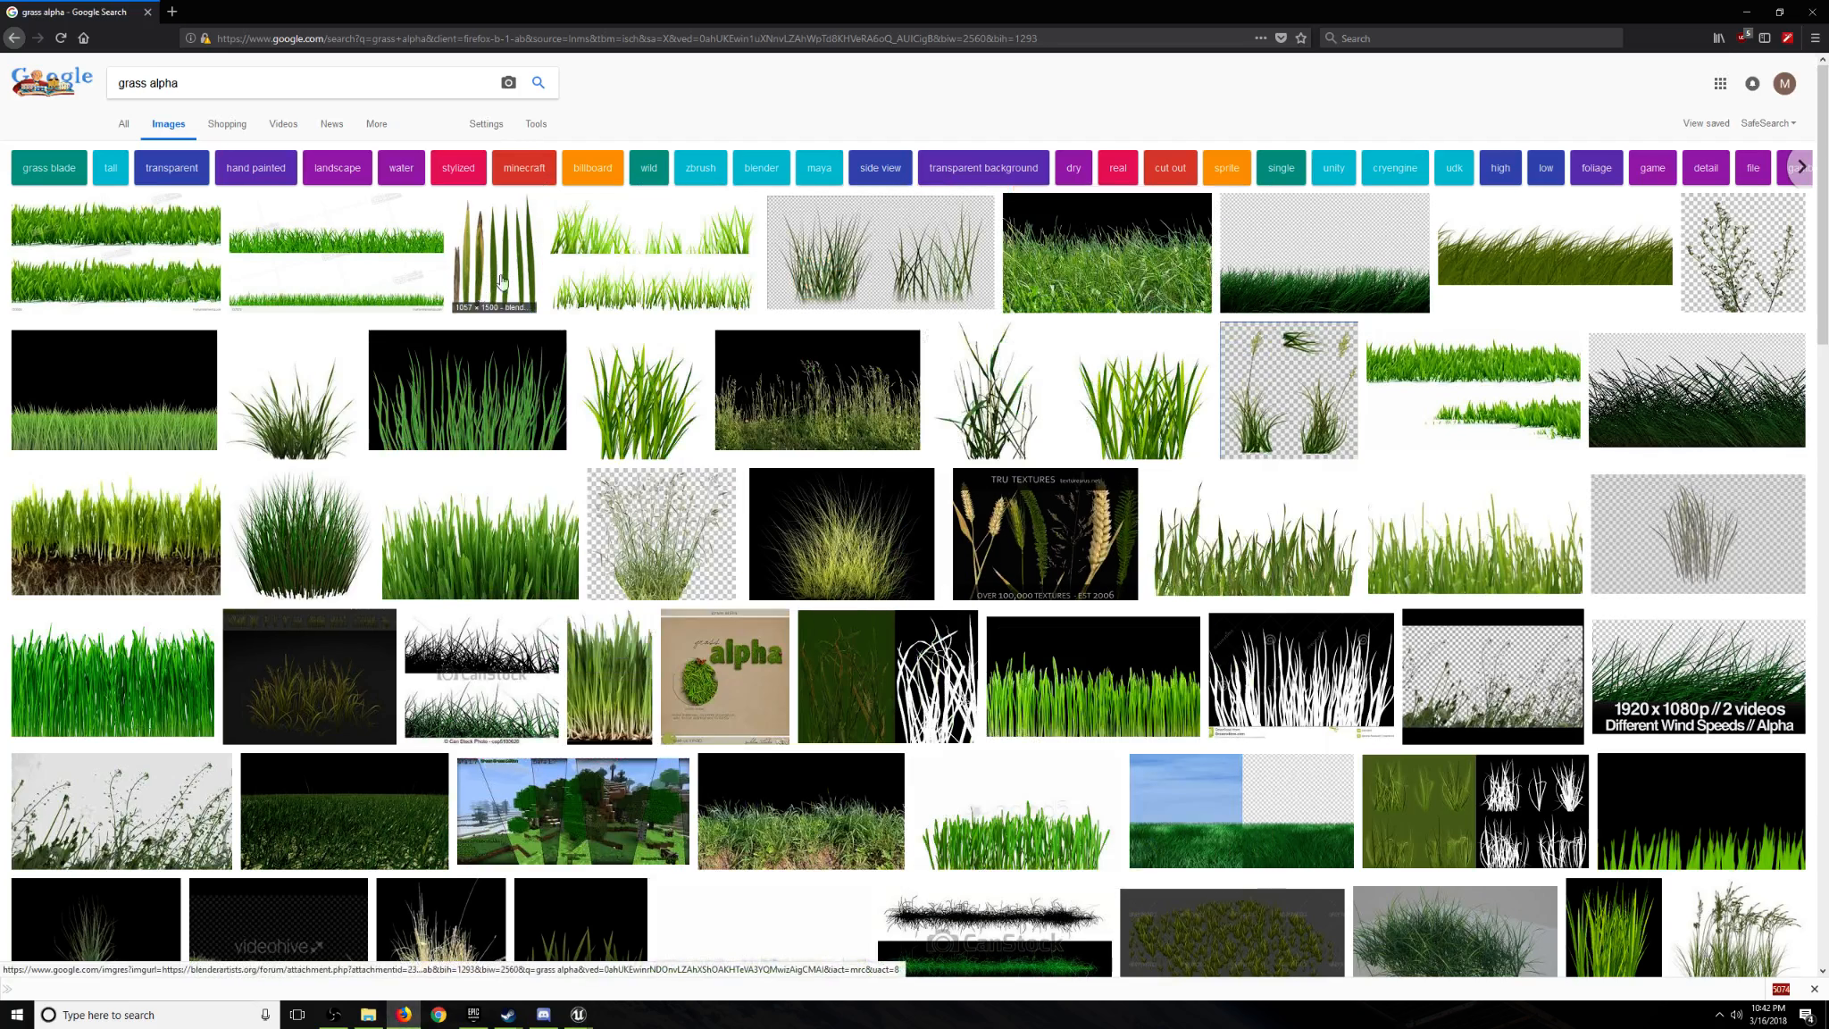
mouse_move(510, 261)
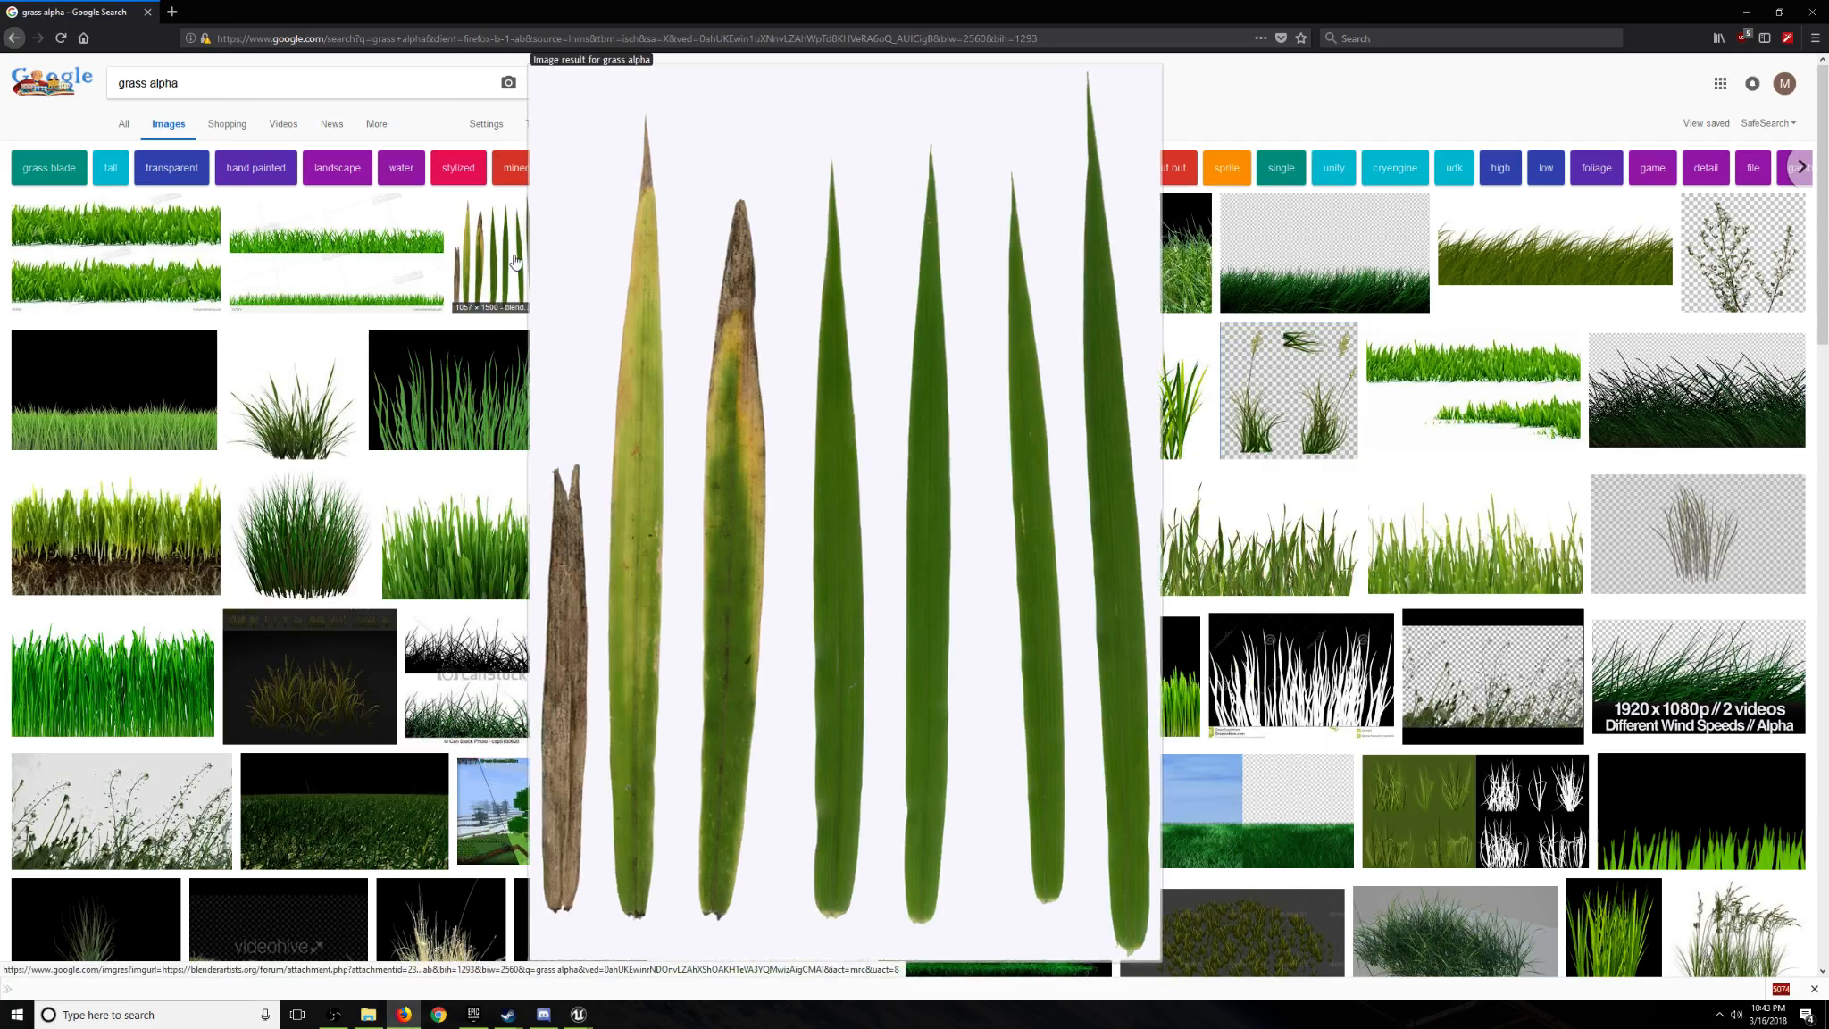
mouse_move(578, 1019)
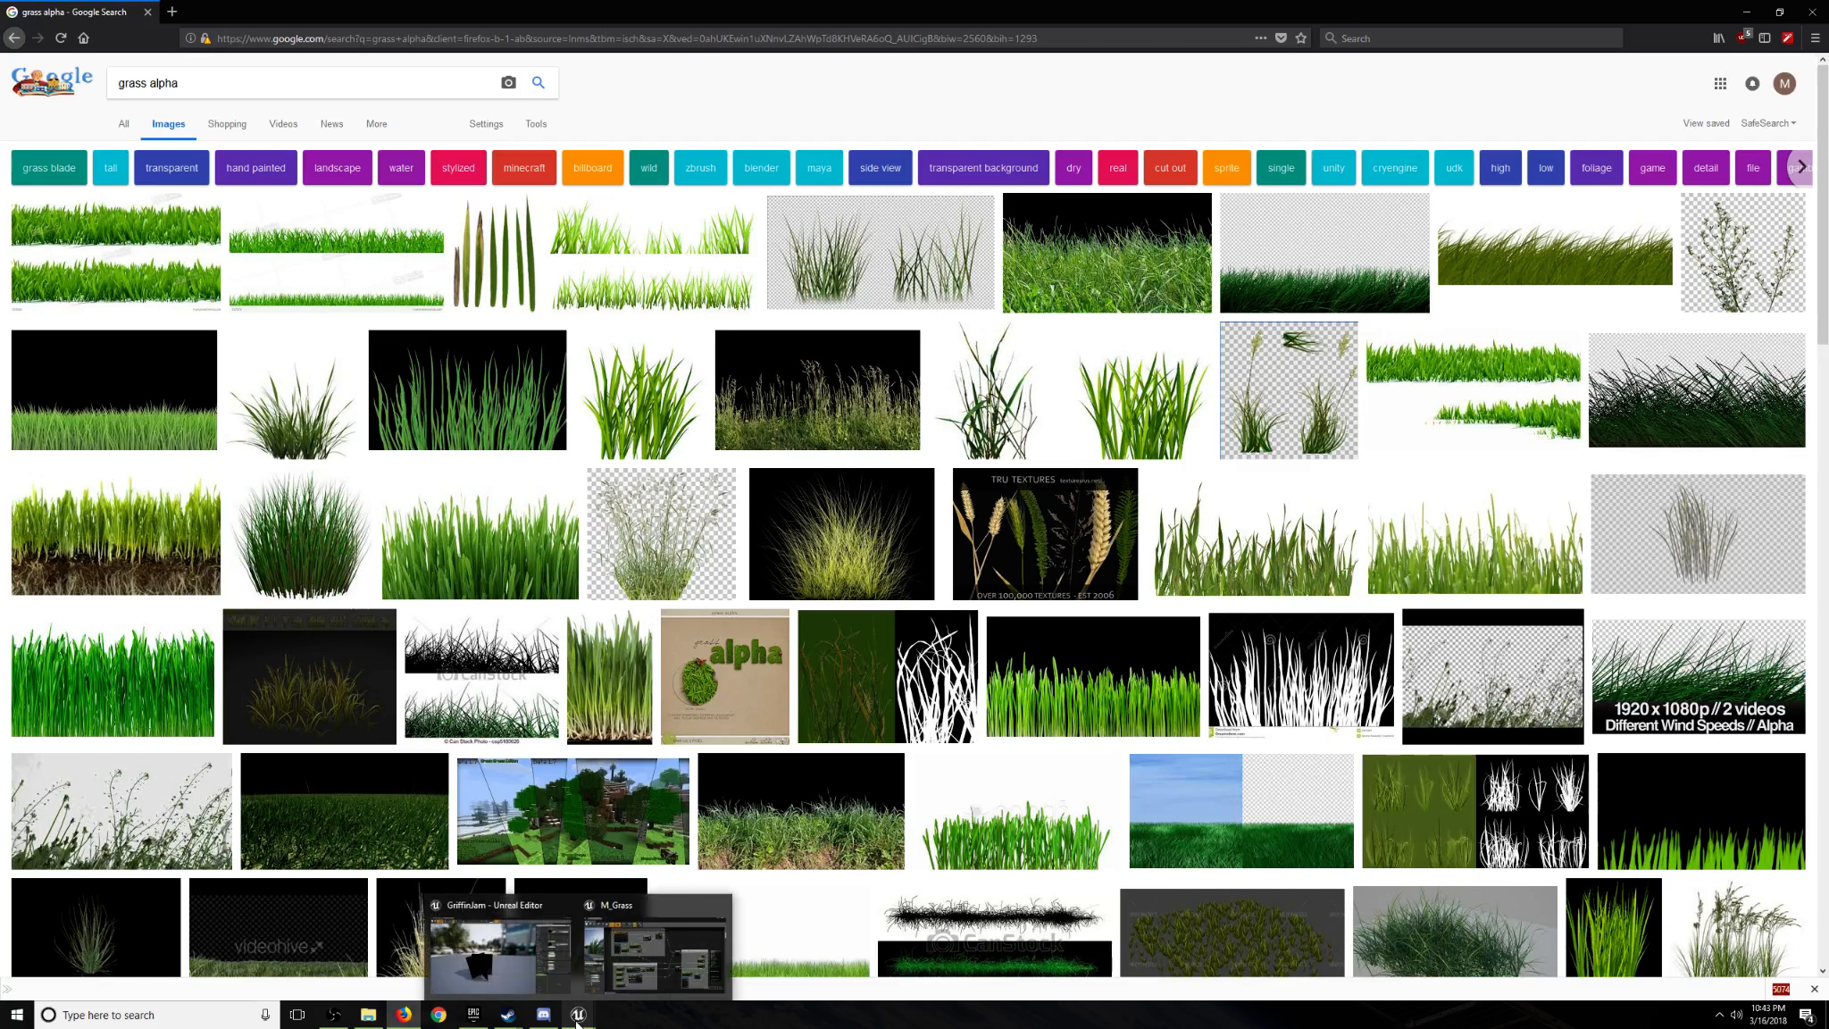
Switch back to Unreal Editor and examine the crossed planes of SM_Grass from above and from several sides.
left_click(514, 974)
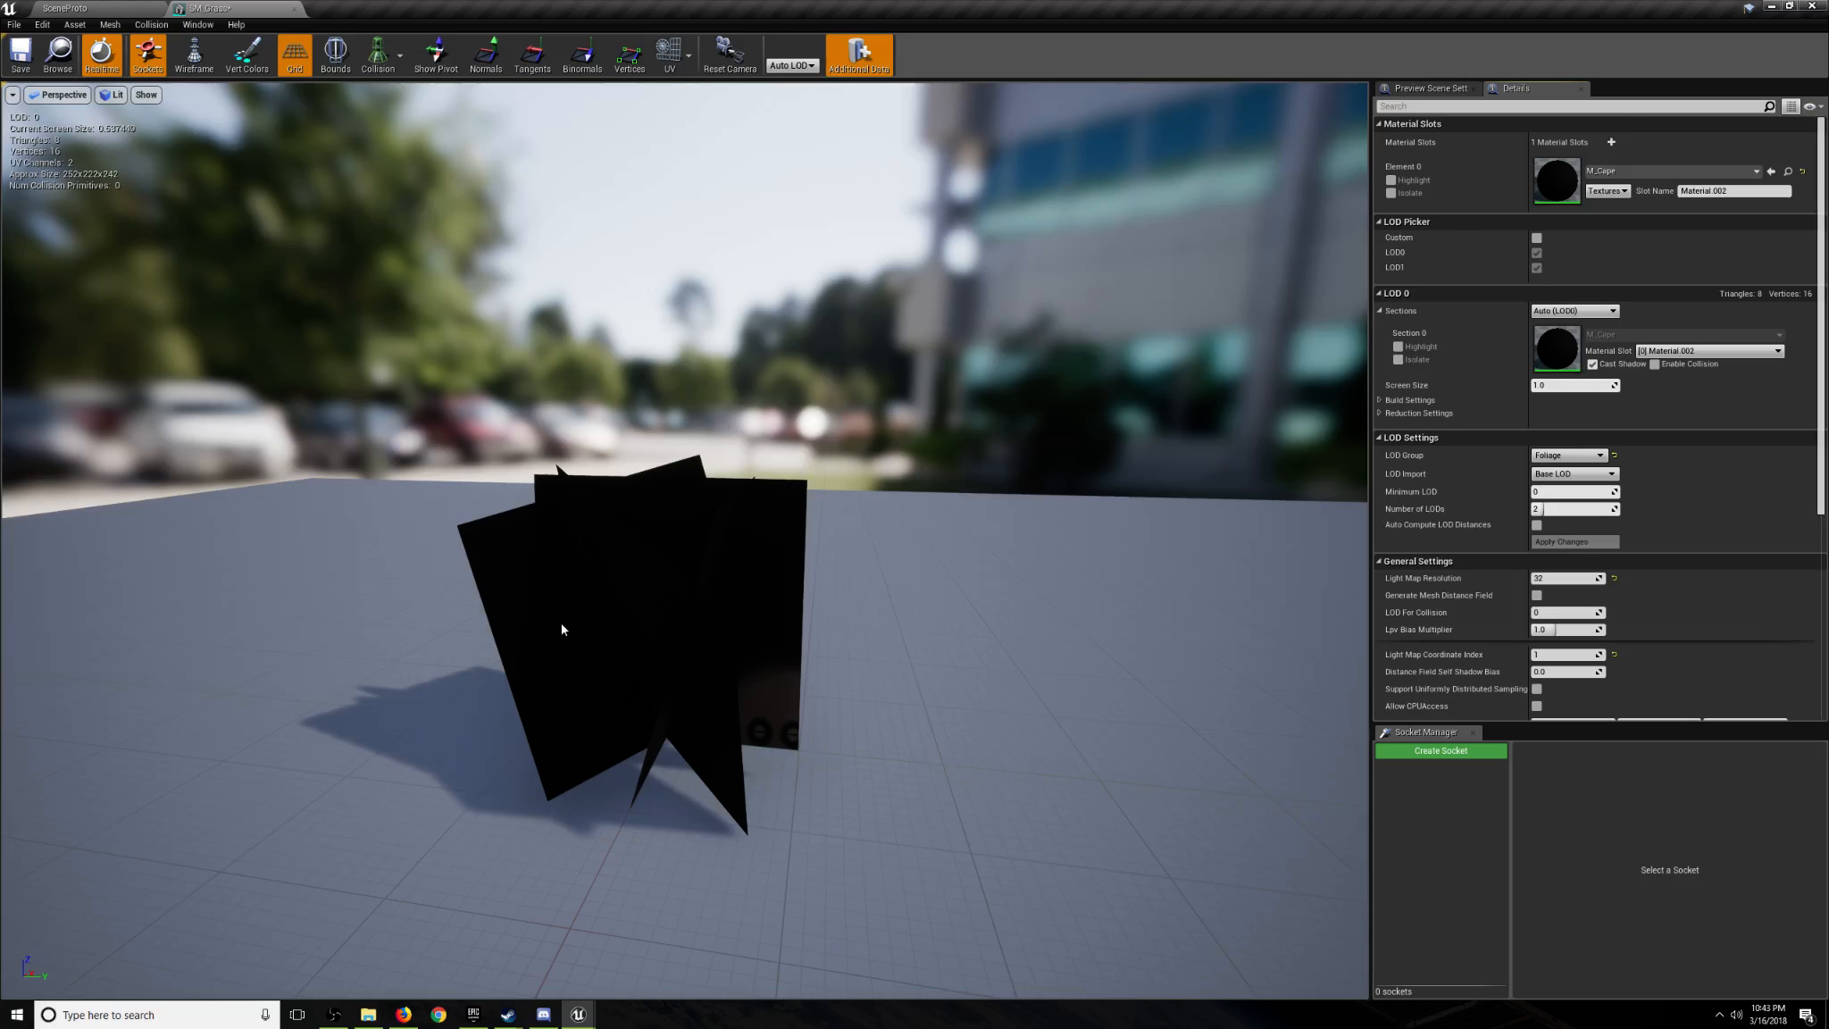
right_click_drag(691, 580, 304, 644)
key("w")
key("s")
key("w")
right_click_drag(788, 664, 788, 710)
key("s")
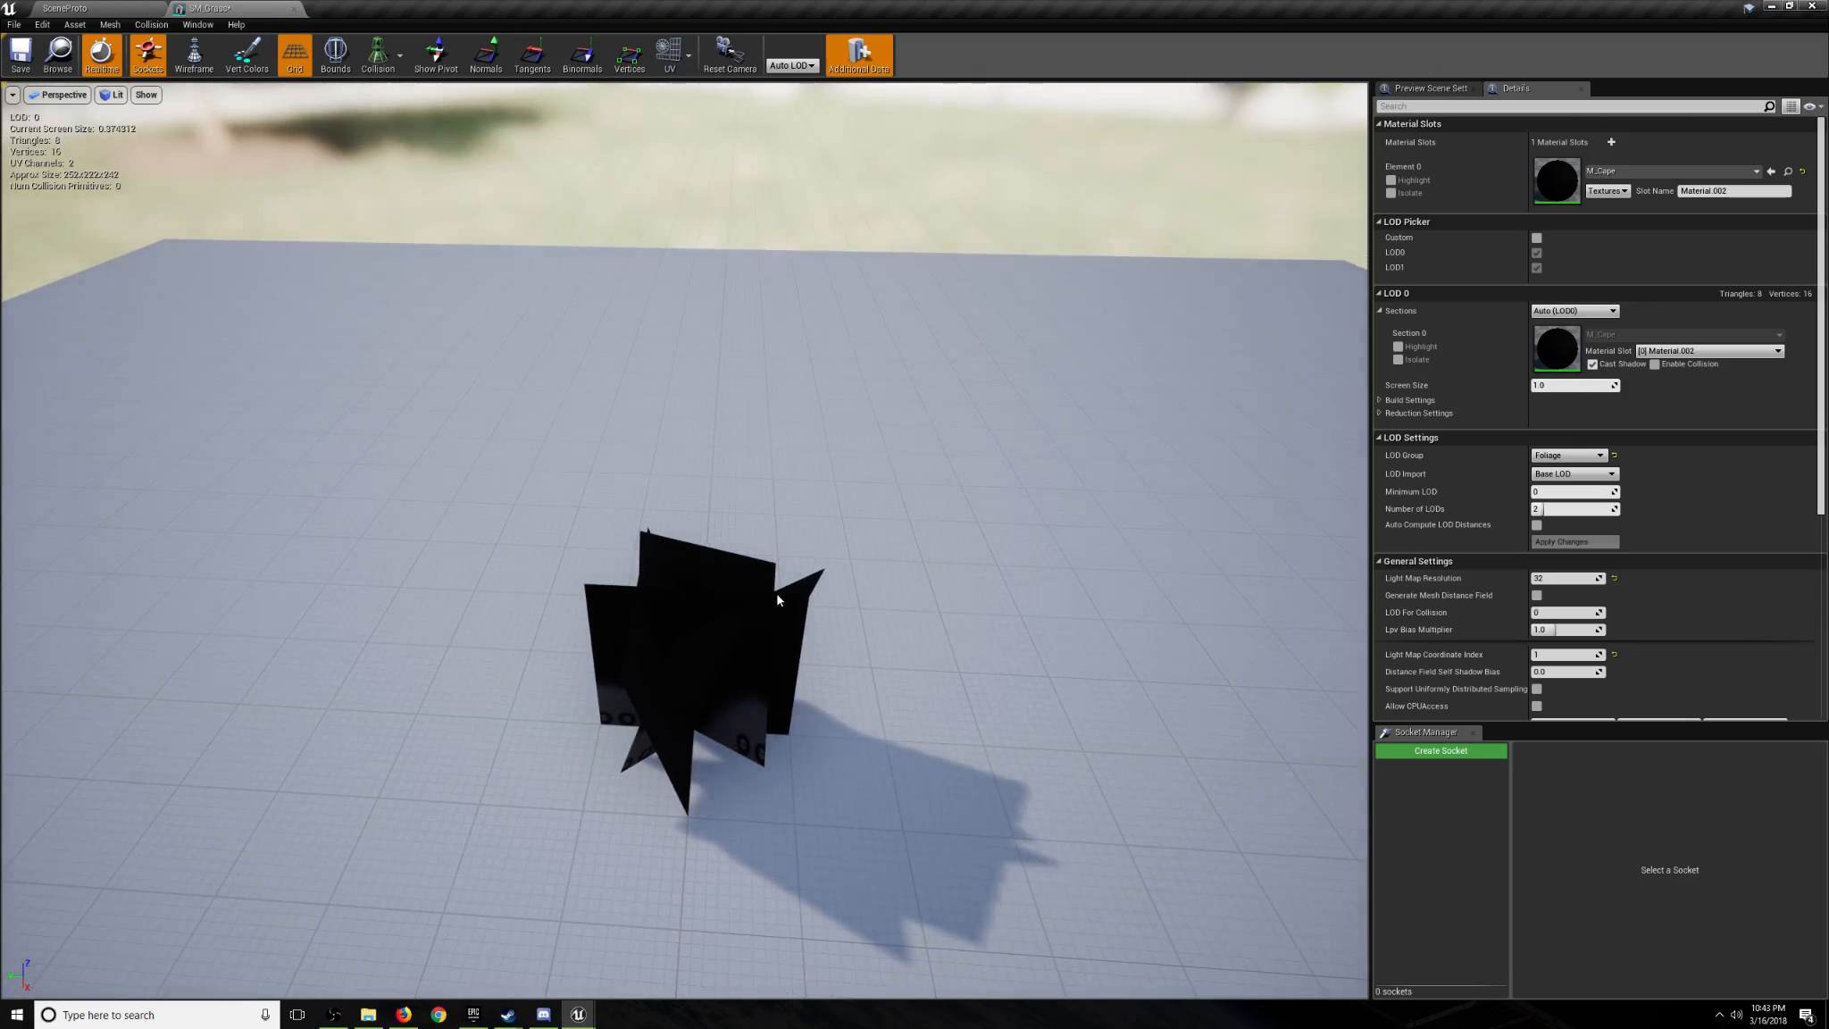
right_click_drag(776, 592, 911, 533)
key("a")
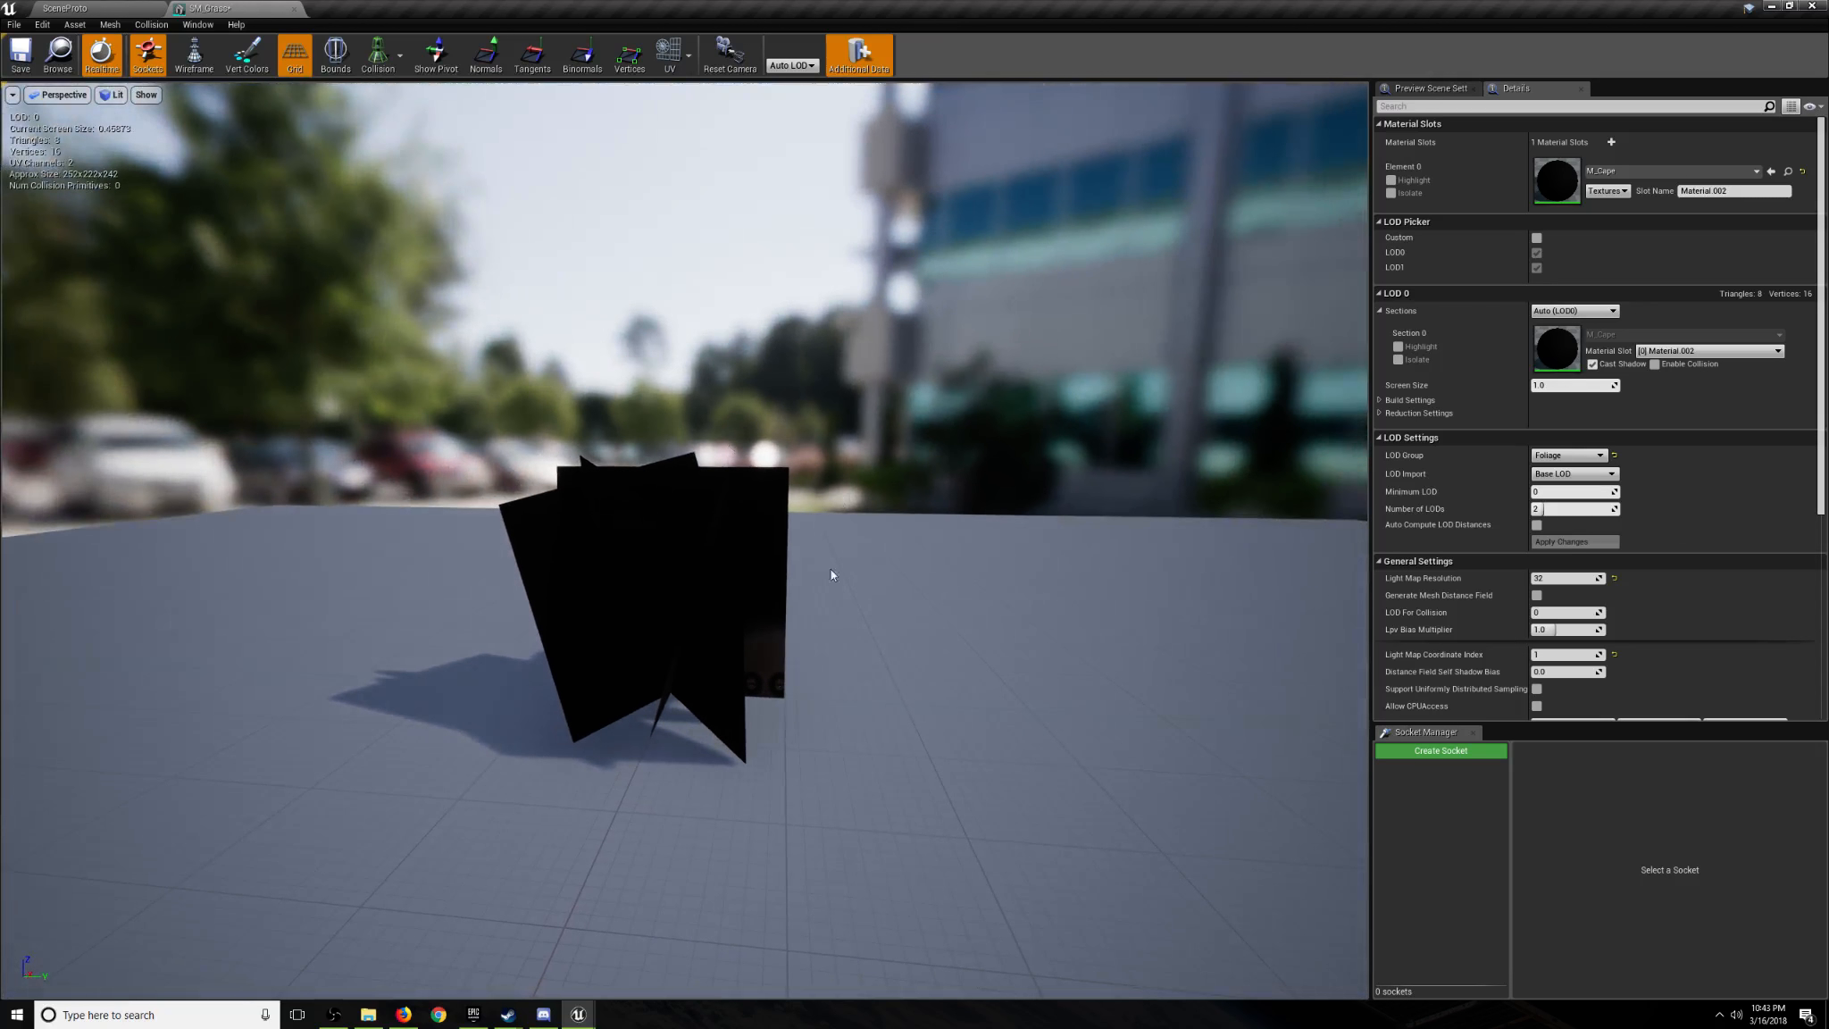
right_click_drag(695, 465, 775, 445)
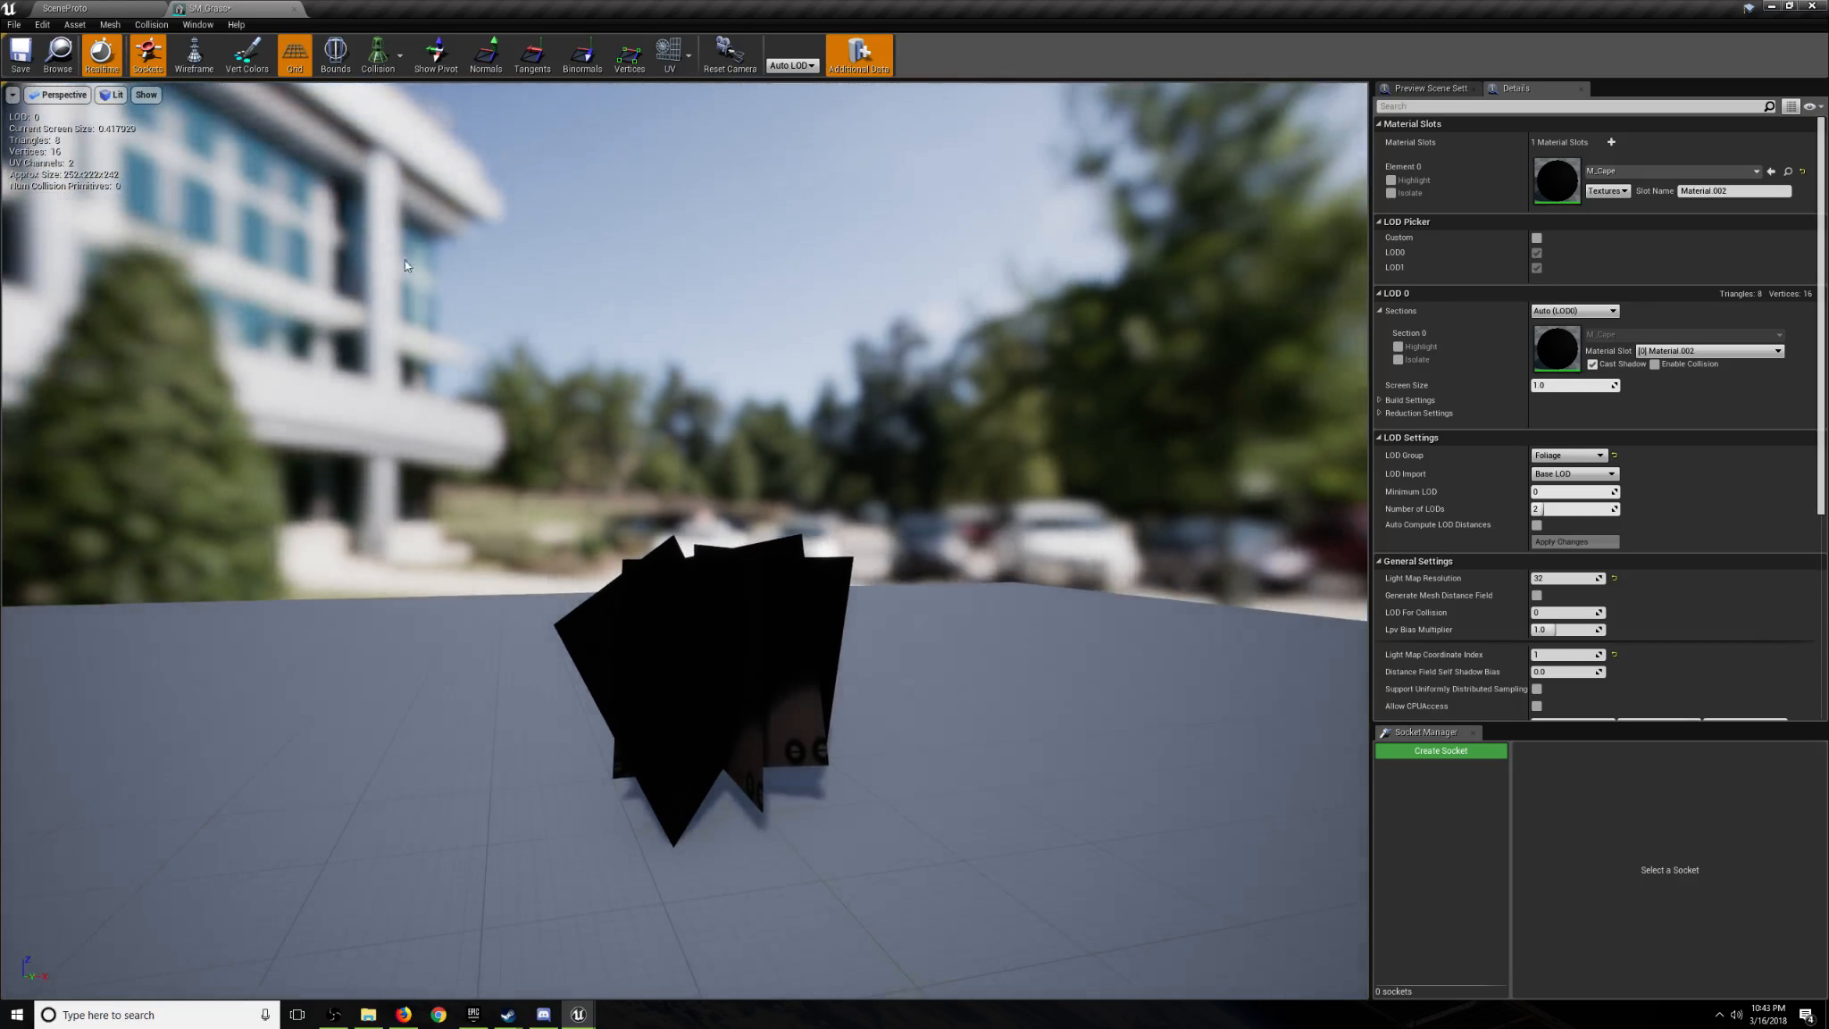
Return to the SceneProto level and open the T_GrassAlpha texture from the Content/Textures folder.
left_click(70, 9)
right_click_drag(813, 580, 862, 571)
key("w")
left_click(294, 748)
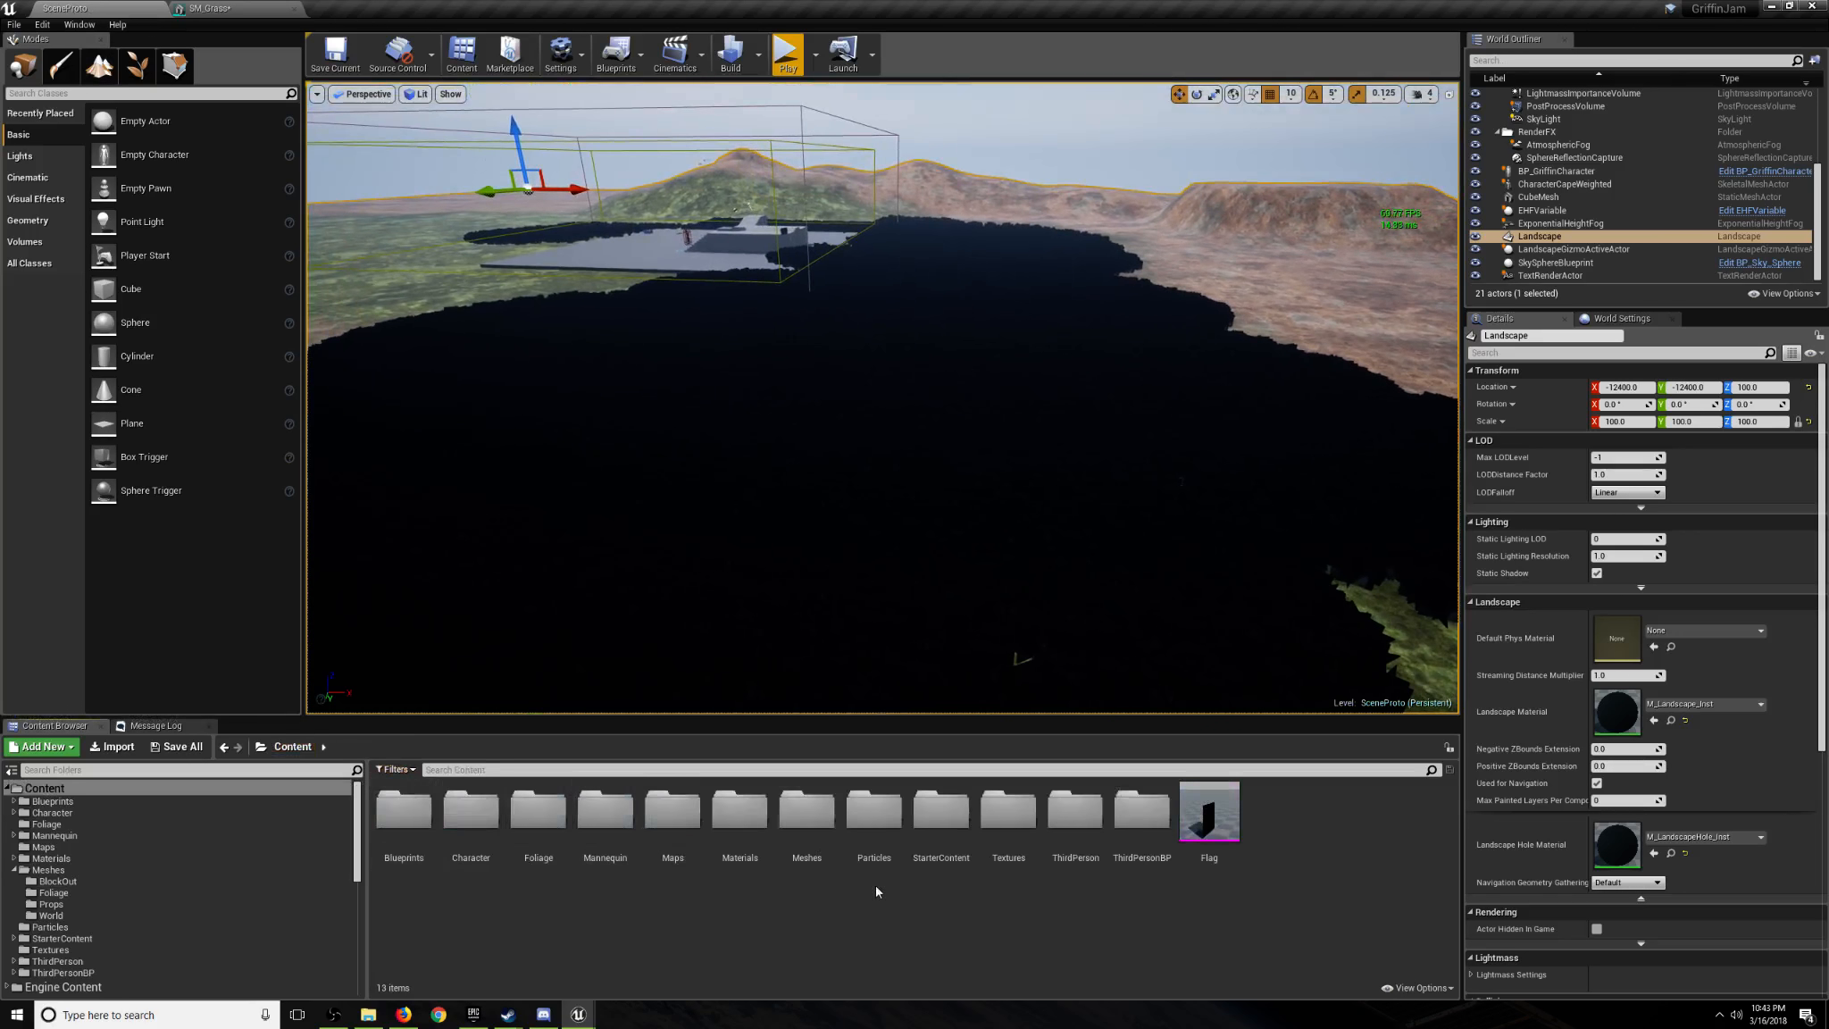
double_click(734, 850)
left_click(294, 747)
double_click(1008, 810)
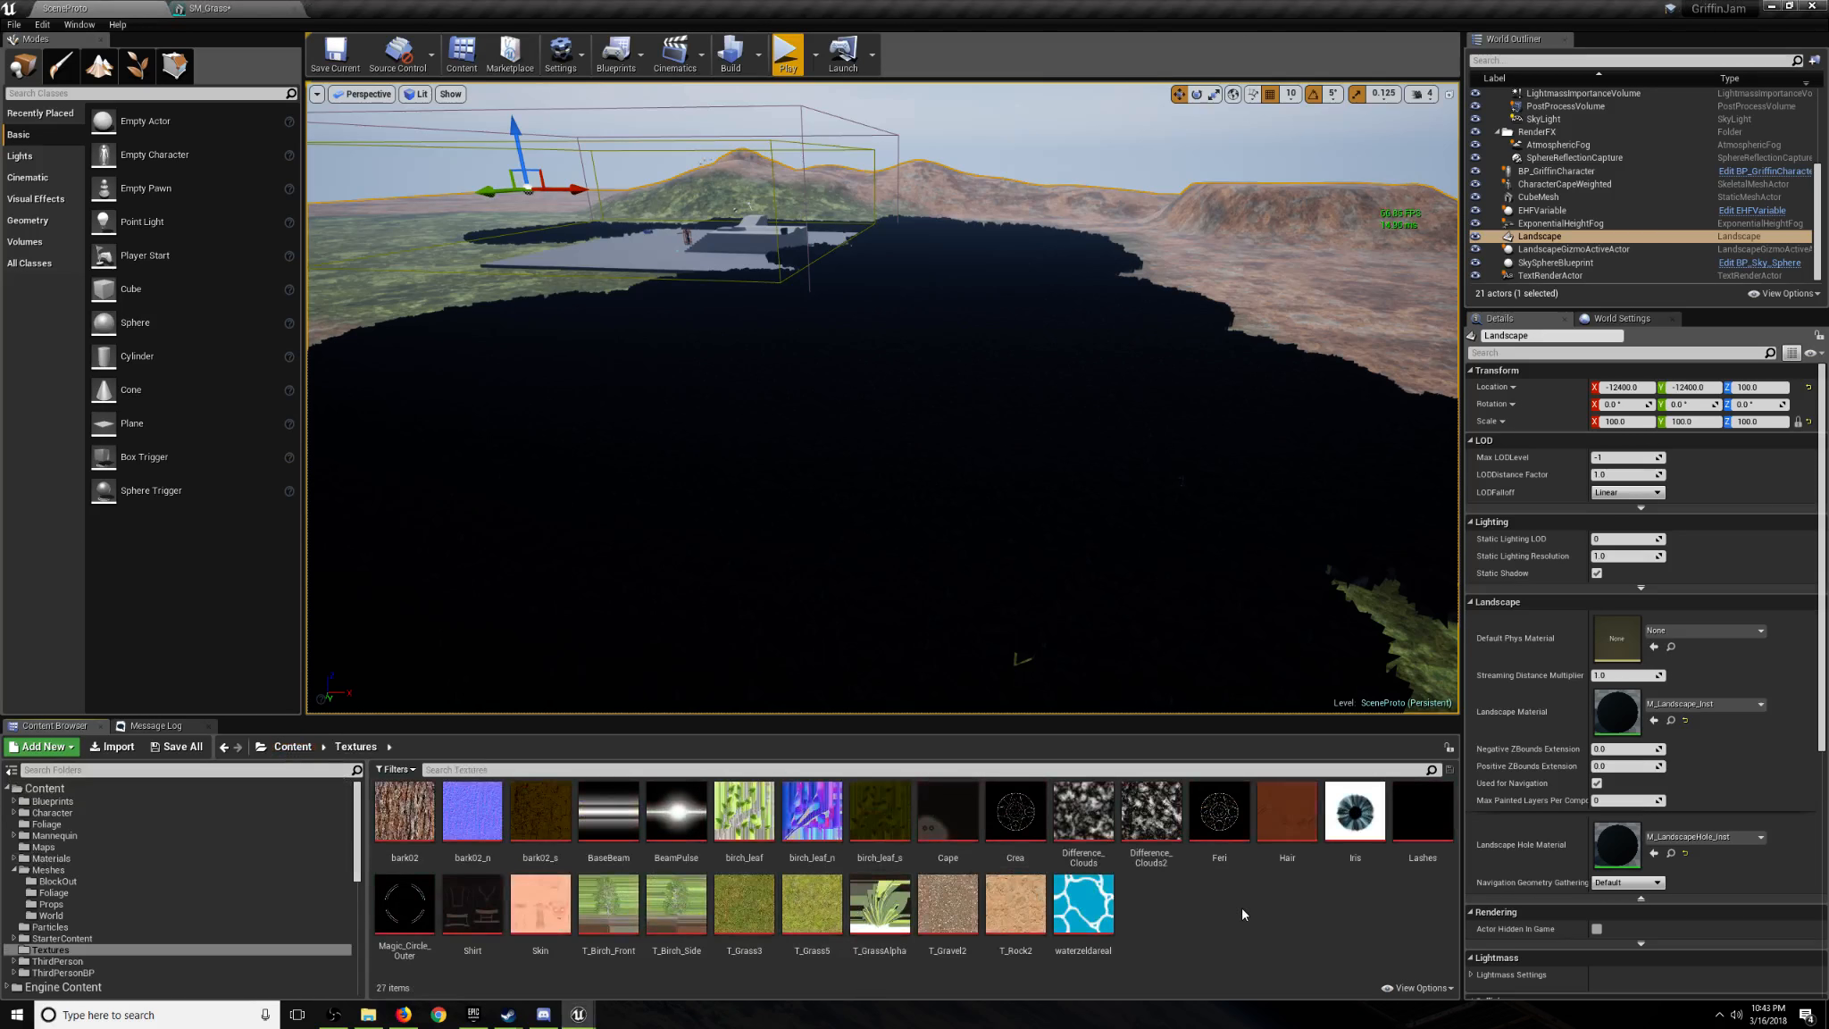
double_click(879, 904)
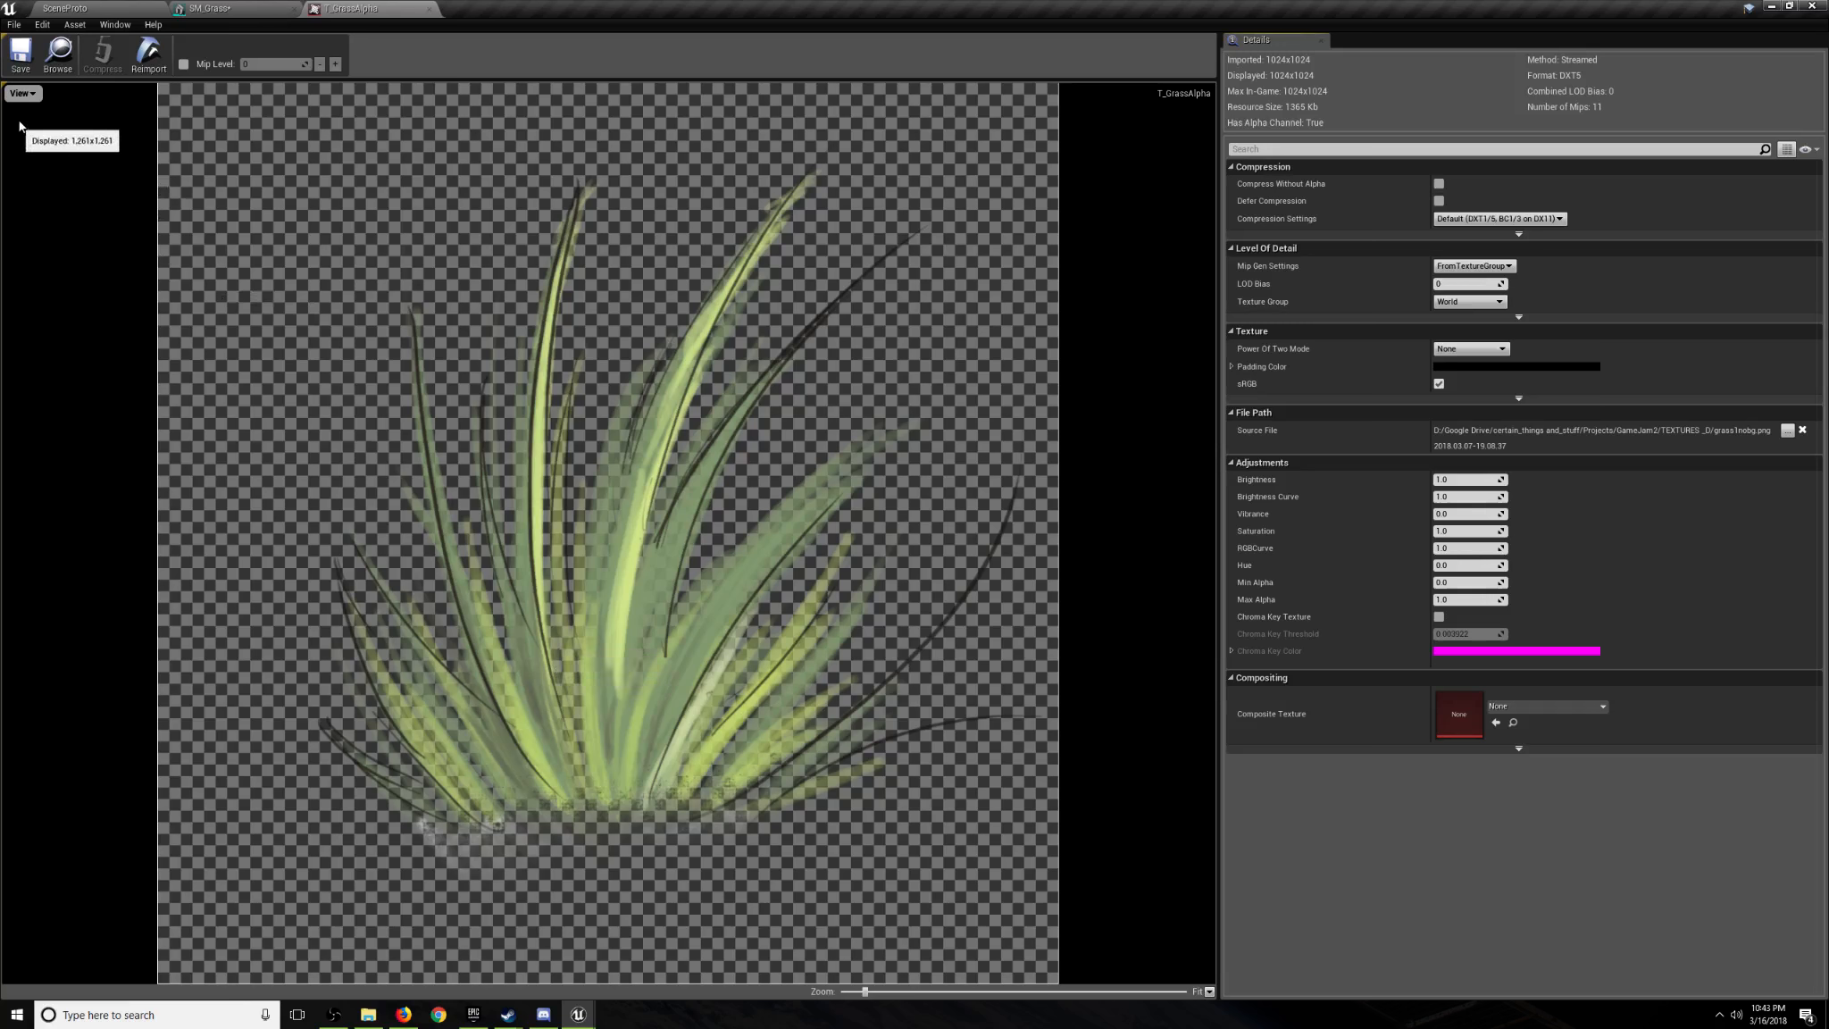
View T_GrassAlpha with its alpha channel hidden, and isolate the alpha channel by hiding red, green and blue.
left_click(22, 93)
left_click(9, 153)
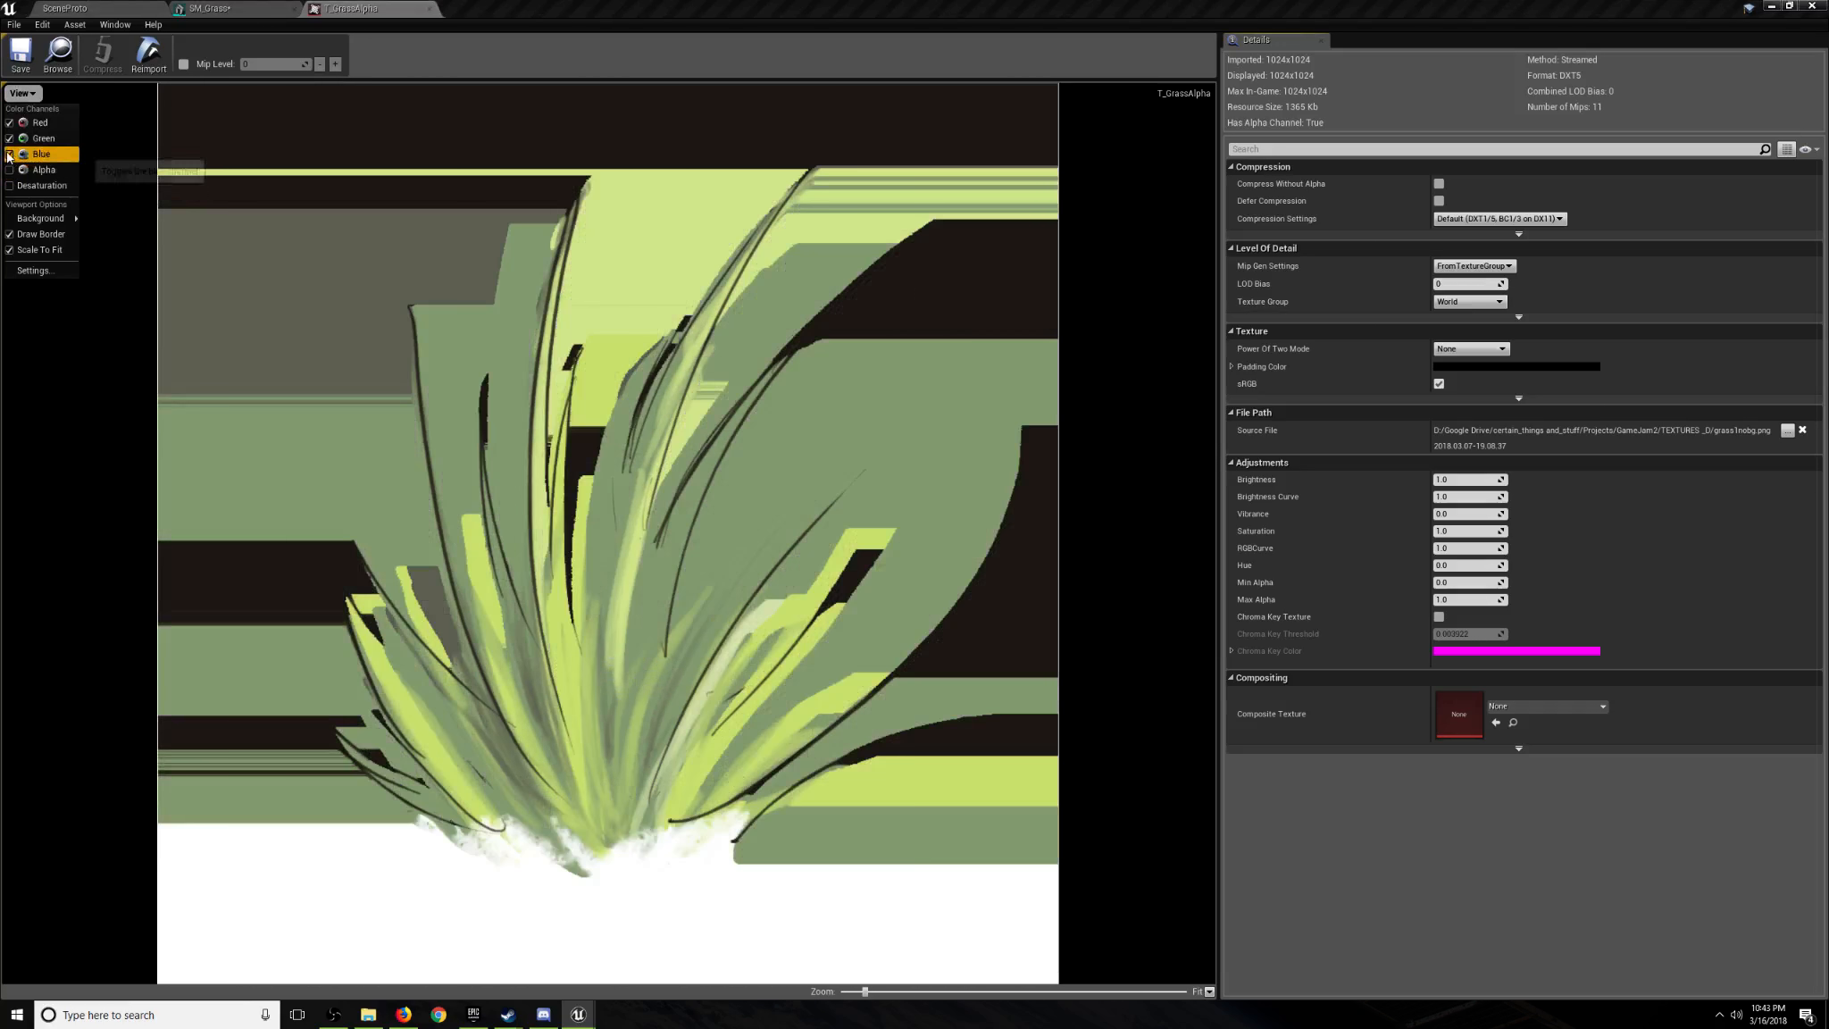
left_click(9, 154)
left_click(9, 168)
left_click(15, 135)
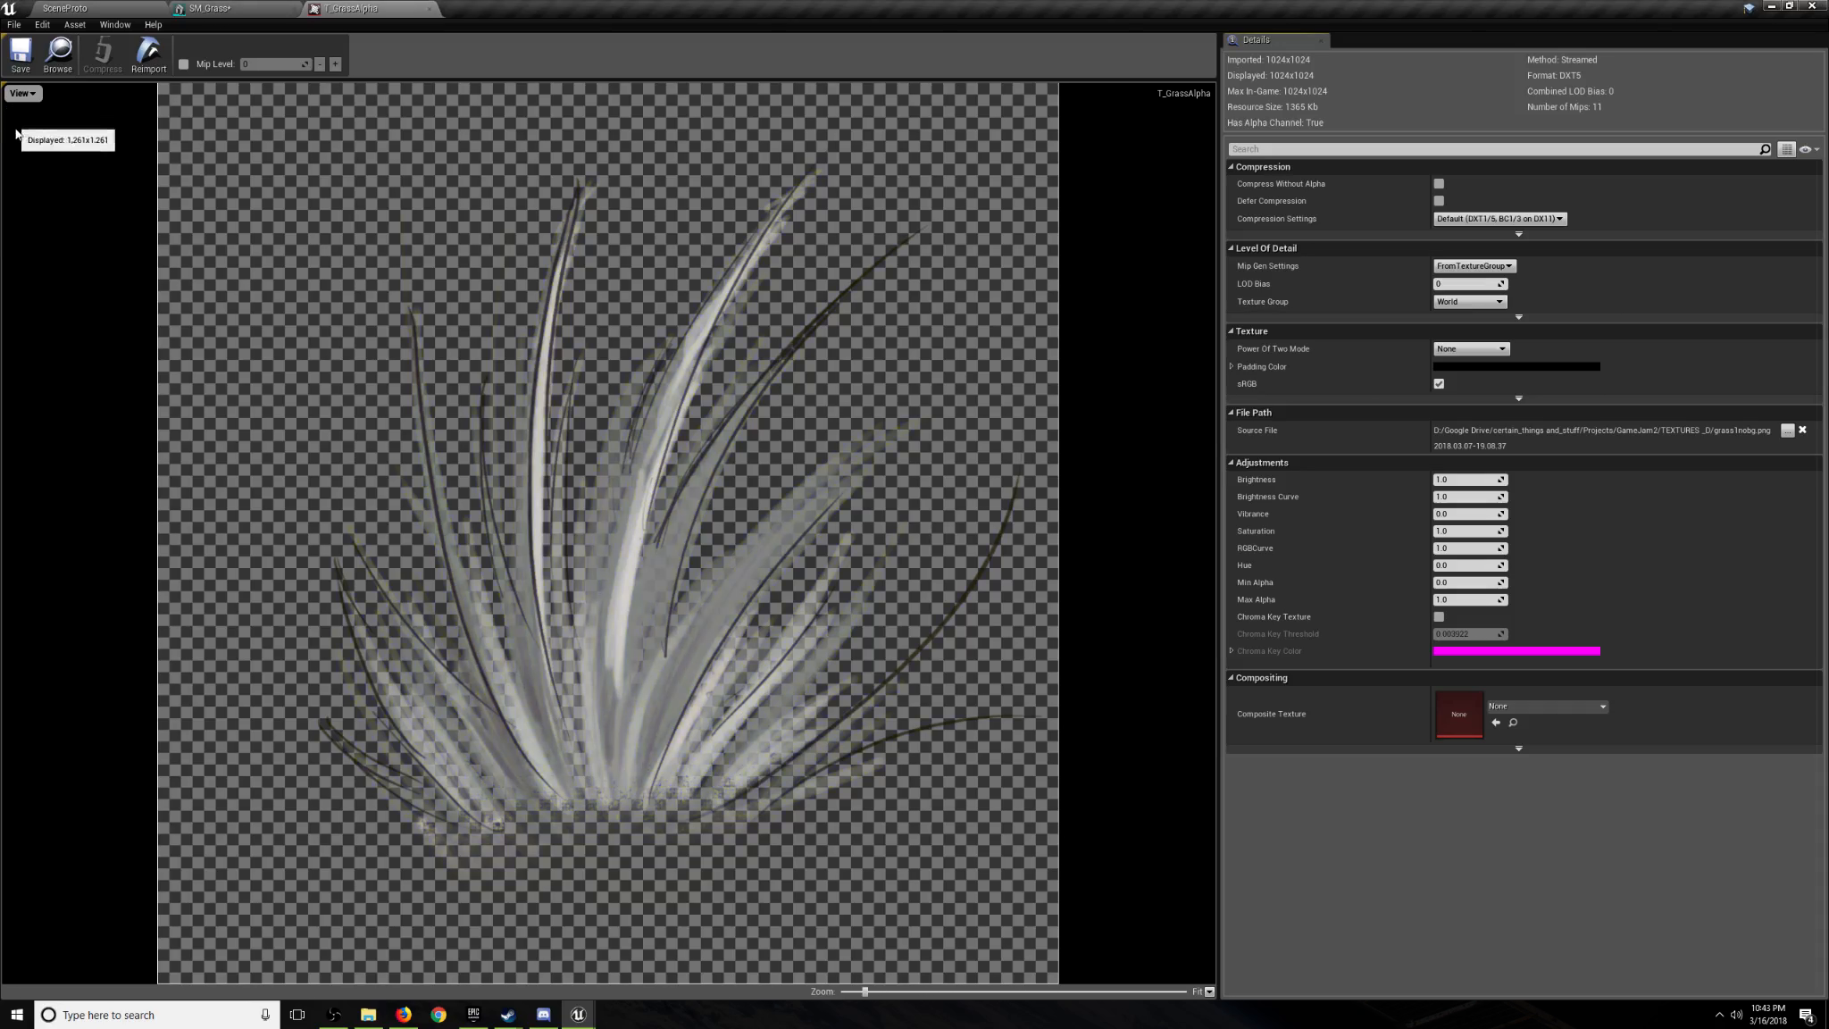
left_click(20, 93)
left_click(11, 139)
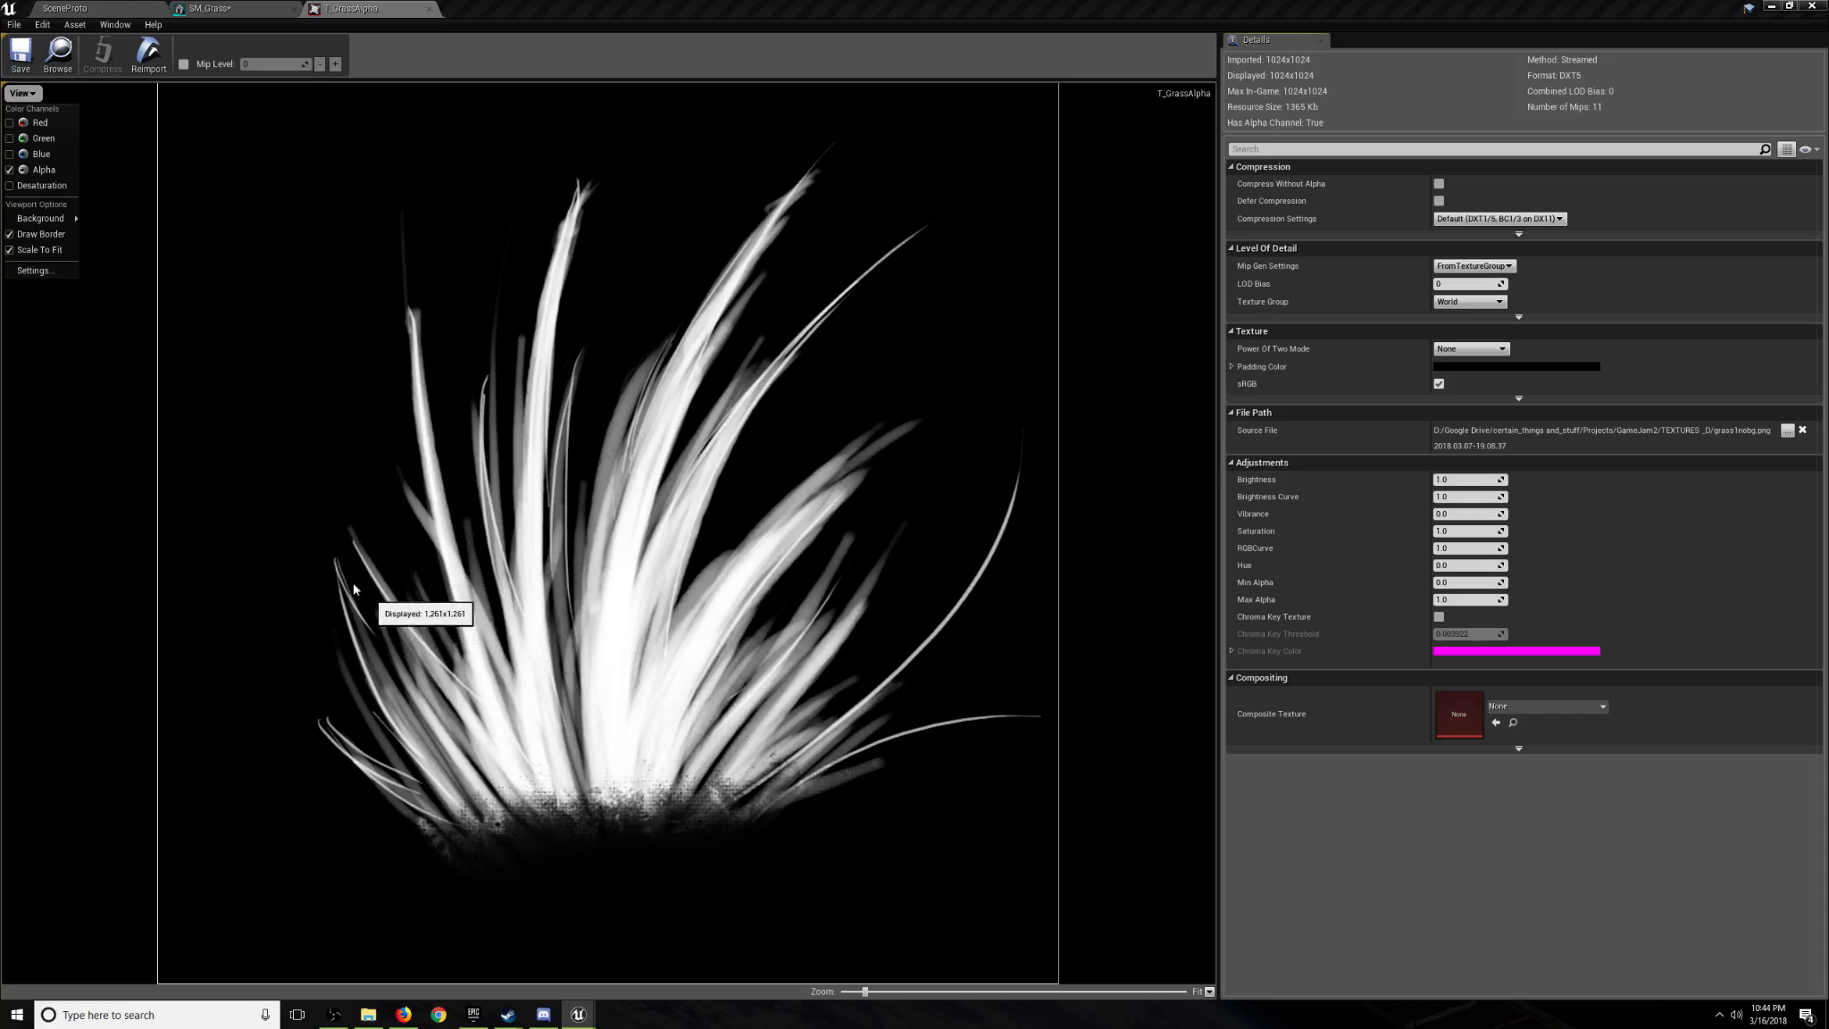
Show the red, green and blue channels of T_GrassAlpha with the alpha channel hidden.
left_click(10, 169)
left_click(10, 155)
left_click(10, 139)
left_click(10, 124)
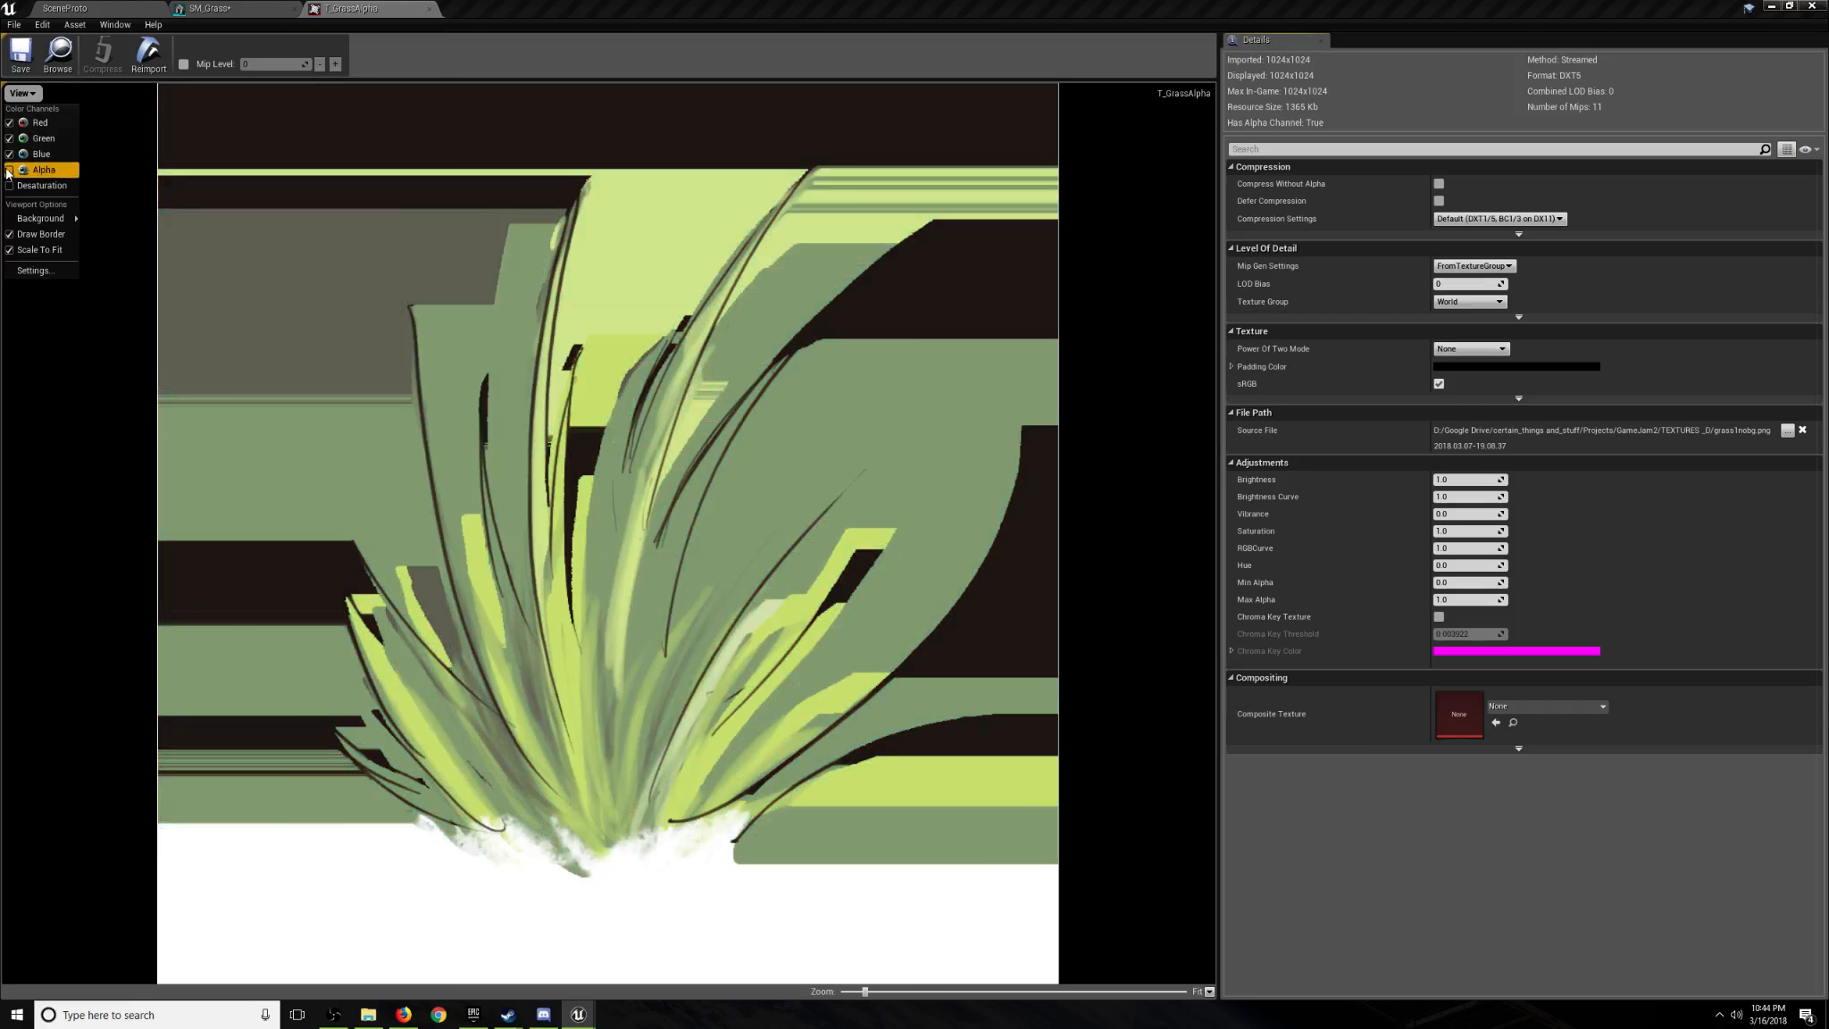
Turn on Desaturation for the T_GrassAlpha preview and isolate its alpha channel again.
left_click(10, 185)
left_click(21, 93)
left_click(10, 169)
left_click(9, 154)
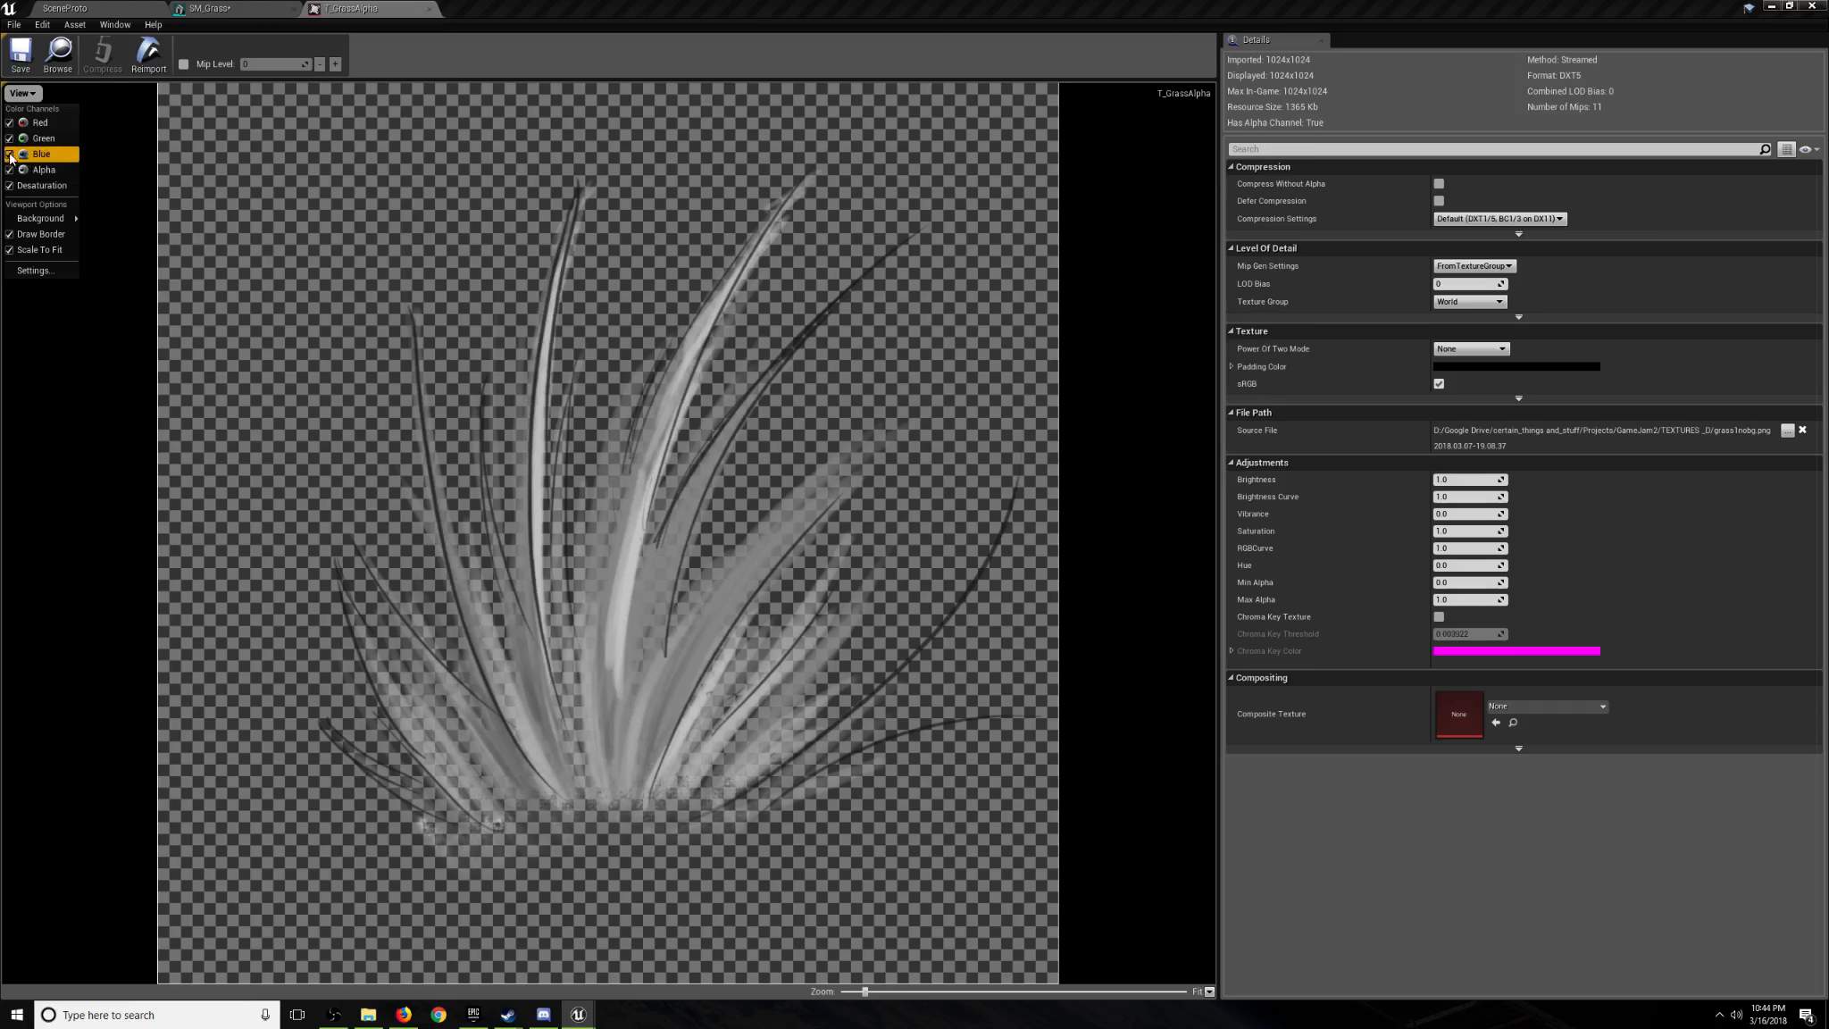
left_click(10, 139)
left_click(10, 123)
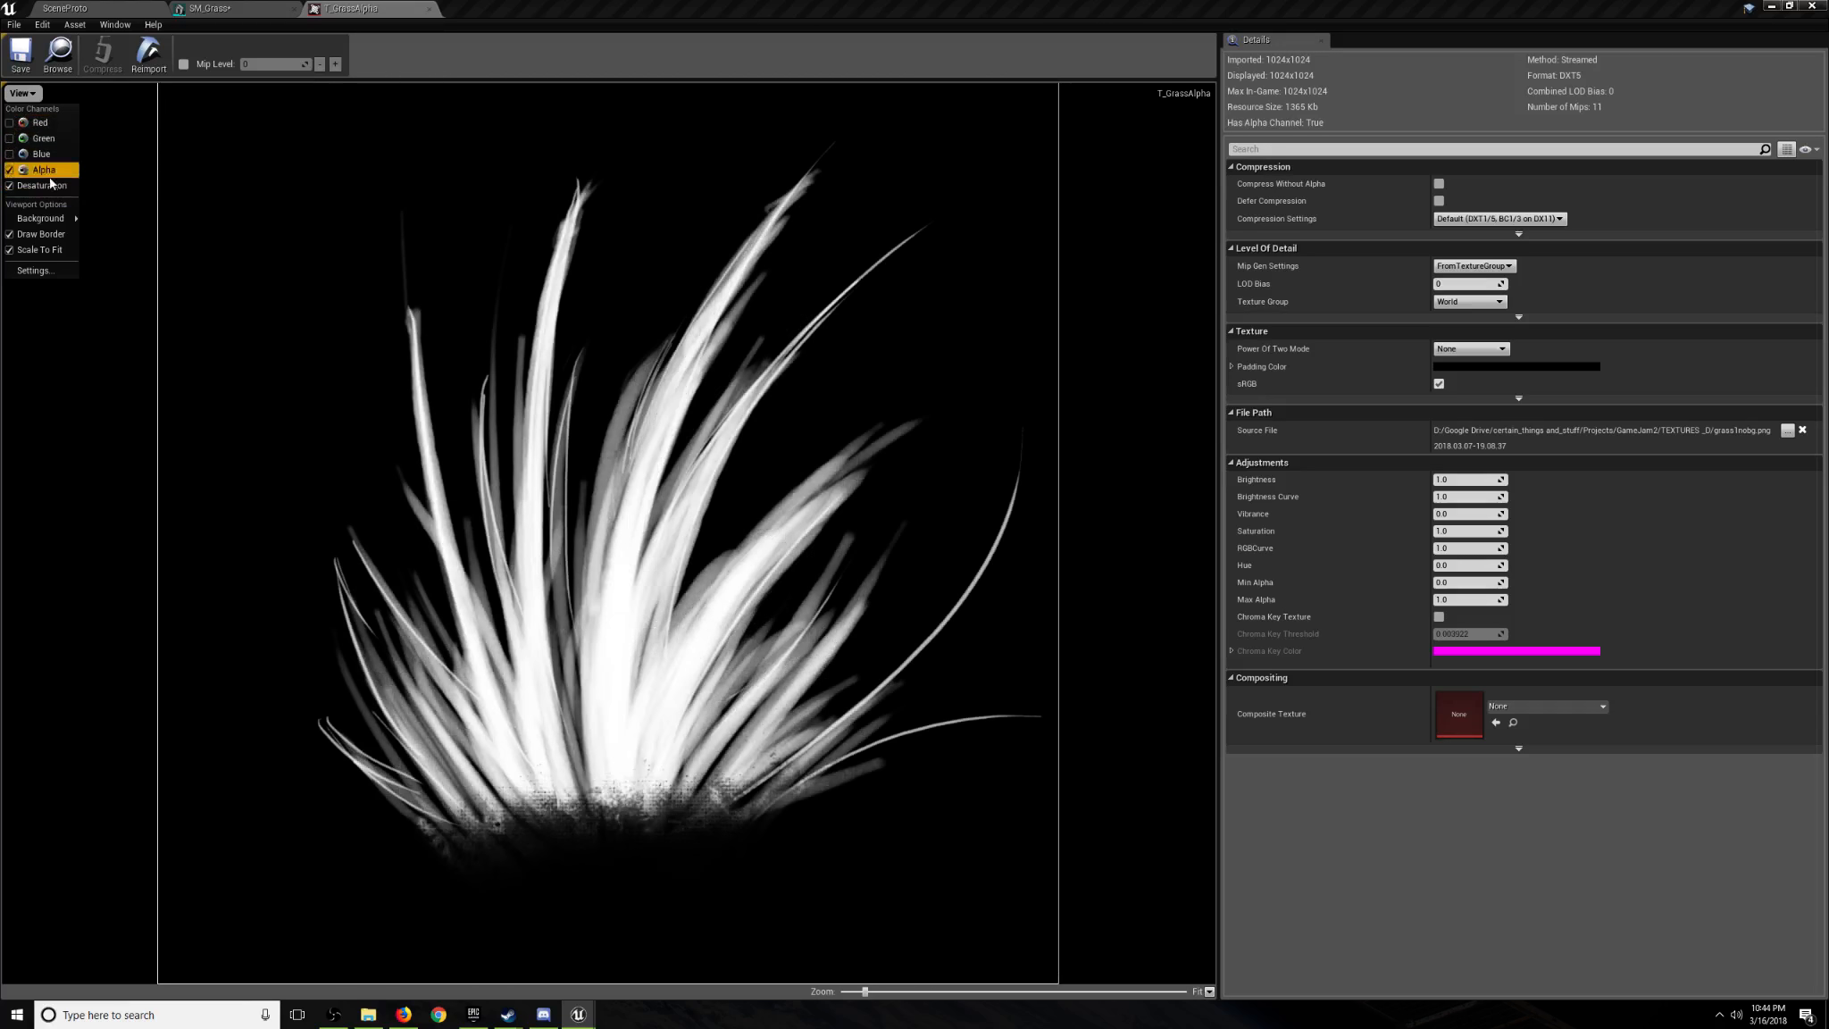
Restore the red, green and blue channels alongside alpha and turn off Desaturation in the texture preview.
left_click(10, 155)
left_click(10, 139)
left_click(10, 123)
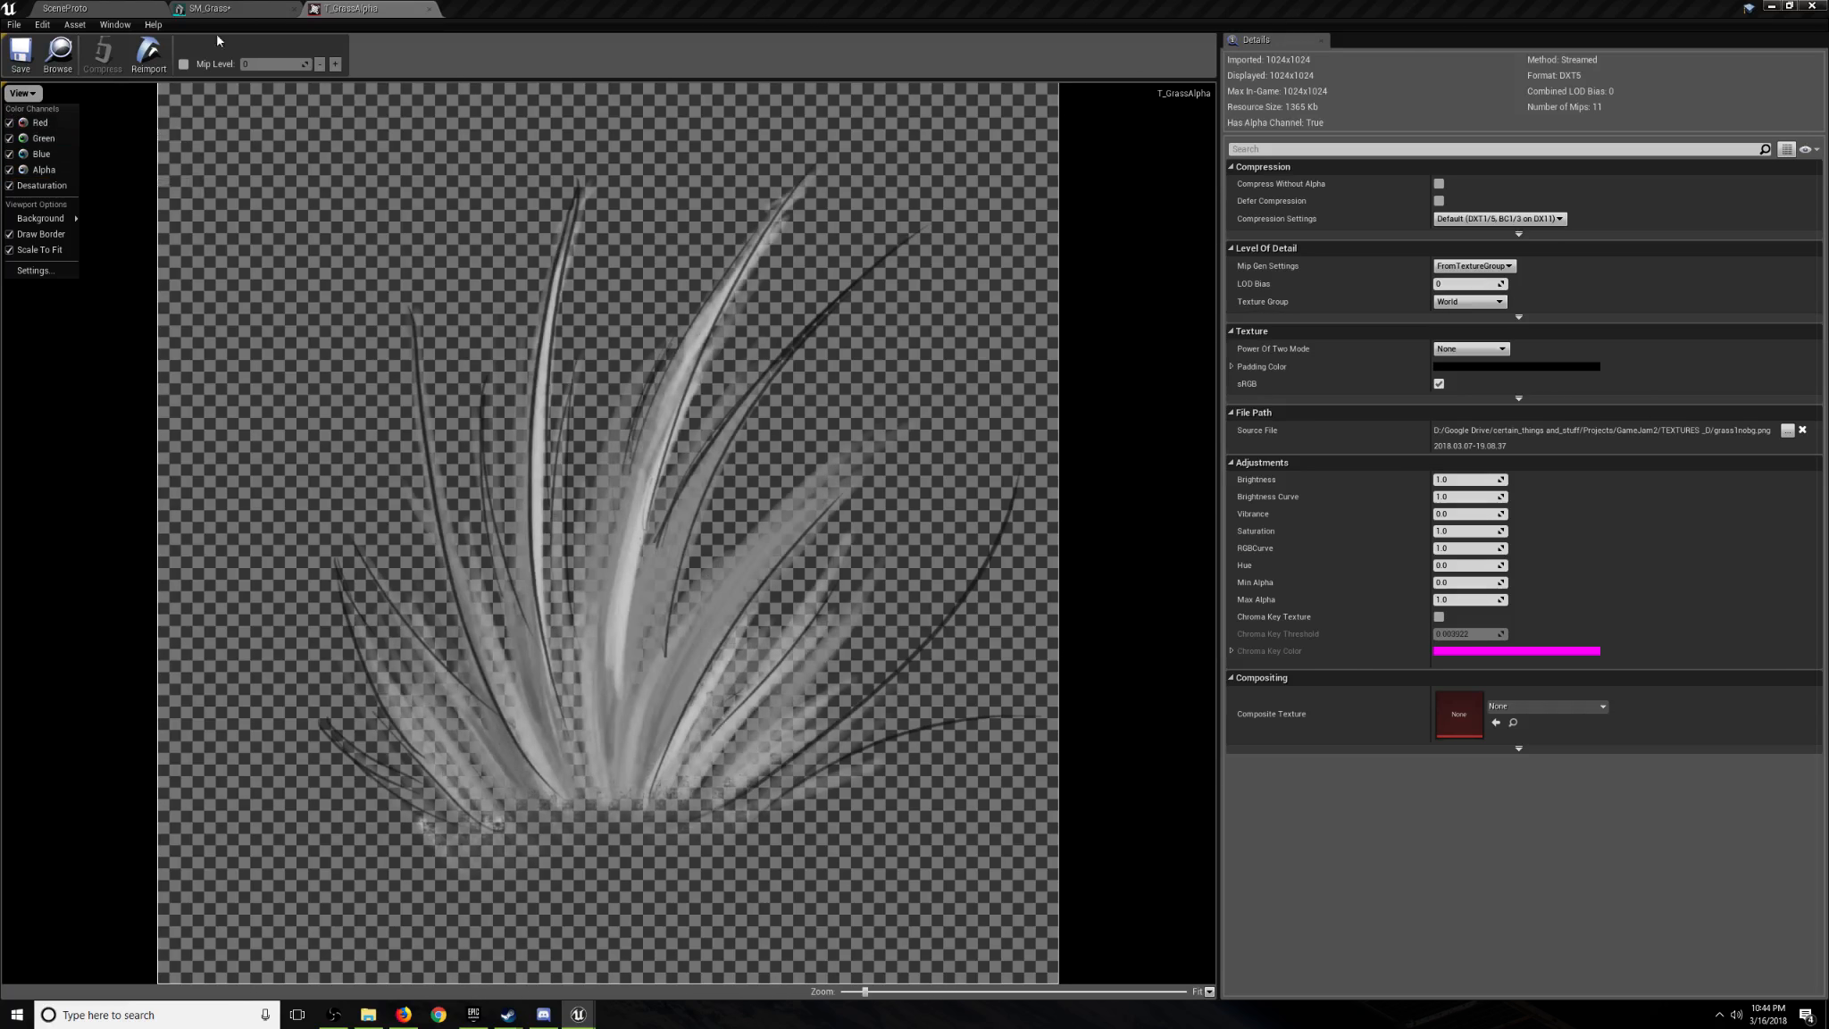
left_click(9, 185)
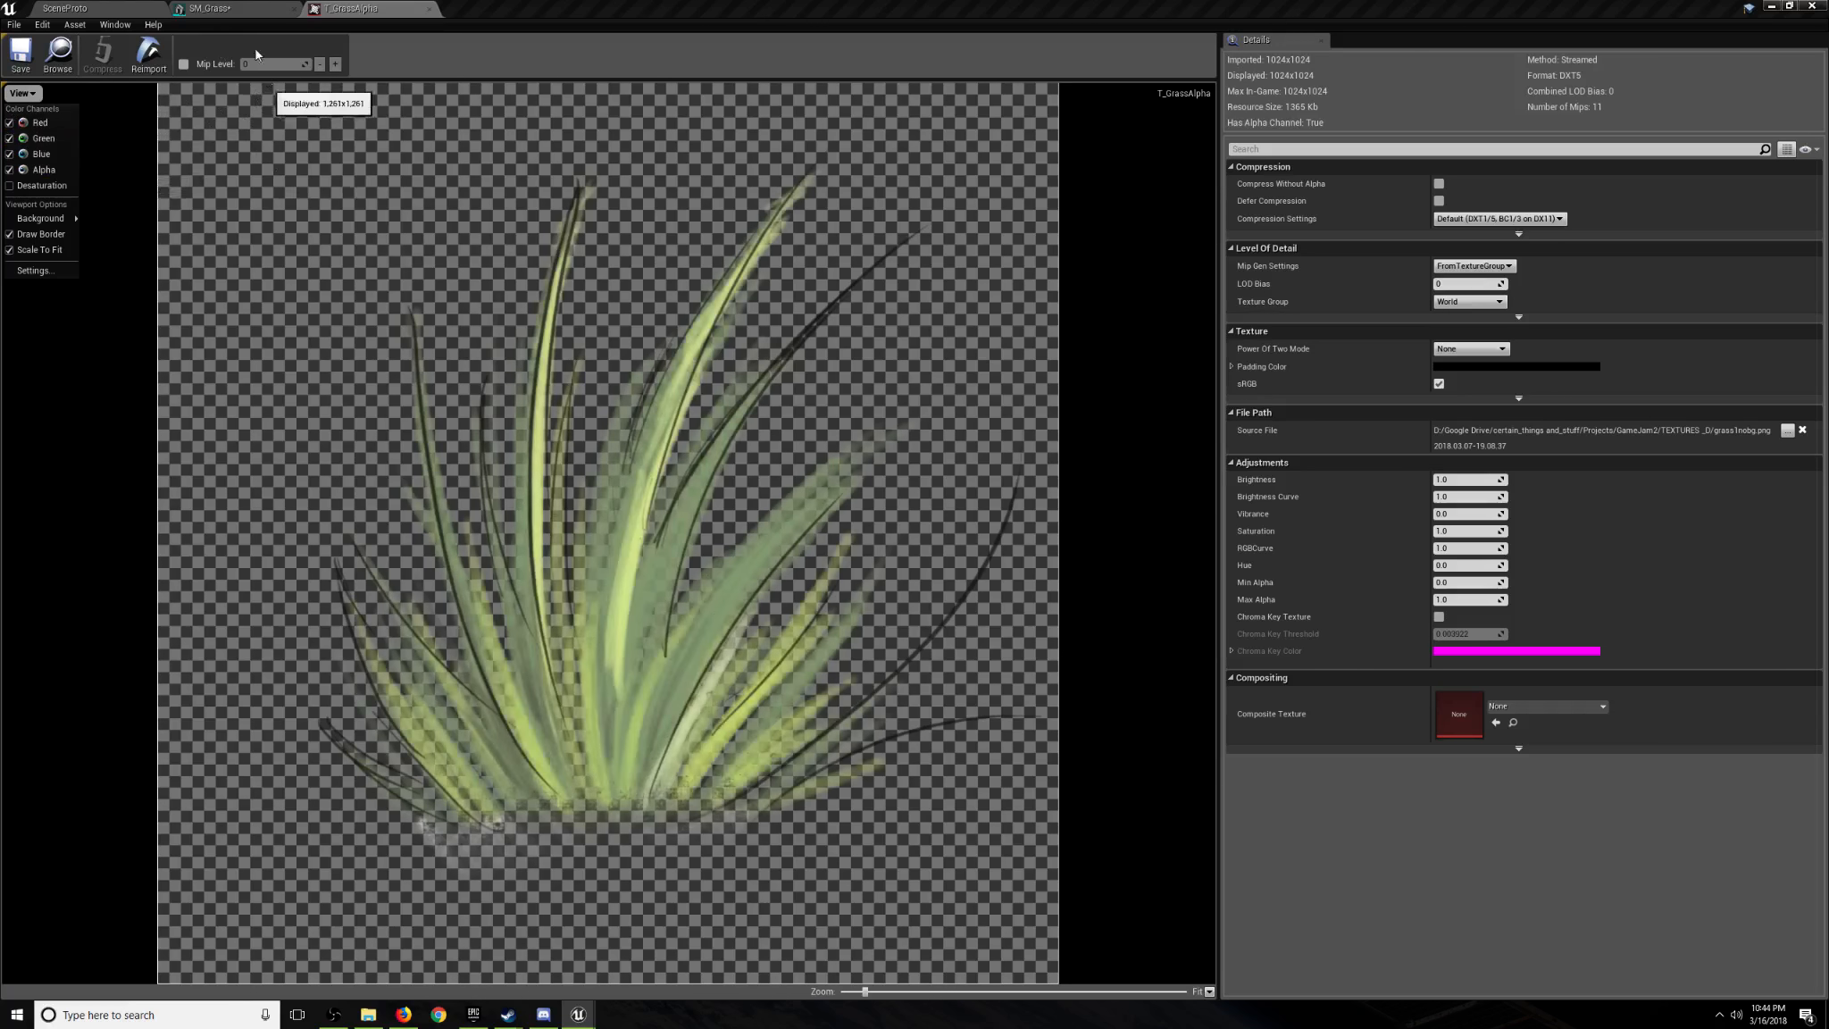
Return to the SceneProto level and view the opaque grass planes covering the landscape.
left_click(214, 9)
left_click(80, 9)
right_click_drag(758, 443, 701, 447)
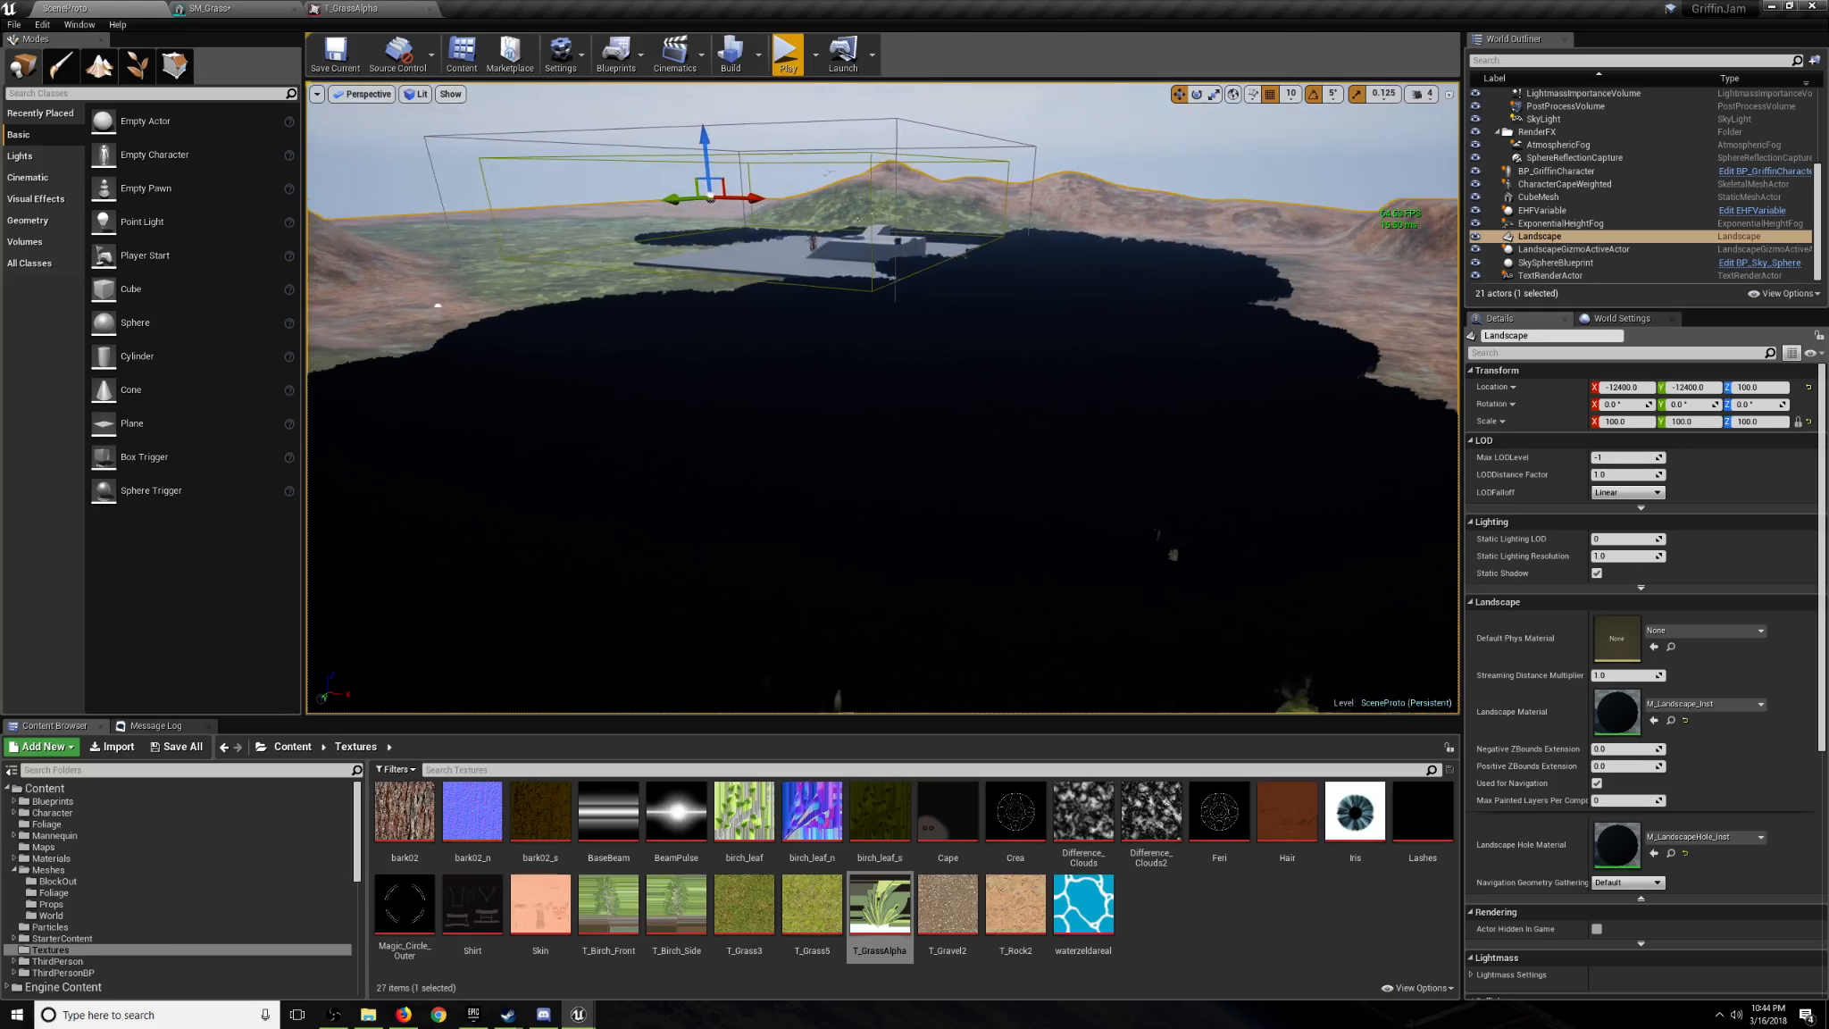
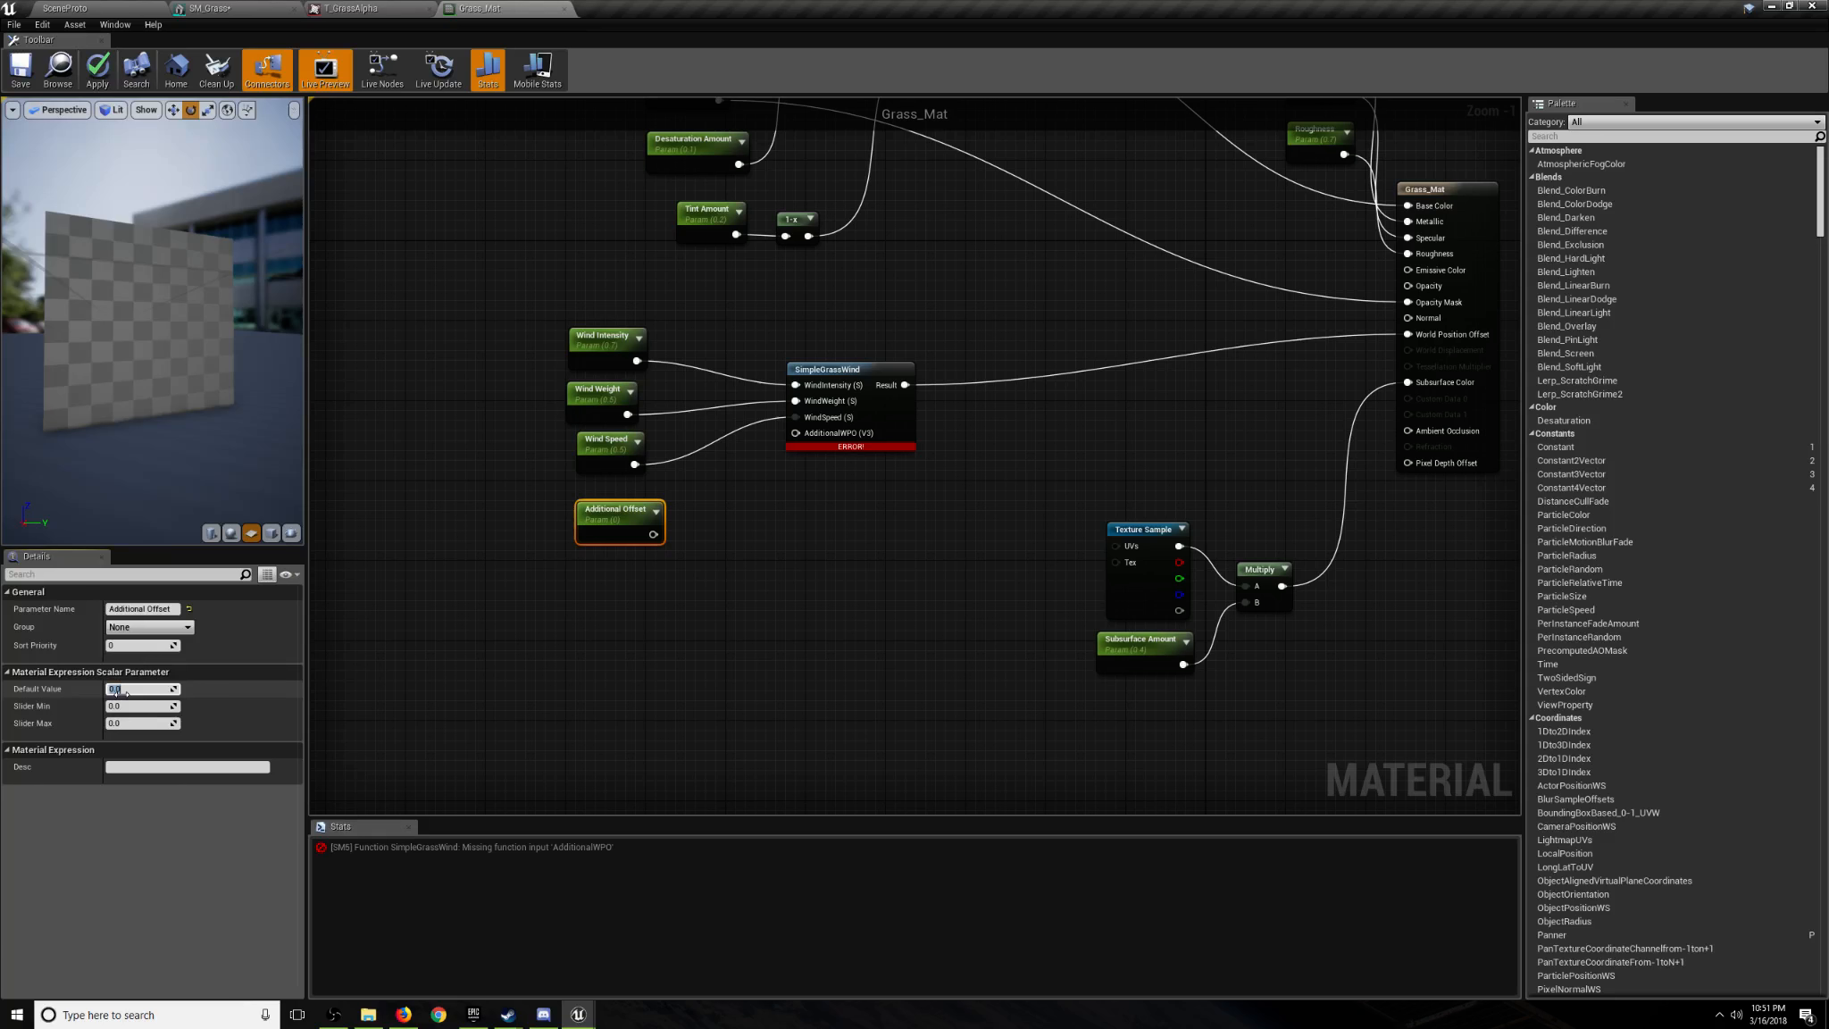
Give the Additional Offset parameter a default of 0.2 and slider maximum of 1.0, and connect it to SimpleGrassWind's AdditionalWPO input.
left_click(604, 553)
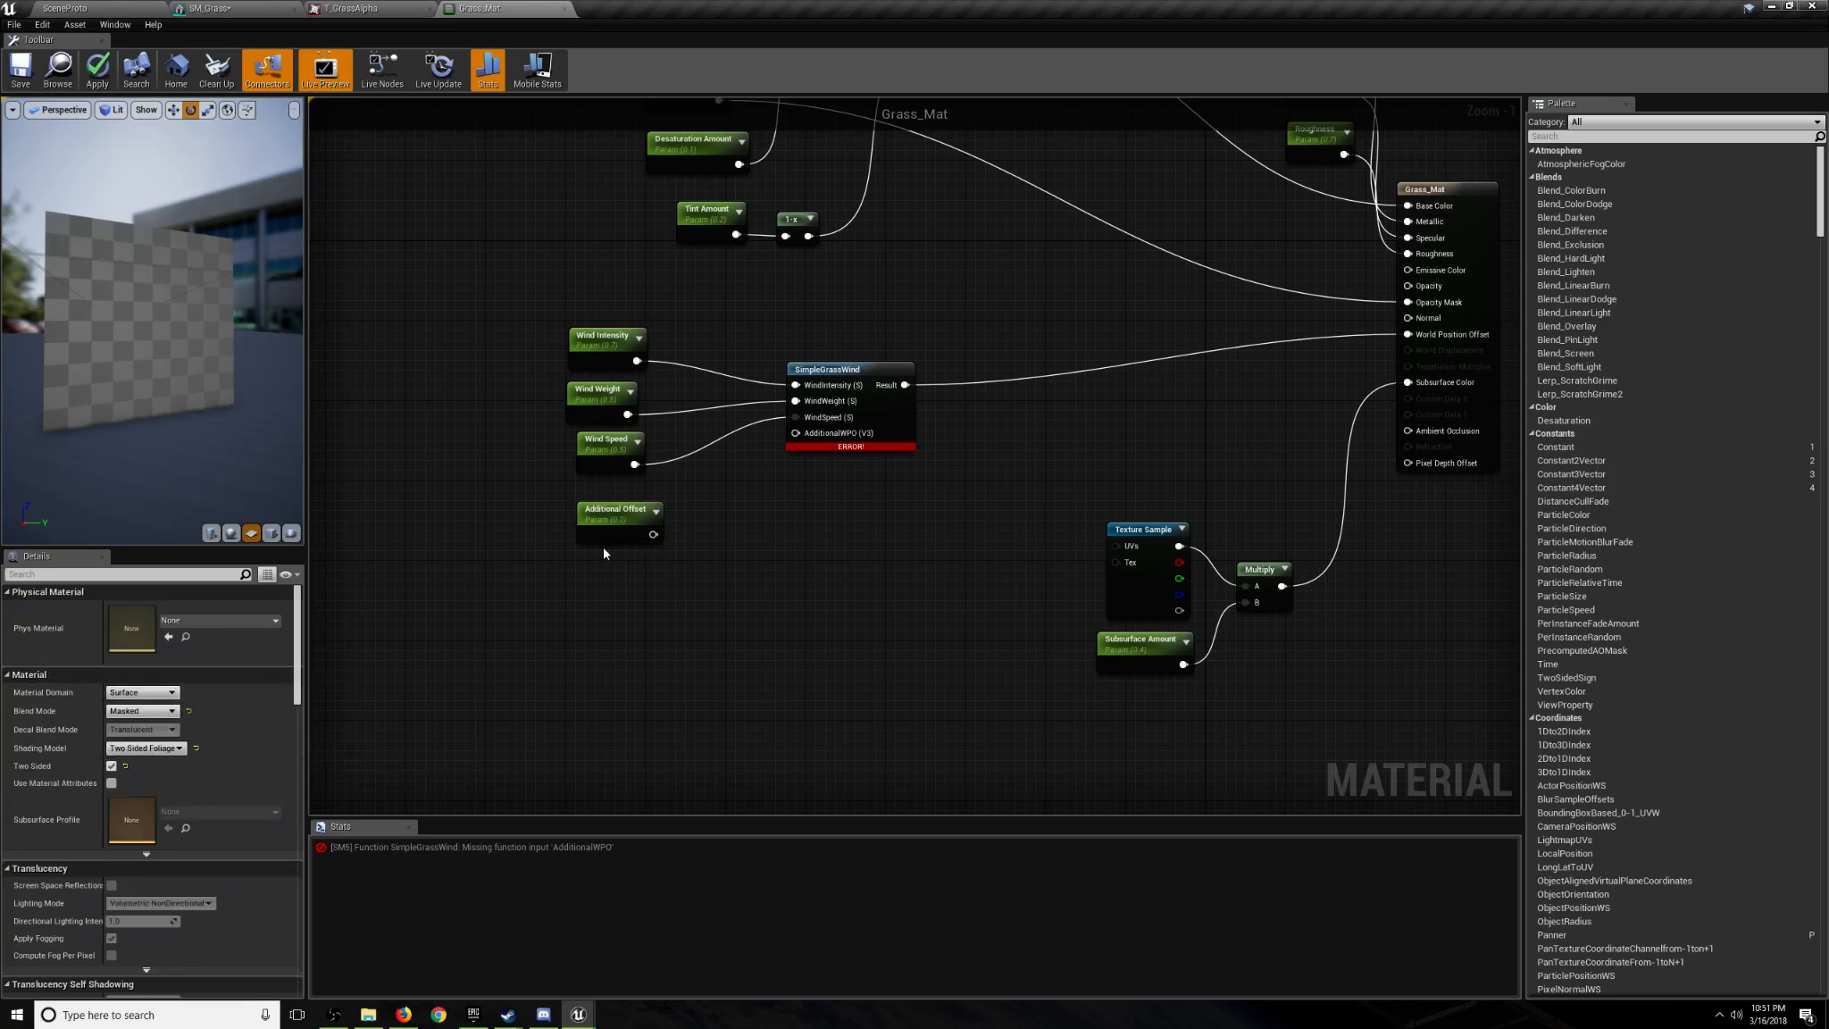
left_click_drag(651, 534, 605, 514)
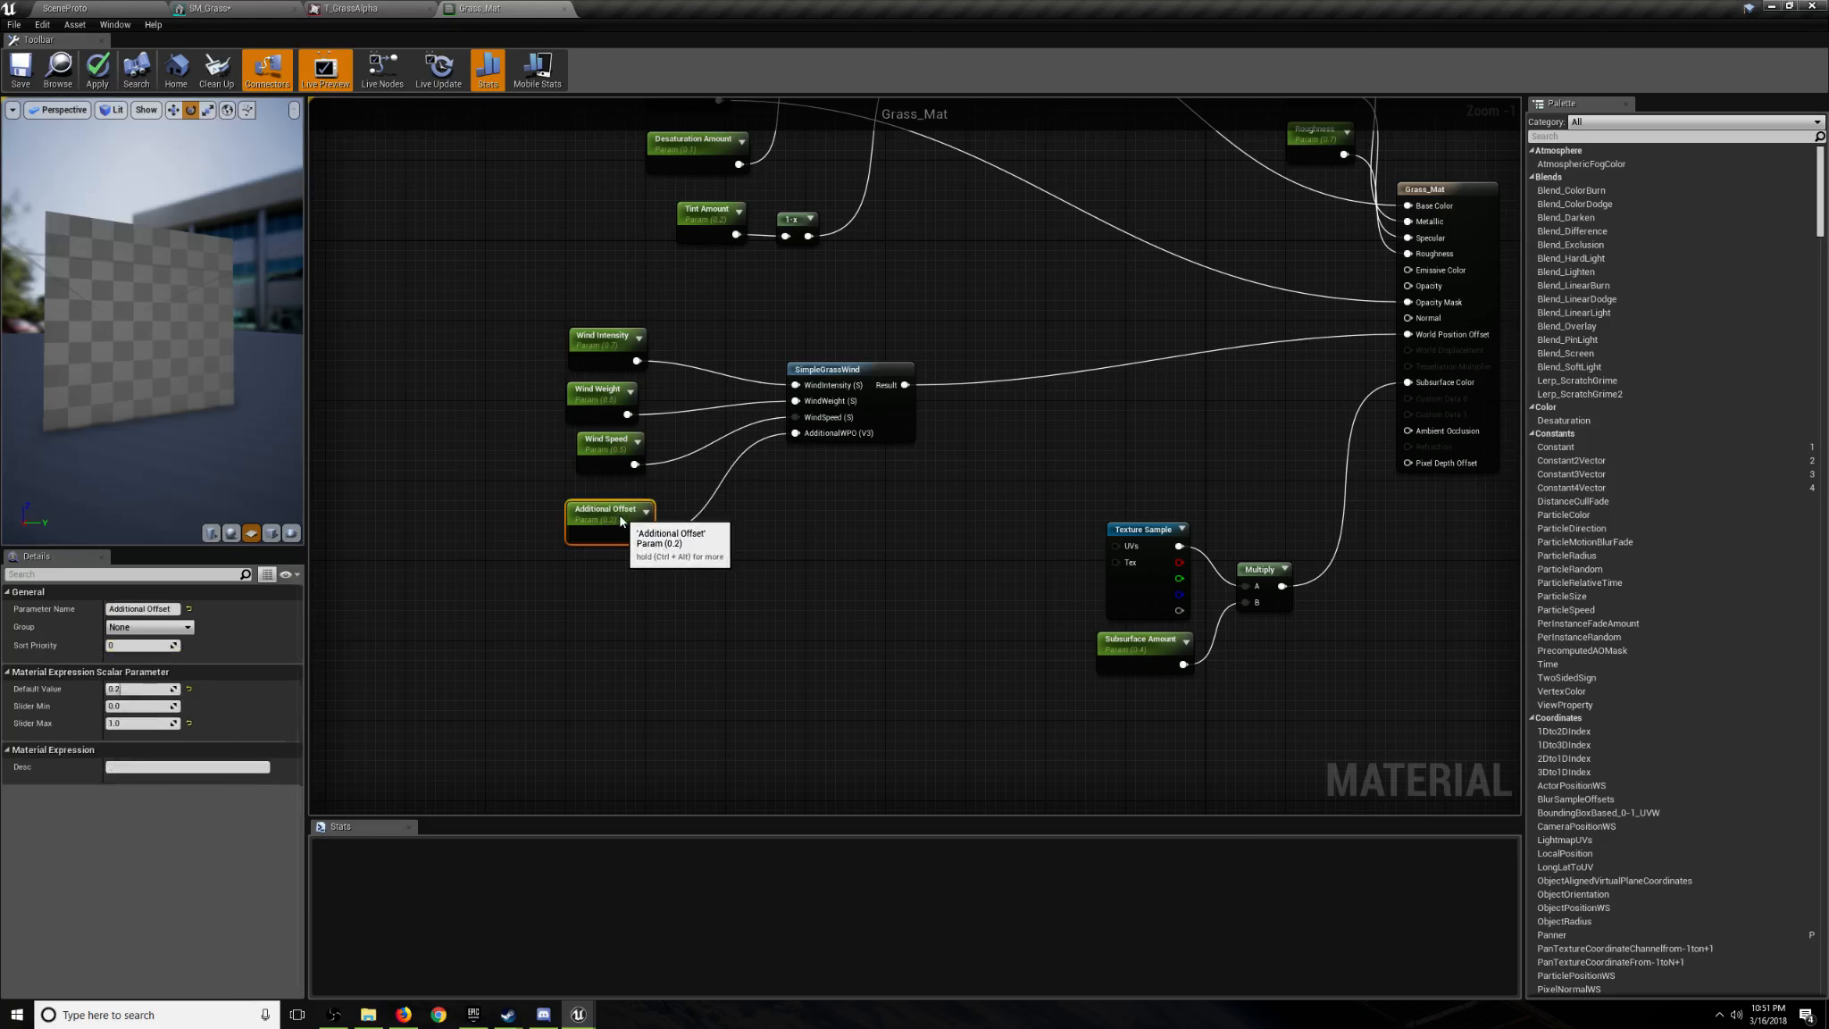
left_click_drag(618, 447, 609, 457)
left_click(607, 492)
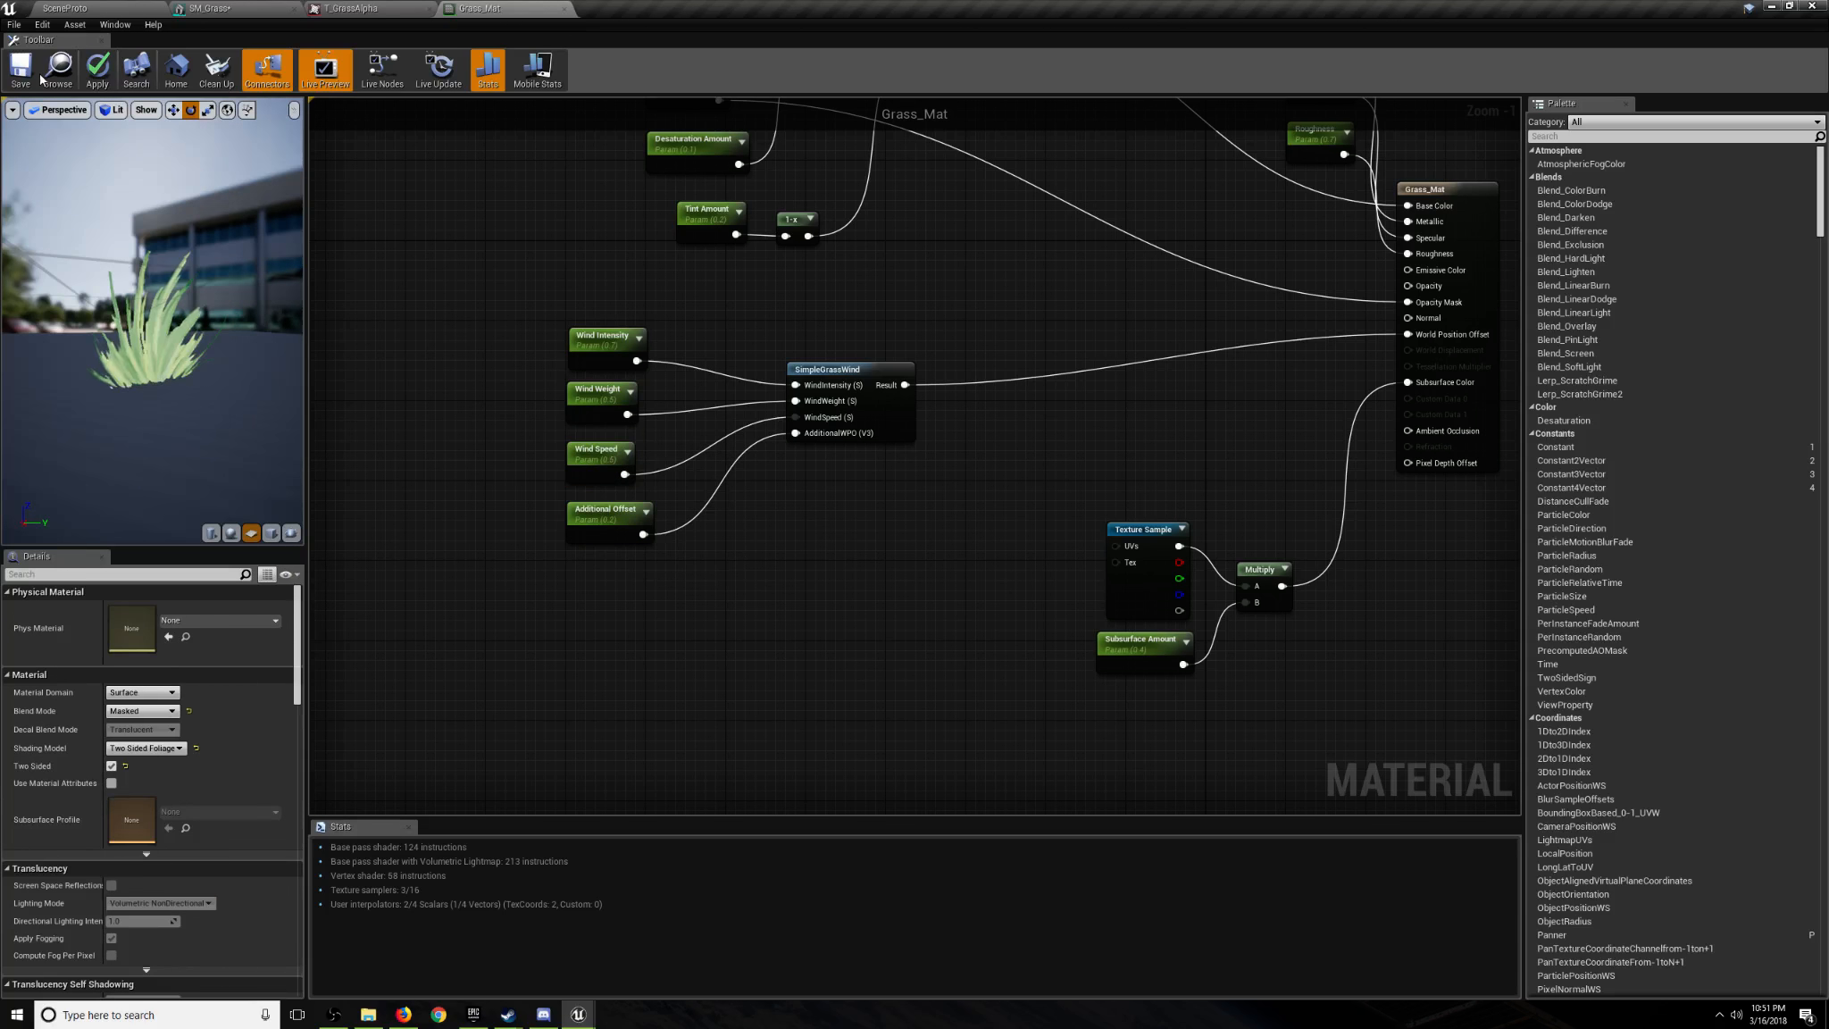
Switch to the SceneProto level and look over the grass around the character and the blockout area.
left_click(149, 7)
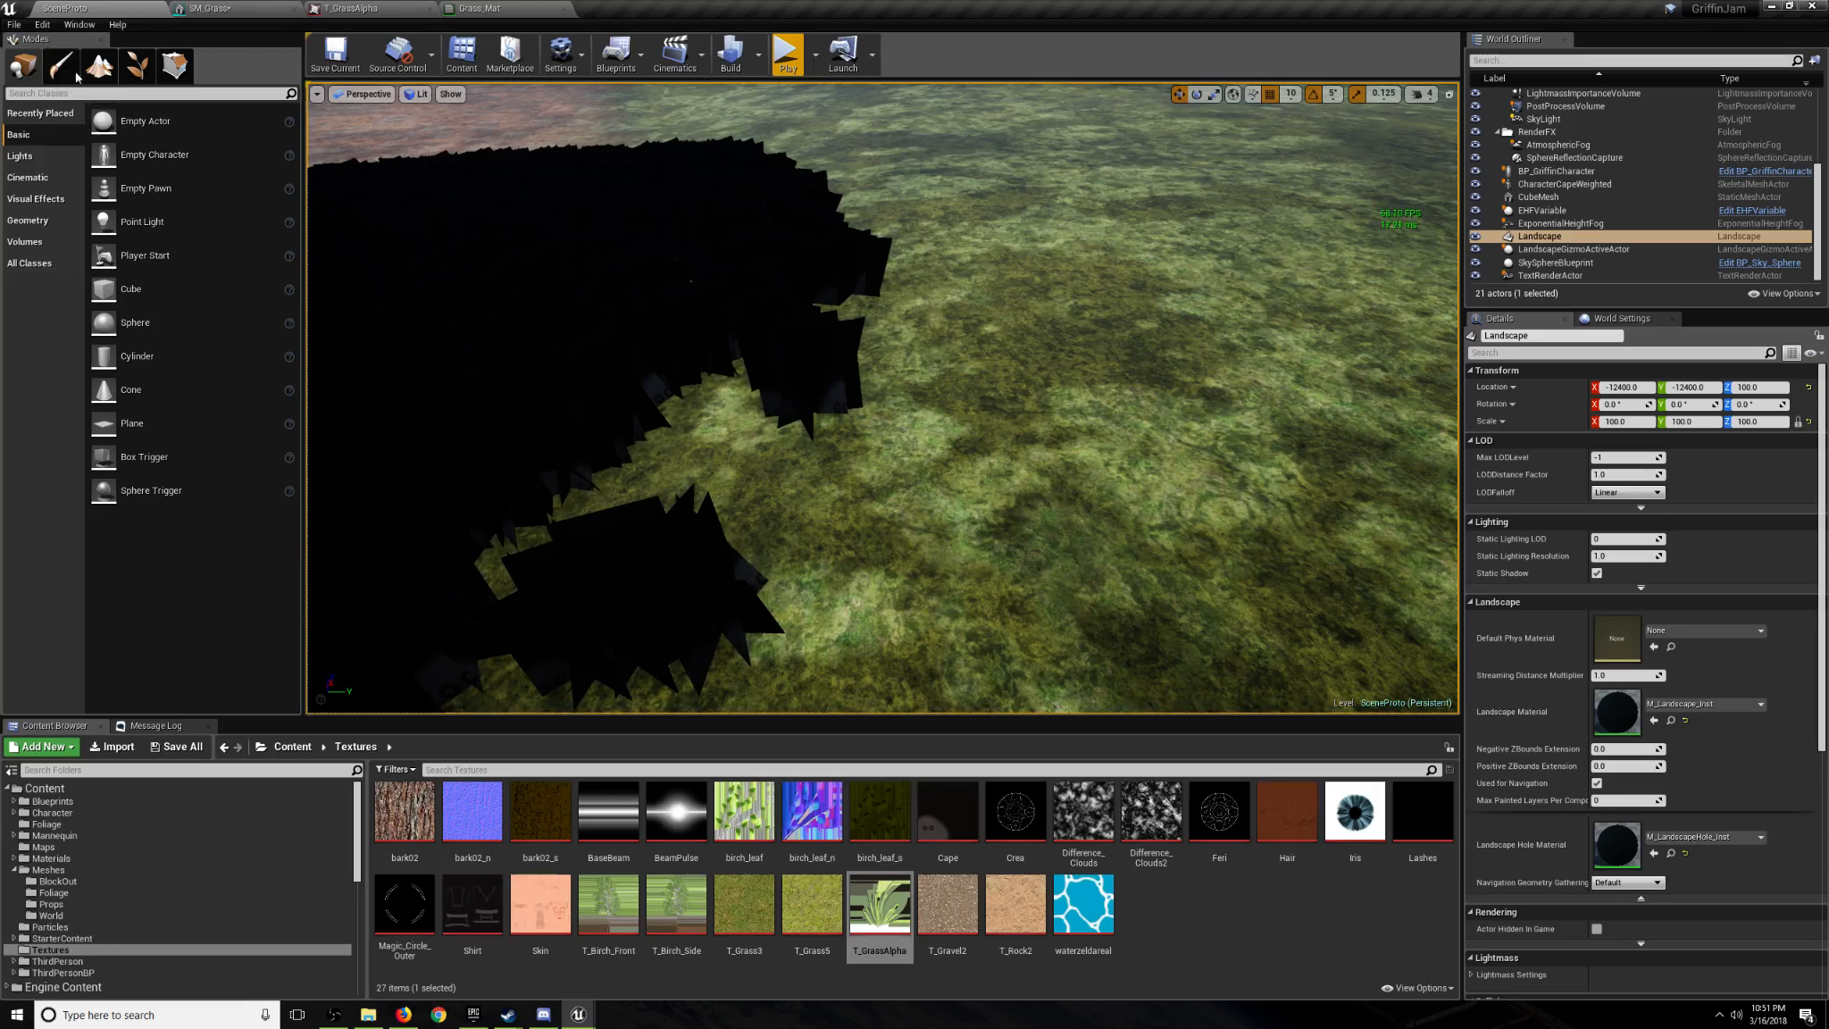
key("f")
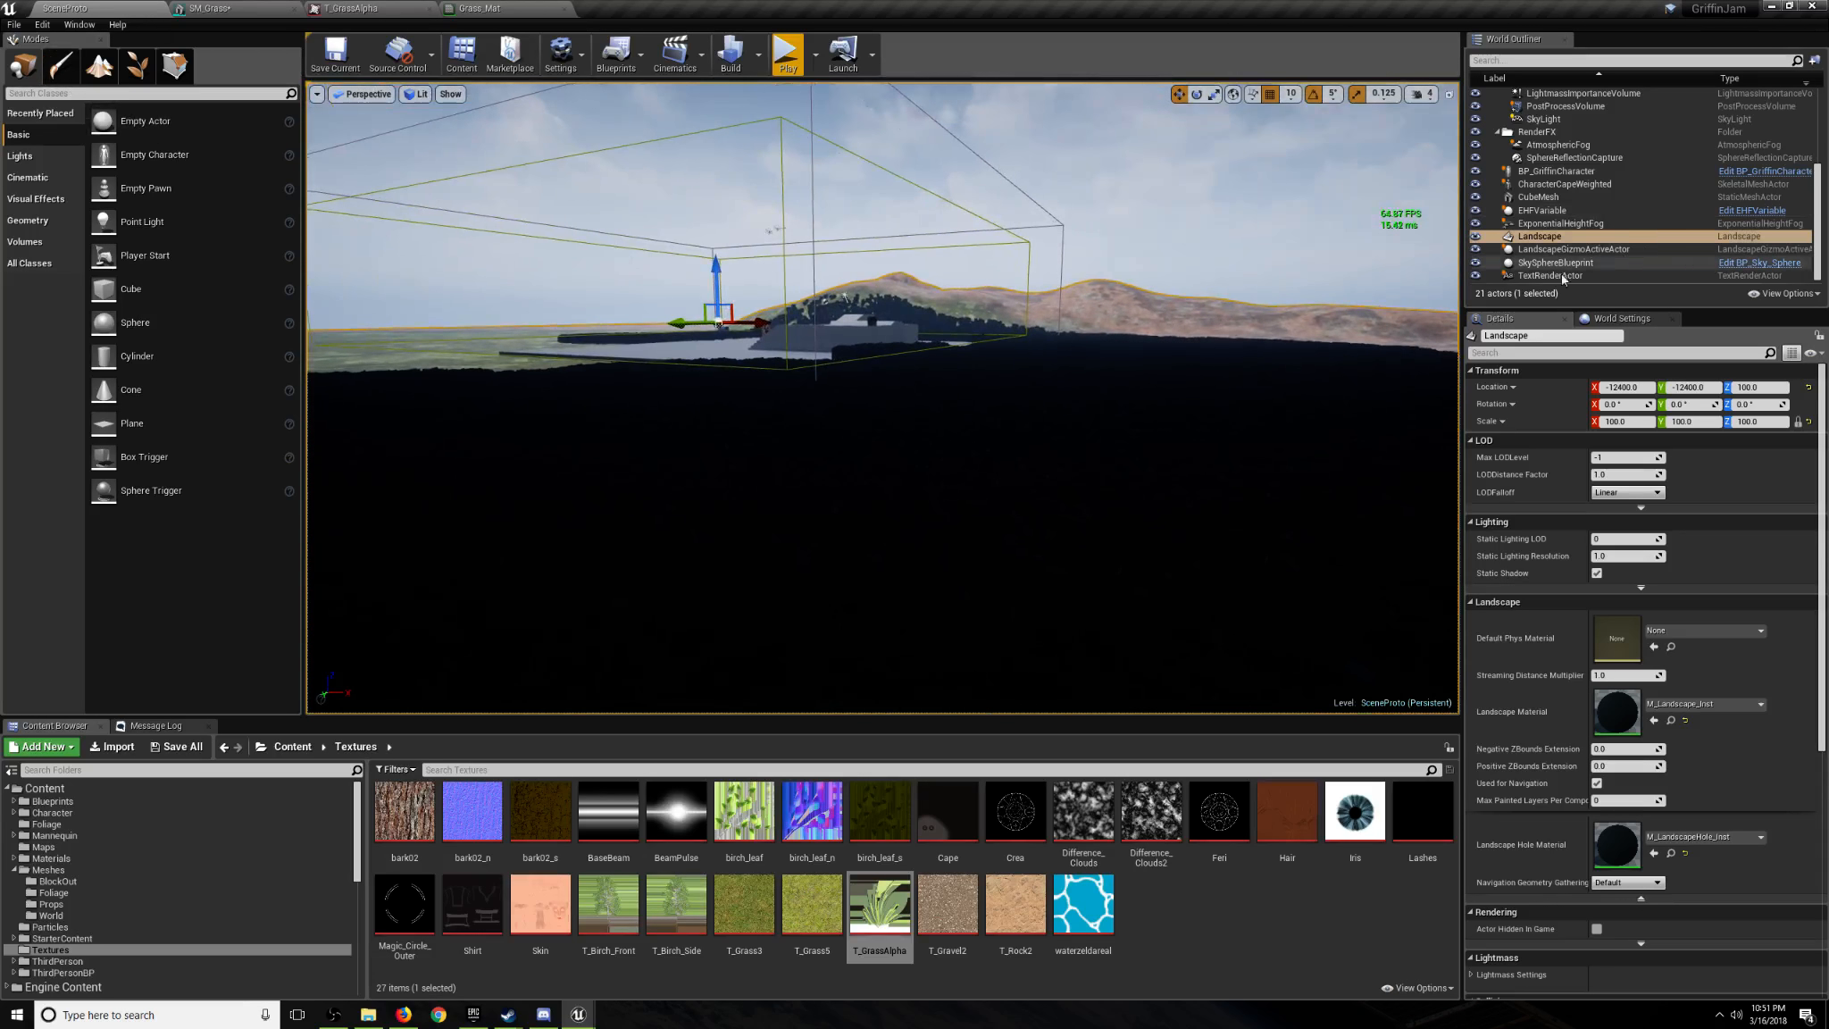
key("w")
mouse_move(1116, 358)
right_mouse_down()
mouse_move(1138, 277)
mouse_move(1128, 326)
right_mouse_up()
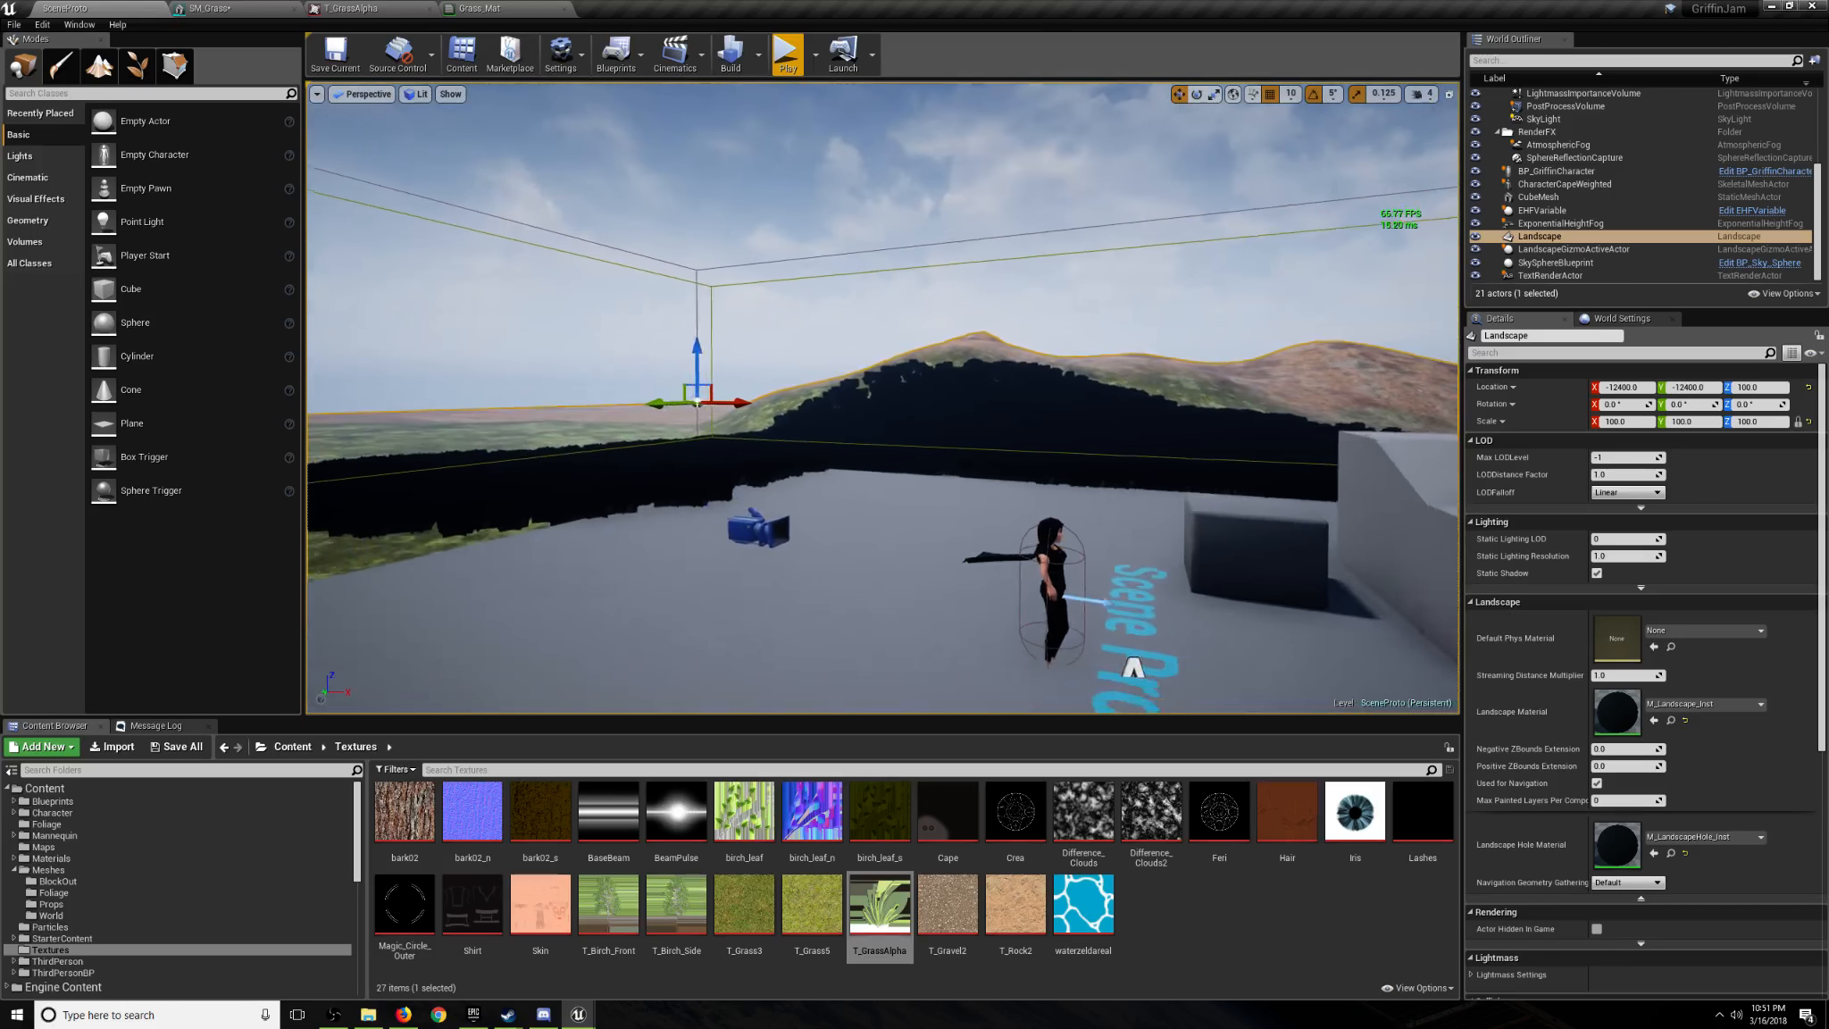
key("s")
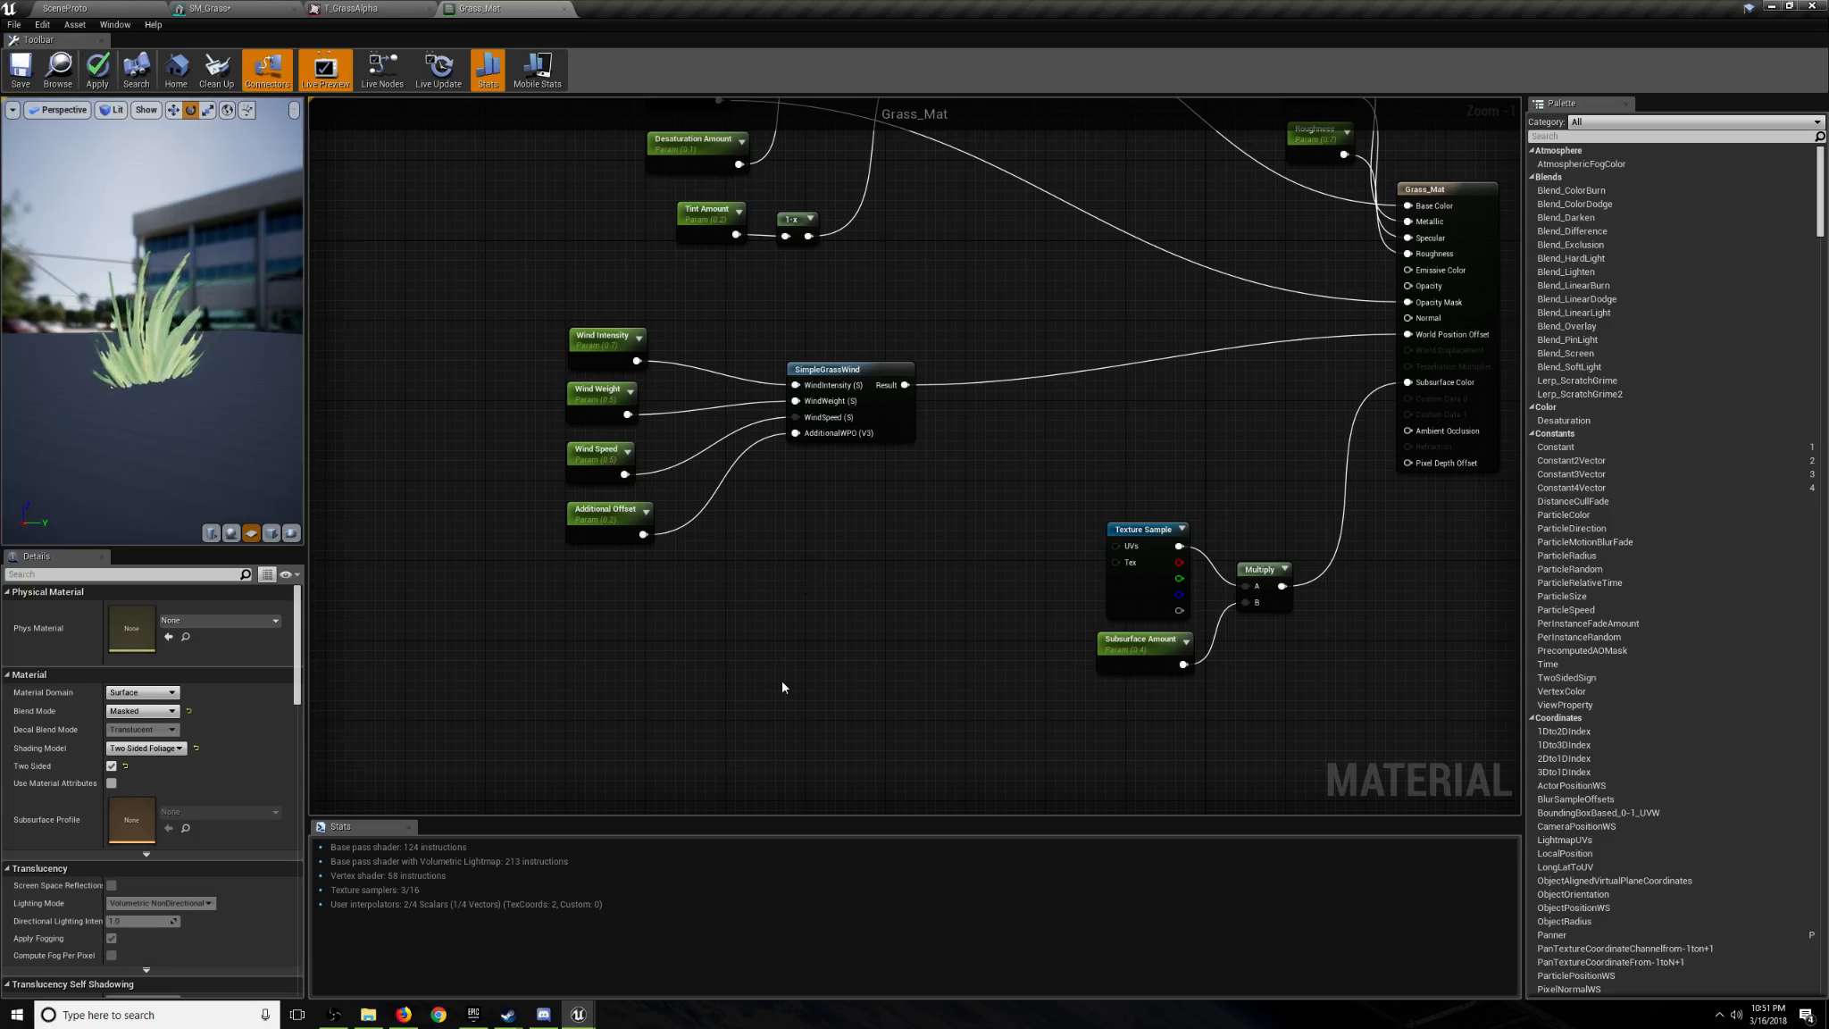
Examine the grass preview of Grass_Mat from several angles and save the material.
left_click(598, 522)
right_click_drag(829, 538, 806, 565)
left_click_drag(223, 375, 282, 383)
left_click(762, 541)
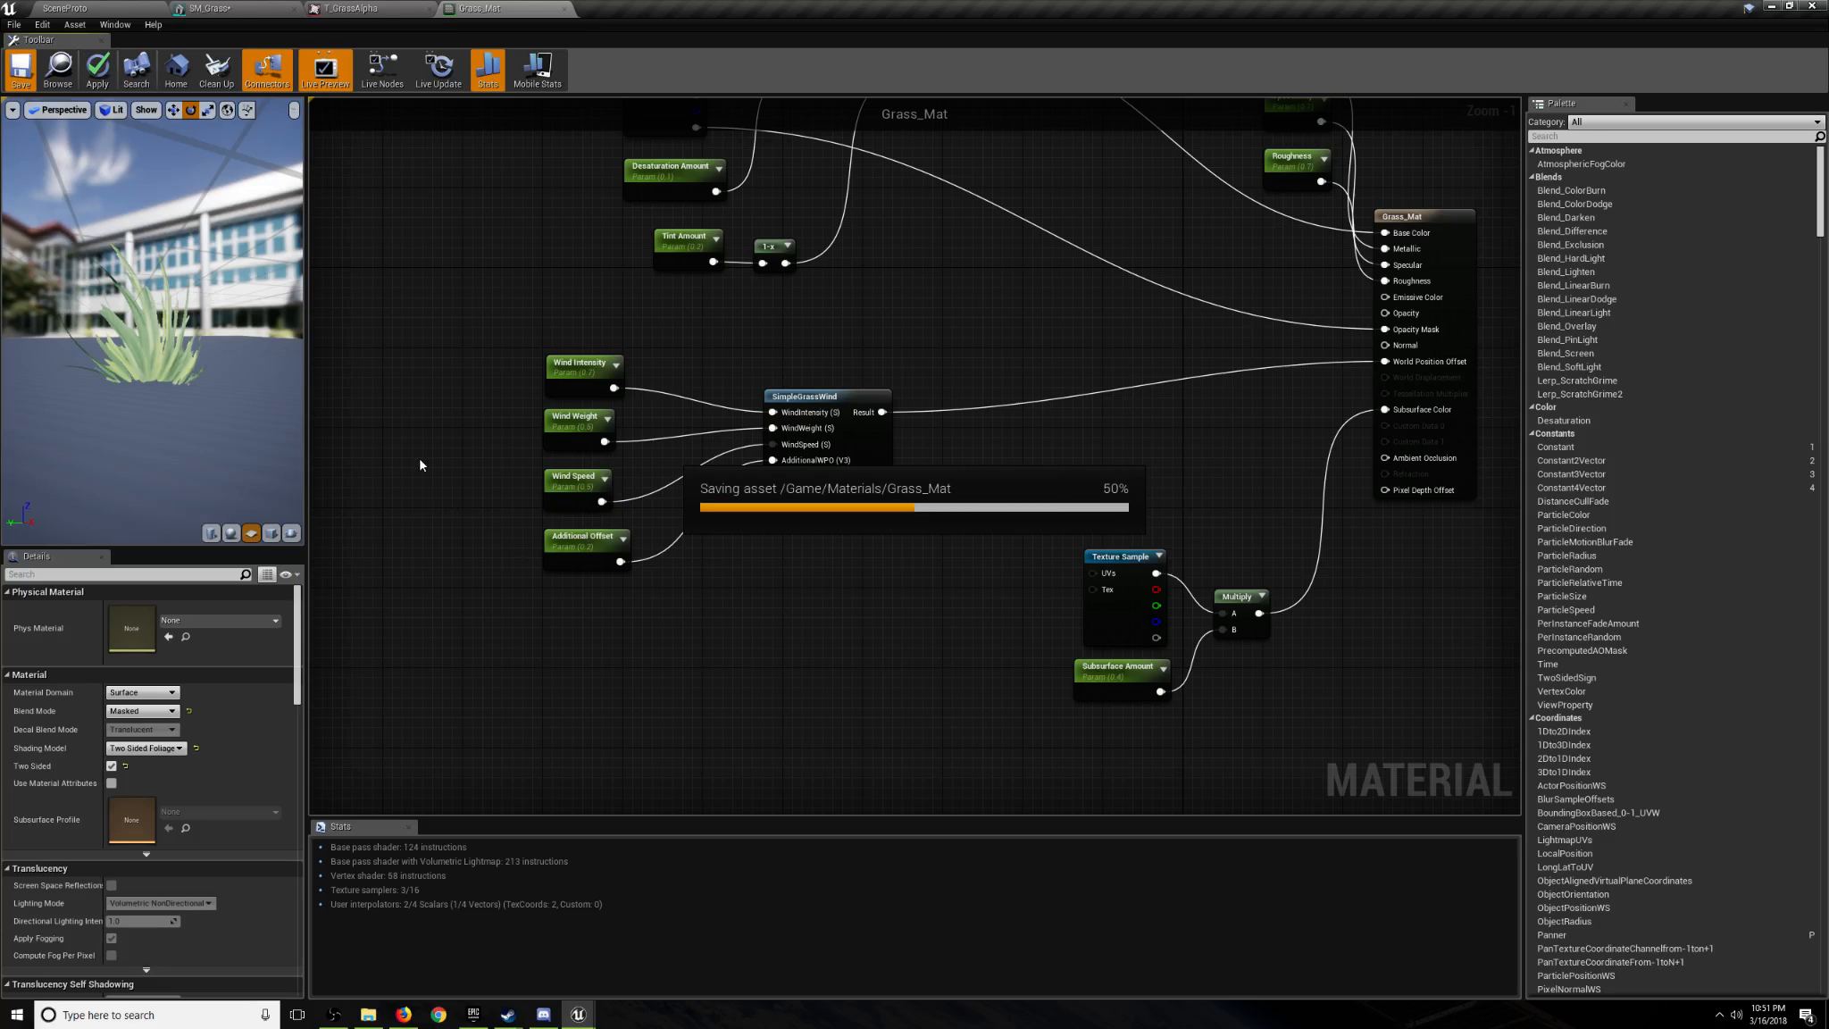
left_click_drag(175, 401, 209, 402)
mouse_move(209, 402)
right_mouse_down()
mouse_move(209, 456)
mouse_move(209, 402)
mouse_move(209, 451)
mouse_move(220, 412)
right_mouse_up()
left_click_drag(221, 412, 183, 409)
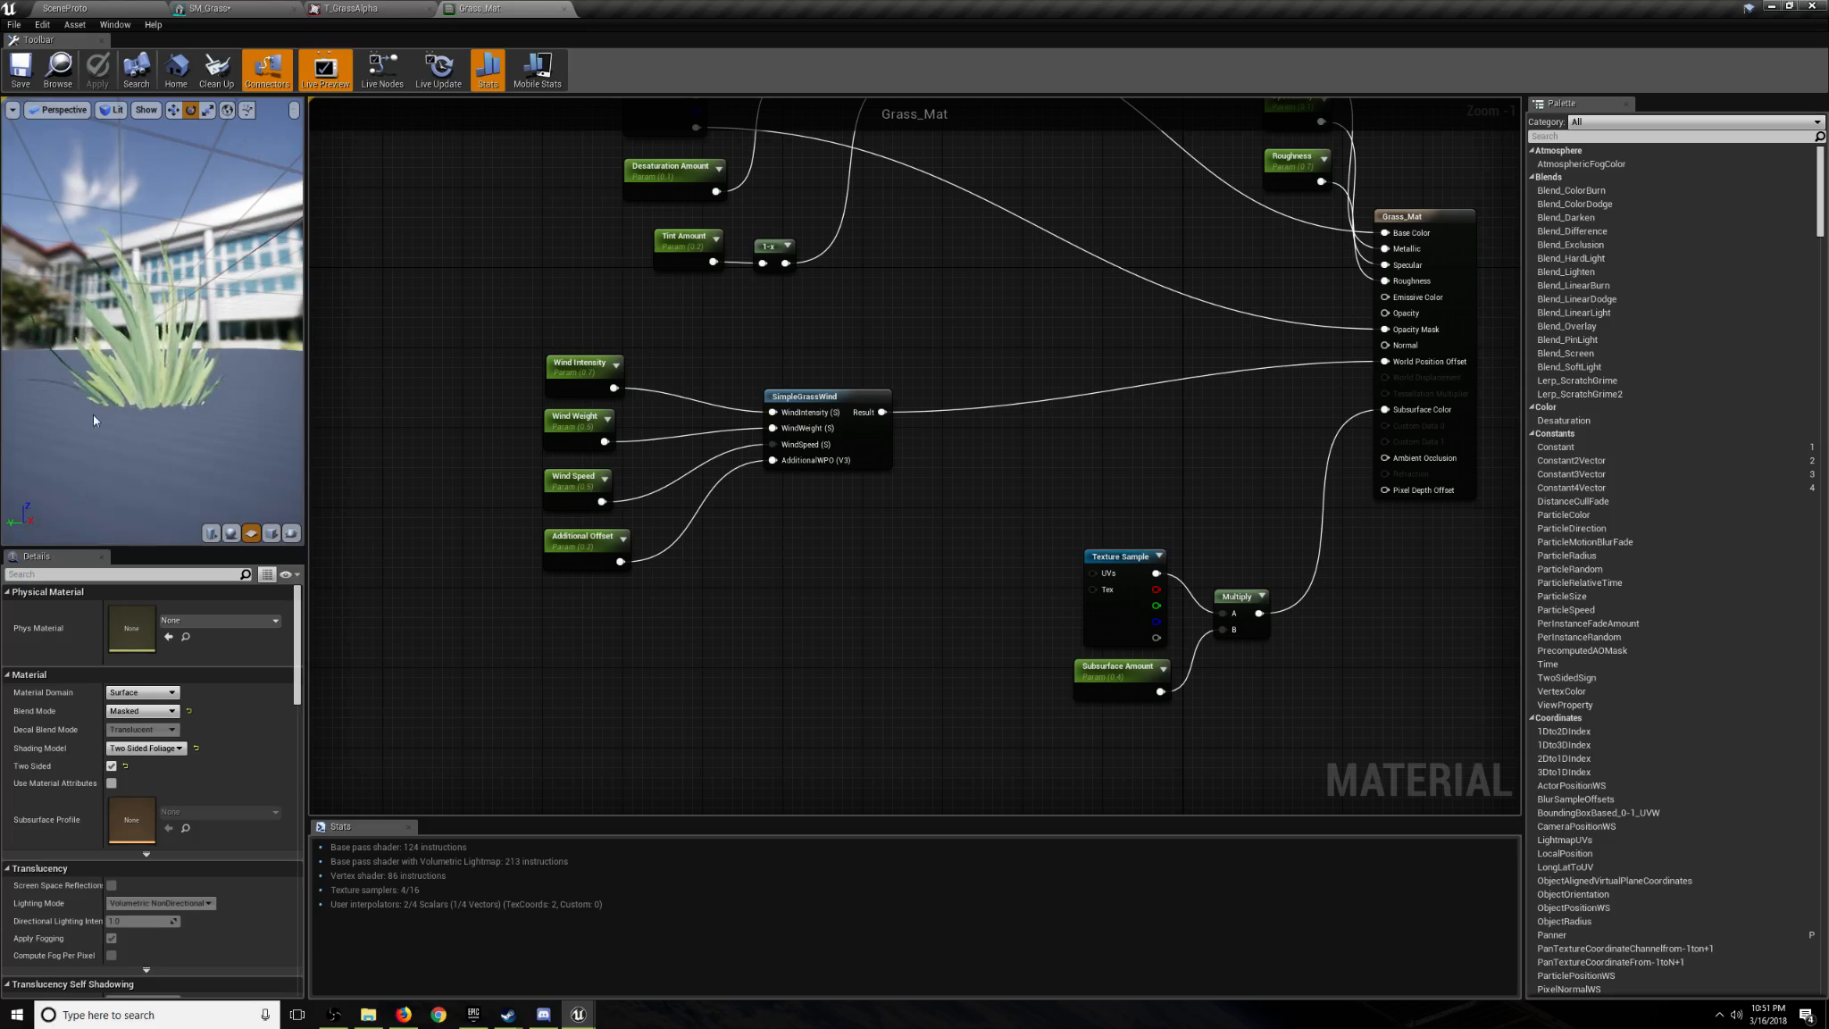
left_click_drag(164, 415, 132, 382)
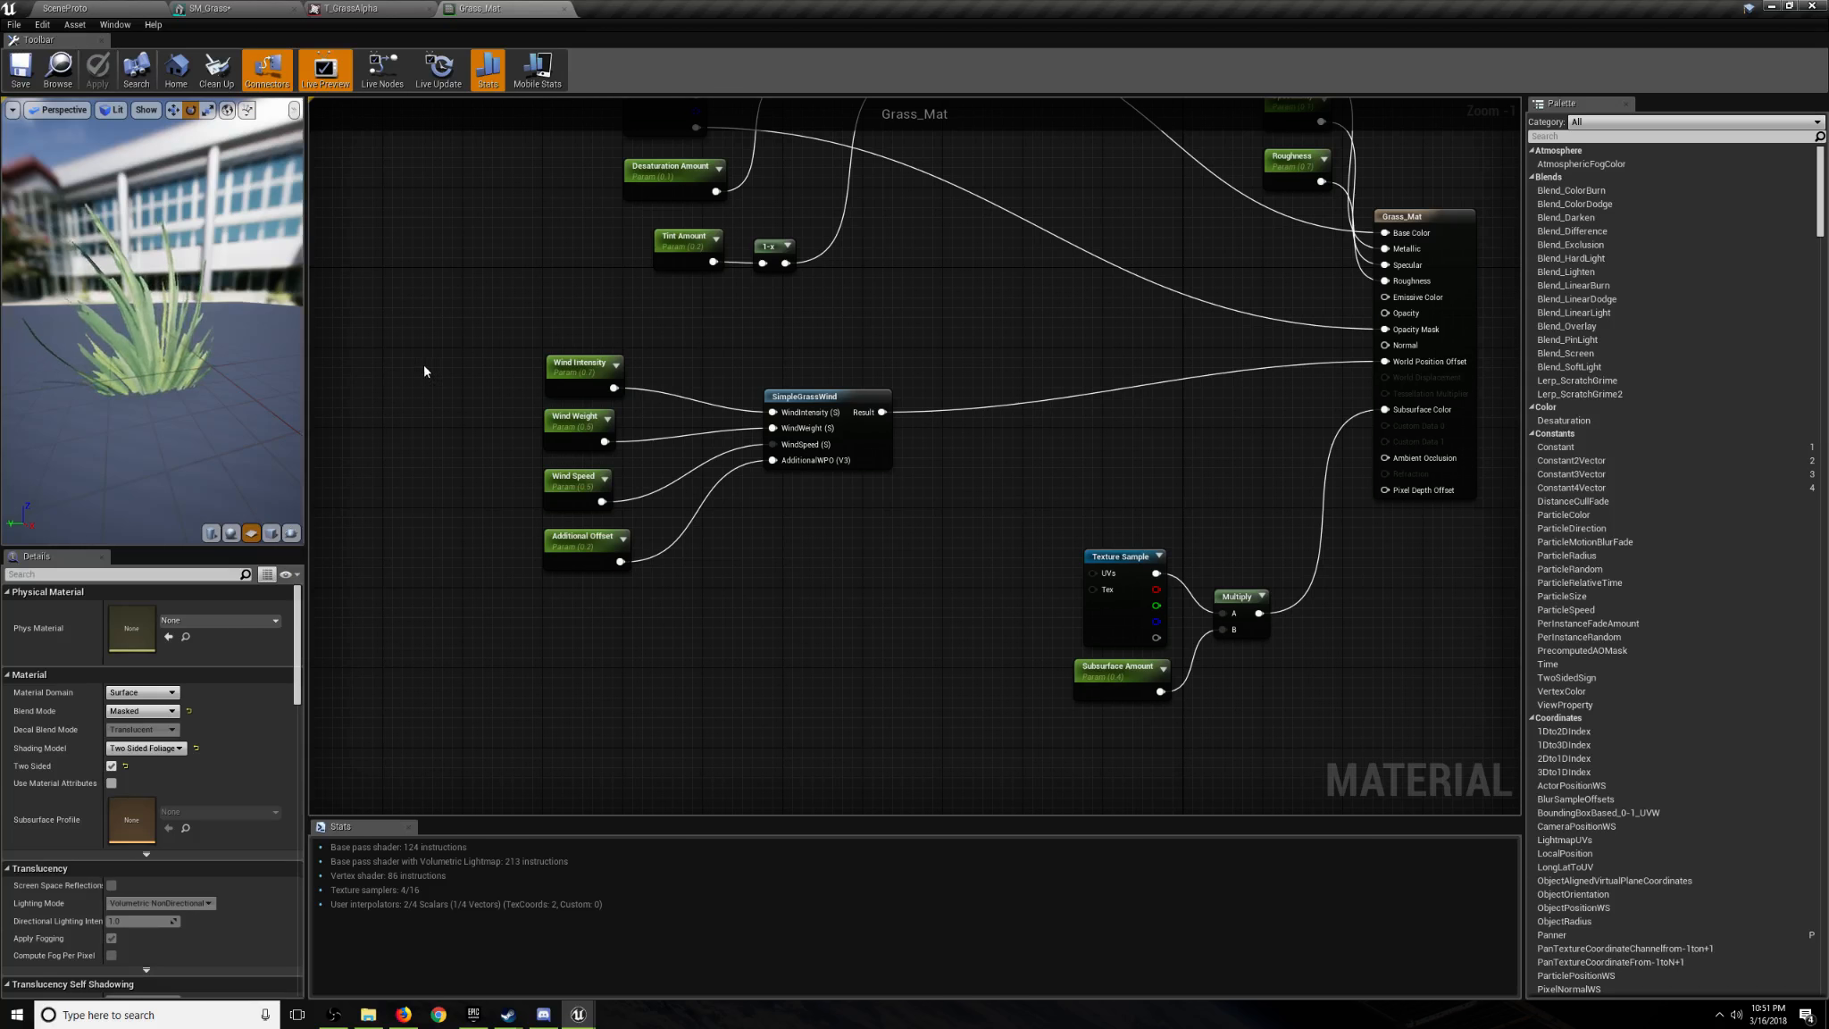
left_click(20, 72)
Go back to the SceneProto level and inspect the grass planes on the hillside.
left_click(70, 9)
key("w")
mouse_move(601, 369)
right_mouse_down()
mouse_move(571, 369)
mouse_move(616, 379)
right_mouse_up()
key("a")
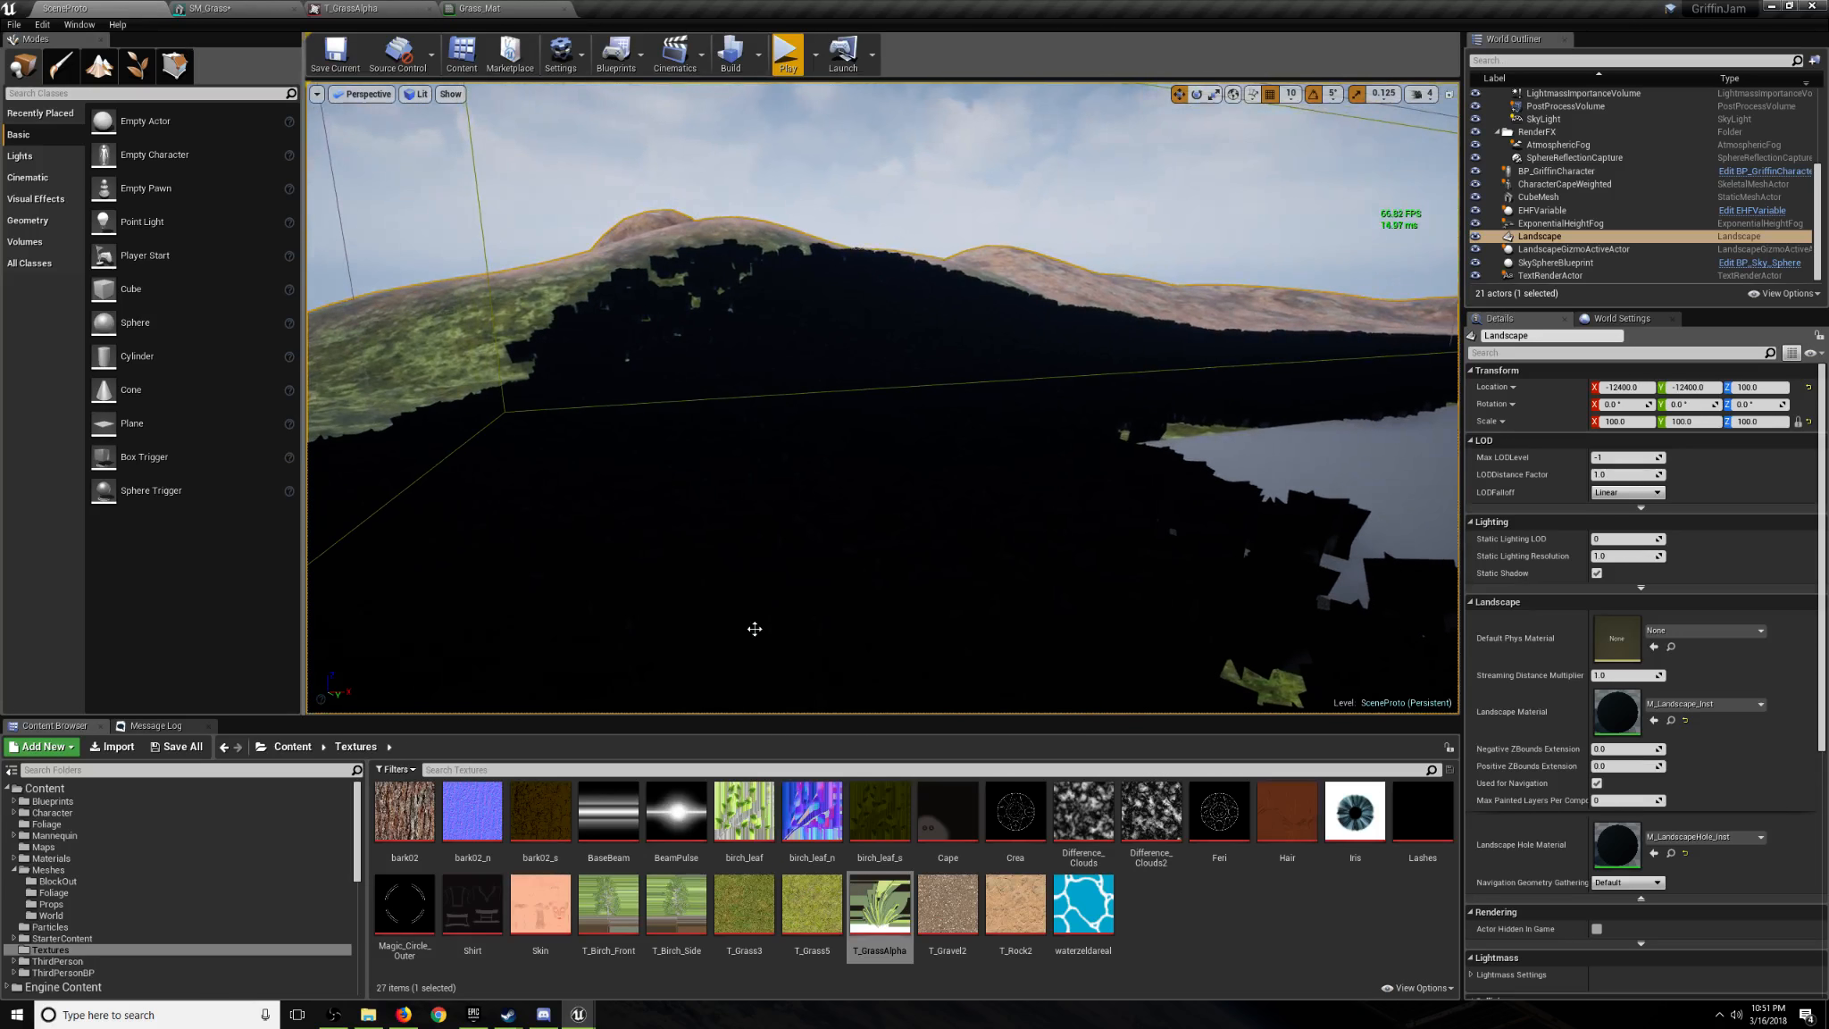
Return to the Grass_Mat material and put the Wind Intensity parameter into a new group named Wind.
left_click(501, 9)
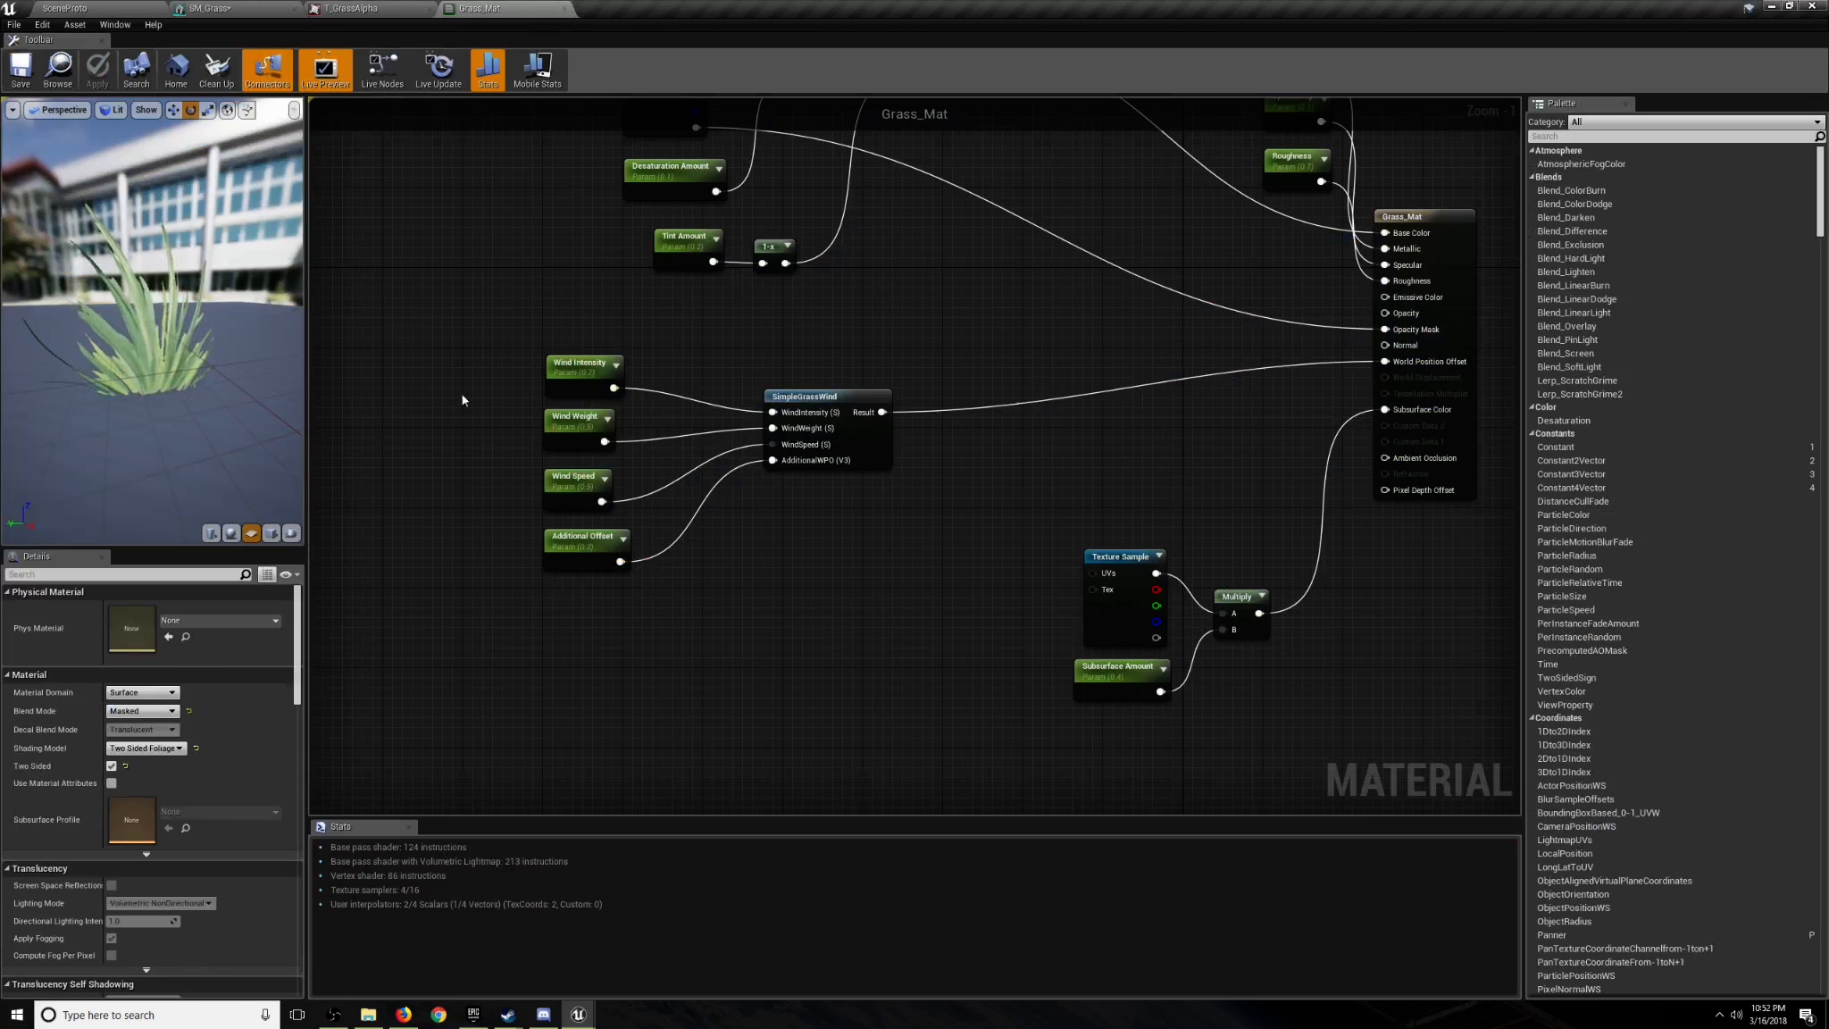
left_click(587, 387)
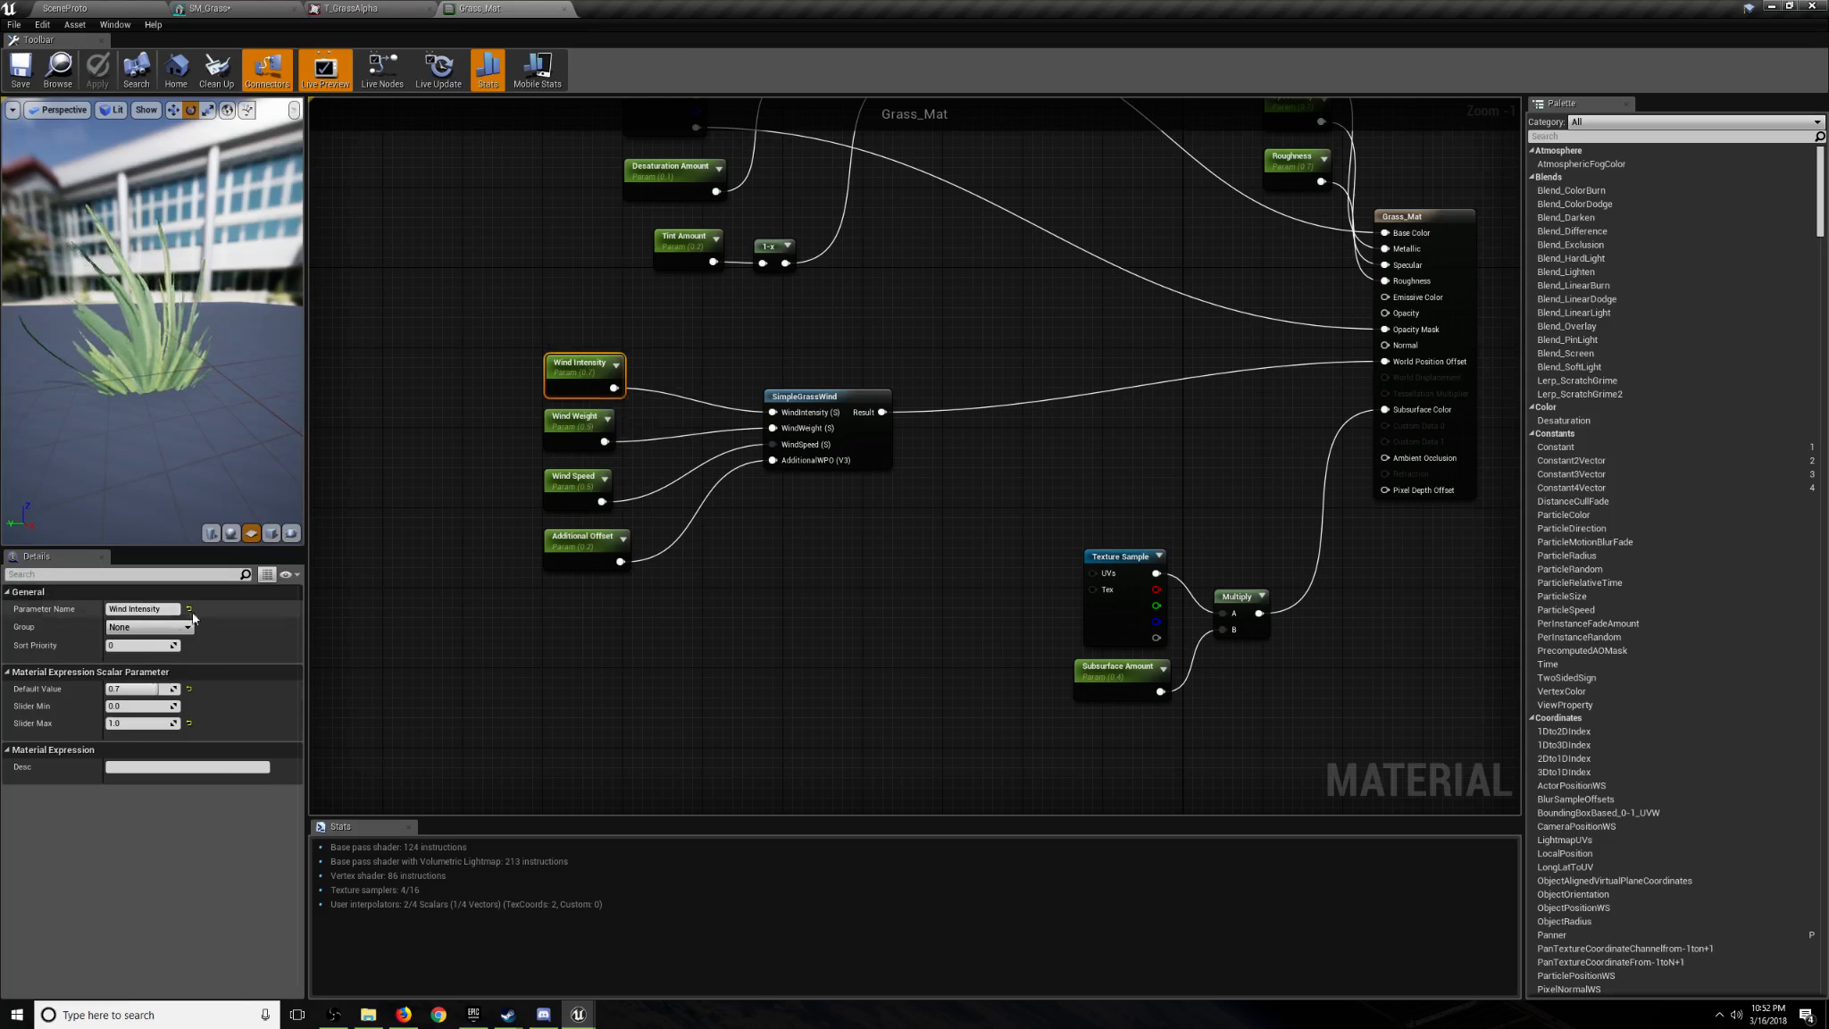
left_click_drag(141, 628, 57, 627)
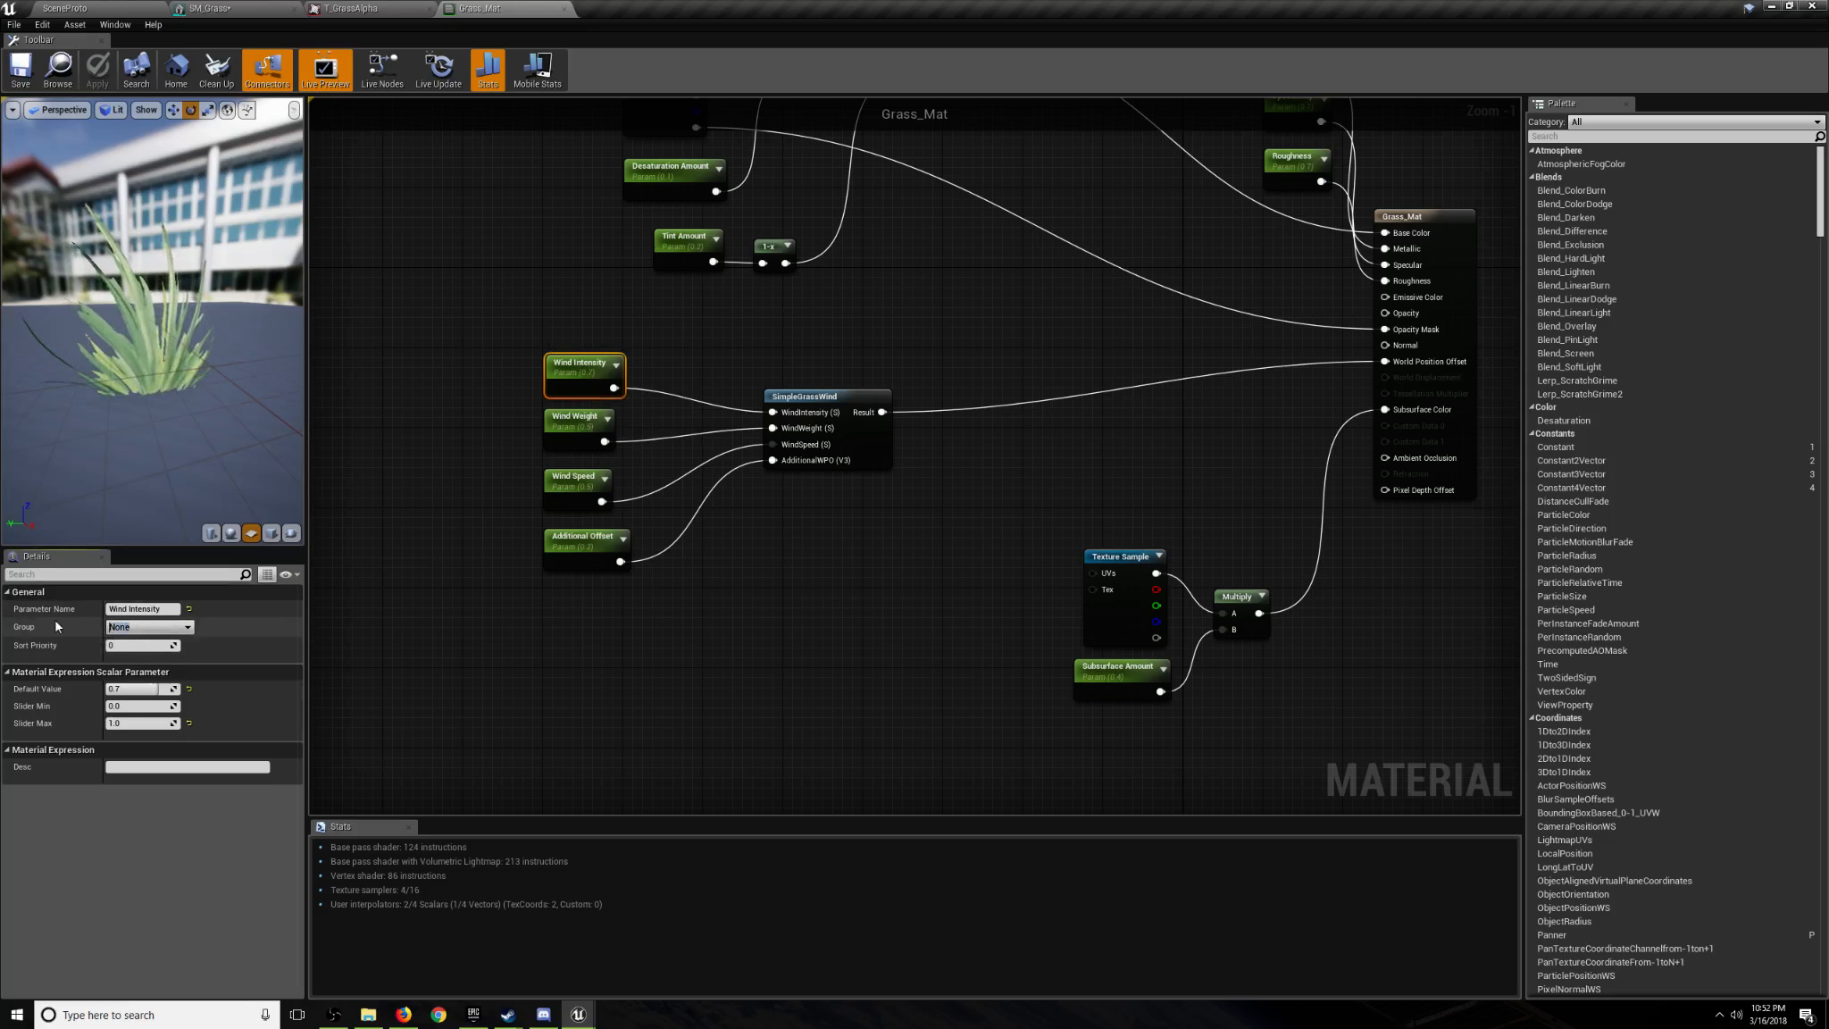
type("Wind")
Assign the Wind Weight, Wind Speed and Additional Offset parameters to the Wind group.
left_click(579, 420)
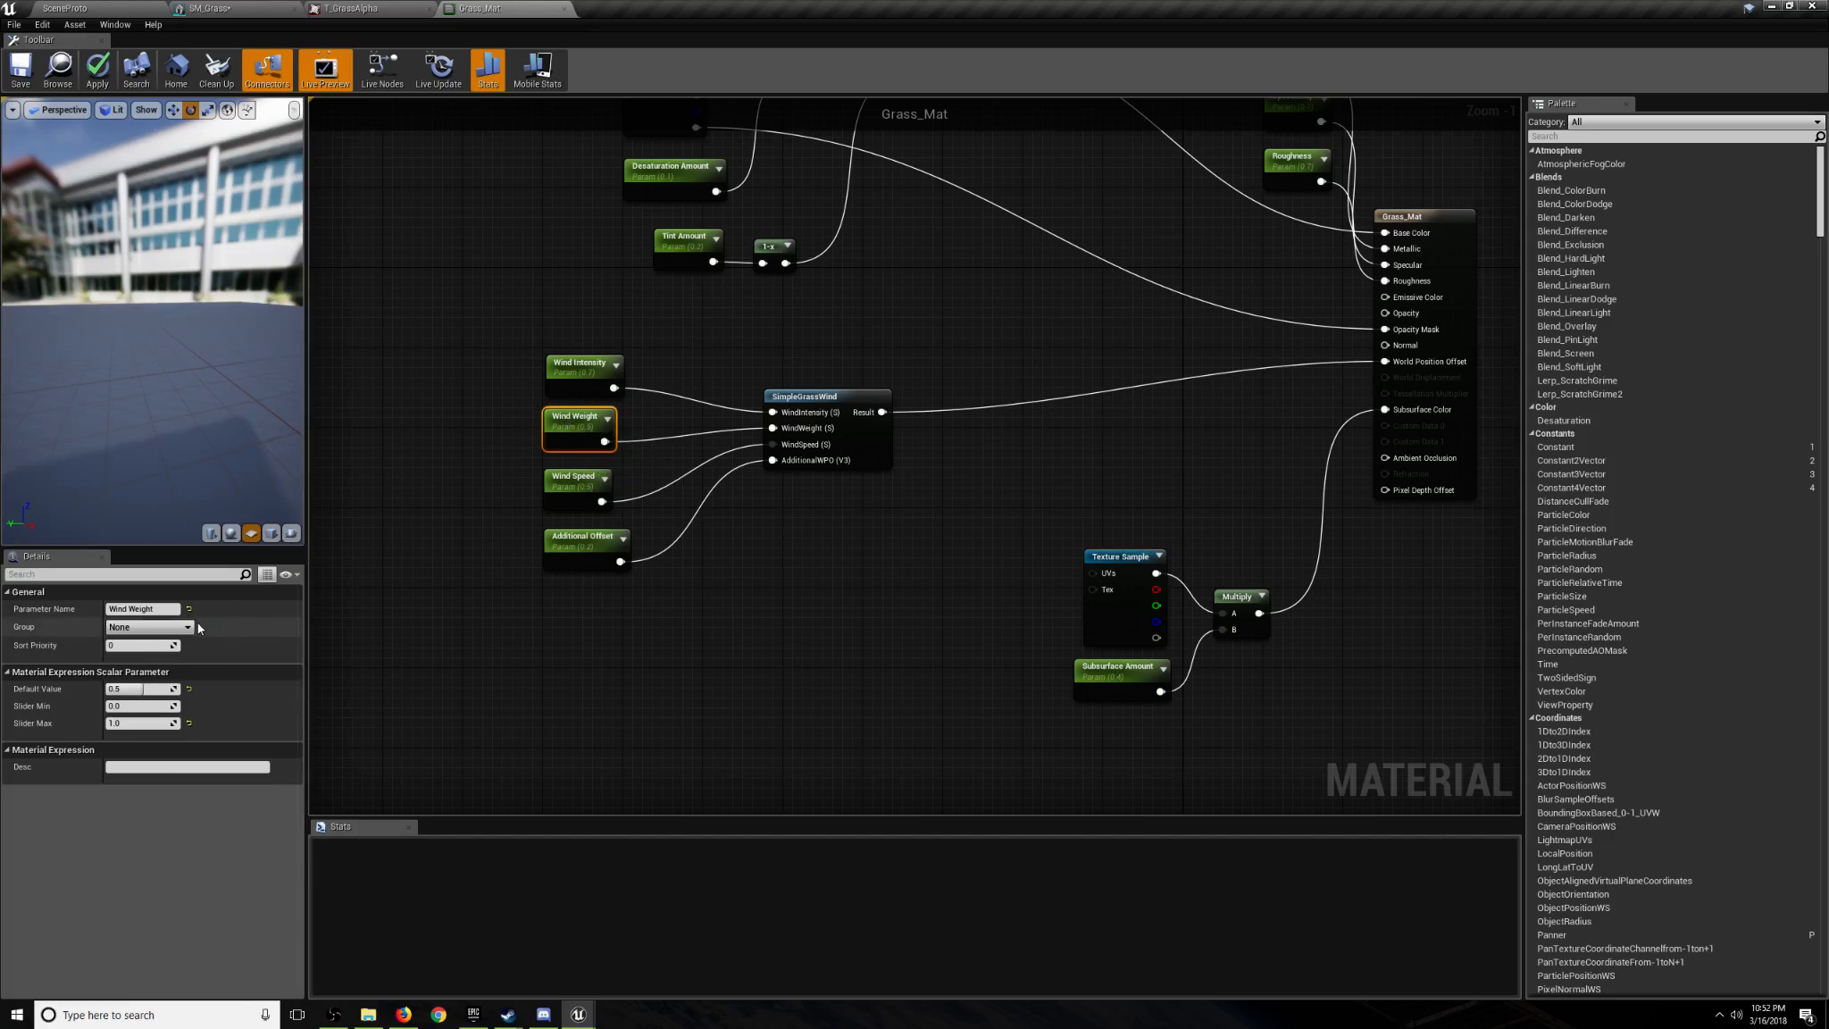
left_click(172, 627)
left_click(576, 482)
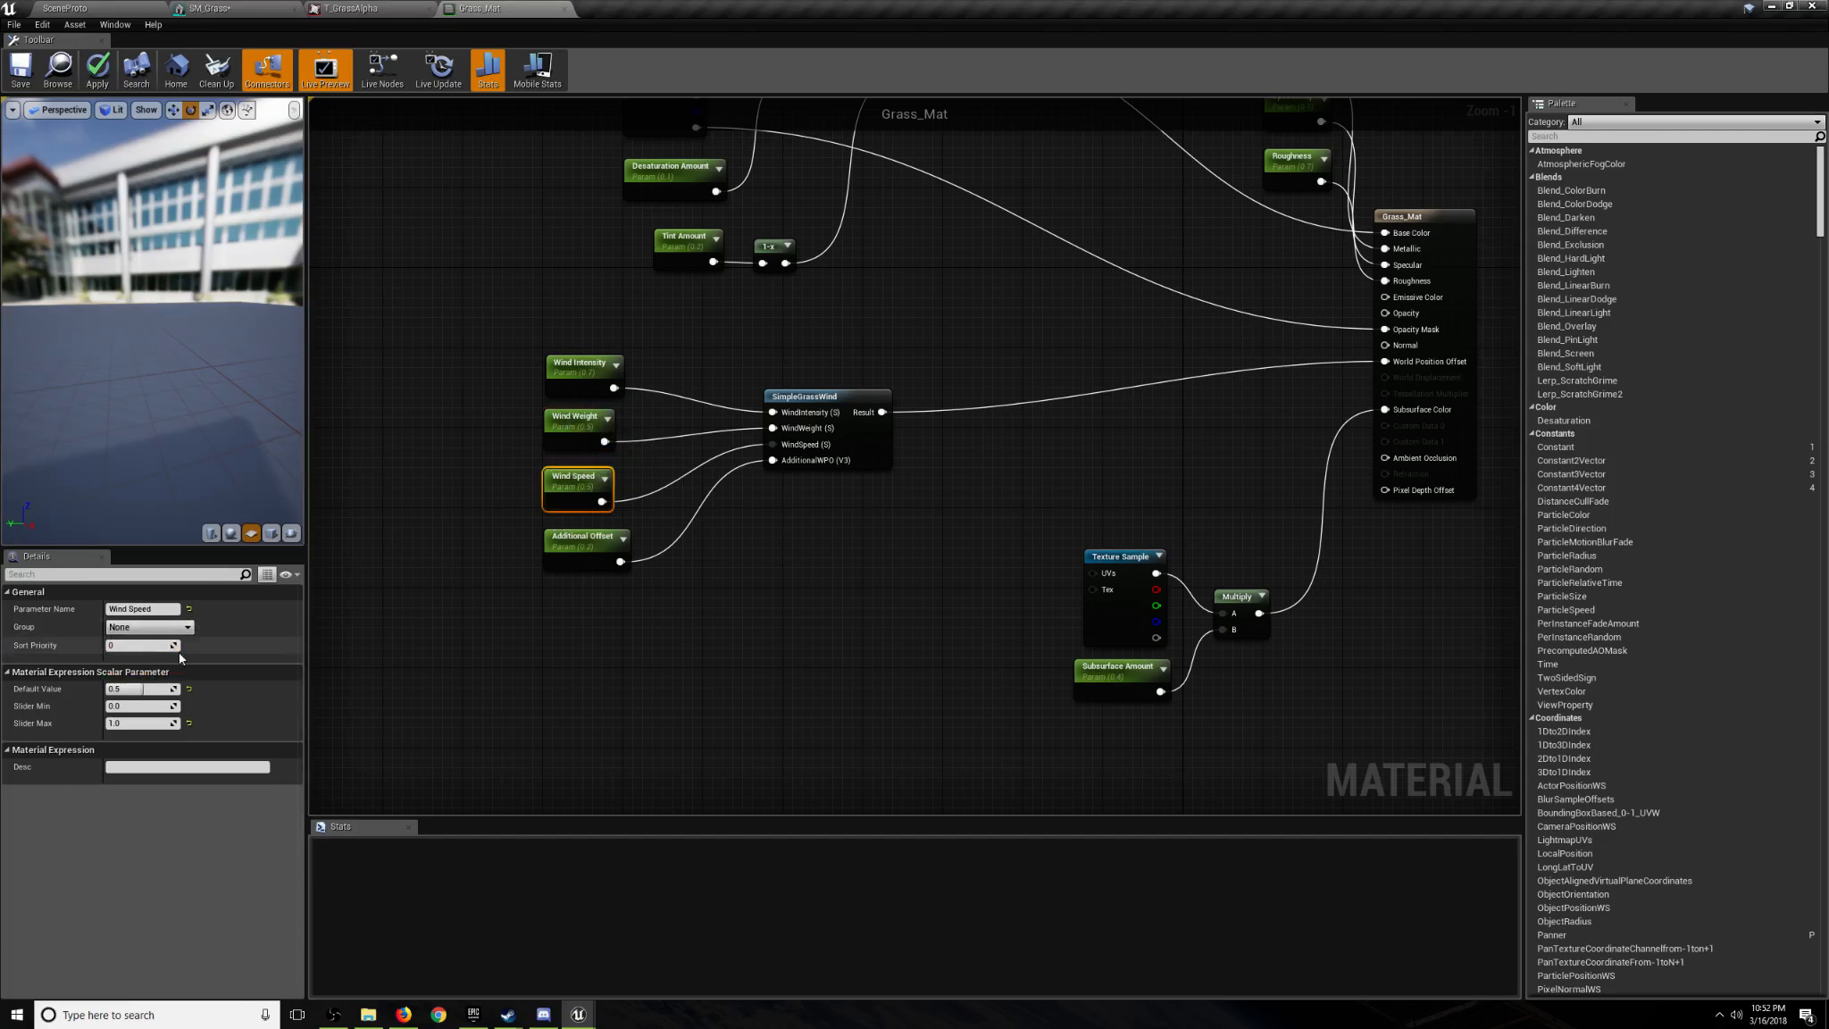
left_click(148, 627)
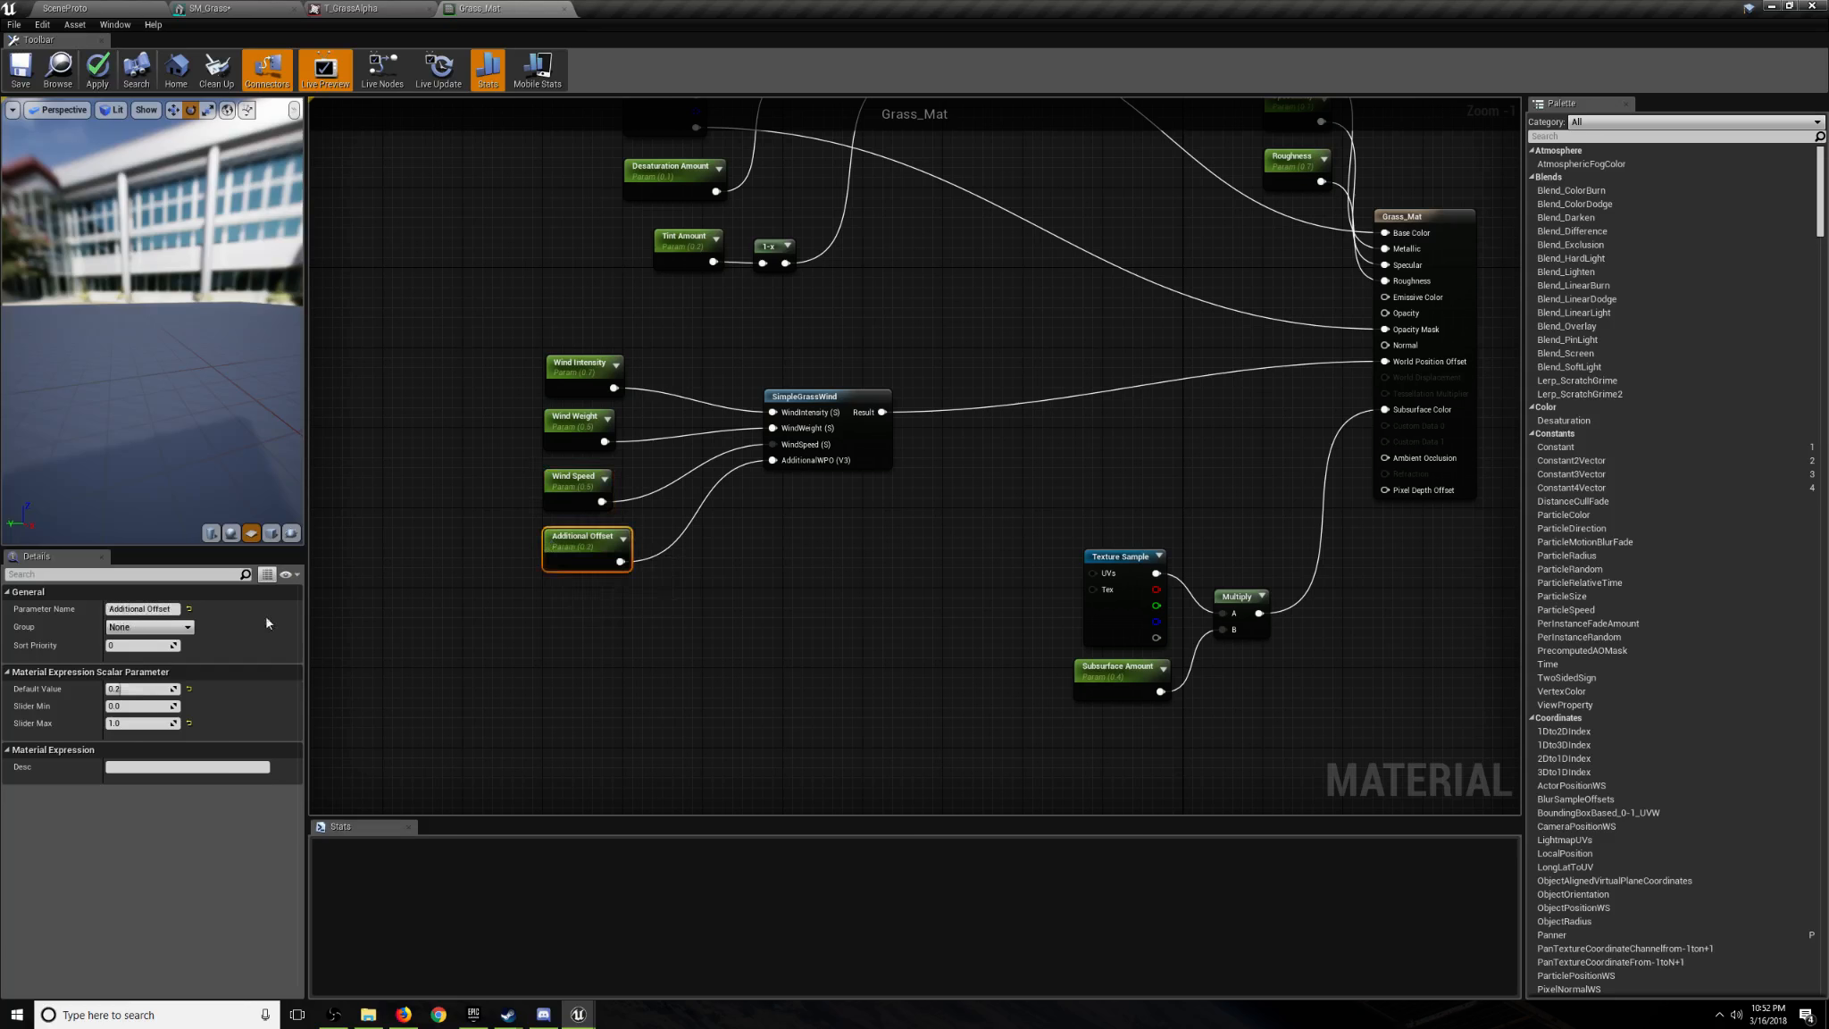
left_click(115, 669)
left_click(375, 518)
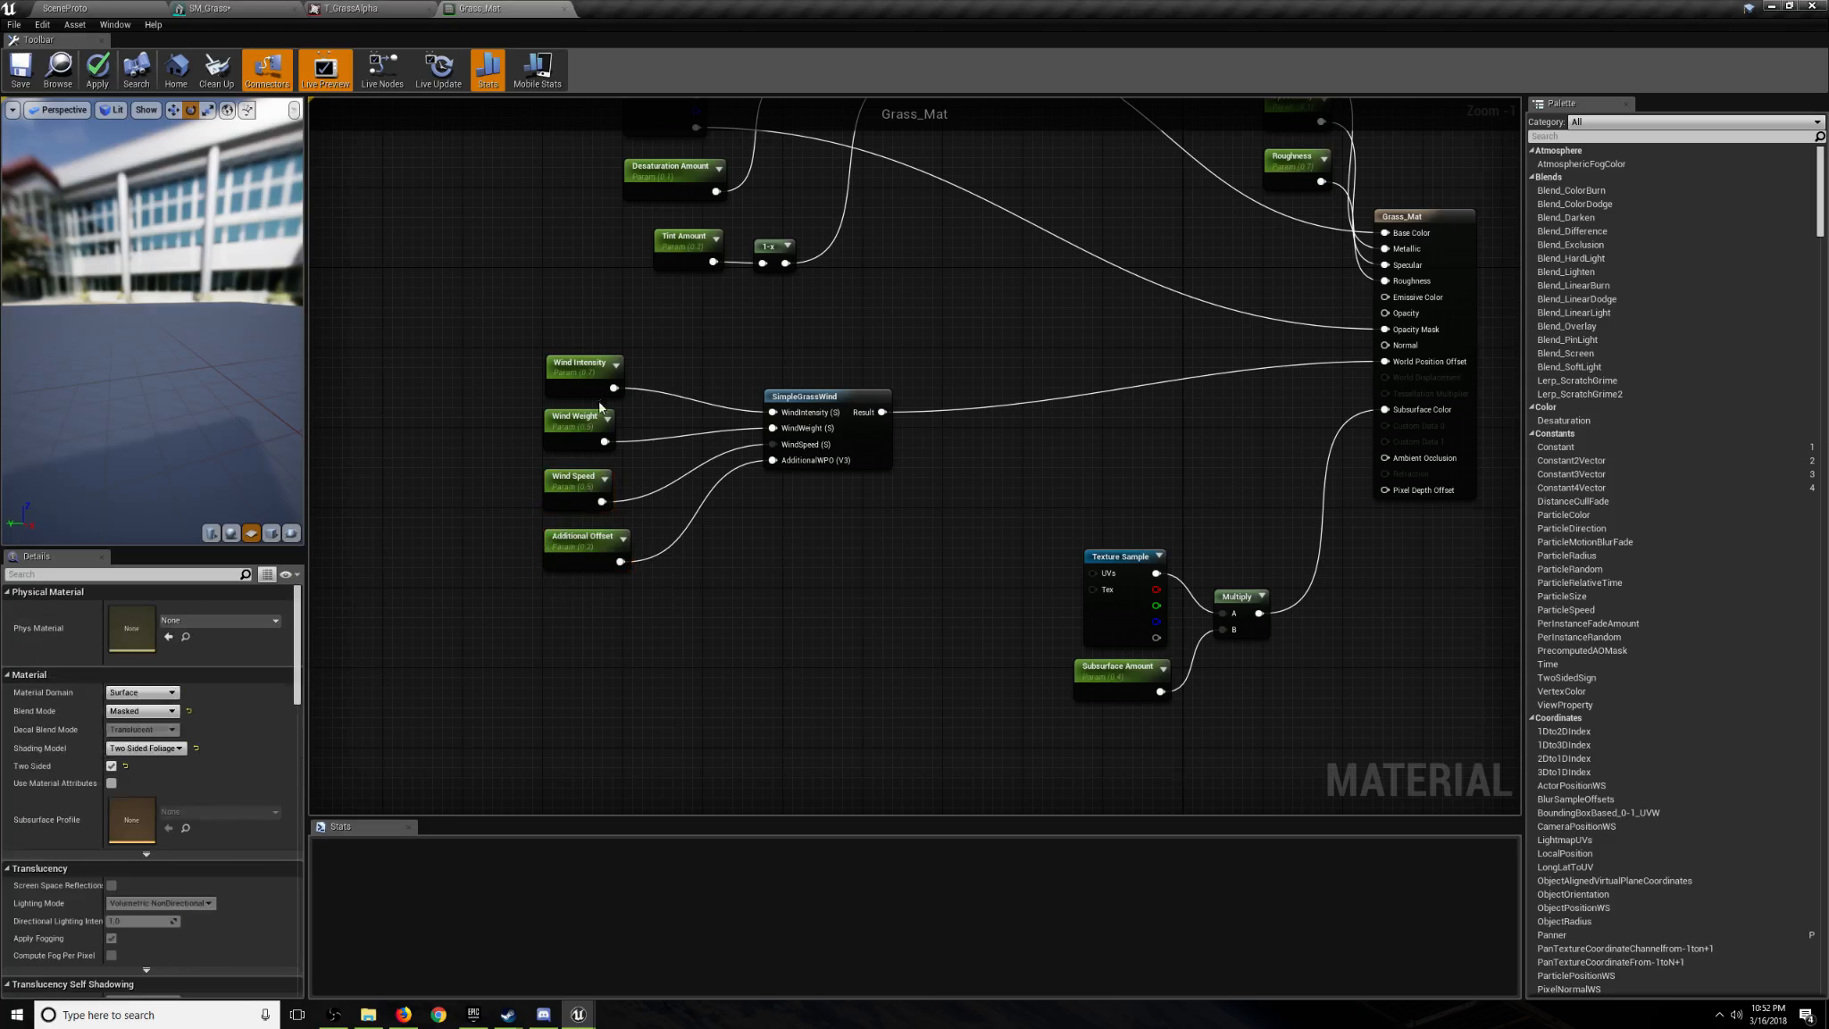
Check that Wind Weight, Wind Speed and Additional Offset are each assigned to the Wind group.
left_click(576, 418)
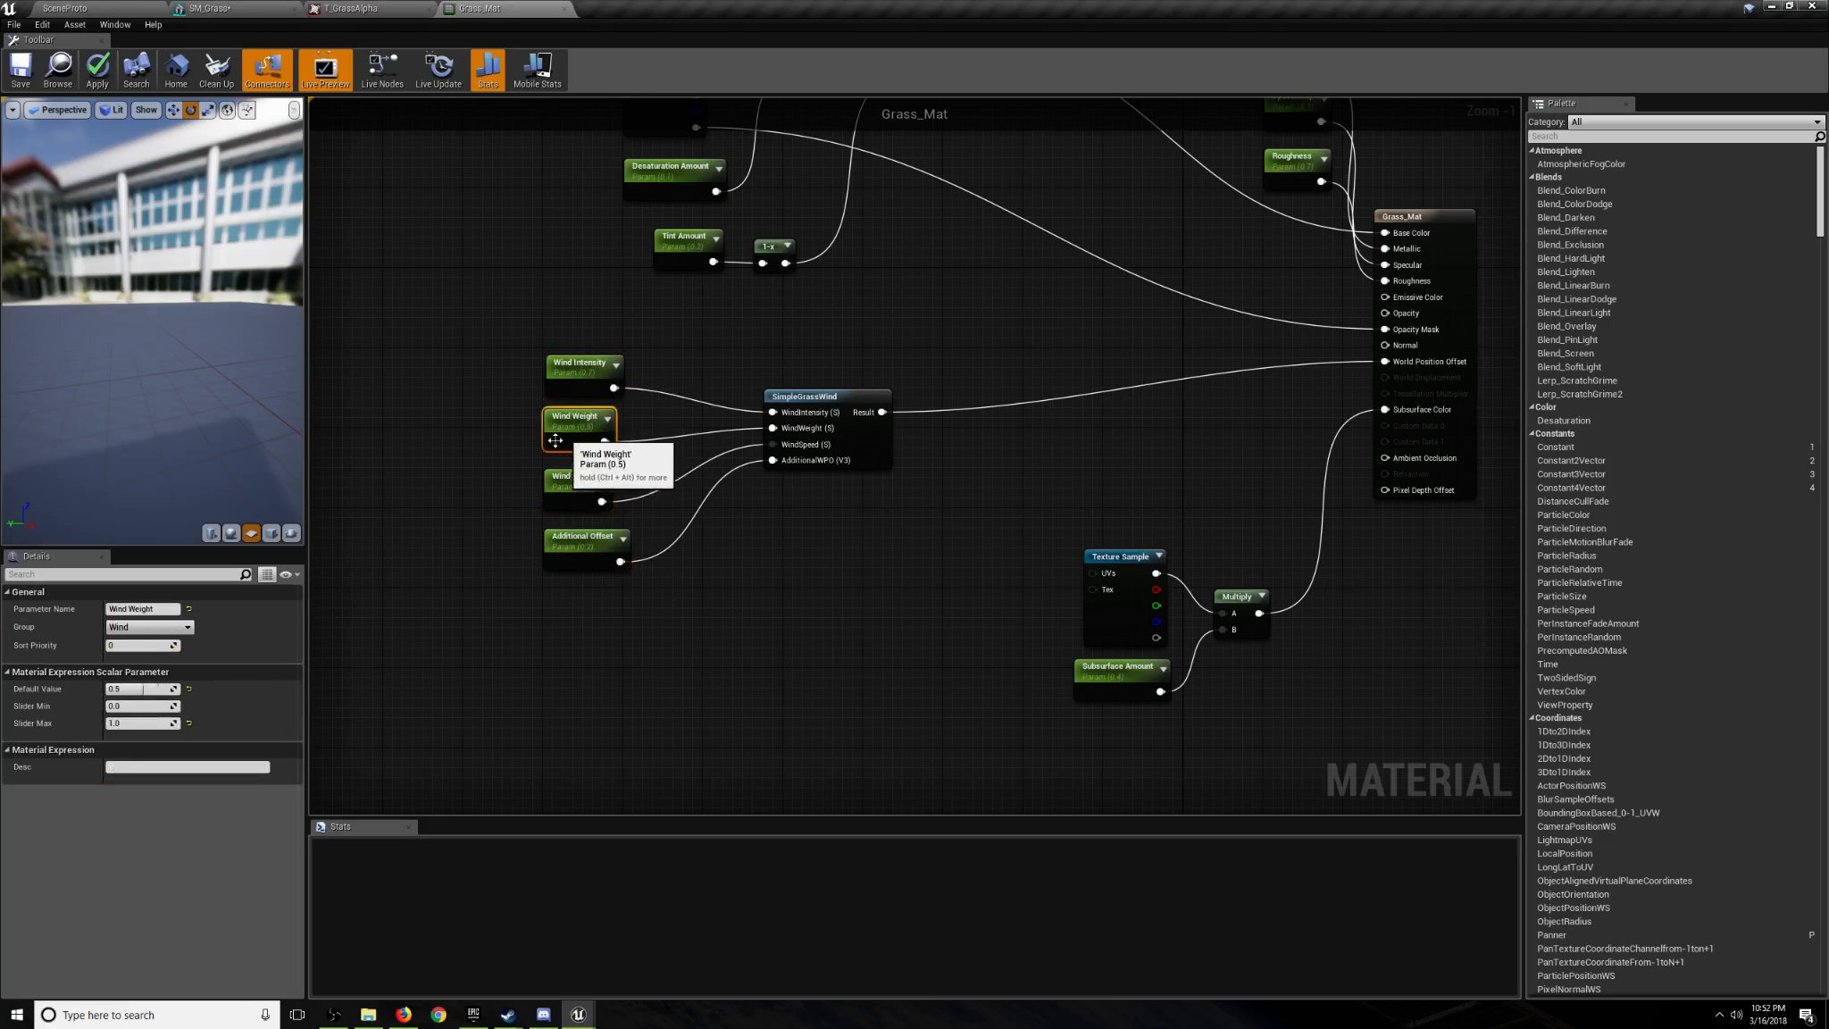
left_click(425, 629)
left_click(578, 498)
left_click(433, 616)
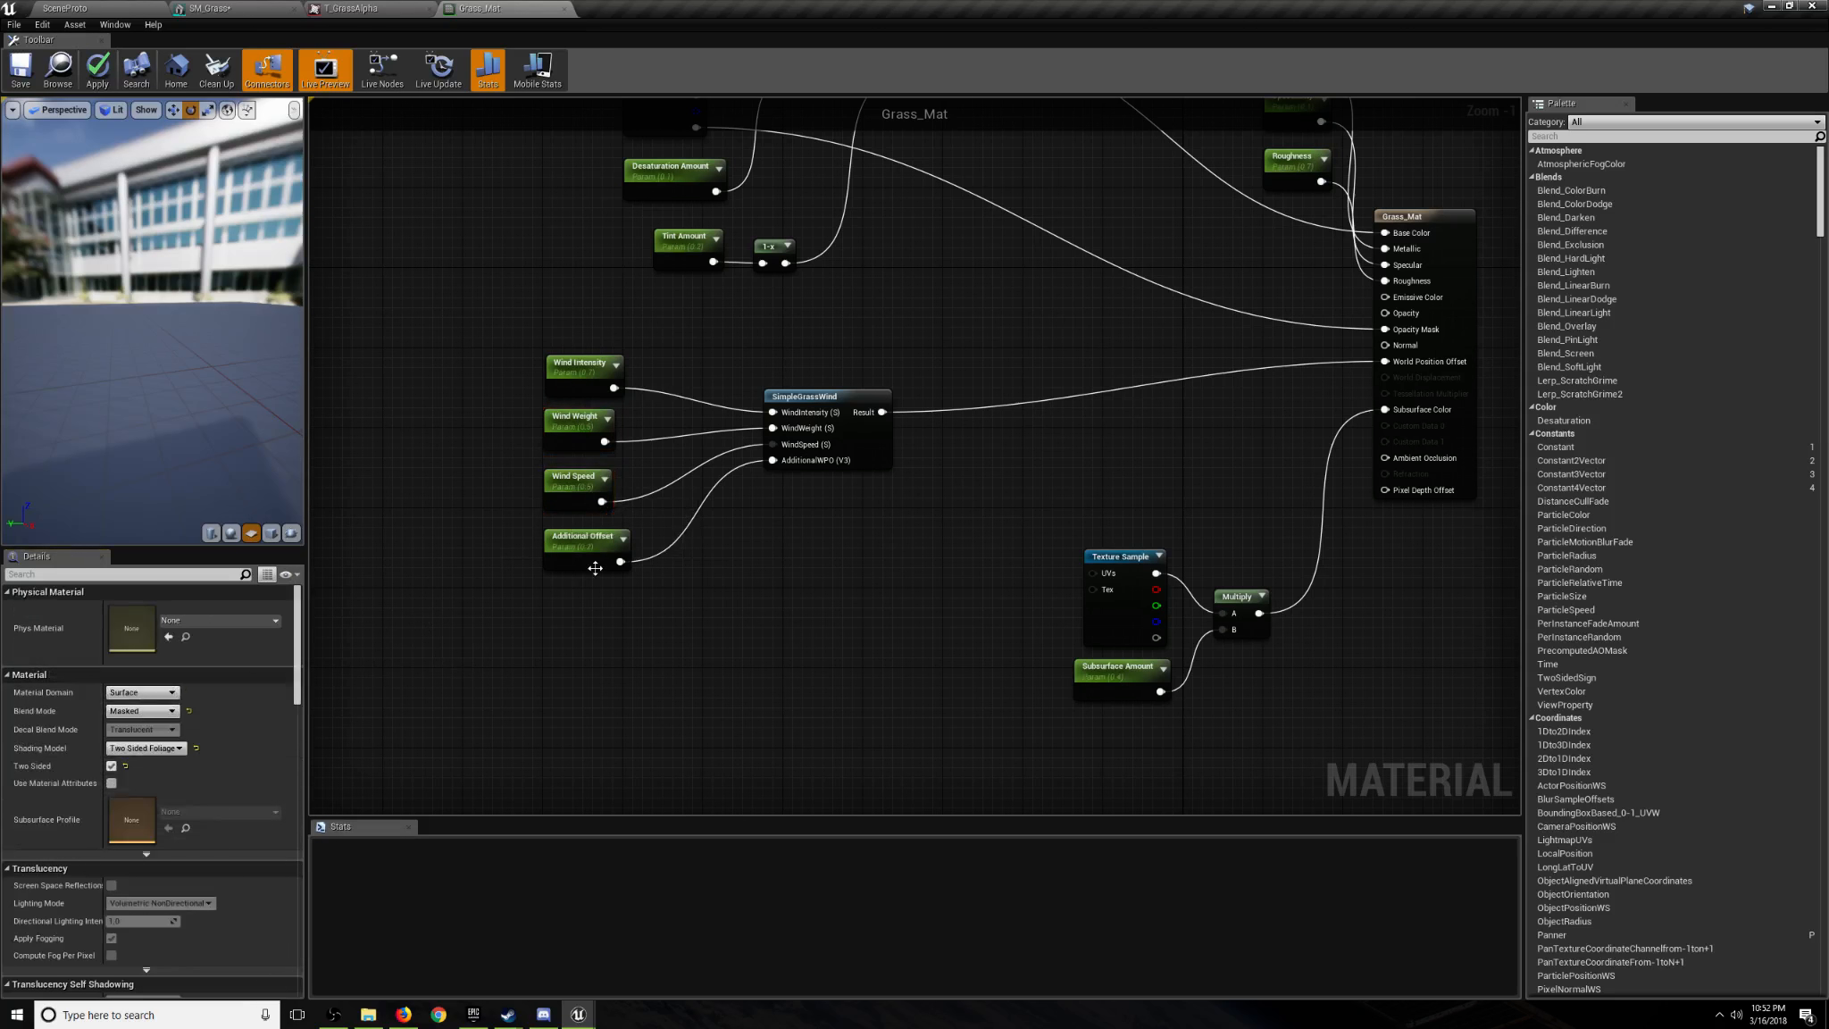
left_click(593, 565)
left_click(152, 645)
left_click(404, 536)
Review the group assignments of the Tint, Desaturation Amount and Tint Amount parameters.
right_click_drag(469, 290, 404, 575)
left_click(579, 266)
left_click(566, 476)
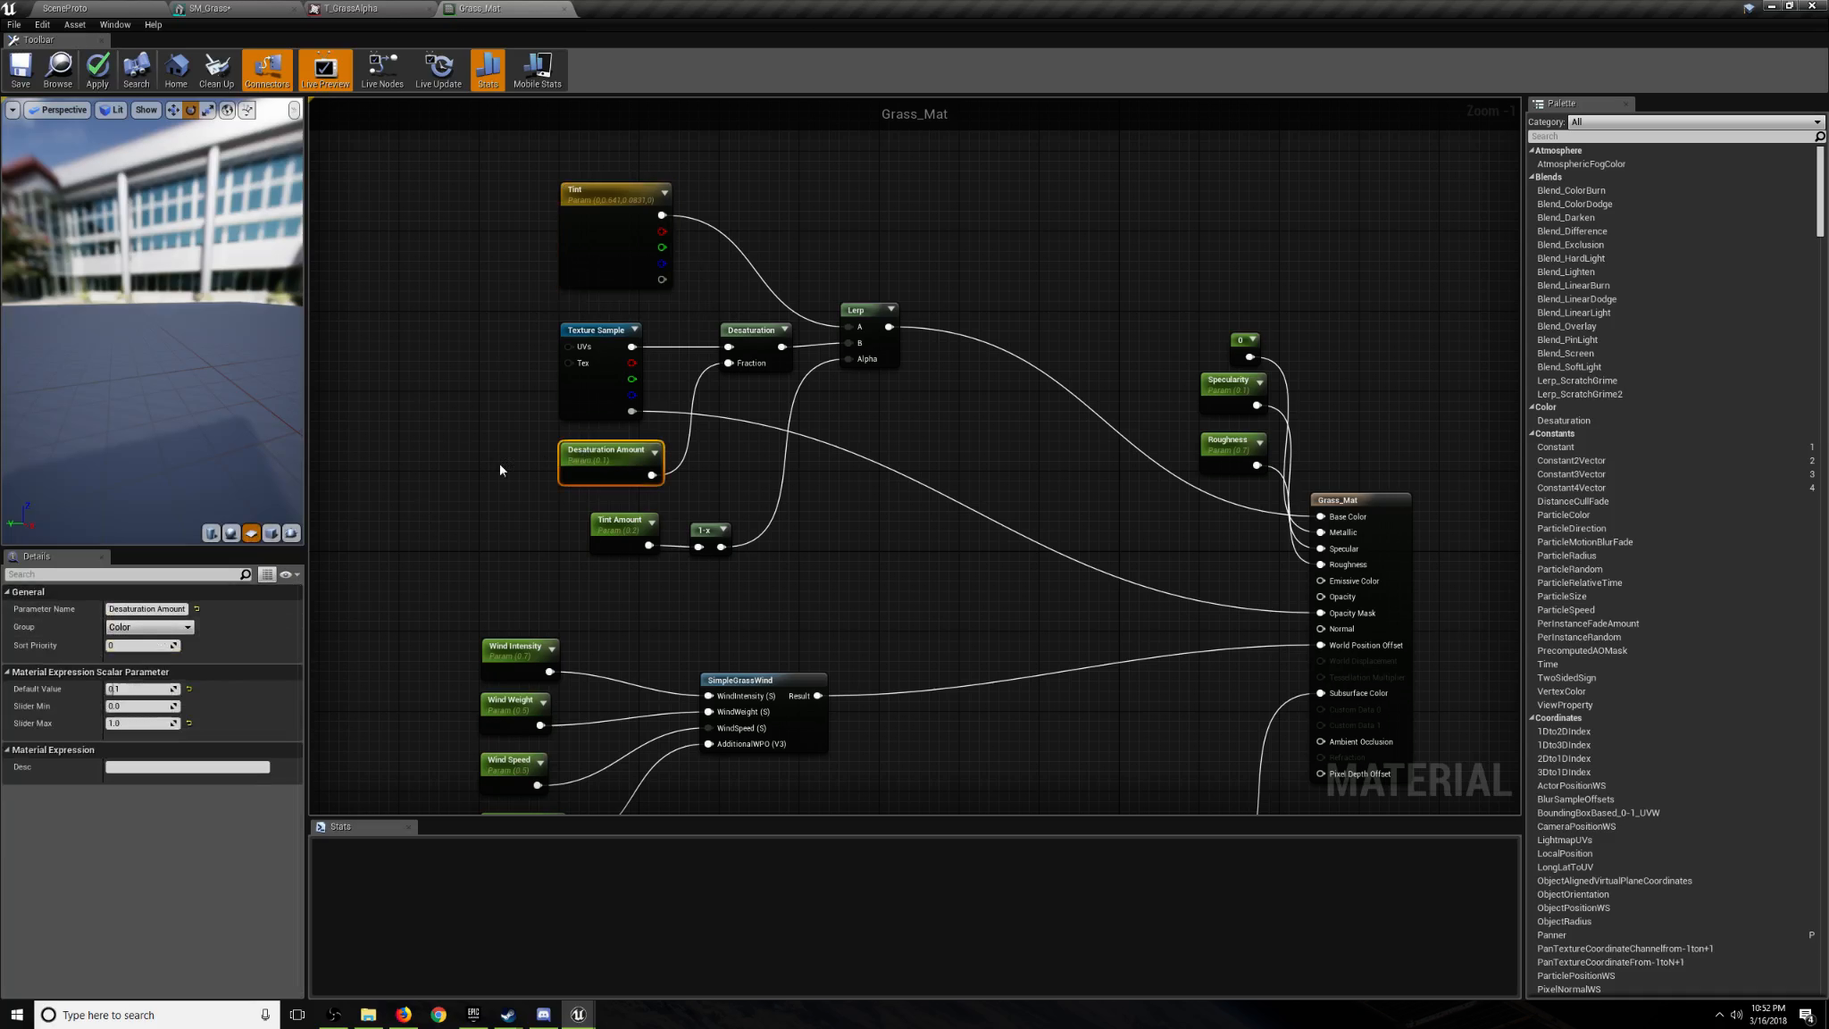
left_click(466, 569)
left_click(623, 536)
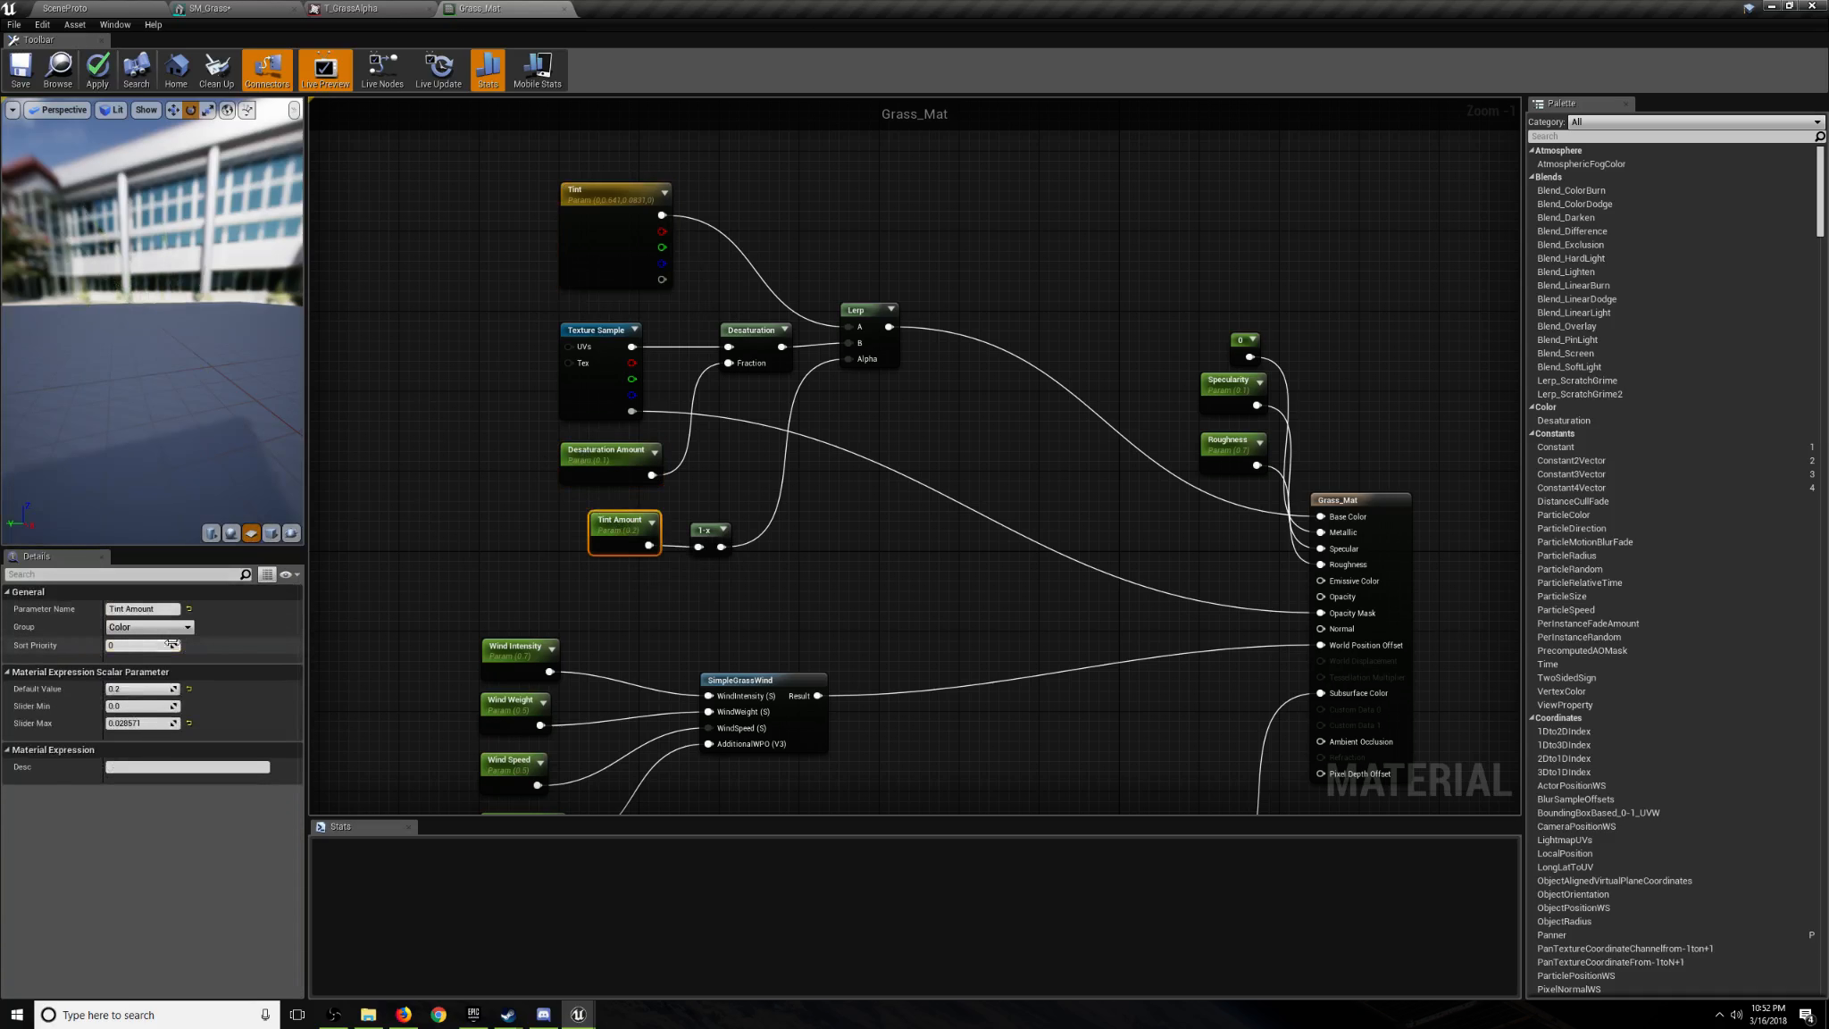
left_click(400, 626)
Review the group assignments of the Subsurface Amount, Specularity and Roughness parameters.
right_click_drag(980, 581, 707, 536)
right_click_drag(815, 518, 729, 321)
left_click(711, 728)
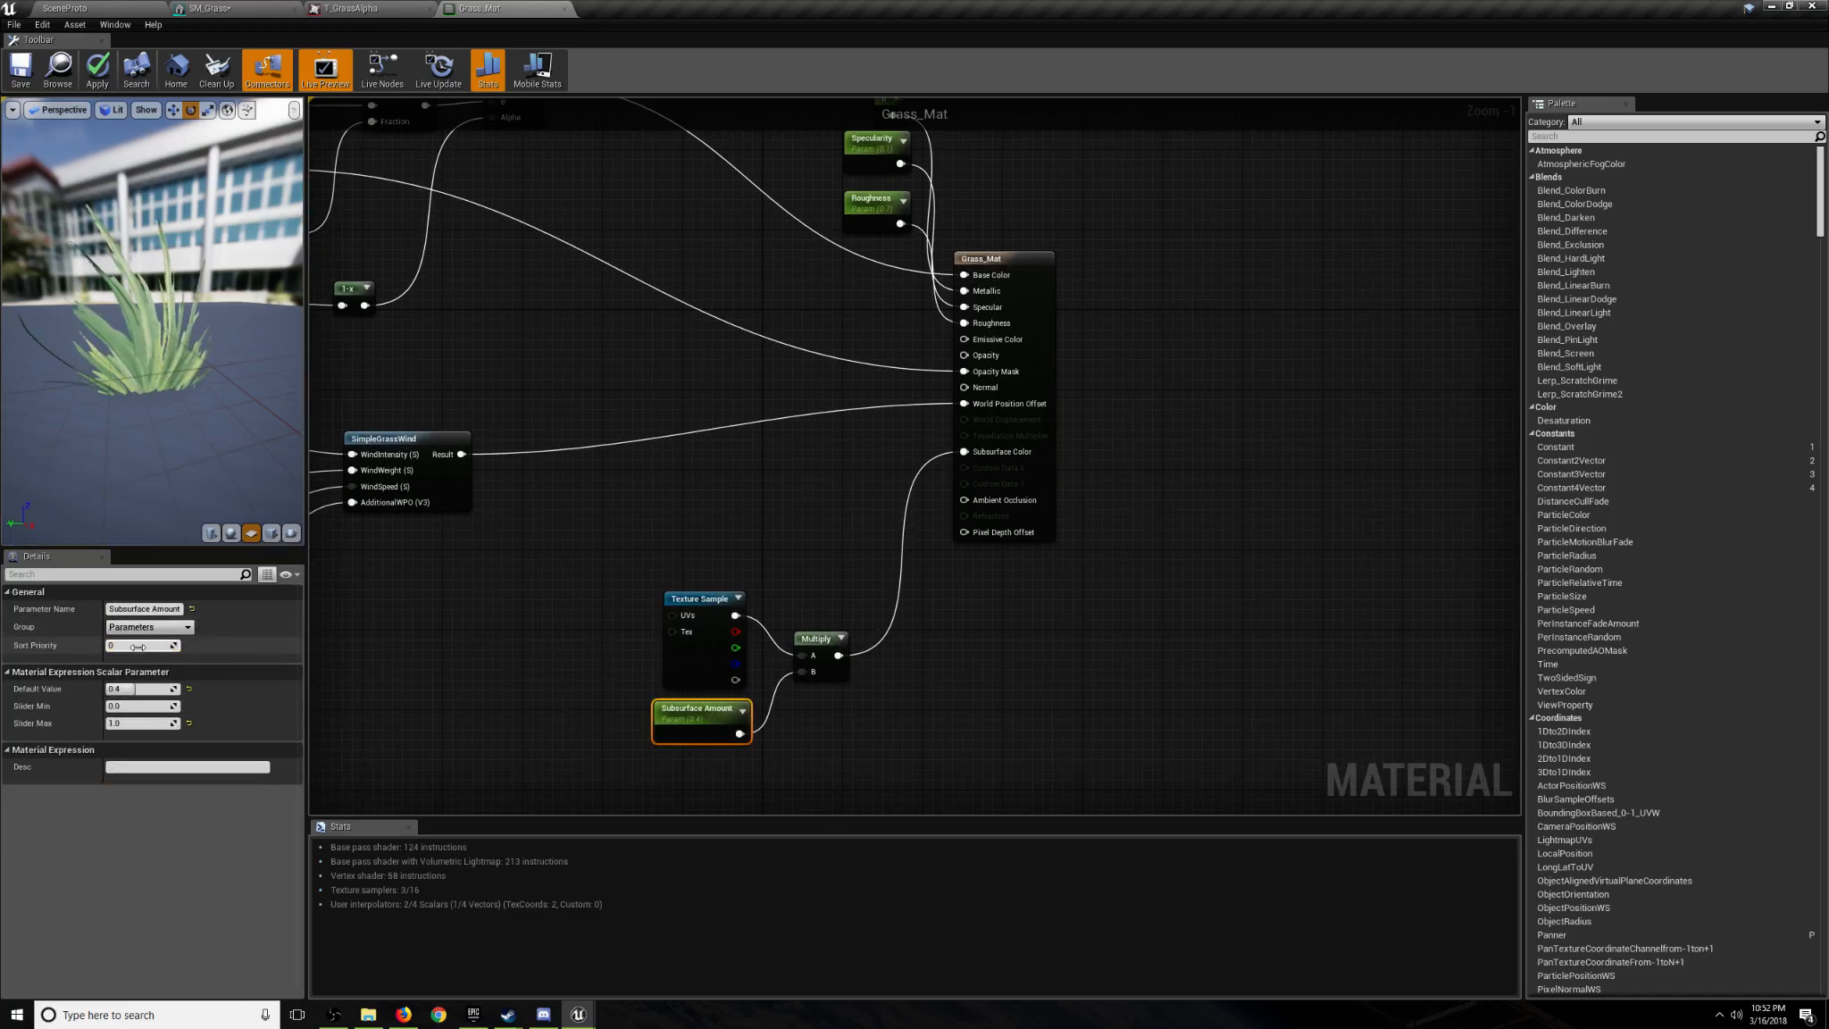
right_click_drag(437, 341, 515, 368)
right_click_drag(900, 214, 760, 381)
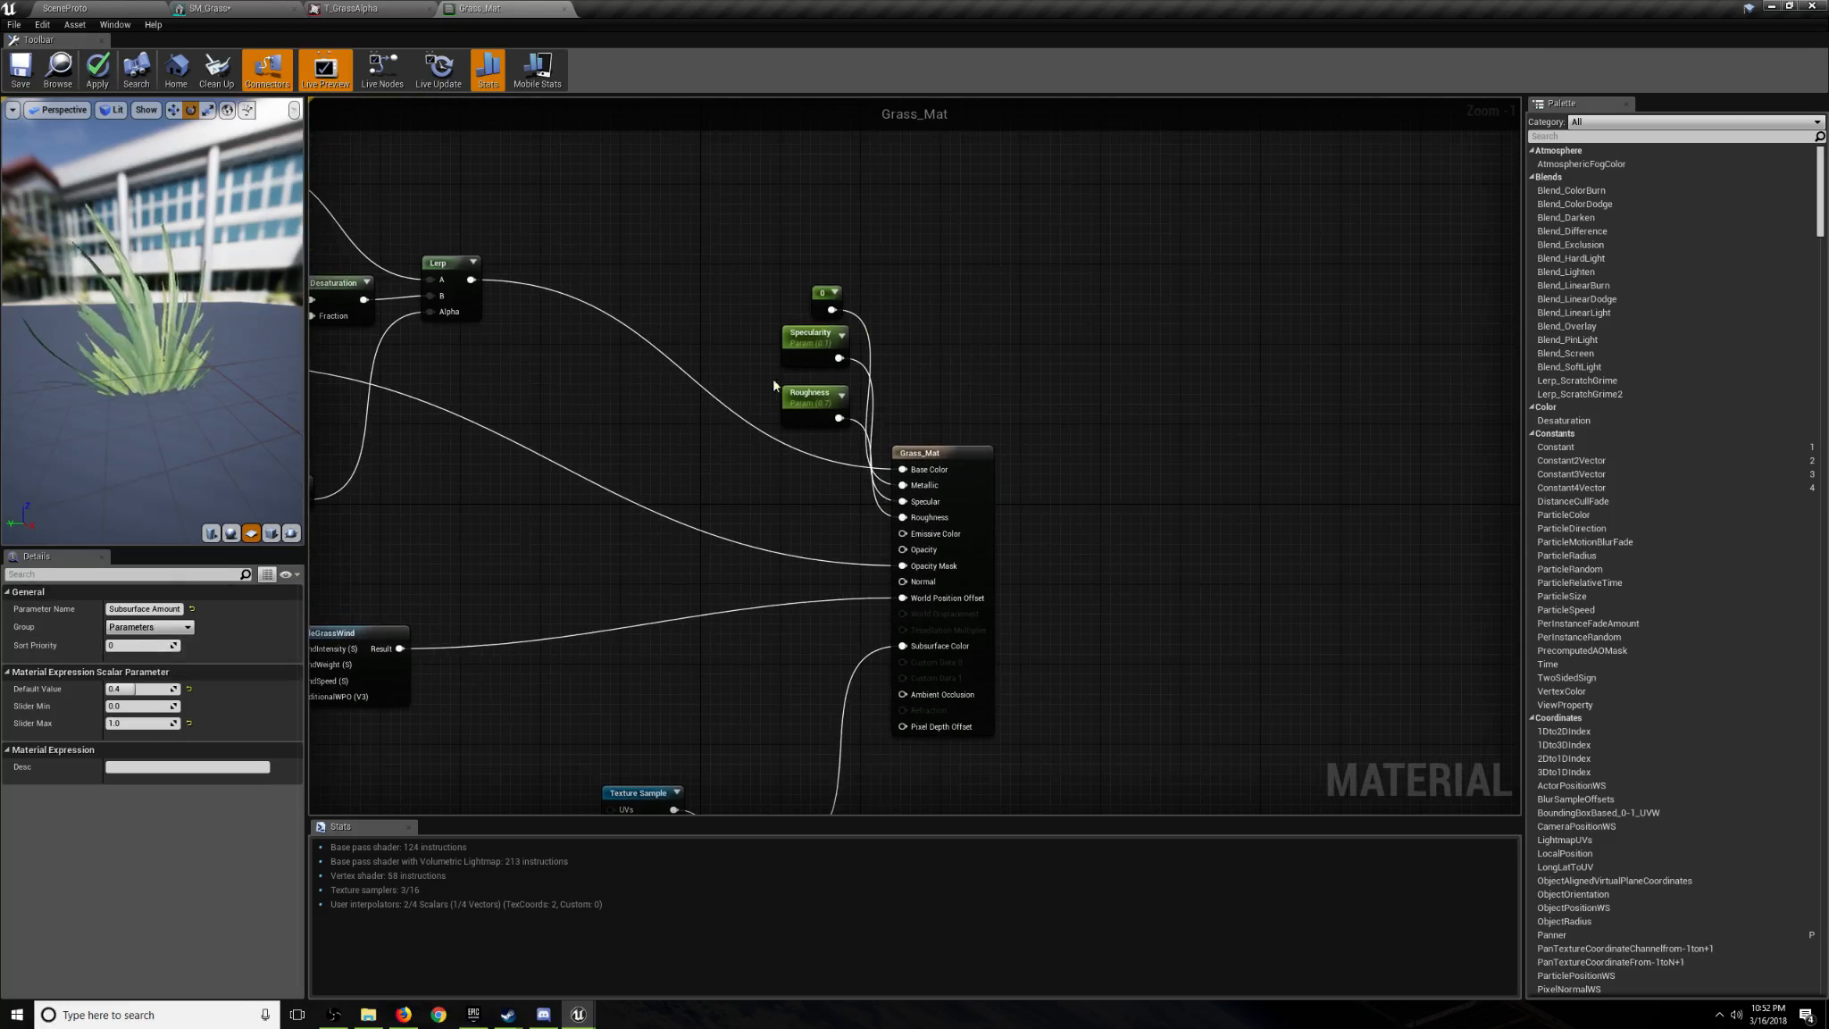
left_click(793, 353)
left_click(547, 540)
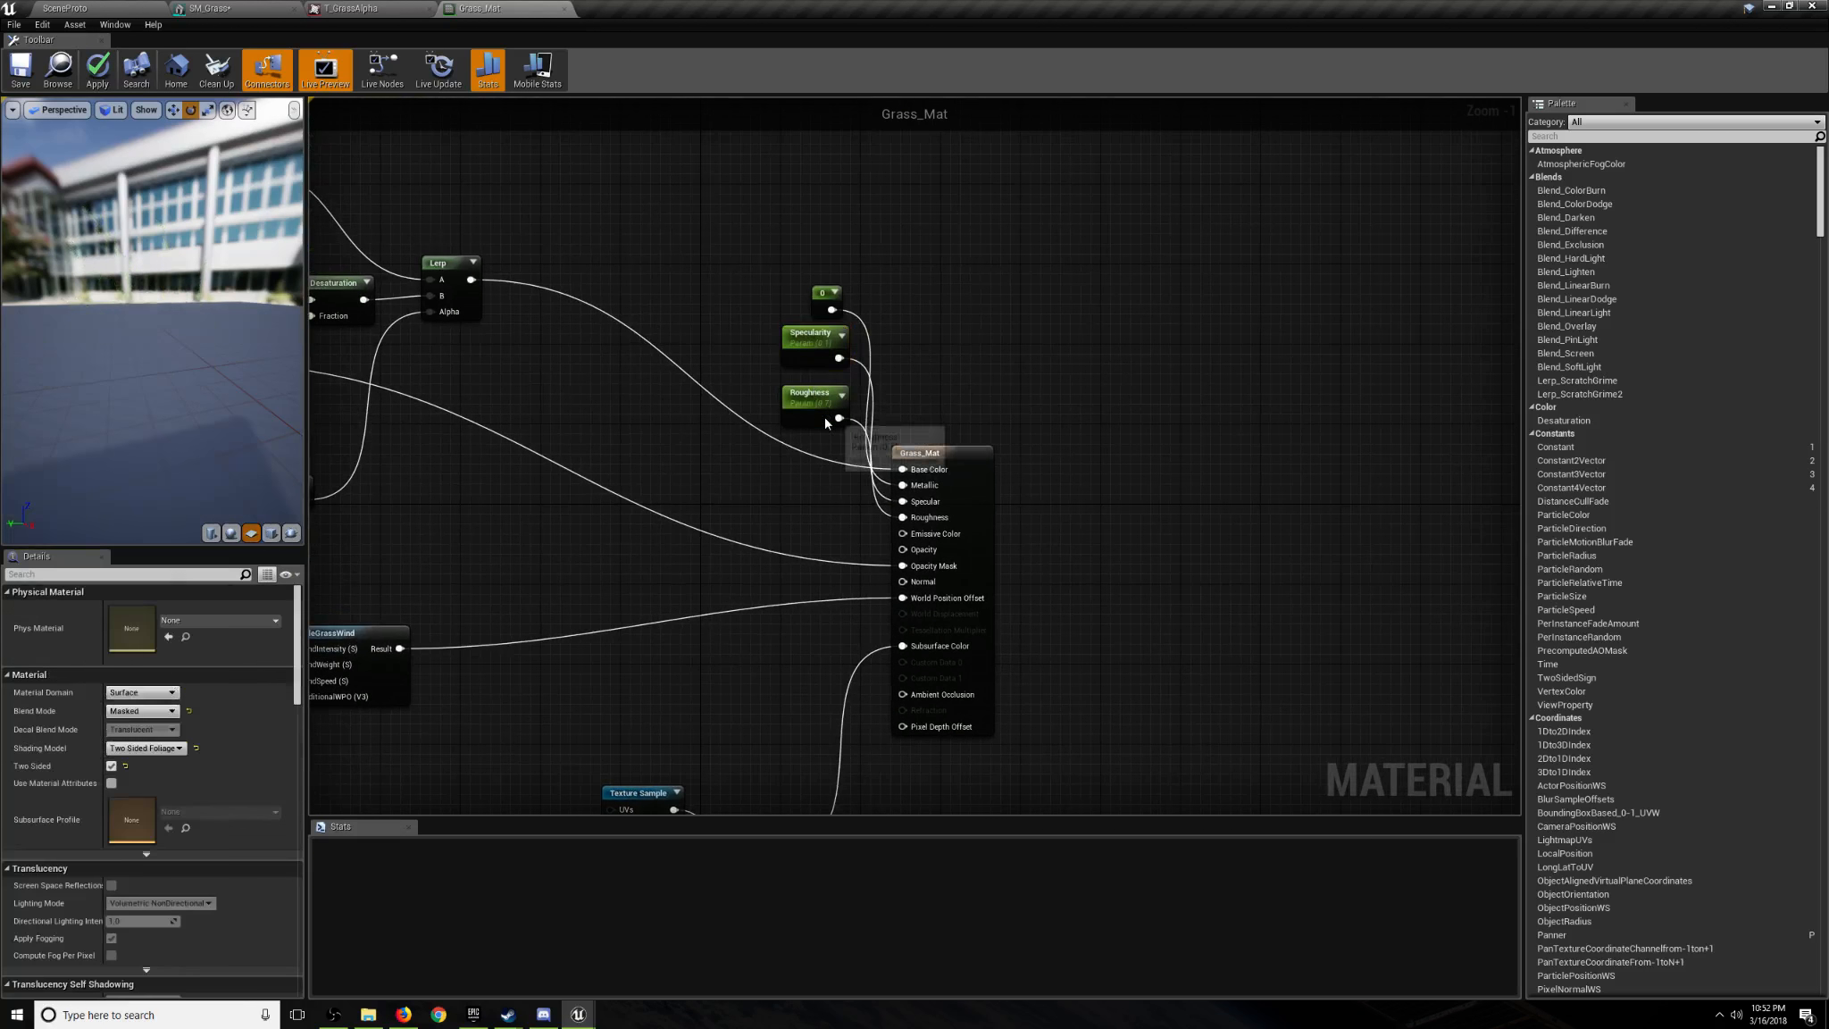
left_click(810, 394)
left_click(512, 551)
Add a LinearGradient node in the empty graph area beside the Tint Amount and wind parameters.
scroll(820, 397, "down", 2)
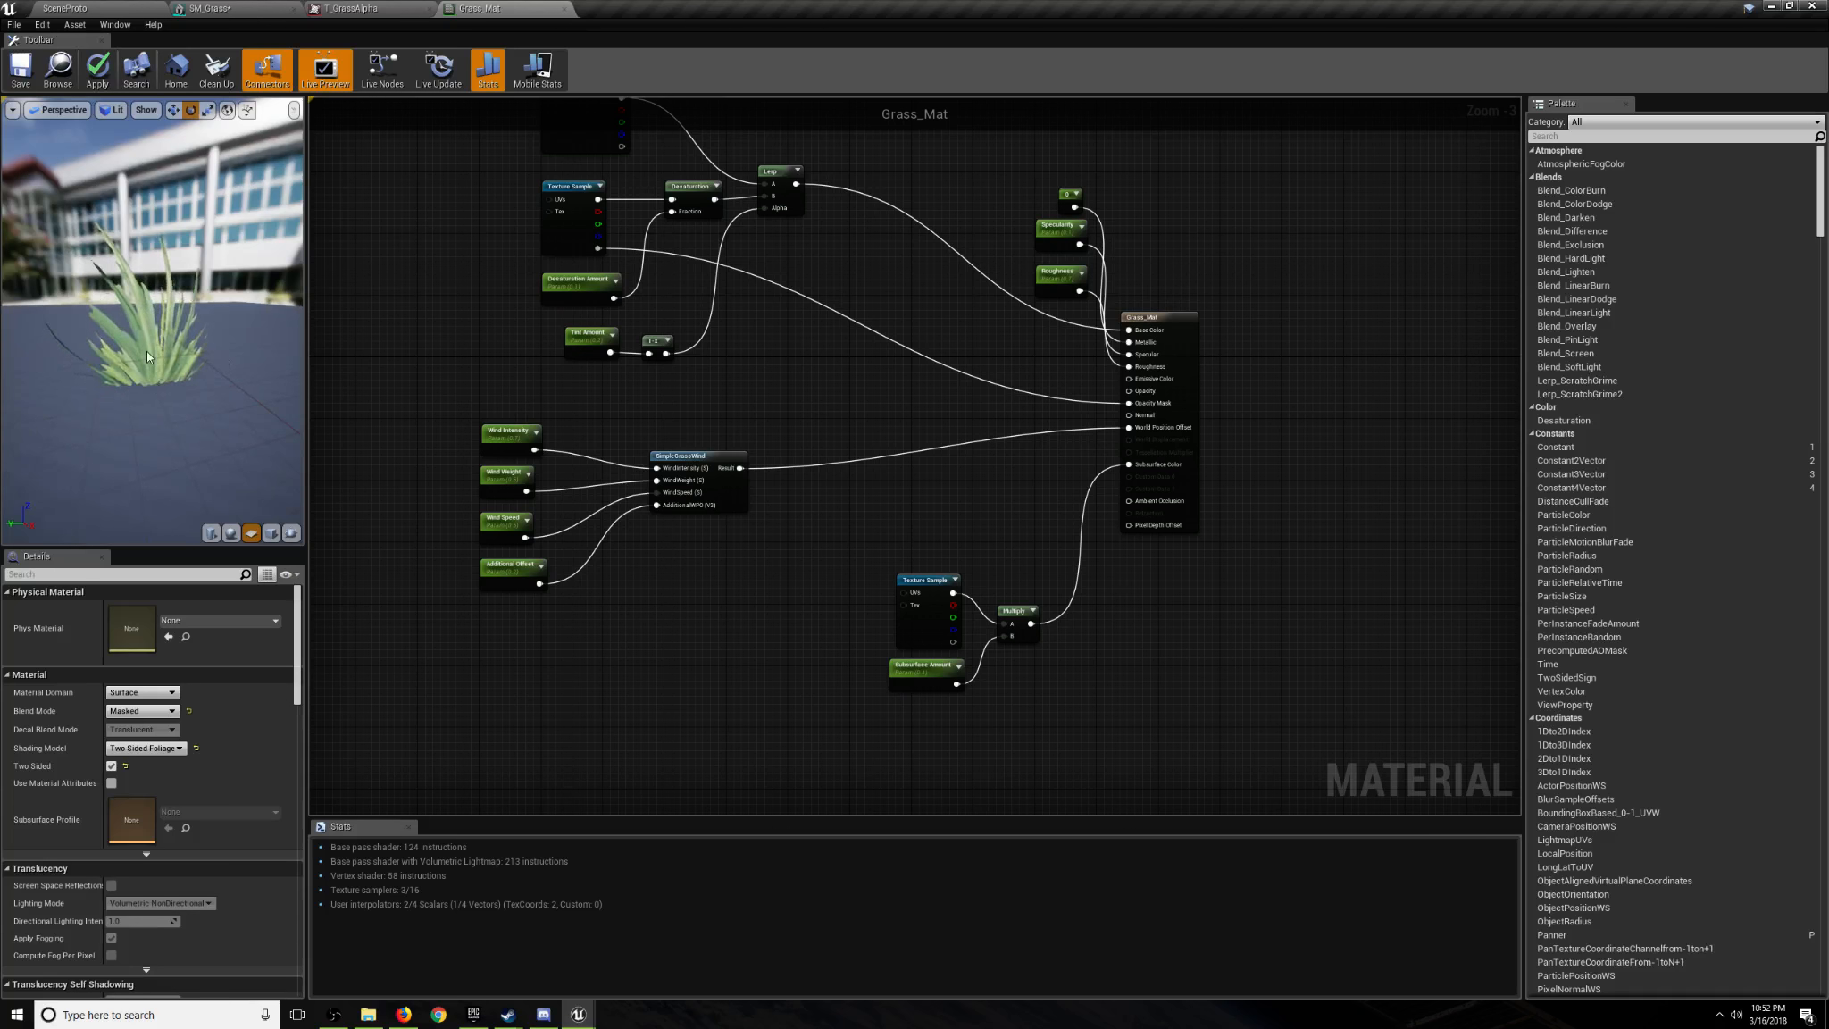
right_click_drag(388, 576, 406, 604)
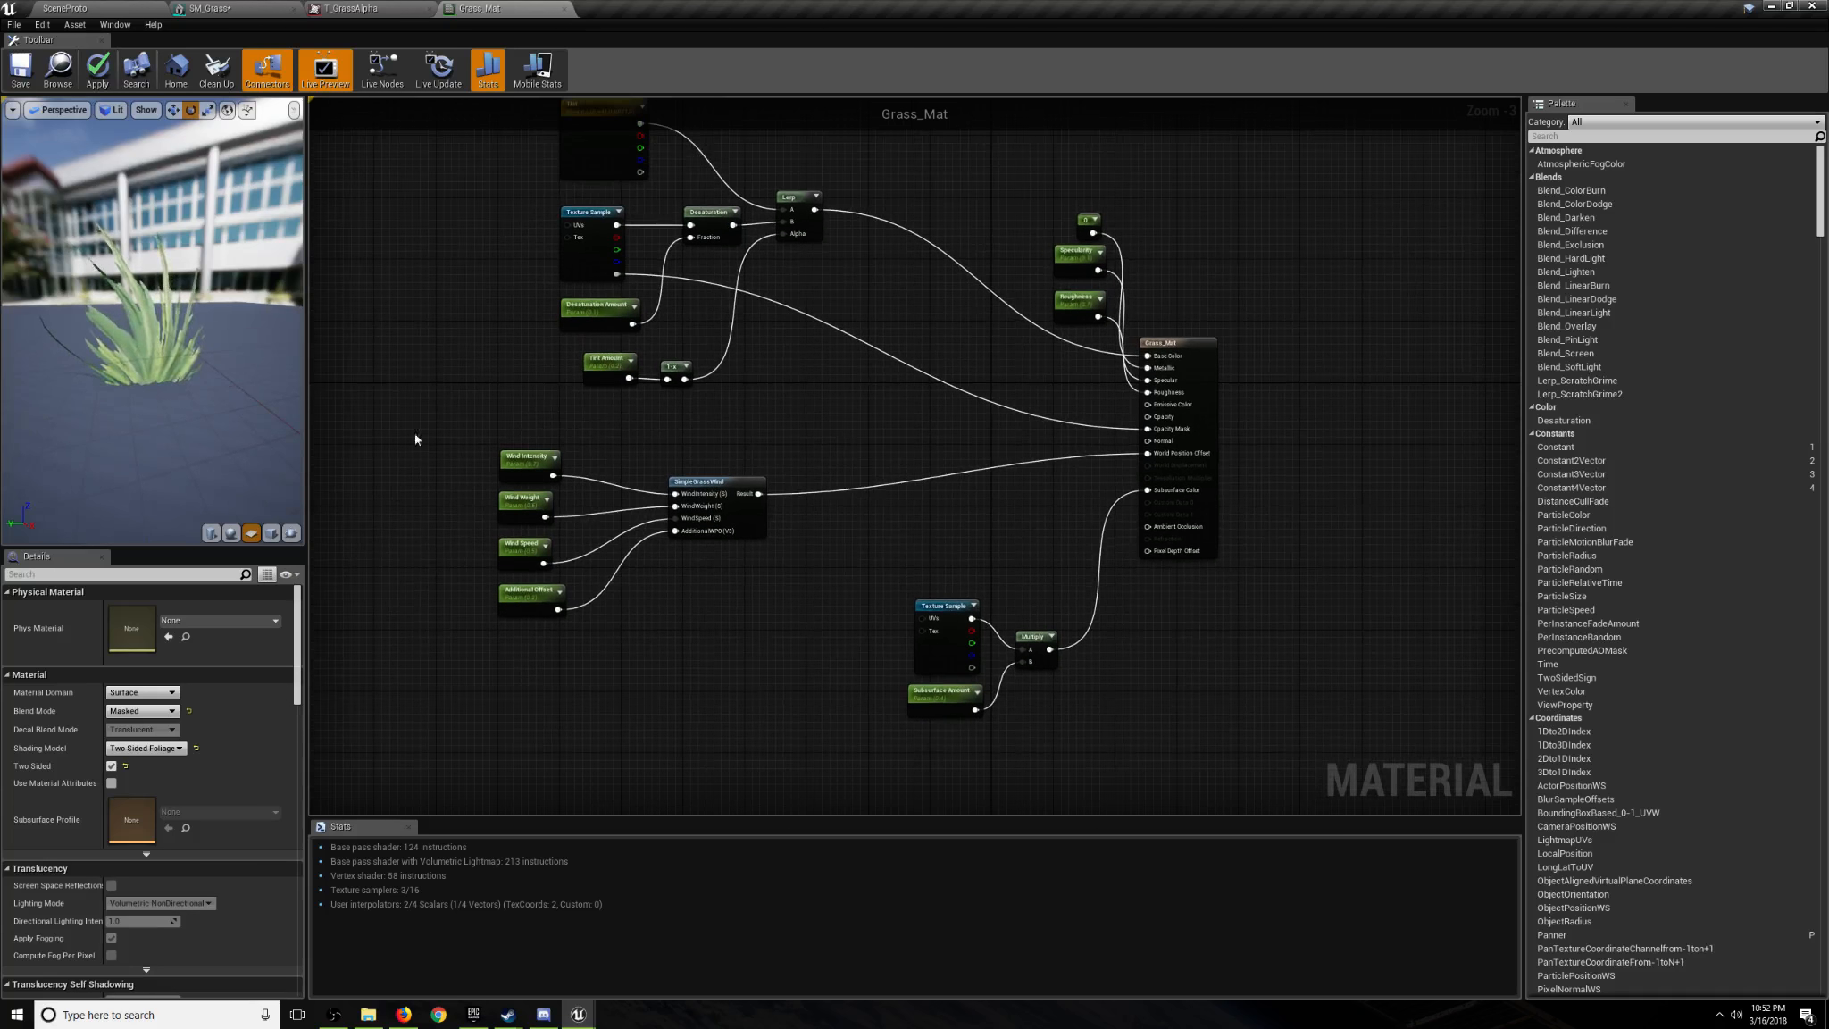
right_click(376, 371)
type("linear grad")
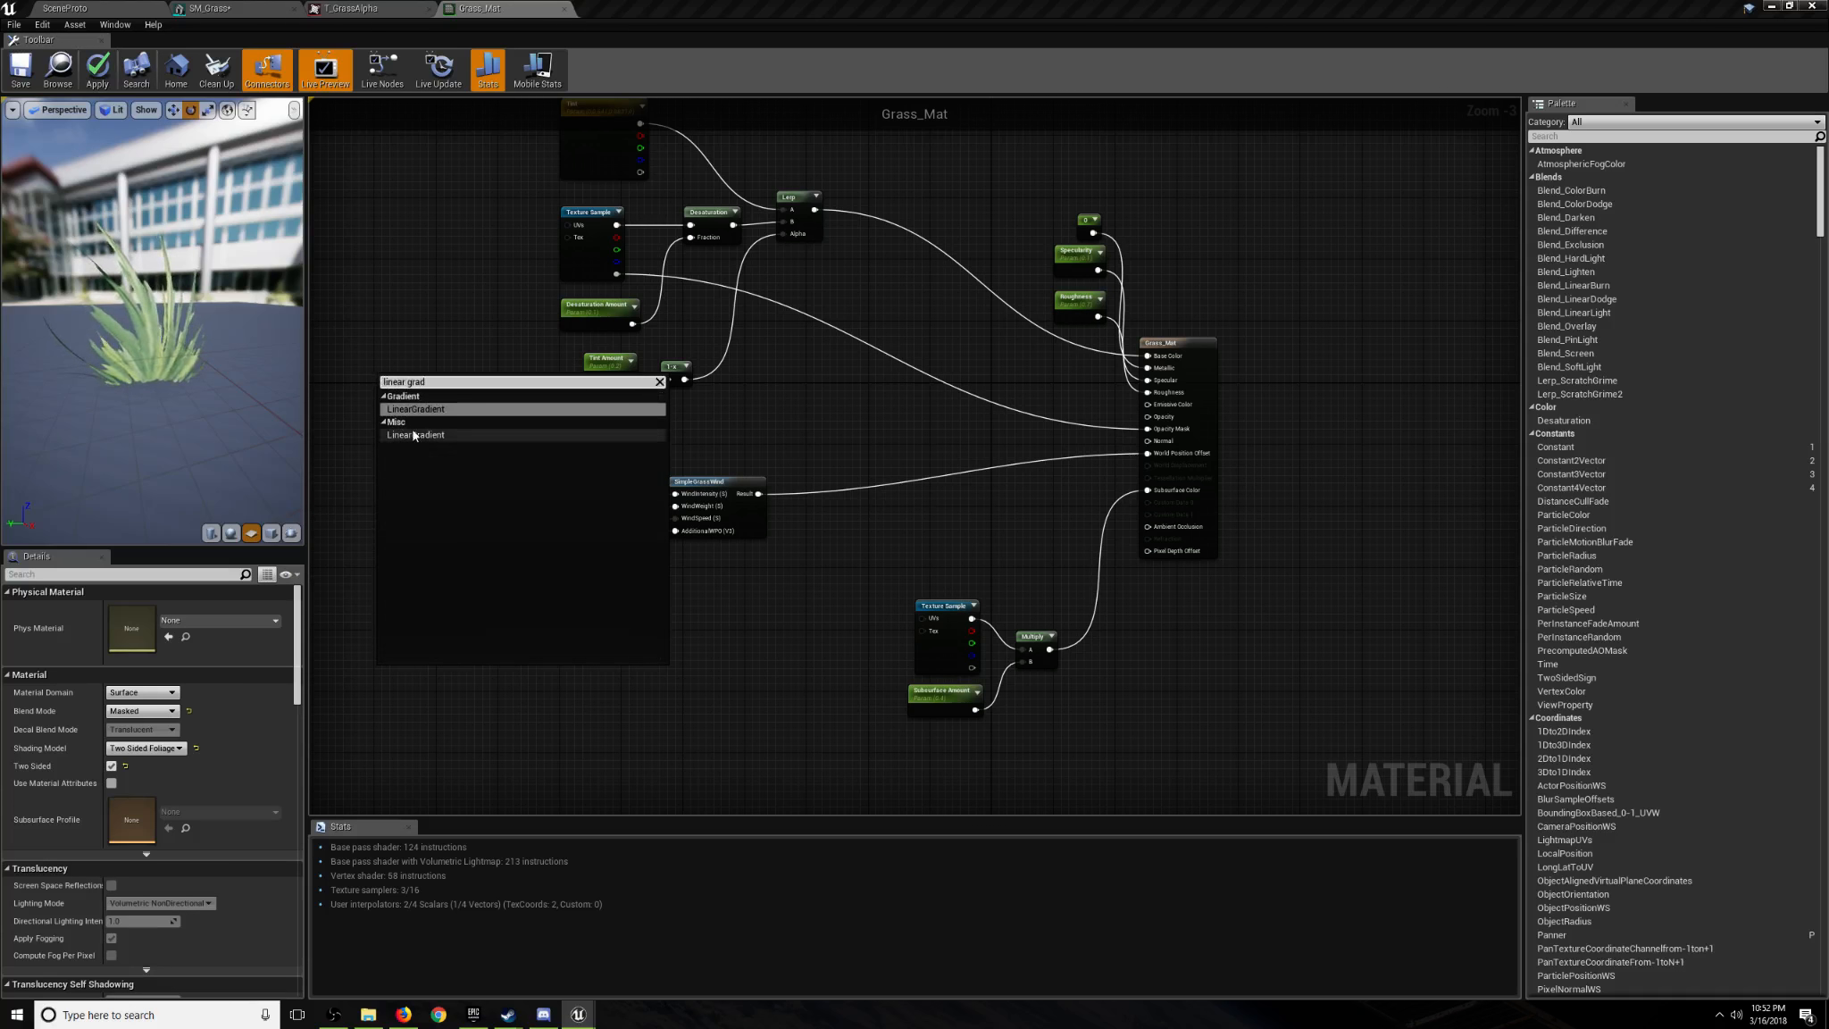
left_click(416, 435)
scroll(526, 420, "up", 3)
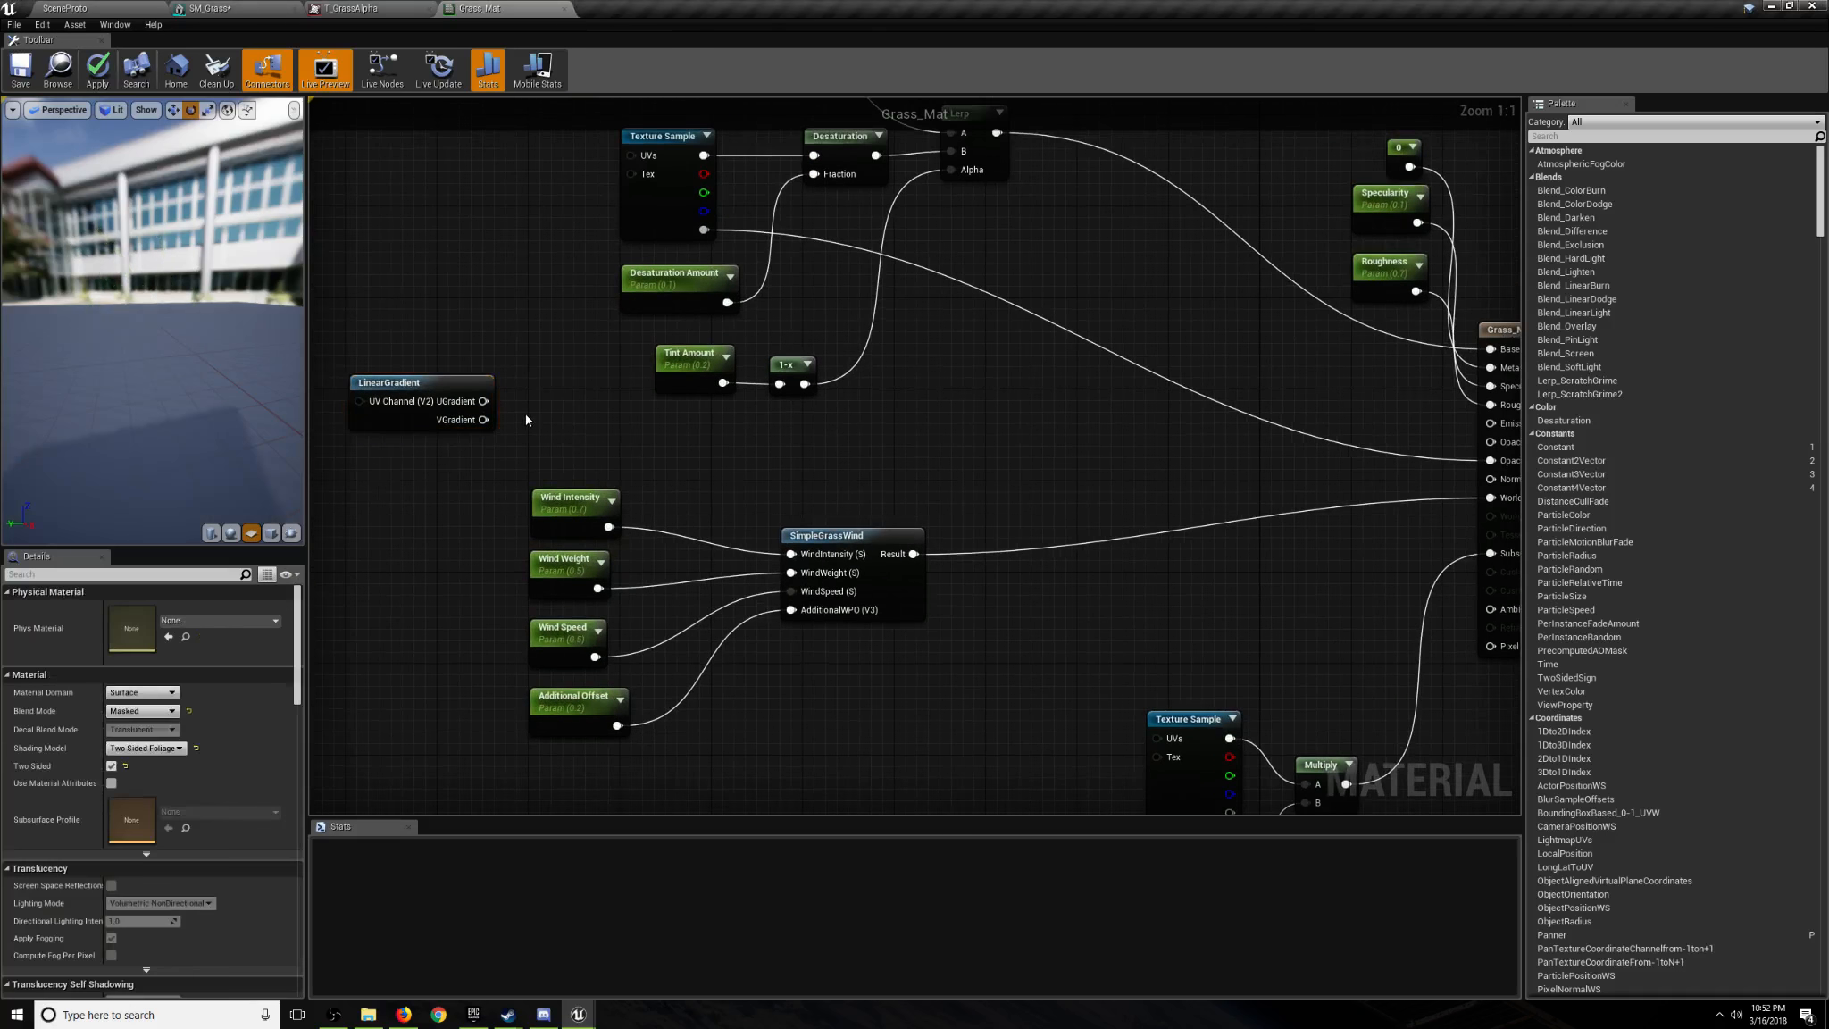
Add a Multiply node, feed LinearGradient's VGradient output into its A input, and expand the node's preview.
key("m")
left_click(539, 397)
right_click_drag(539, 399, 585, 397)
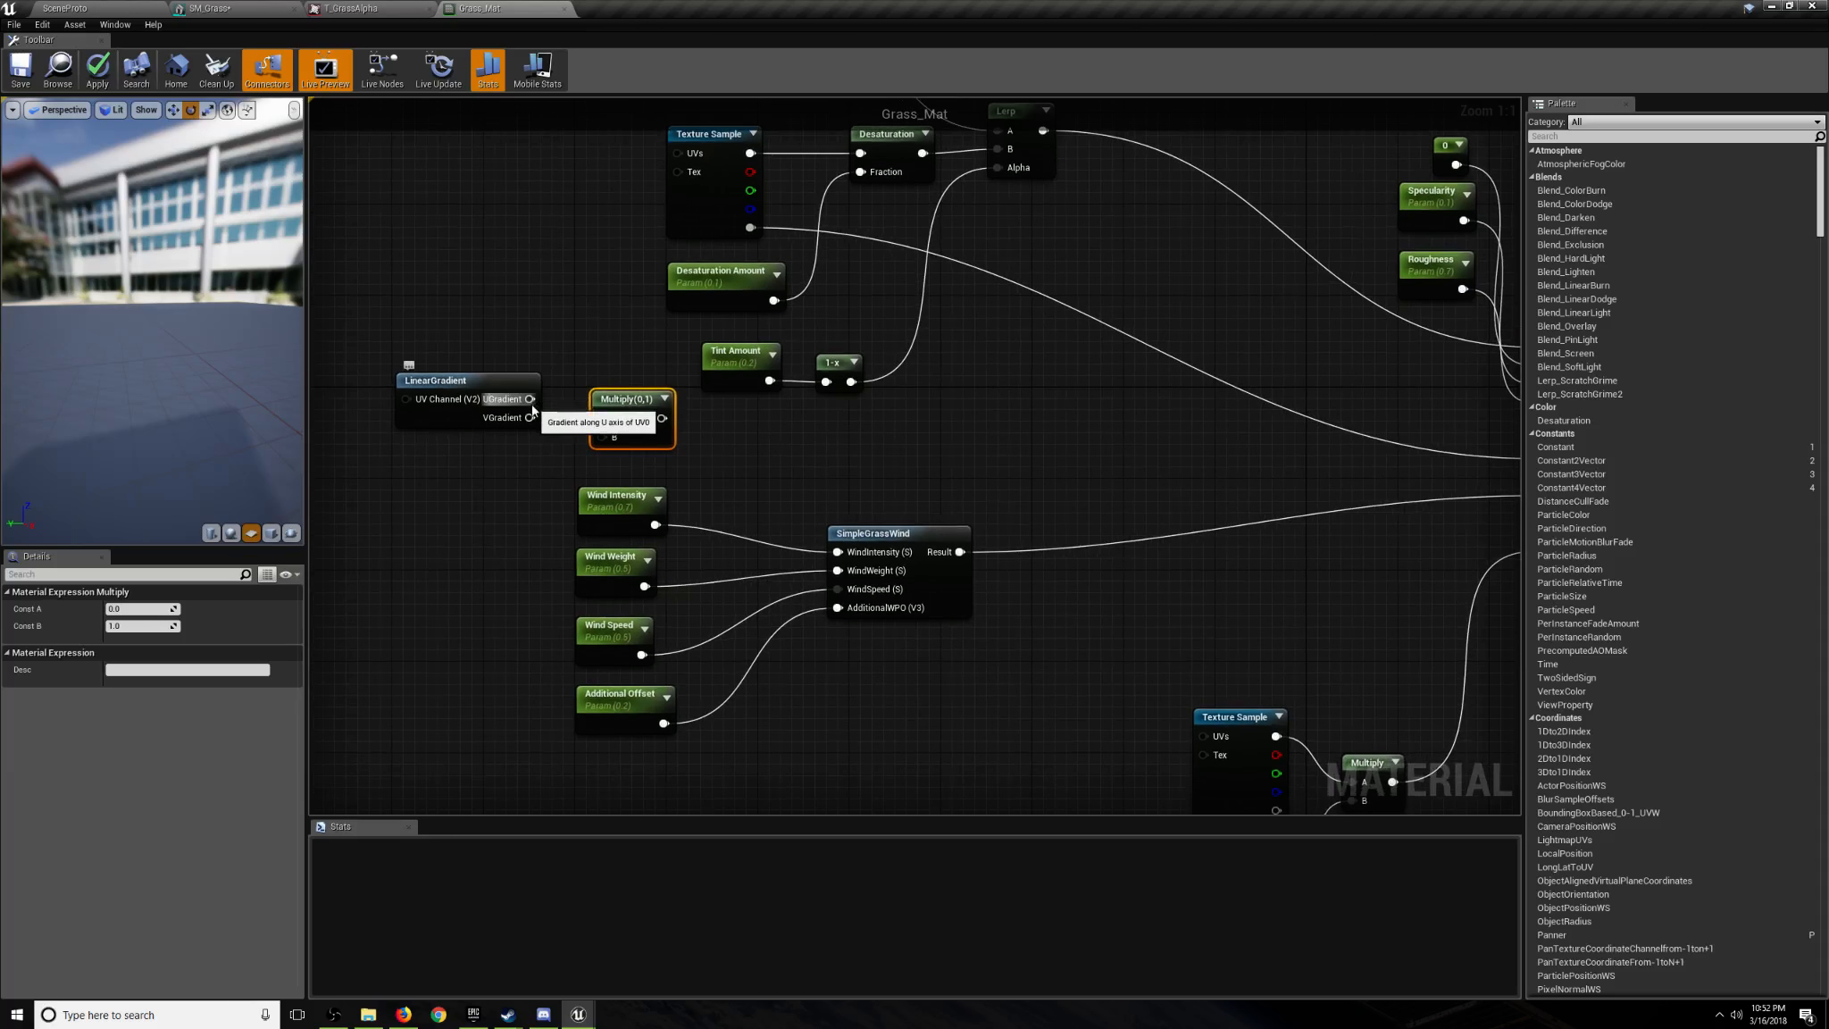
left_click_drag(532, 418, 612, 361)
left_click(522, 466)
left_click(664, 399)
left_click(486, 492)
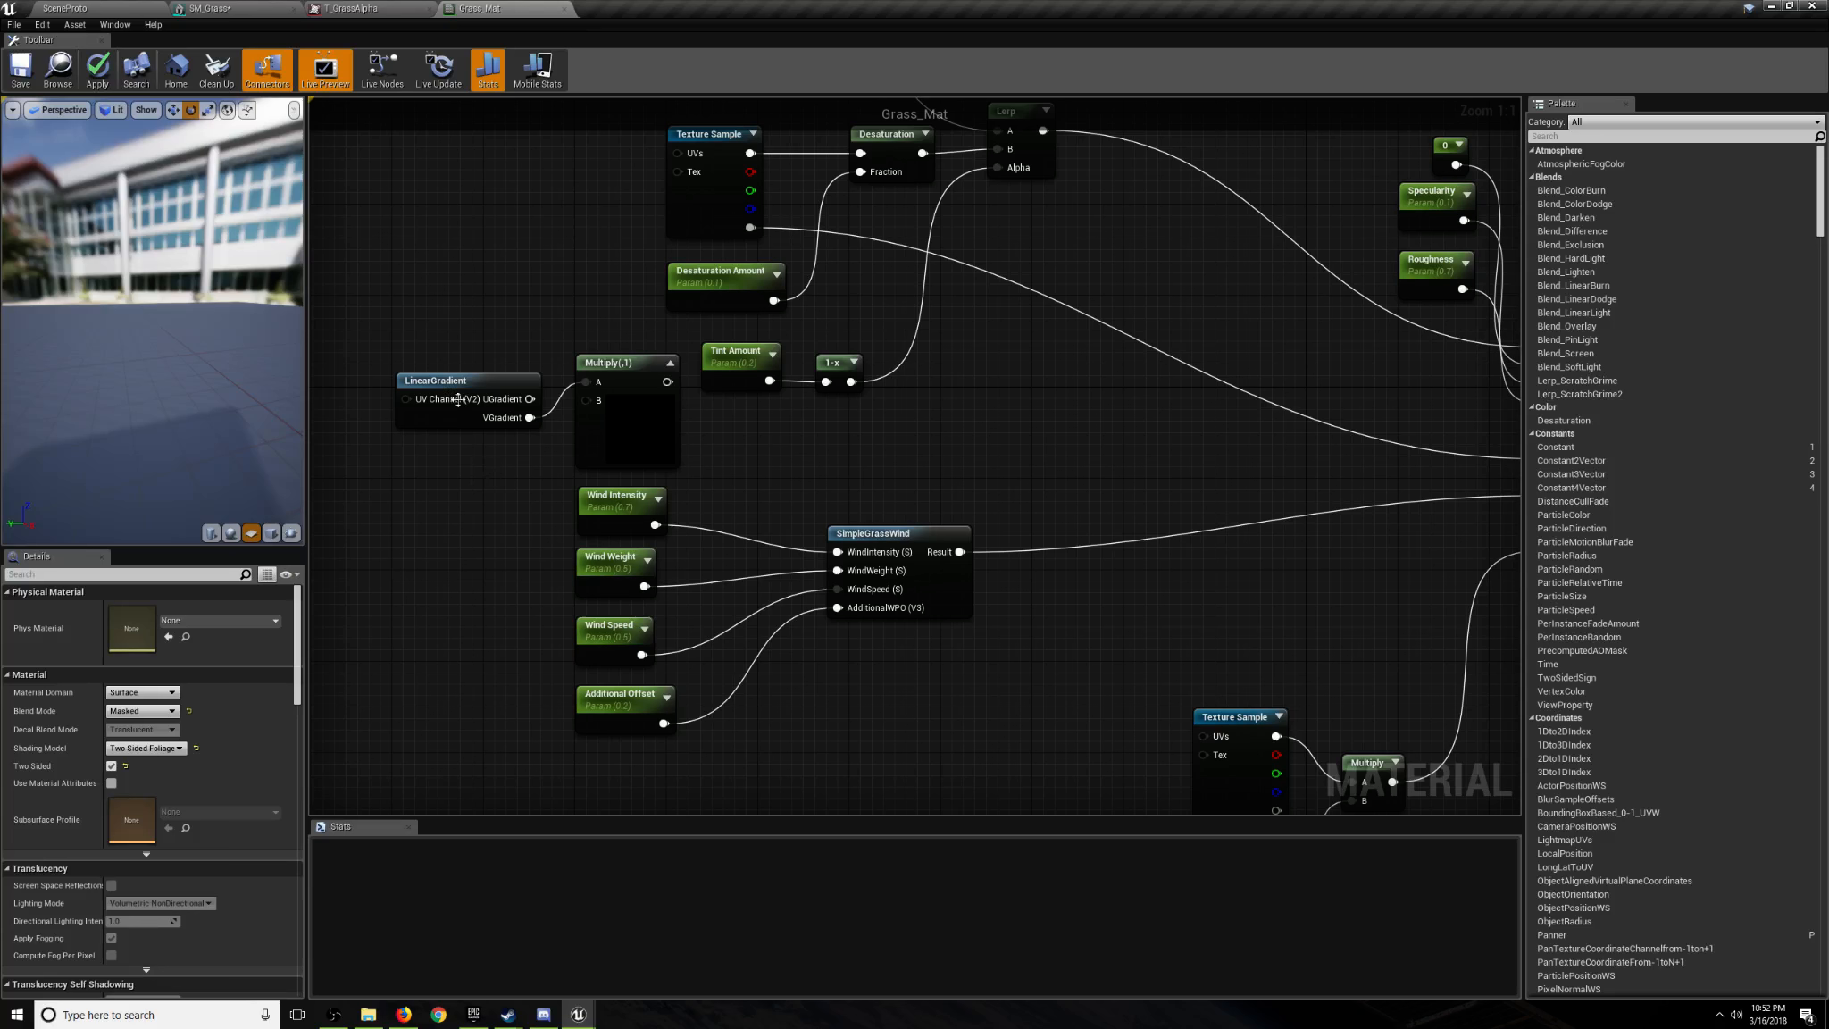
Move LinearGradient away from Multiply and insert a 1-x node between its VGradient output and Multiply's A input.
left_click_drag(458, 400, 409, 381)
left_click(446, 469)
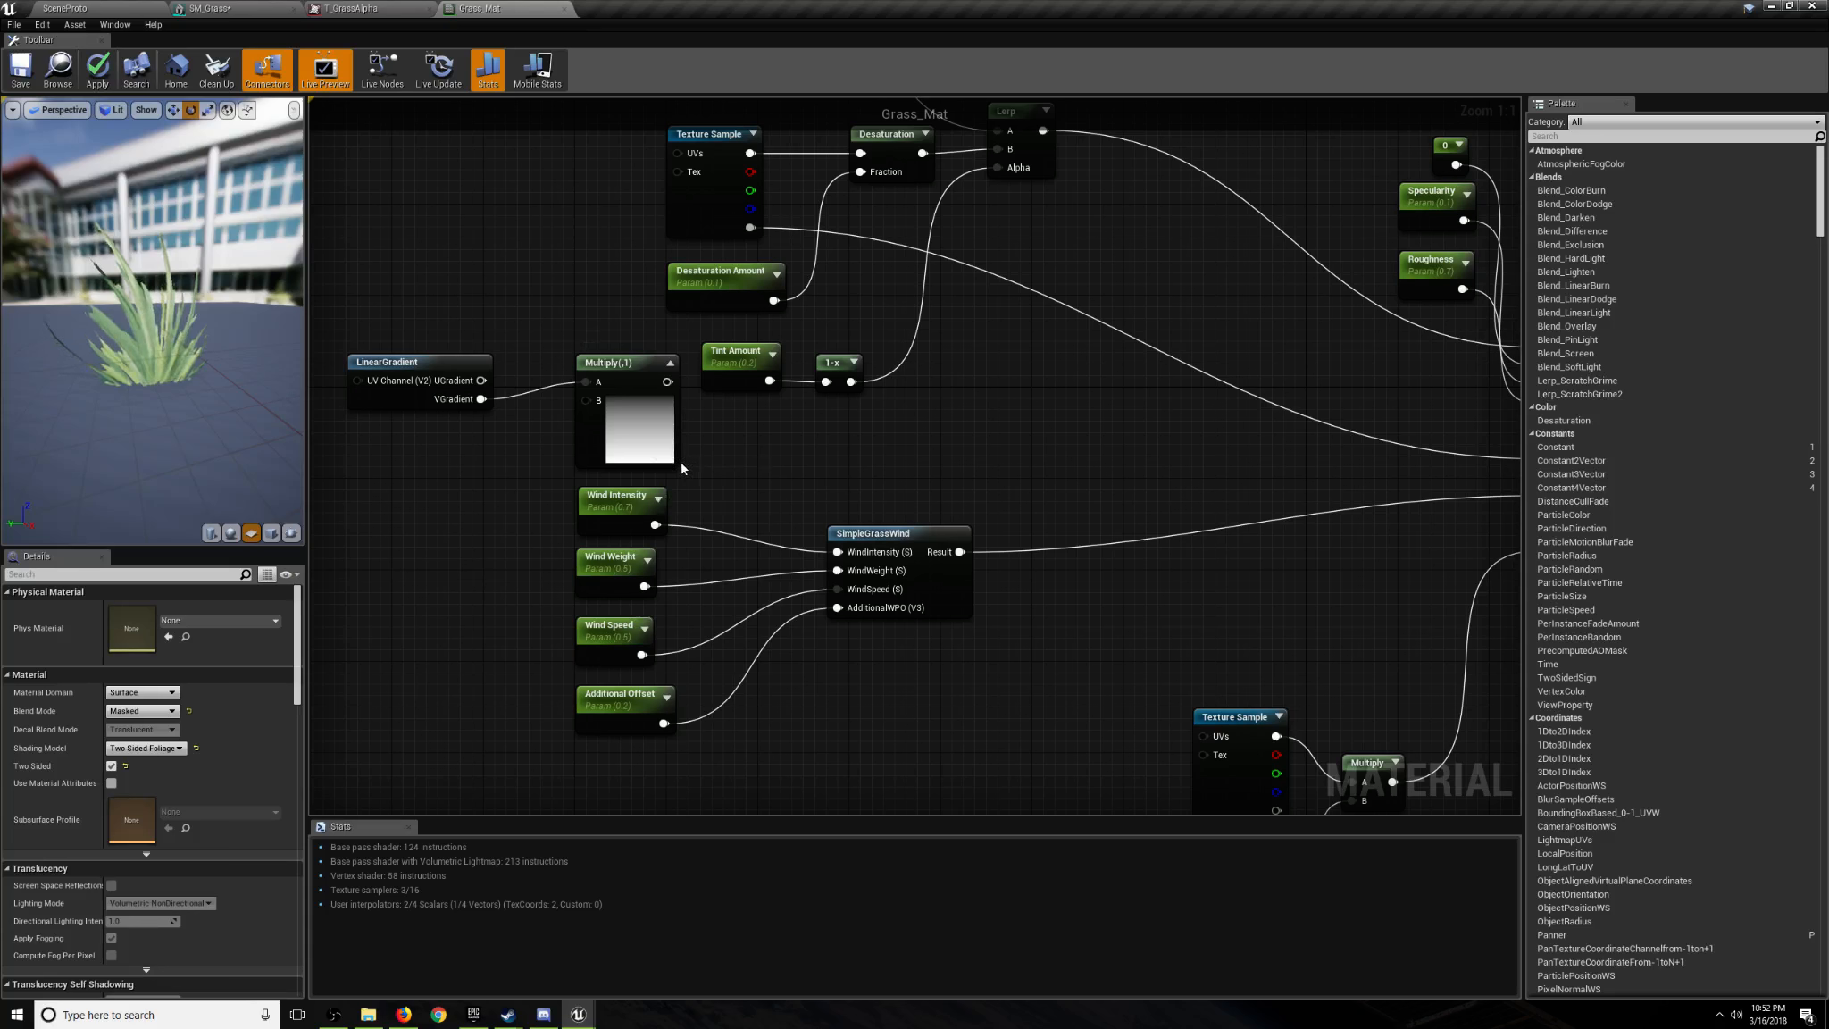
left_click_drag(456, 365, 285, 366)
right_click_drag(379, 463, 609, 468)
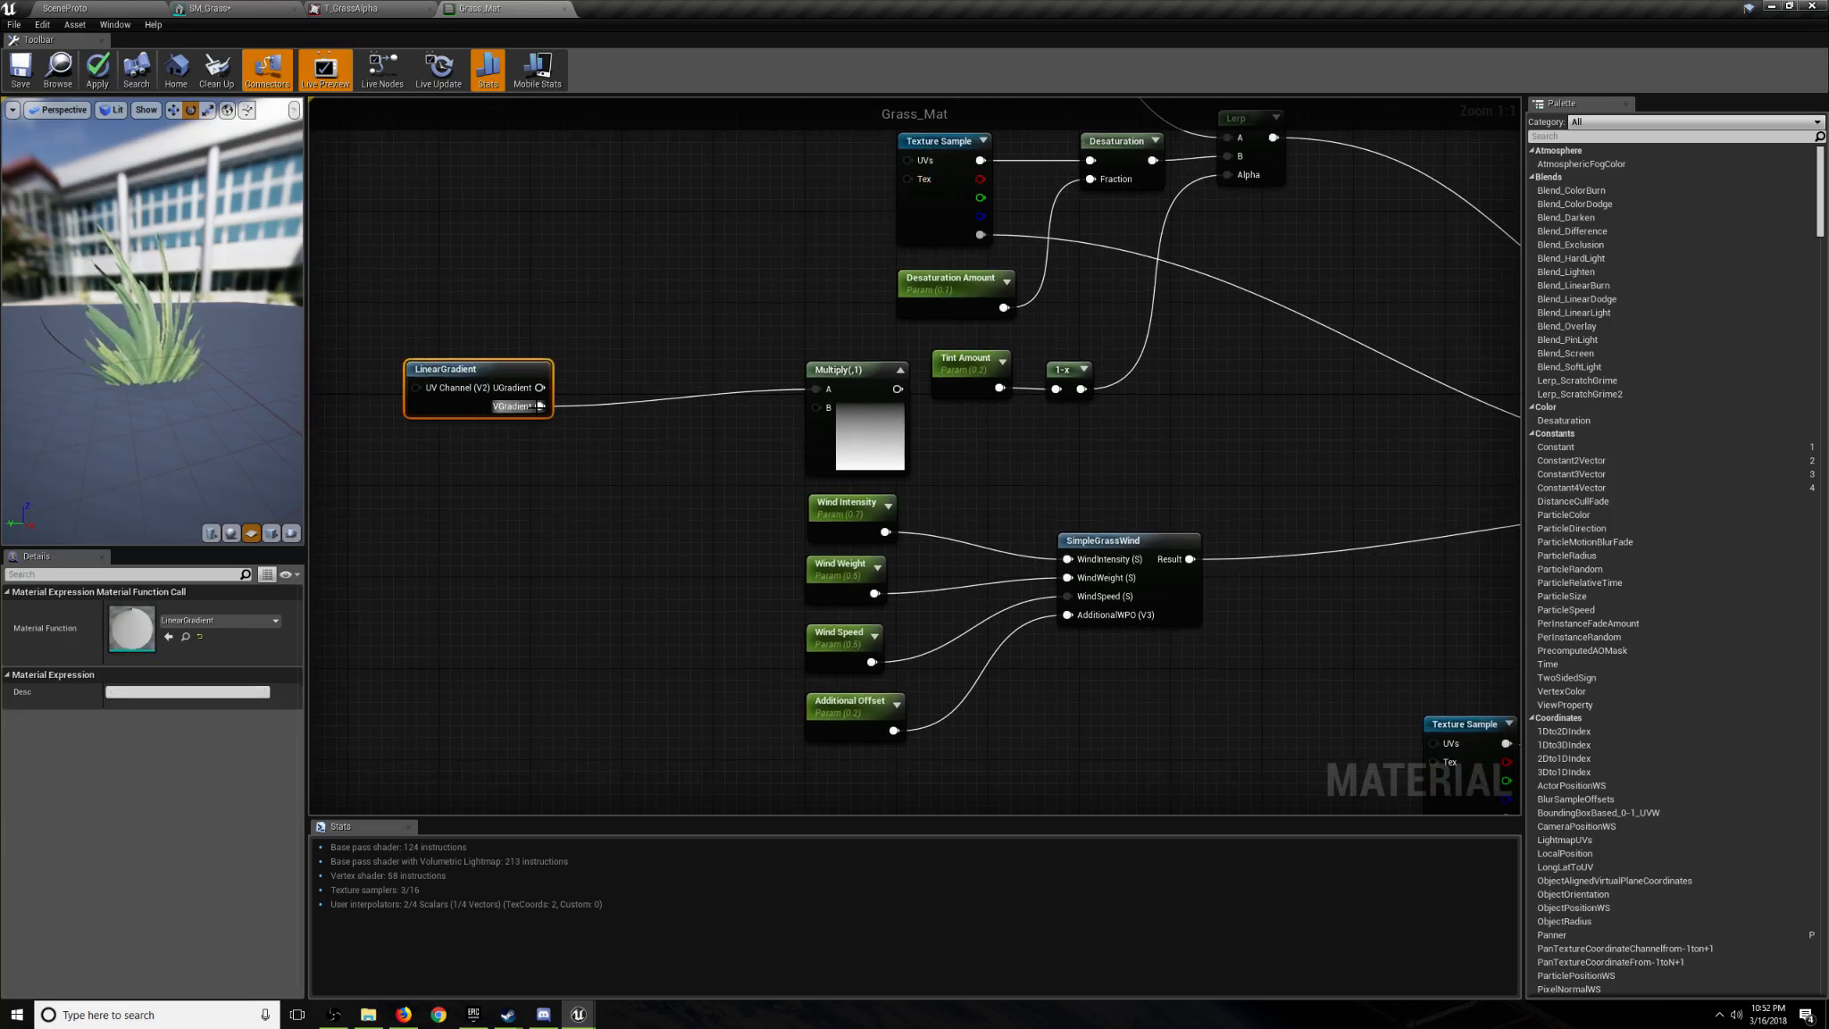
left_click_drag(538, 407, 728, 422)
type("1-")
key("Return")
left_click_drag(823, 392, 823, 390)
left_click_drag(645, 424, 617, 385)
left_click(725, 437)
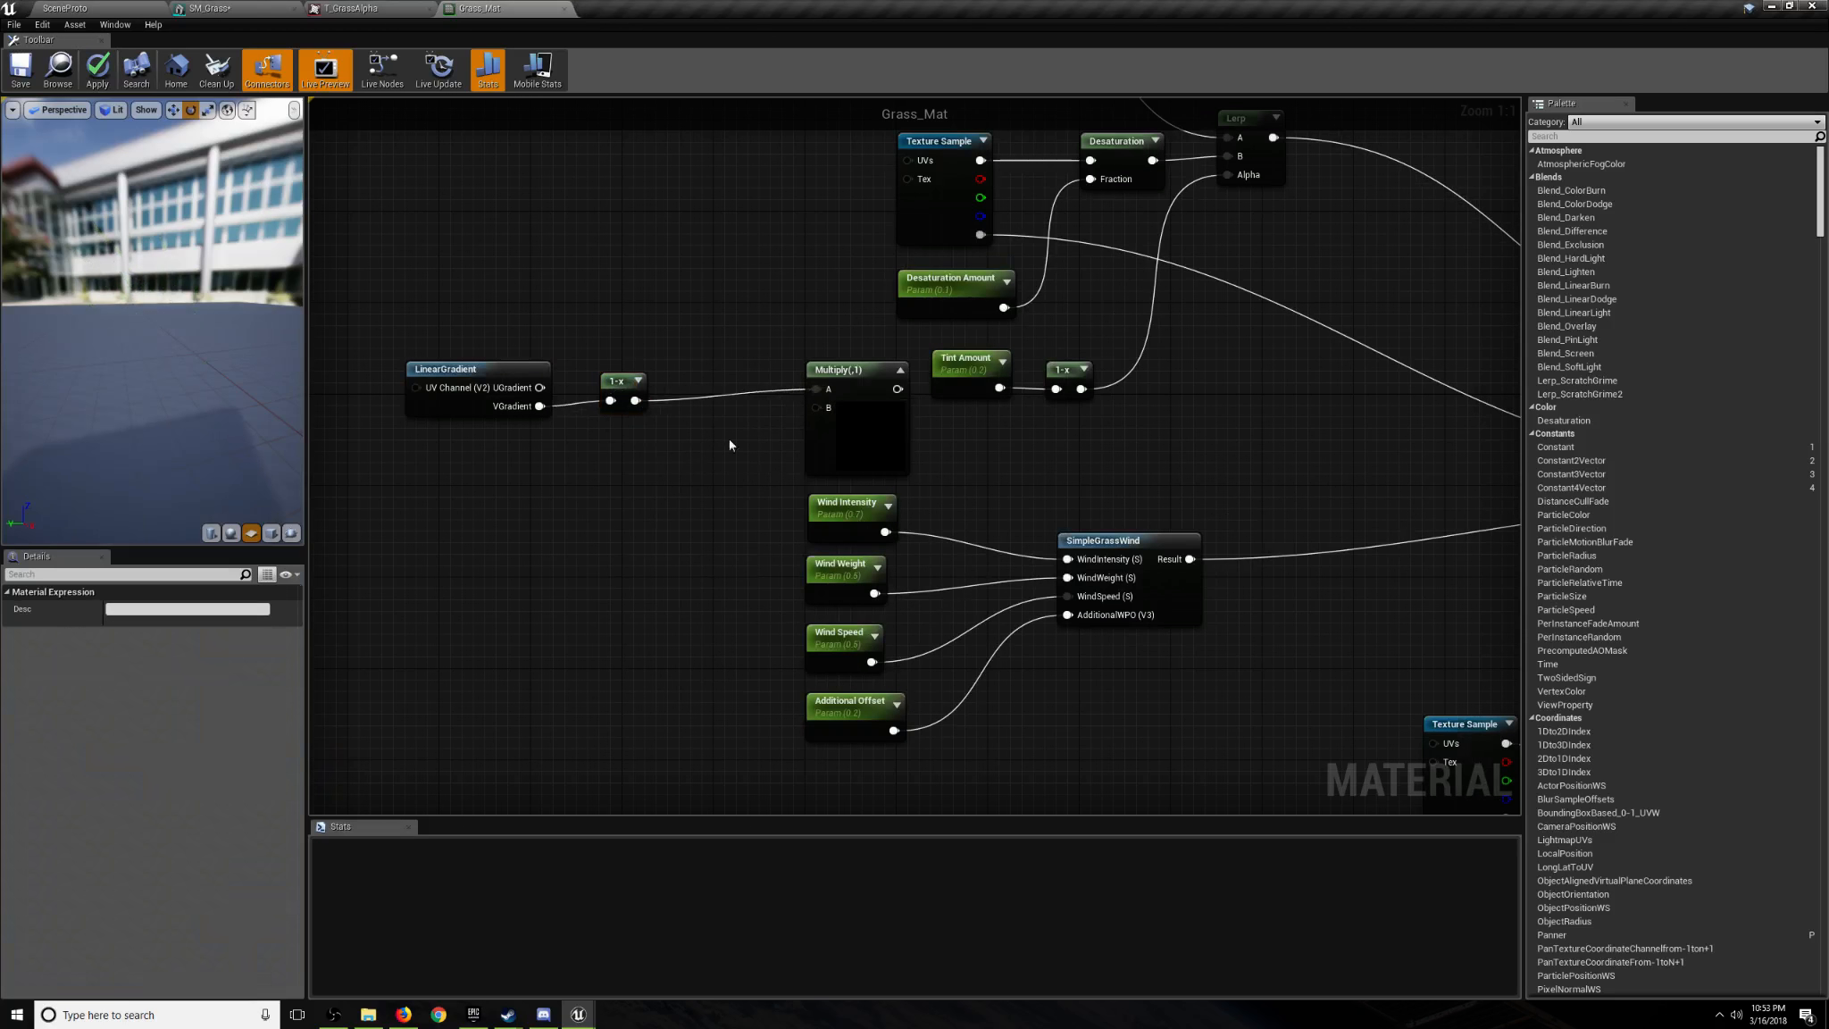
Move the Multiply node next to 1-x to examine the inverted gradient preview, and delete Multiply.
left_click_drag(845, 382, 698, 406)
left_click(631, 503)
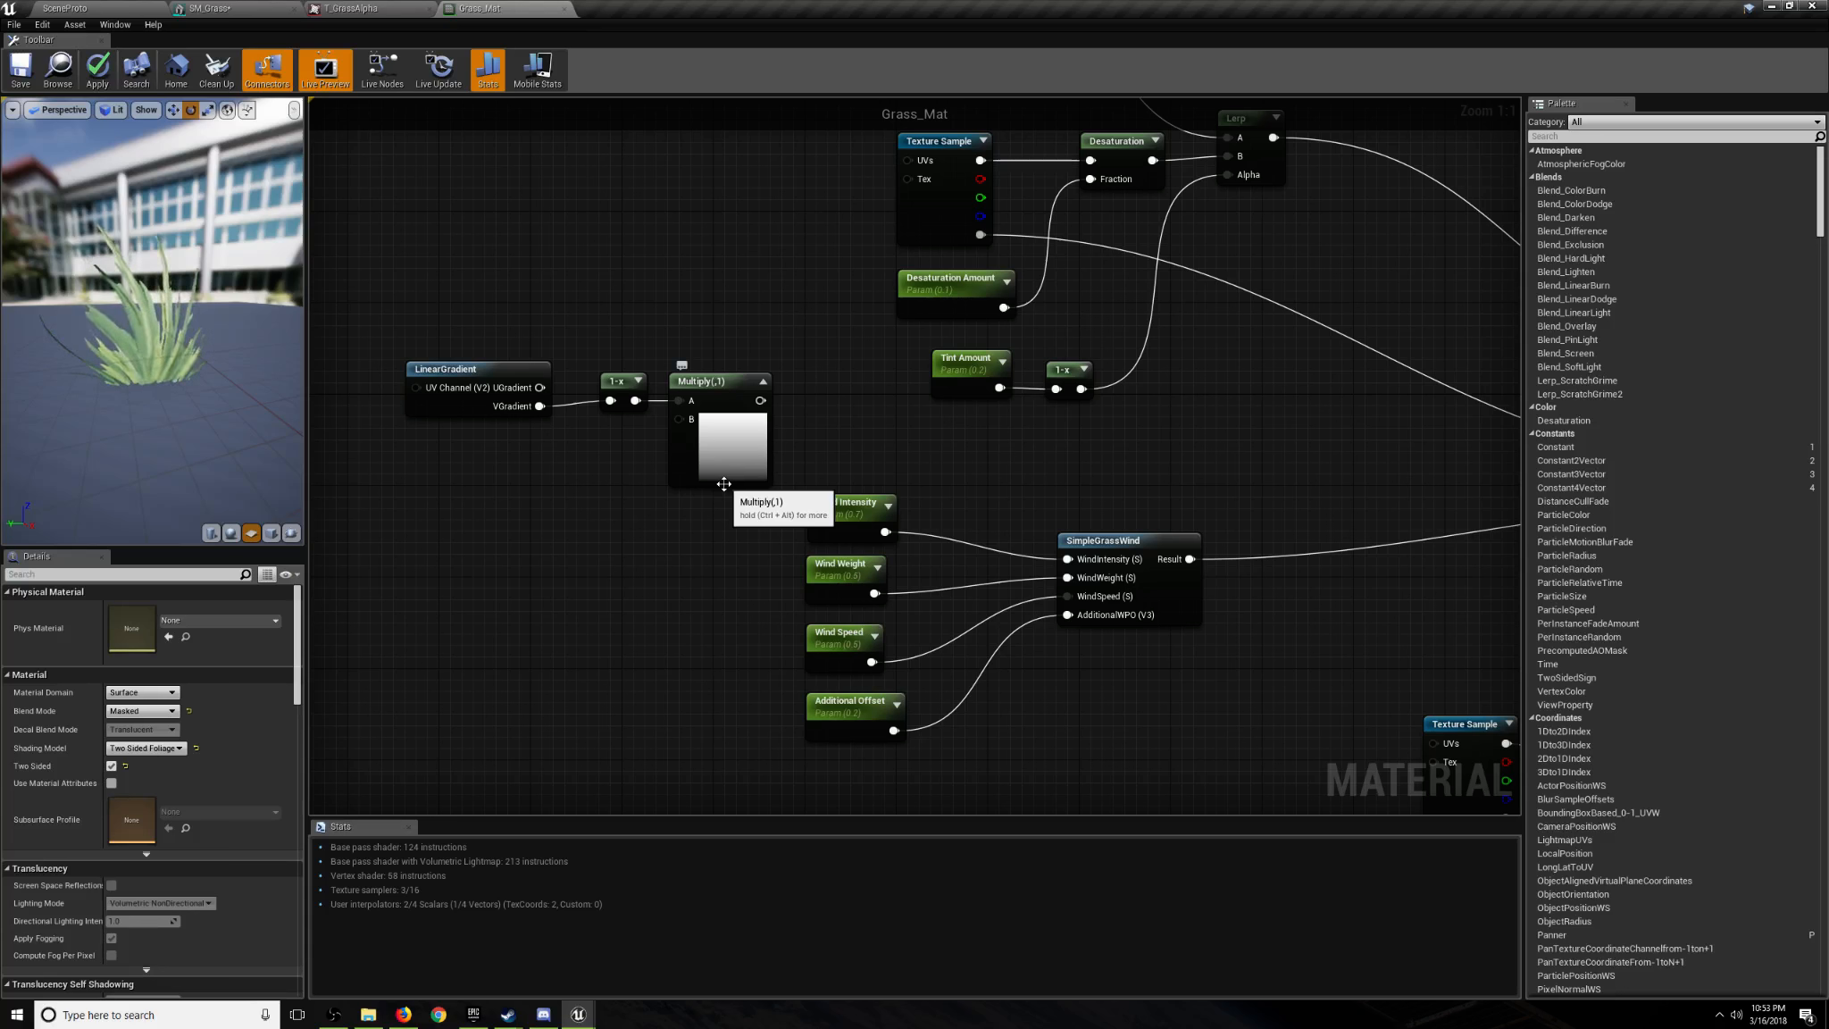
left_click(734, 430)
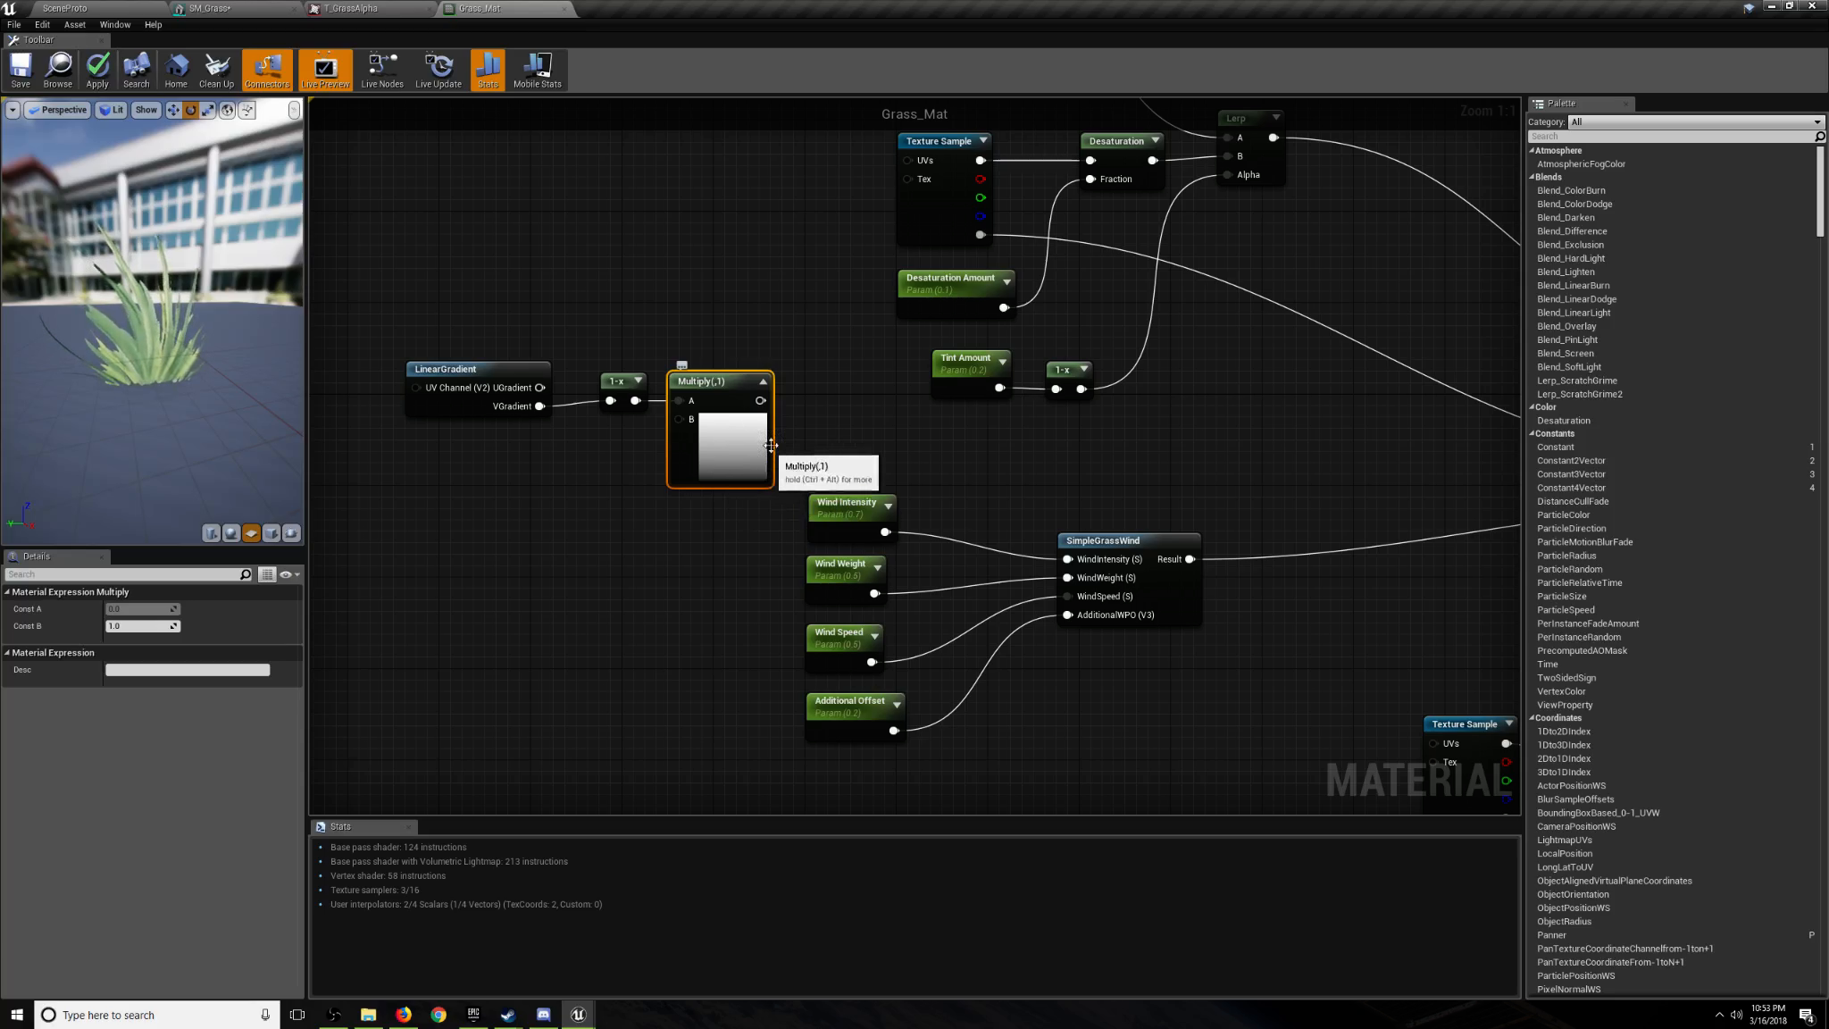
key("Delete")
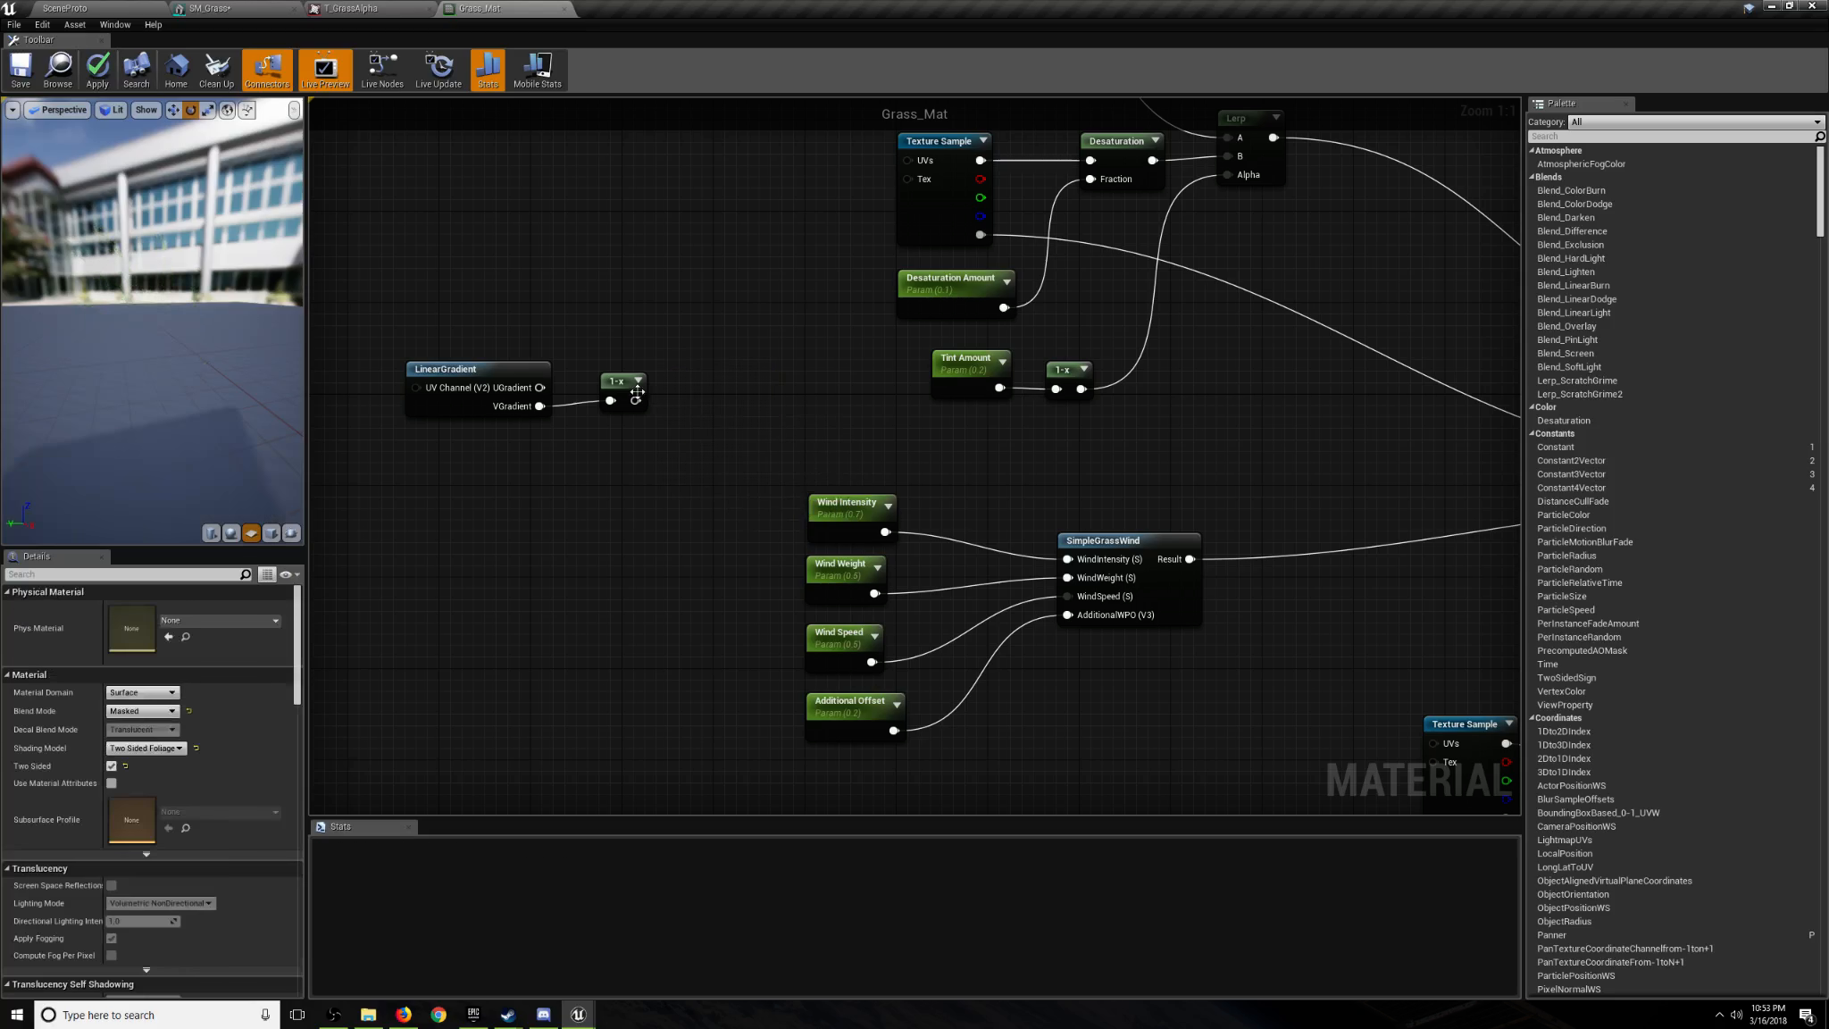
Add a Power node fed by the 1-x output, set its exponent to 1.6 and align it with 1-x.
left_click_drag(635, 400, 718, 404)
type("pow")
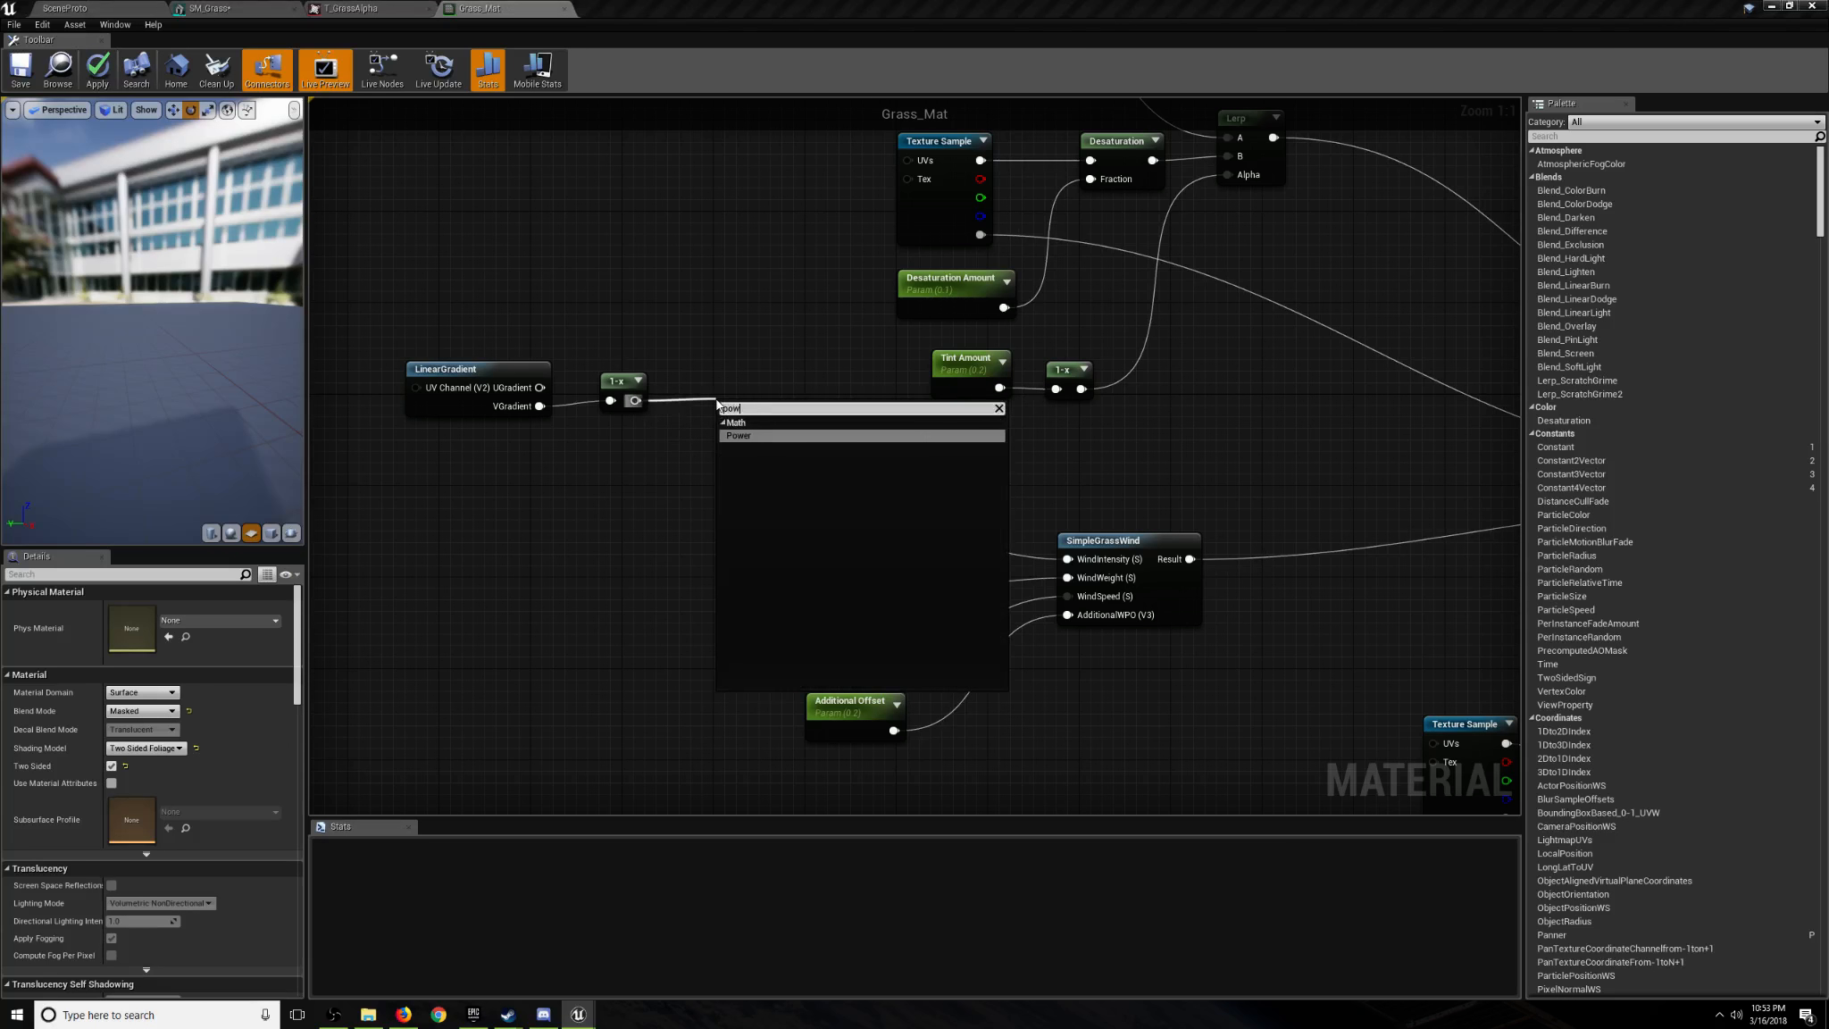
left_click(753, 436)
left_click(135, 609)
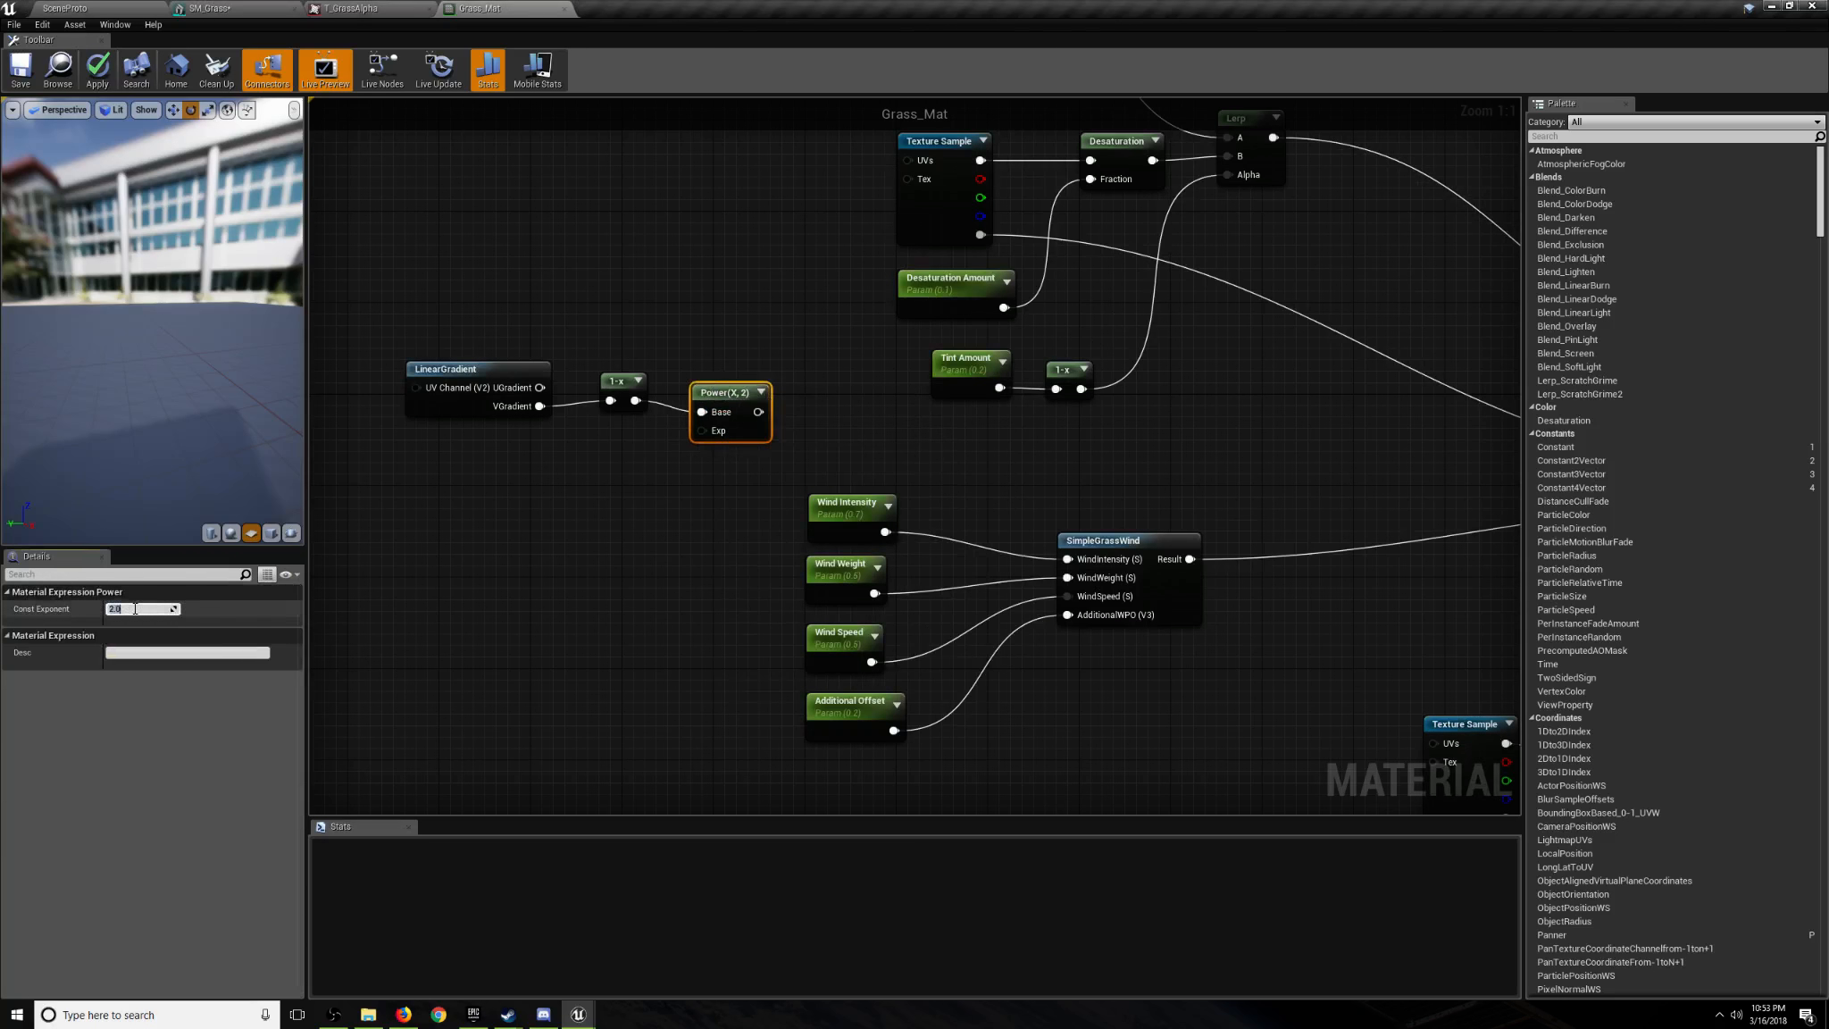
left_click(714, 514)
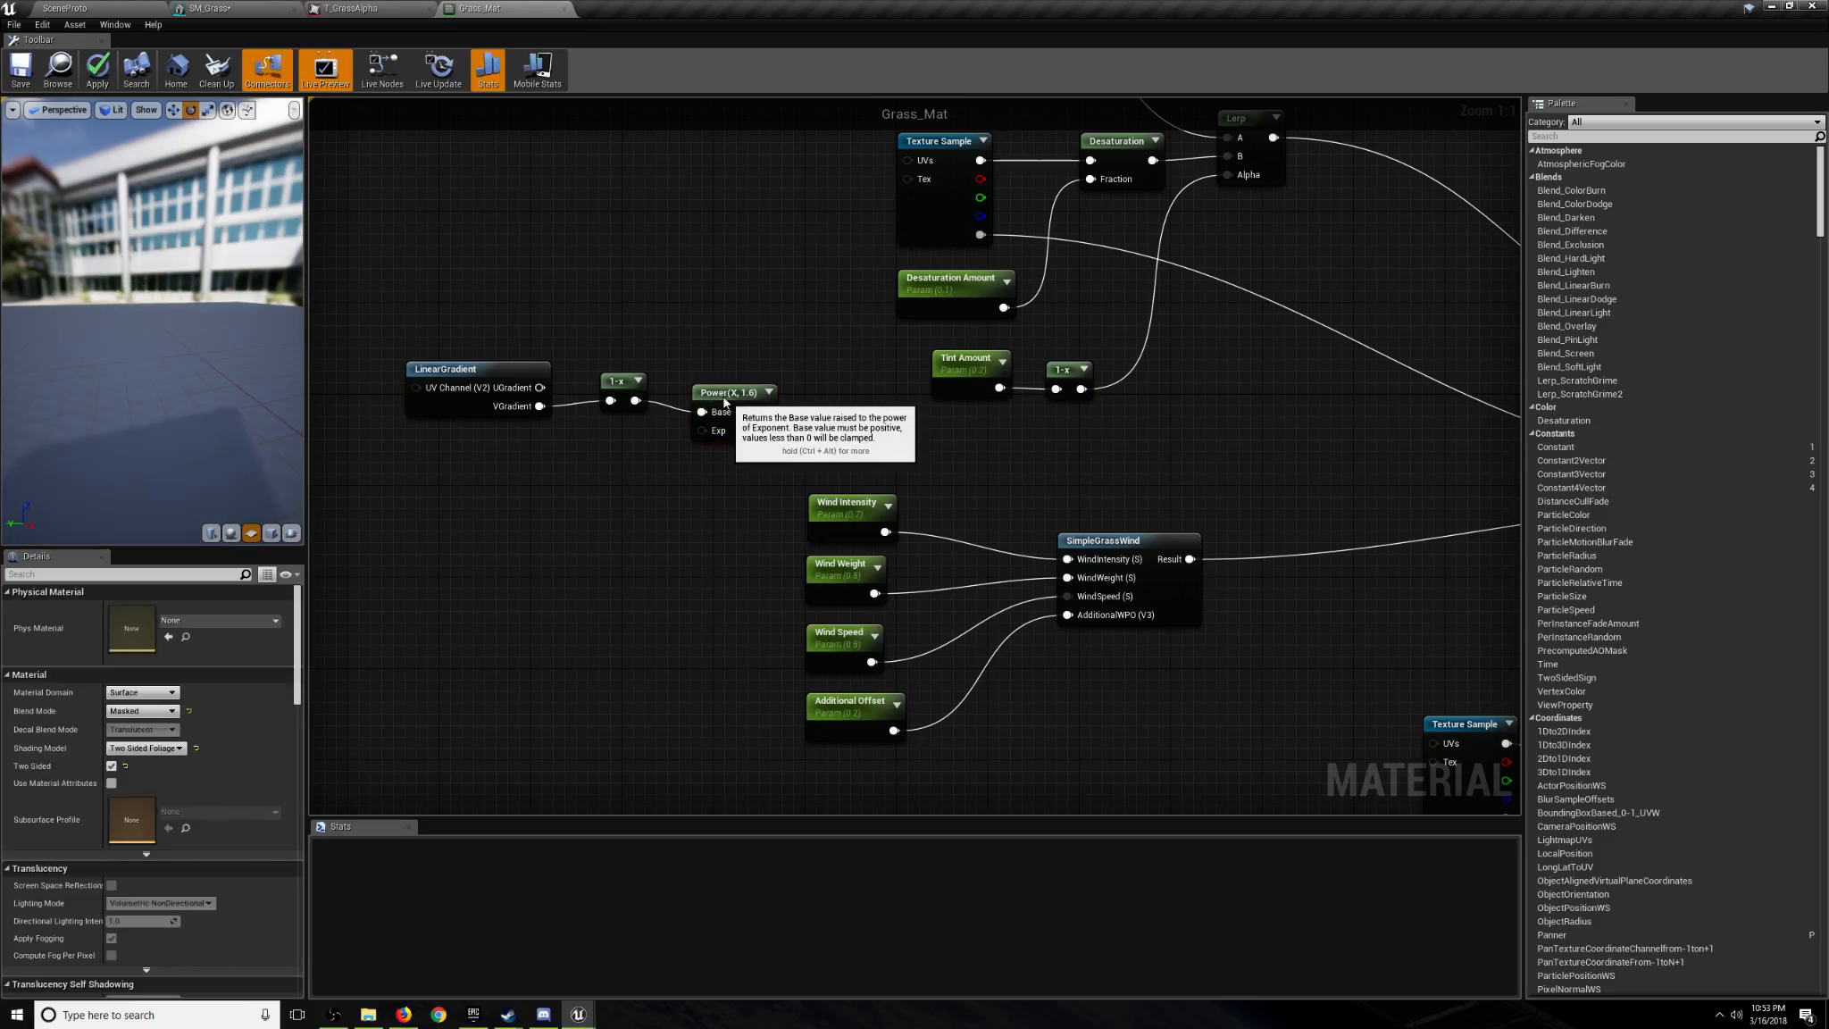
left_click_drag(726, 394, 711, 381)
Look over the whole material graph and examine the LinearGradient, 1-x and Power chain.
scroll(710, 468, "down", 4)
left_click(710, 469)
right_click_drag(851, 457, 724, 487)
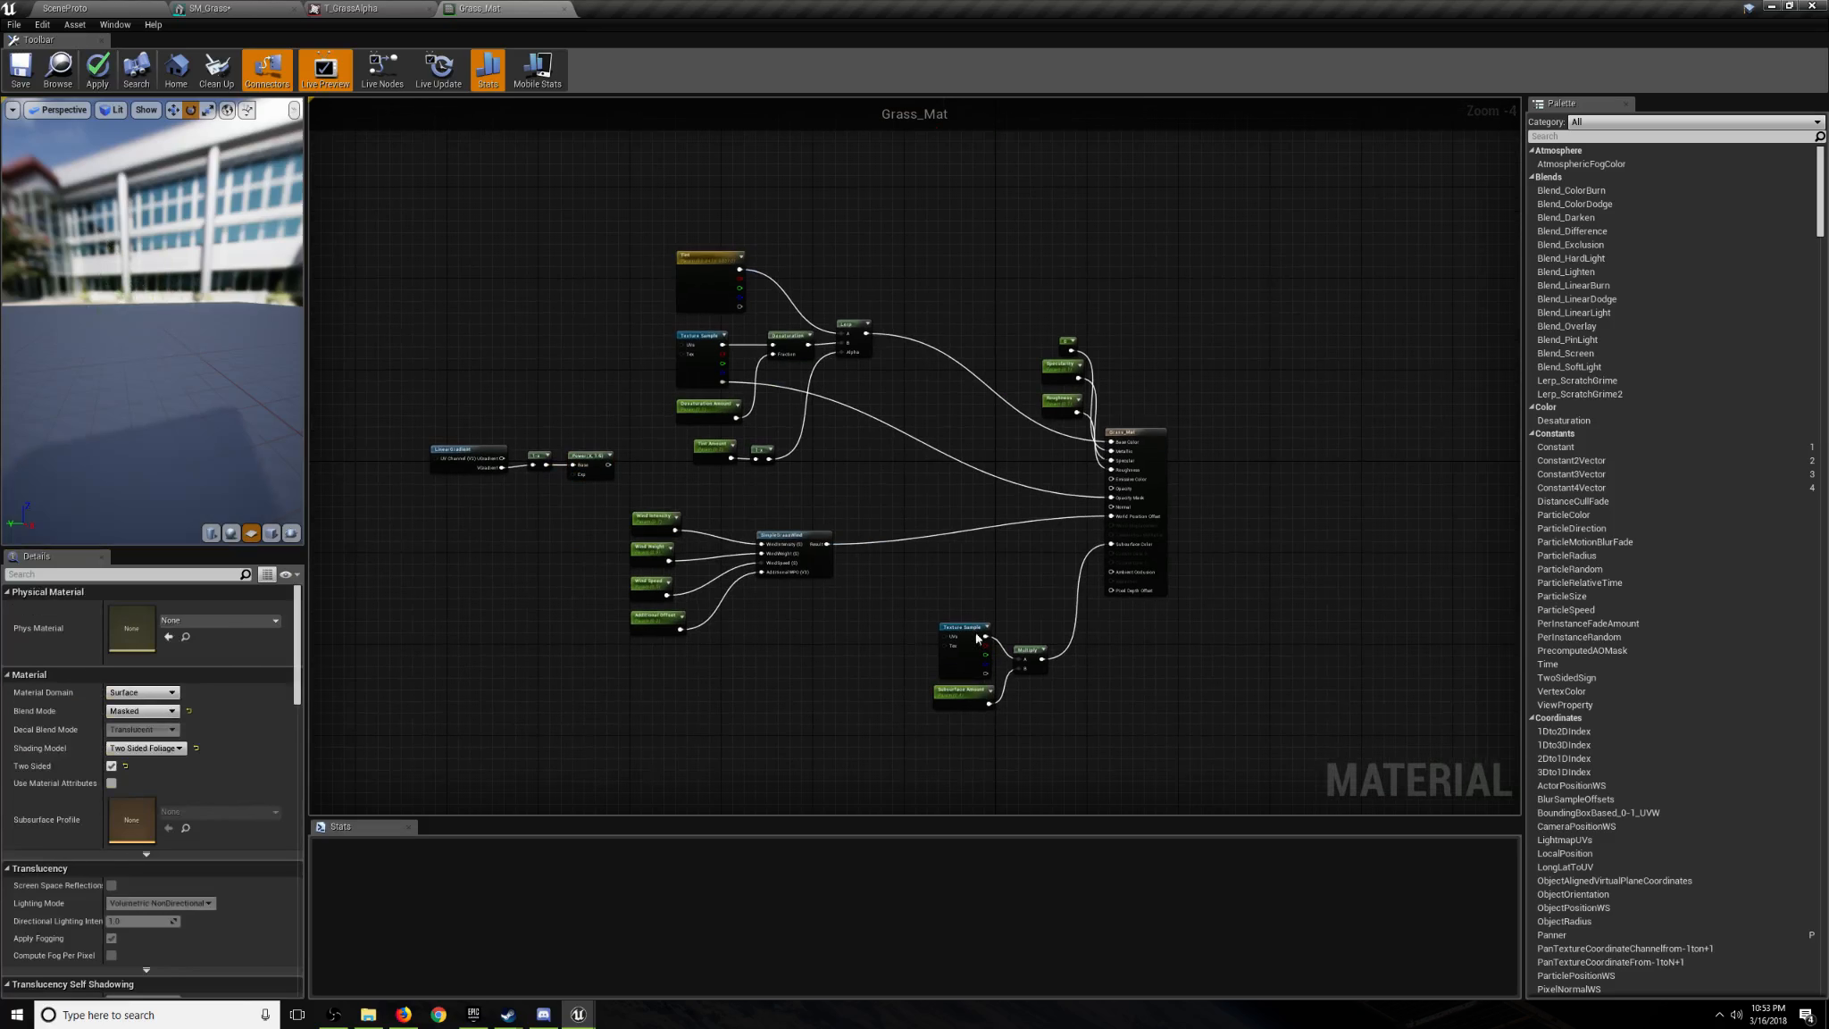
right_click_drag(519, 553, 677, 601)
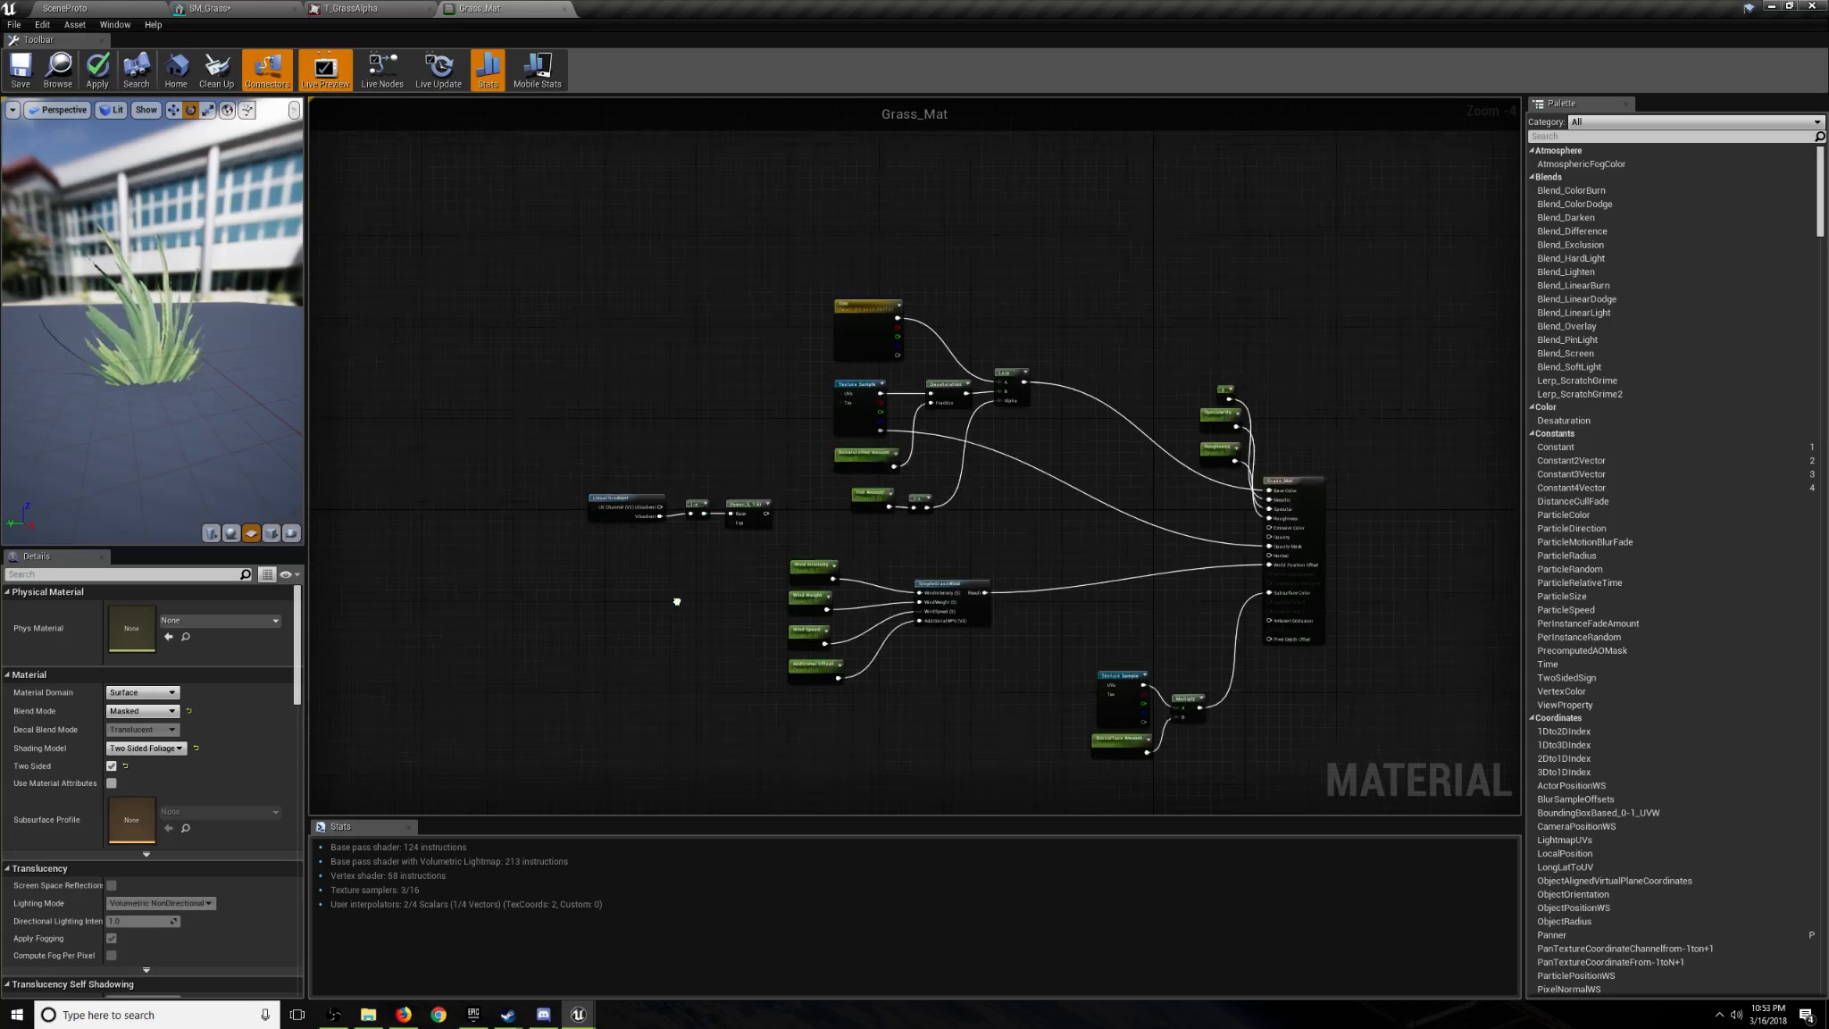
scroll(677, 600, "up", 3)
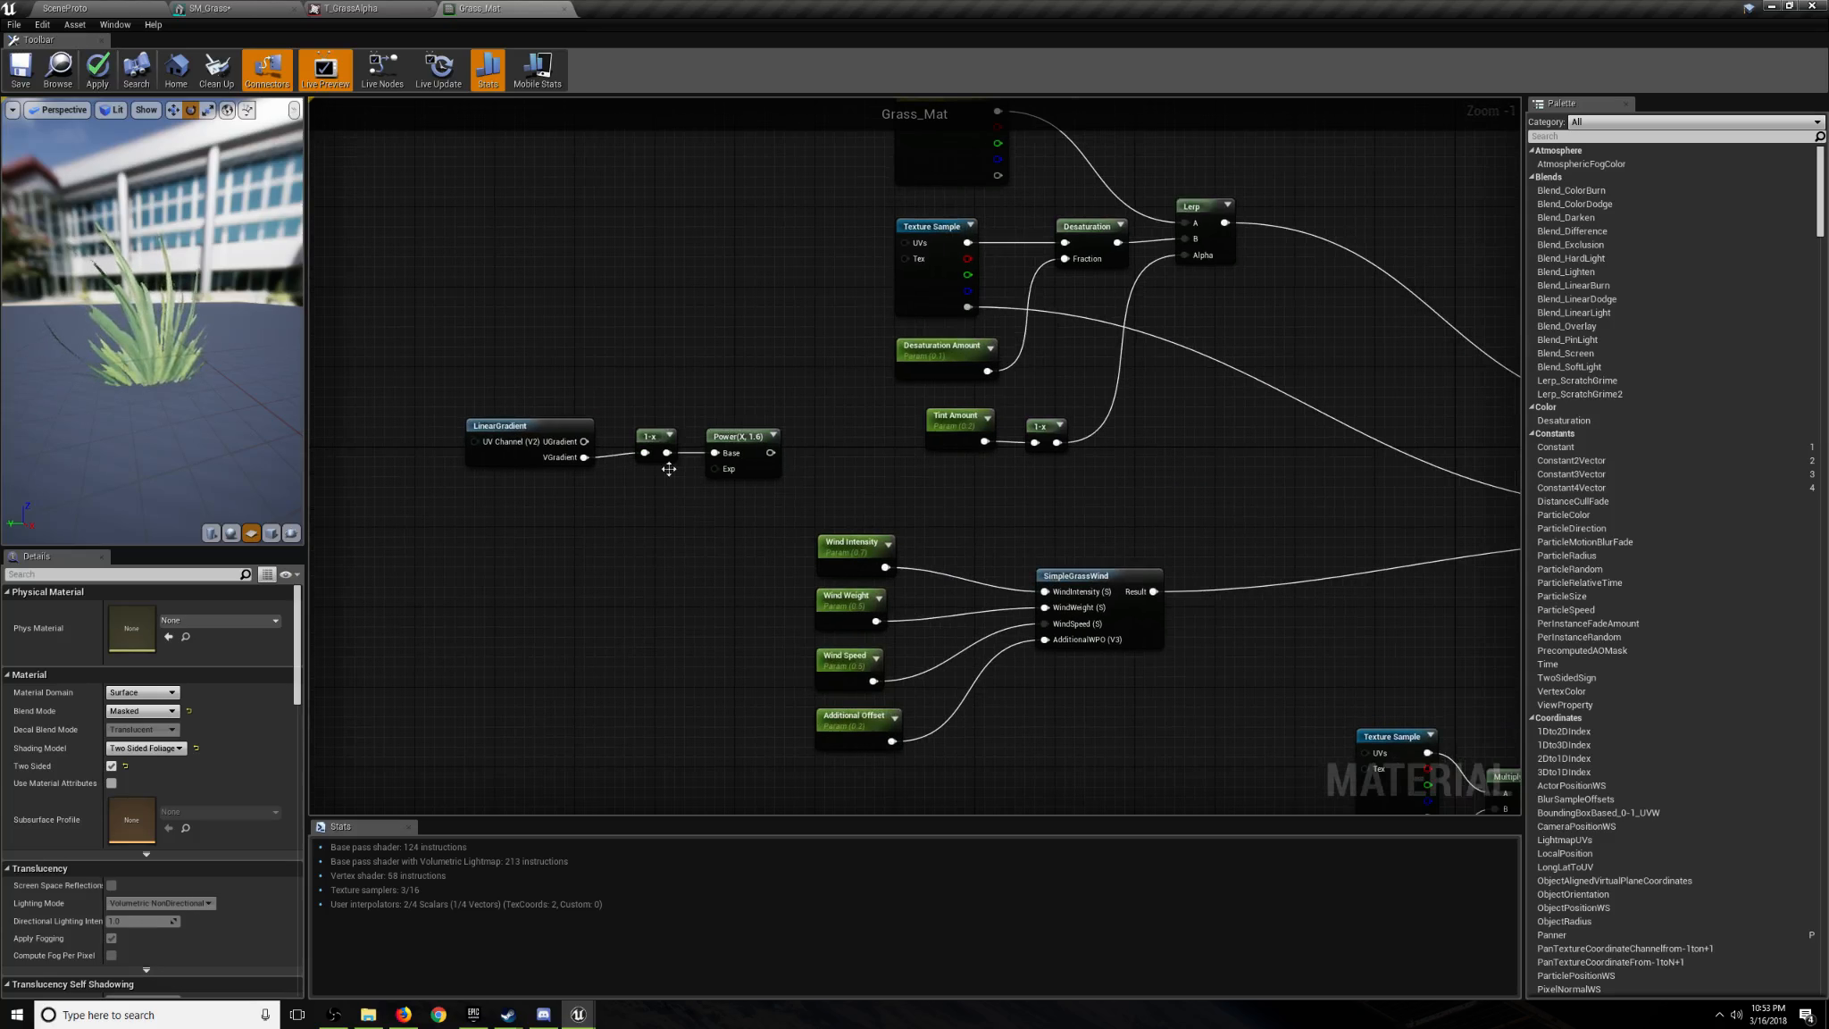
left_click(717, 477)
left_click(694, 510)
scroll(695, 559, "up", 1)
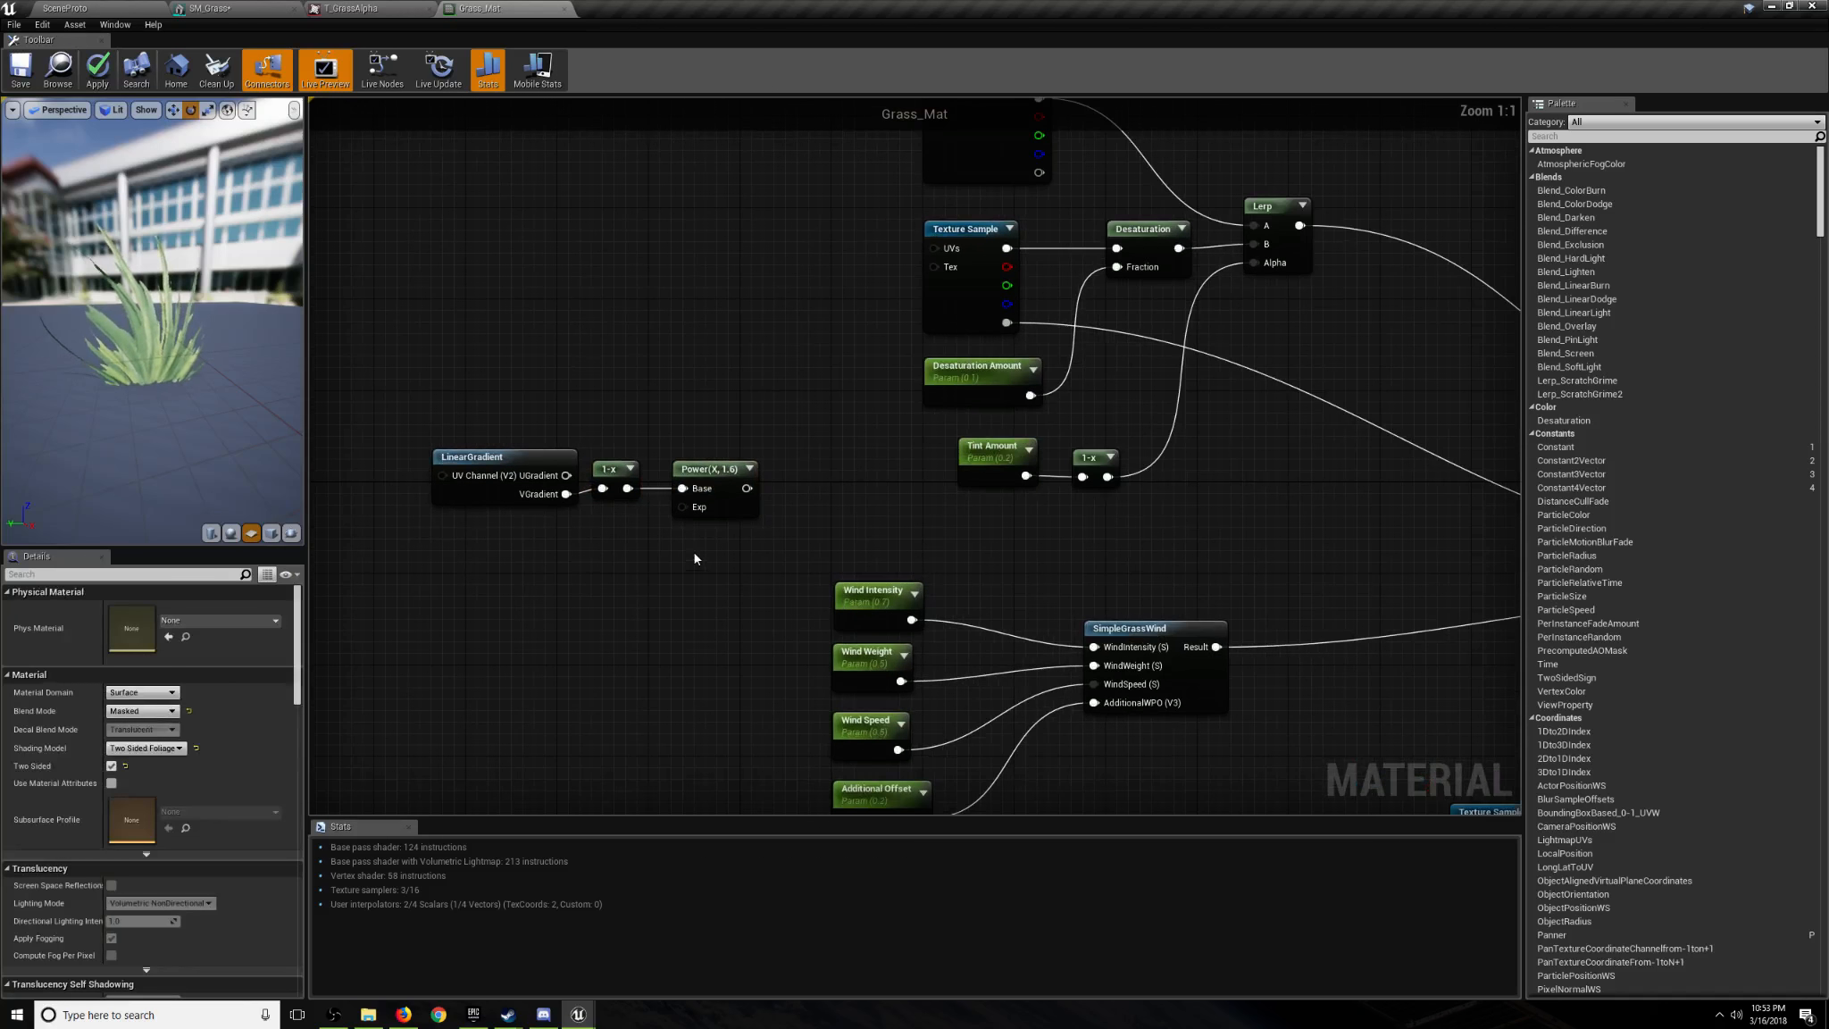
left_click(709, 476)
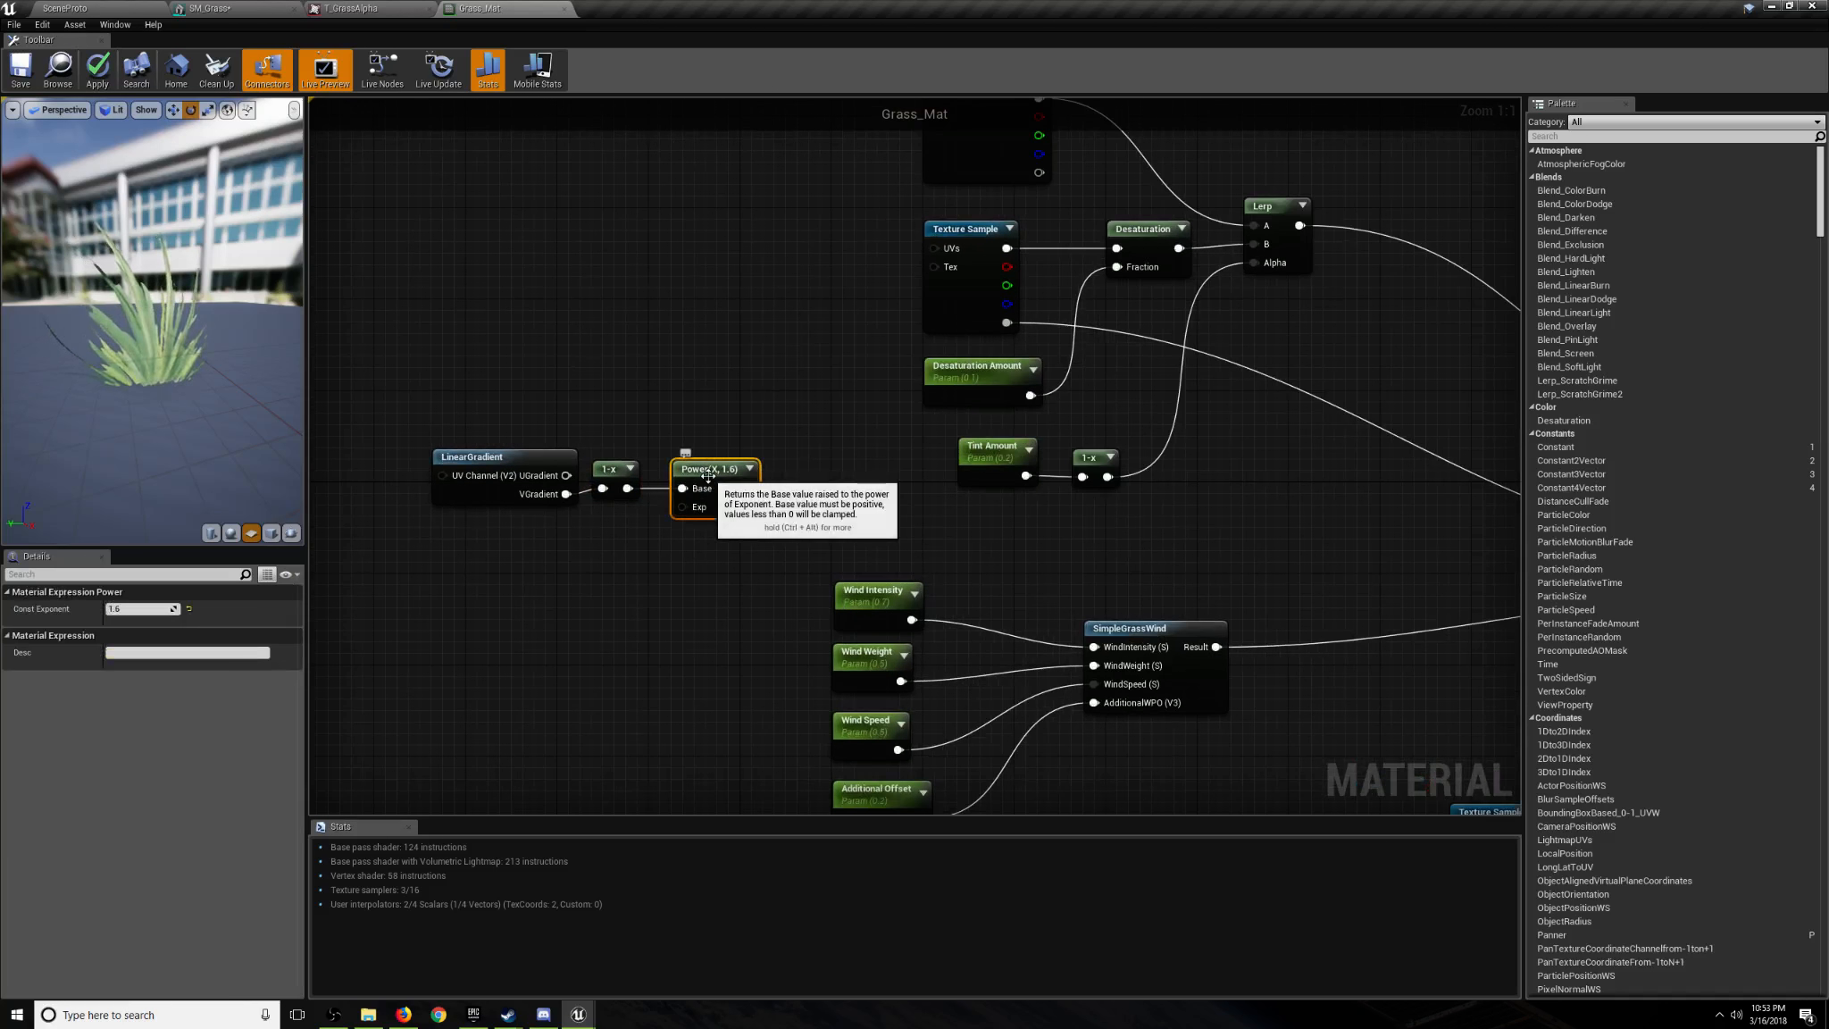
left_click(655, 521)
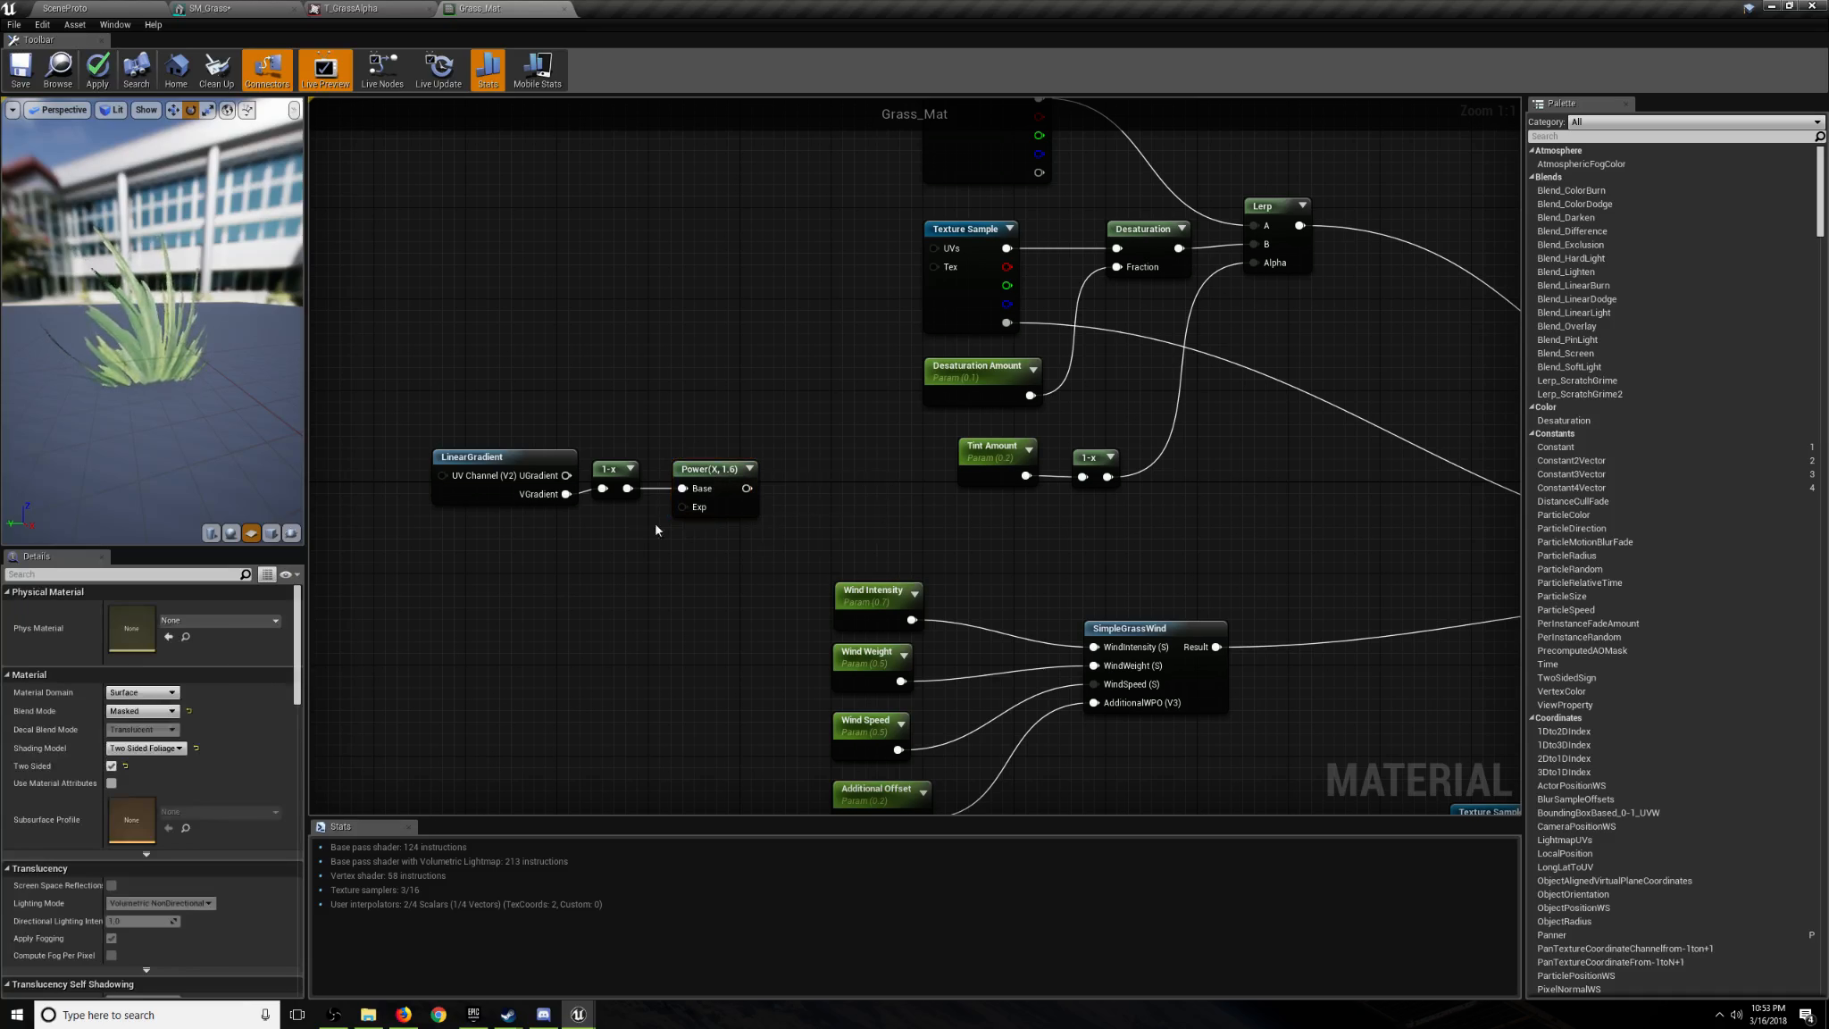
left_click(705, 500)
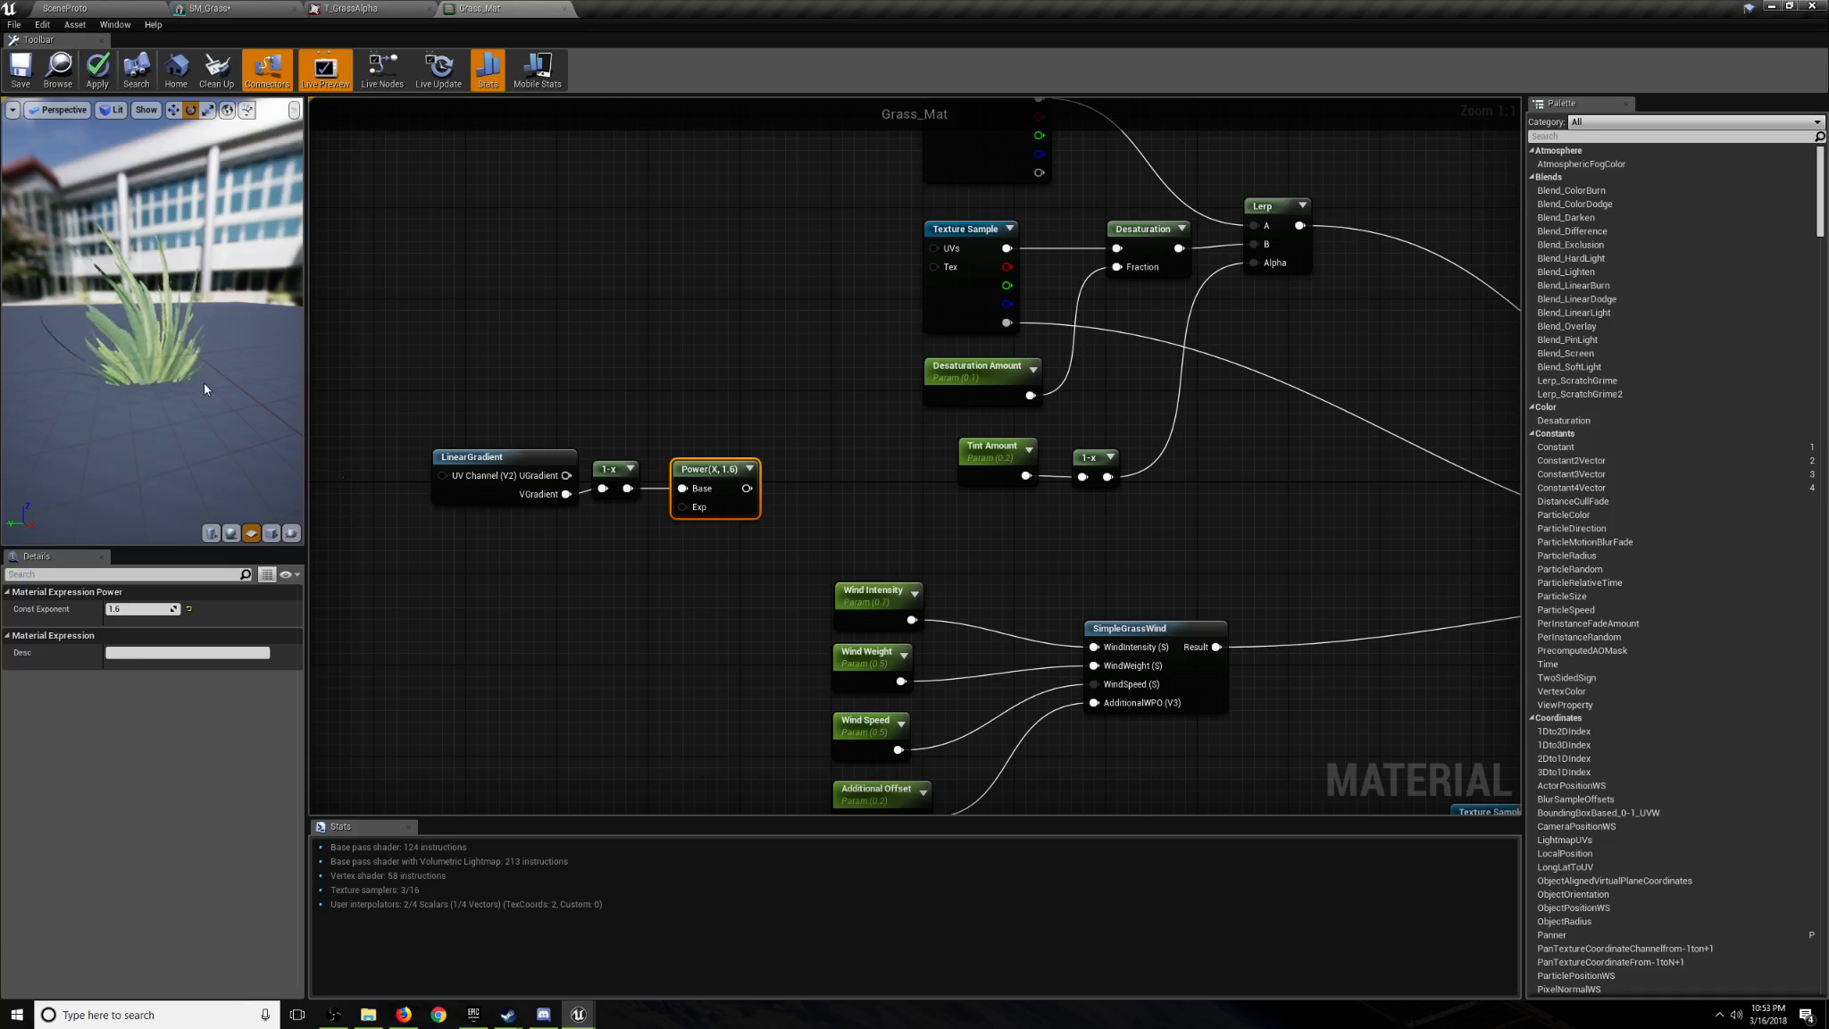
left_click(694, 345)
left_click(754, 471)
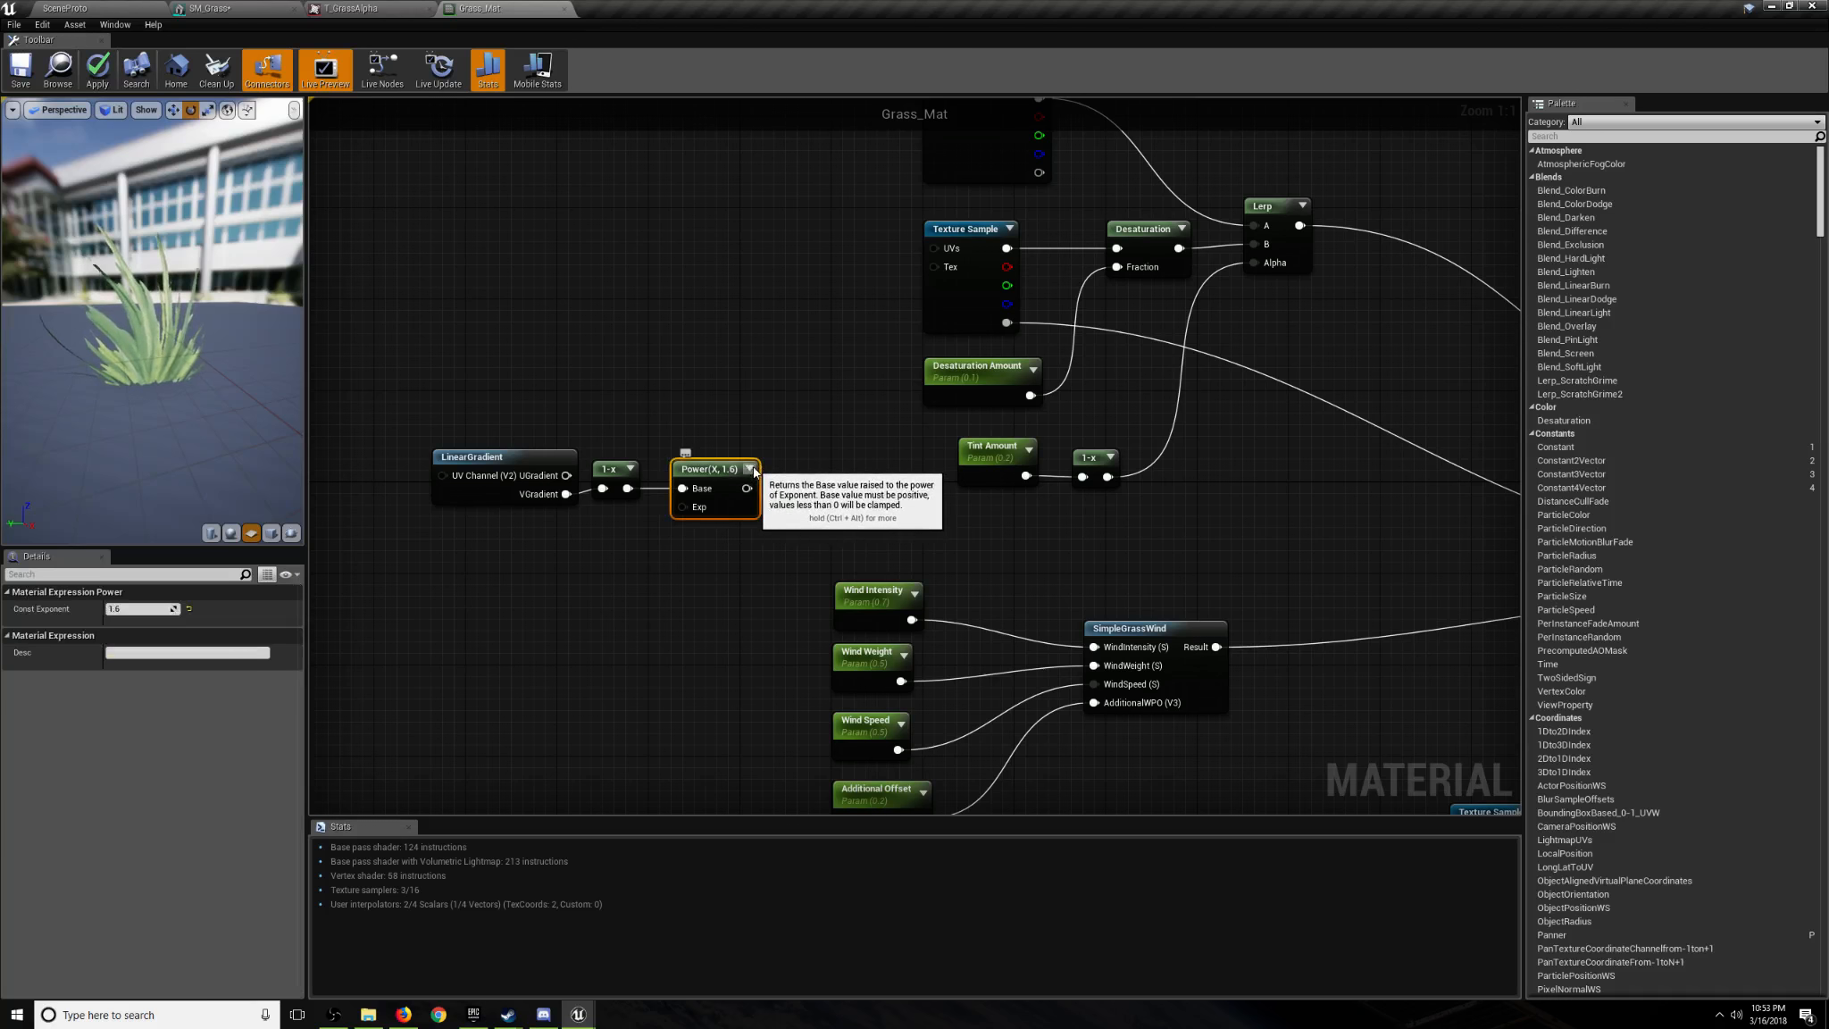
left_click(754, 469)
left_click(783, 469)
Add a Multiply node combining Power's output as A with SimpleGrassWind's Result as B, and connect it to World Position Offset.
right_click_drag(833, 505, 710, 485)
scroll(710, 485, "down", 1)
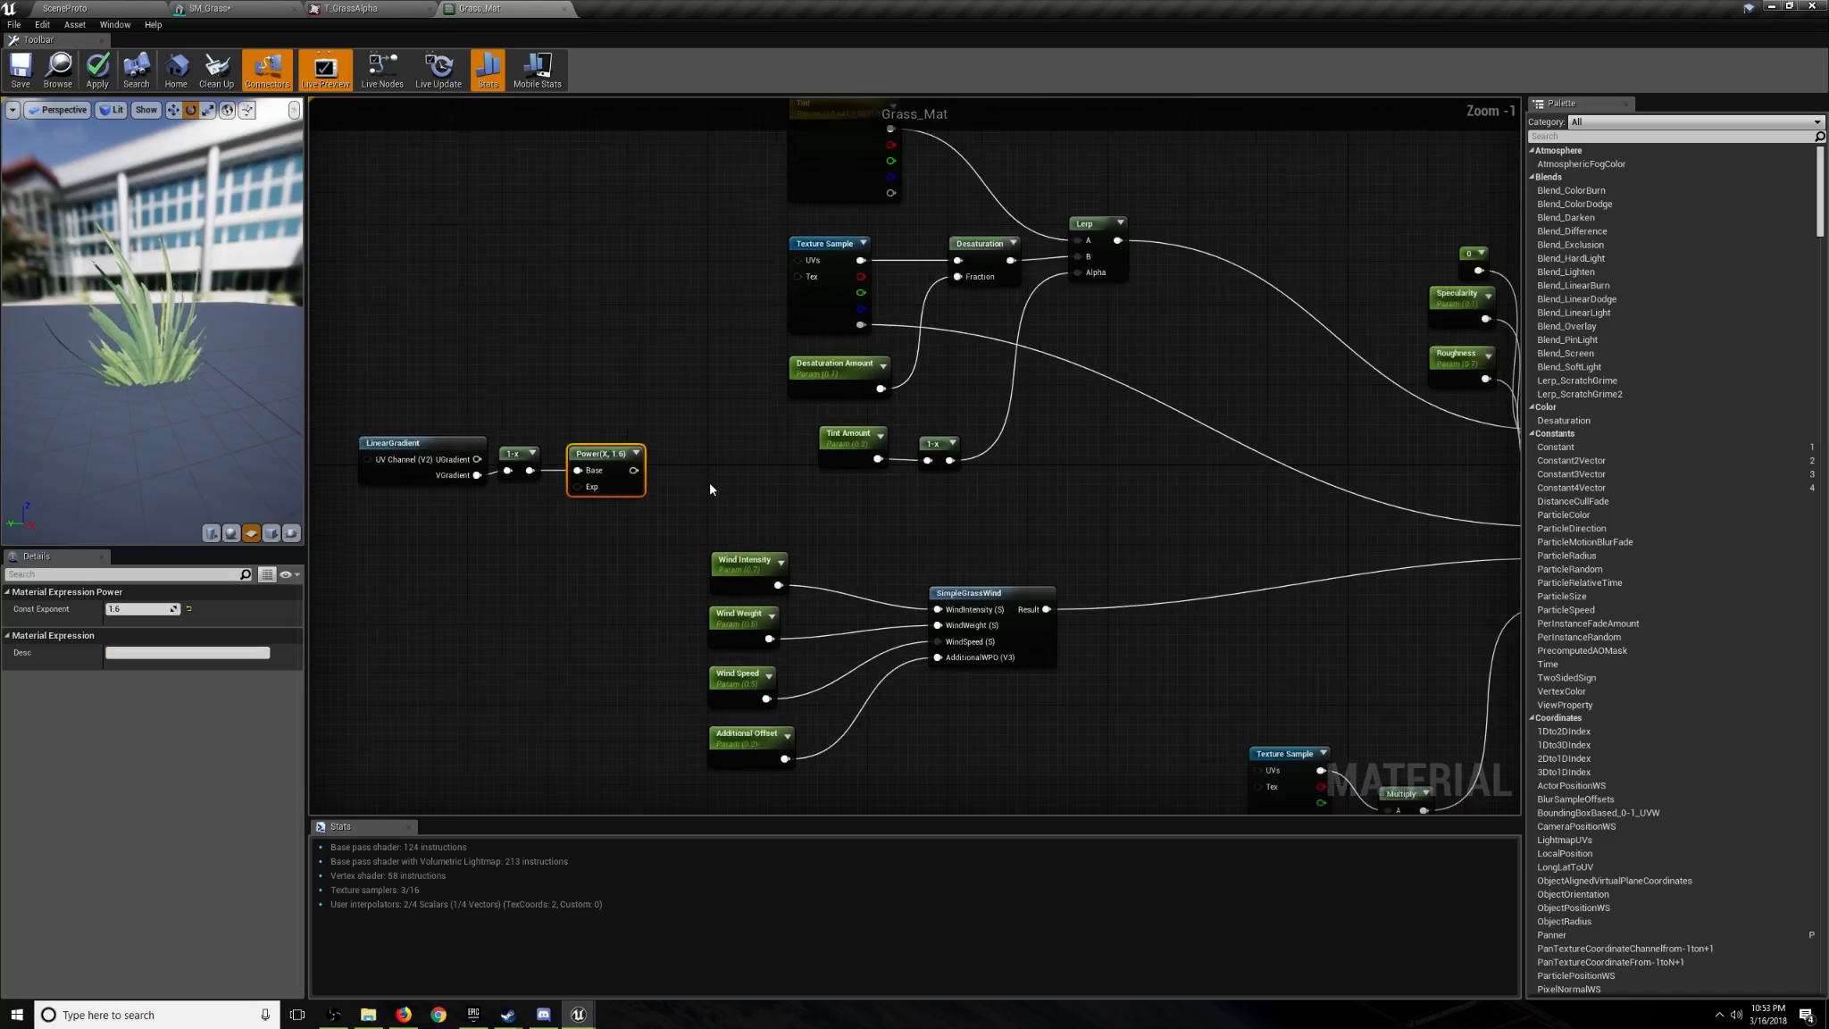
scroll(710, 489, "down", 1)
left_click(954, 506)
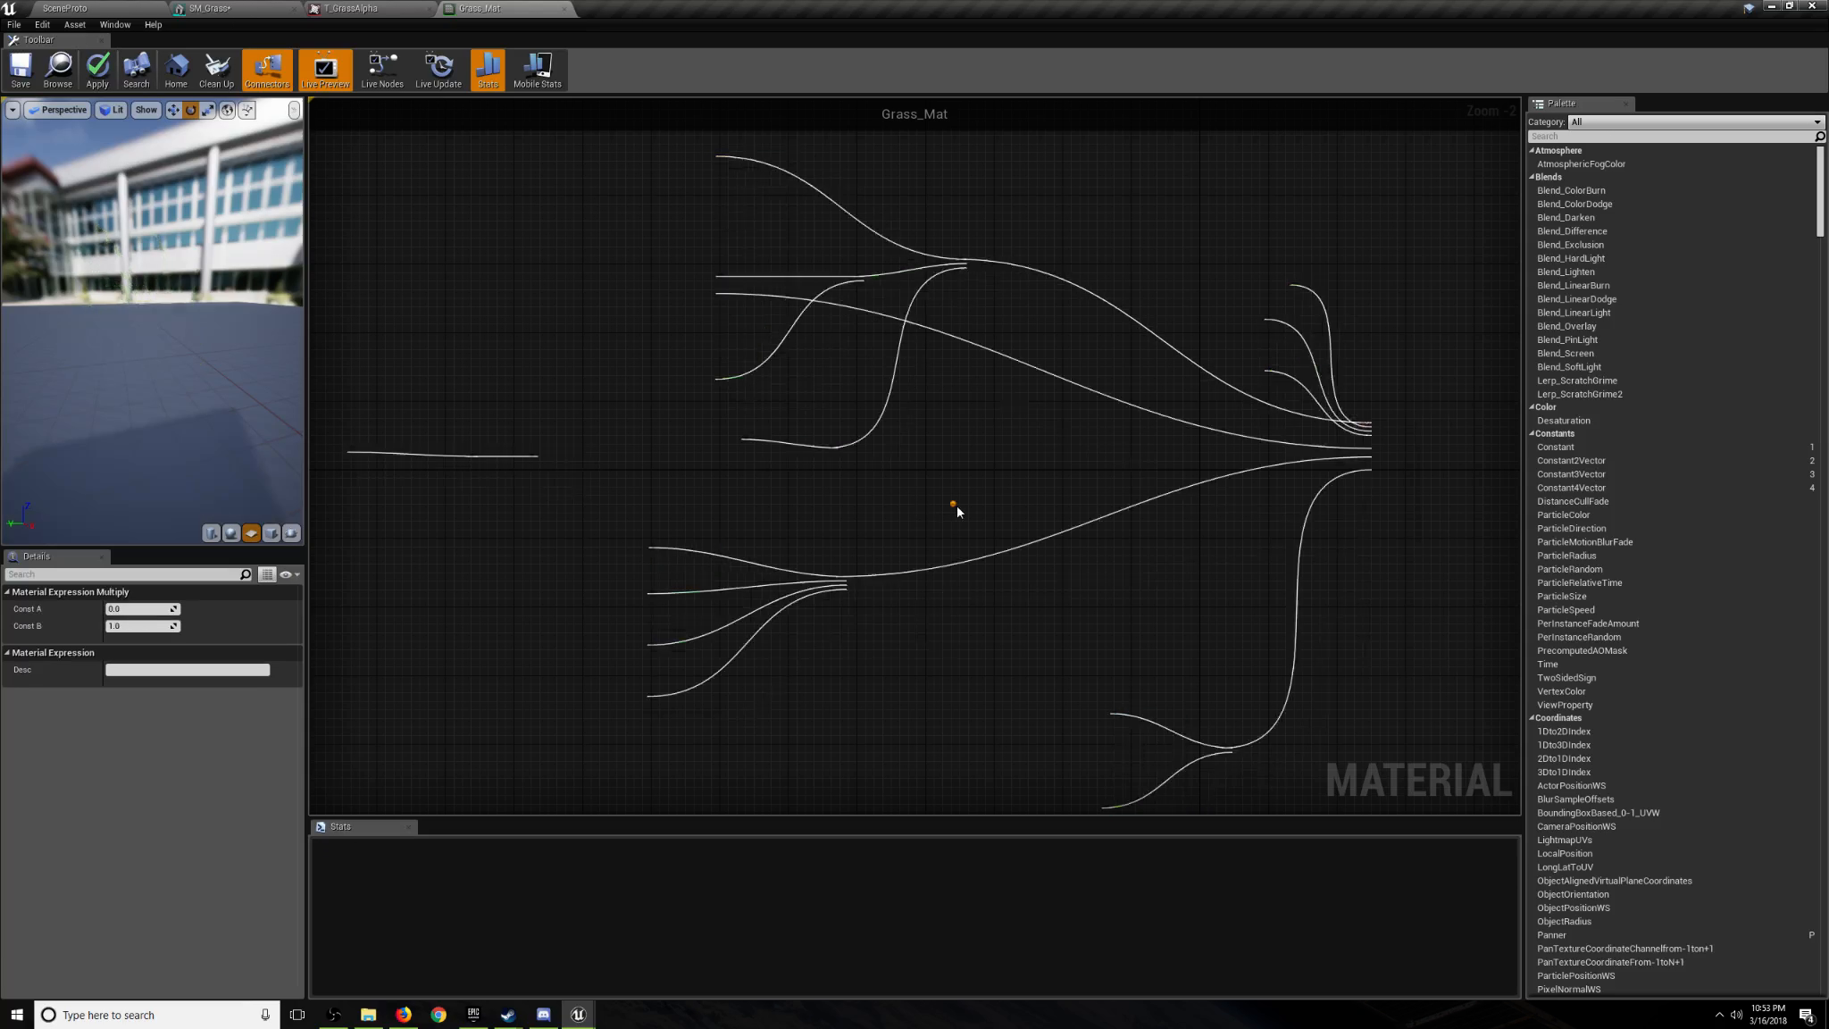
left_click_drag(939, 593, 963, 540)
left_click_drag(961, 525, 1375, 549)
left_click(1025, 569)
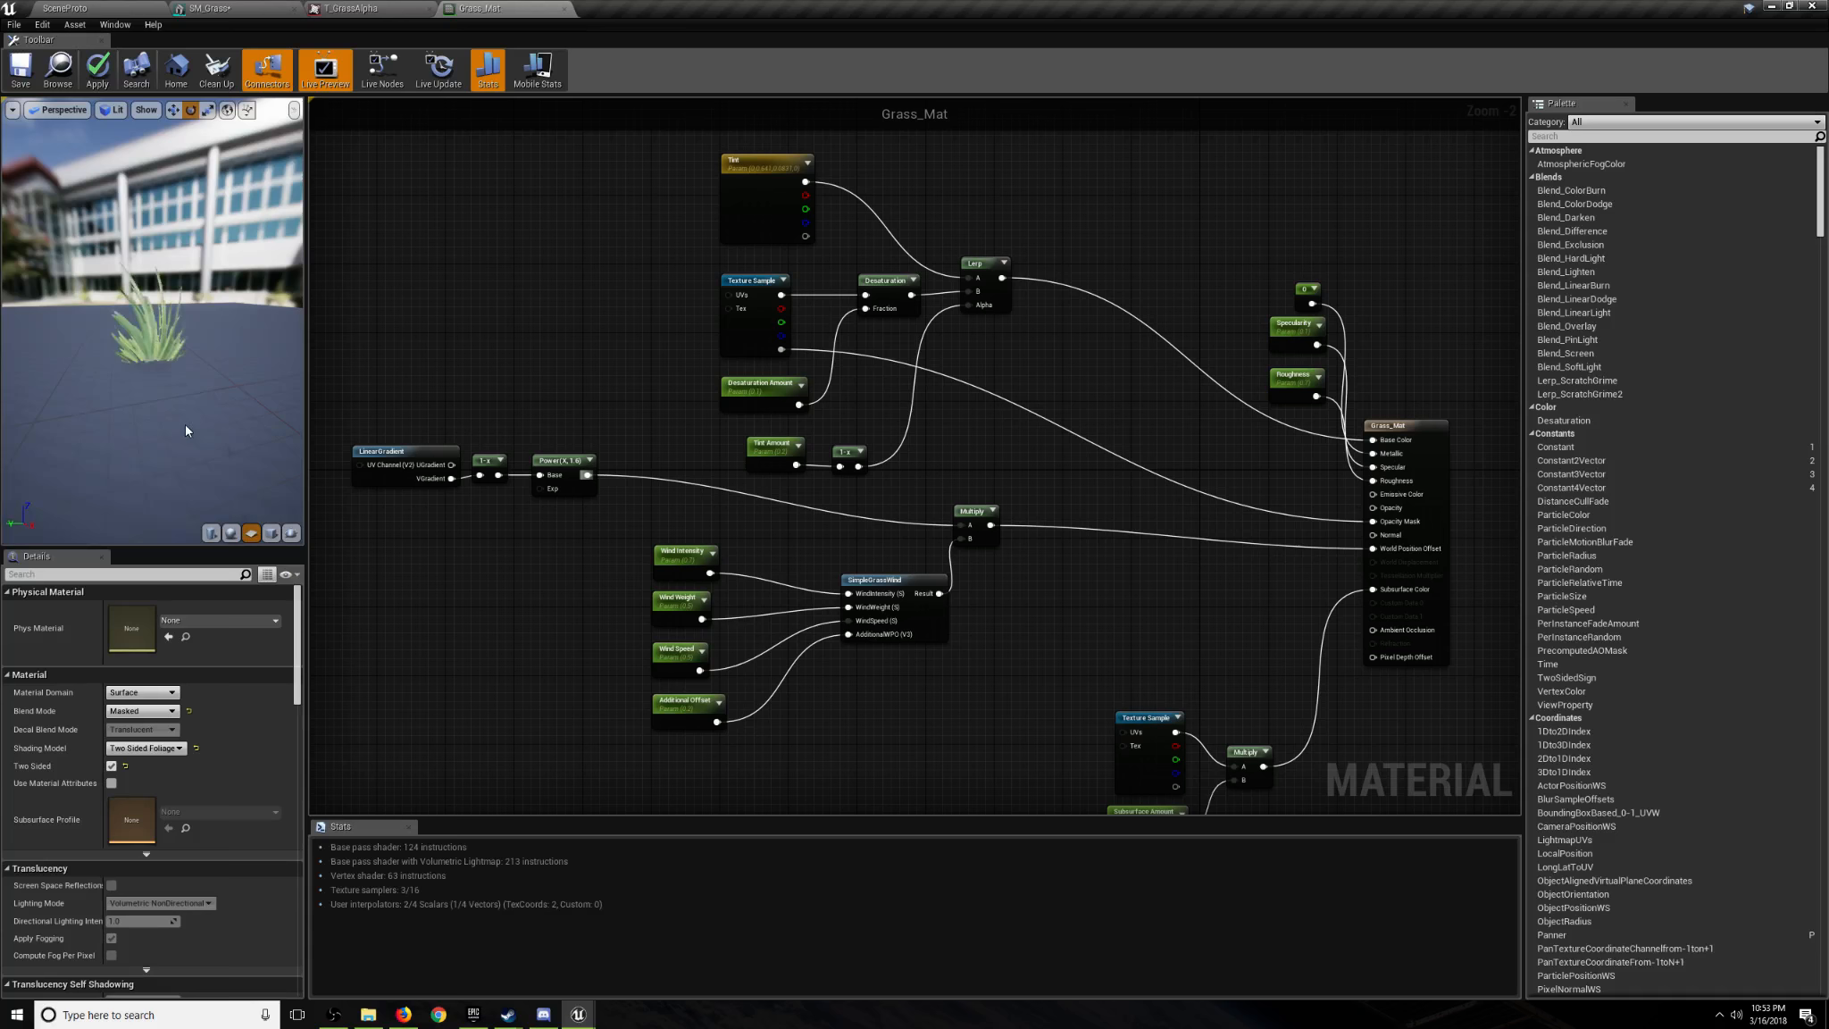
Examine the grass from several angles in the material preview, and show the Power node's gradient preview.
left_click_drag(184, 425, 208, 393)
scroll(196, 400, "up", 5)
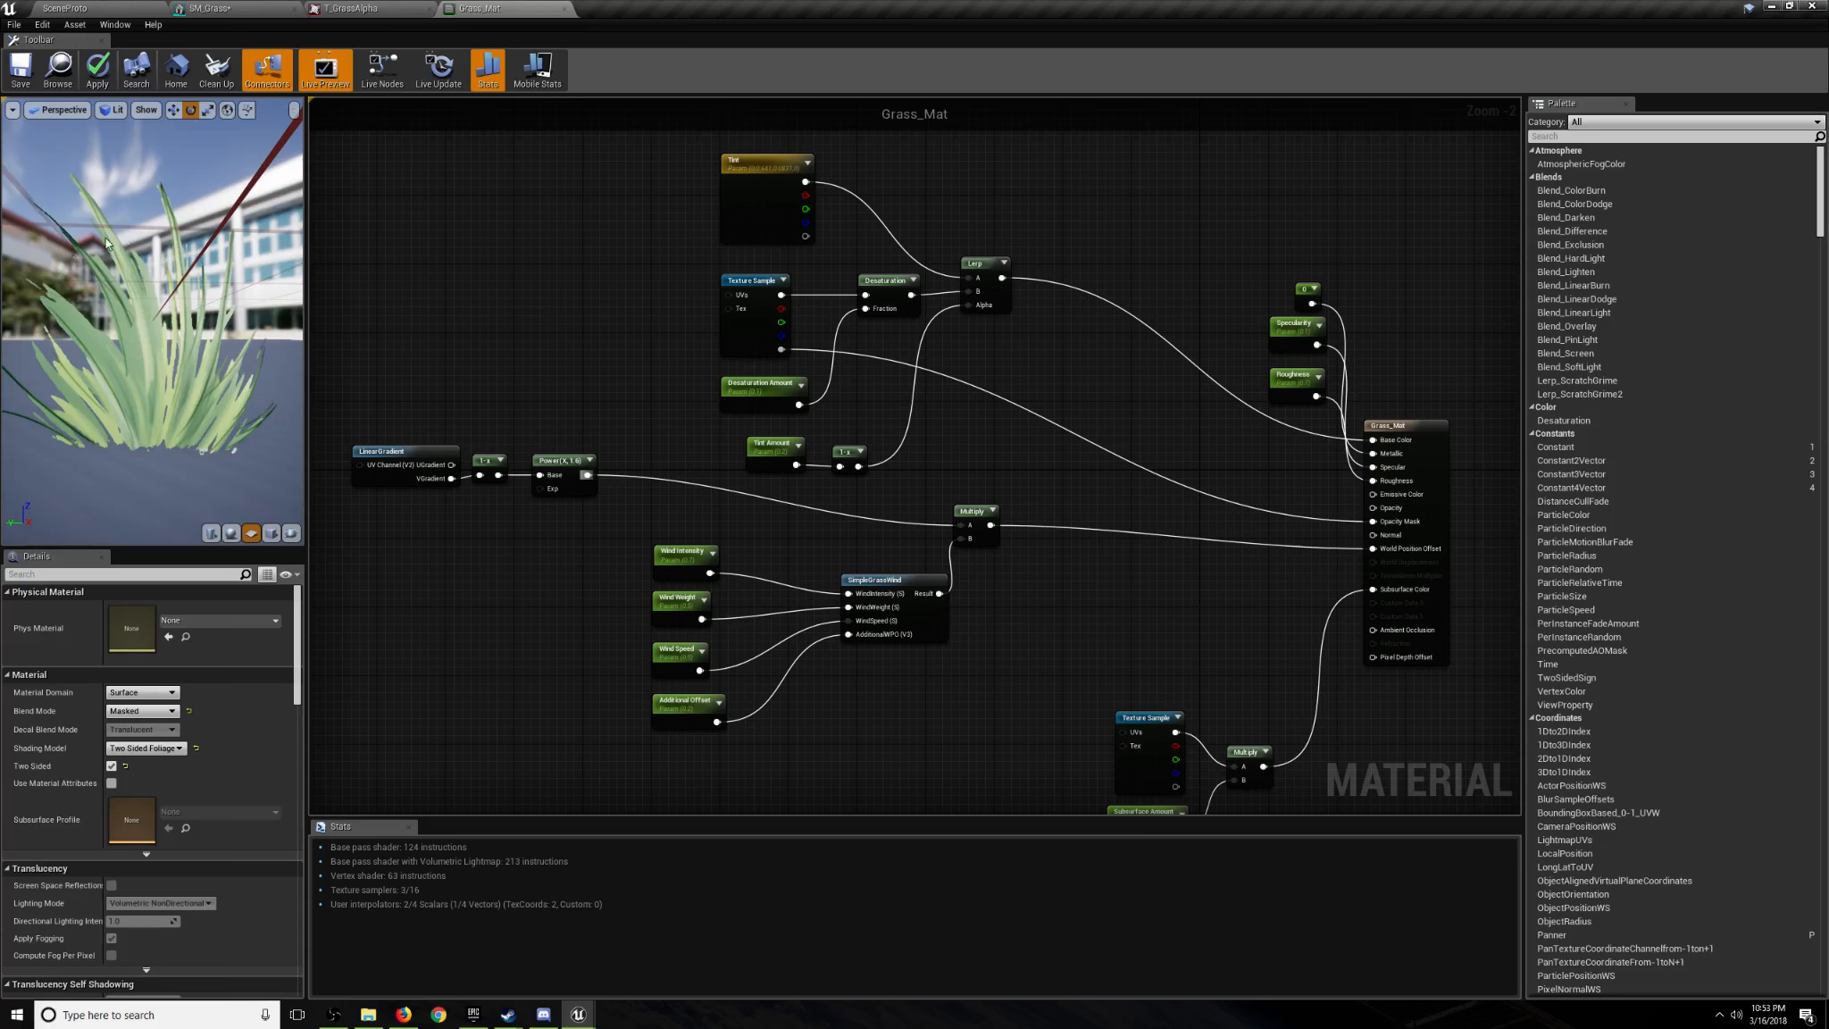
left_click_drag(85, 308, 408, 307)
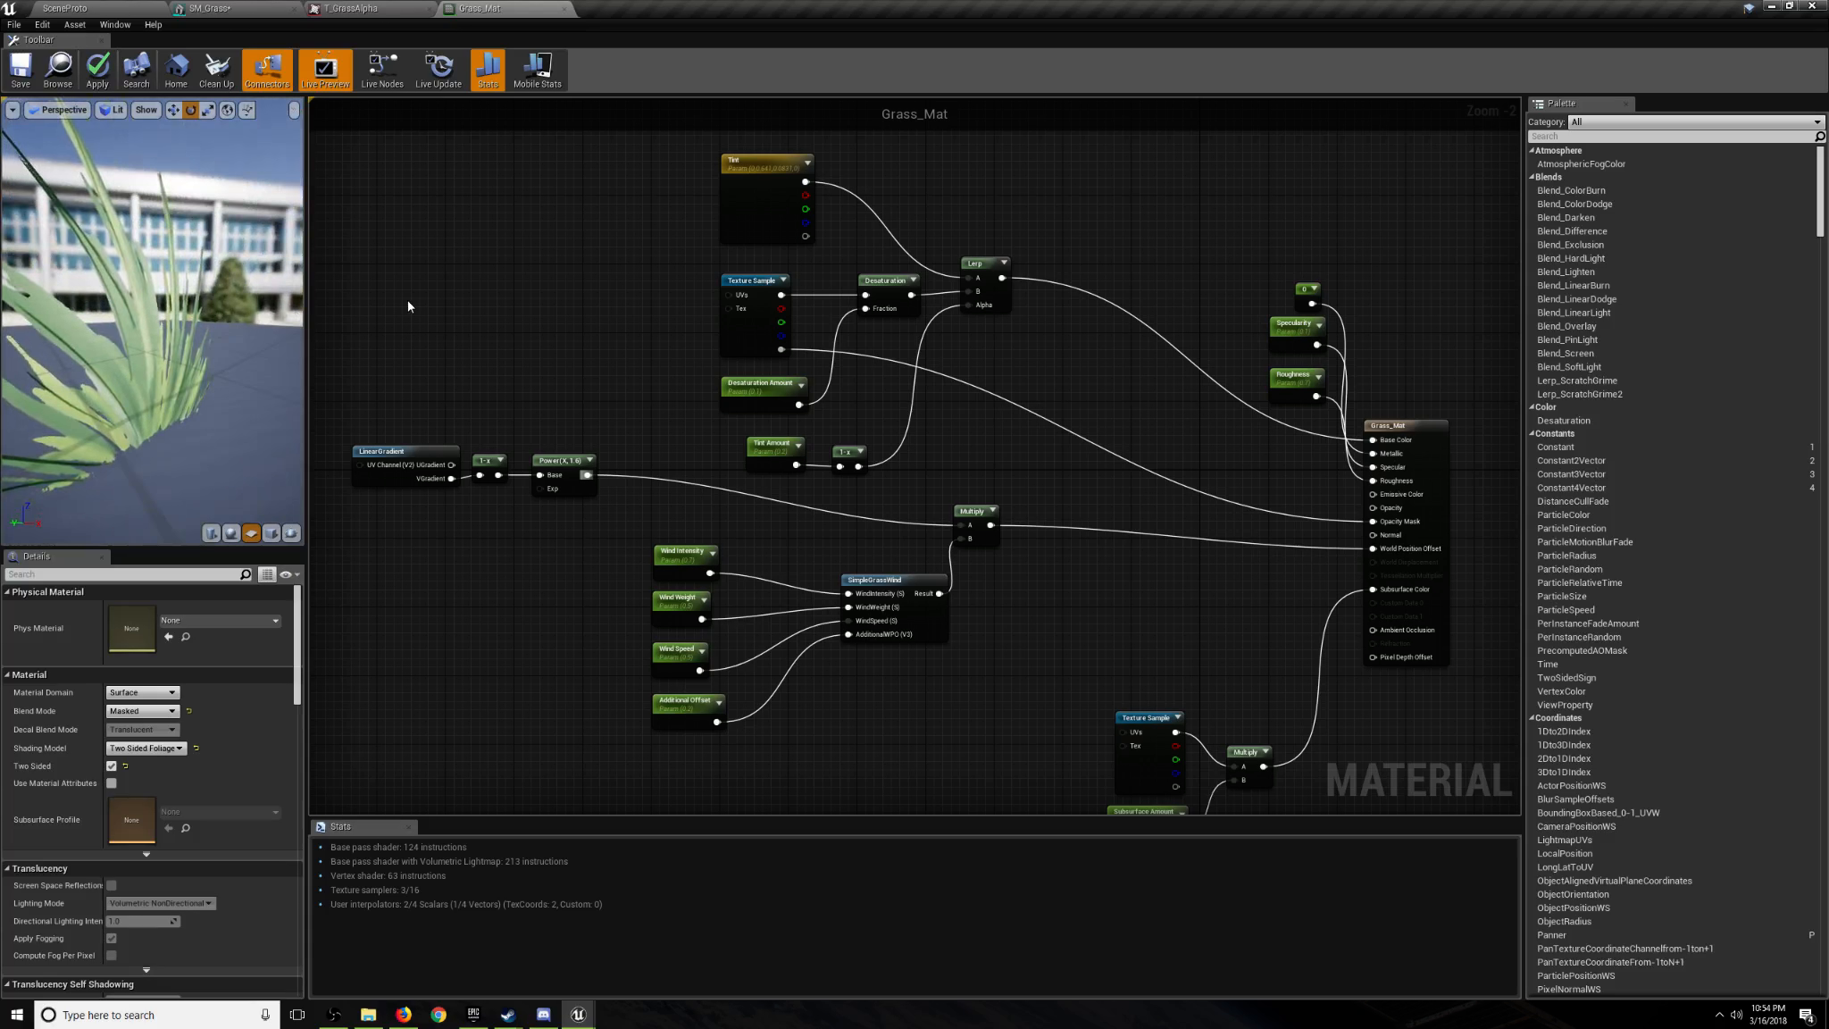
left_click(590, 461)
scroll(627, 491, "up", 2)
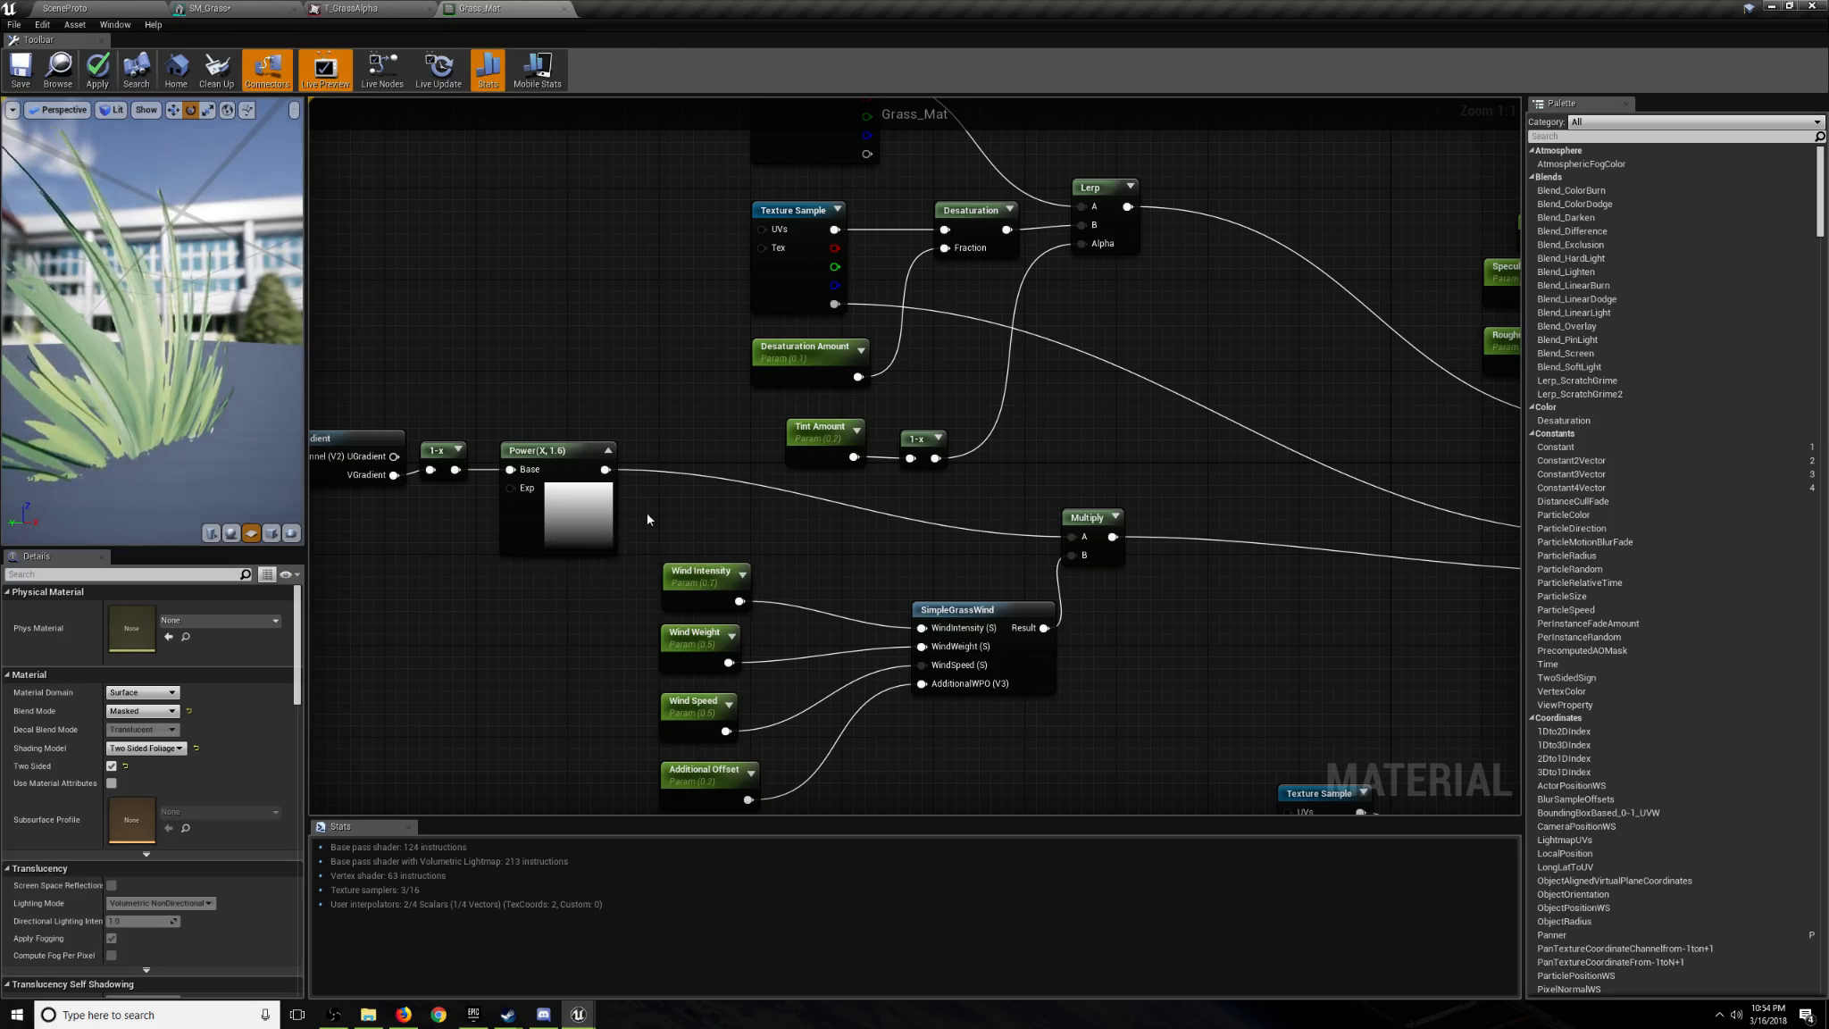
Create an Add node fed by Power's output, set its Const B to 0.3 and place it beside Power.
left_click_drag(606, 469, 712, 491)
type("add")
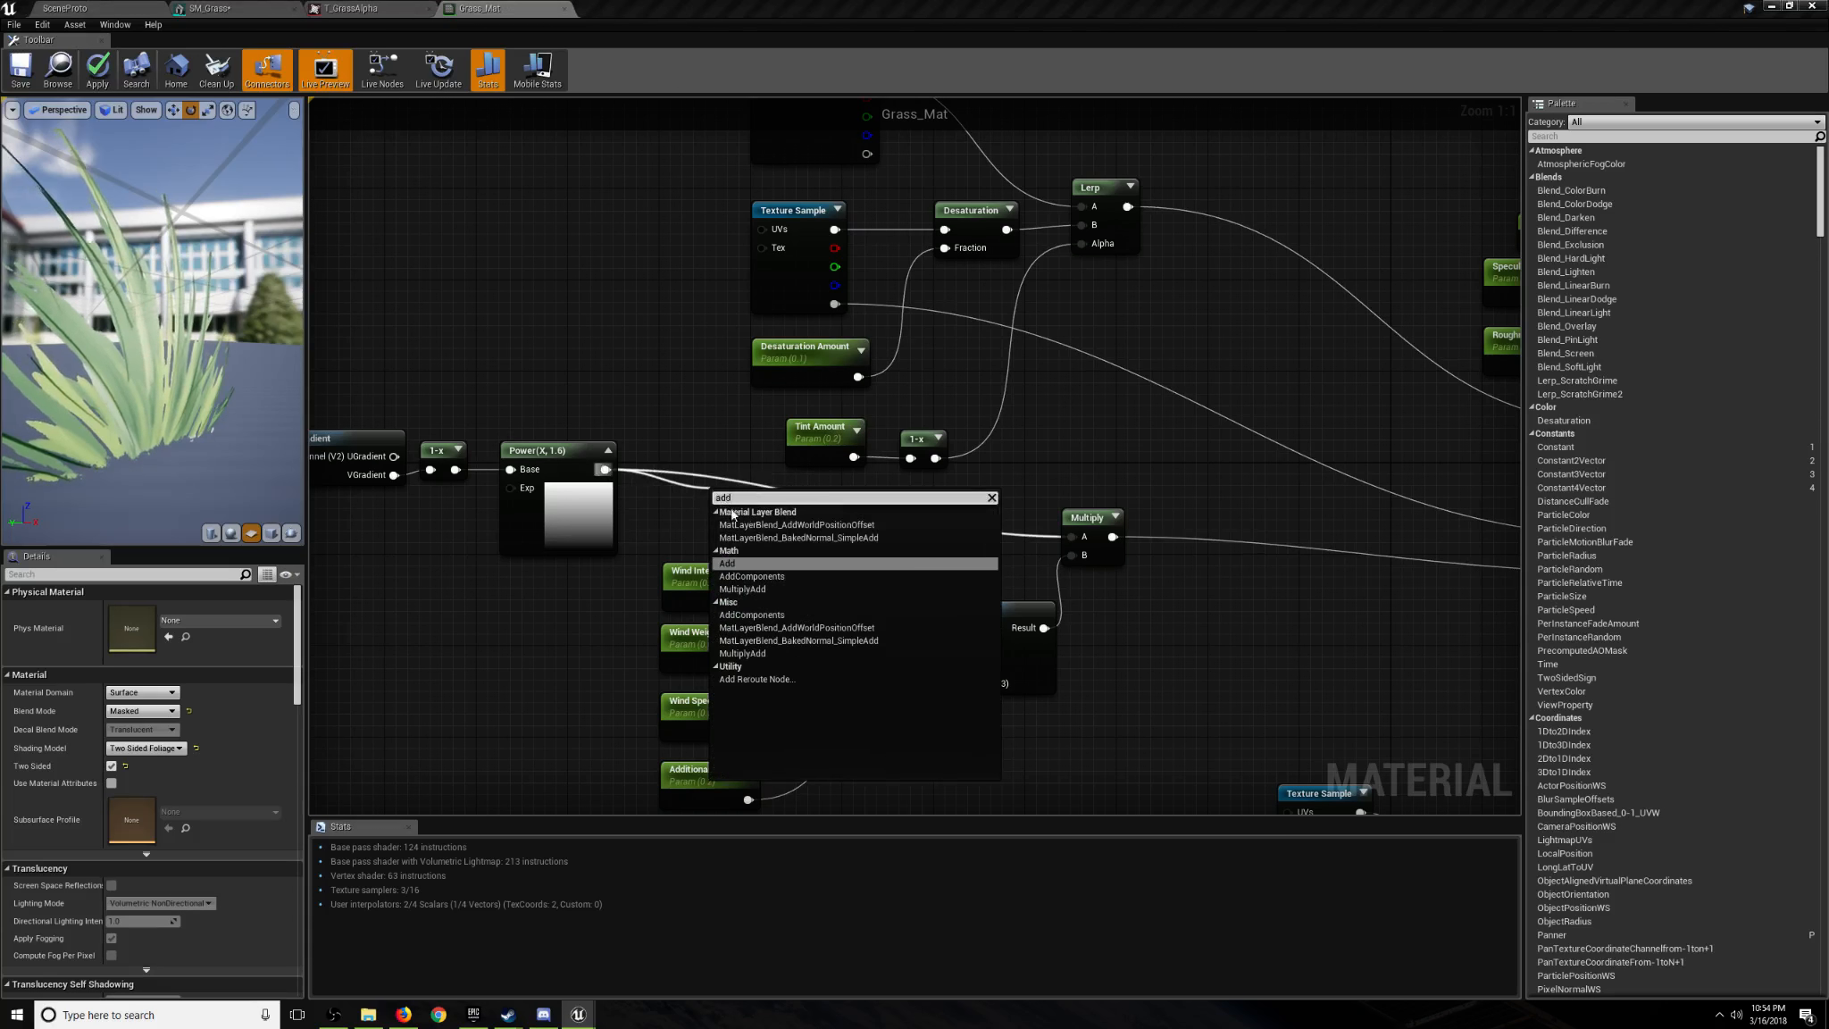
left_click(734, 564)
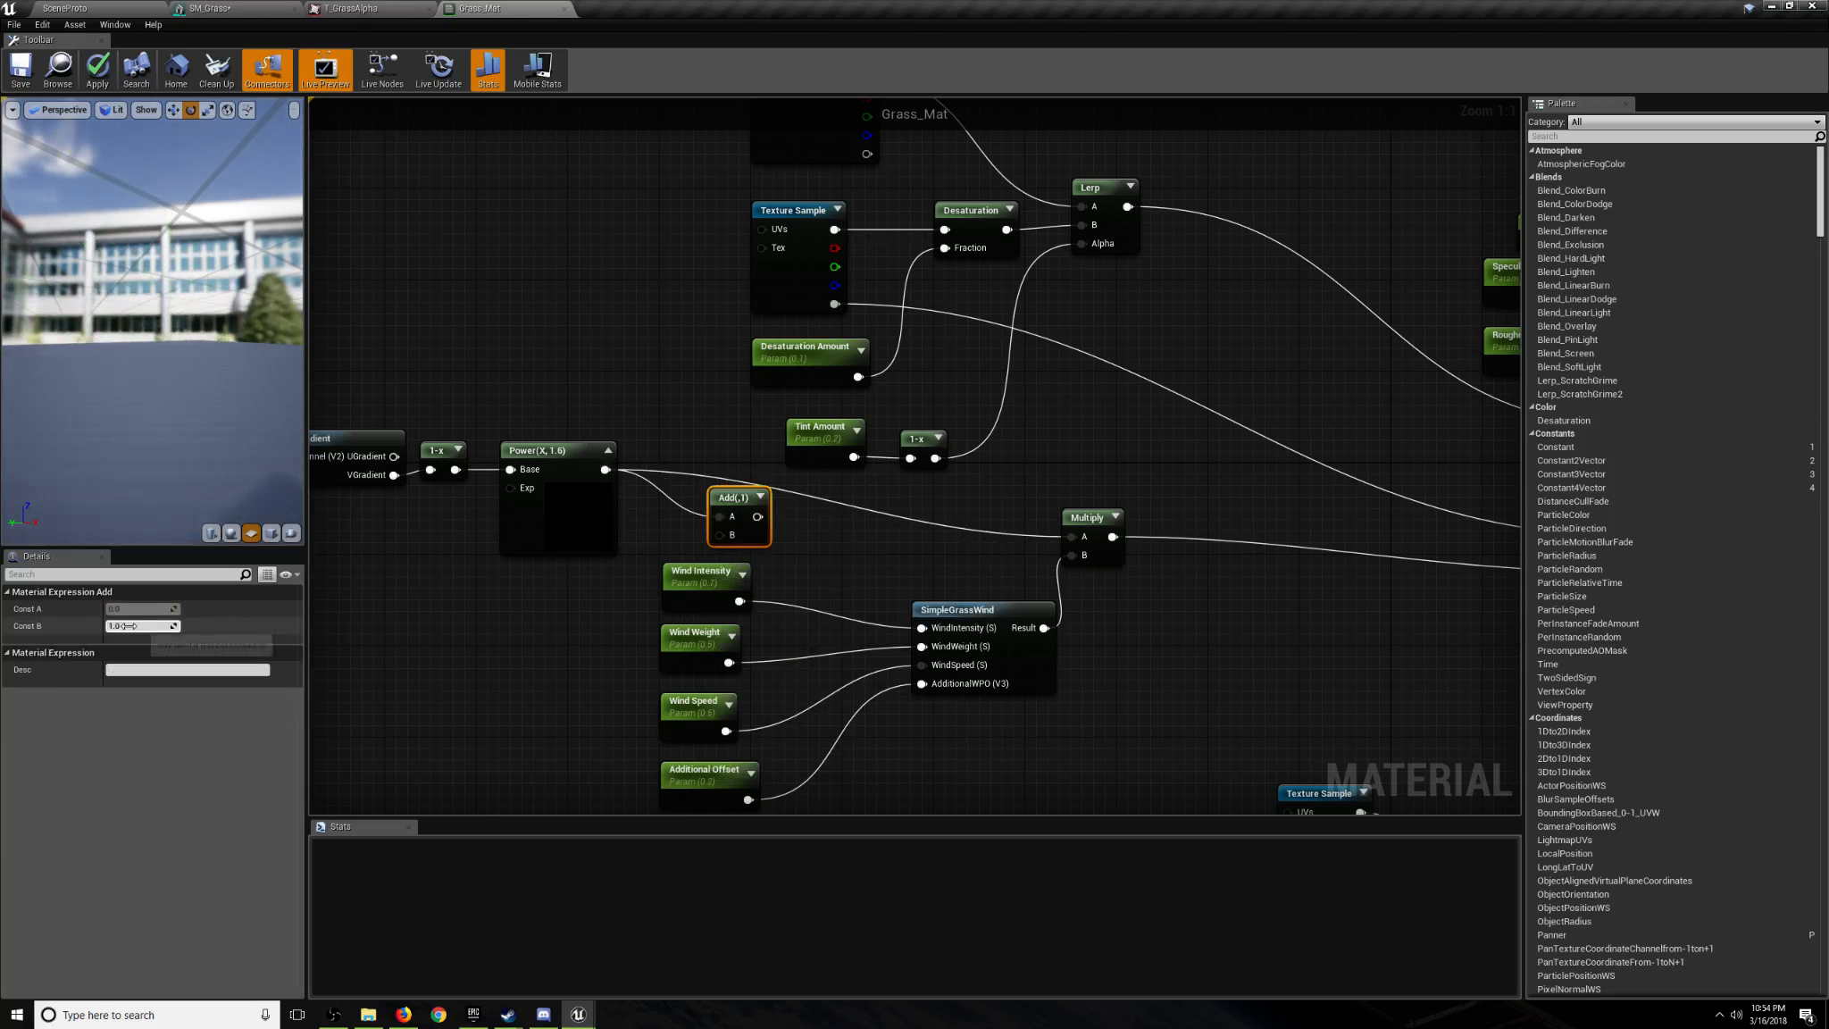
left_click(656, 525)
left_click_drag(747, 510, 702, 477)
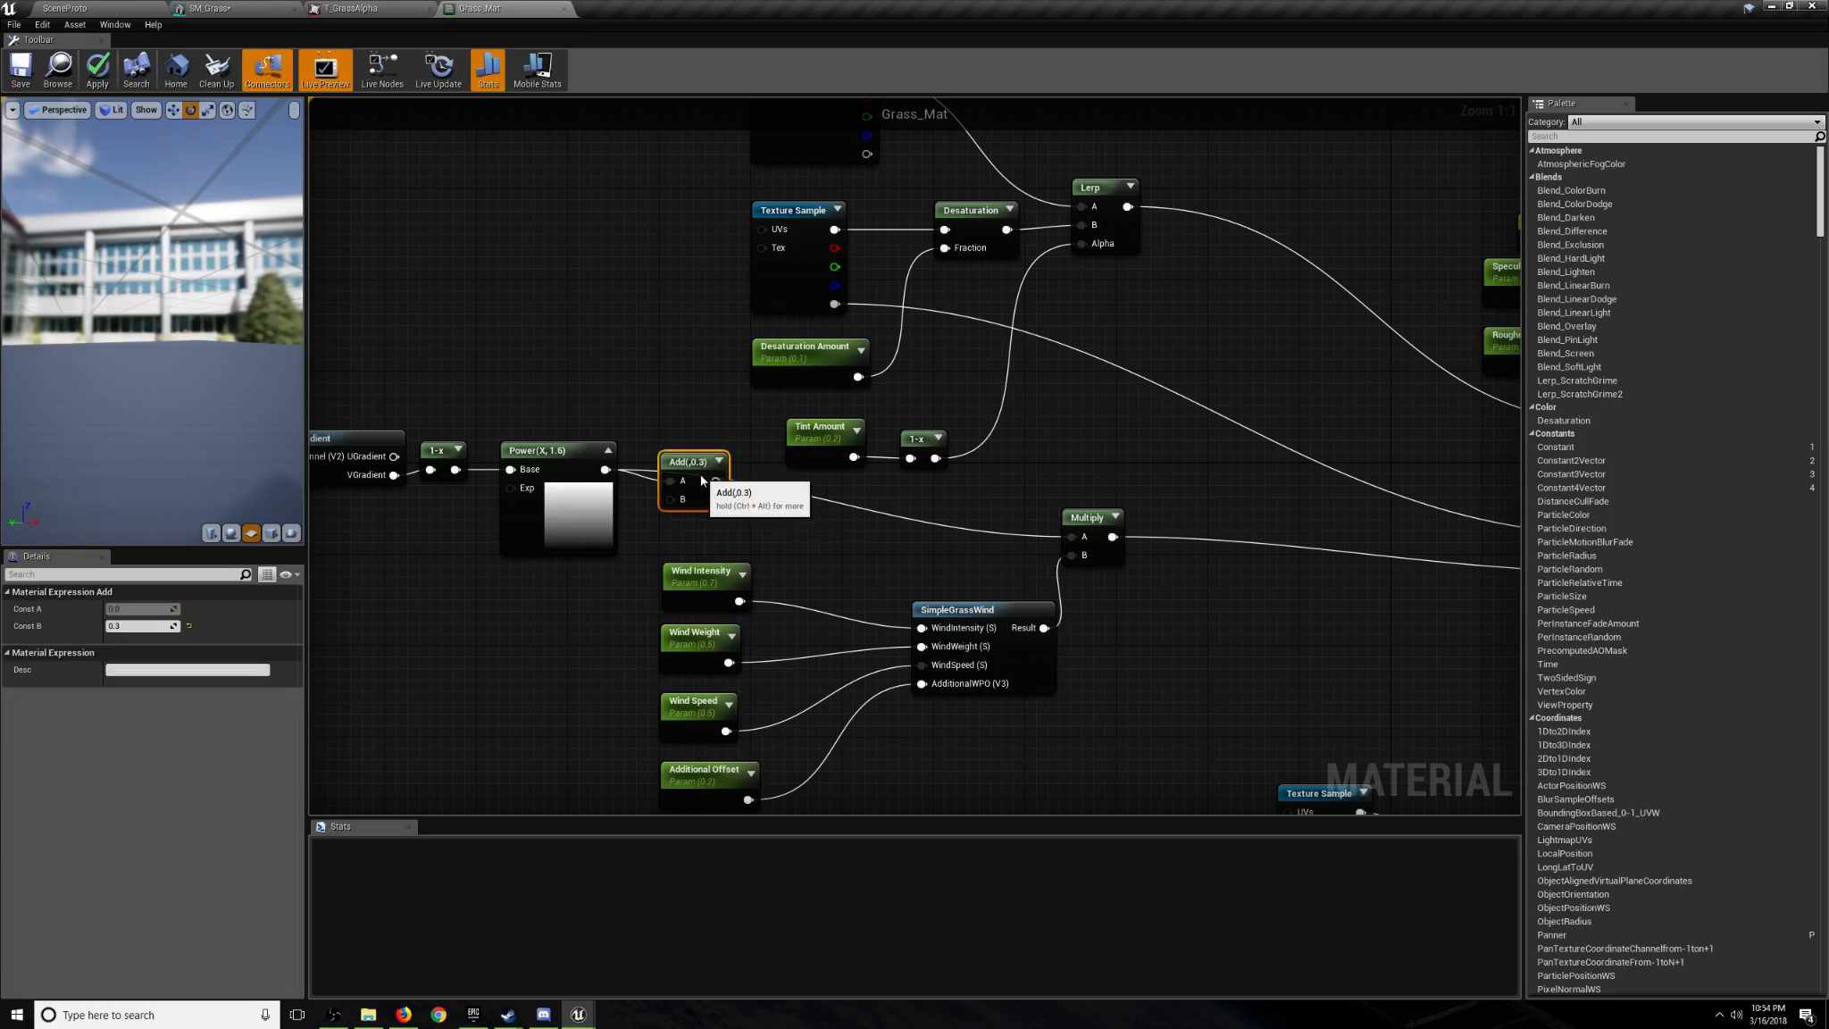
Show the Add node's preview instead of Power's, set its Const B to 0.2 and line it up with Power.
left_click(719, 461)
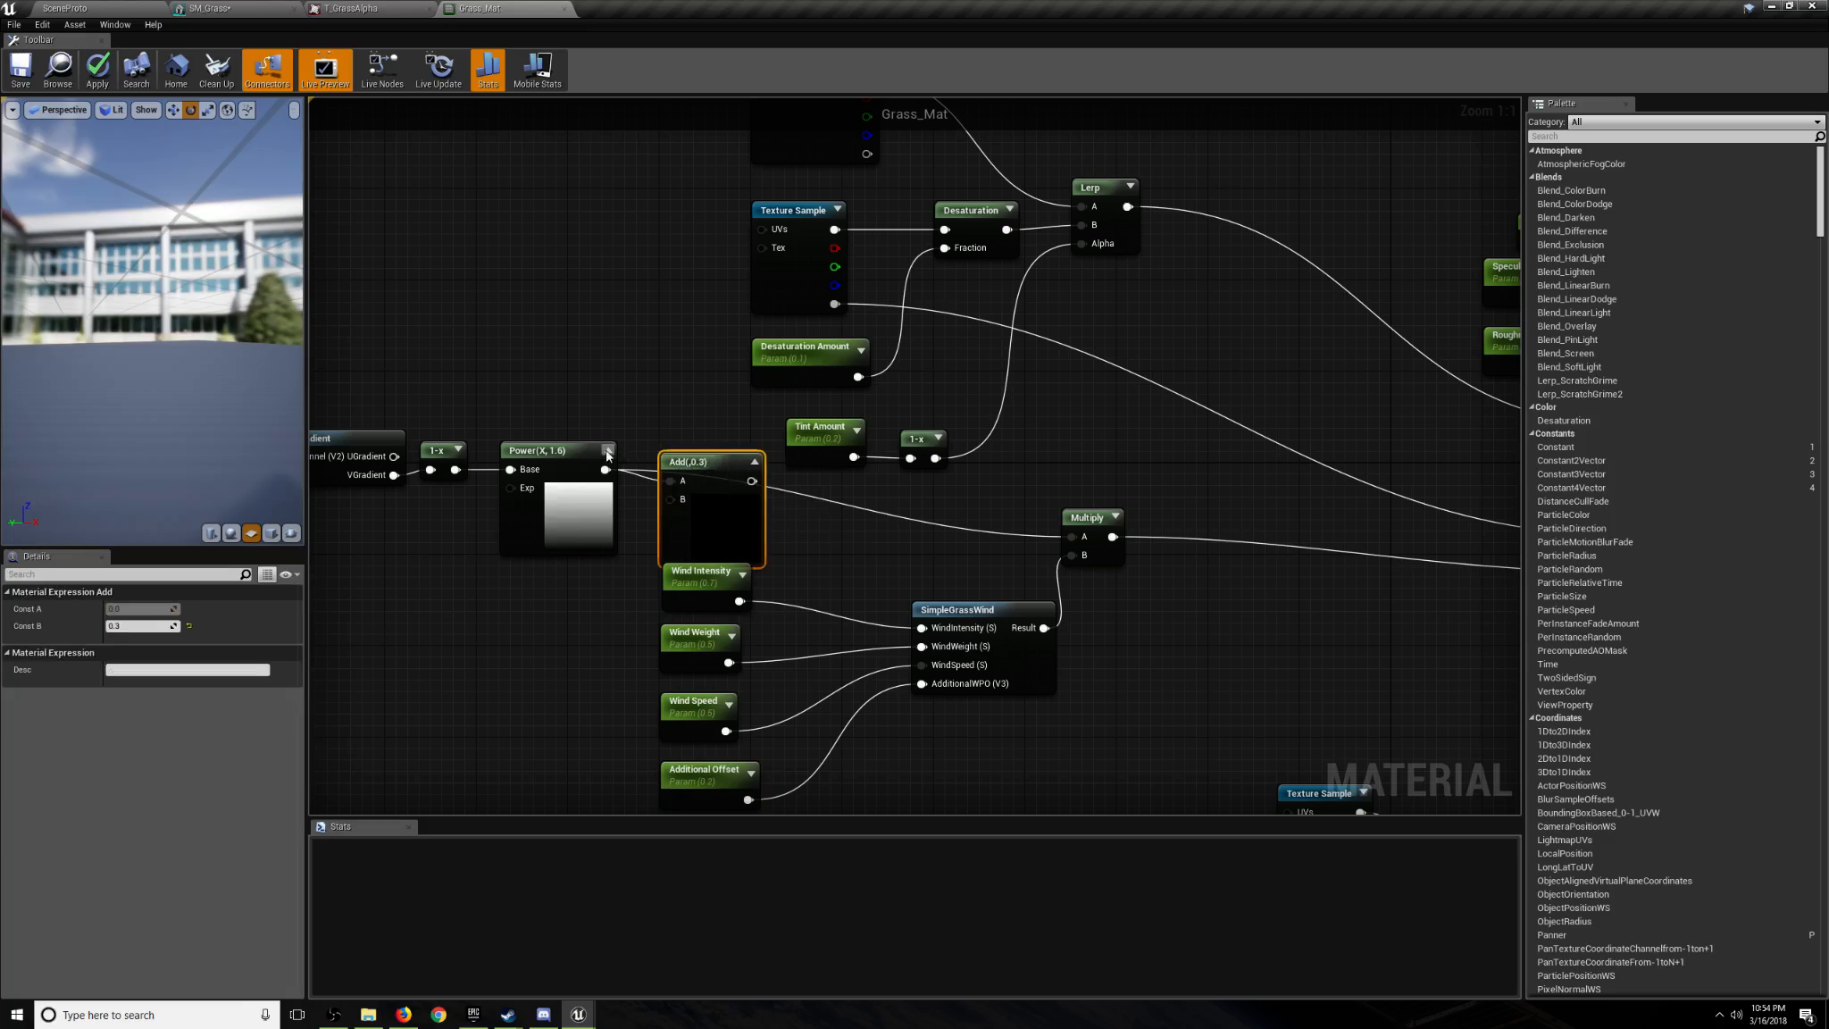
left_click(608, 450)
left_click_drag(738, 474, 726, 462)
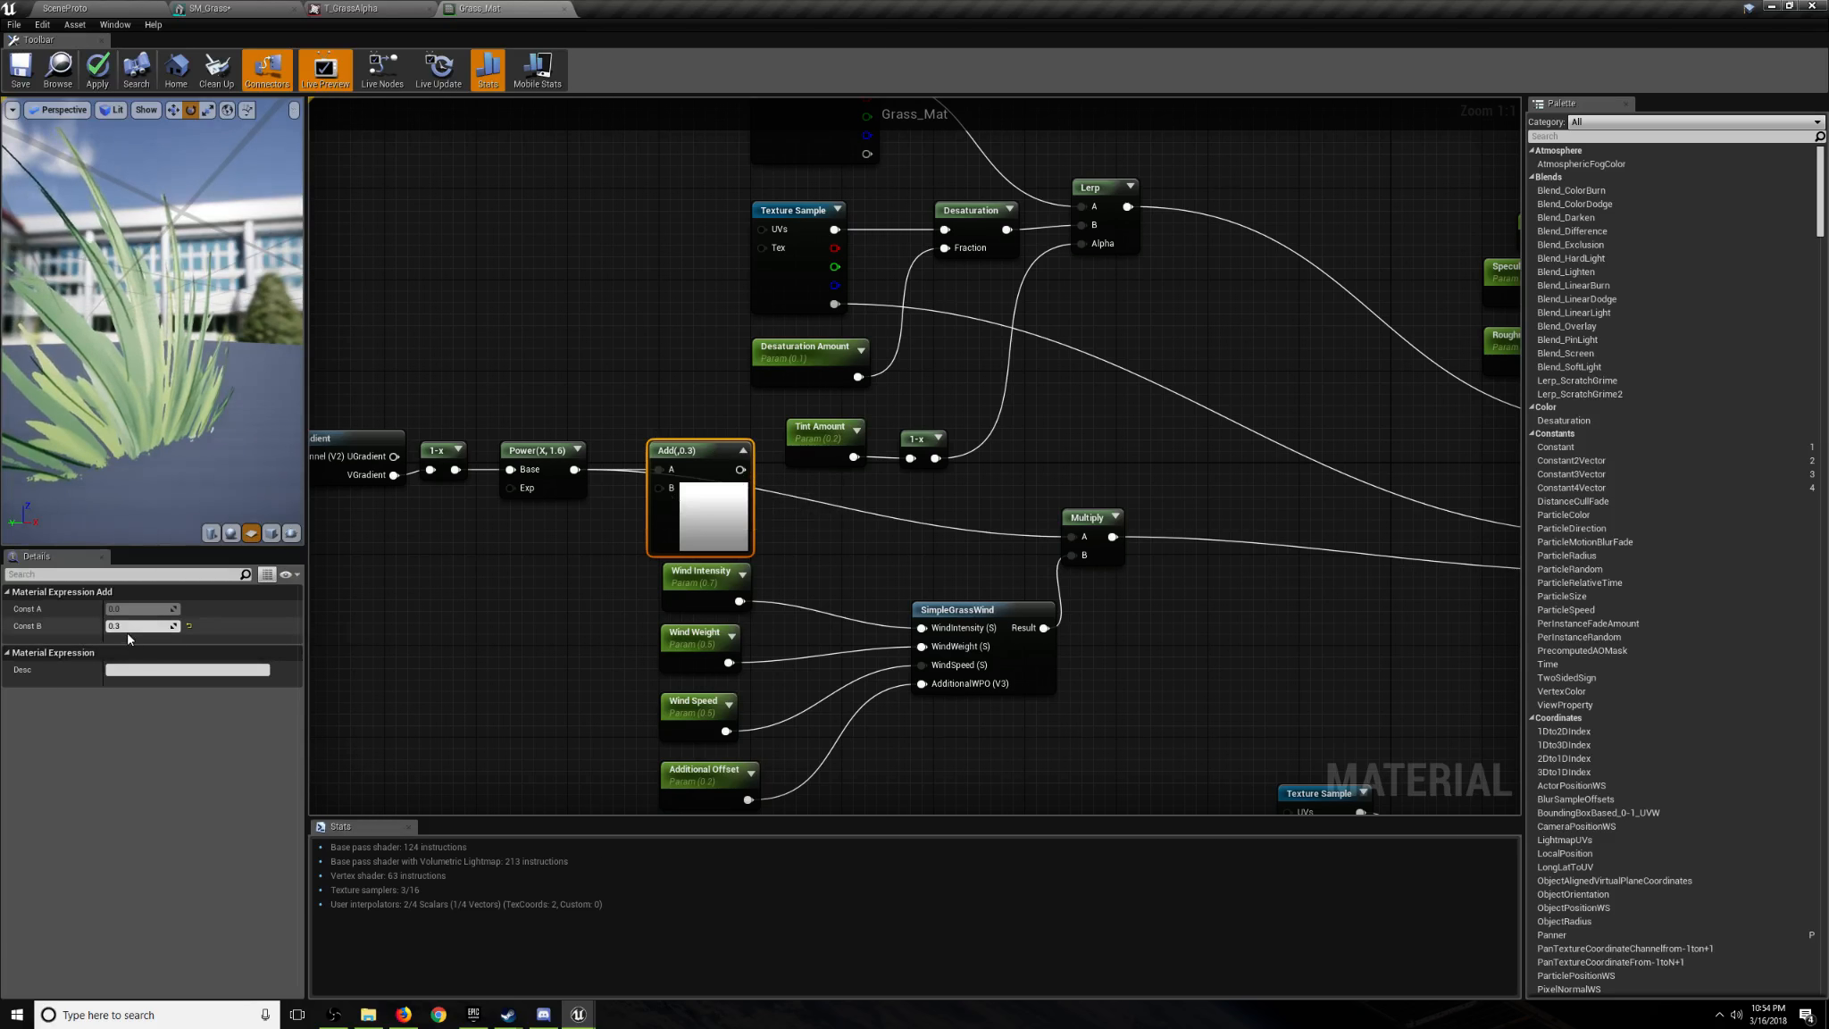
left_click(433, 611)
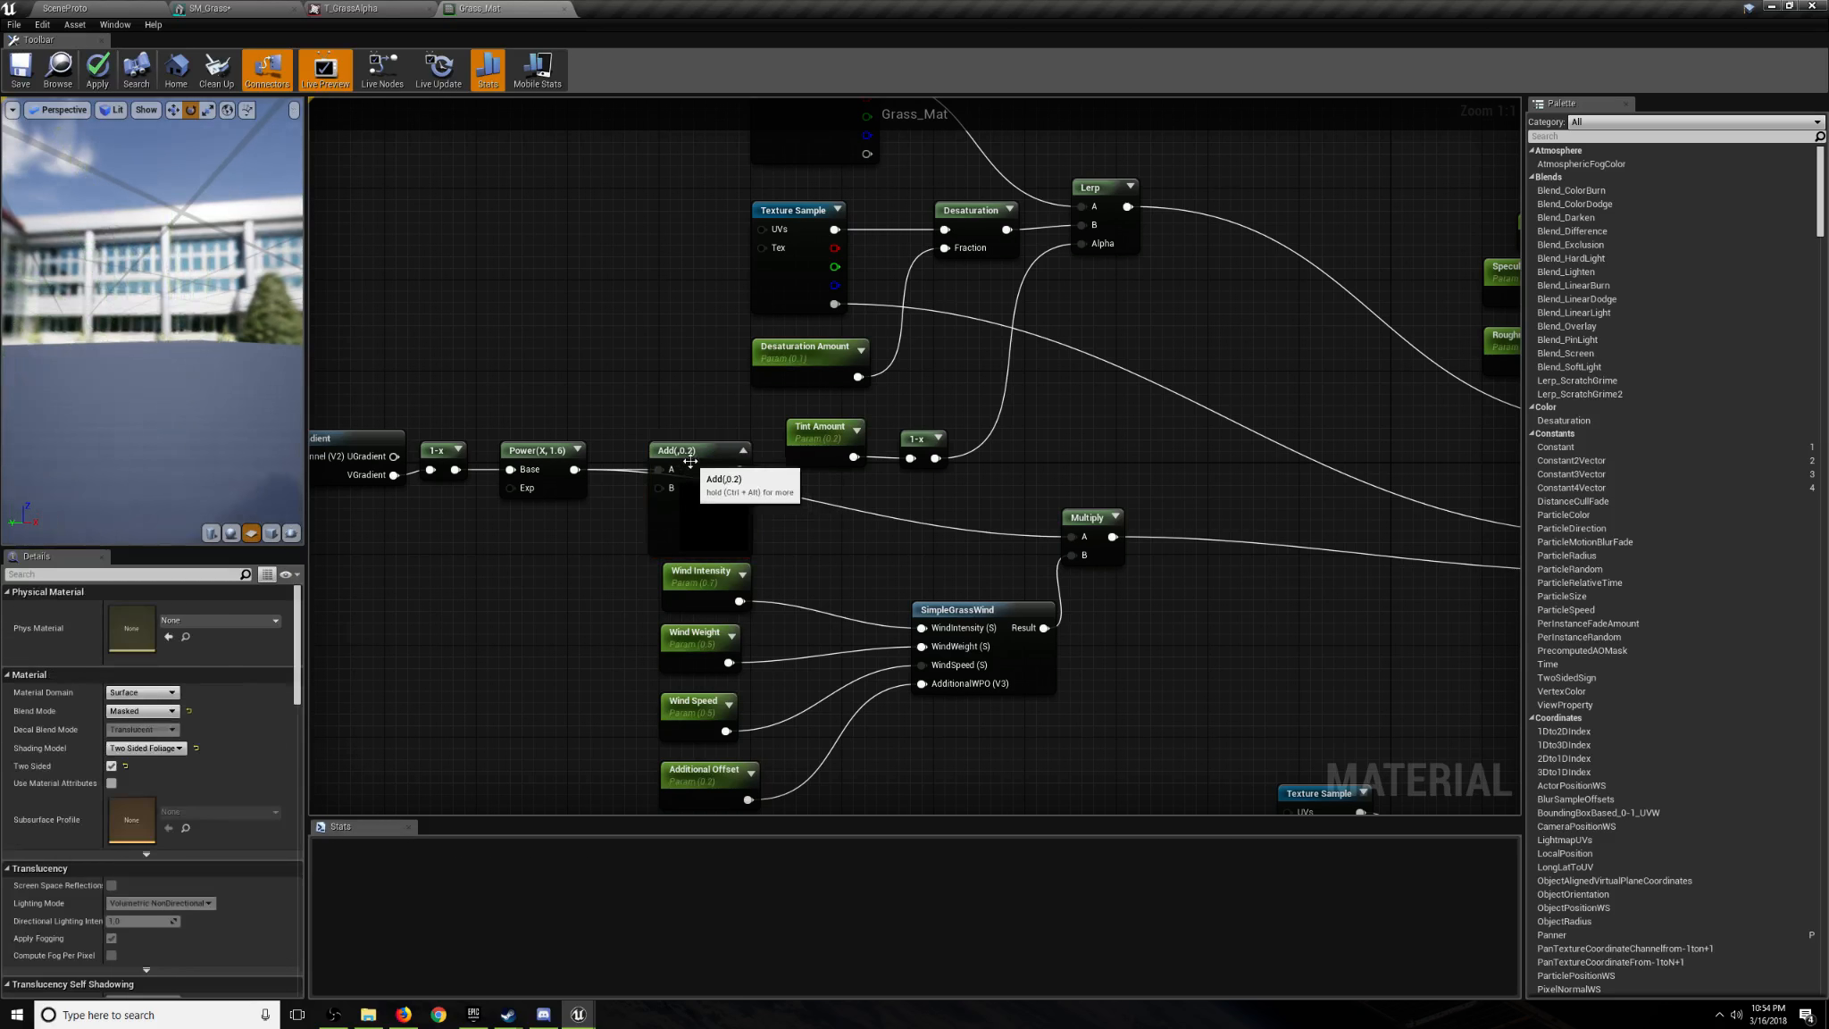
left_click(650, 461)
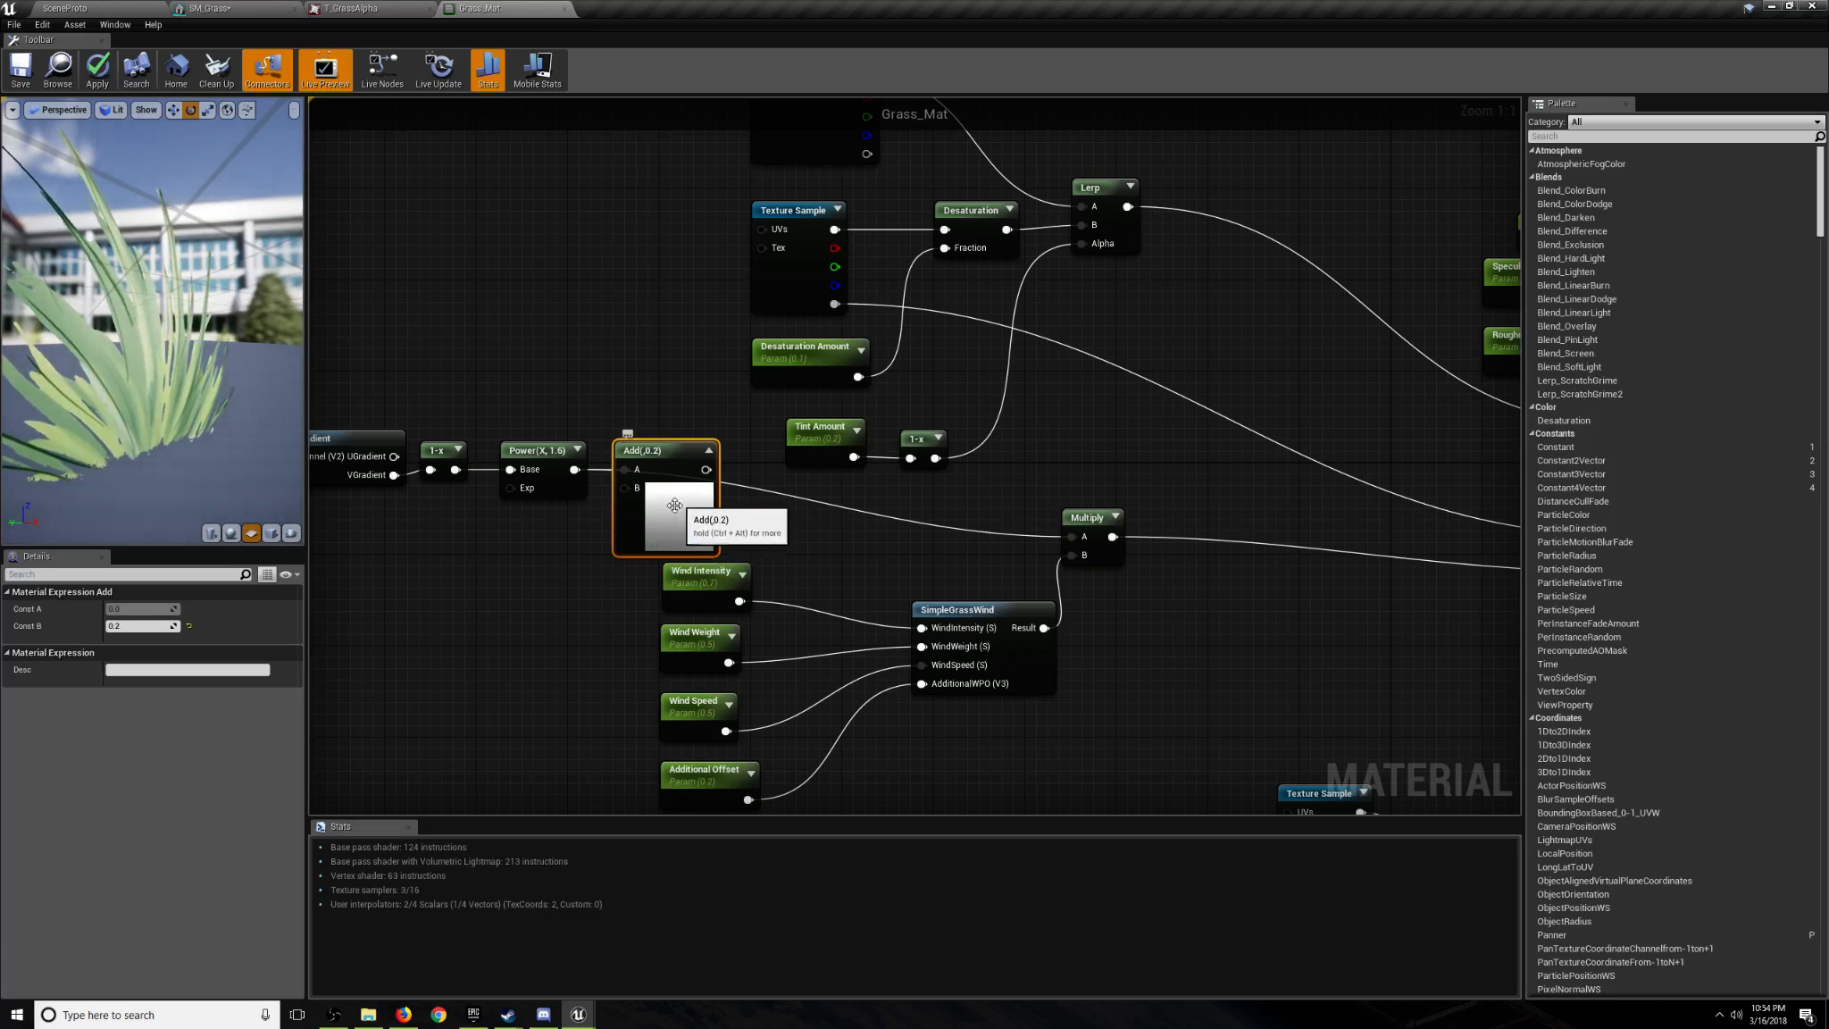
Create a Clamp node fed by the Add node's output.
left_click(599, 529)
left_click_drag(707, 469, 827, 487)
type("clamp")
left_click(925, 565)
scroll(858, 544, "down", 2)
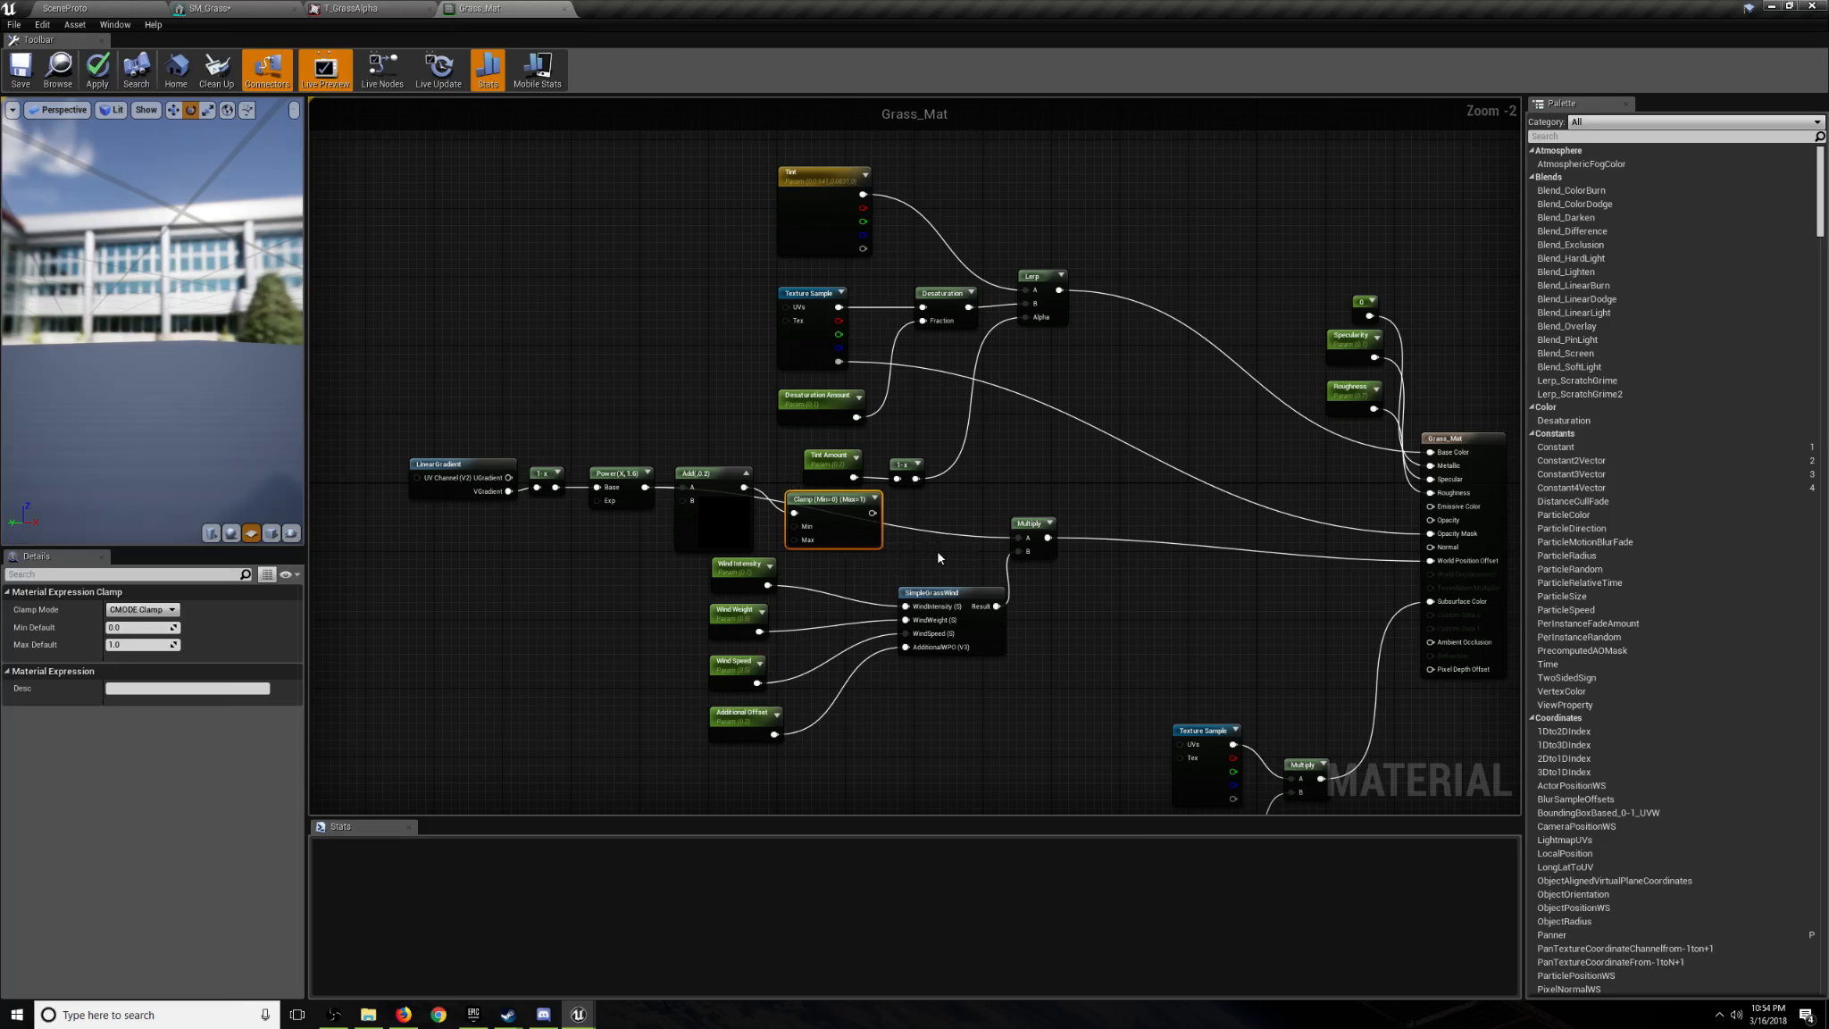
left_click(913, 534)
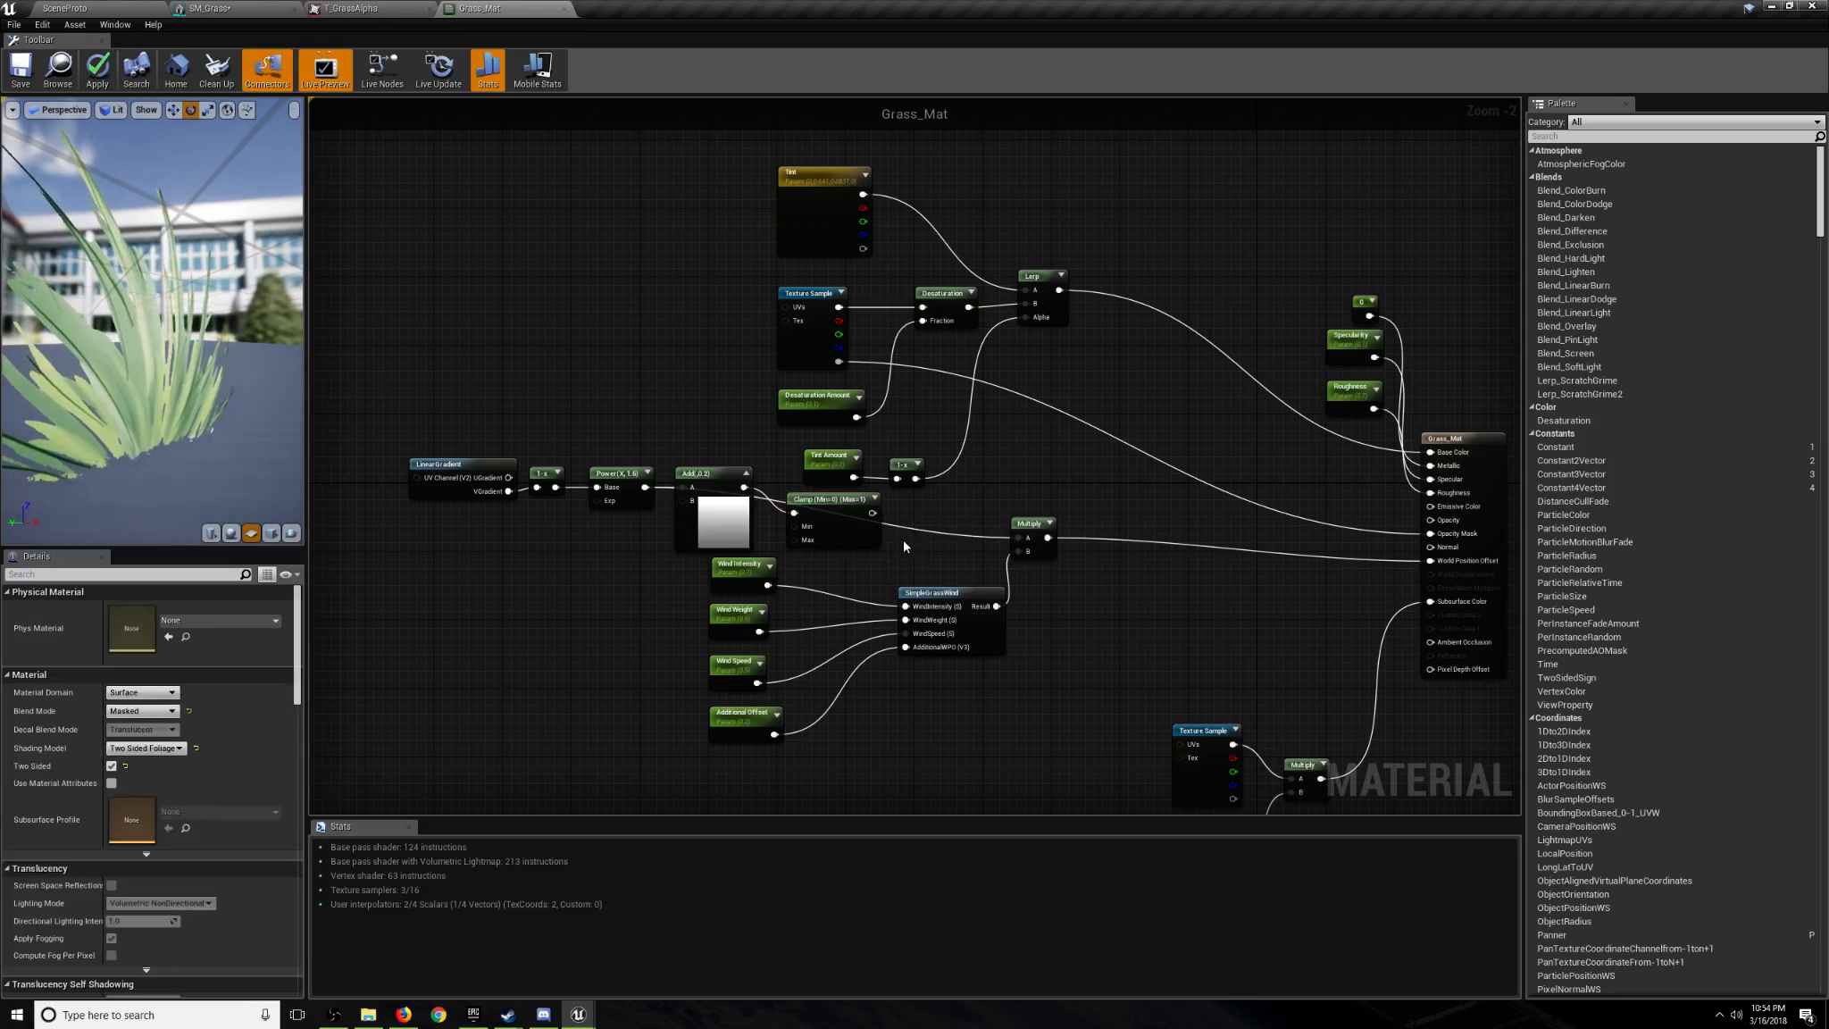
Add a Multiply node combining the Lerp output as A with the Clamp output as B, and connect it to Base Color.
left_click(1135, 313)
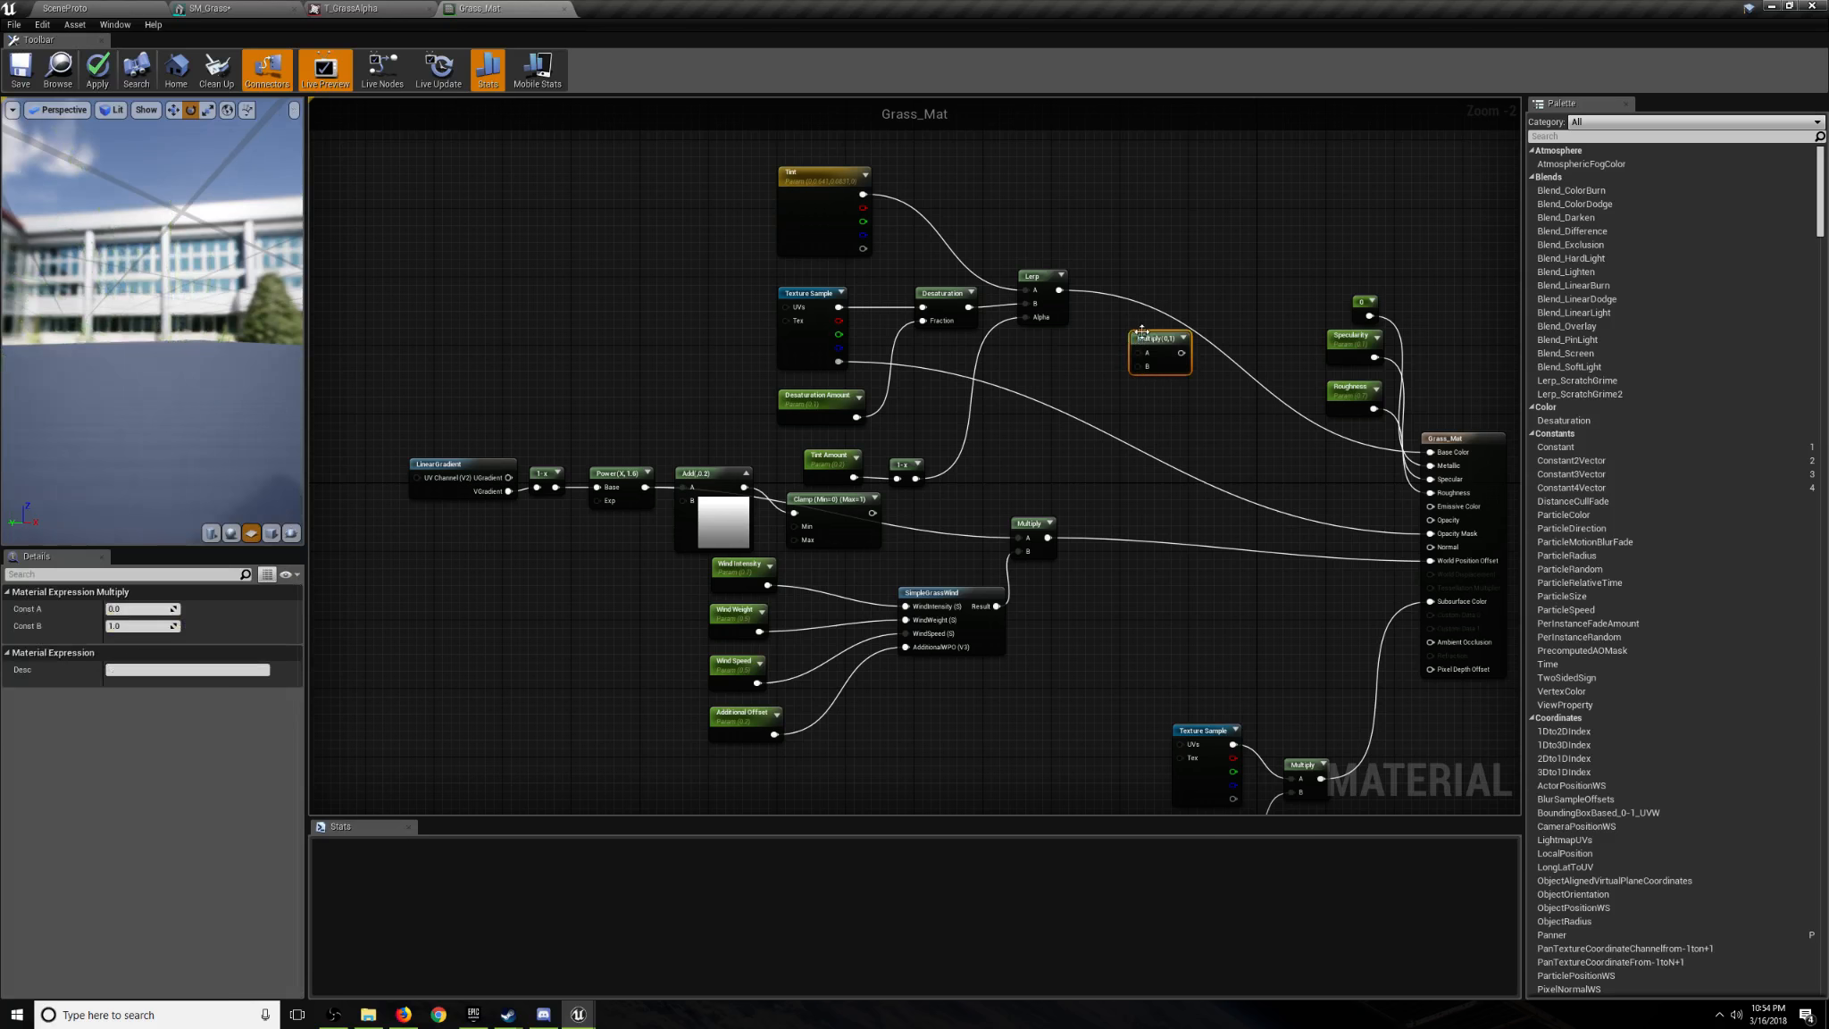
left_click_drag(1060, 290, 1025, 400)
left_click_drag(873, 516, 873, 515)
left_click_drag(1160, 324, 1429, 453)
left_click(934, 504)
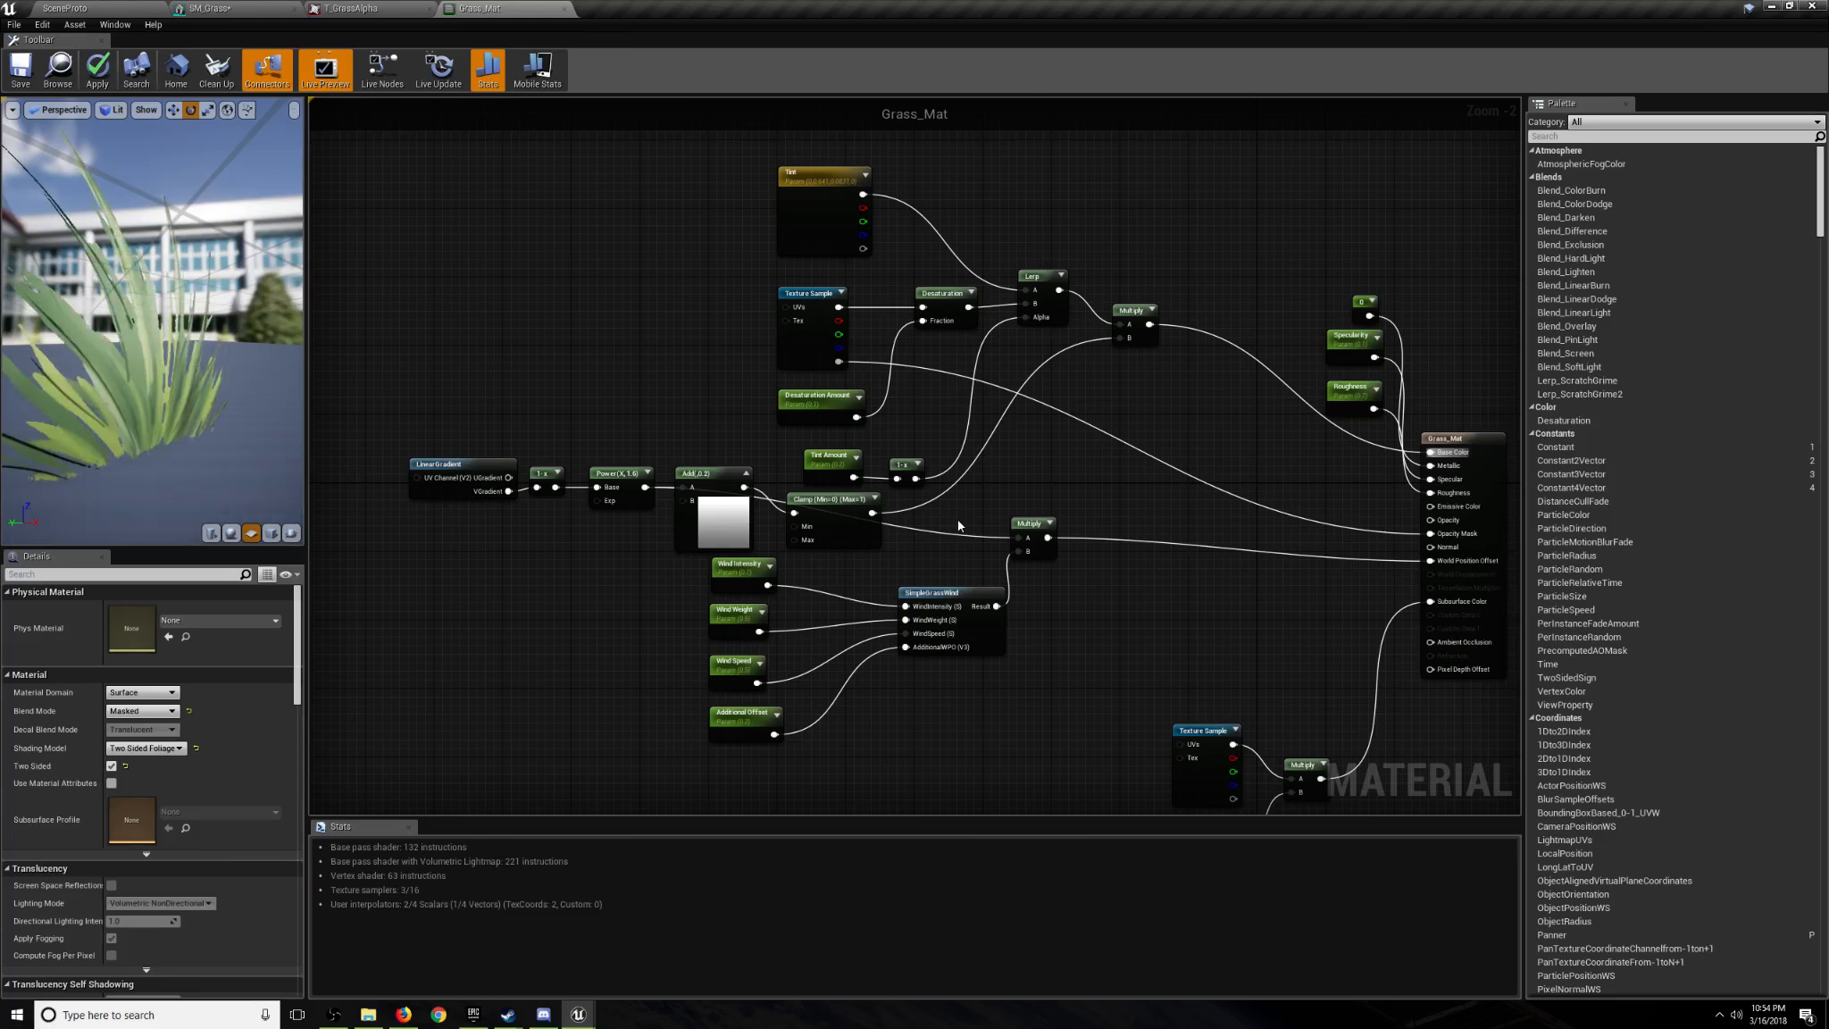
Inspect the darkened grass base in the preview and set the Add node's Const B to 0.1.
left_click_drag(134, 339, 80, 390)
left_click(727, 517)
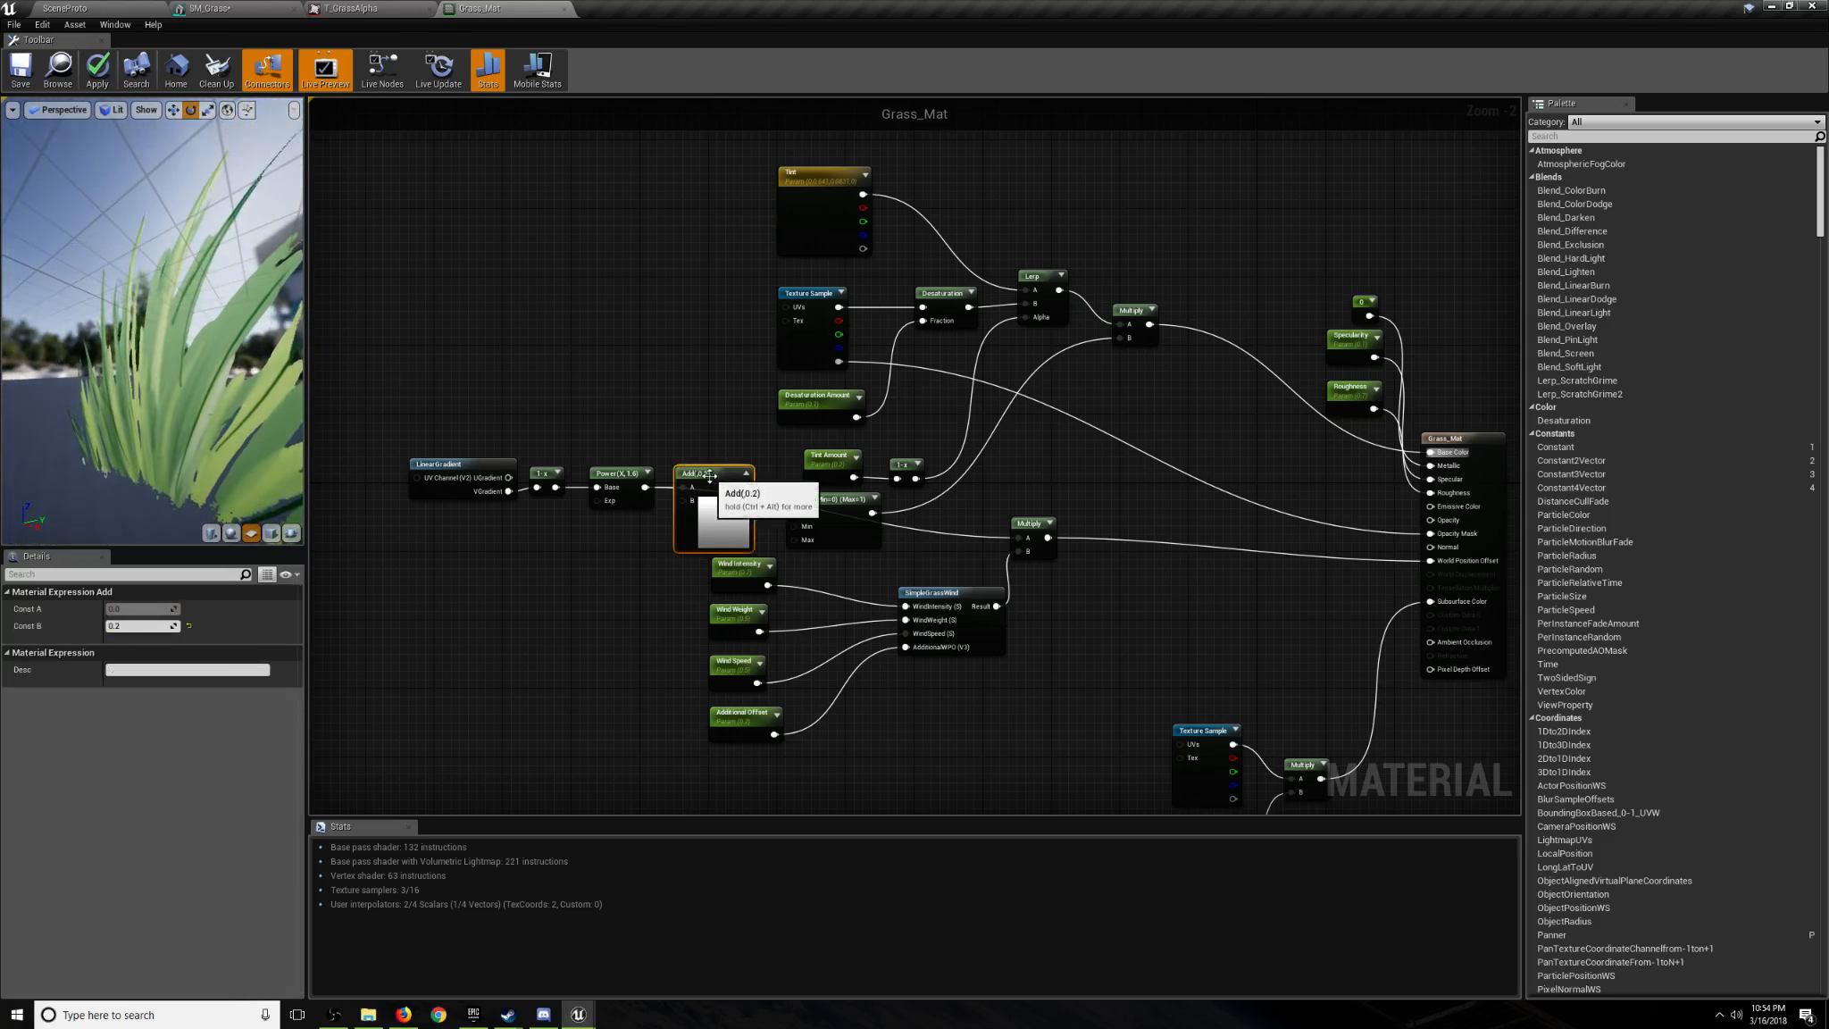
left_click(134, 626)
type("0.1")
left_click(456, 613)
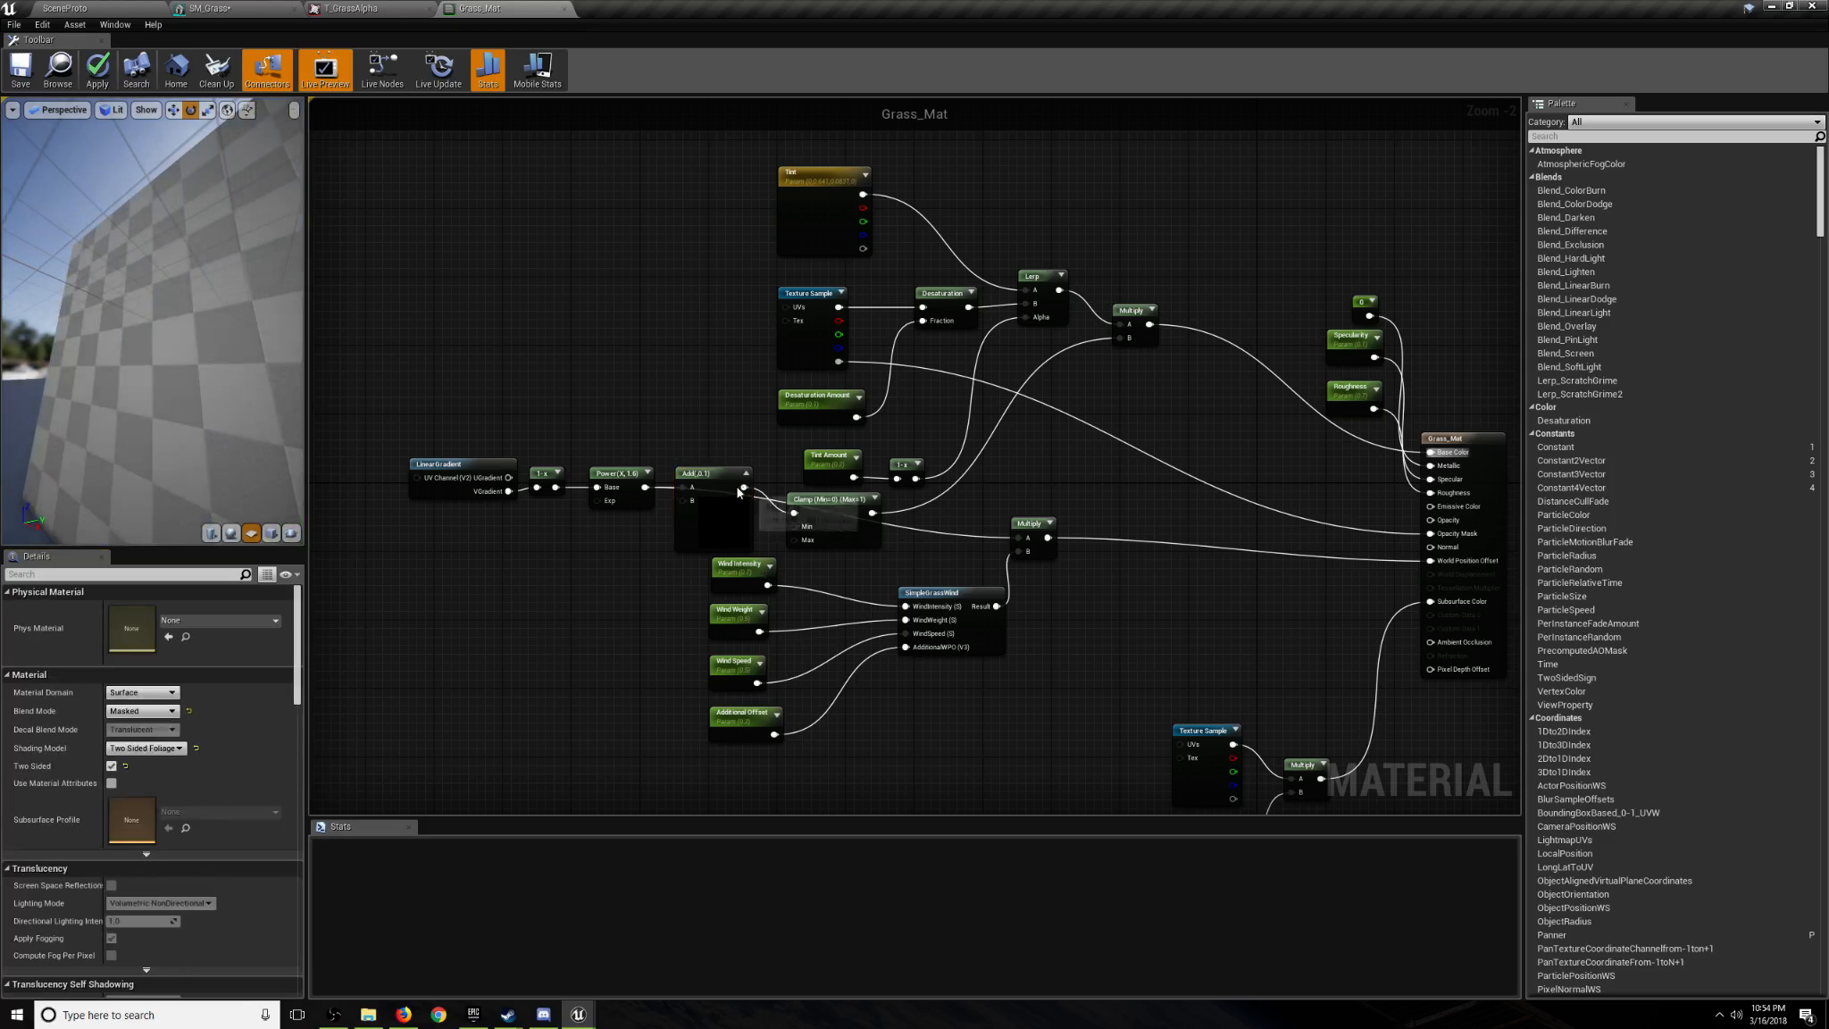
Hide the Add node's preview, shift the LinearGradient-to-Add chain down and away from the wind nodes, and move Clamp towards the Base Color Multiply.
scroll(735, 545, "up", 2)
right_click_drag(587, 534, 722, 523)
scroll(722, 523, "down", 1)
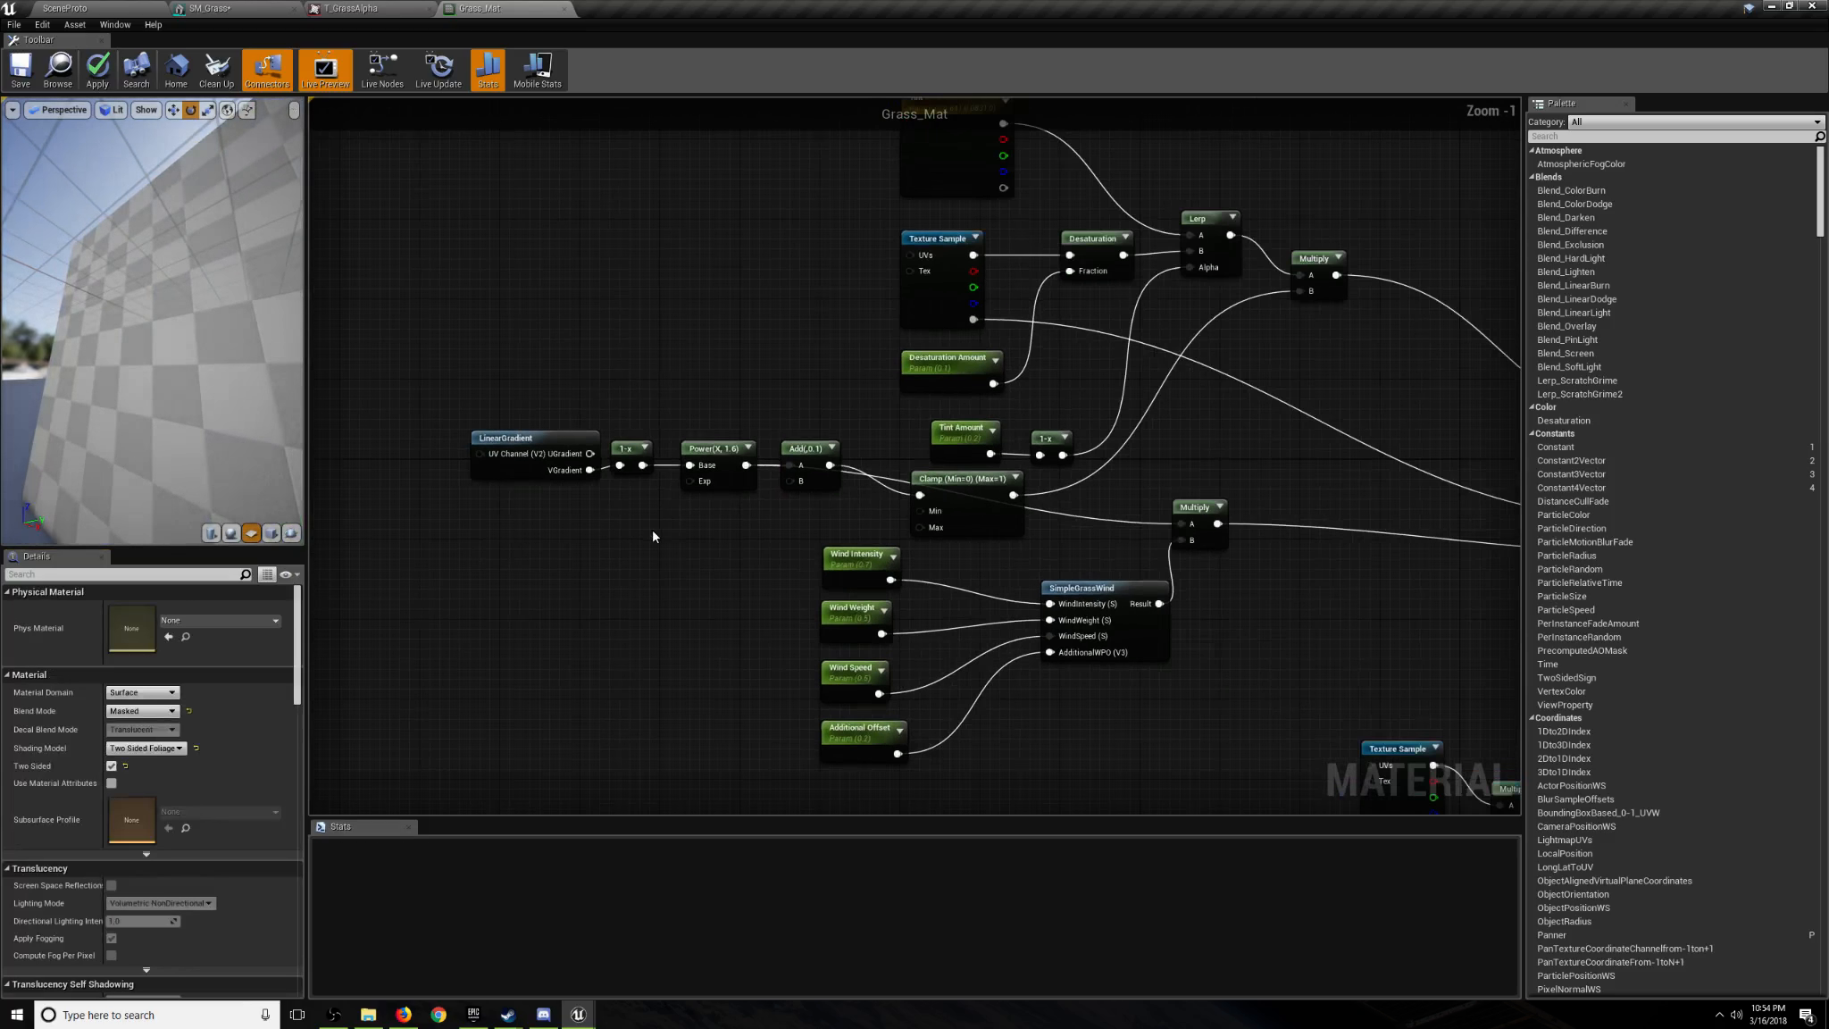
left_click_drag(454, 414, 826, 509)
left_click_drag(818, 446, 759, 486)
left_click(747, 584)
right_click_drag(747, 583, 597, 629)
left_click_drag(819, 546, 1060, 484)
Move the Tint, Texture Sample, Desaturation and Tint Amount nodes with their 1-x up and away from the gradient chain, followed by Lerp.
right_click_drag(676, 205, 628, 336)
left_click_drag(616, 304, 902, 636)
left_click_drag(894, 416, 703, 286)
left_click(965, 357)
left_click_drag(1000, 400, 881, 221)
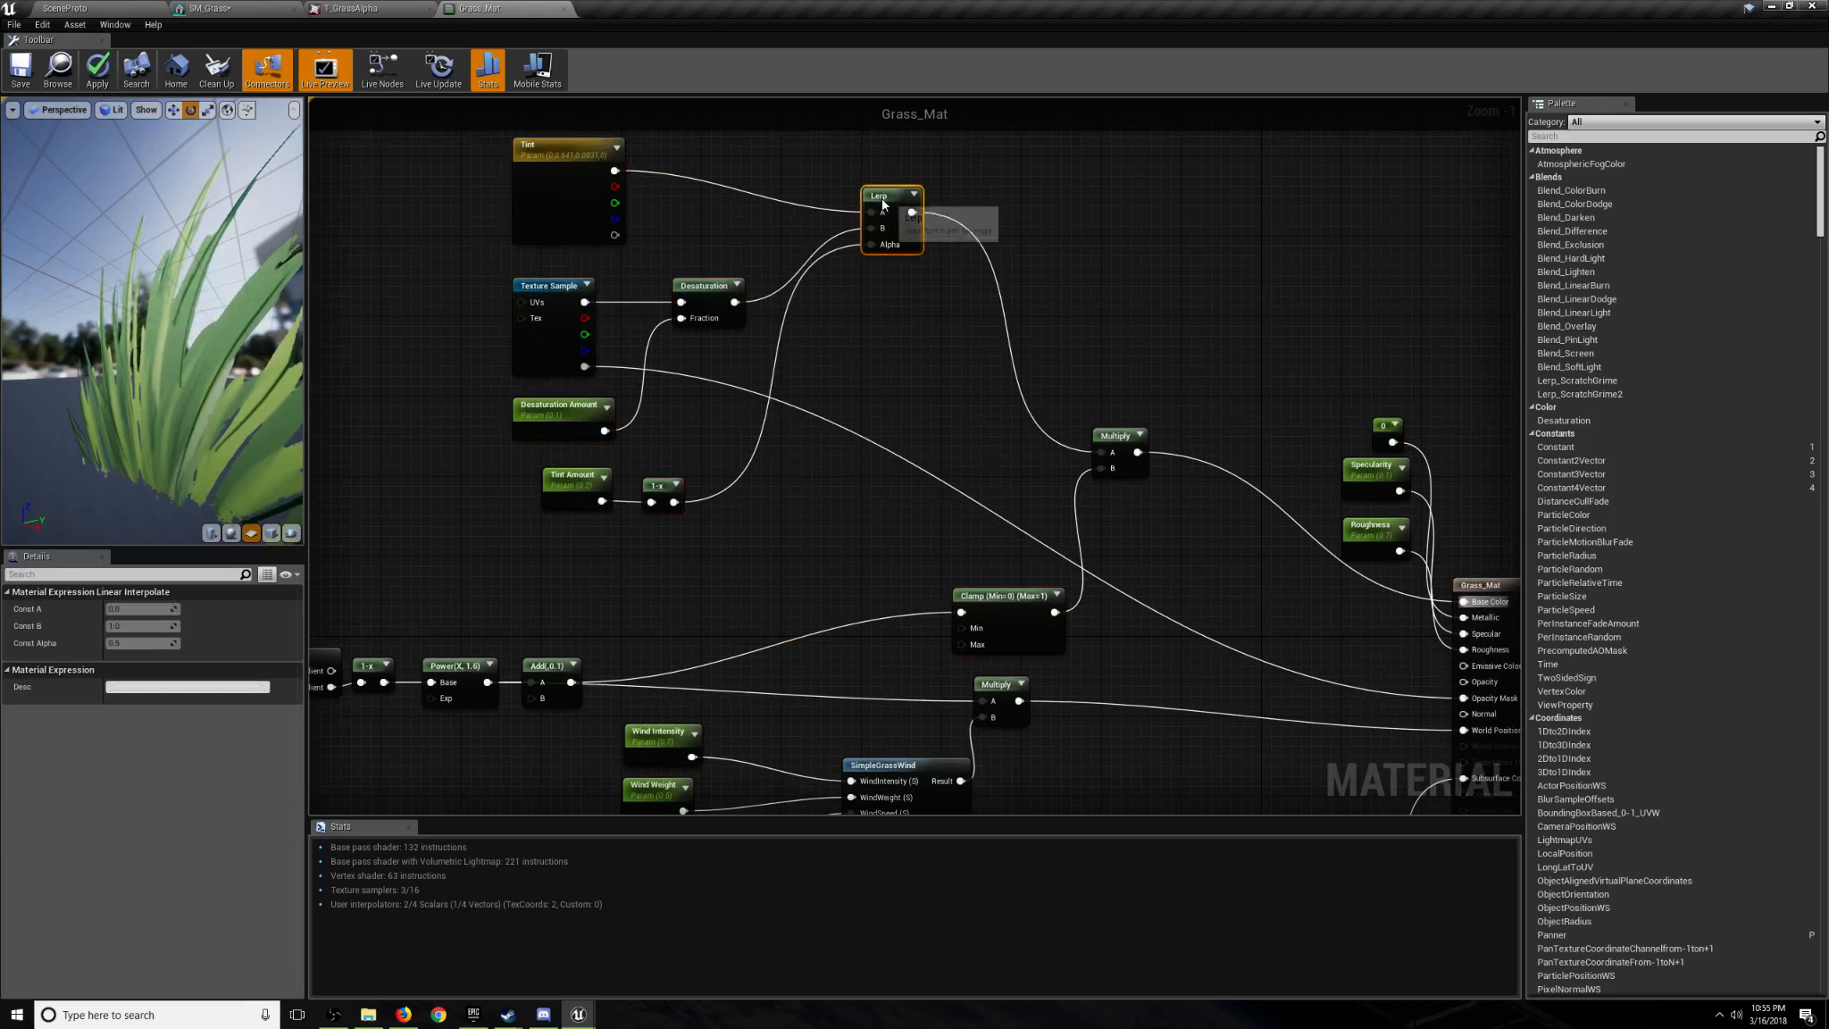
left_click(910, 373)
Place Clamp just above and beyond the Add node, and nudge the Base Color Multiply node.
right_click_drag(997, 594, 971, 509)
left_click_drag(971, 509, 637, 485)
left_click_drag(1091, 362, 1083, 372)
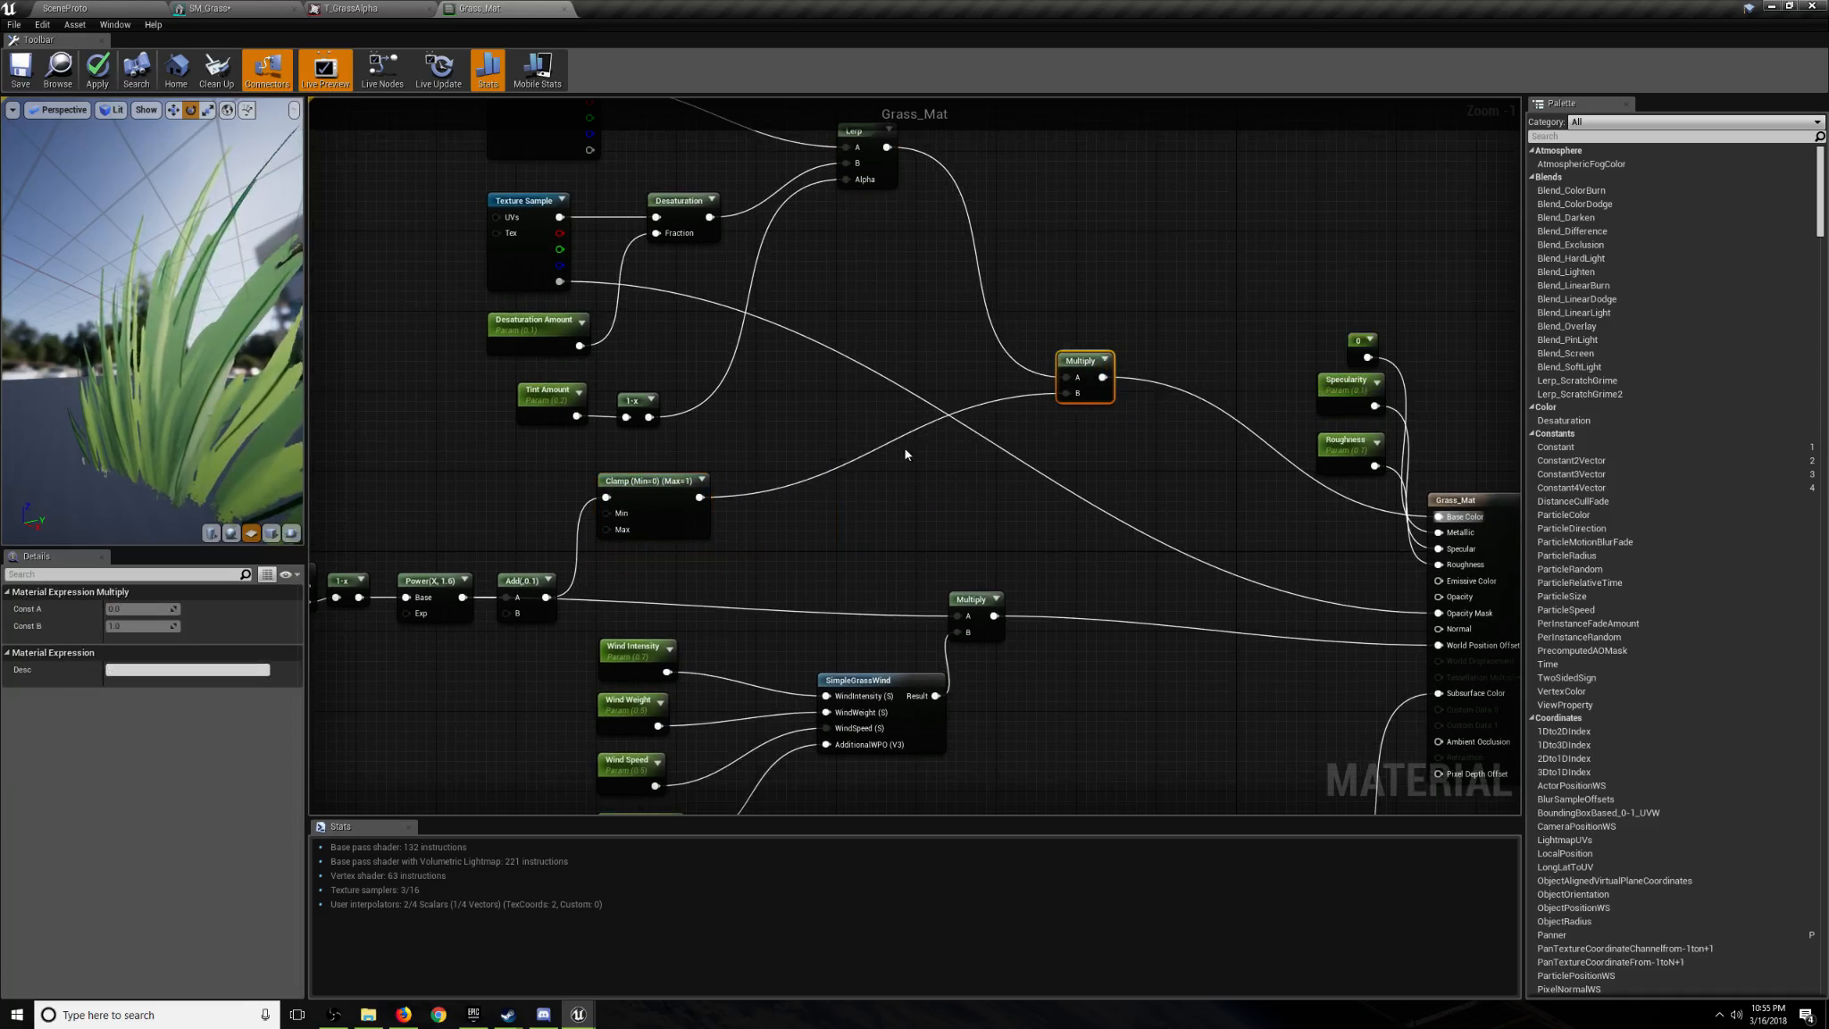
Review the rearranged node graph and save the Grass_Mat material.
right_click_drag(939, 486, 669, 366)
right_click_drag(605, 453, 747, 399)
scroll(747, 399, "down", 2)
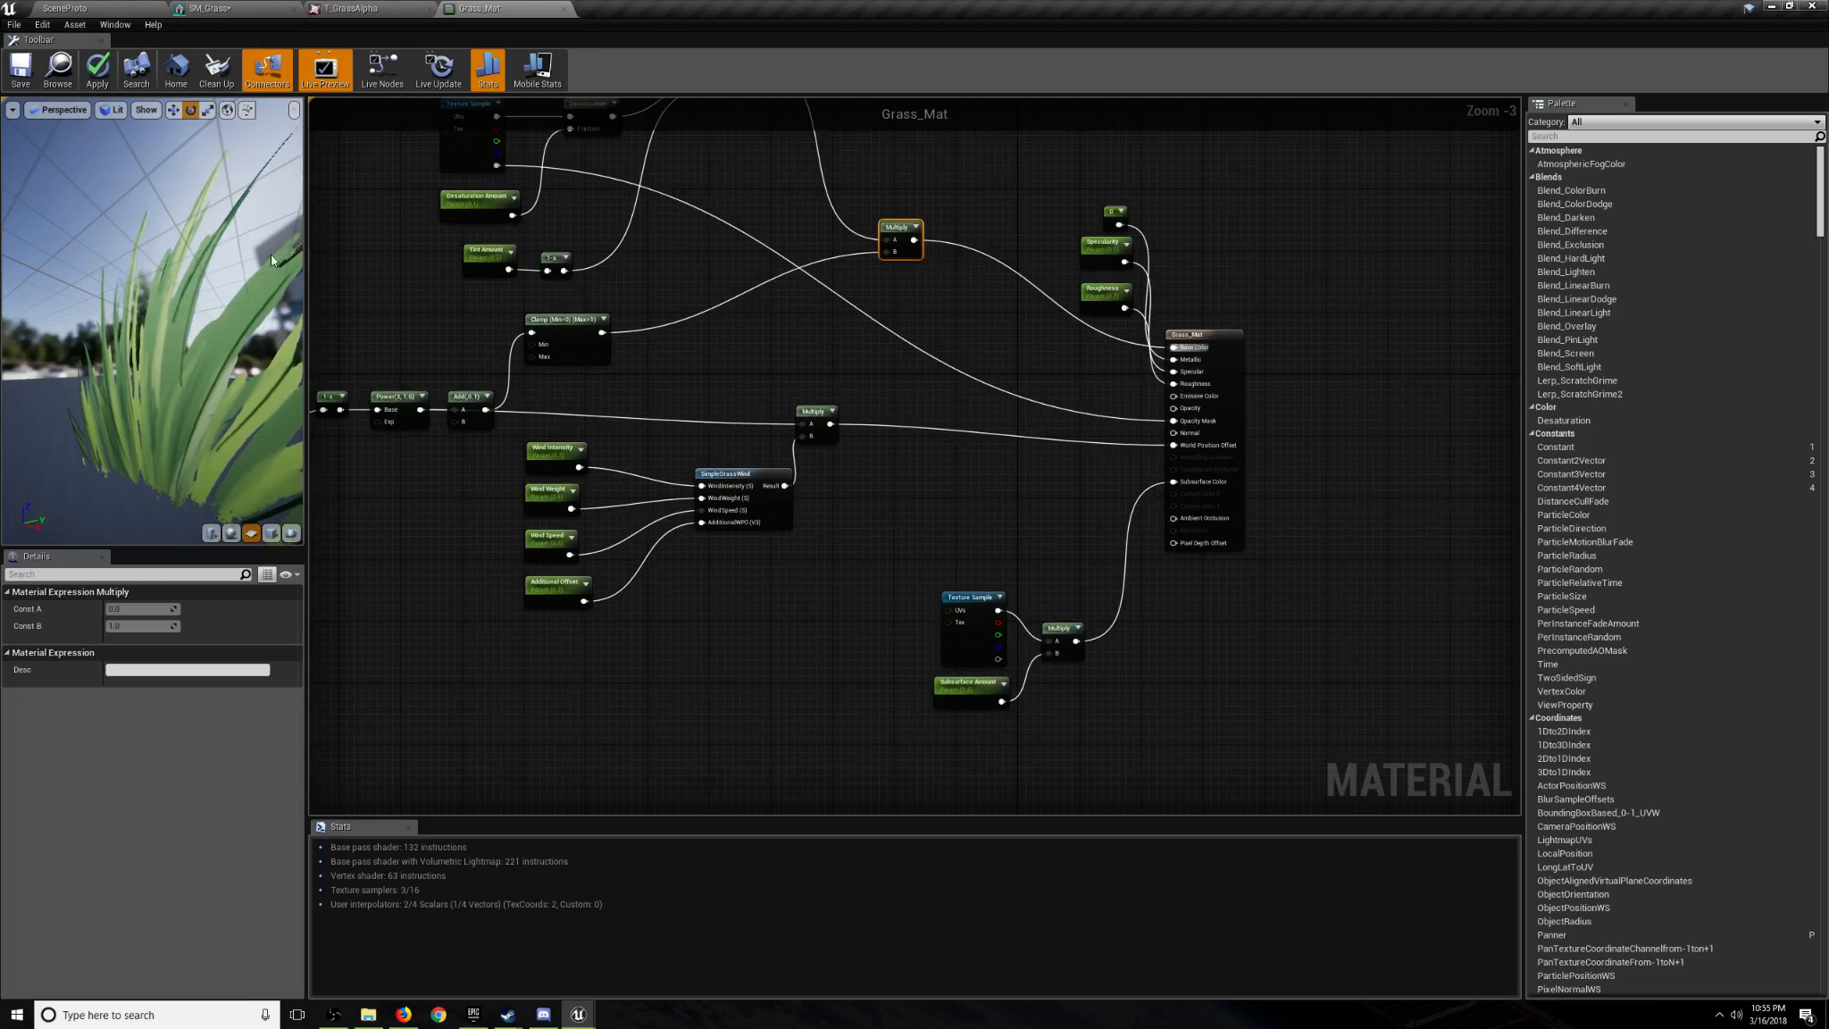
left_click(19, 68)
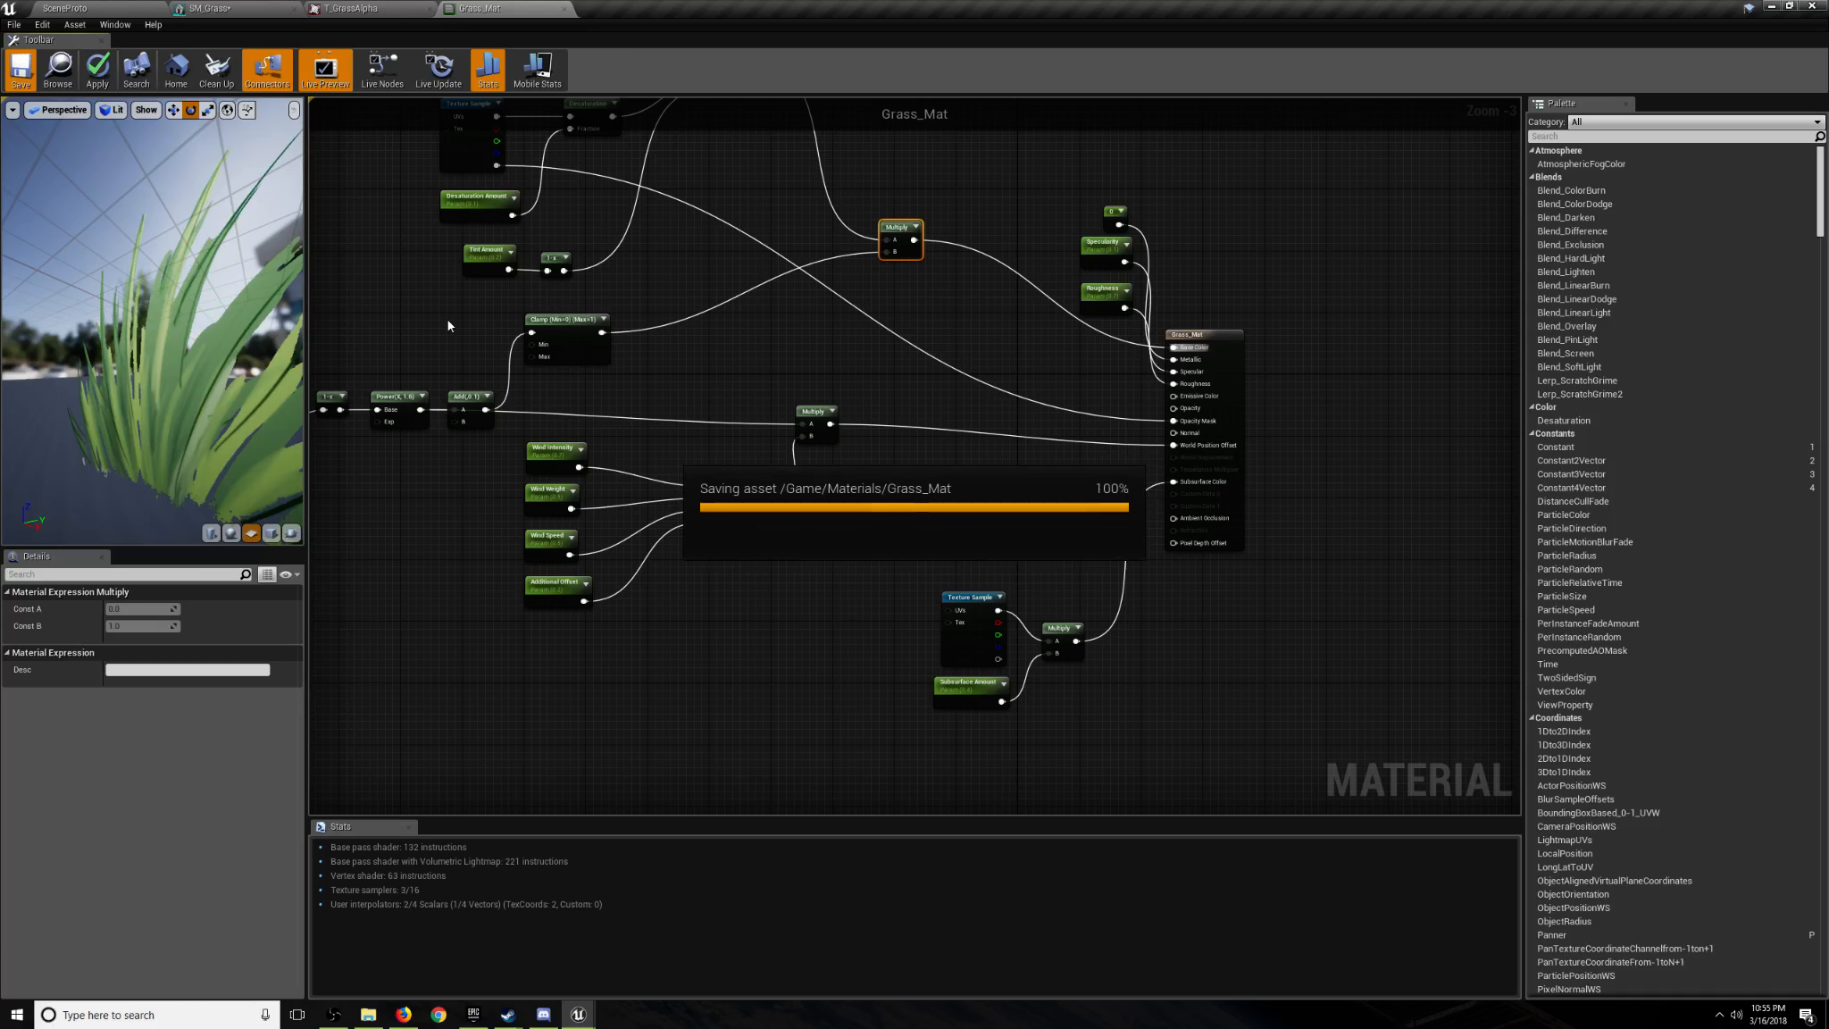
left_click(608, 417)
Look over the complete Grass_Mat node graph and the whole grass clump in the material preview.
right_click_drag(608, 418, 710, 403)
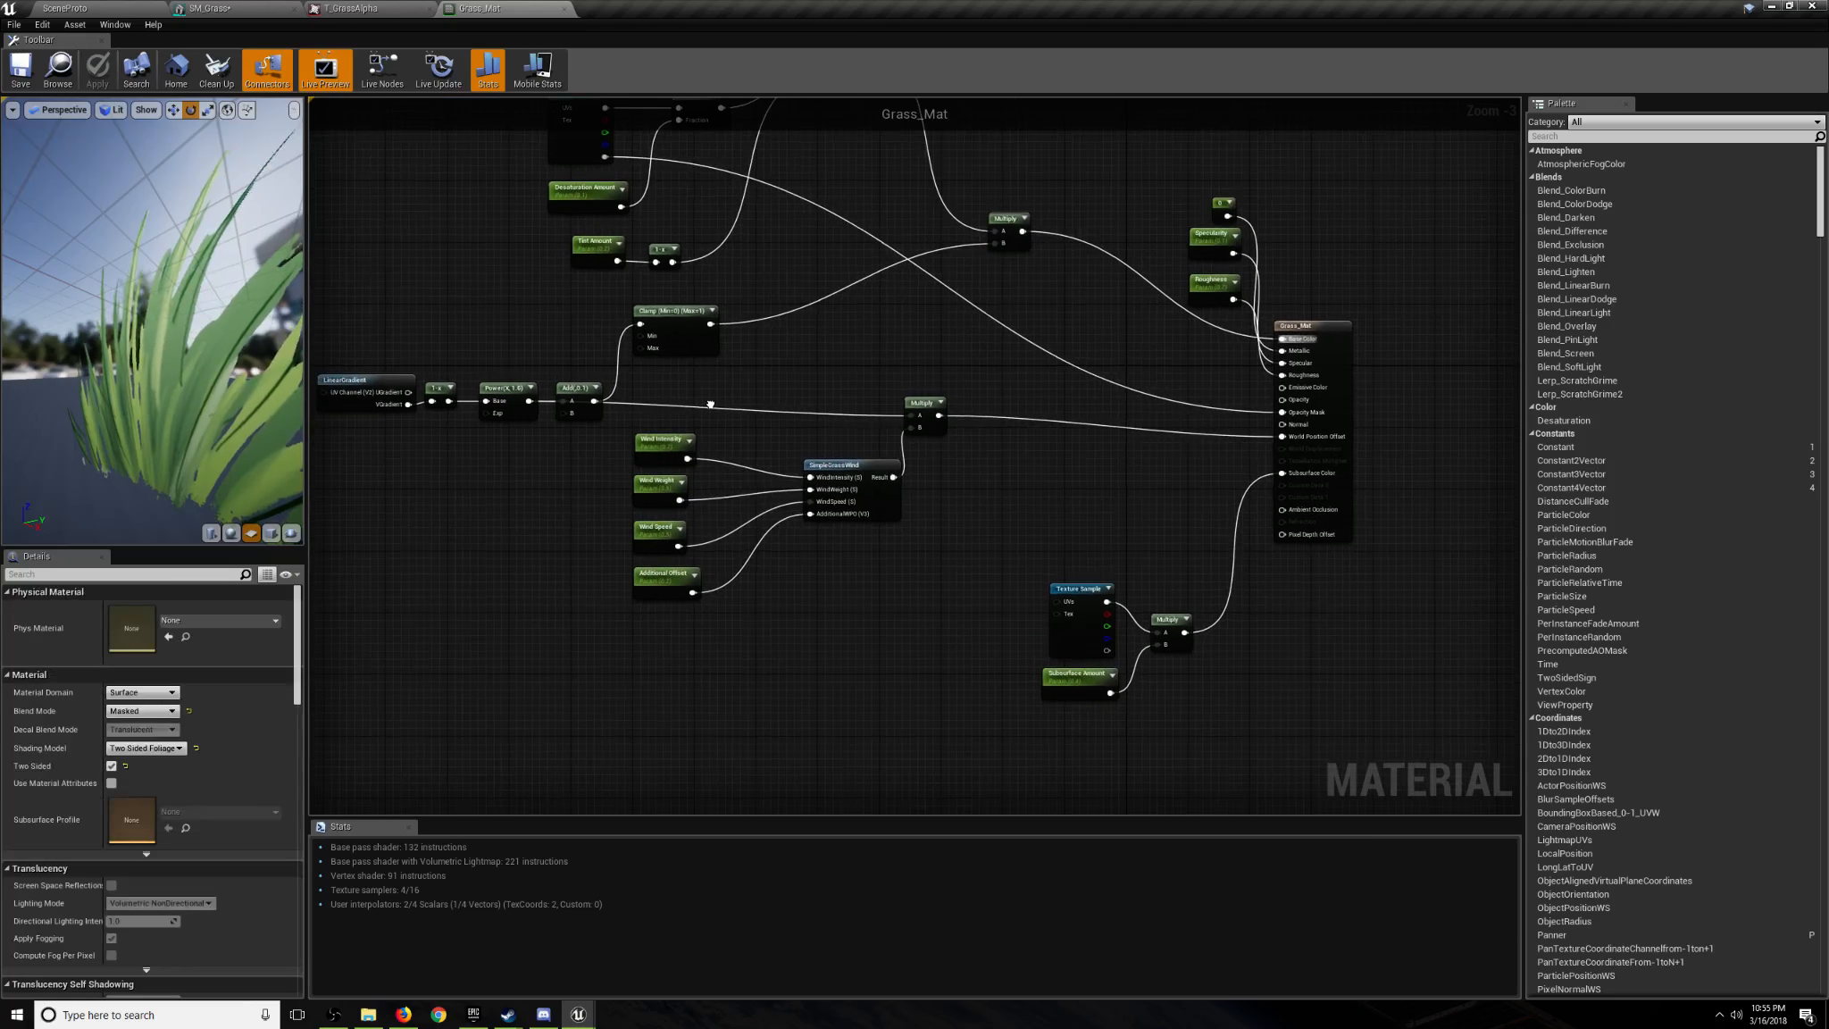
right_click_drag(912, 667, 848, 605)
scroll(848, 605, "down", 1)
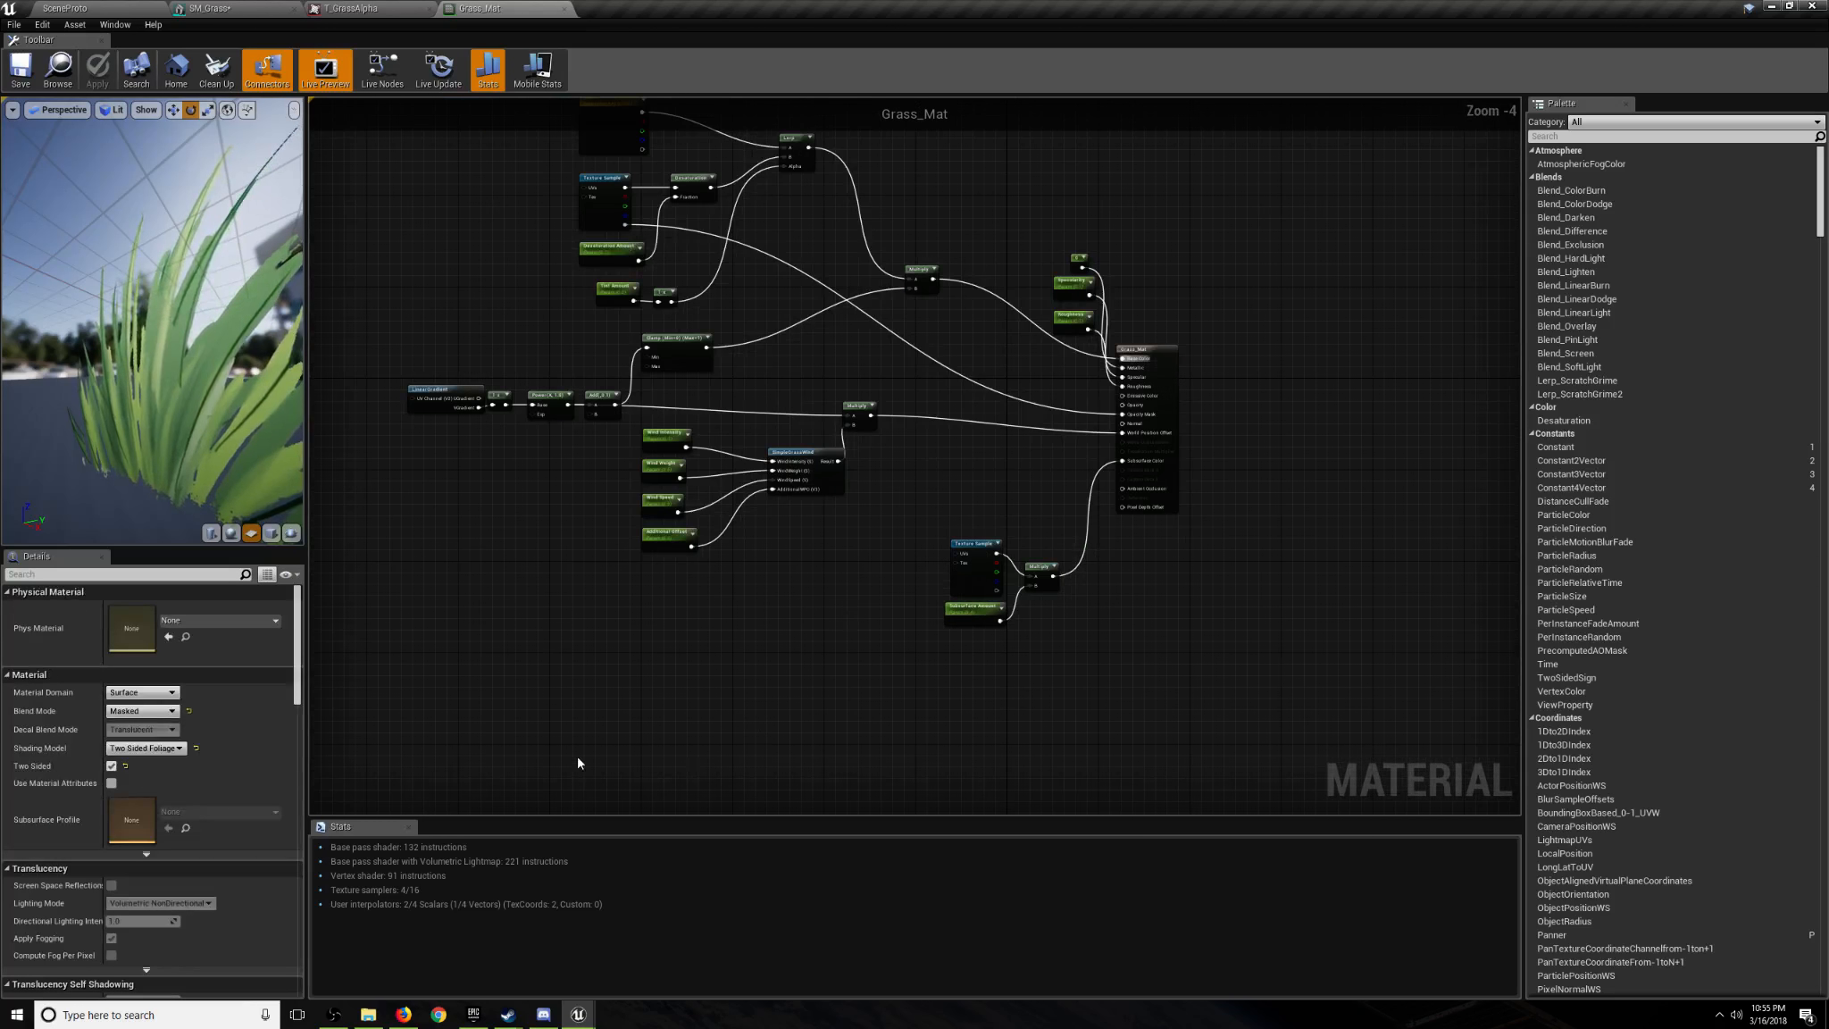
right_click_drag(761, 699, 794, 751)
right_click_drag(1004, 503, 849, 498)
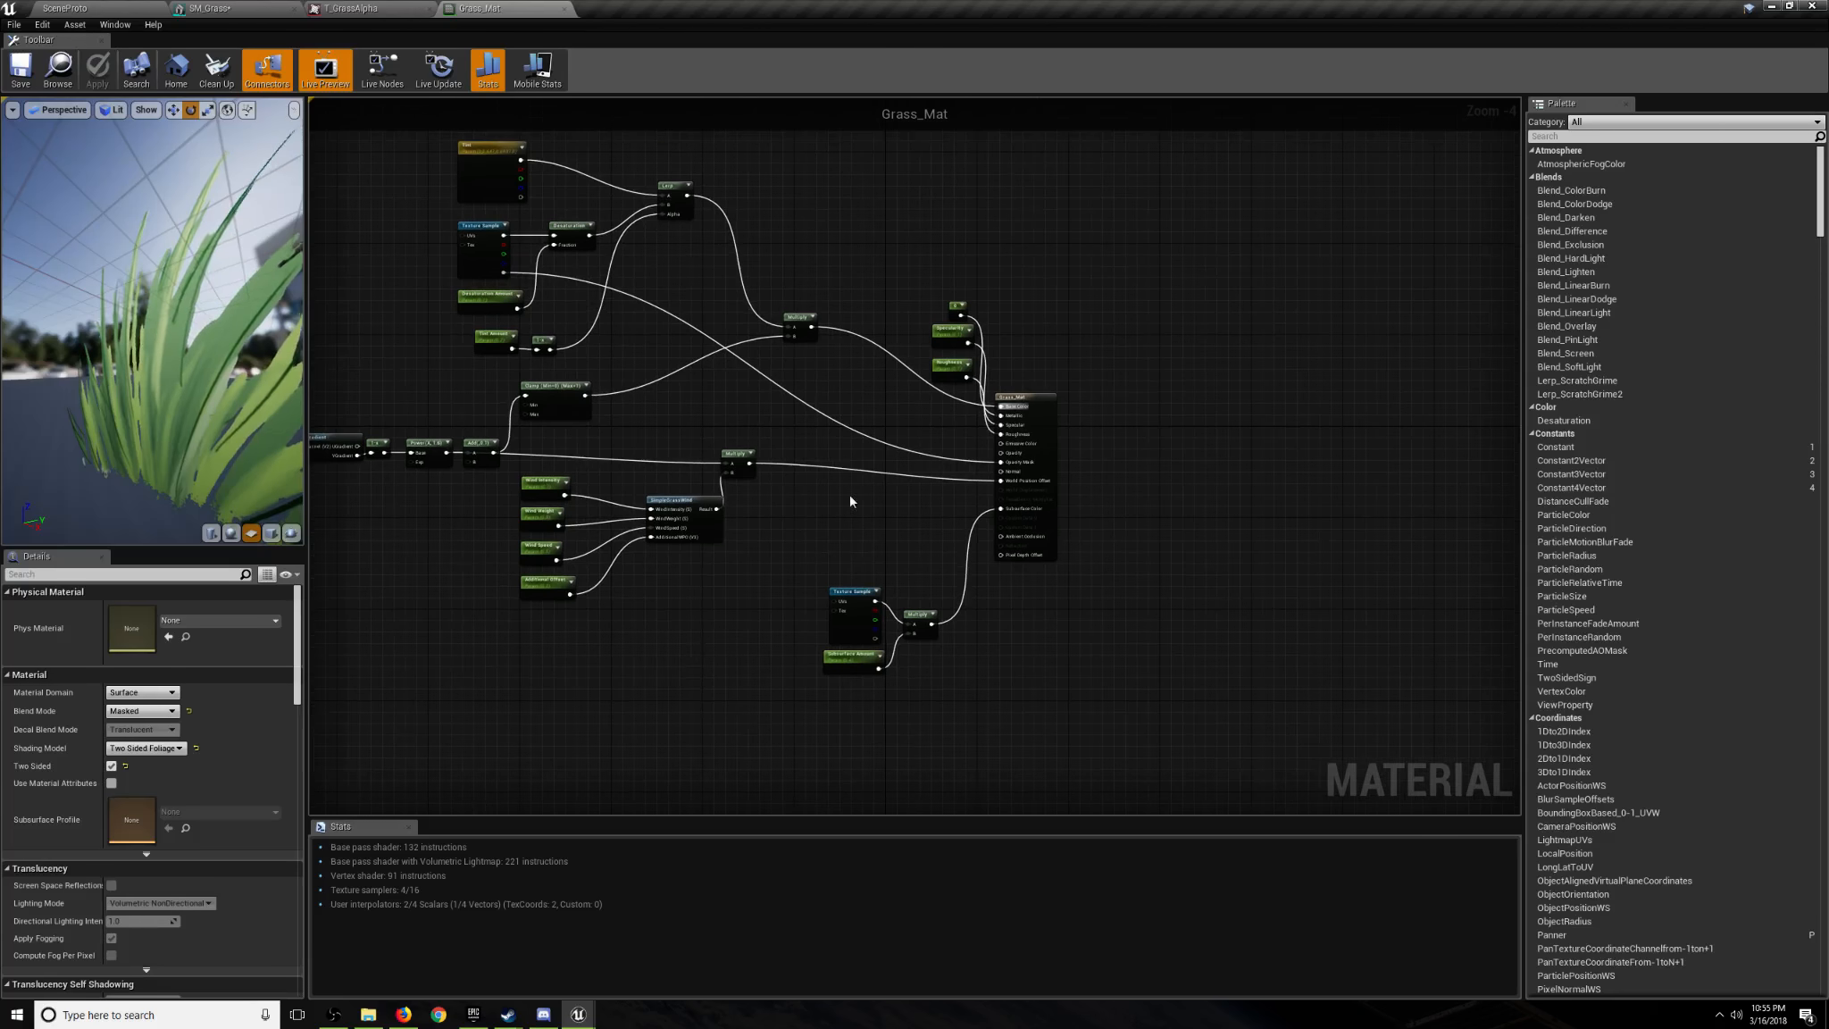
right_click_drag(584, 416, 752, 409)
scroll(152, 374, "down", 6)
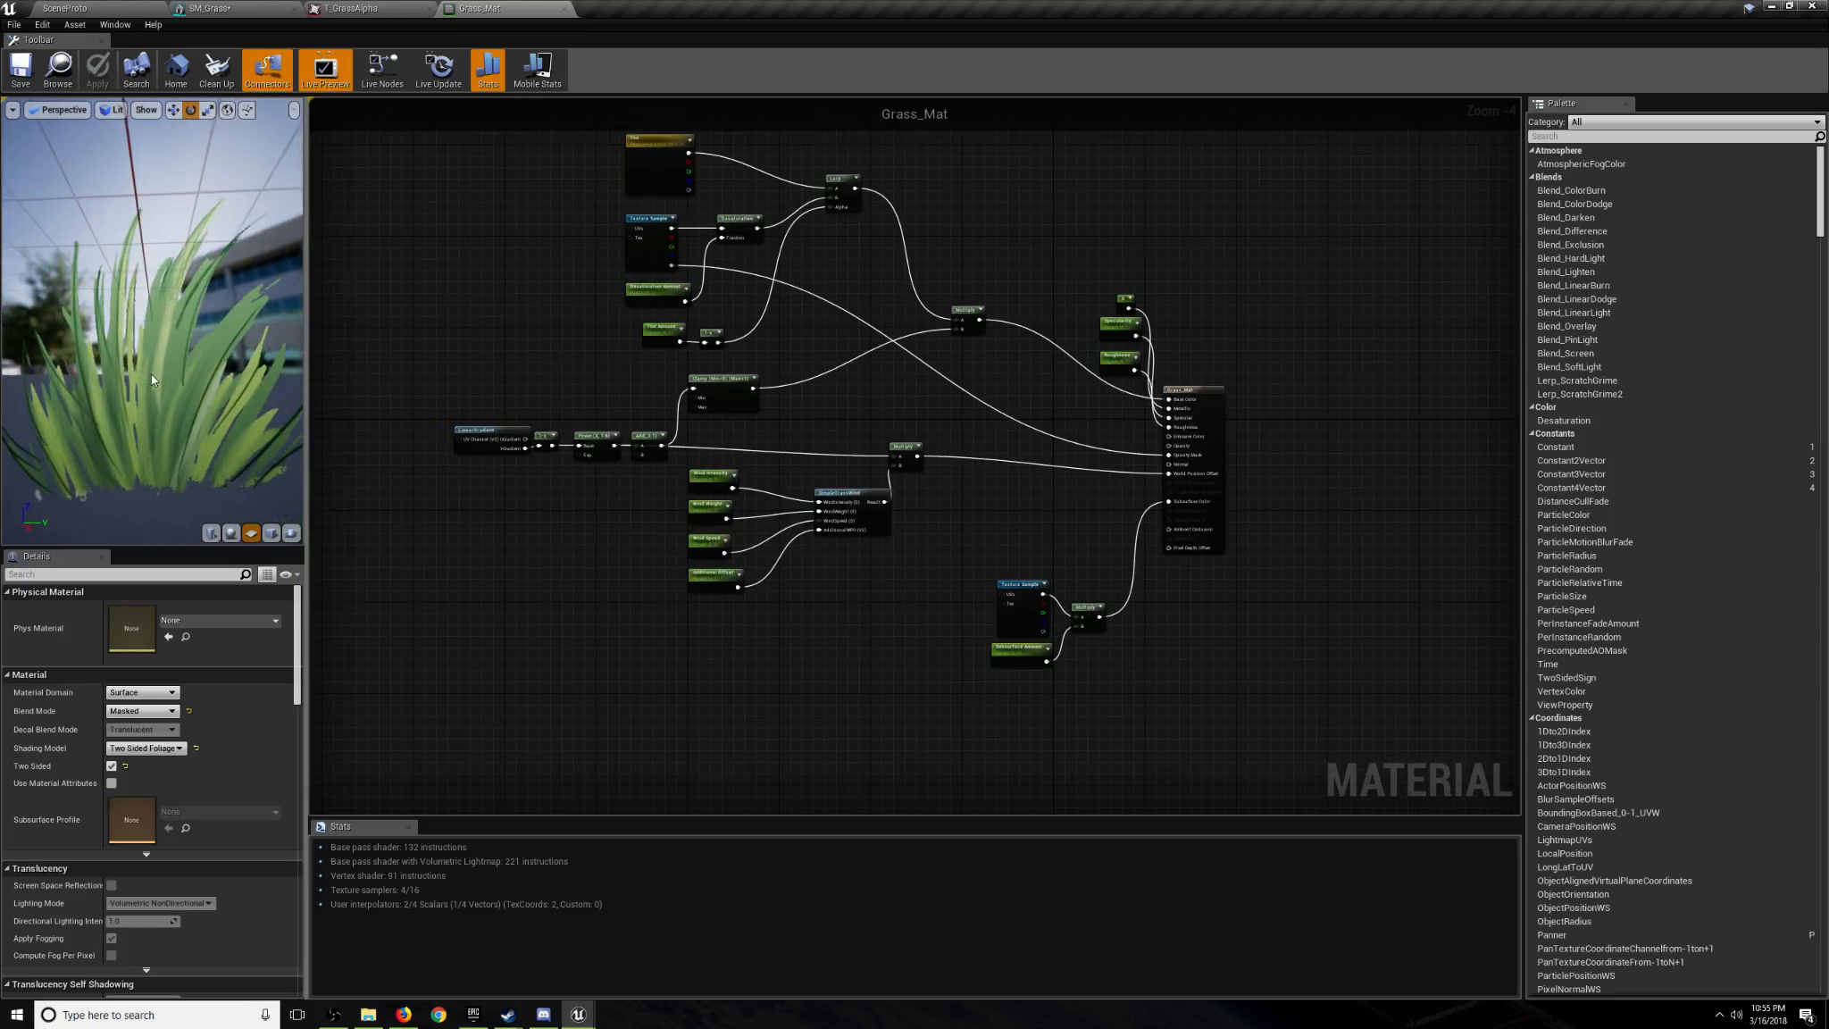
right_click_drag(656, 652, 518, 562)
right_click_drag(713, 661, 608, 583)
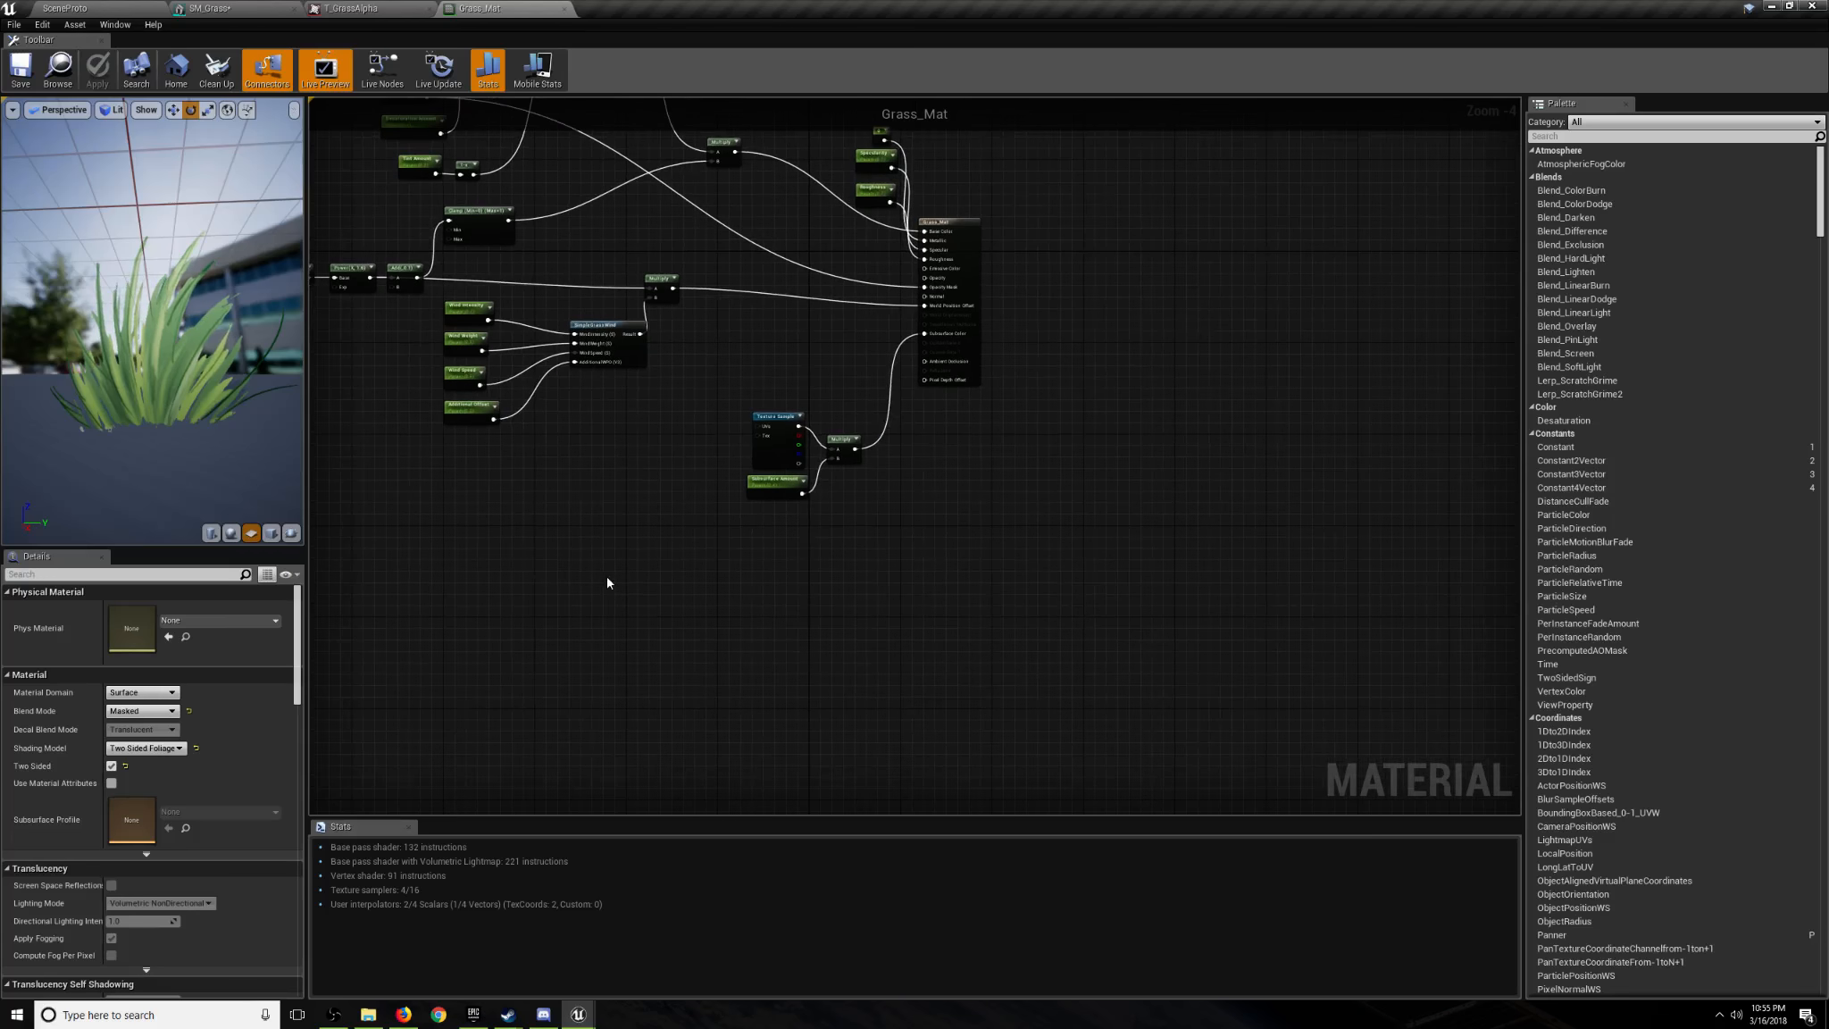
Add a Feature Level Switch node in the empty graph area and place it below the Subsurface Amount parameter.
right_click(668, 589)
type("switch")
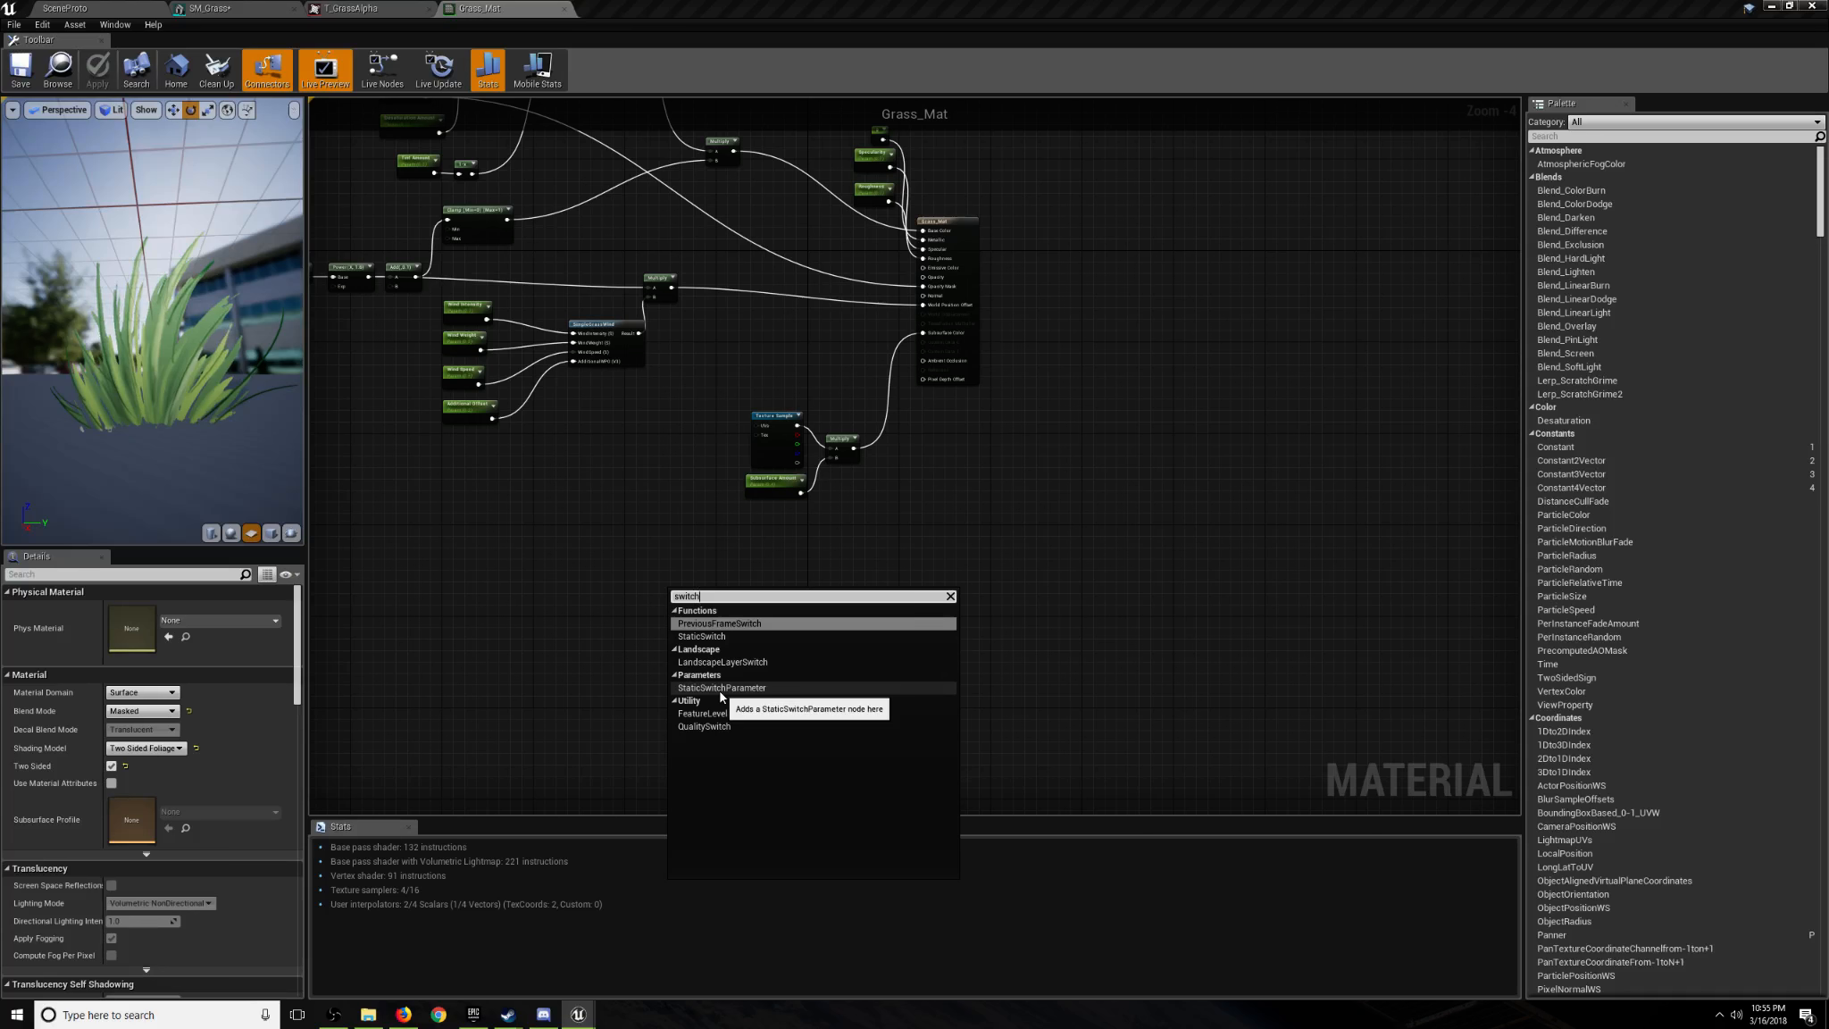
left_click(703, 714)
scroll(725, 710, "up", 4)
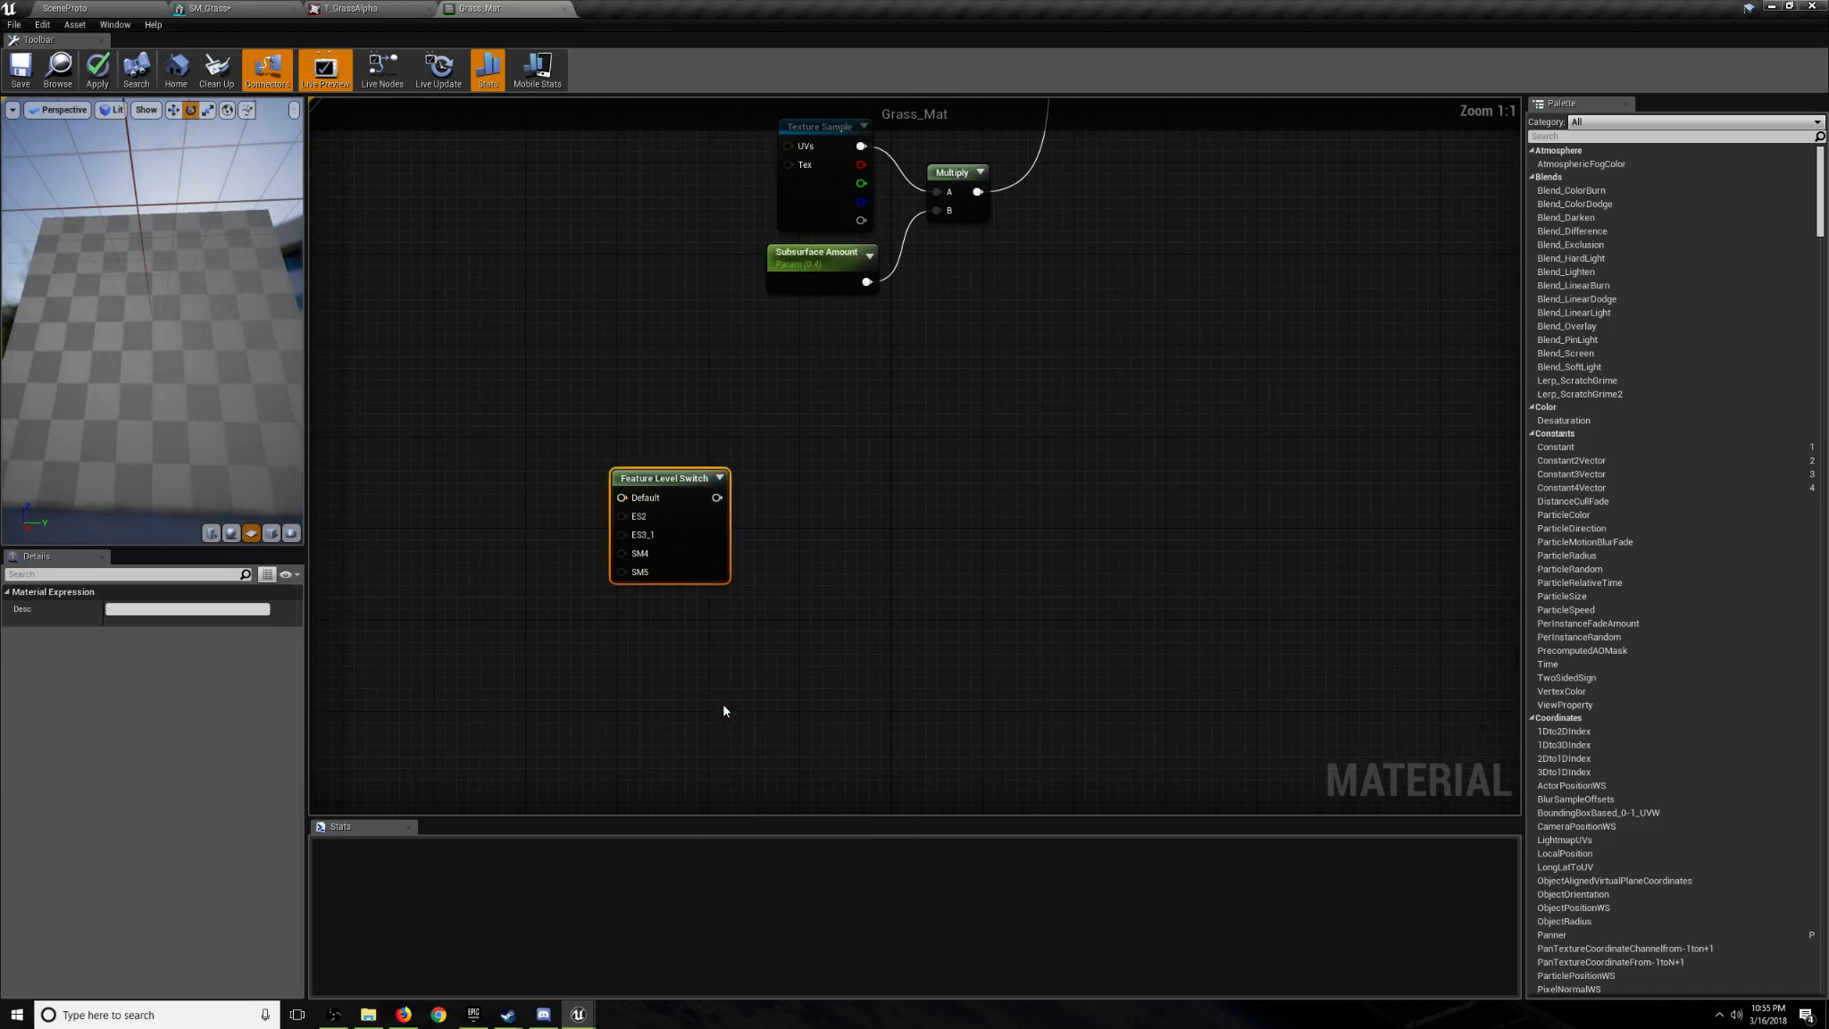
left_click(723, 703)
left_click_drag(686, 486, 794, 476)
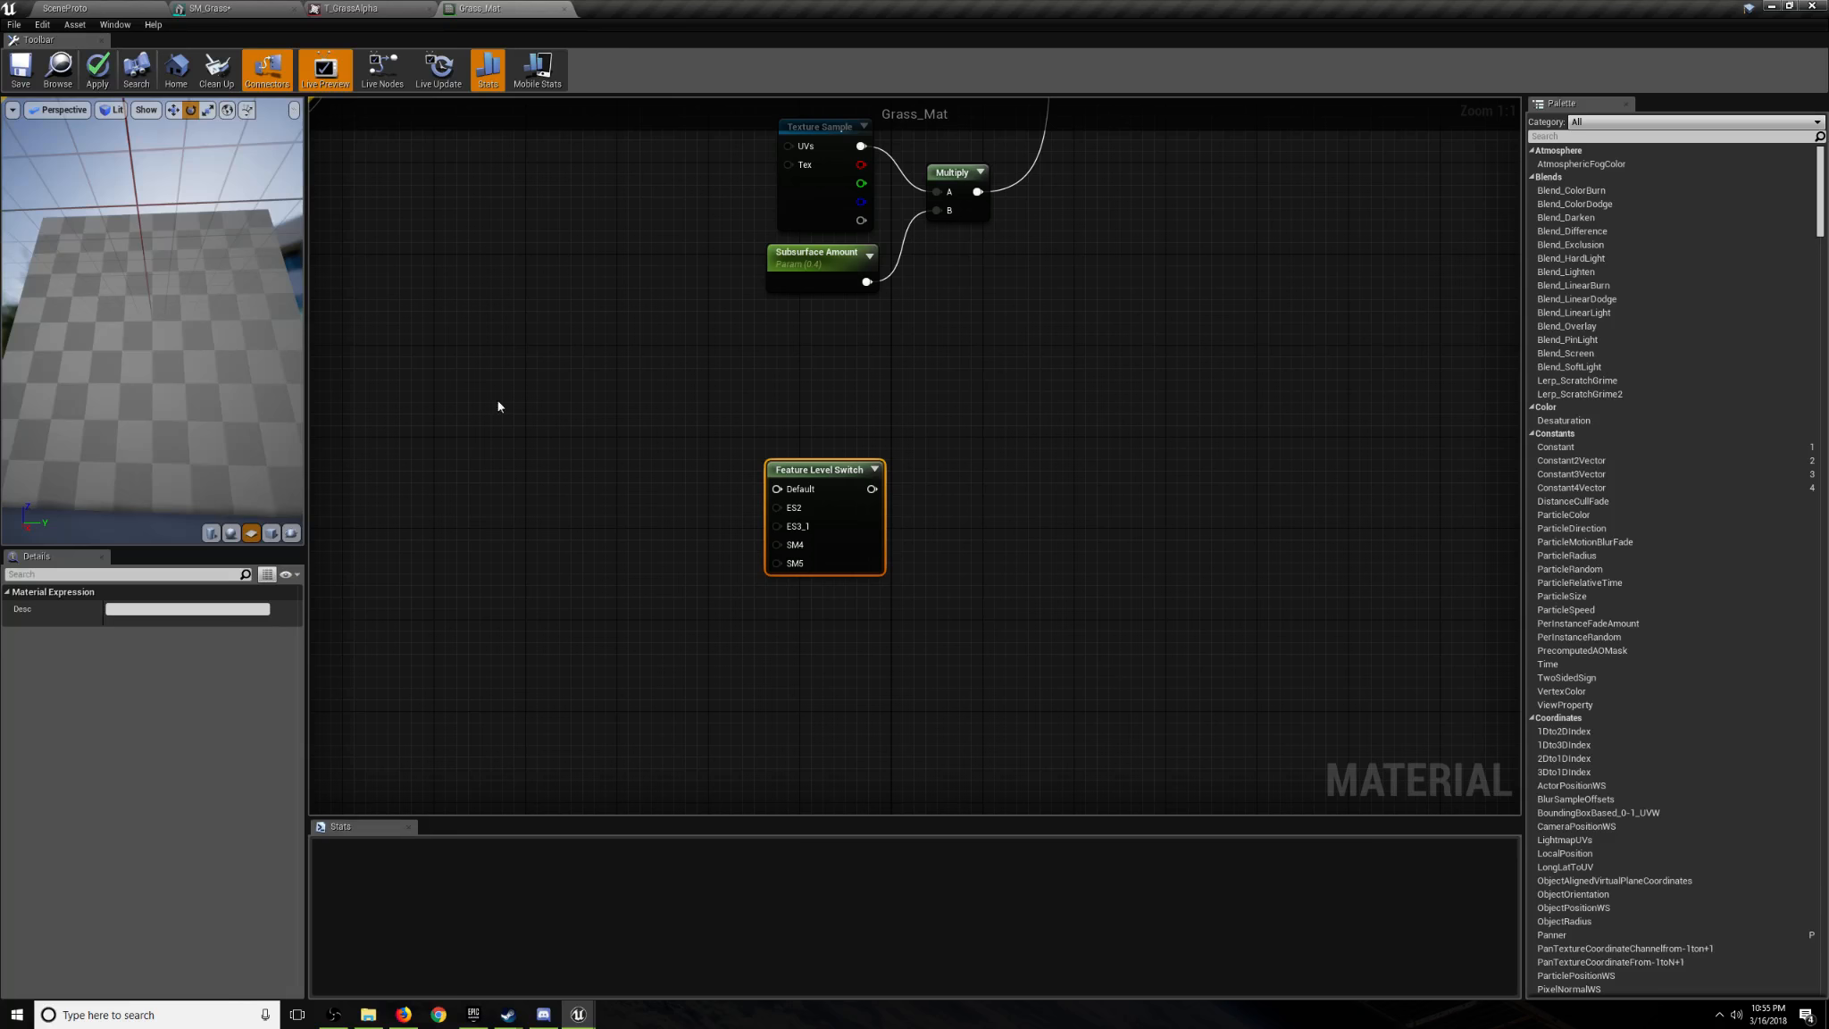
left_click(687, 438)
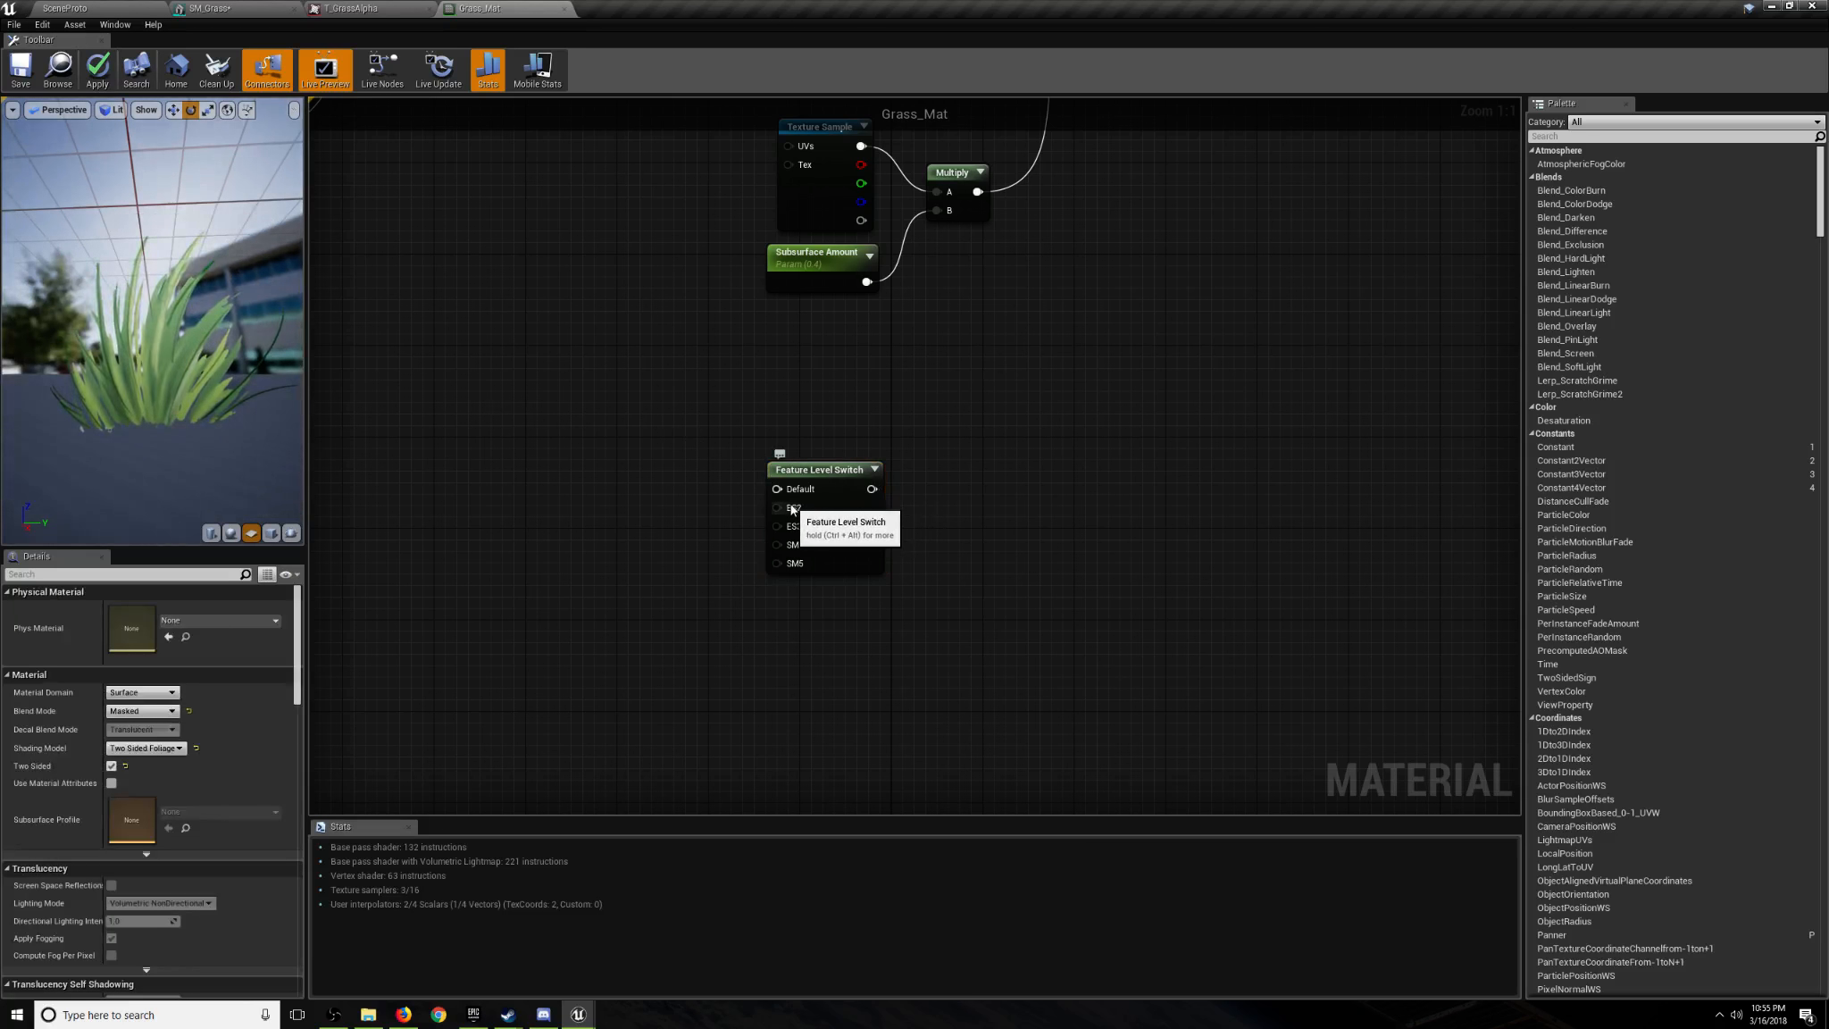
Reposition the Feature Level Switch node below the Subsurface Amount parameter and rotate the grass preview.
left_click_drag(793, 509, 781, 476)
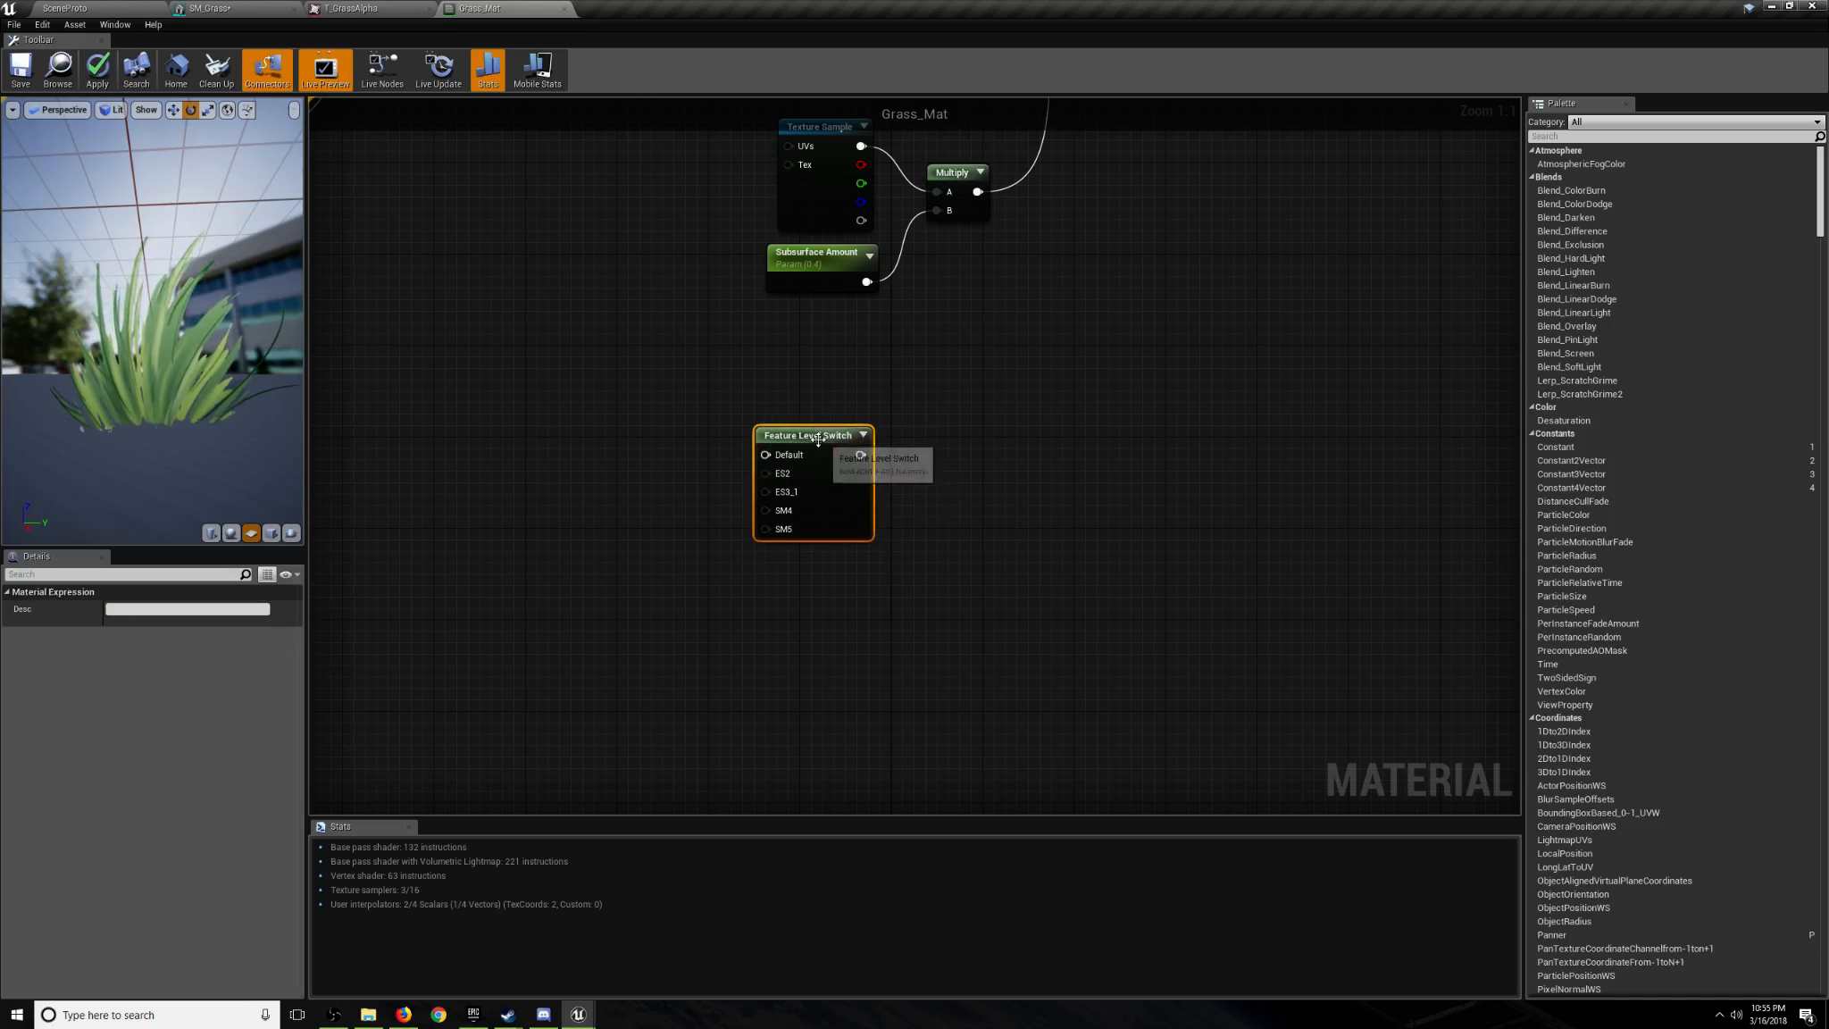
left_click(977, 534)
left_click_drag(836, 454, 917, 467)
scroll(822, 457, "down", 2)
right_click_drag(822, 458, 811, 548)
left_click_drag(881, 544, 915, 518)
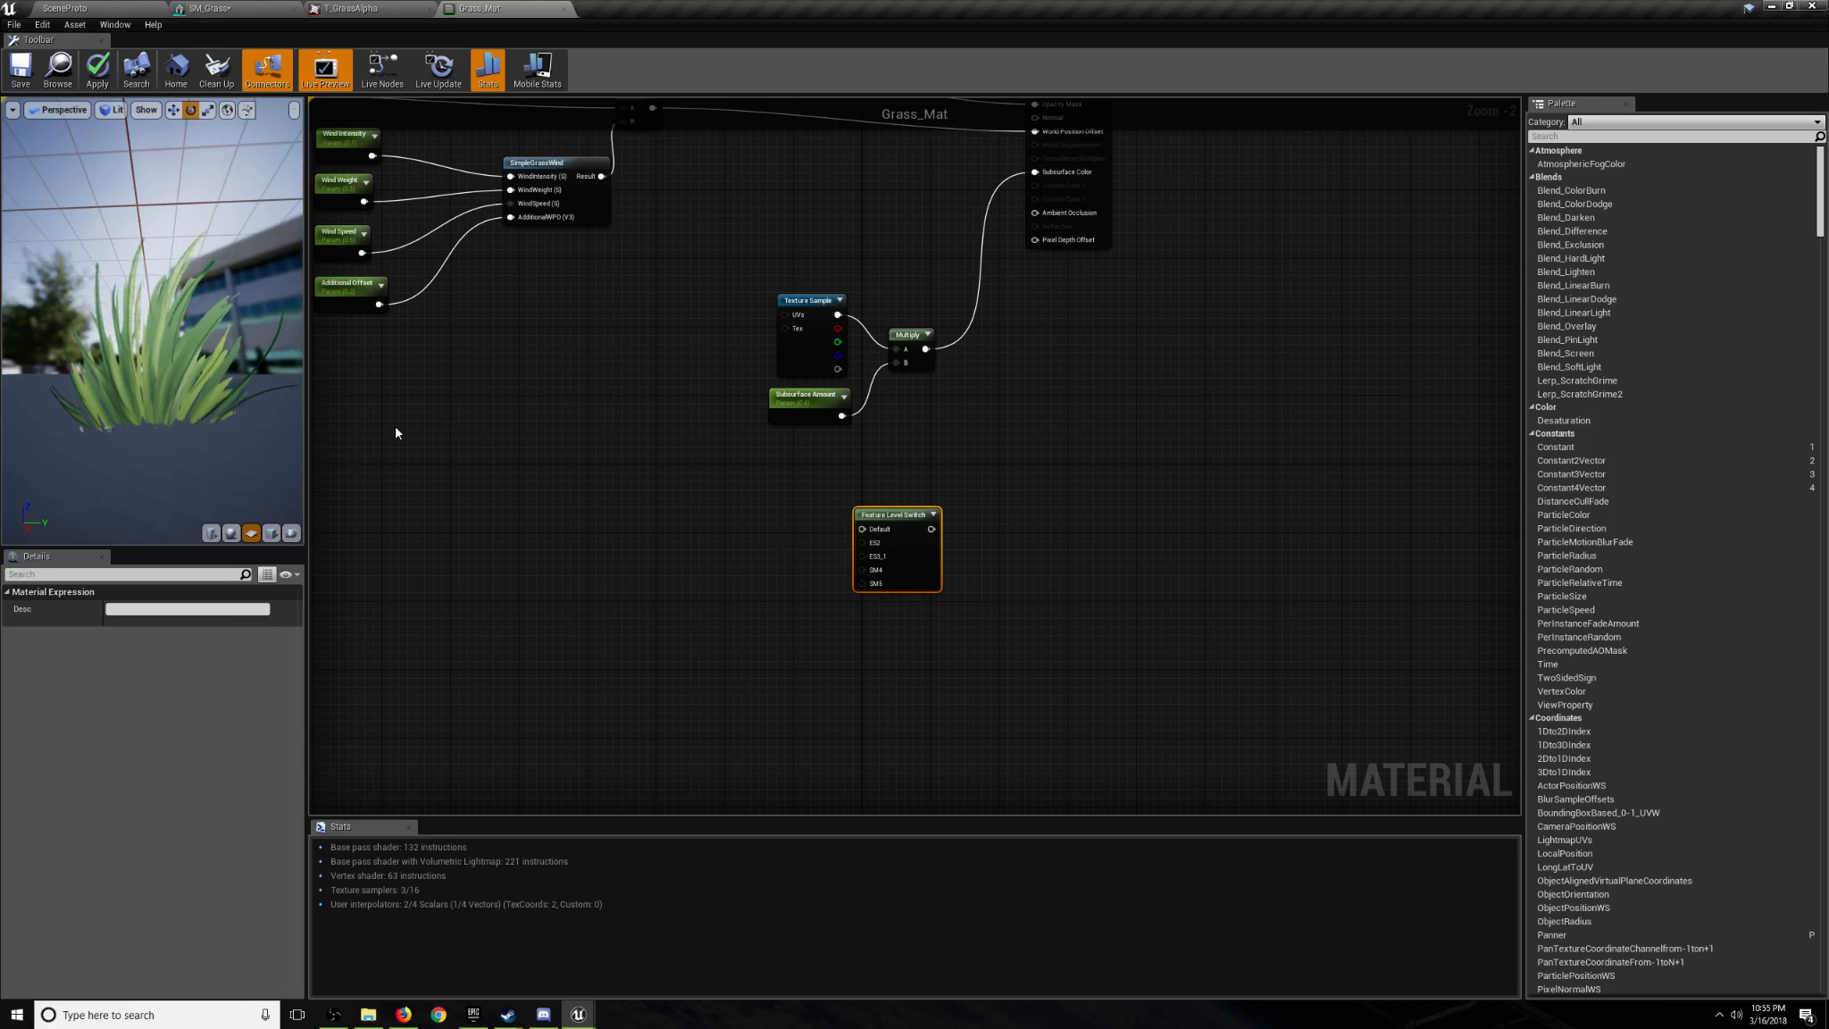
left_click_drag(183, 278, 158, 395)
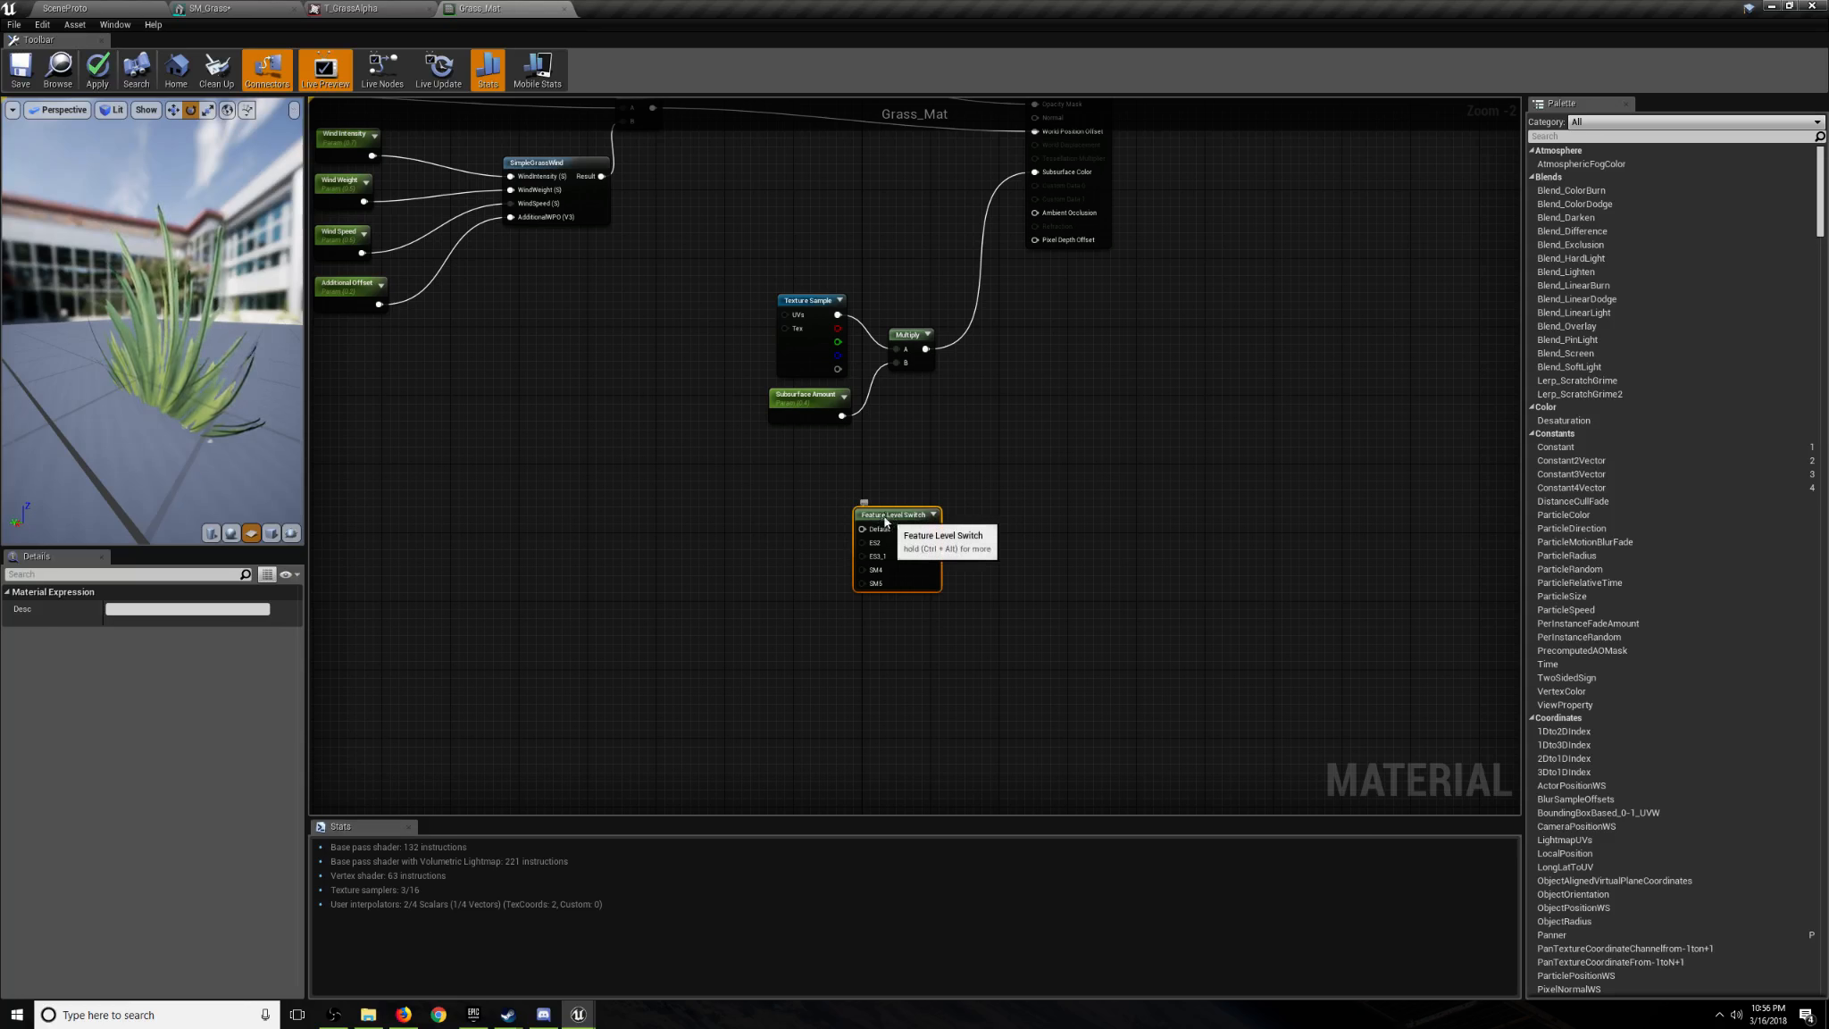
left_click_drag(908, 553, 831, 537)
left_click(612, 457)
left_click_drag(245, 396, 245, 395)
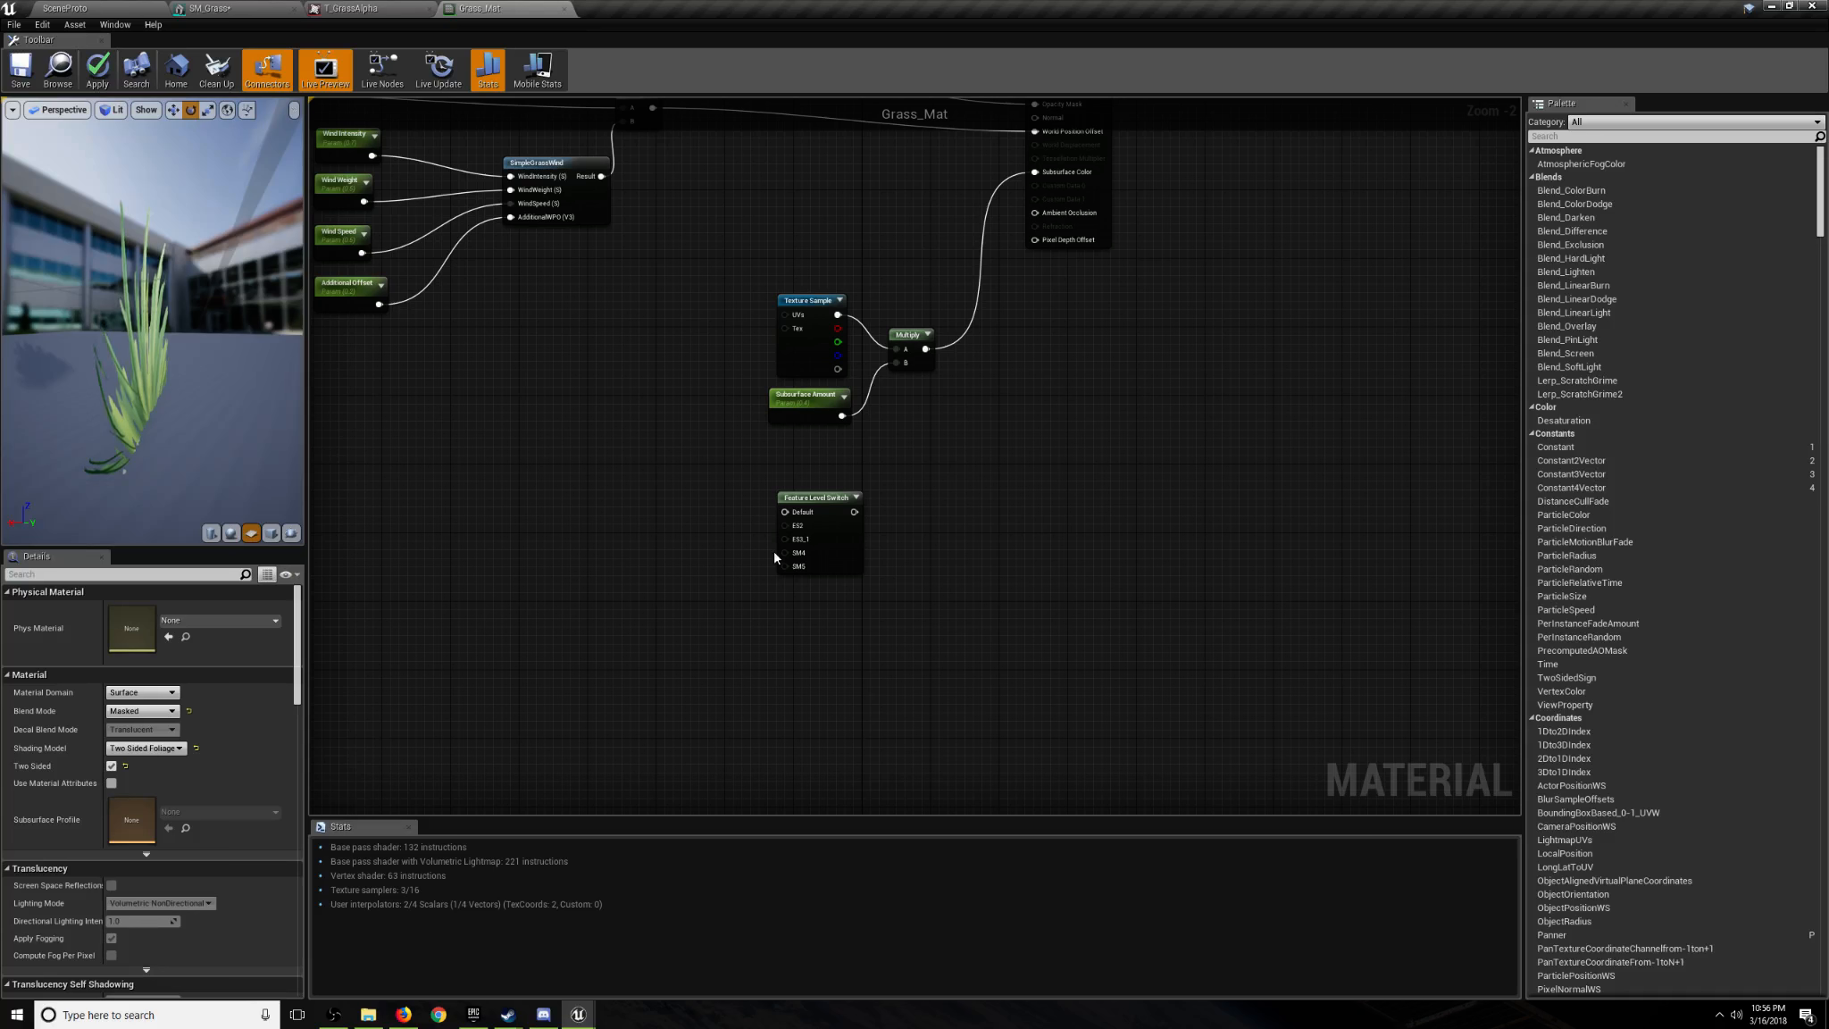
Delete the Feature Level Switch node and add a Quality Switch node in its place below the Subsurface Amount parameter.
left_click(840, 538)
key("Delete")
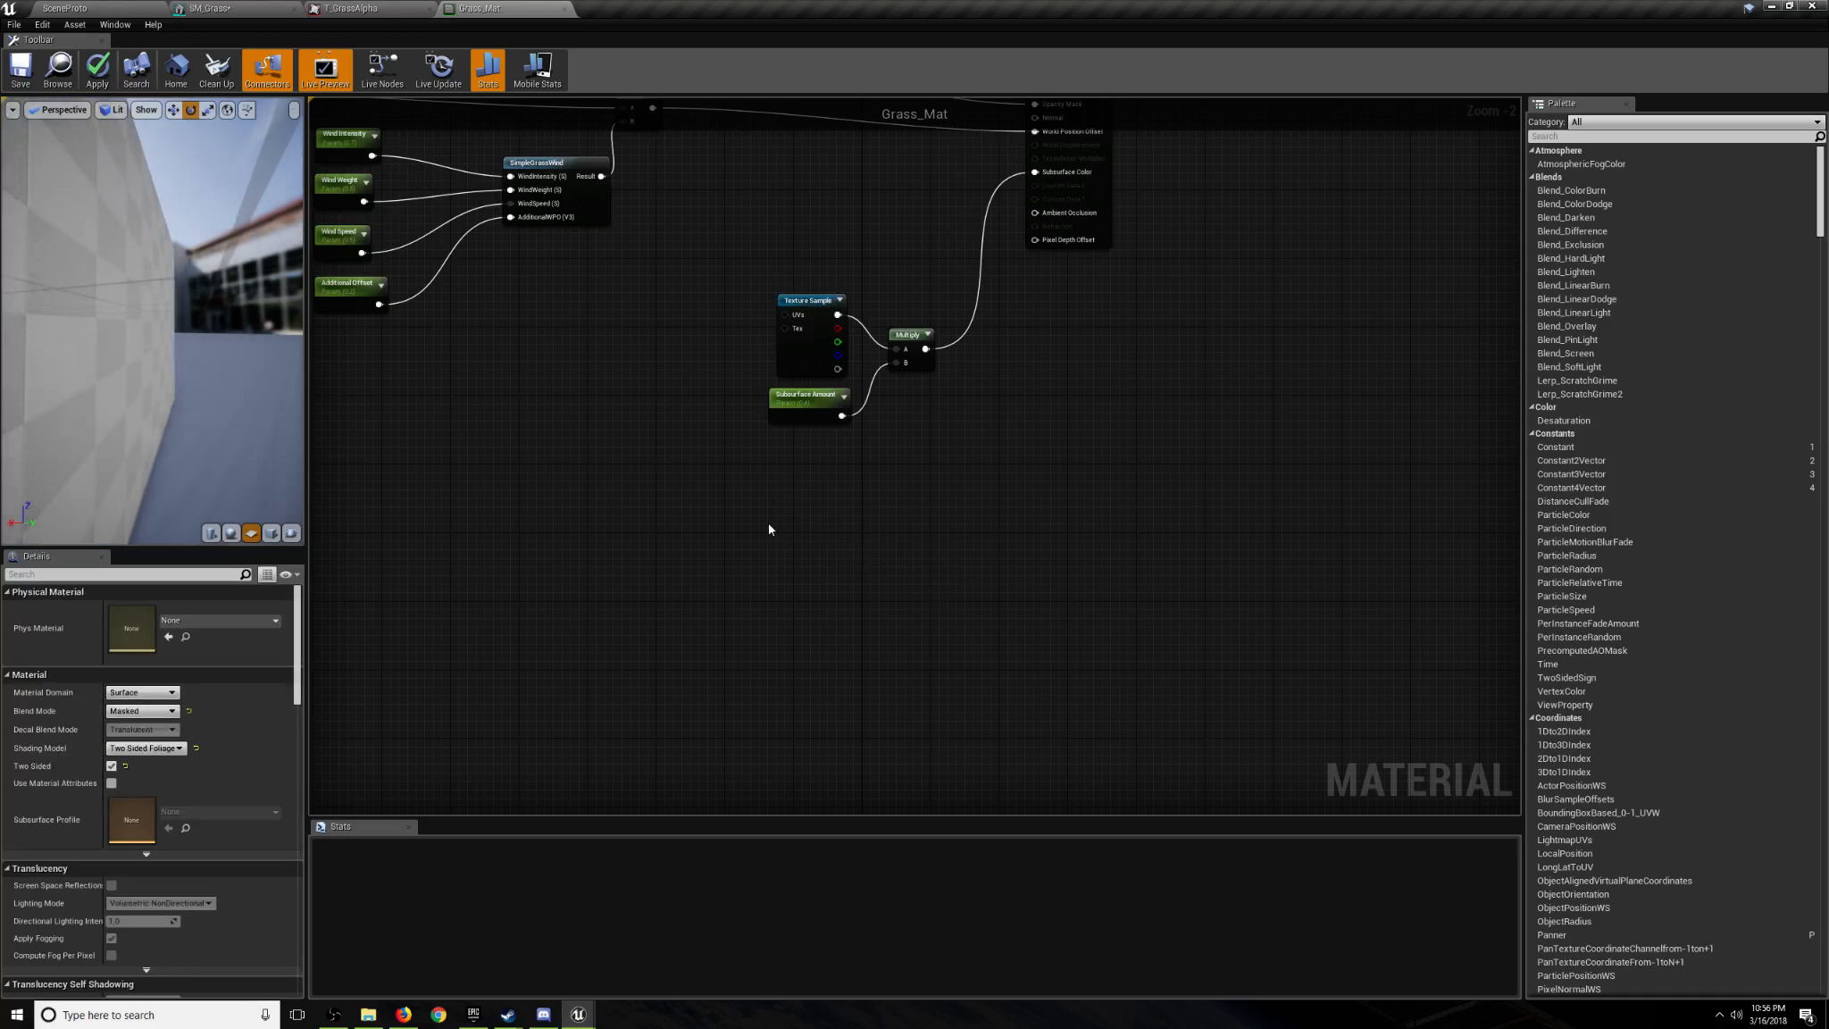
right_click(769, 529)
type("switch")
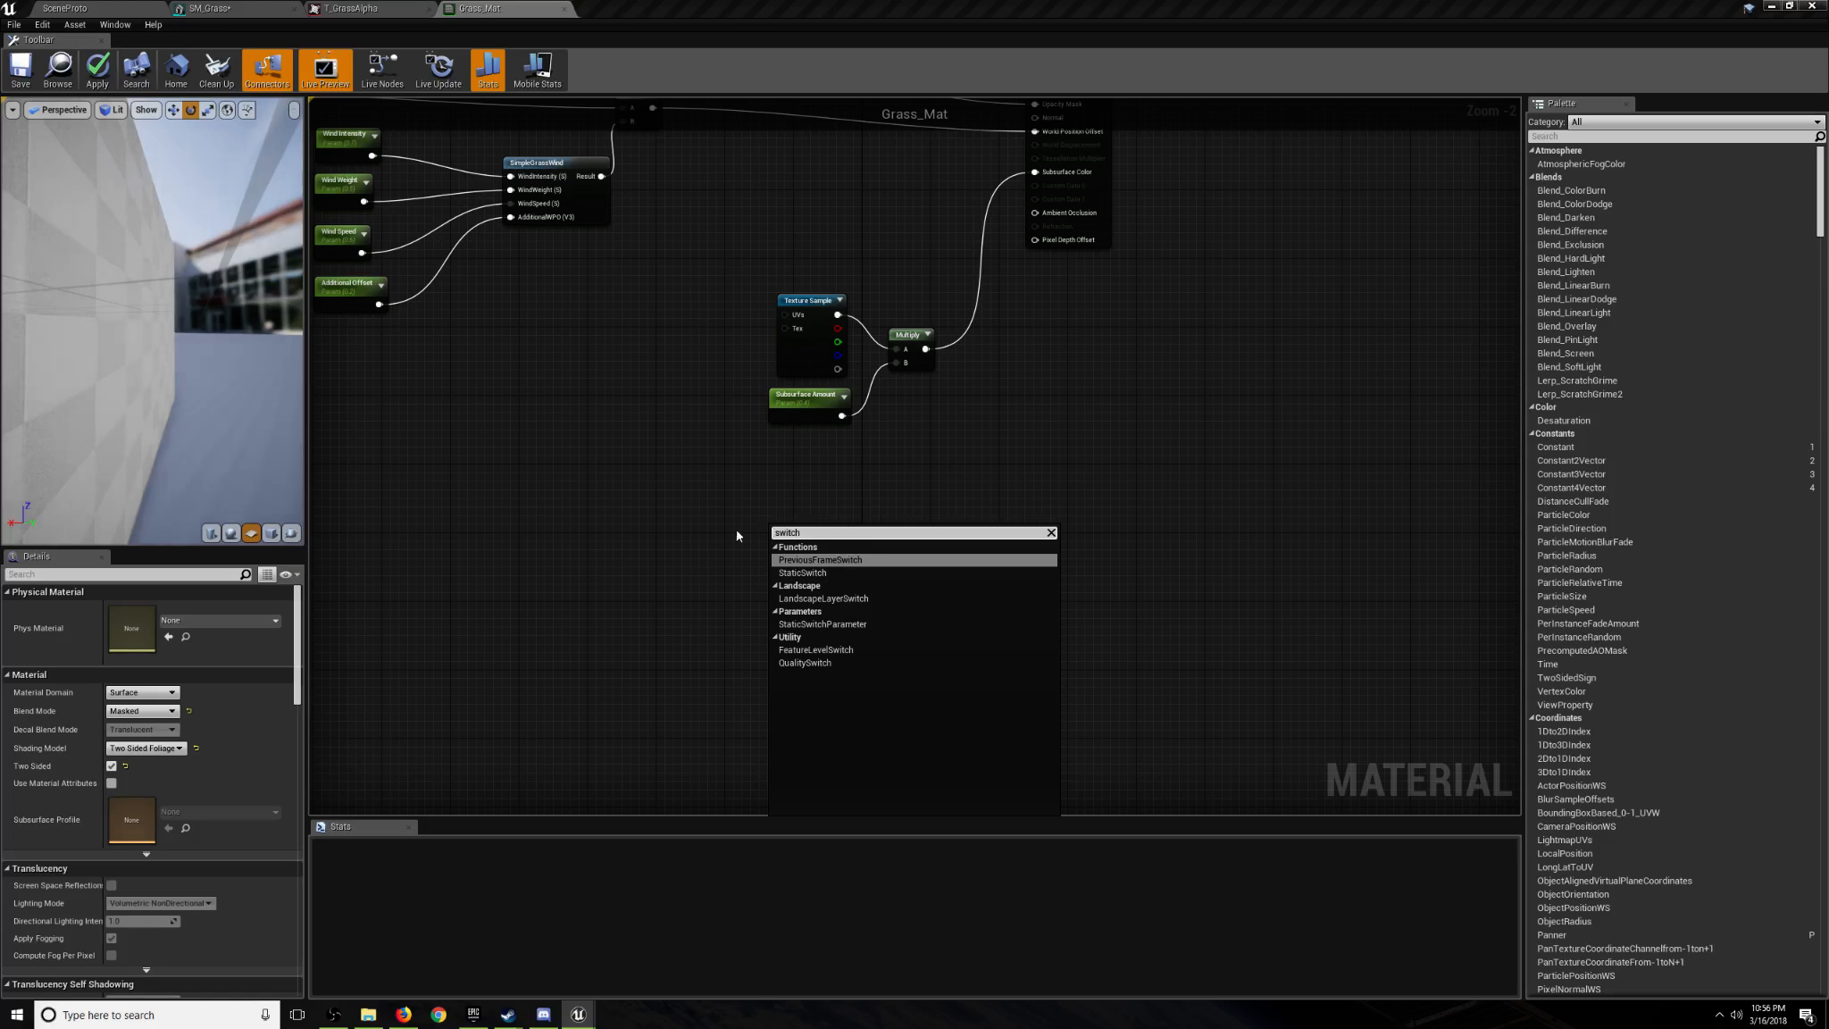
left_click(820, 663)
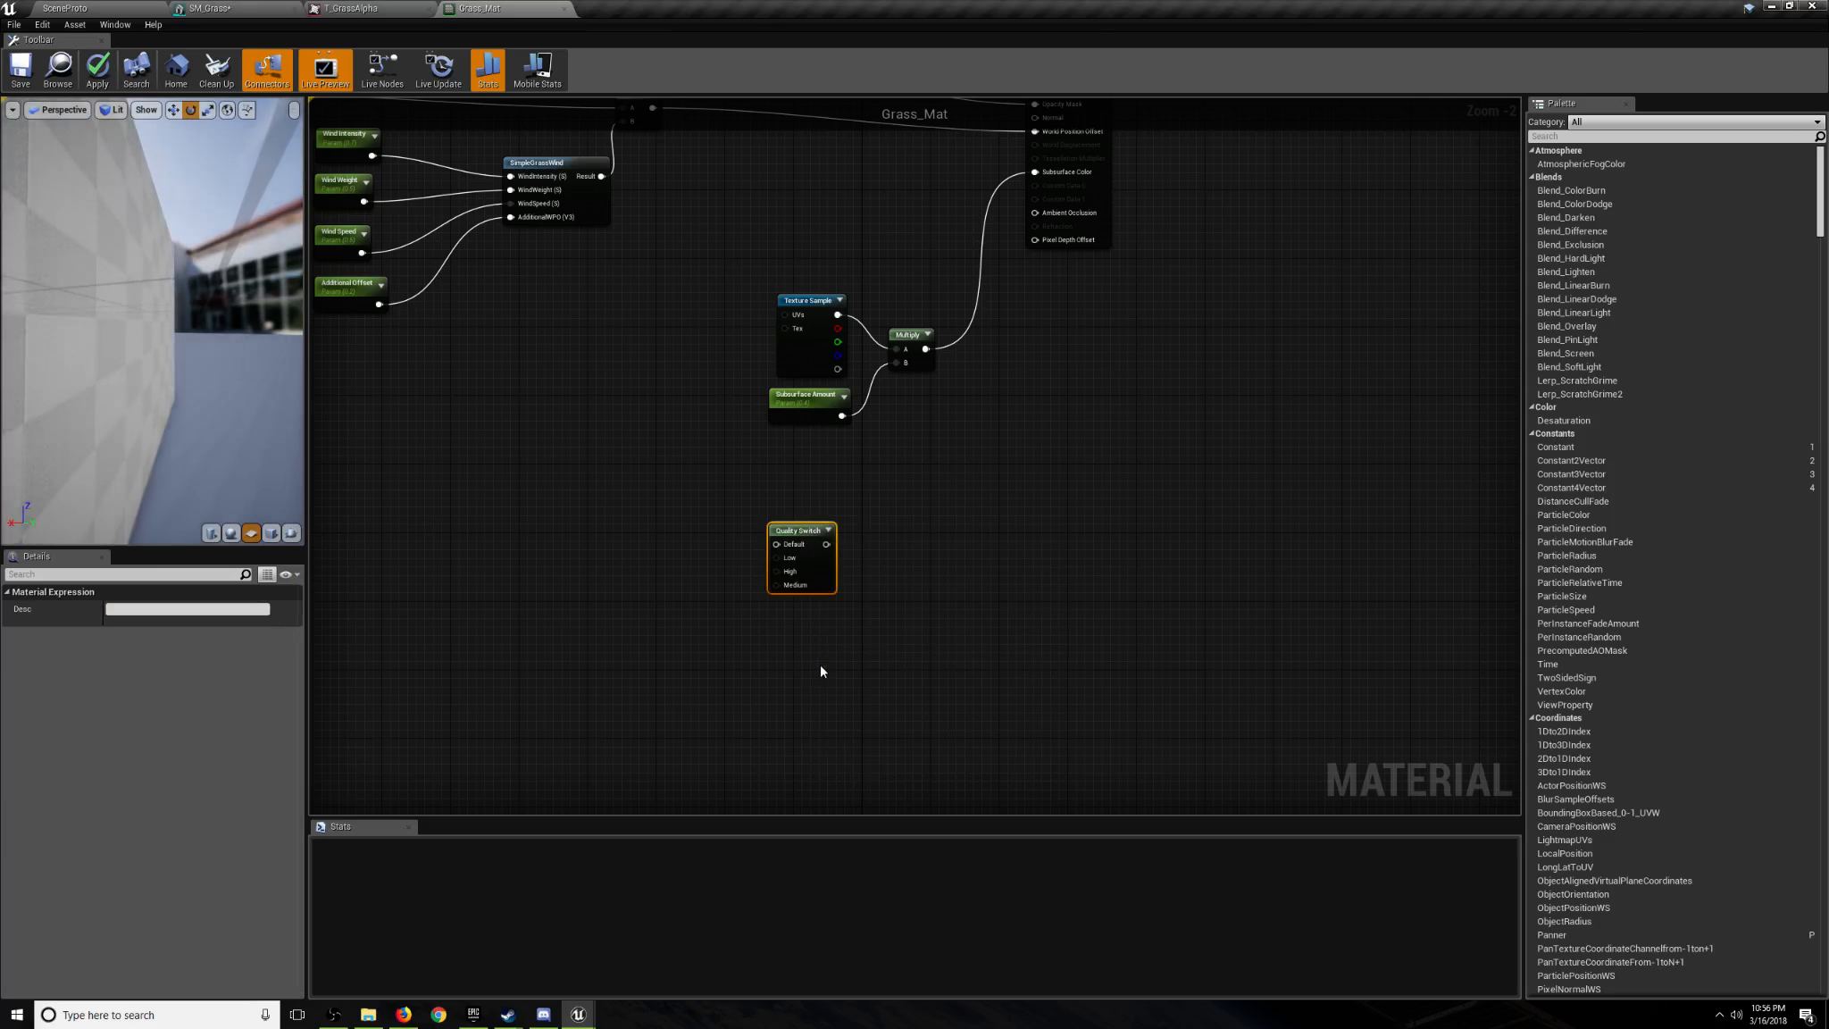
scroll(820, 663, "up", 2)
right_click_drag(827, 626, 861, 657)
left_click_drag(857, 519, 926, 497)
left_click(770, 460)
scroll(770, 460, "down", 3)
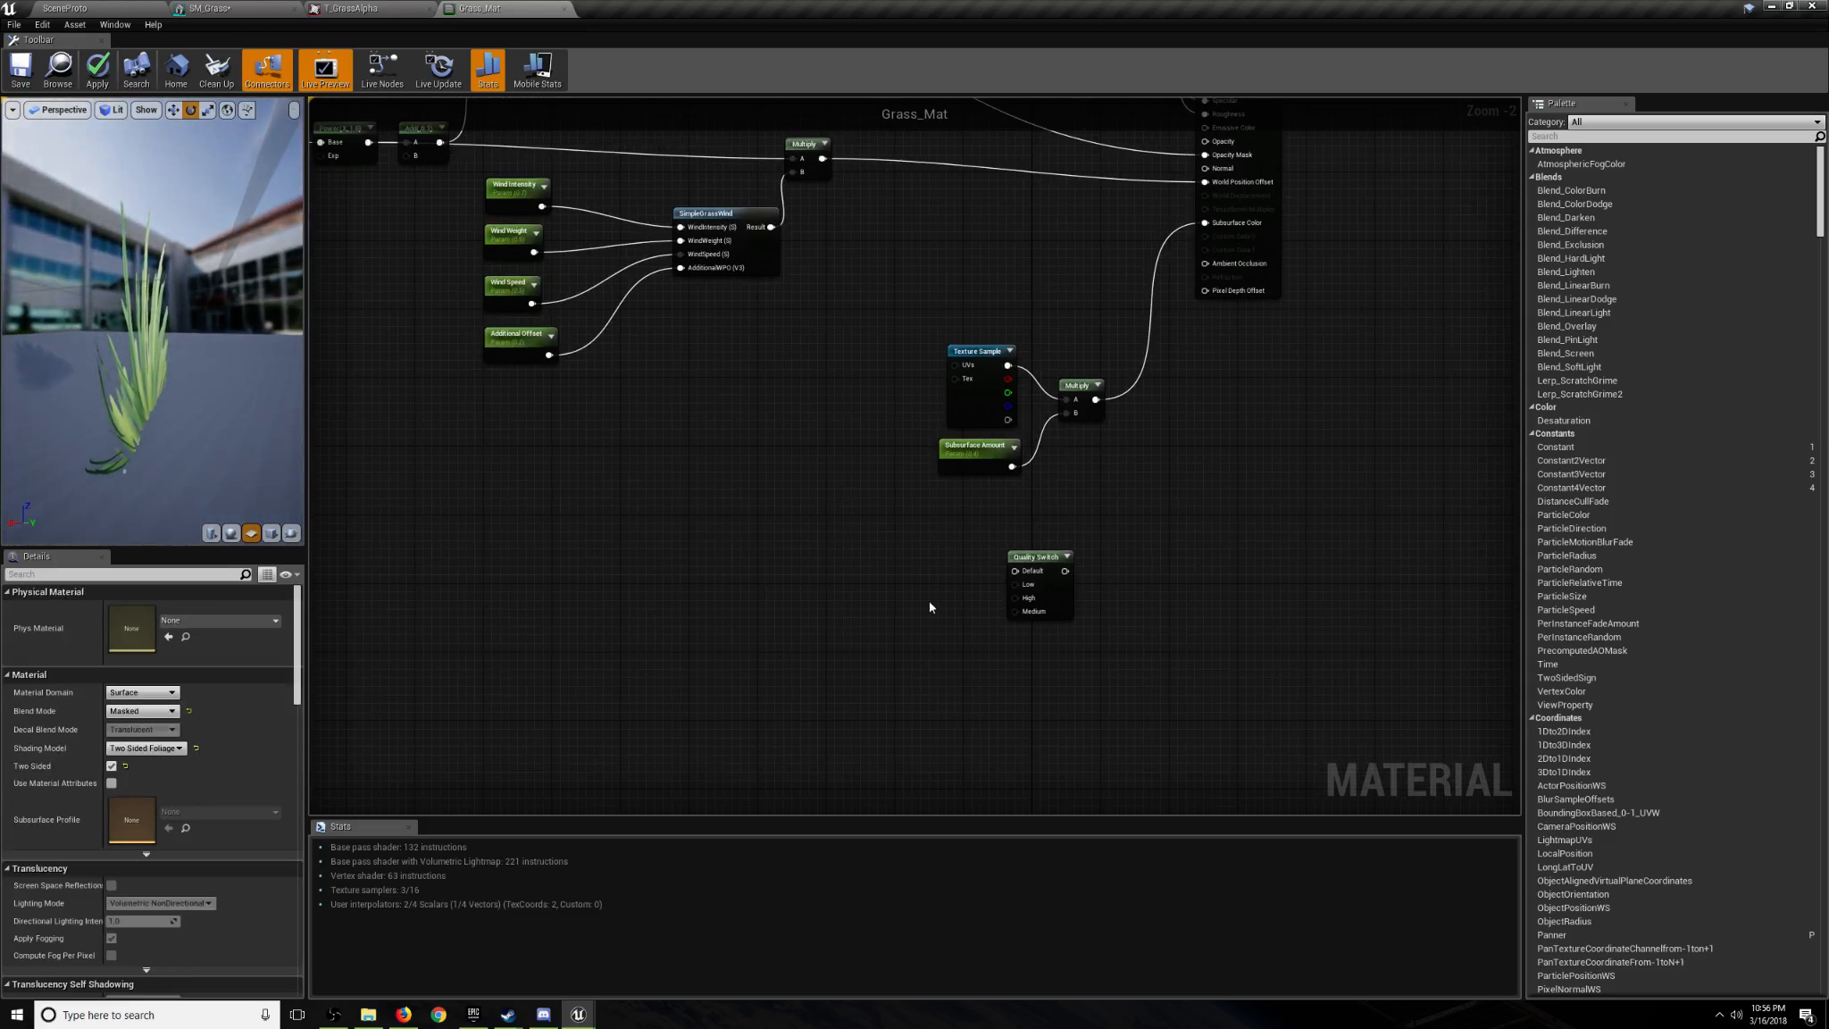
right_click_drag(448, 347, 574, 515)
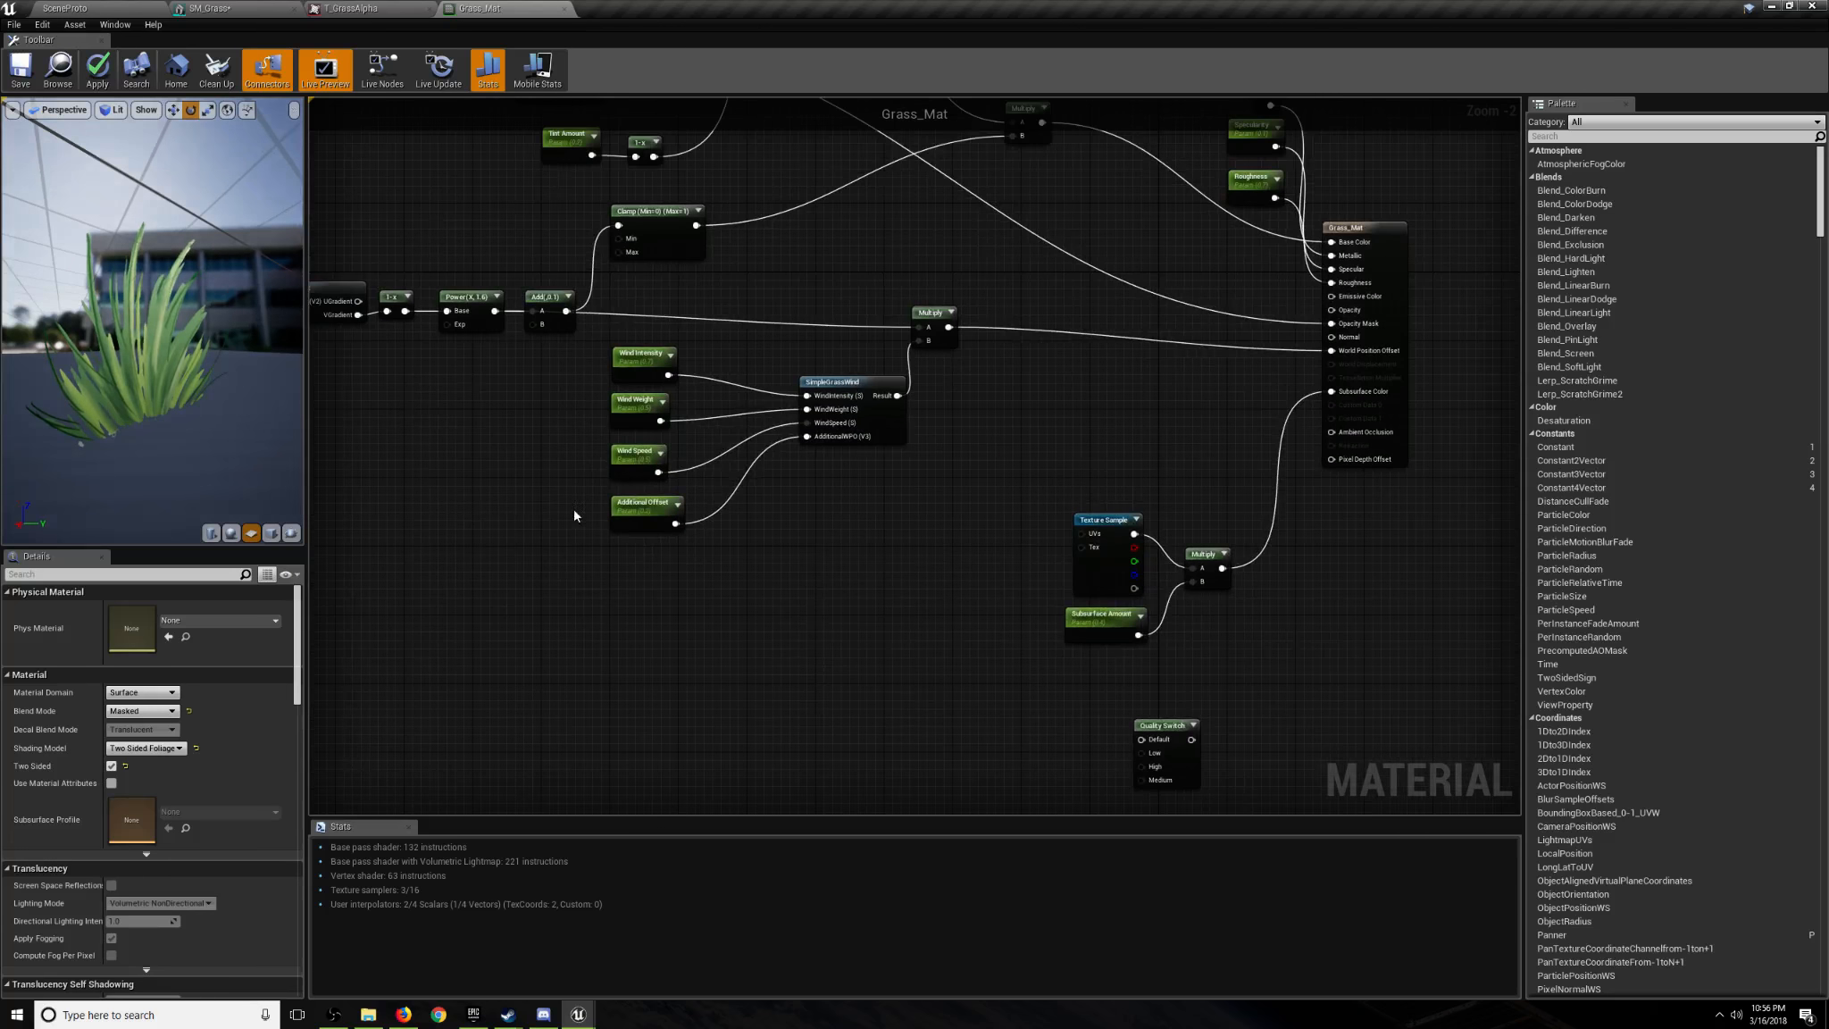
right_click_drag(763, 407, 1045, 435)
right_click_drag(1030, 668, 664, 604)
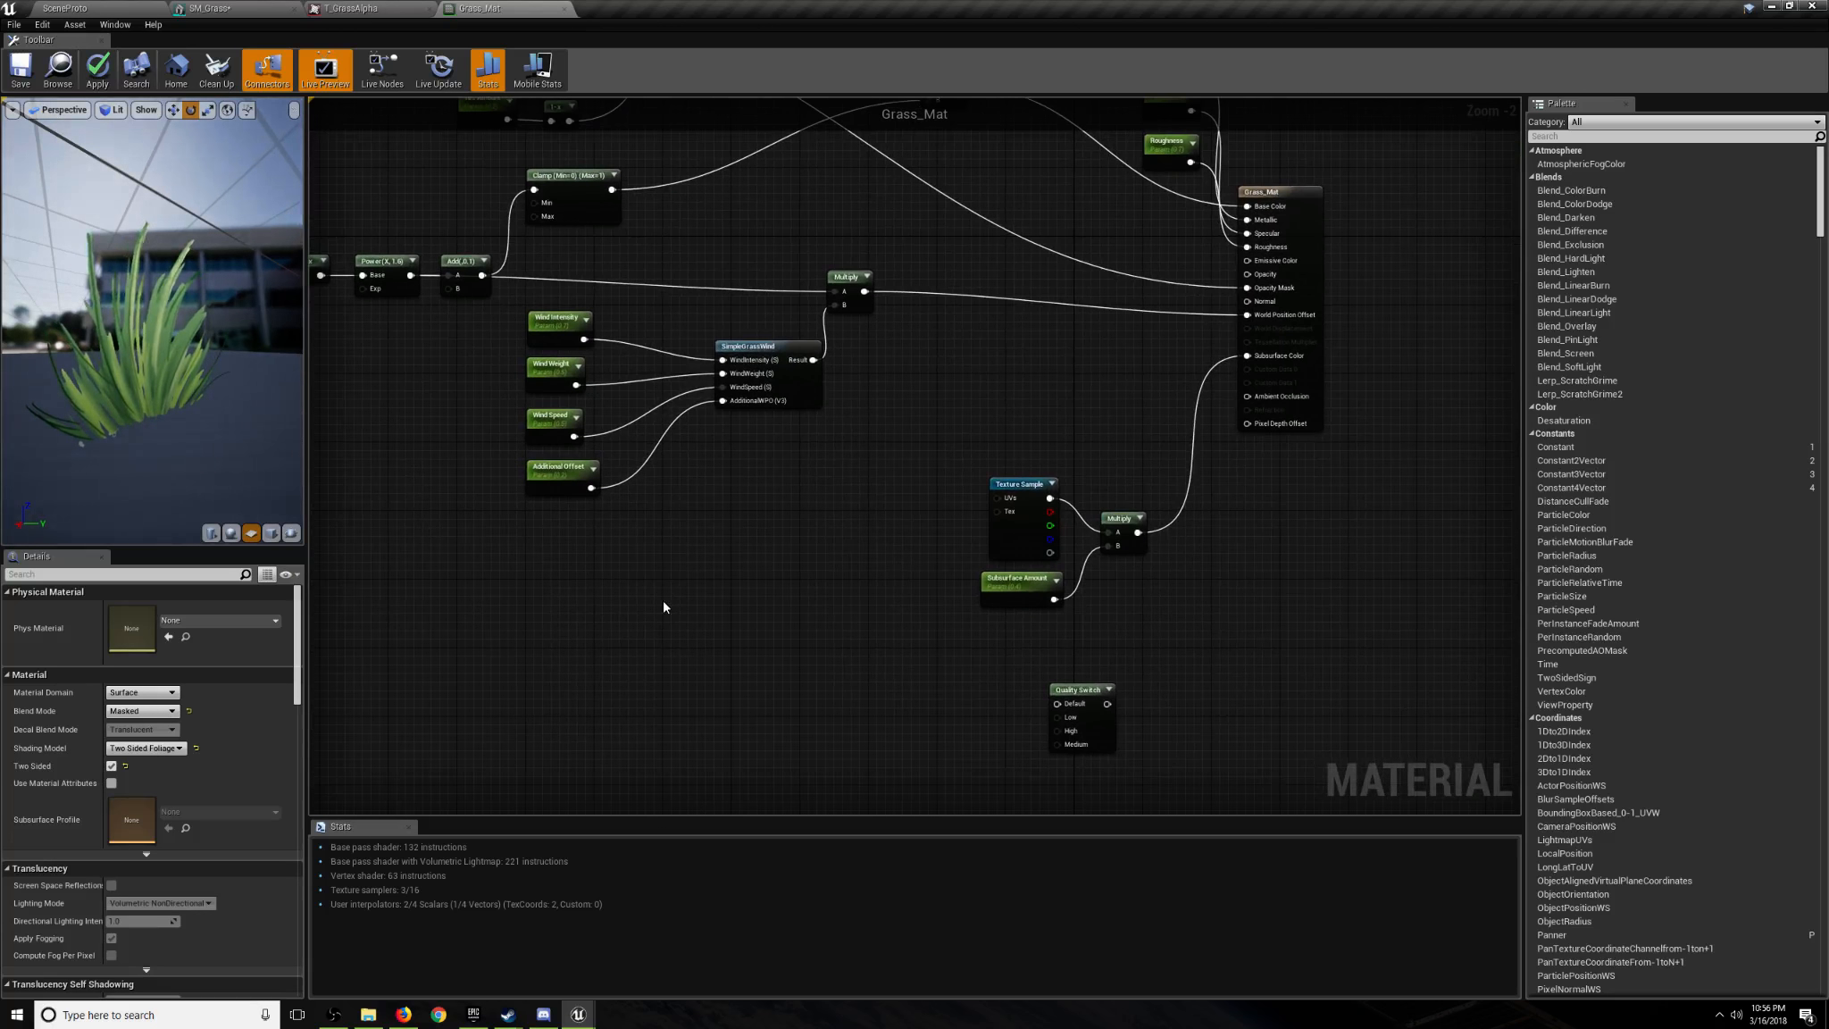
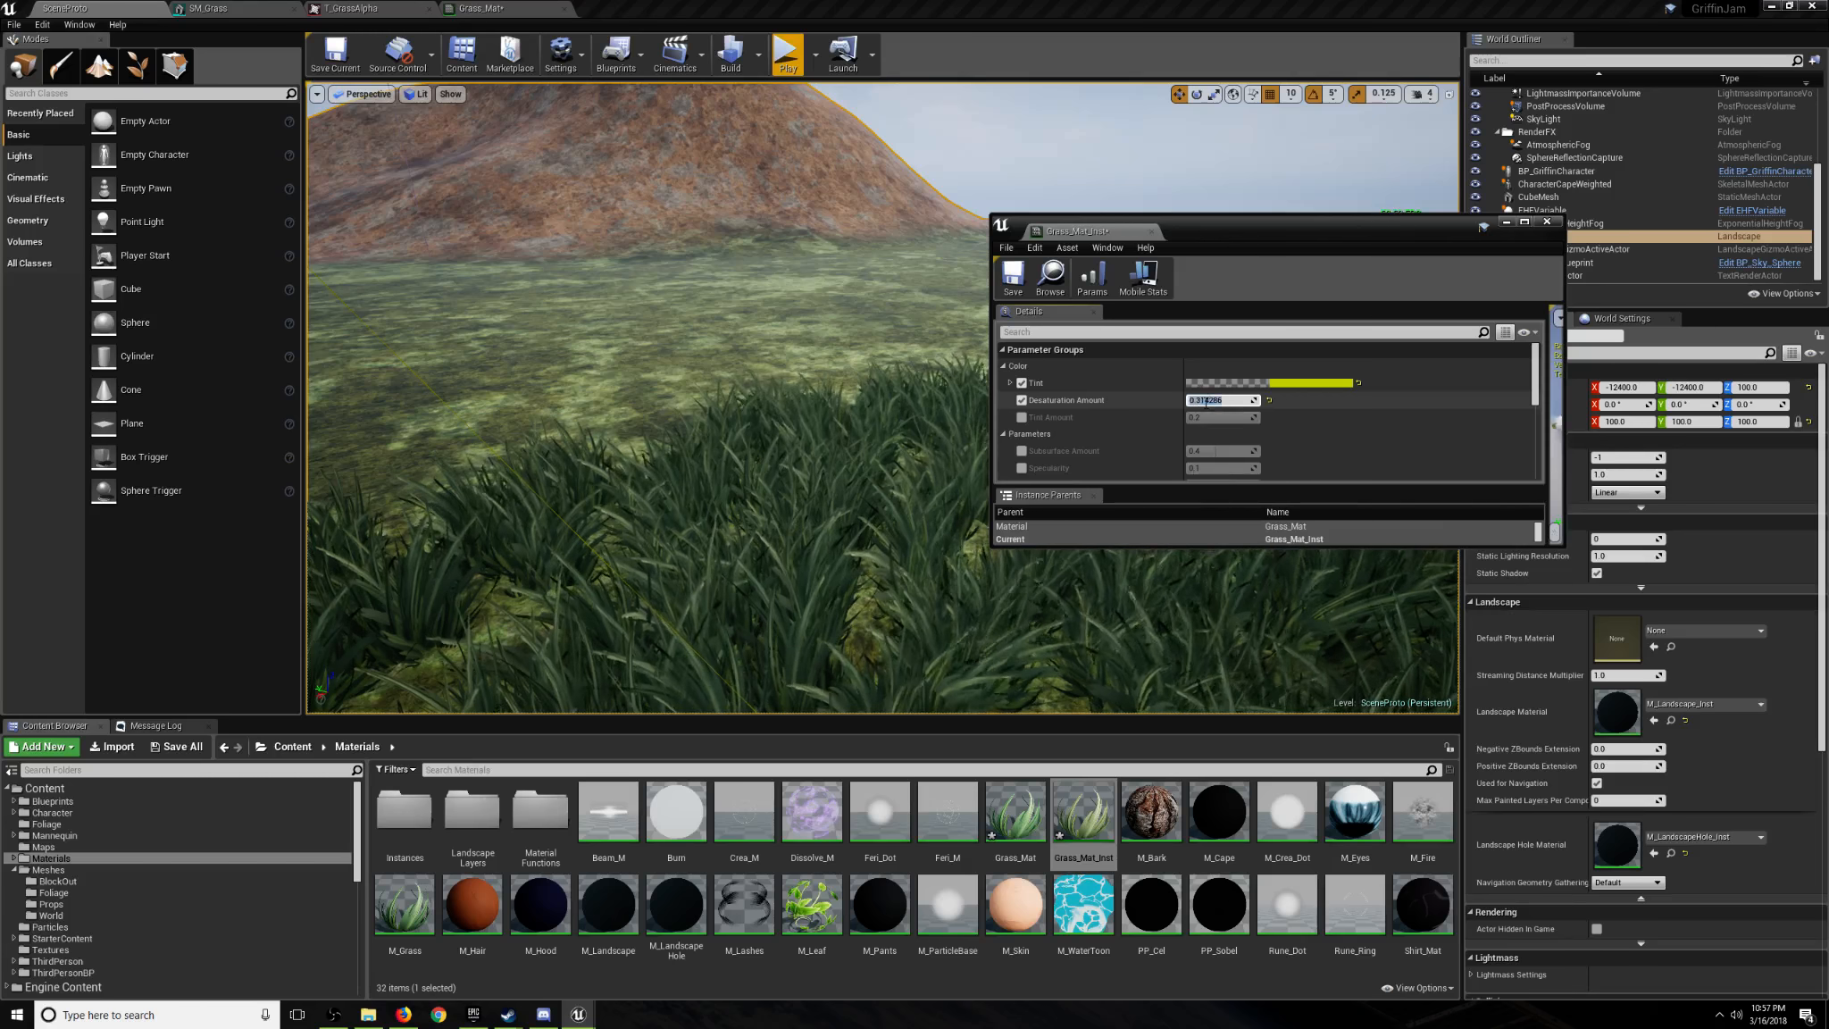
In Grass_Mat_Inst, try a Desaturation Amount of 0.1, settle on 0.07, and override Tint Amount with 0.4.
type("0.1")
key("Return")
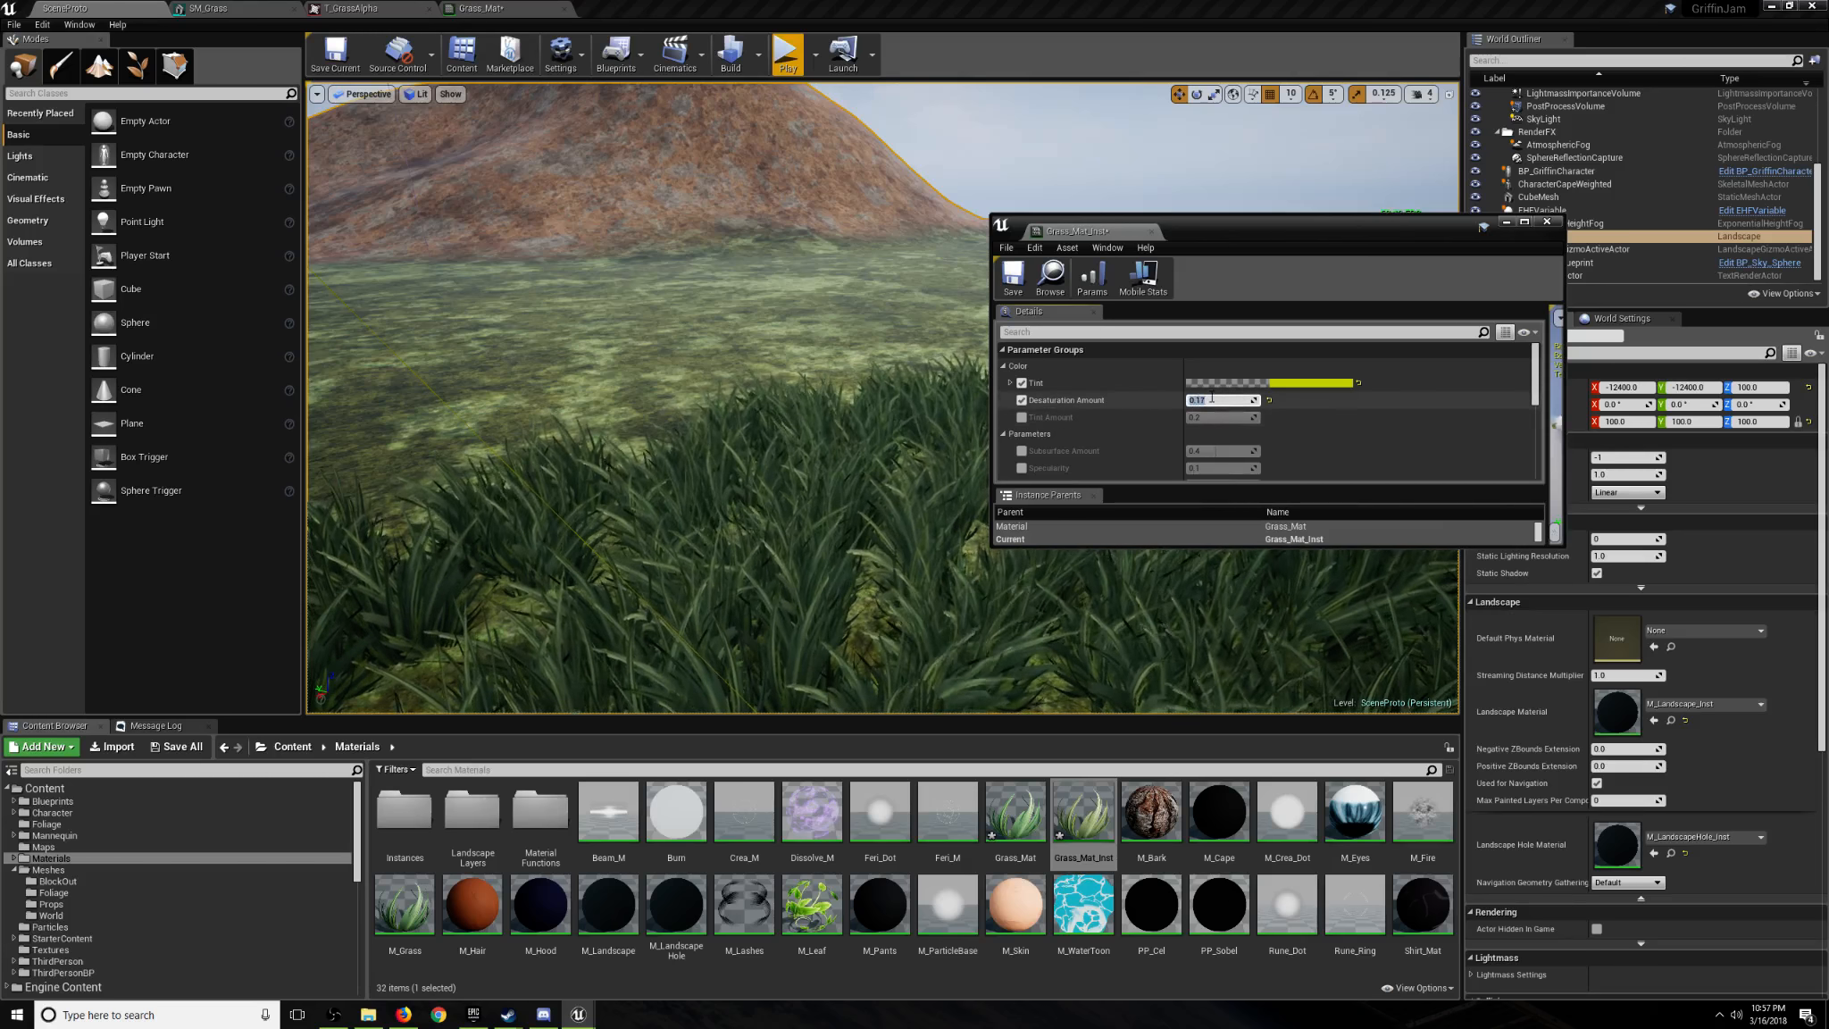
type("0.07")
key("Return")
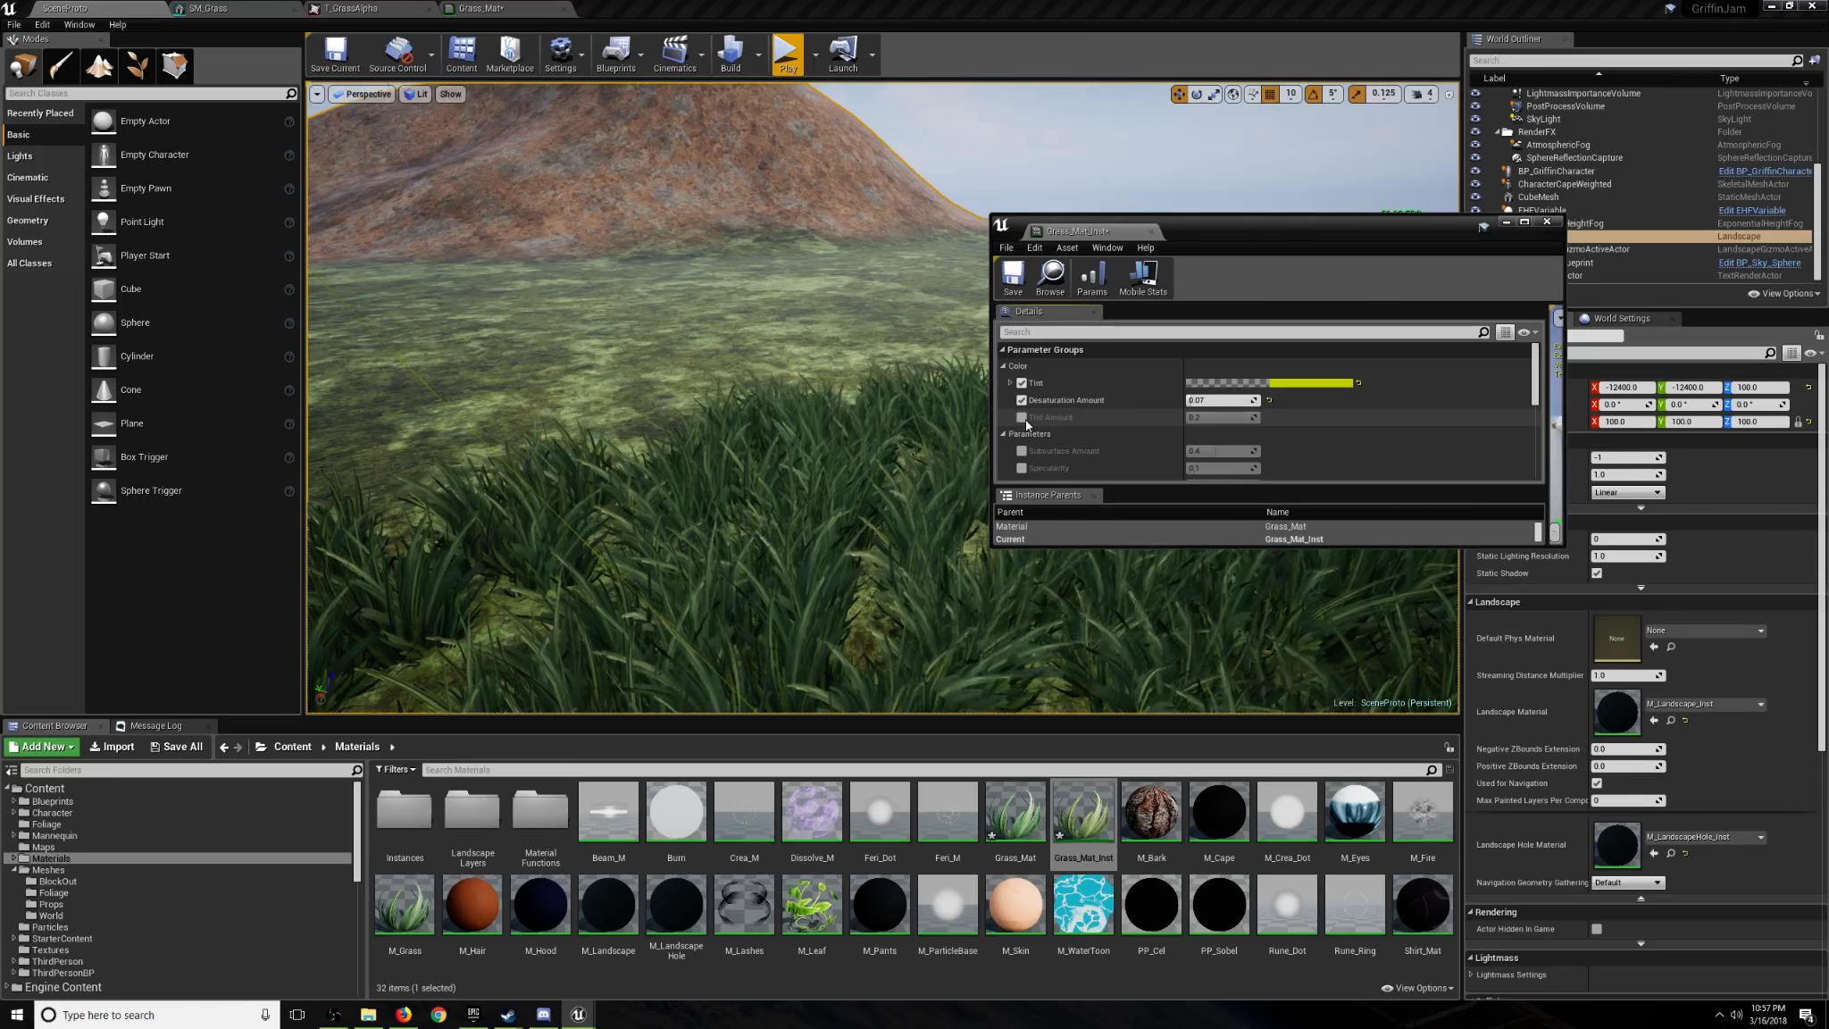
left_click(1022, 418)
left_click(1219, 417)
type("0.4")
key("Return")
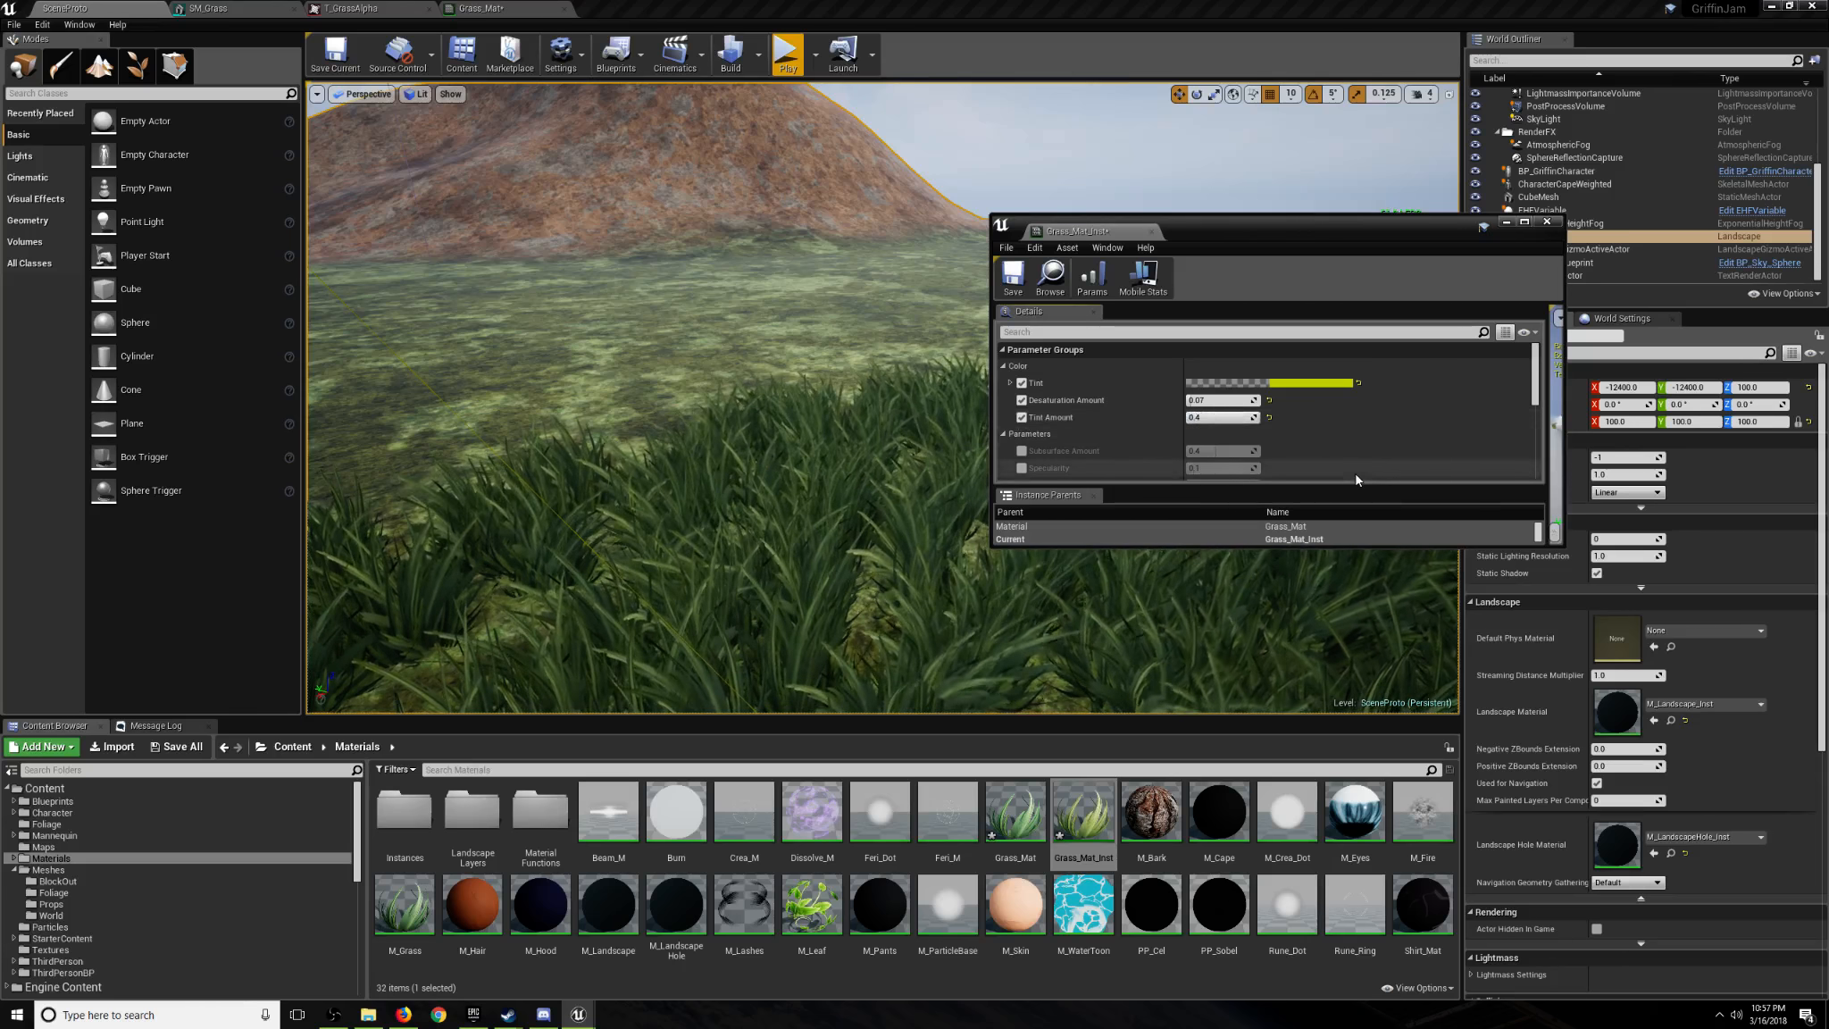
Override Subsurface Amount with 0.5 in Grass_Mat_Inst, check the remaining wind parameters, and save the instance.
scroll(1036, 451, "down", 1)
left_click(1022, 429)
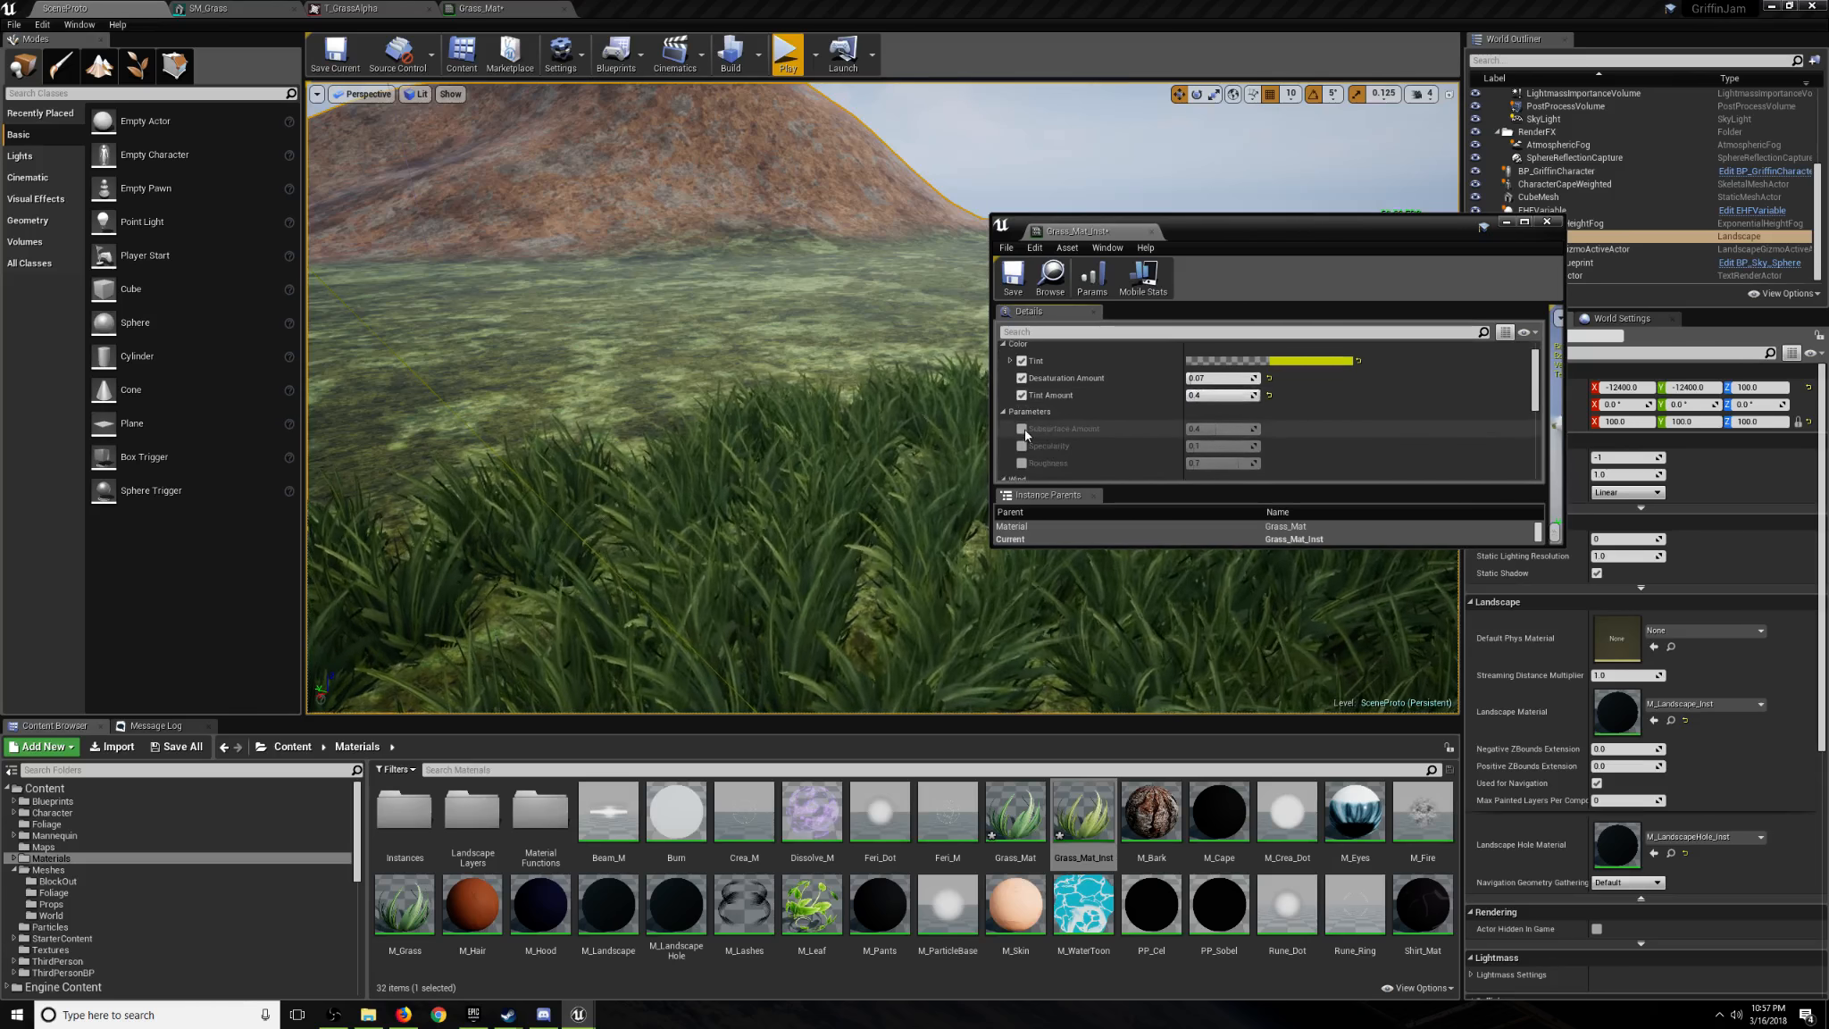
left_click(1195, 428)
type("0.5")
key("Return")
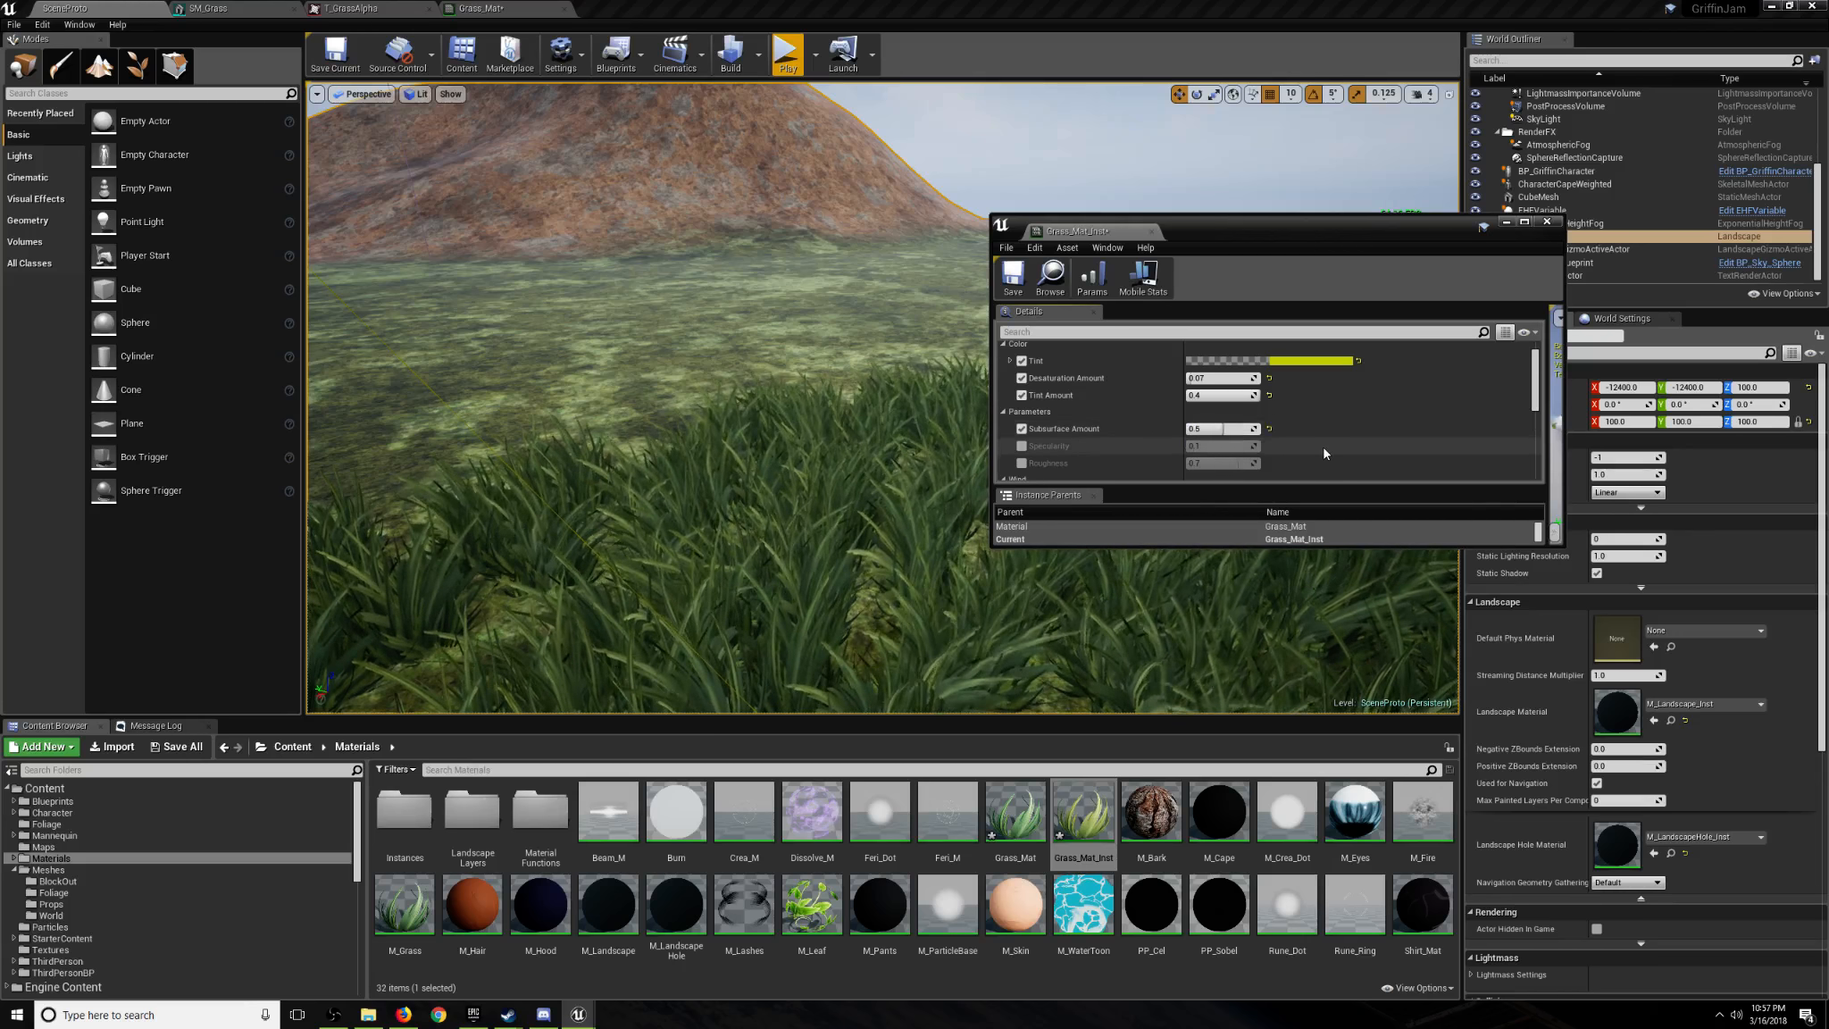
scroll(1277, 446, "down", 4)
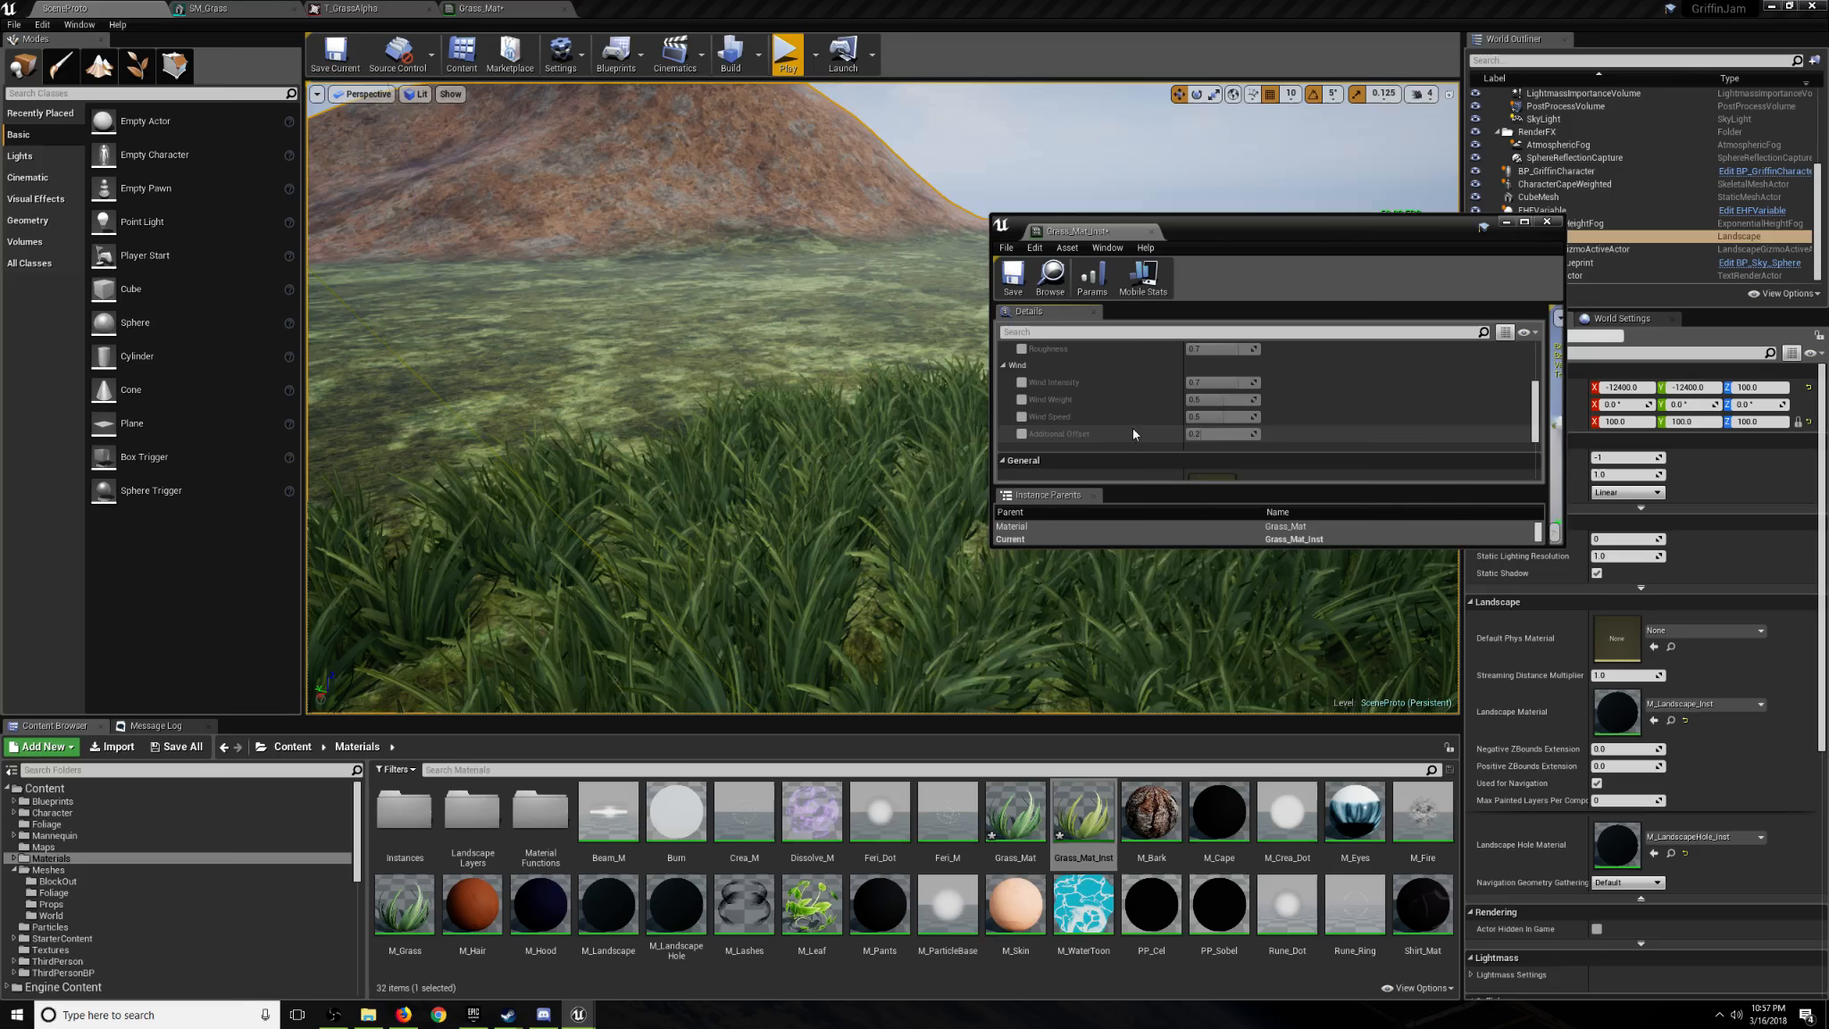
scroll(1070, 434, "down", 3)
scroll(1074, 452, "up", 8)
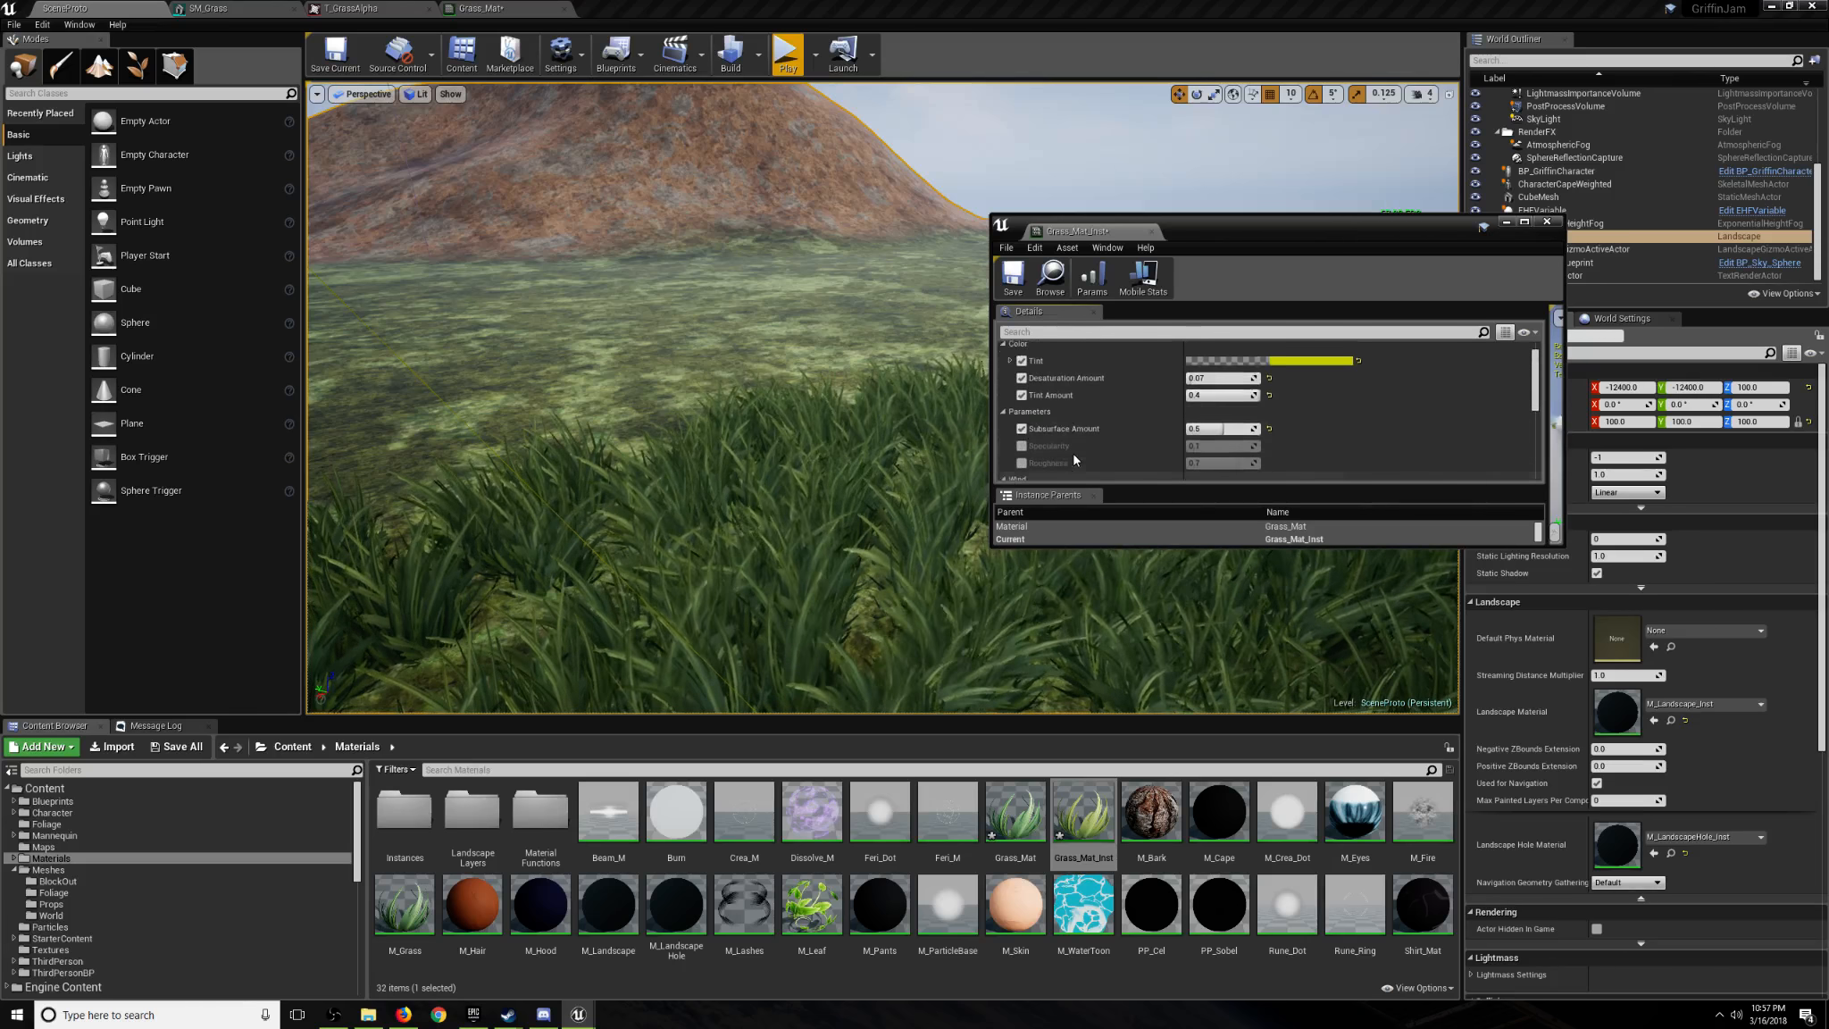
left_click(1009, 284)
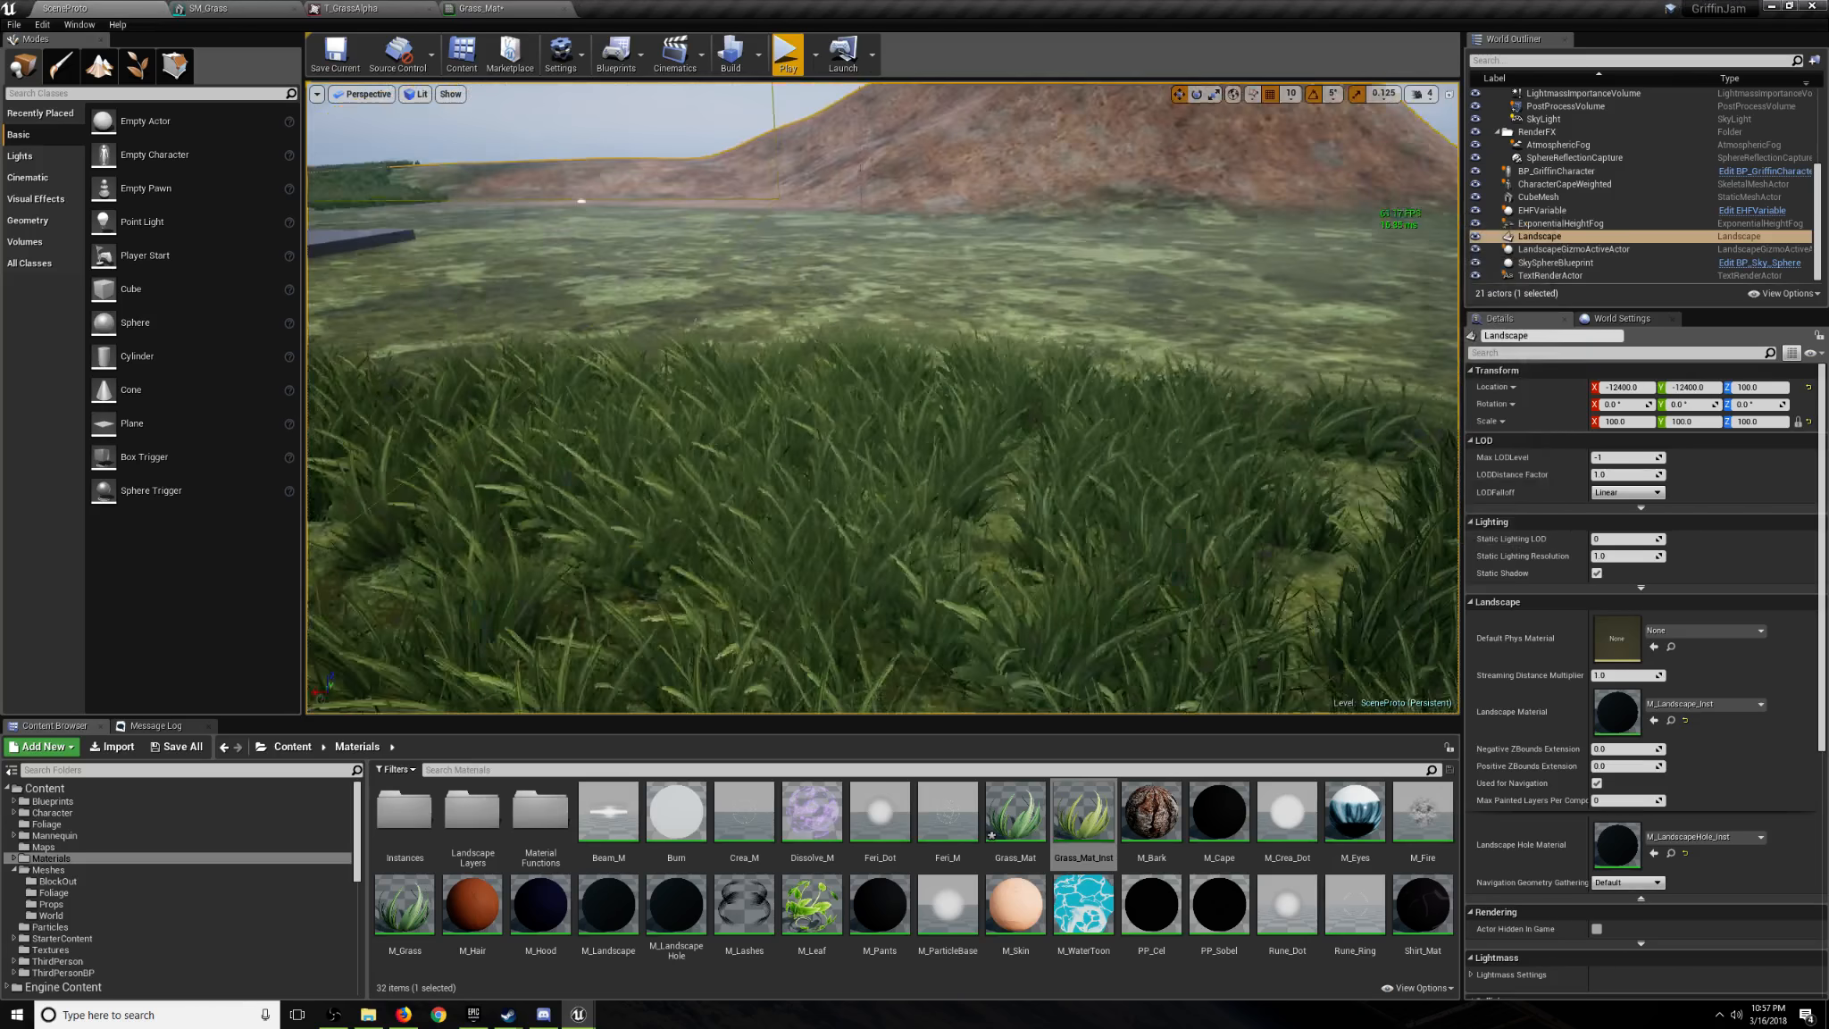
View the grass from across the level and delete the instanced foliage actor that holds all the painted grass.
right_click_drag(882, 398, 673, 339)
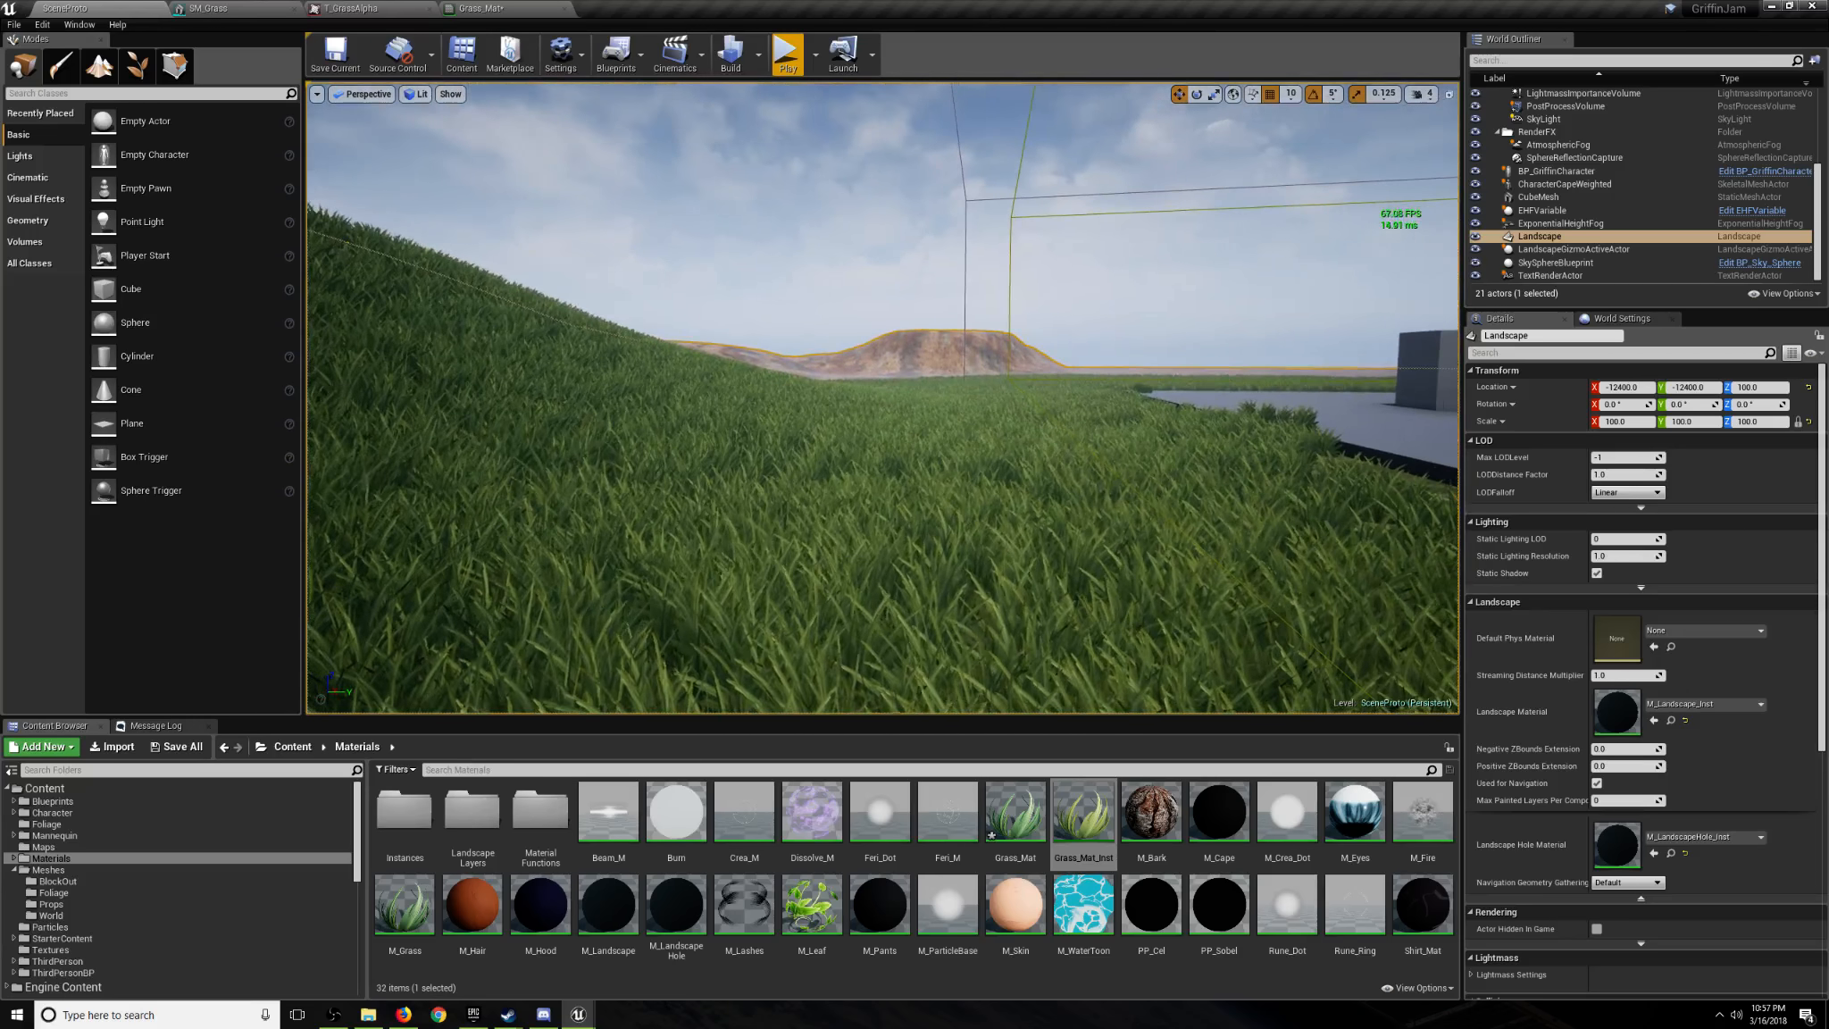
right_click_drag(1018, 270, 1033, 268)
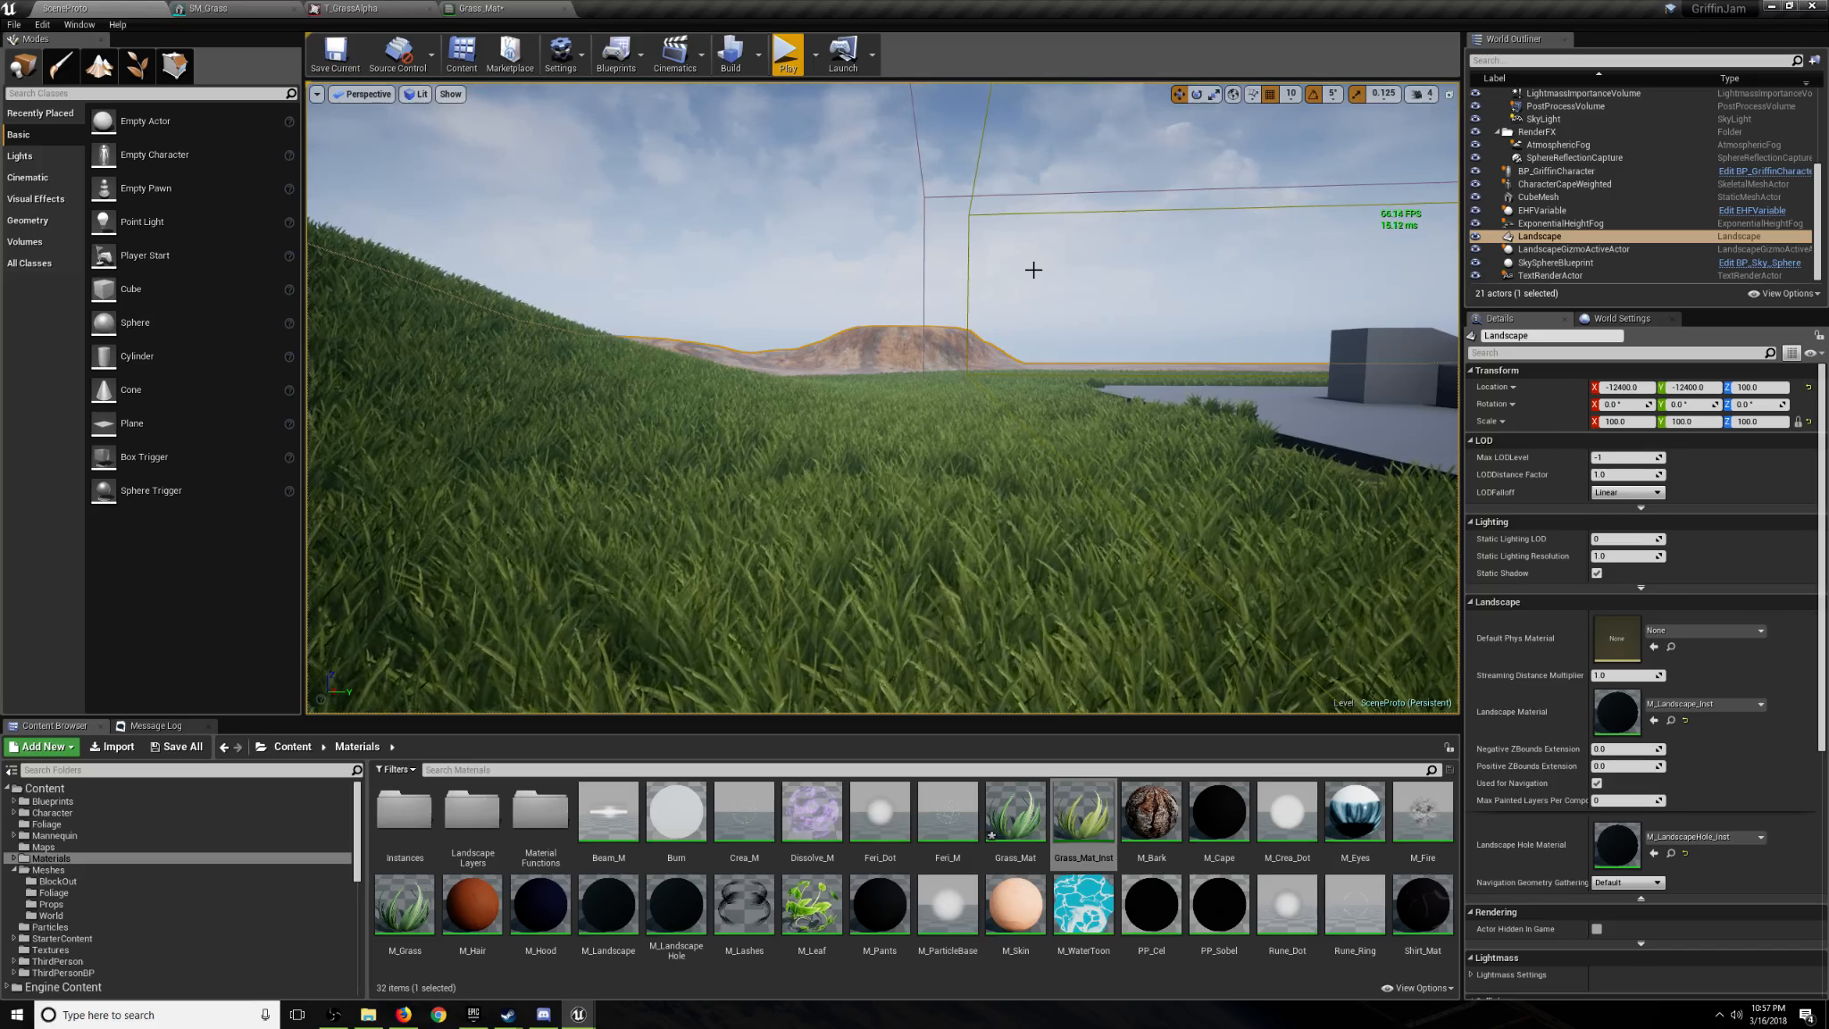
mouse_move(996, 241)
right_mouse_down()
mouse_move(1241, 223)
mouse_move(996, 265)
right_mouse_up()
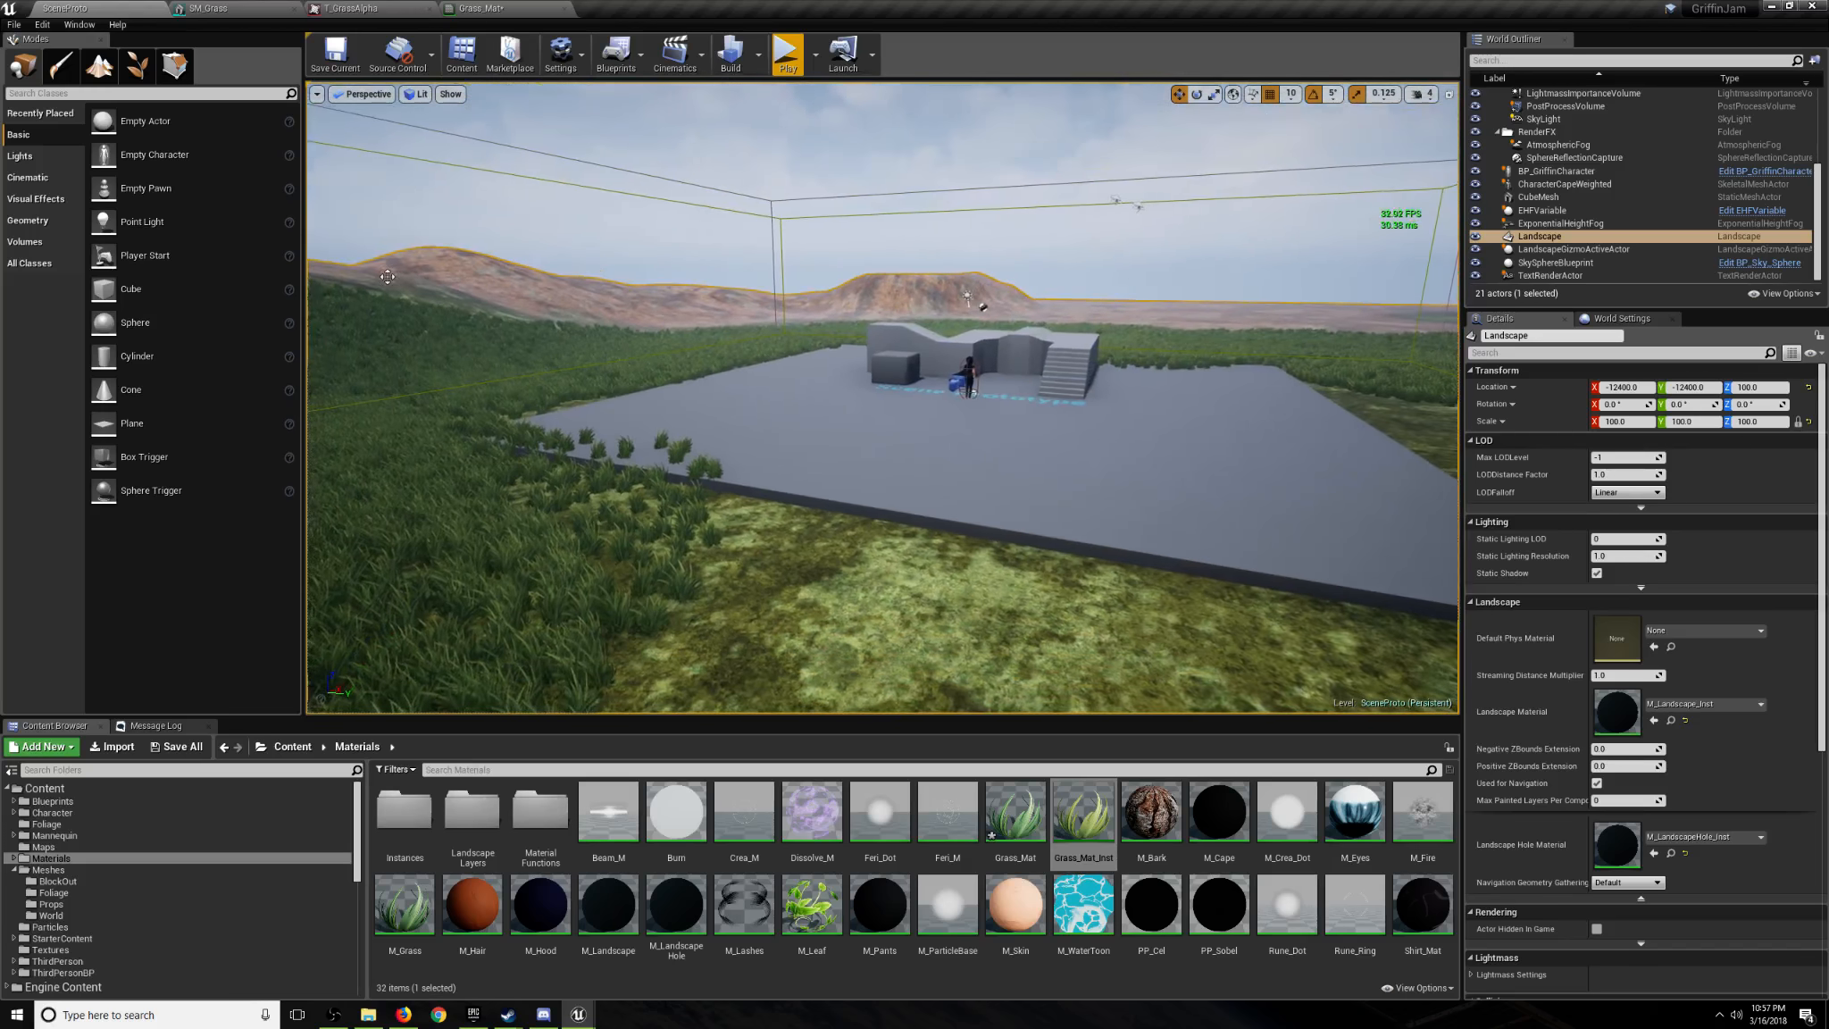
right_click_drag(387, 277, 397, 300)
left_click(662, 307)
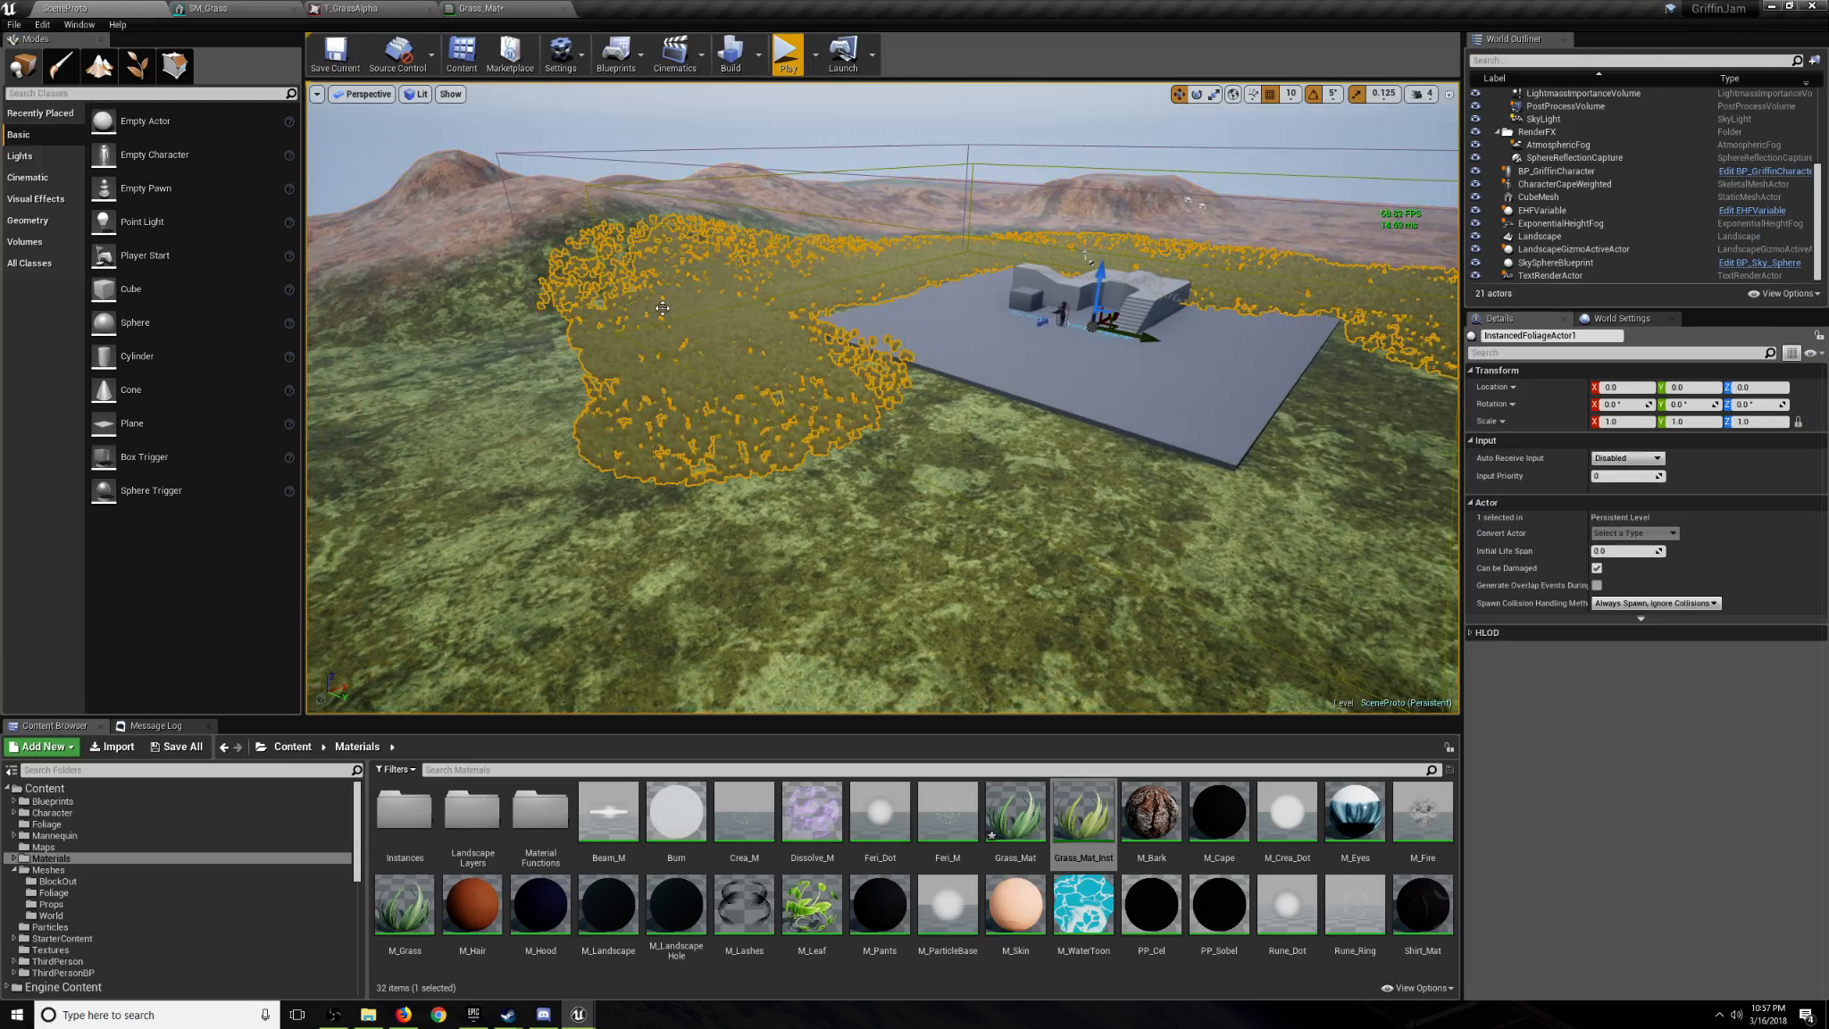
key("Delete")
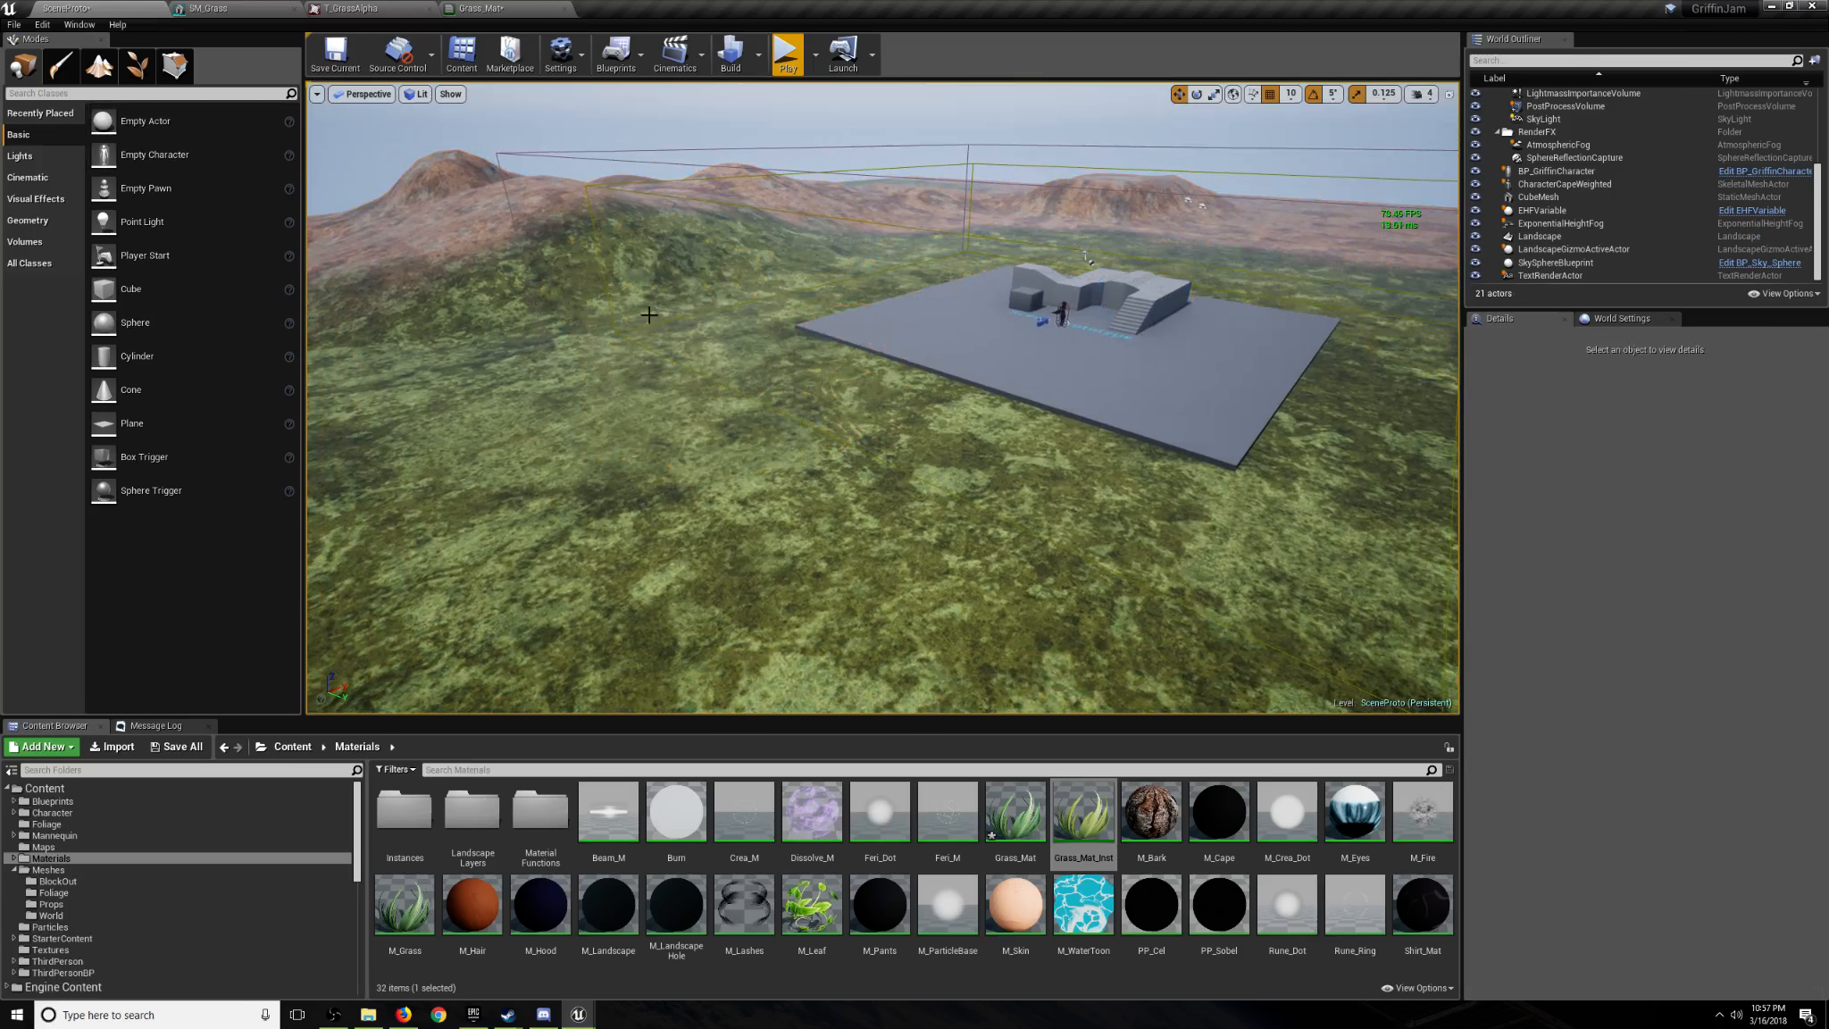
Go to the Meshes/Foliage content folder and try to delete the F_Grass1, F_Grass2 and F_Grass3 foliage types.
left_click(292, 746)
double_click(806, 815)
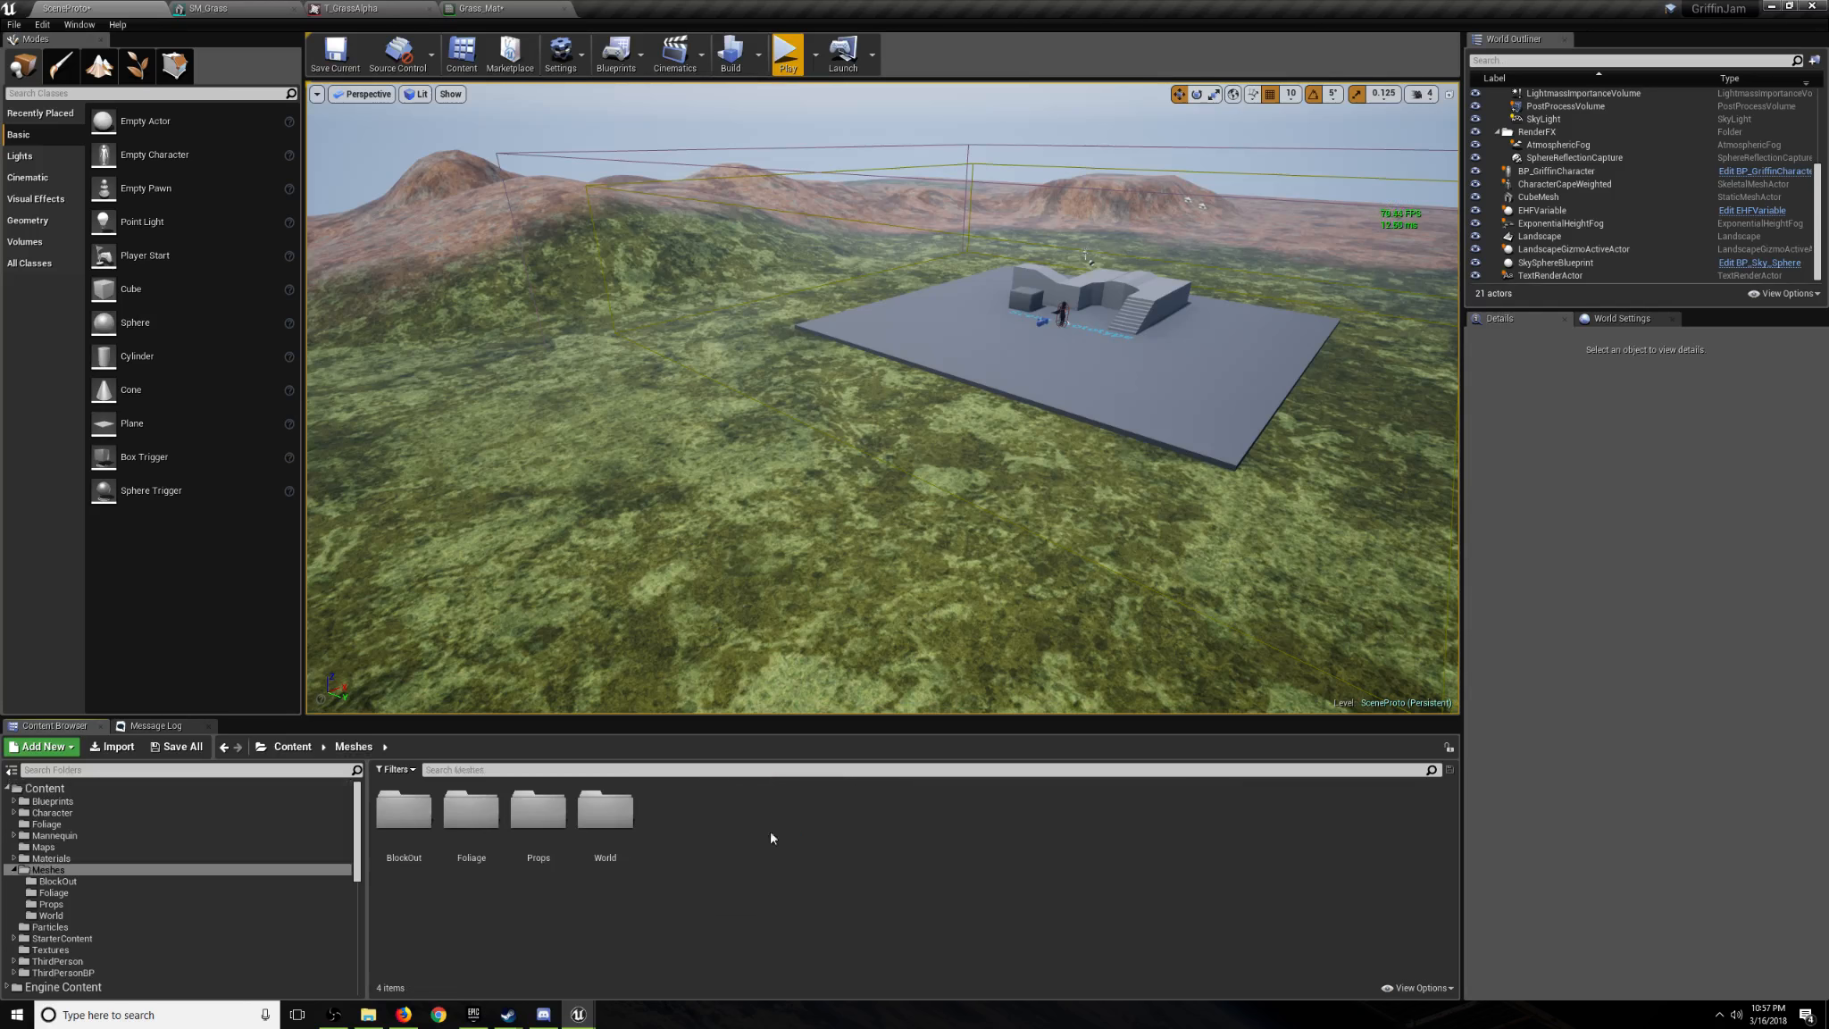
double_click(471, 813)
left_click(408, 816)
left_click(539, 812, "shift")
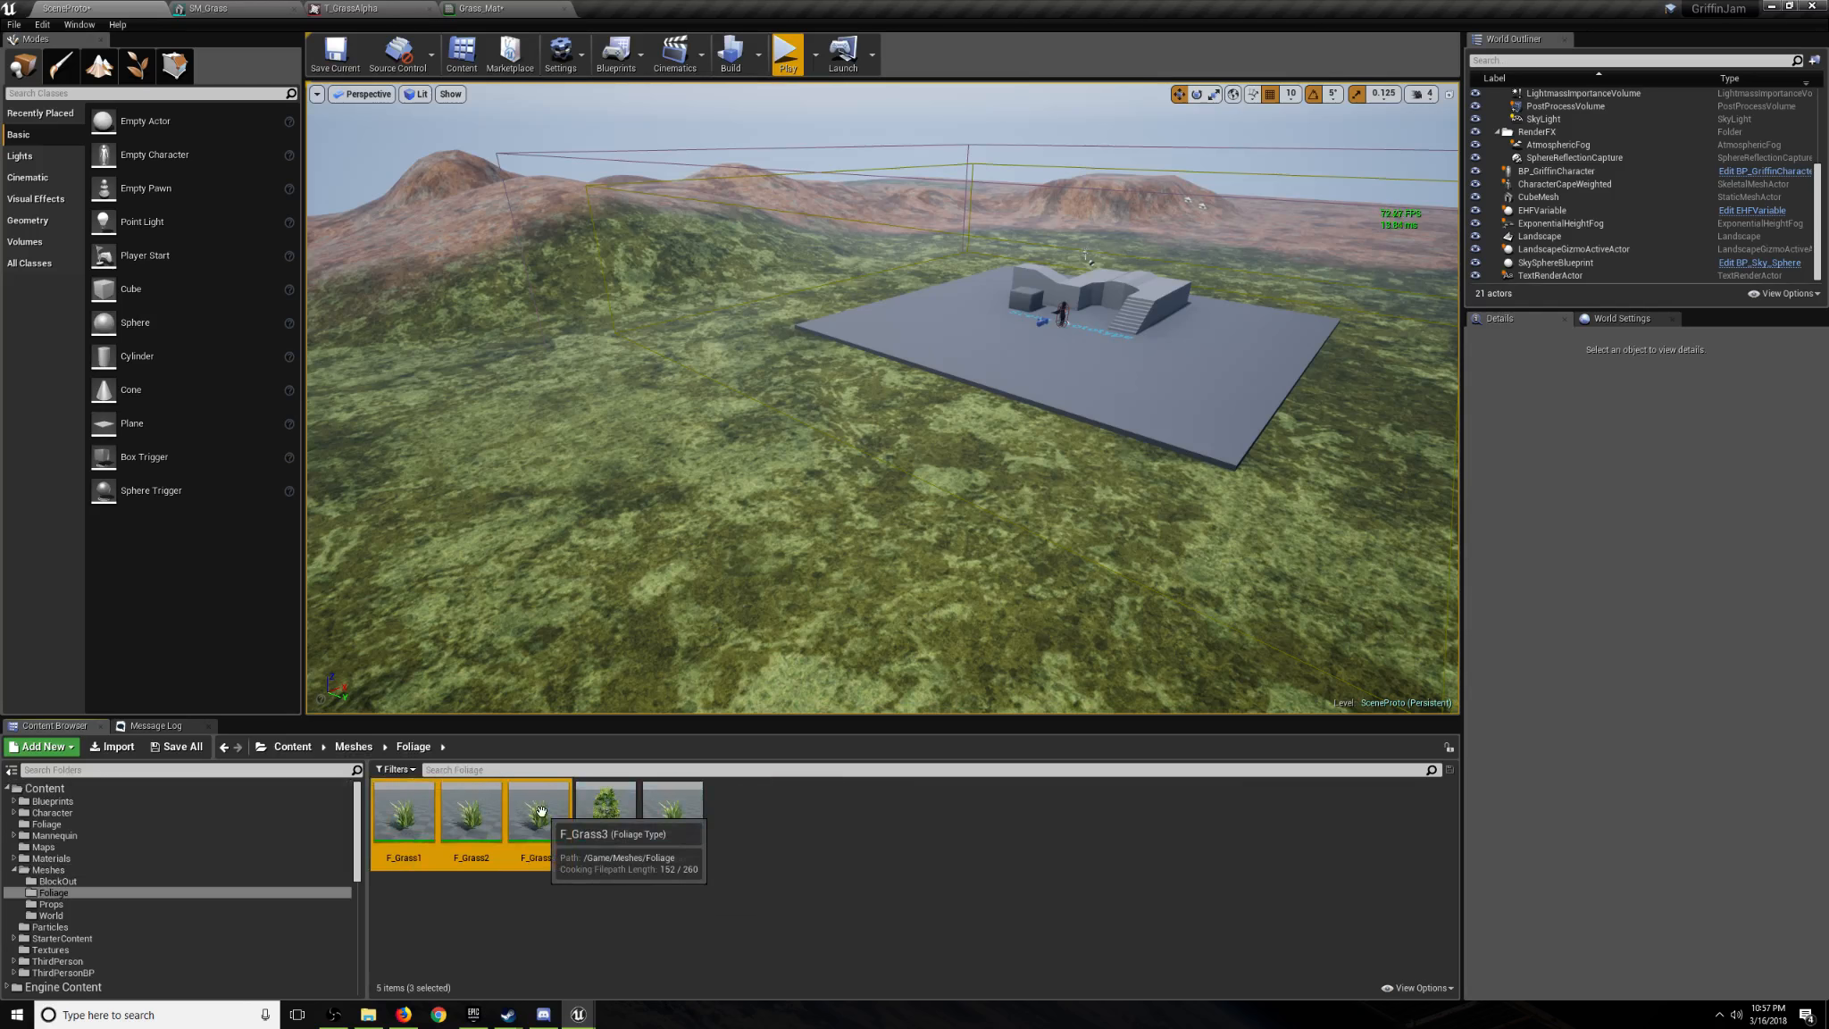
key("Delete")
left_click(1043, 735)
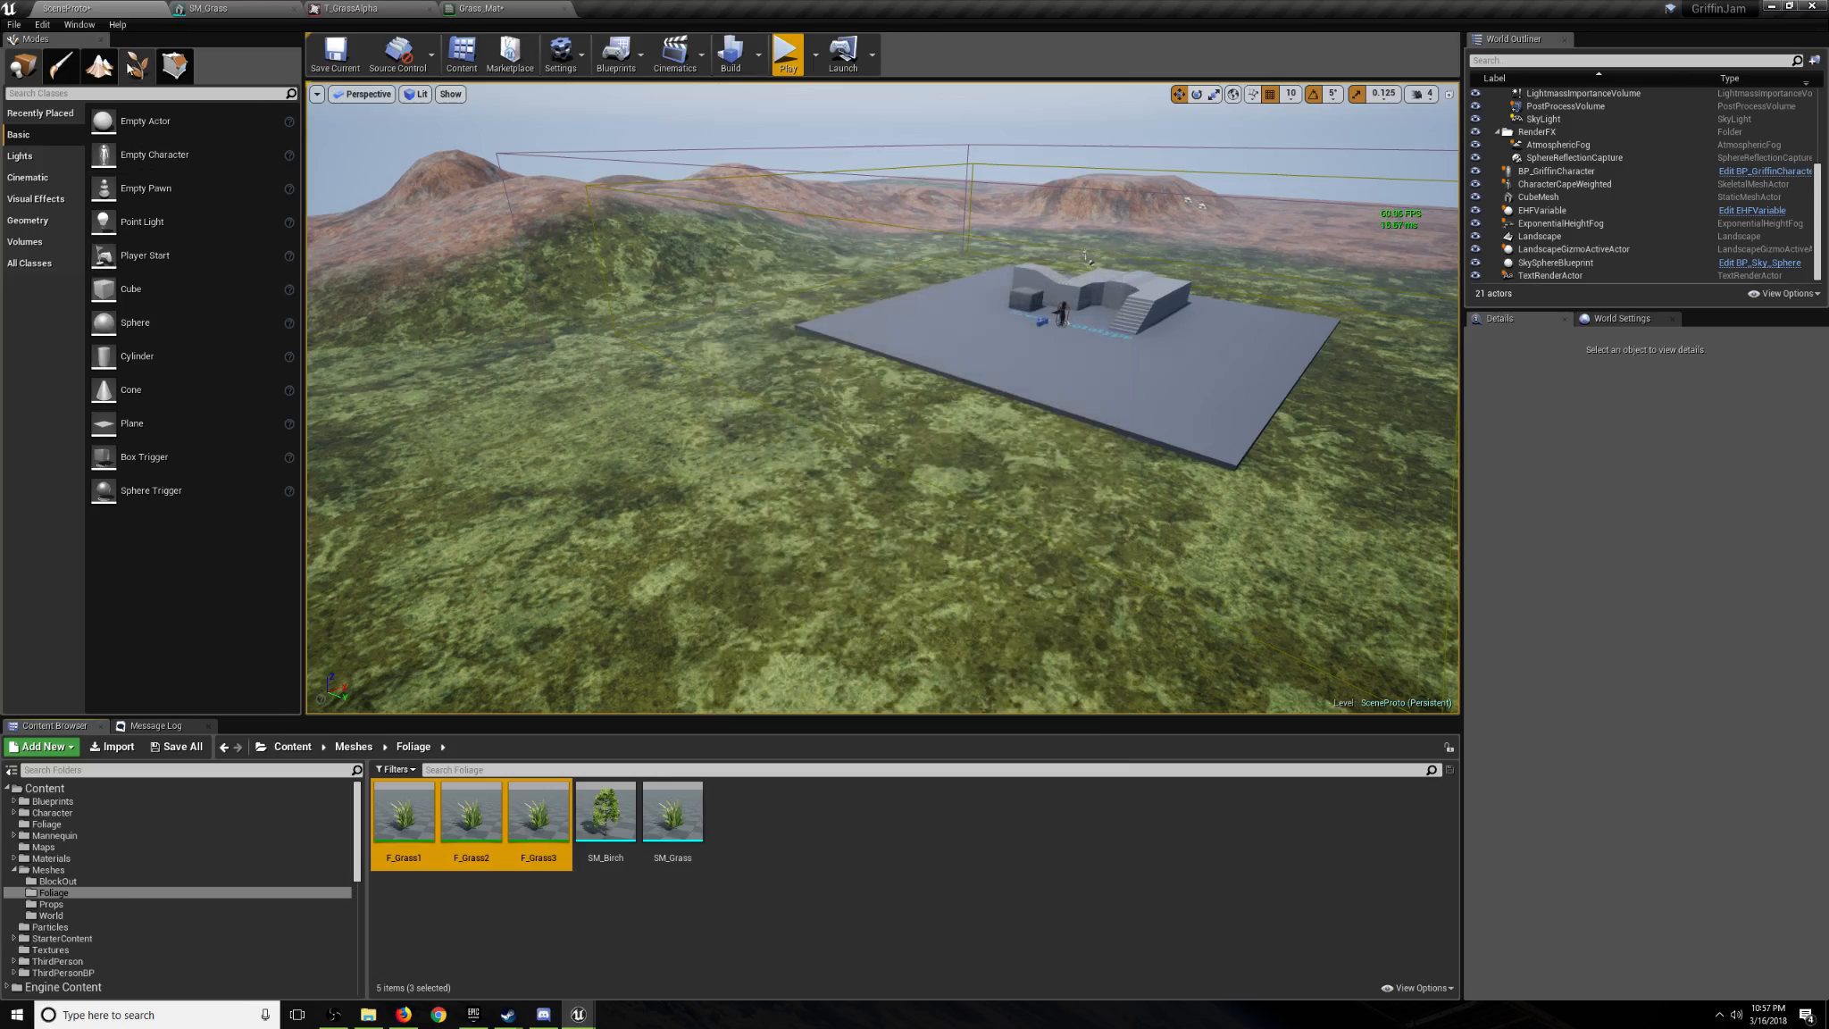
Switch the level editor to Foliage painting mode and check the F_Grass foliage type assets.
left_click(137, 65)
left_click(400, 816)
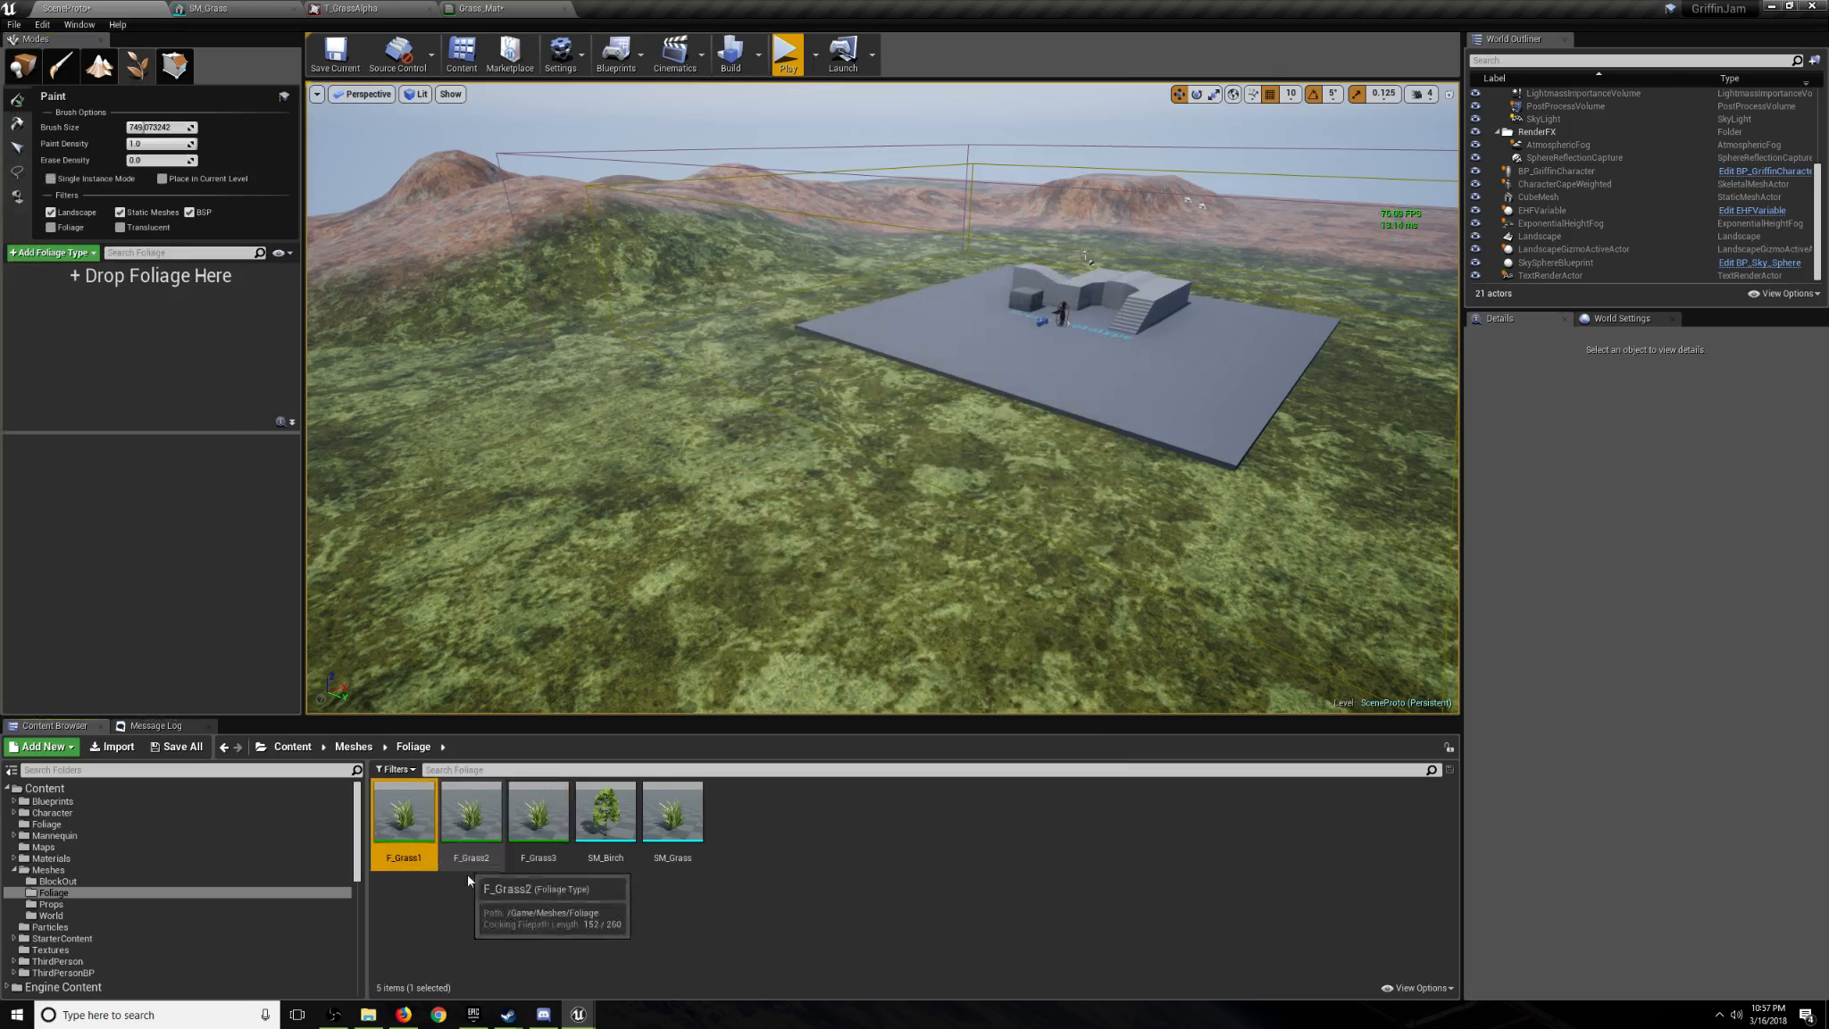
left_click(469, 879)
left_click(414, 823)
left_click(540, 819, "shift")
left_click(986, 874)
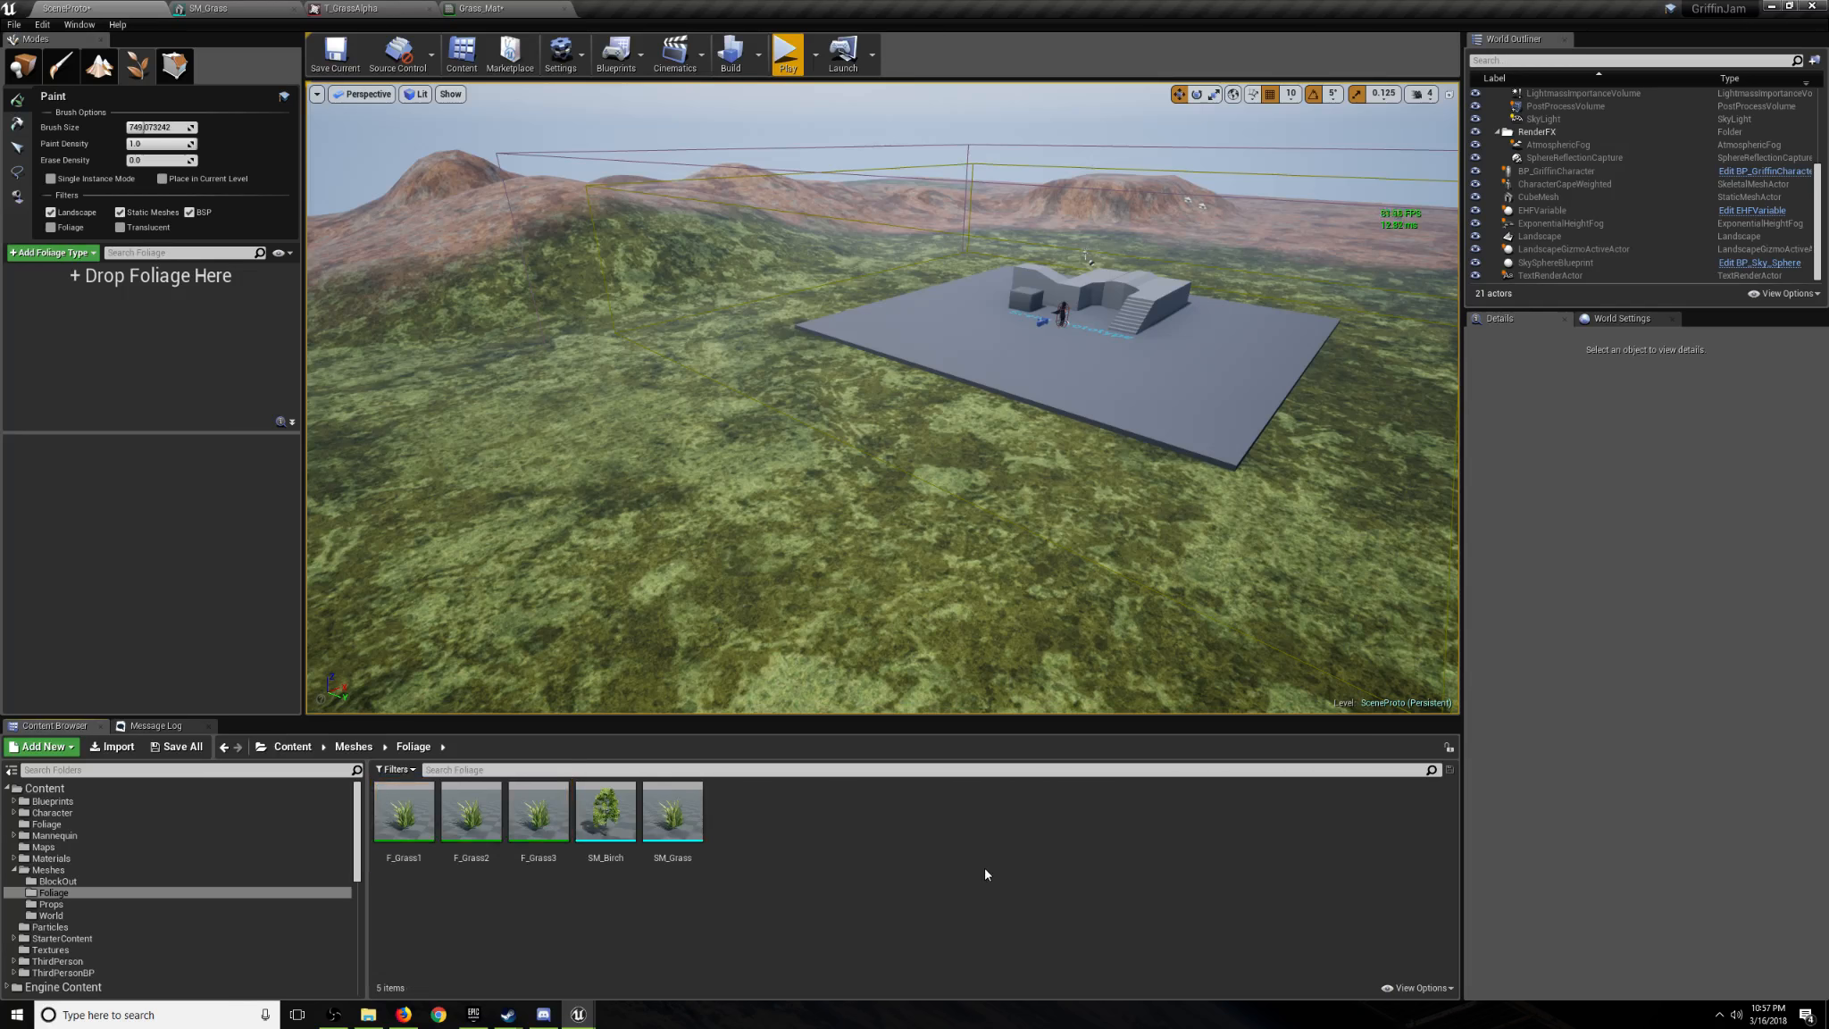
Save the level and delete the F_Grass1, F_Grass2 and F_Grass3 foliage types from the Foliage folder.
left_click(351, 67)
left_click(390, 835)
left_click(469, 822, "ctrl")
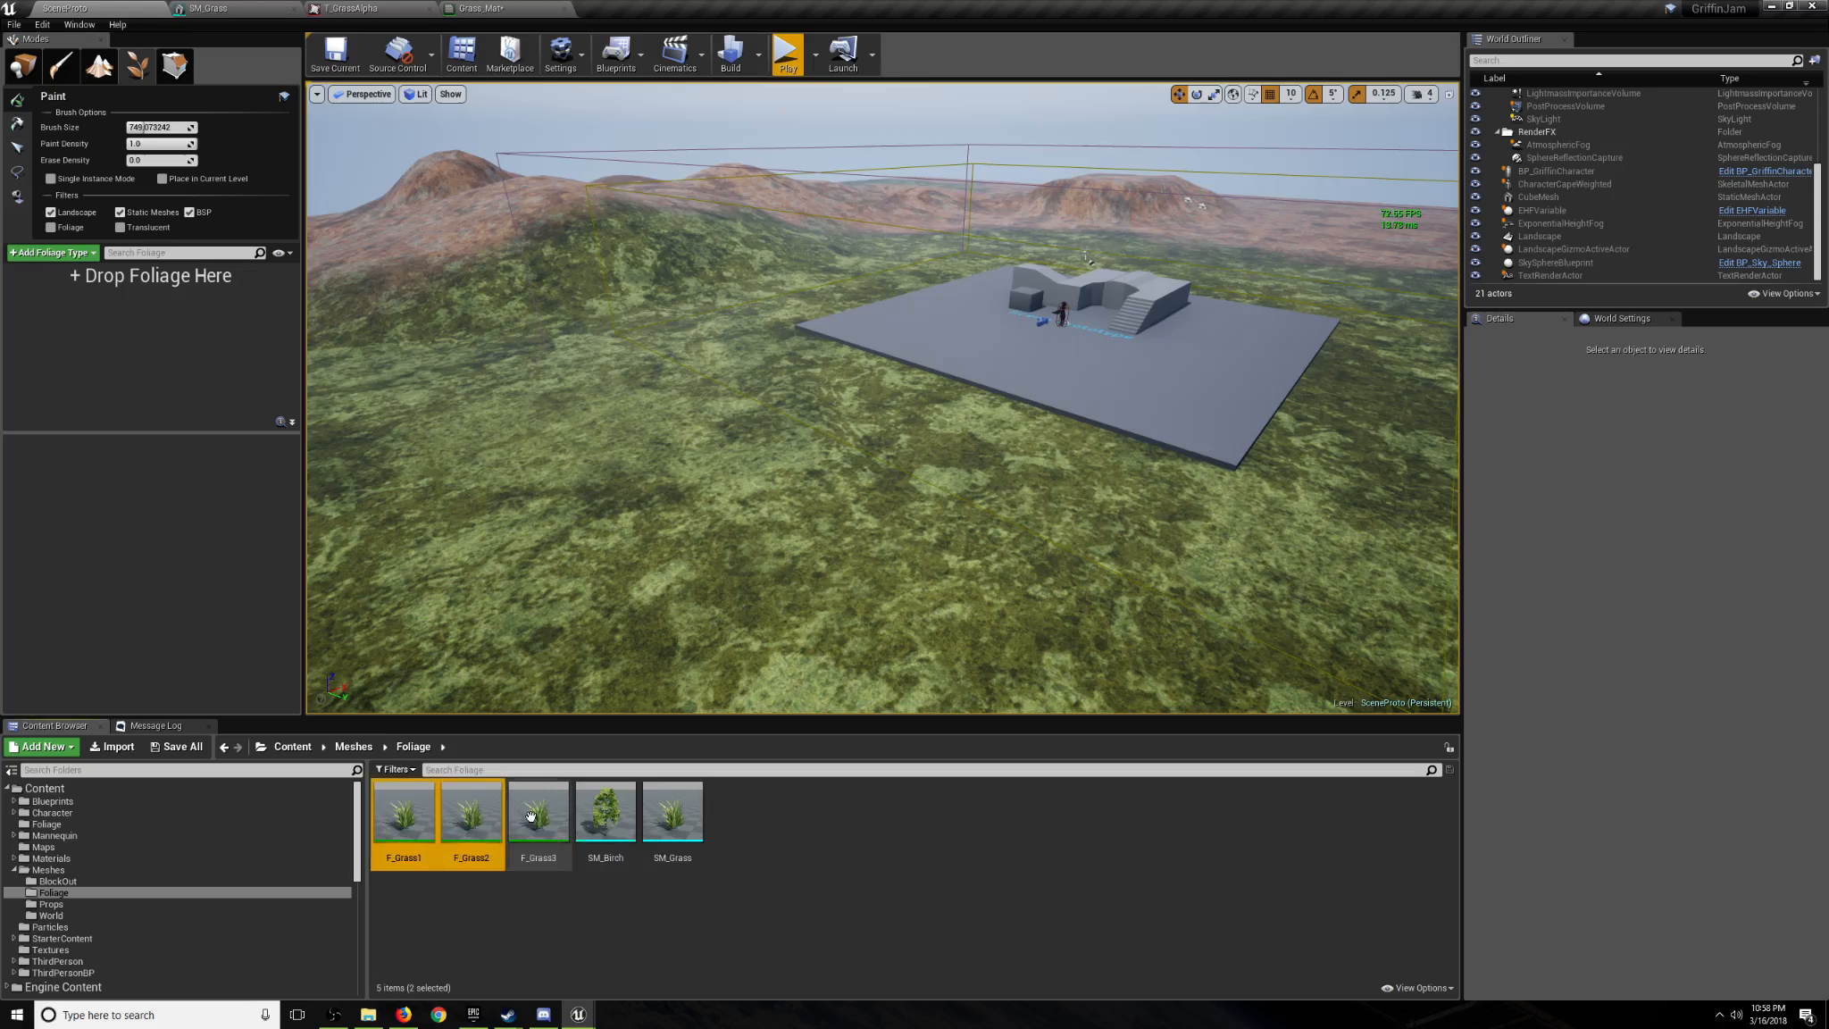
left_click(532, 819, "ctrl")
key("Delete")
left_click(813, 733)
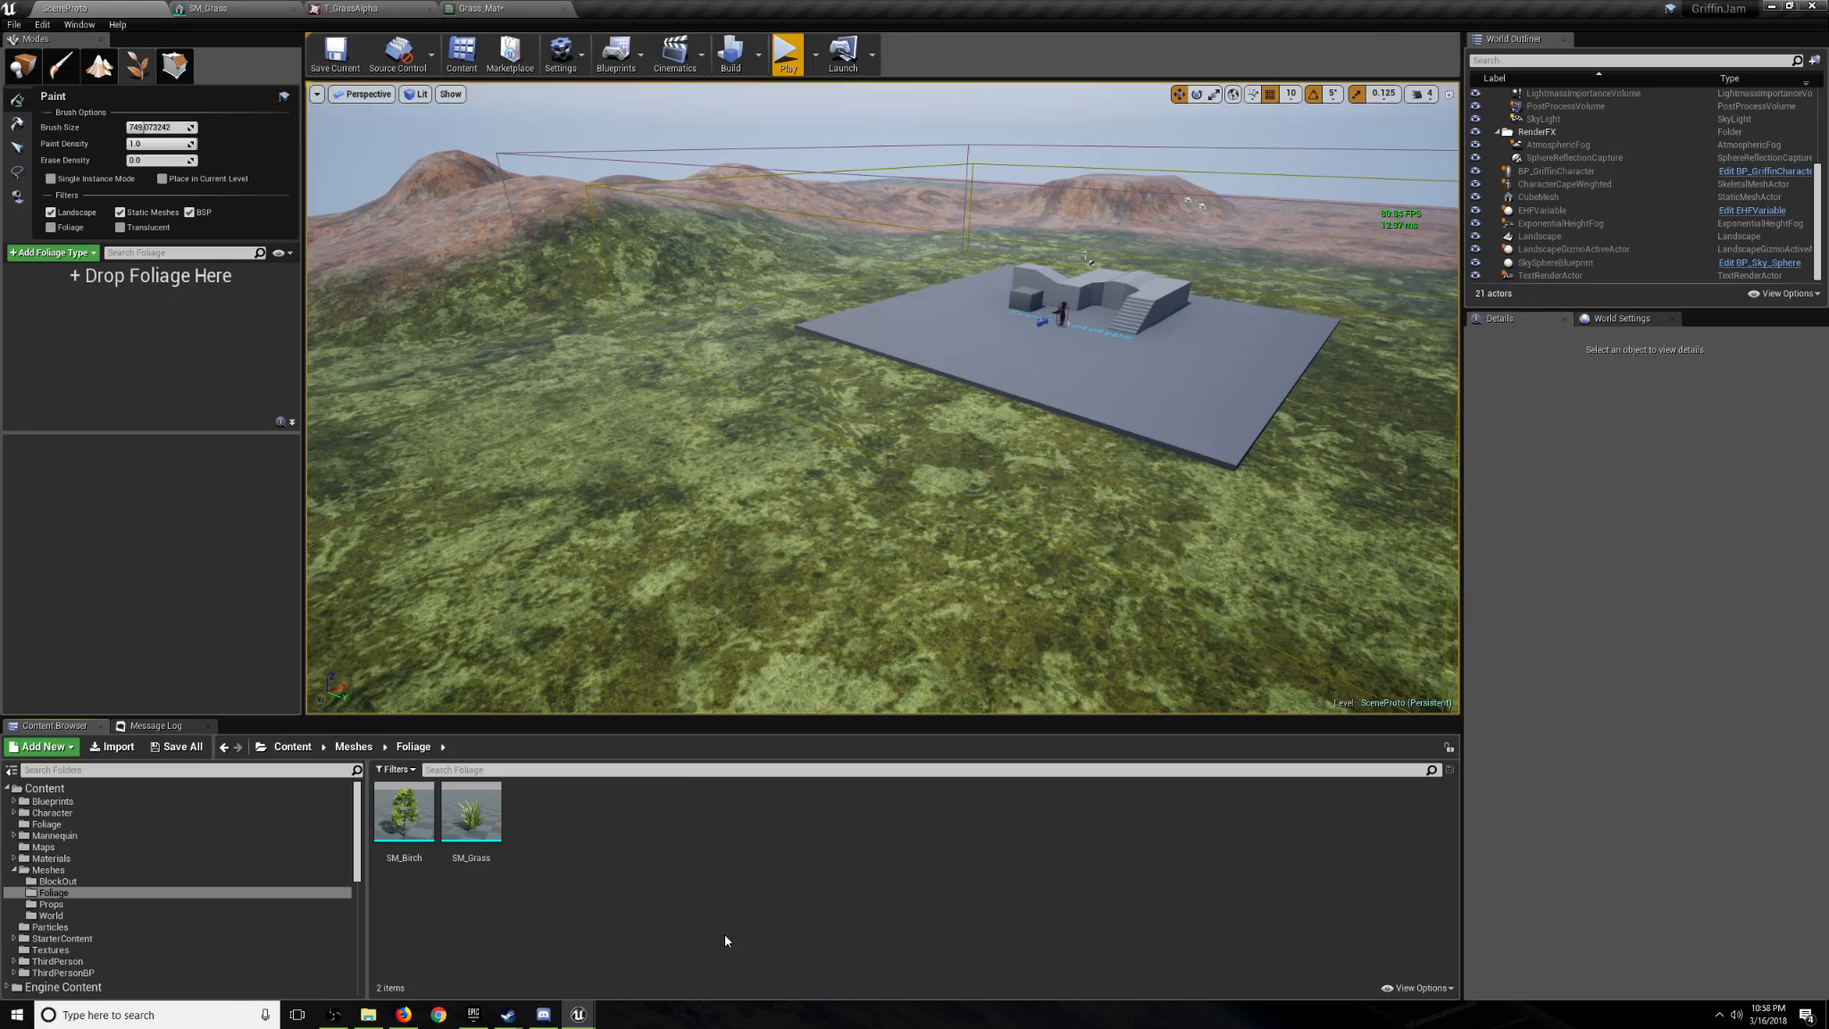
Add the SM_Grass static mesh to the empty foliage palette as a new foliage type.
mouse_move(769, 606)
right_mouse_down()
mouse_move(830, 597)
mouse_move(769, 605)
right_mouse_up()
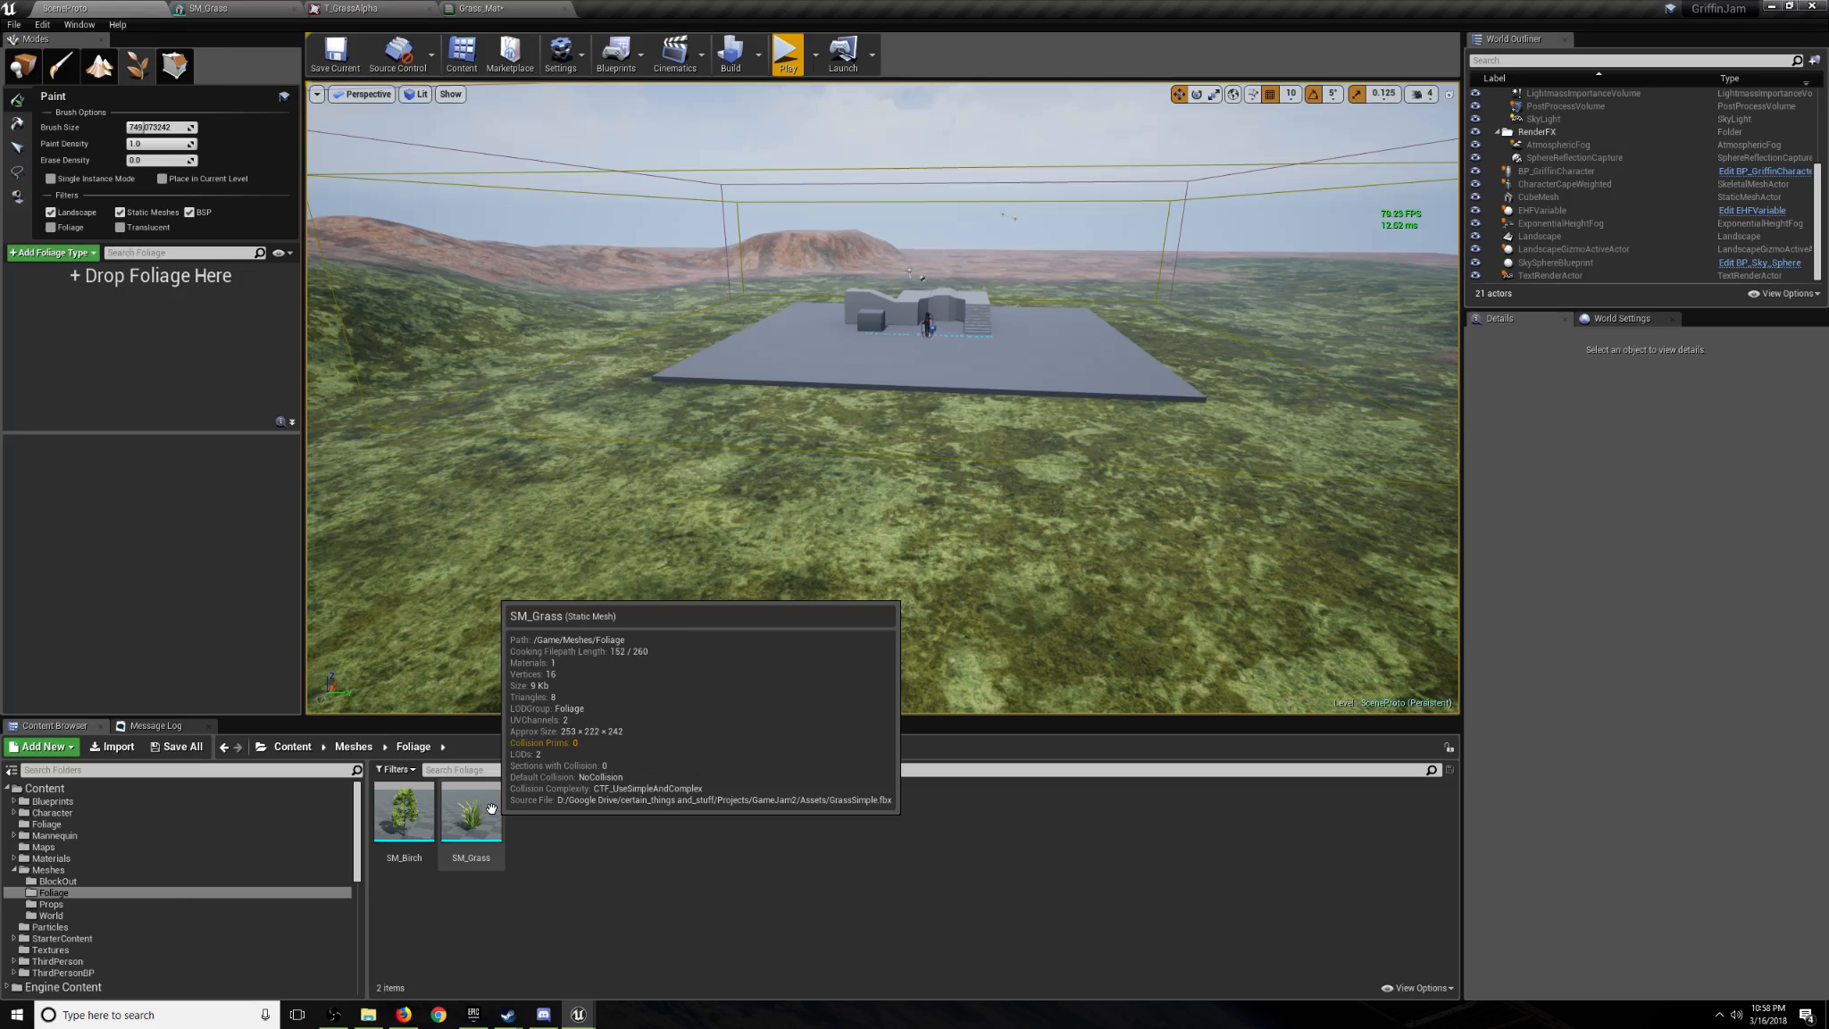
left_click_drag(491, 808, 114, 359)
right_click_drag(691, 473, 600, 502)
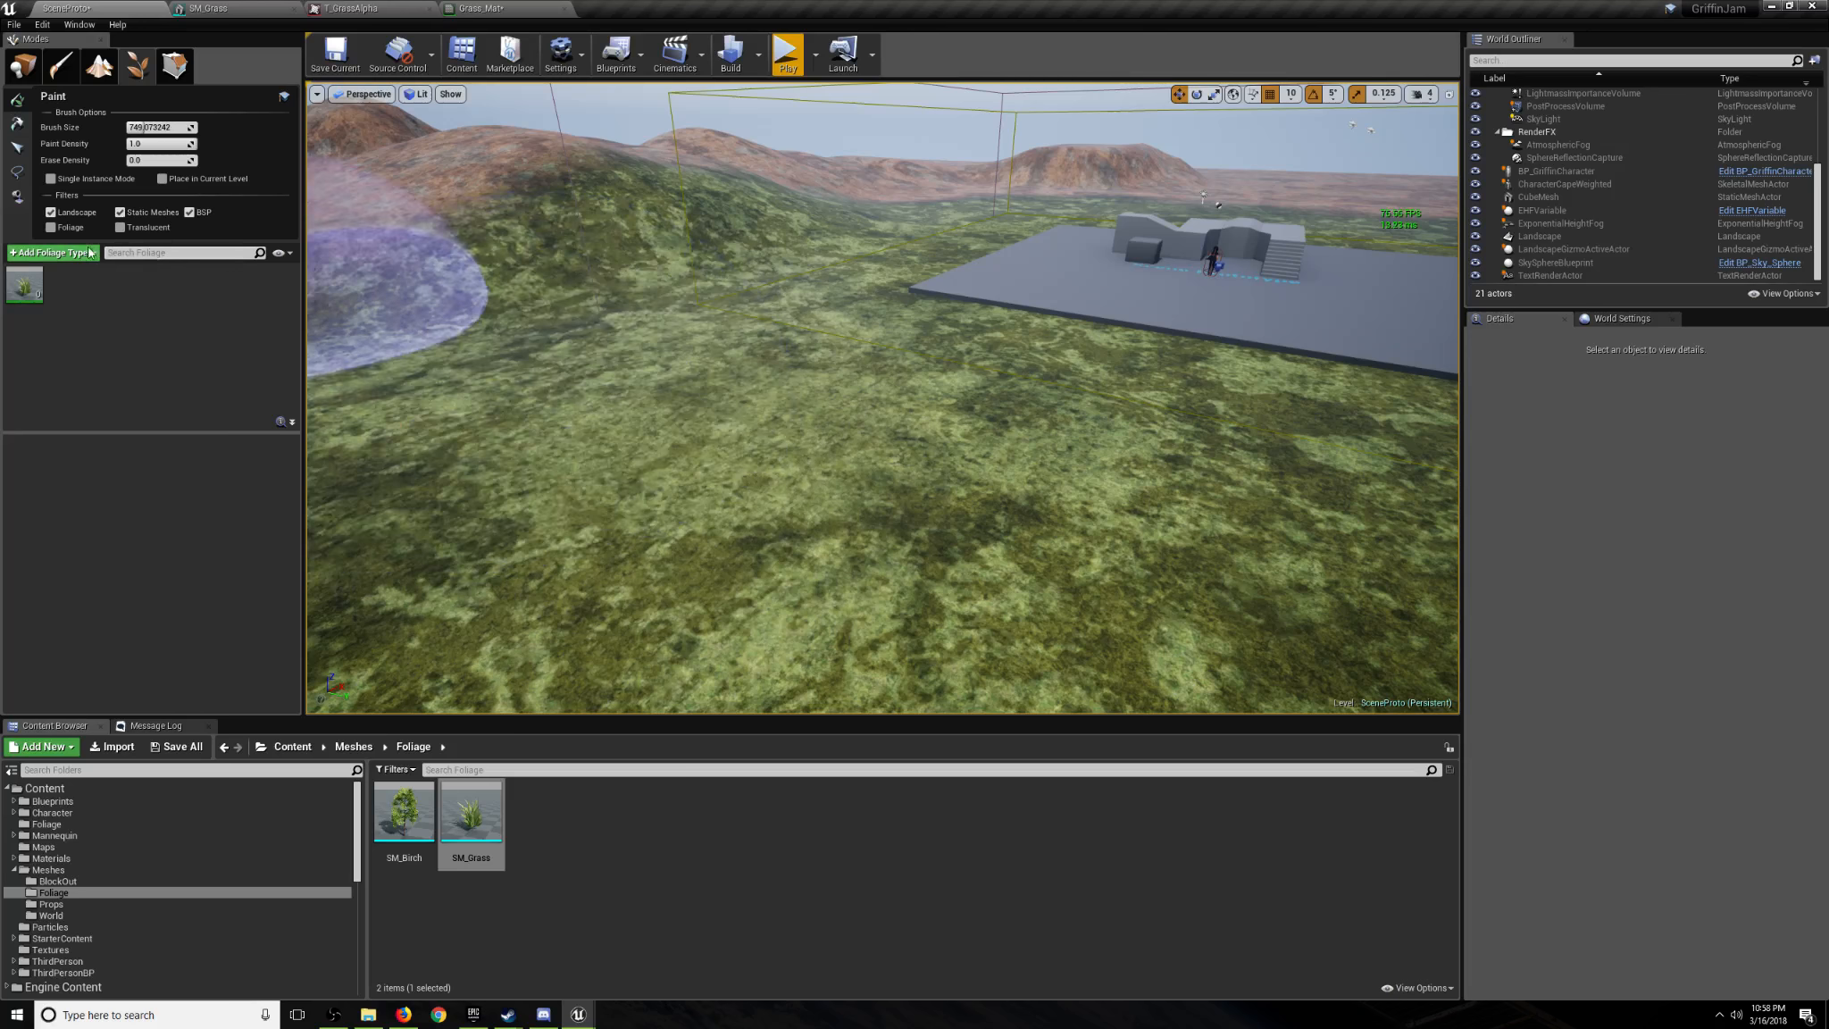
Paint a trial patch of SM_Grass on the landscape beside the grey platform and erase it.
left_click_drag(715, 464, 974, 455)
mouse_move(973, 455)
right_mouse_down()
mouse_move(884, 483)
mouse_move(862, 460)
mouse_move(1006, 433)
mouse_move(880, 437)
right_mouse_up()
mouse_move(964, 554)
left_mouse_down("shift")
mouse_move(1232, 482)
mouse_move(375, 388)
mouse_move(623, 518)
left_mouse_up("shift")
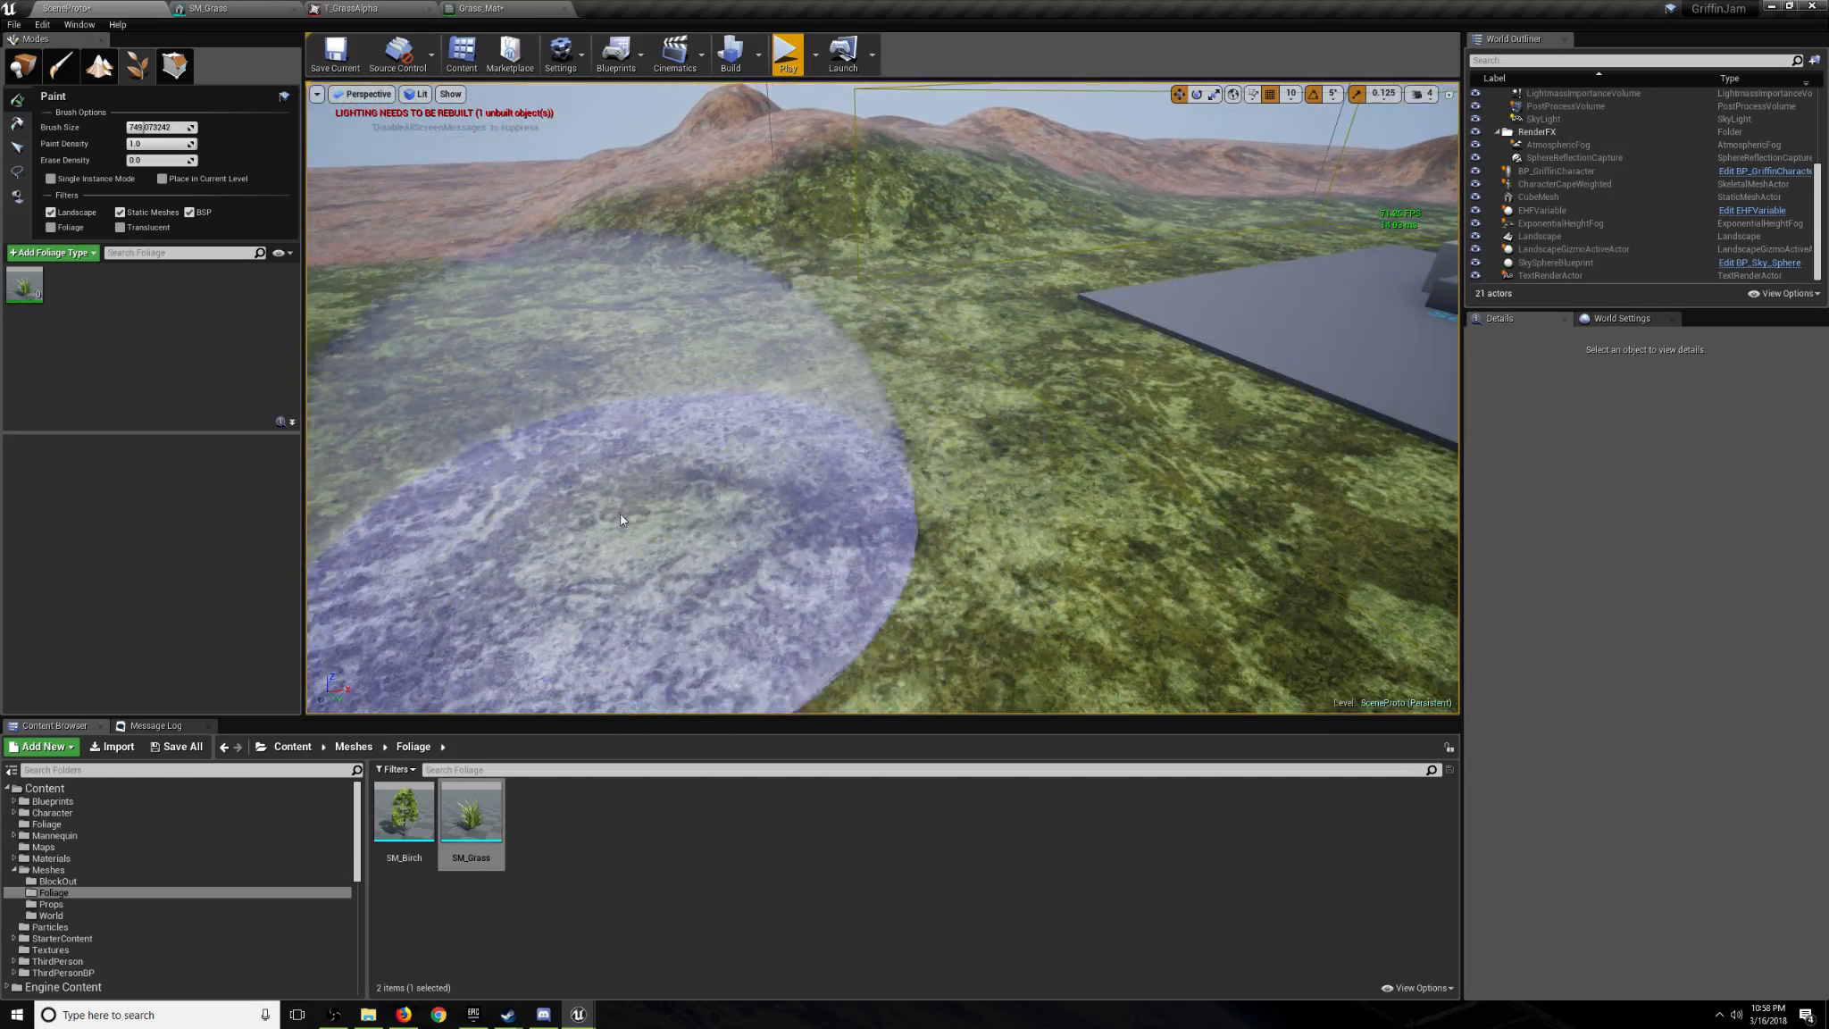
Select the SM_Grass foliage type in the palette and set its painting radius to 1.
left_click(30, 298)
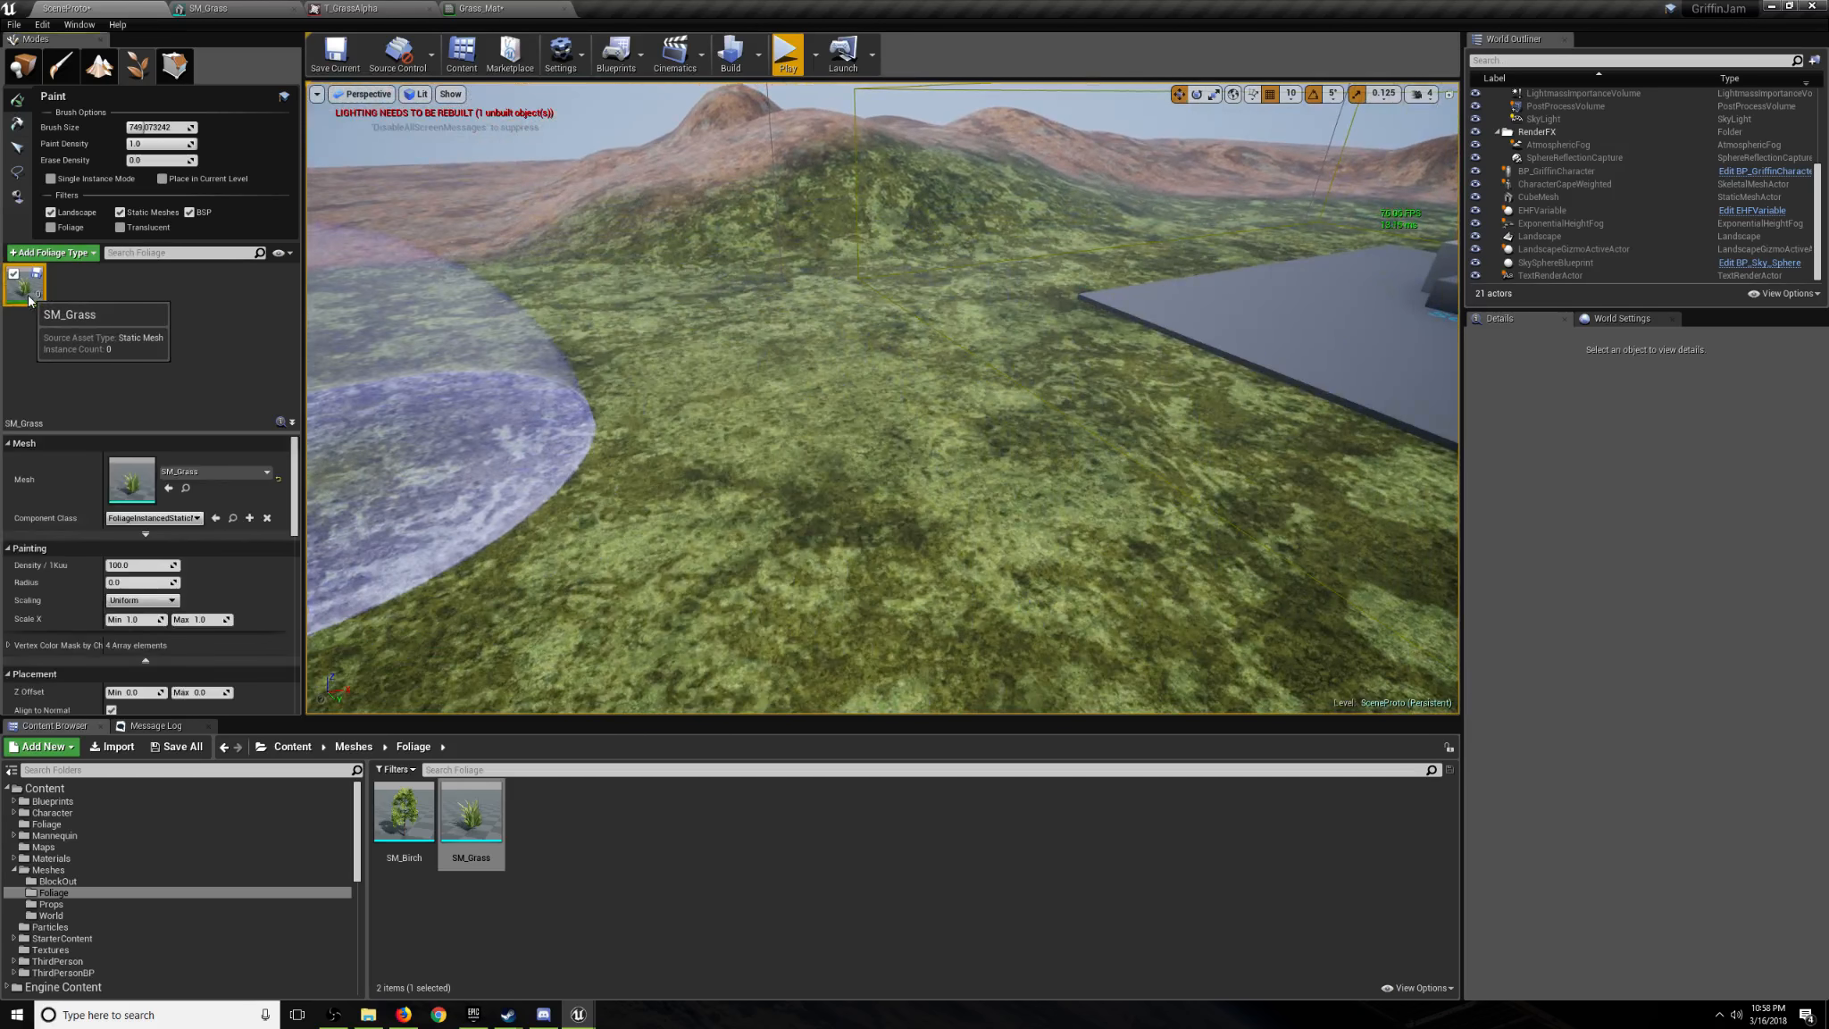
left_click(130, 566)
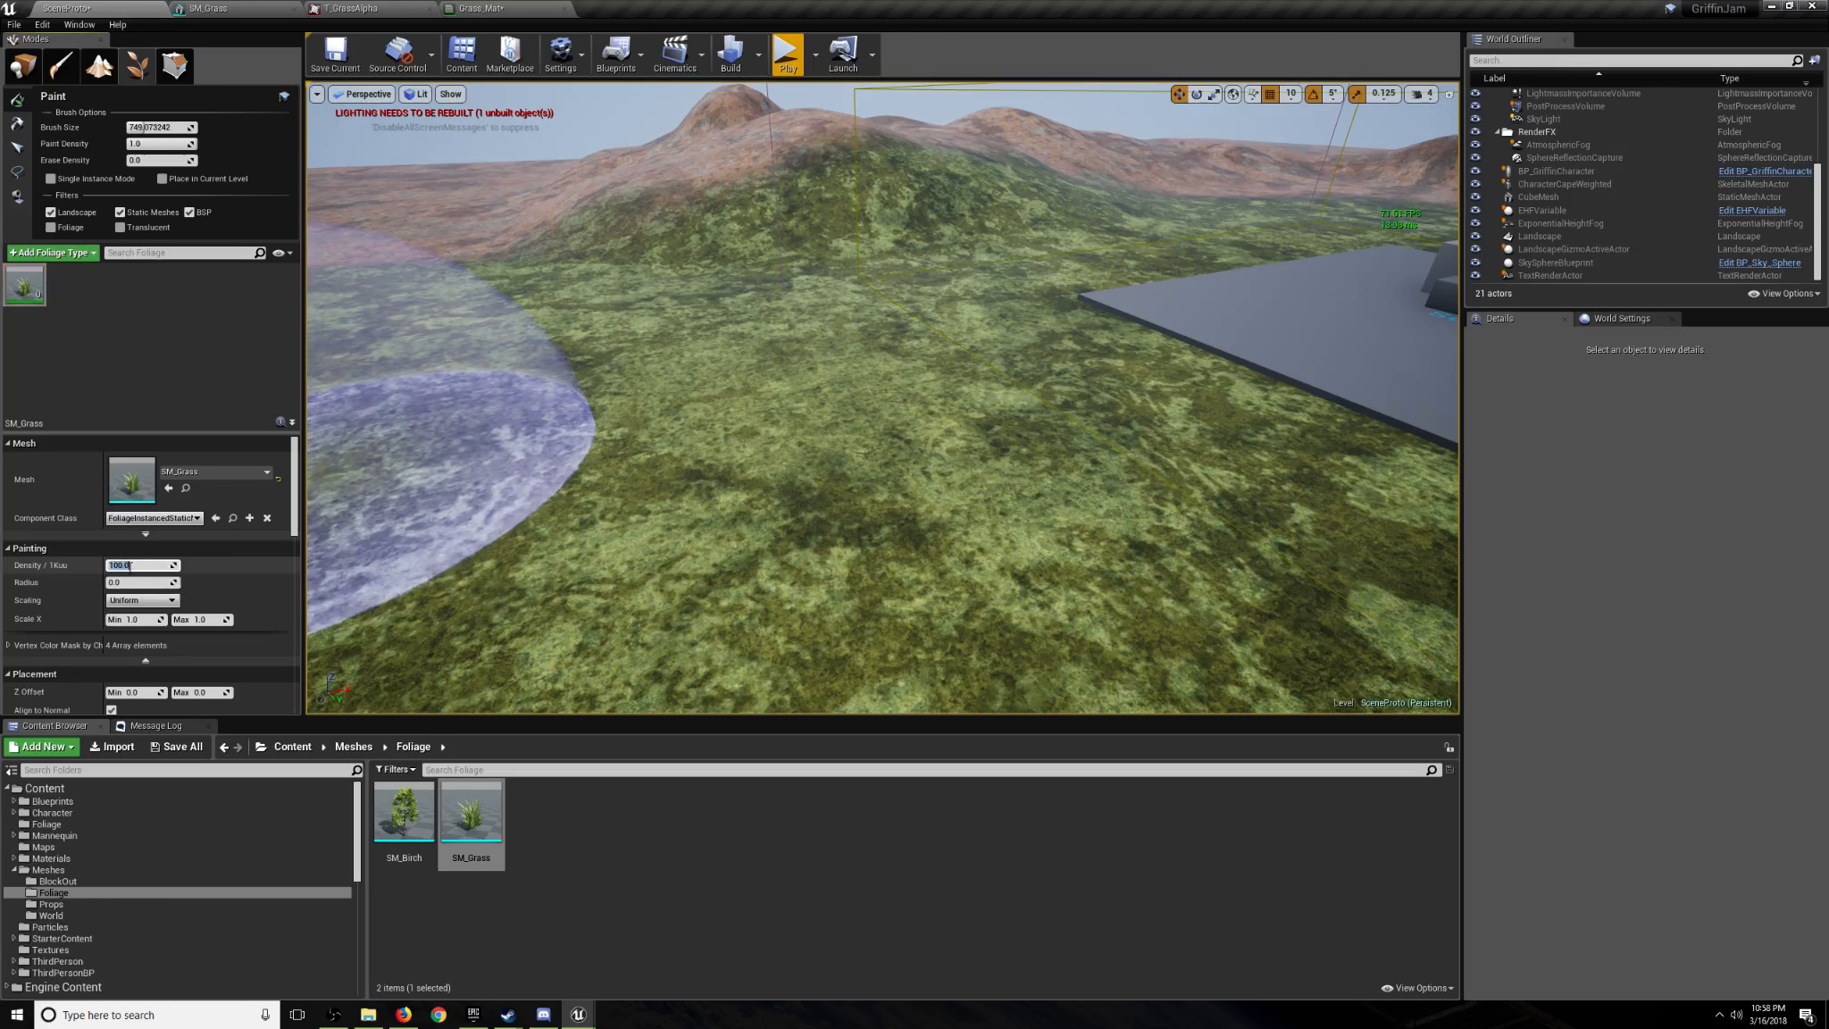
type("1000")
key("Return")
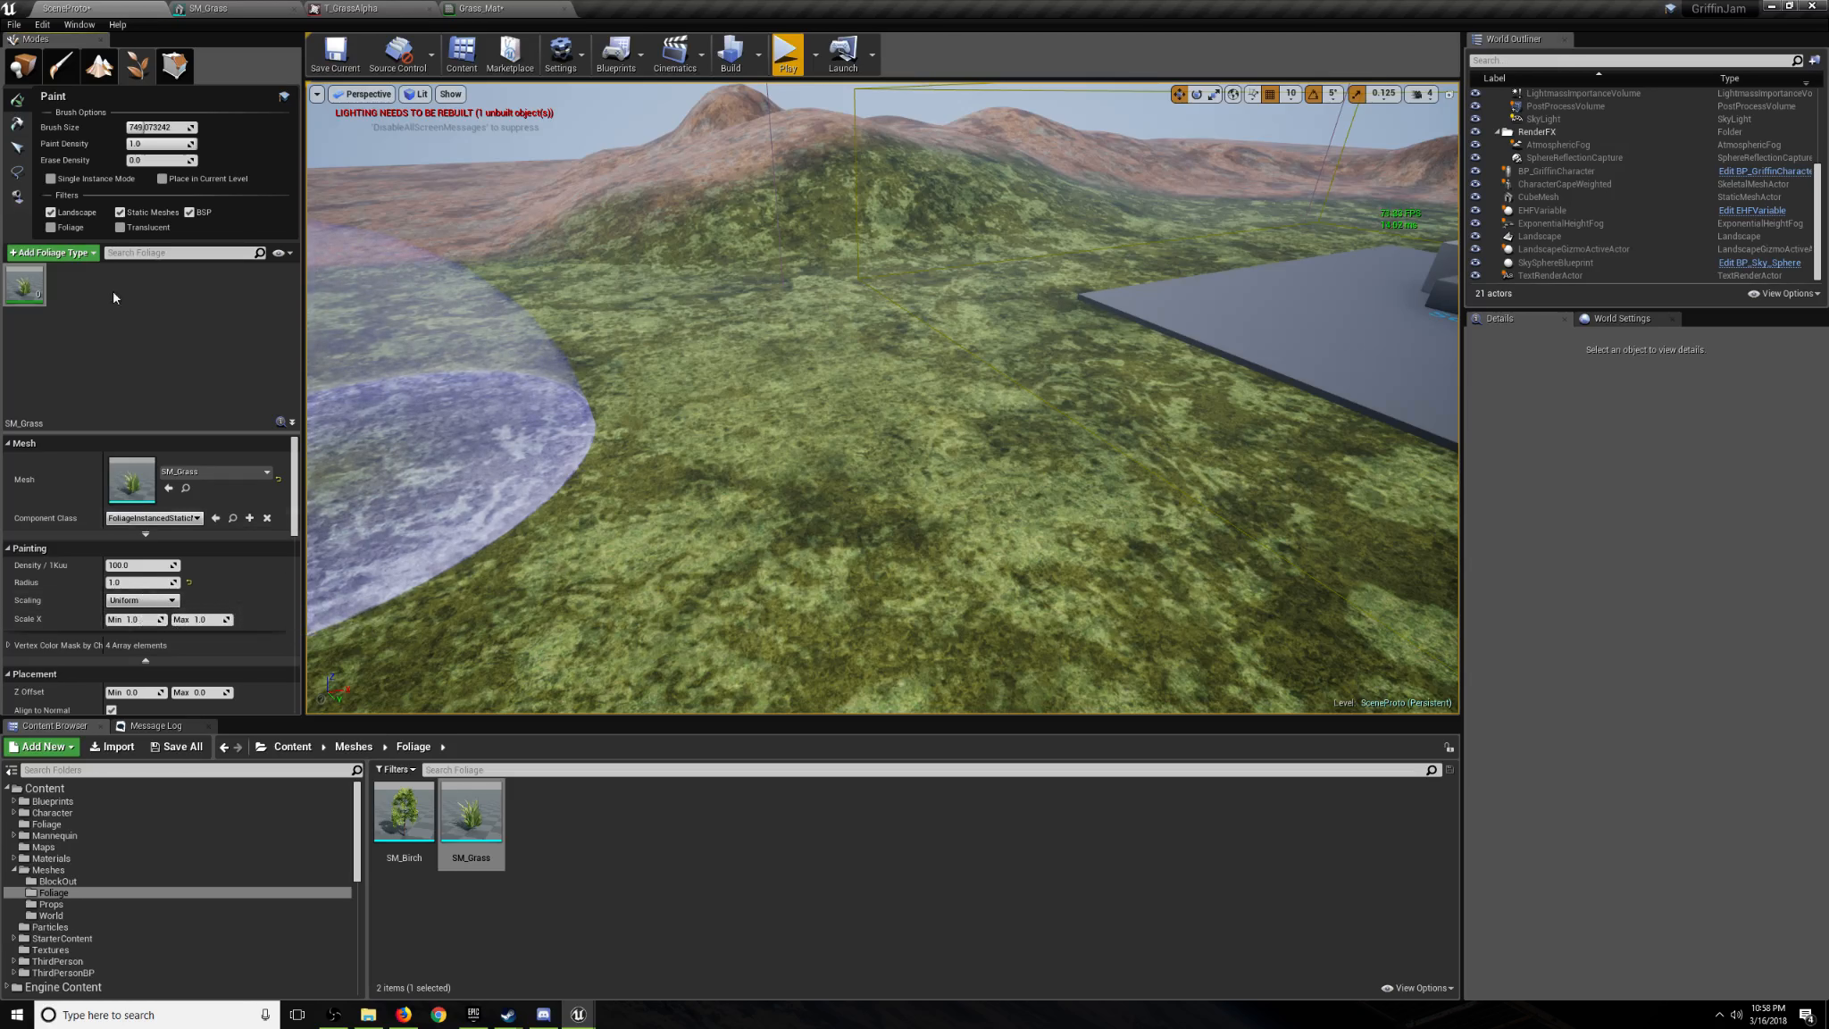
Set the SM_Grass scale range to 0.33–0.4 and its minimum Z offset to -3.
left_click(138, 620)
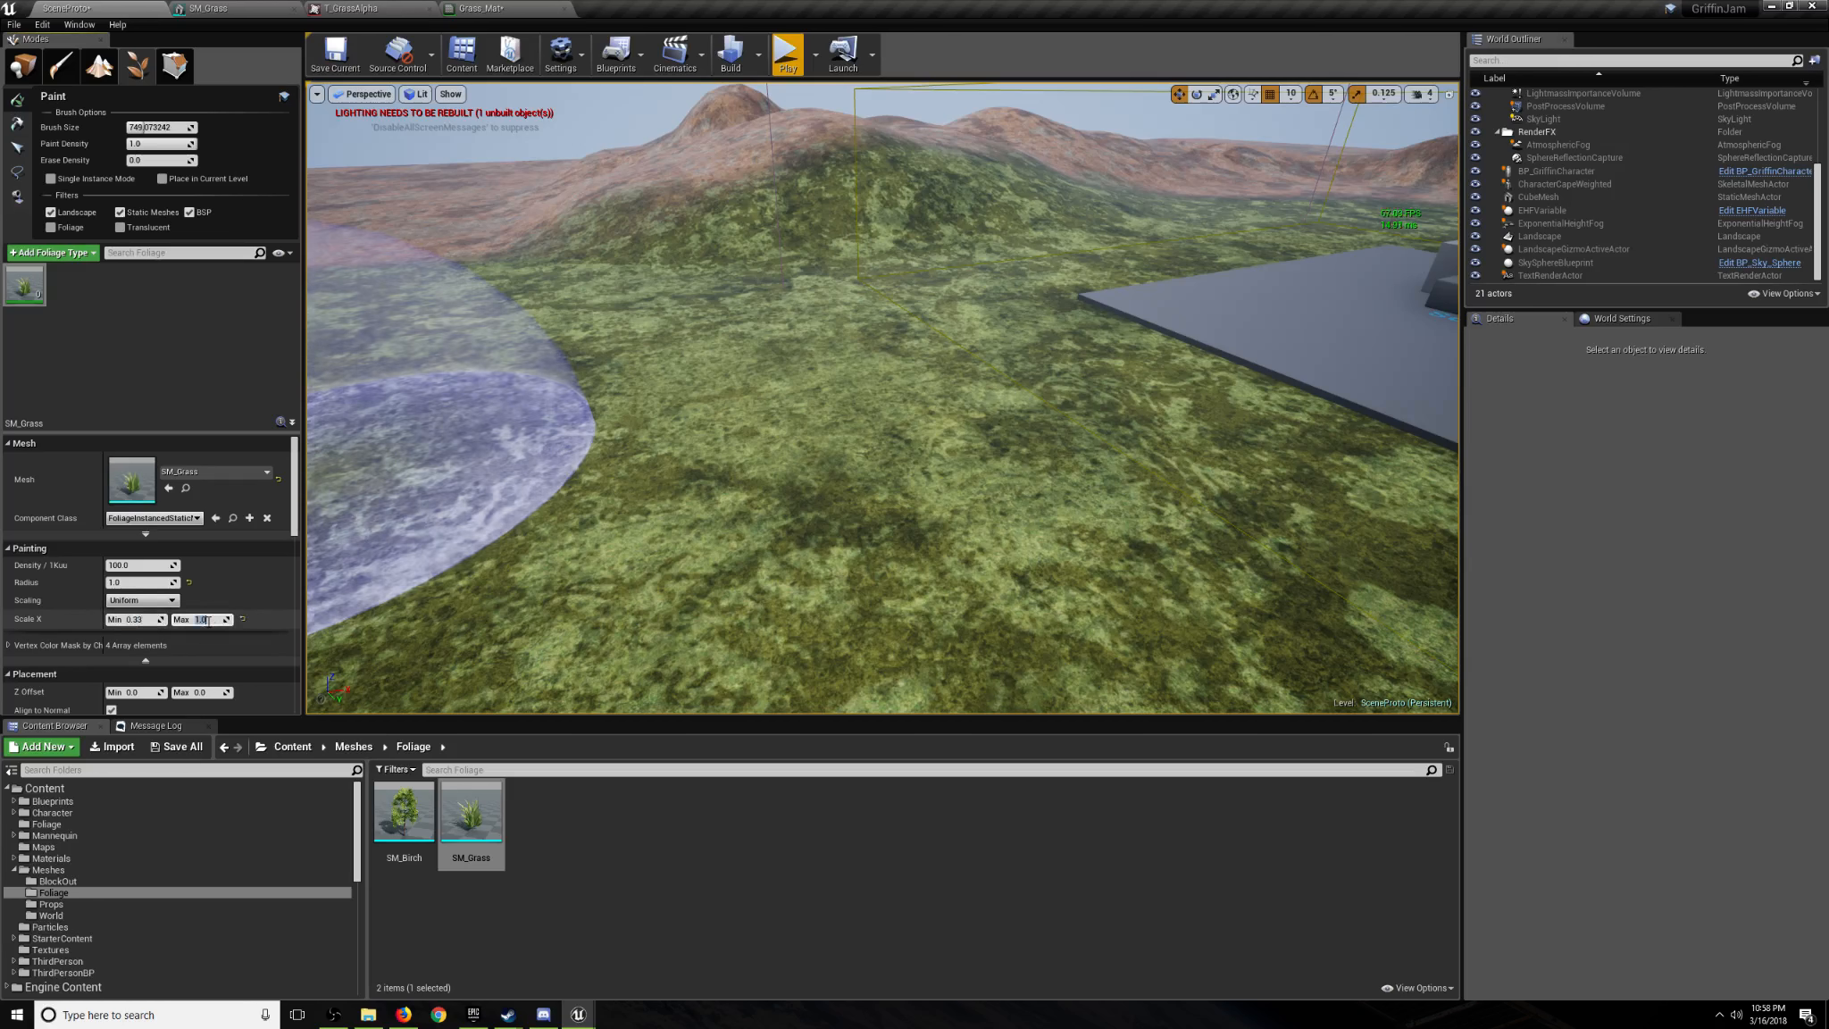
key("Return")
scroll(230, 602, "down", 4)
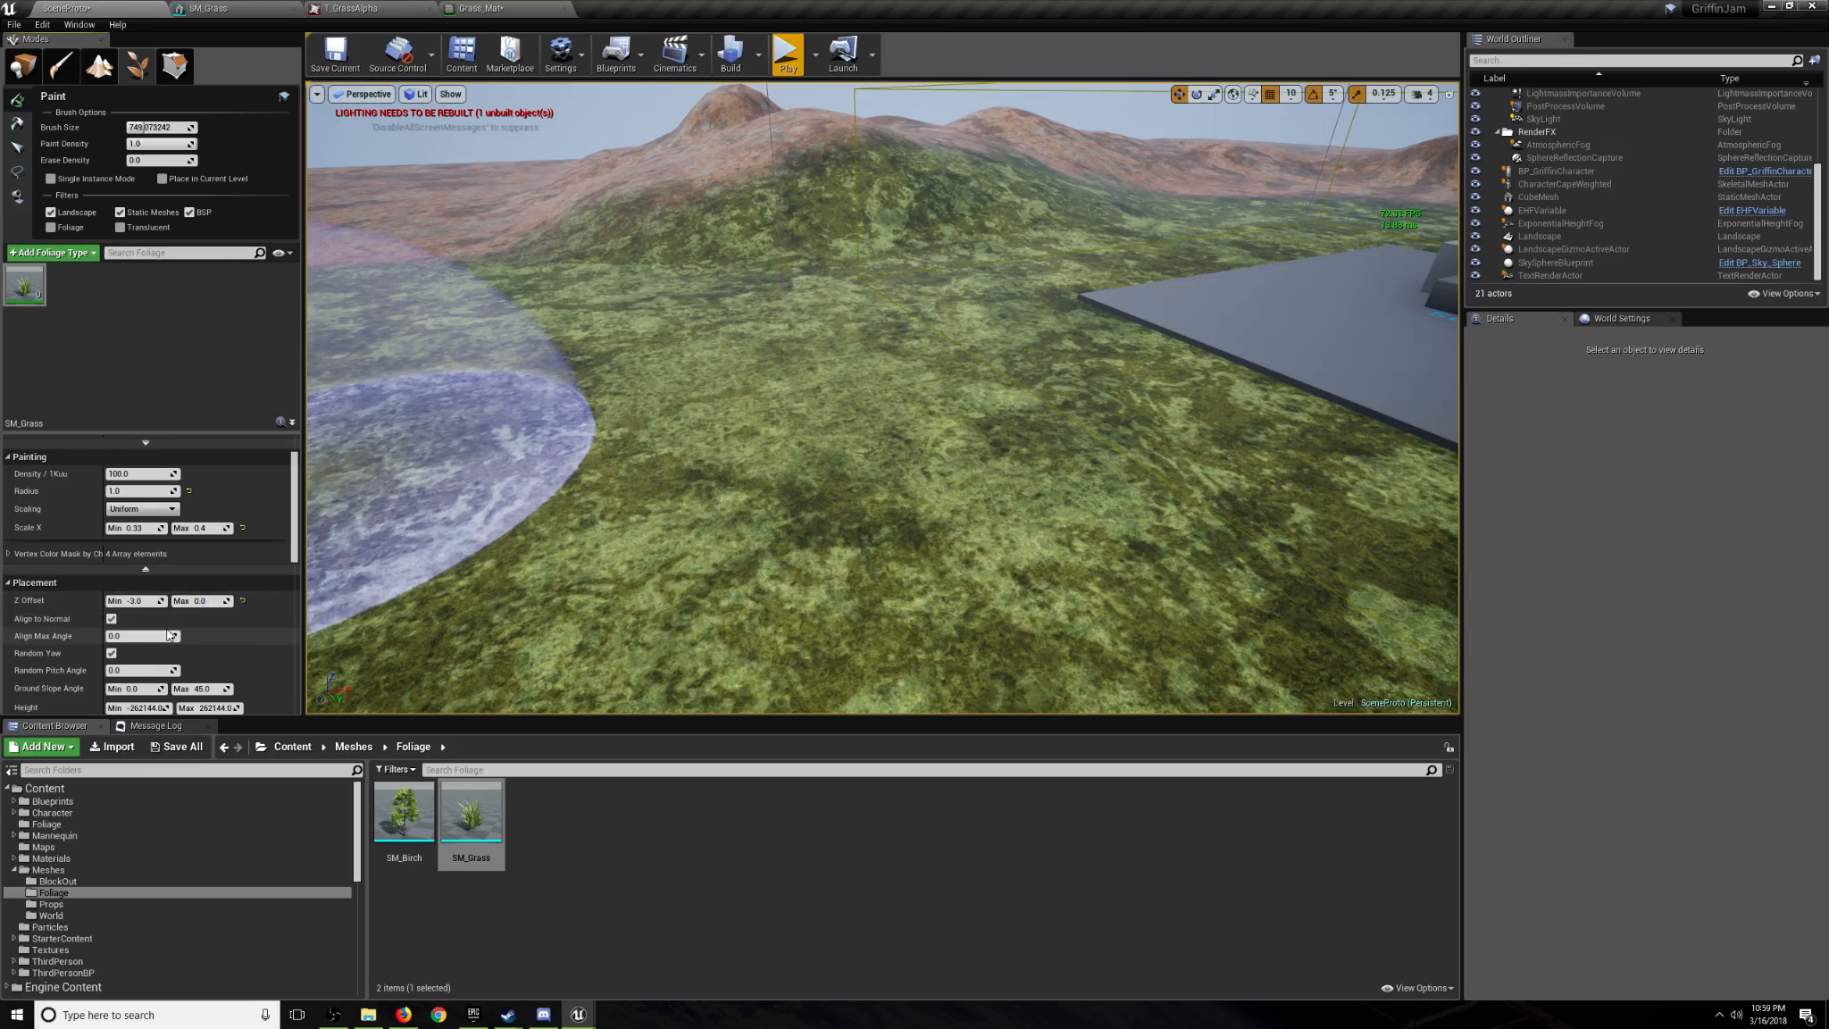
Paint a trial patch of SM_Grass on the green hillside and erase it.
right_click_drag(692, 480, 759, 454)
key("w")
left_click(855, 422)
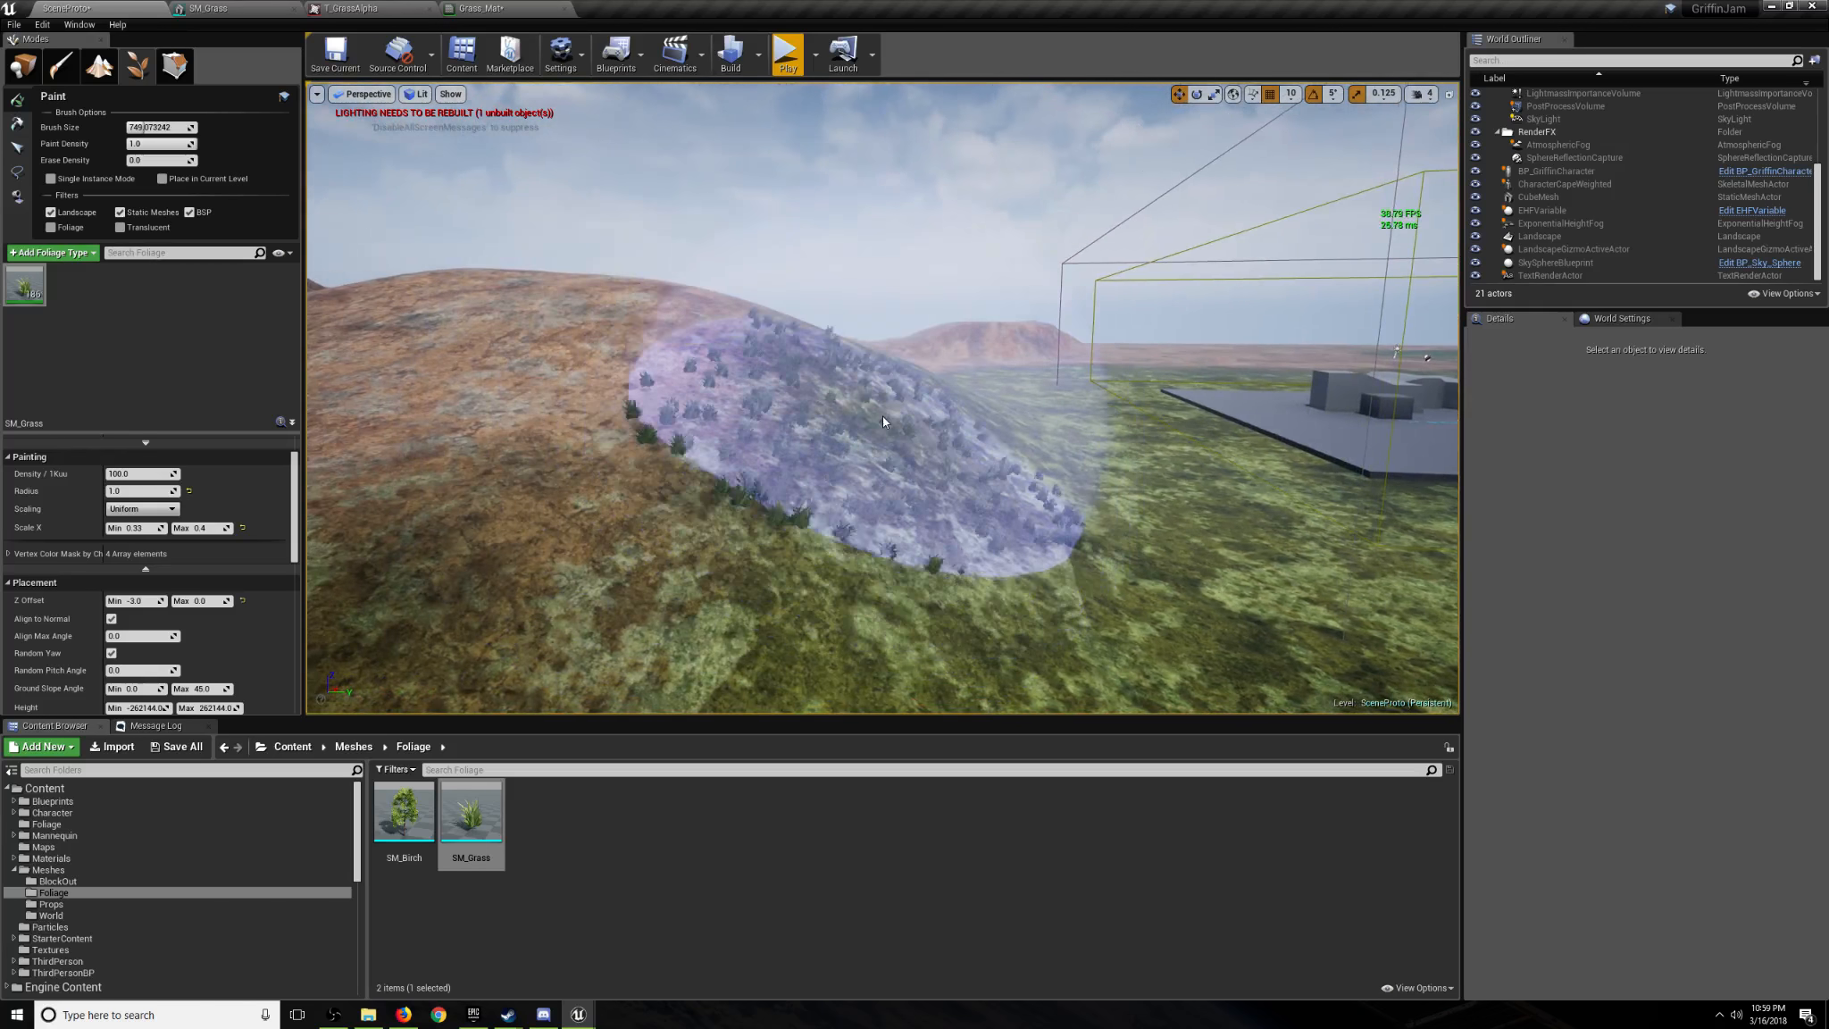
key("w")
mouse_move(856, 423)
right_mouse_down()
mouse_move(911, 447)
mouse_move(844, 440)
right_mouse_up()
key("s")
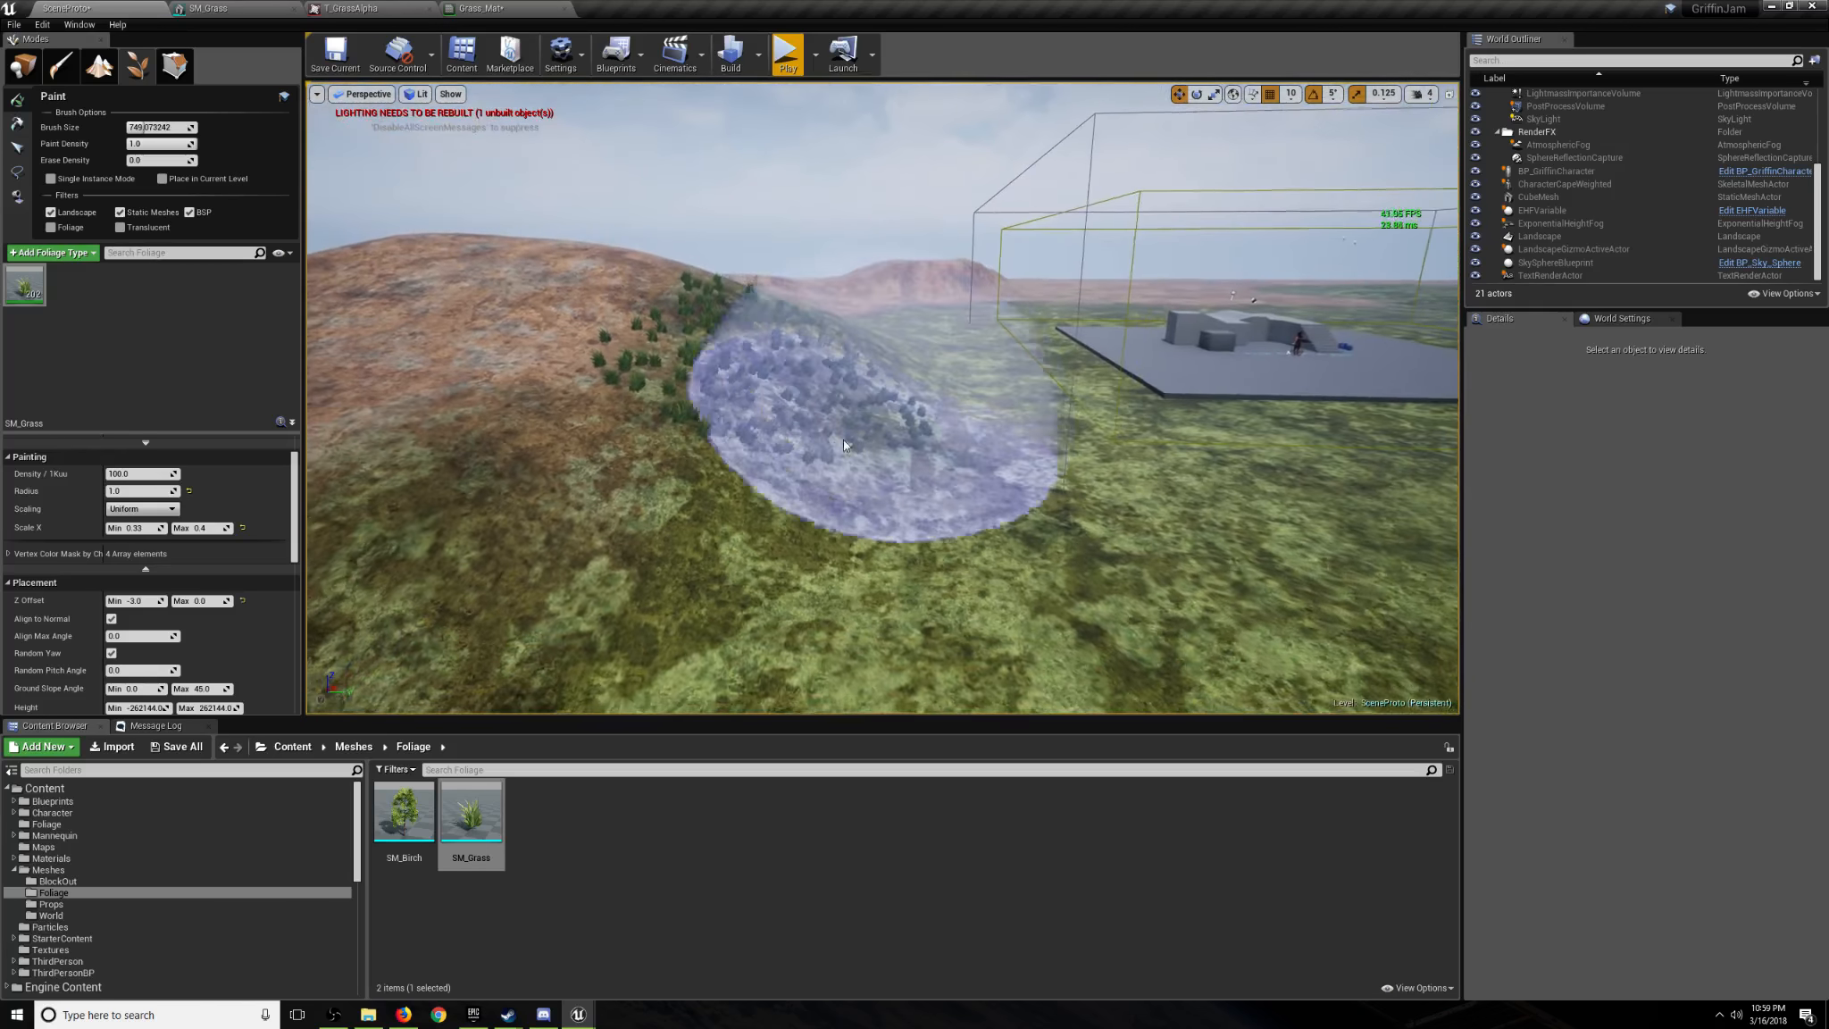
mouse_move(843, 440)
left_mouse_down("shift")
mouse_move(743, 355)
mouse_move(809, 340)
left_mouse_up("shift")
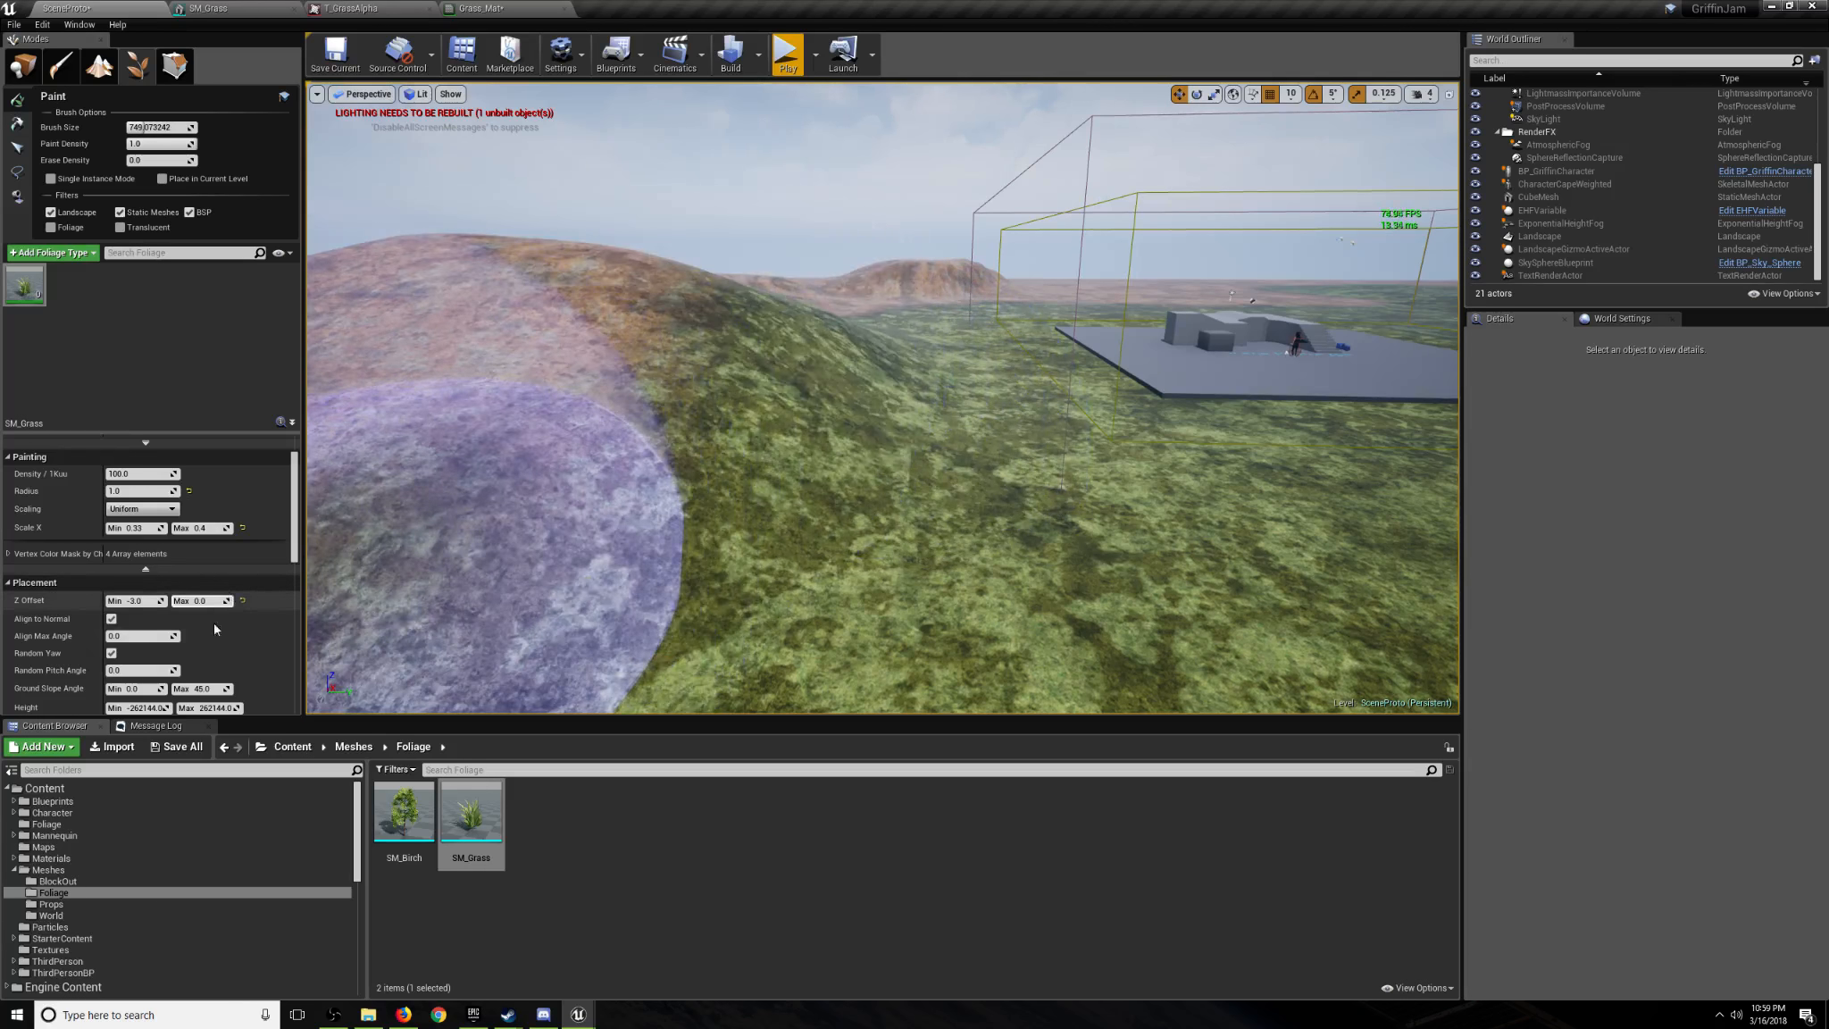
Set the SM_Grass Align Max Angle to 4 and its Random Pitch Angle to 4.
left_click(145, 637)
key("Return")
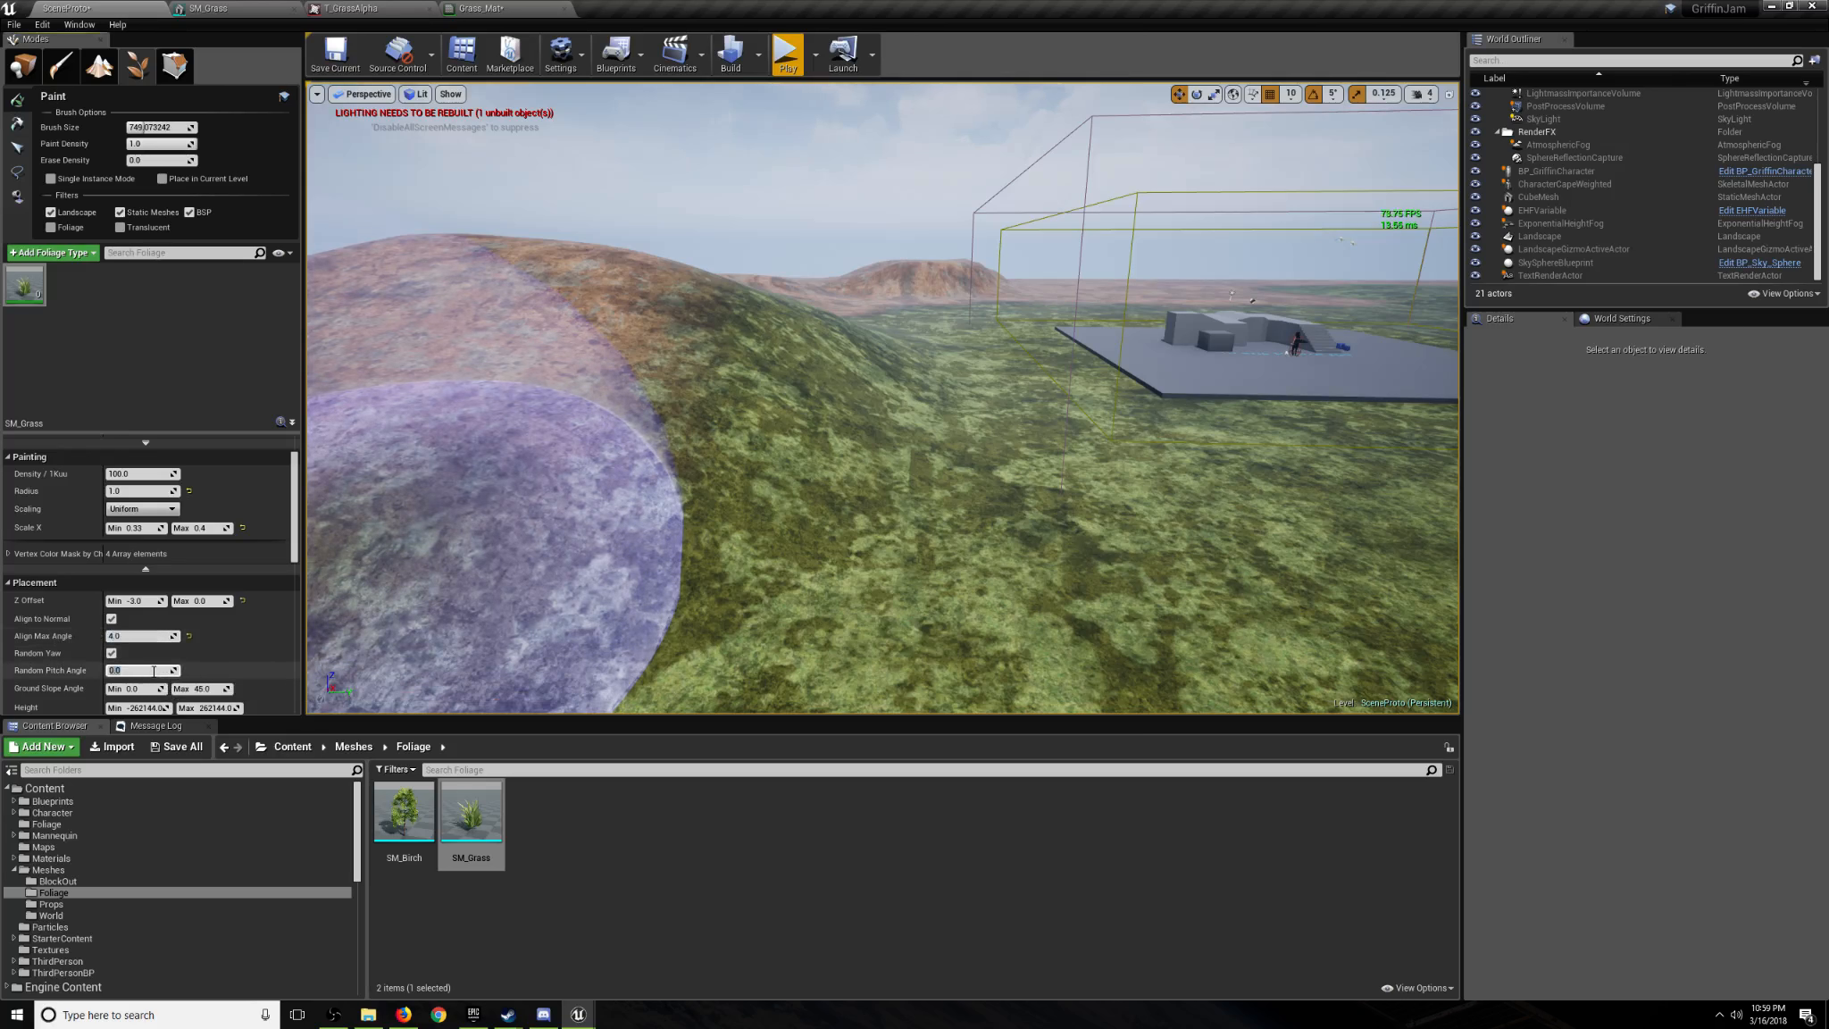
scroll(236, 639, "down", 3)
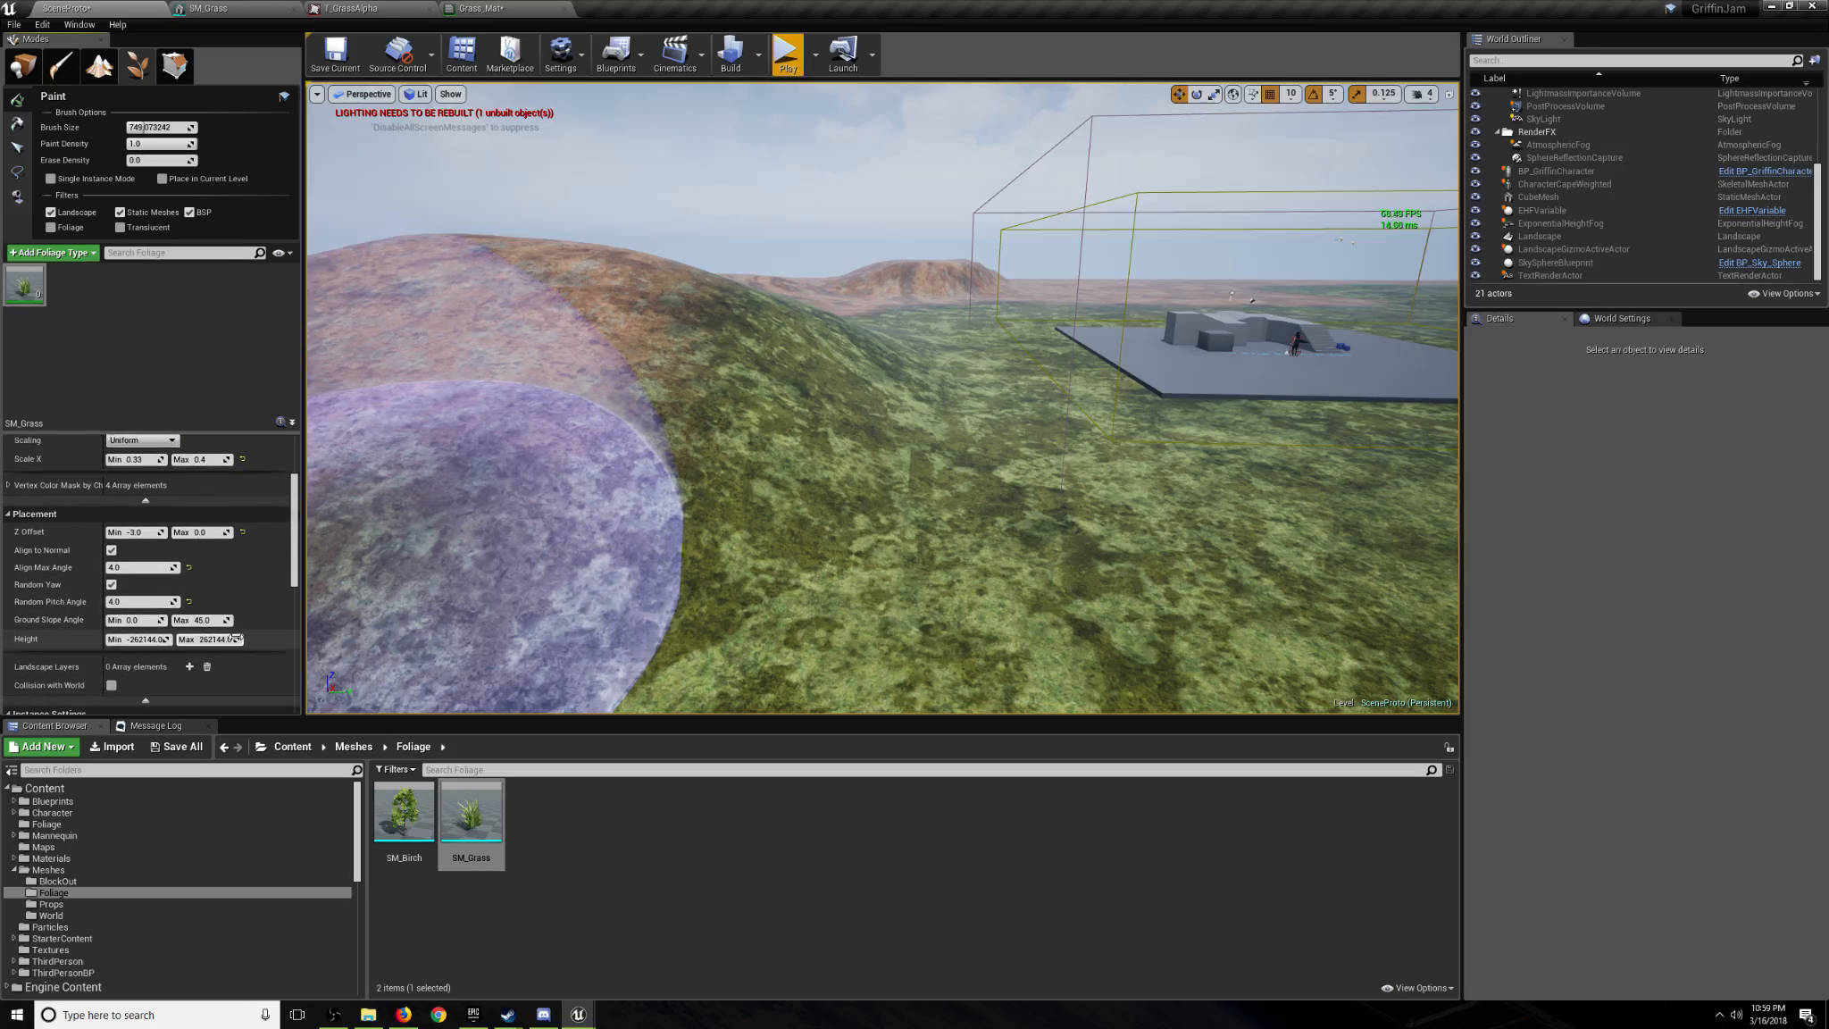
Examine the landscape's slopes and the border between green and brown ground around the grey platform.
mouse_move(572, 518)
right_mouse_down()
mouse_move(688, 527)
mouse_move(497, 464)
right_mouse_up()
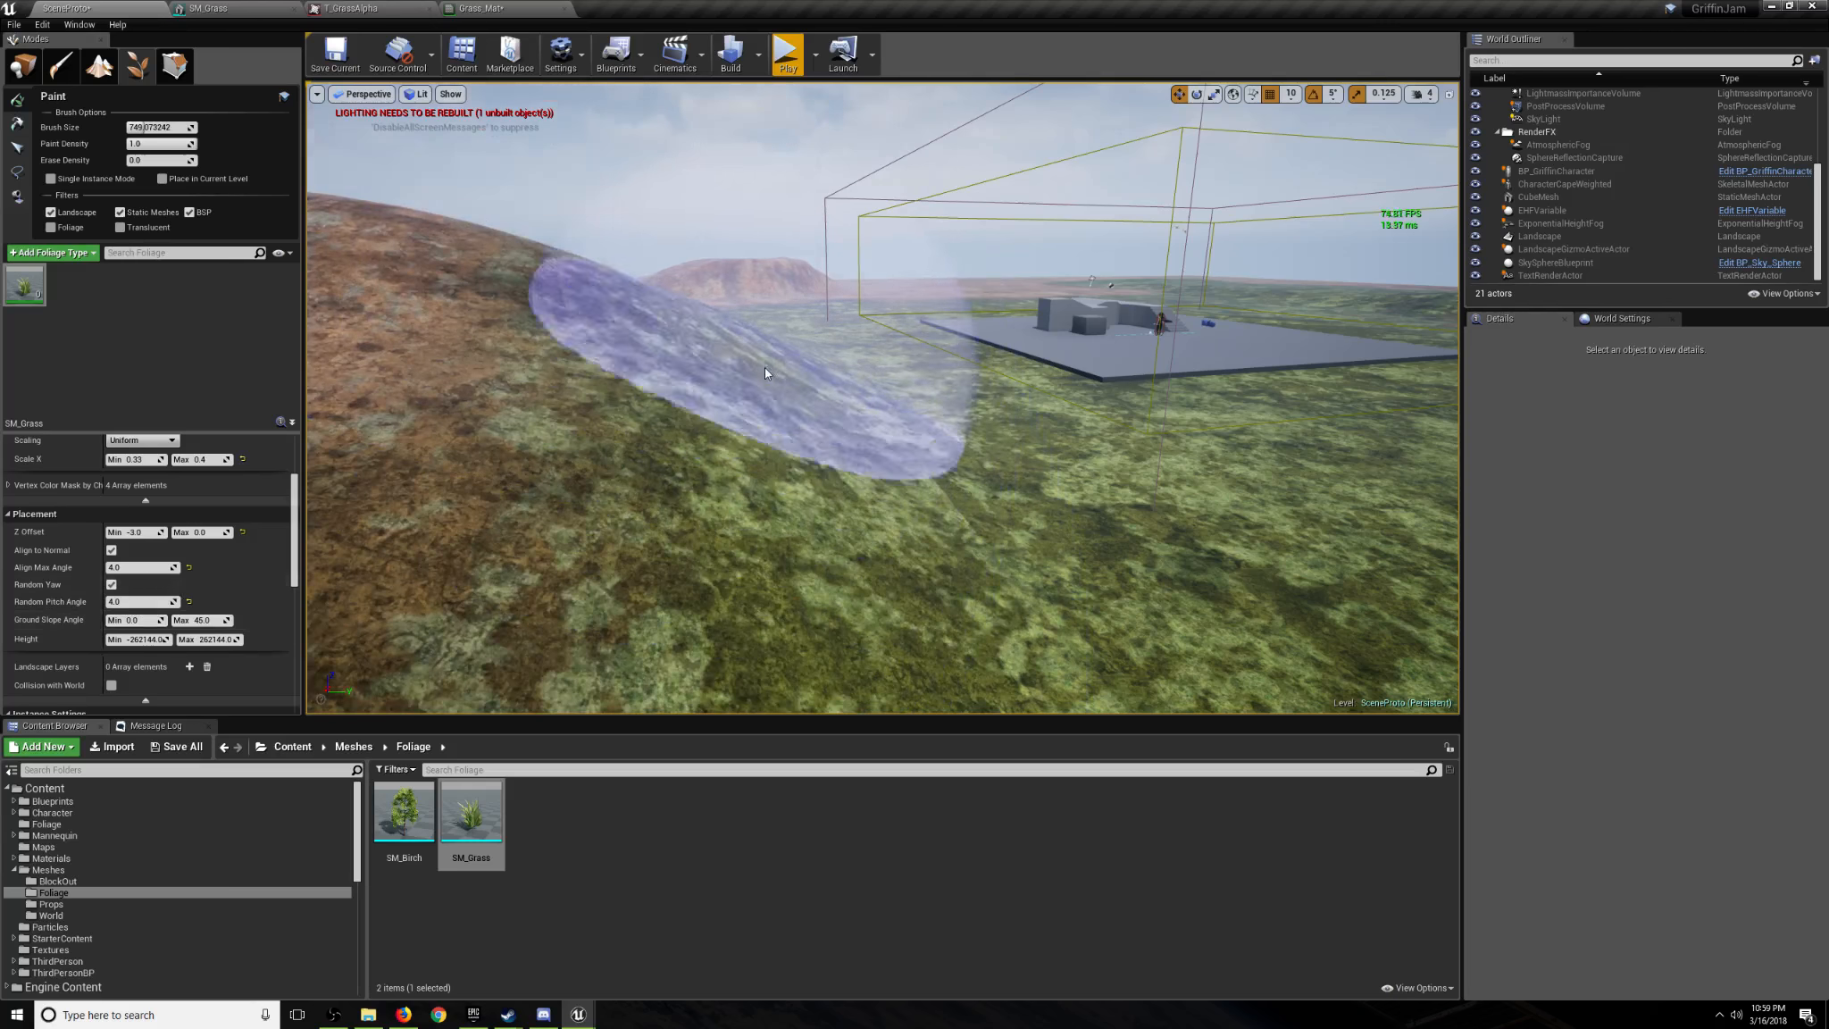
key("s")
mouse_move(748, 356)
right_mouse_down()
mouse_move(759, 379)
mouse_move(813, 393)
mouse_move(1059, 348)
mouse_move(1072, 362)
mouse_move(759, 322)
mouse_move(898, 332)
right_mouse_up()
key("w")
key("w")
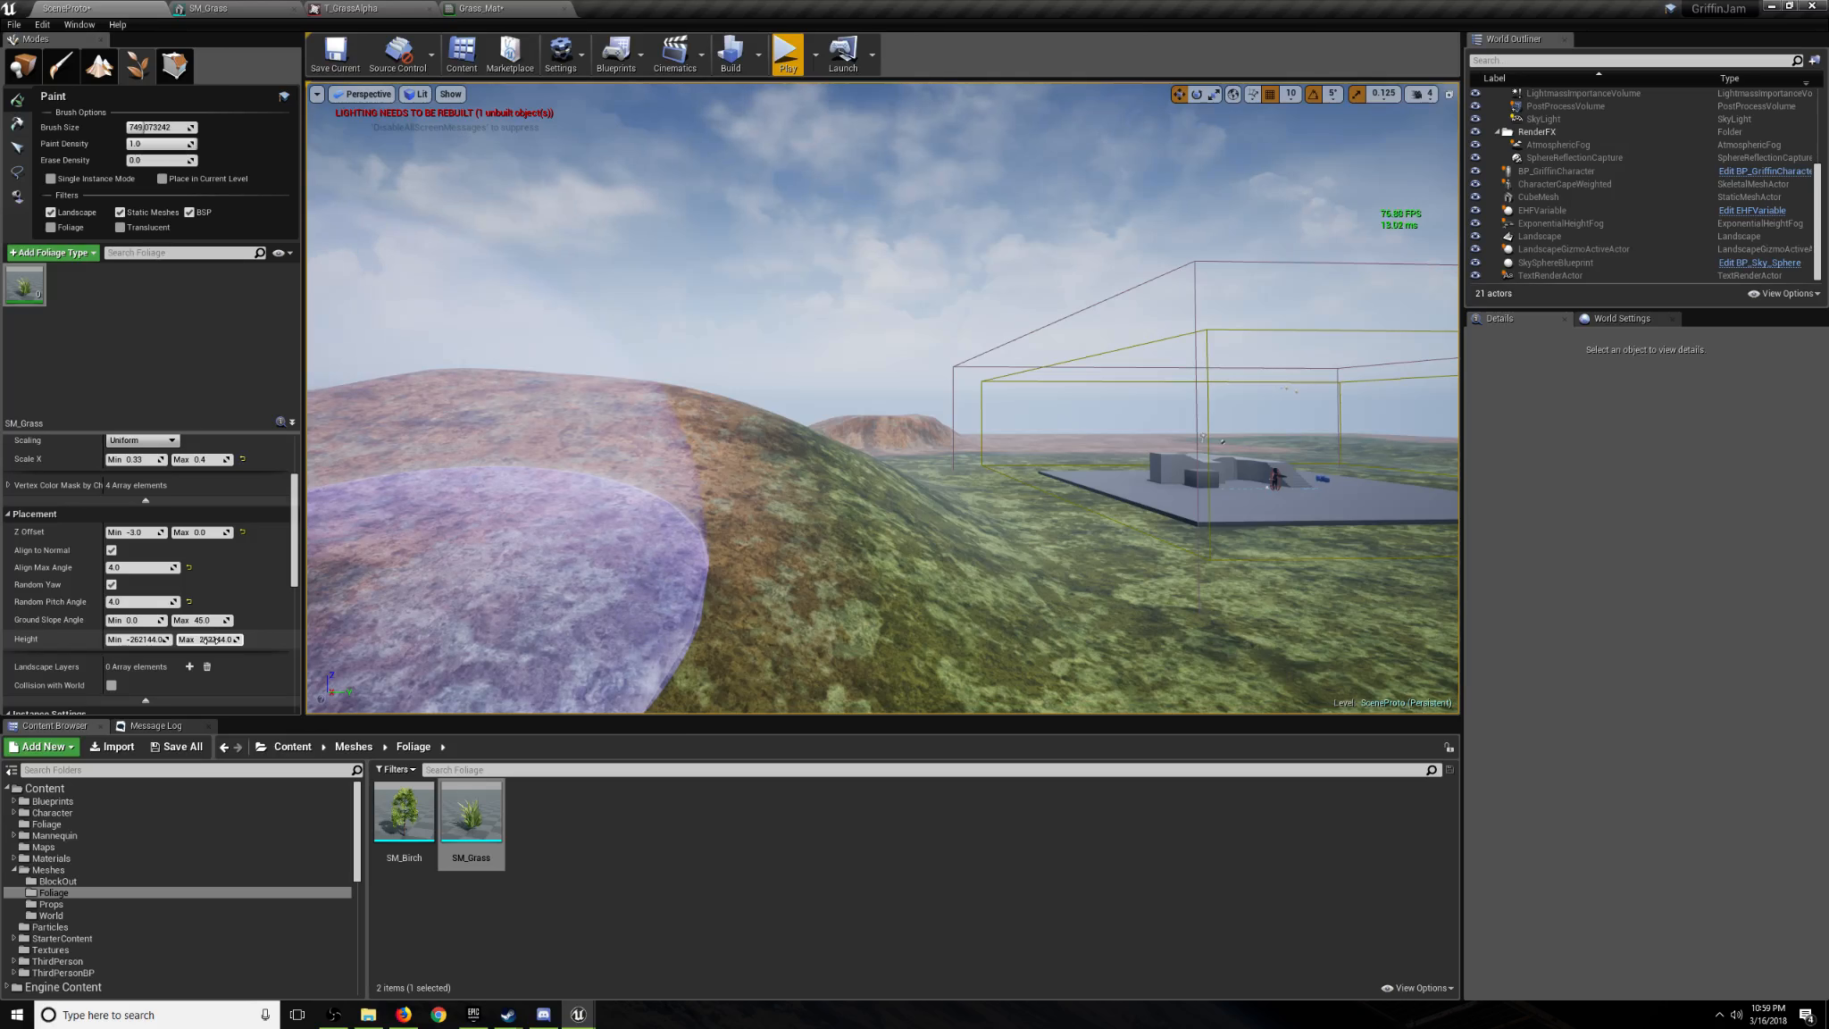
key("s")
right_click_drag(715, 429, 821, 452)
key("d")
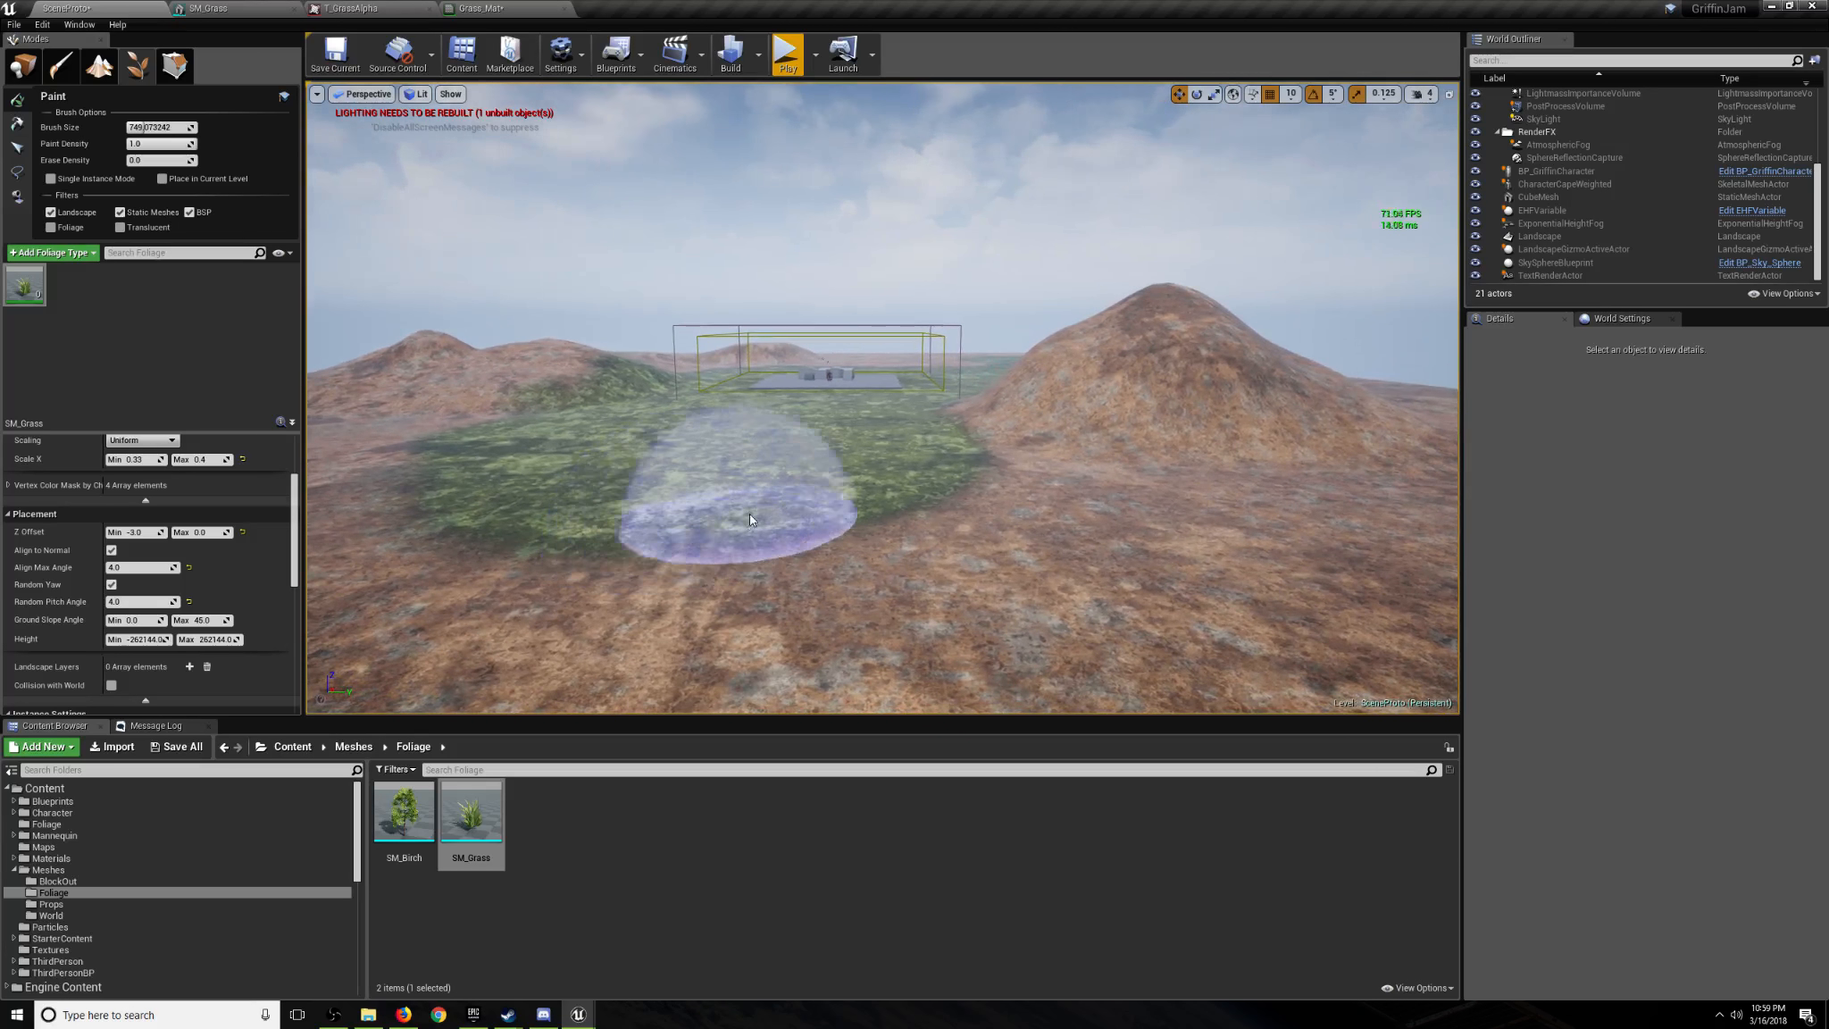
key("w")
key("a")
mouse_move(749, 512)
right_mouse_down()
mouse_move(790, 506)
mouse_move(804, 527)
mouse_move(692, 538)
right_mouse_up()
key("w")
key("a")
key("s")
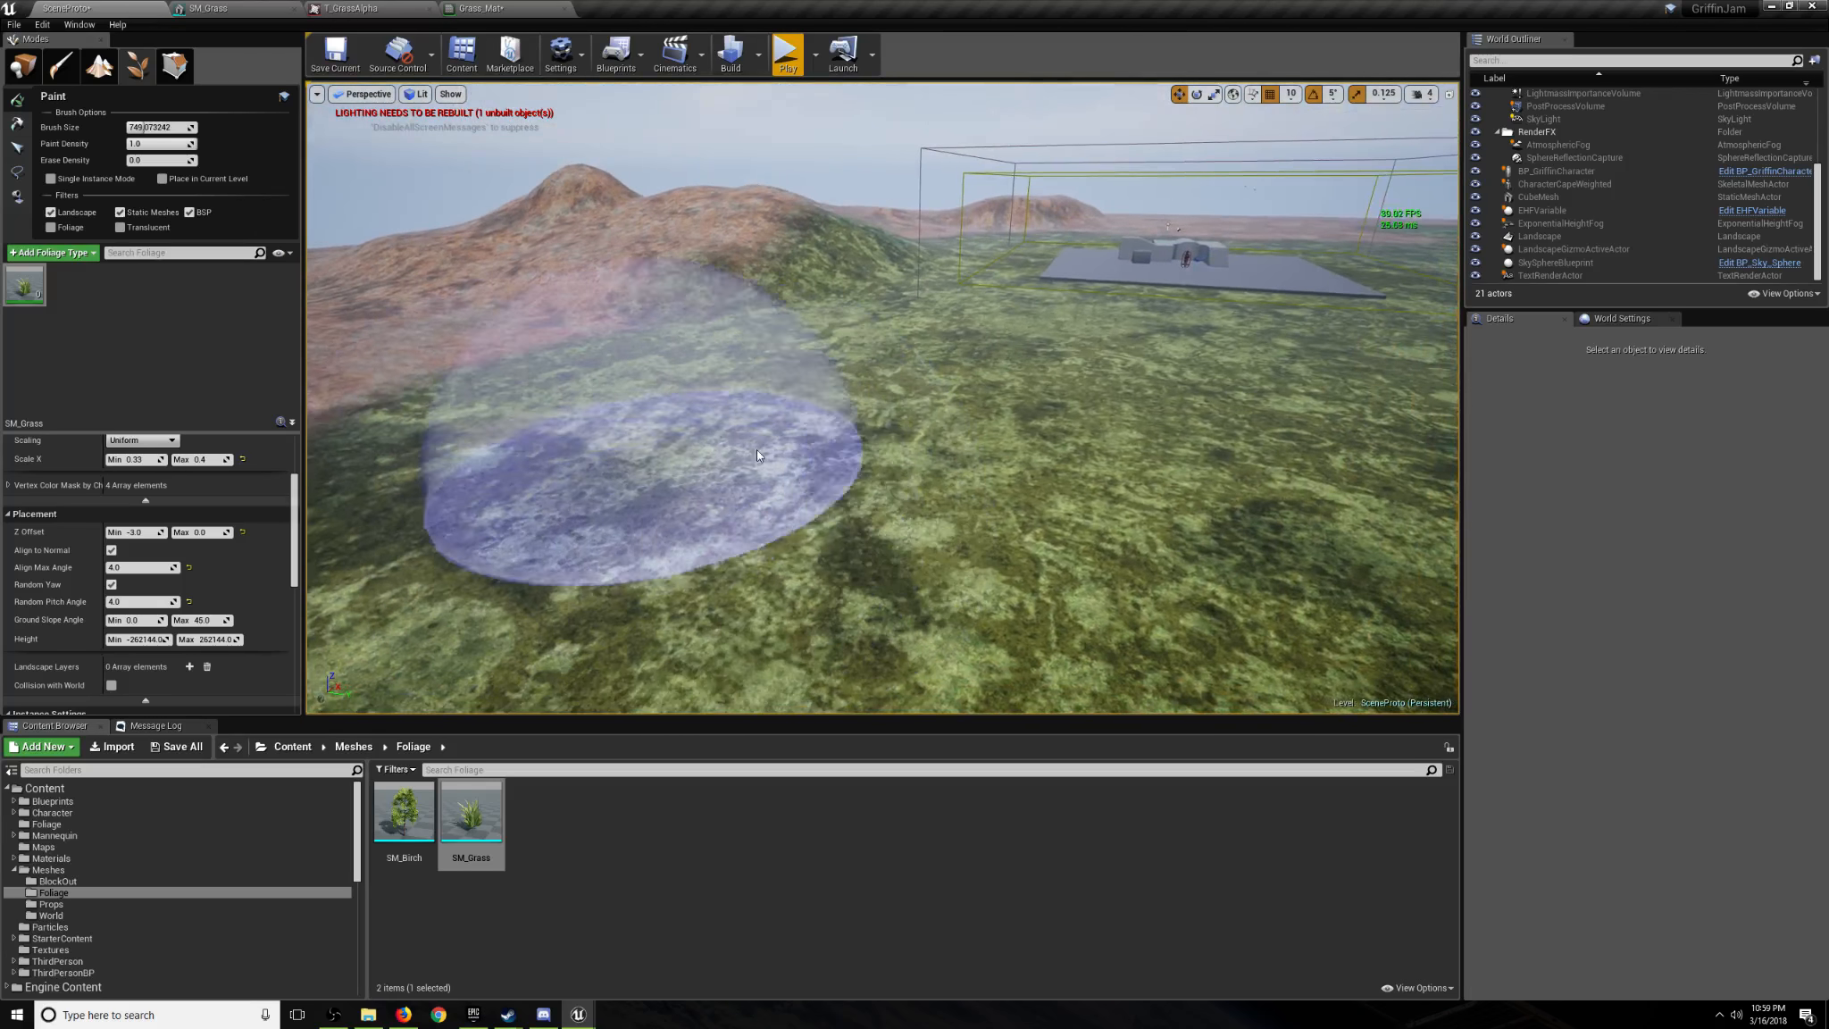
right_click_drag(633, 483, 540, 504)
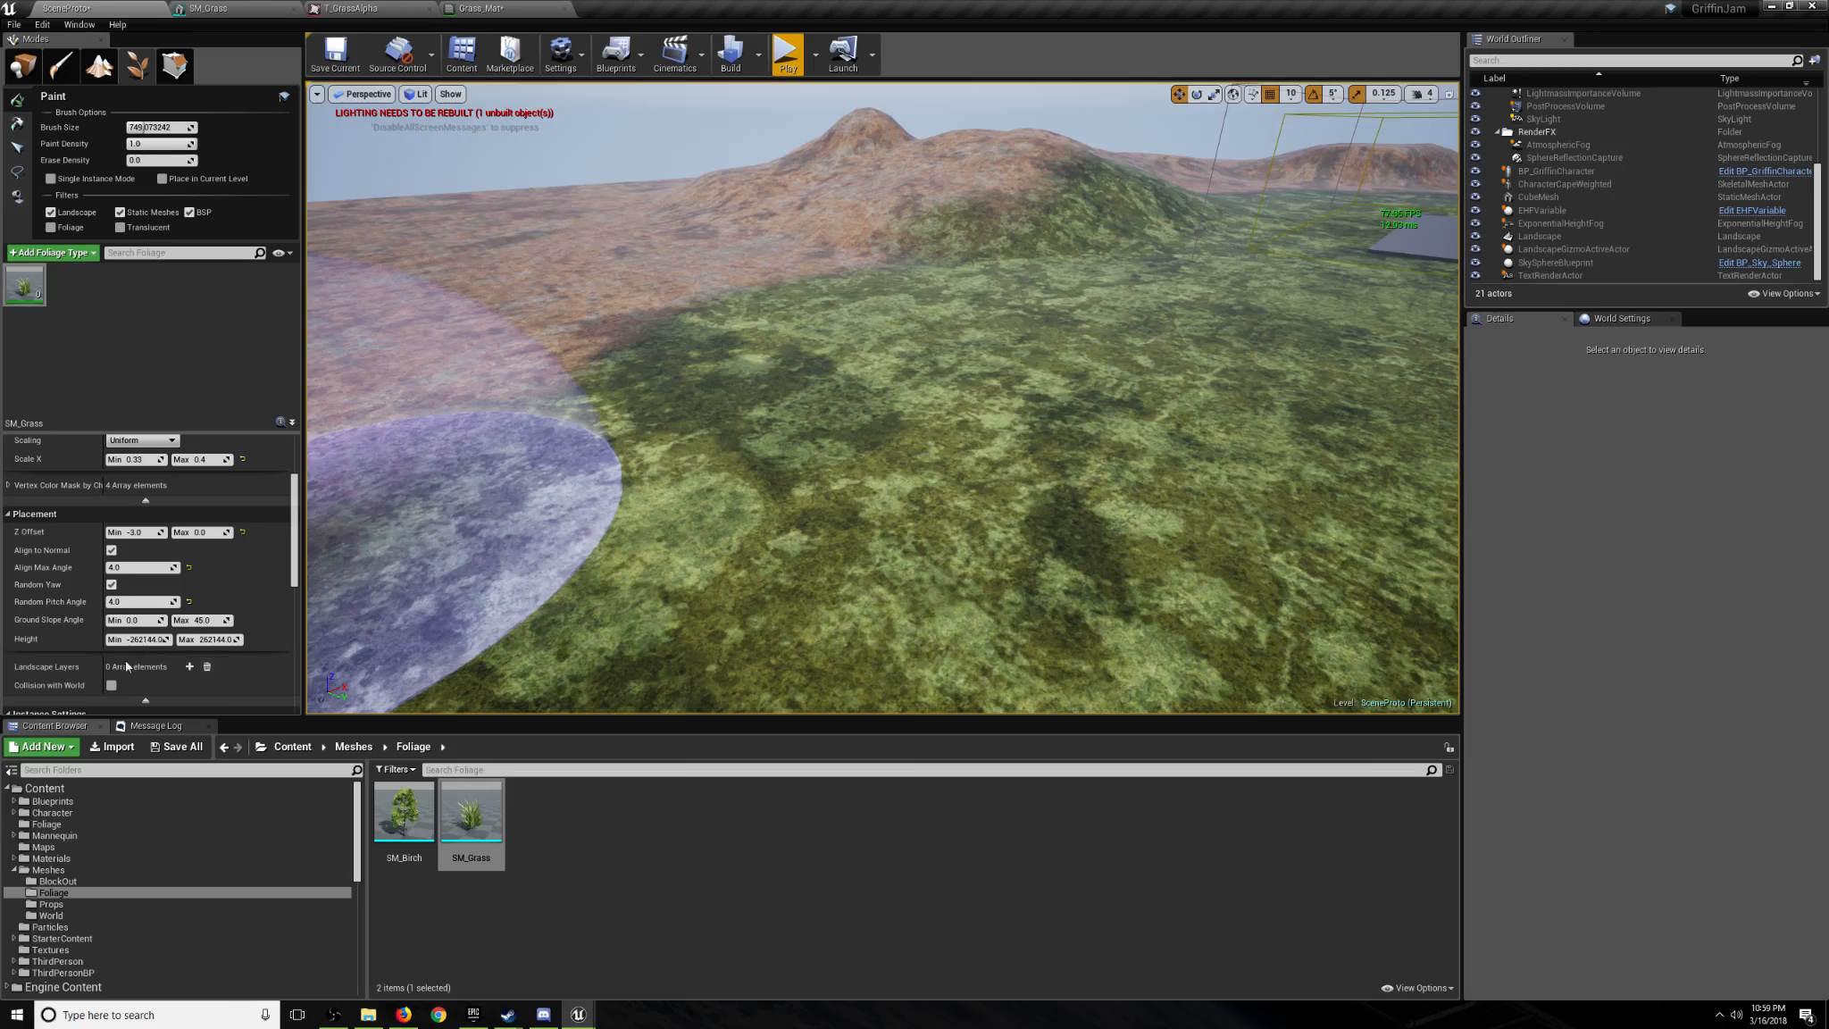
mouse_move(665, 607)
right_mouse_down()
mouse_move(759, 576)
mouse_move(665, 589)
right_mouse_up()
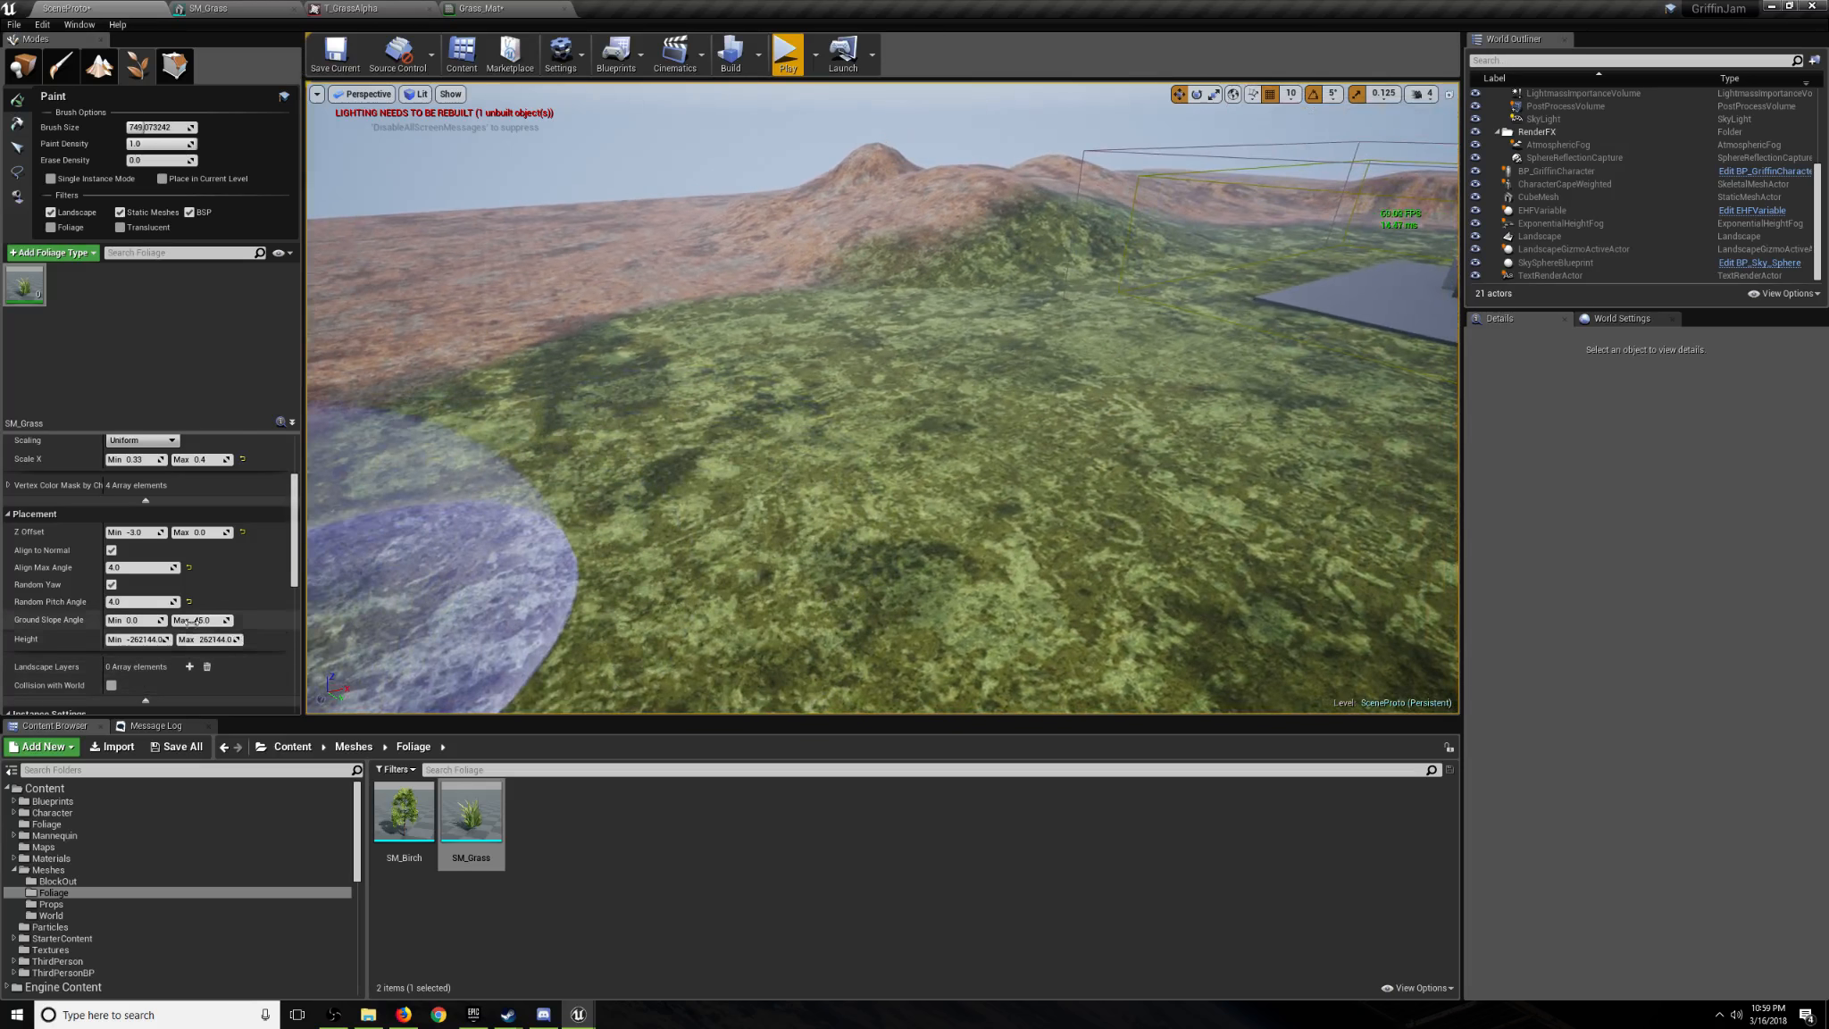
Review the SM_Grass collision, mobility and shadow settings against the landscape around the platform.
scroll(192, 622, "down", 3)
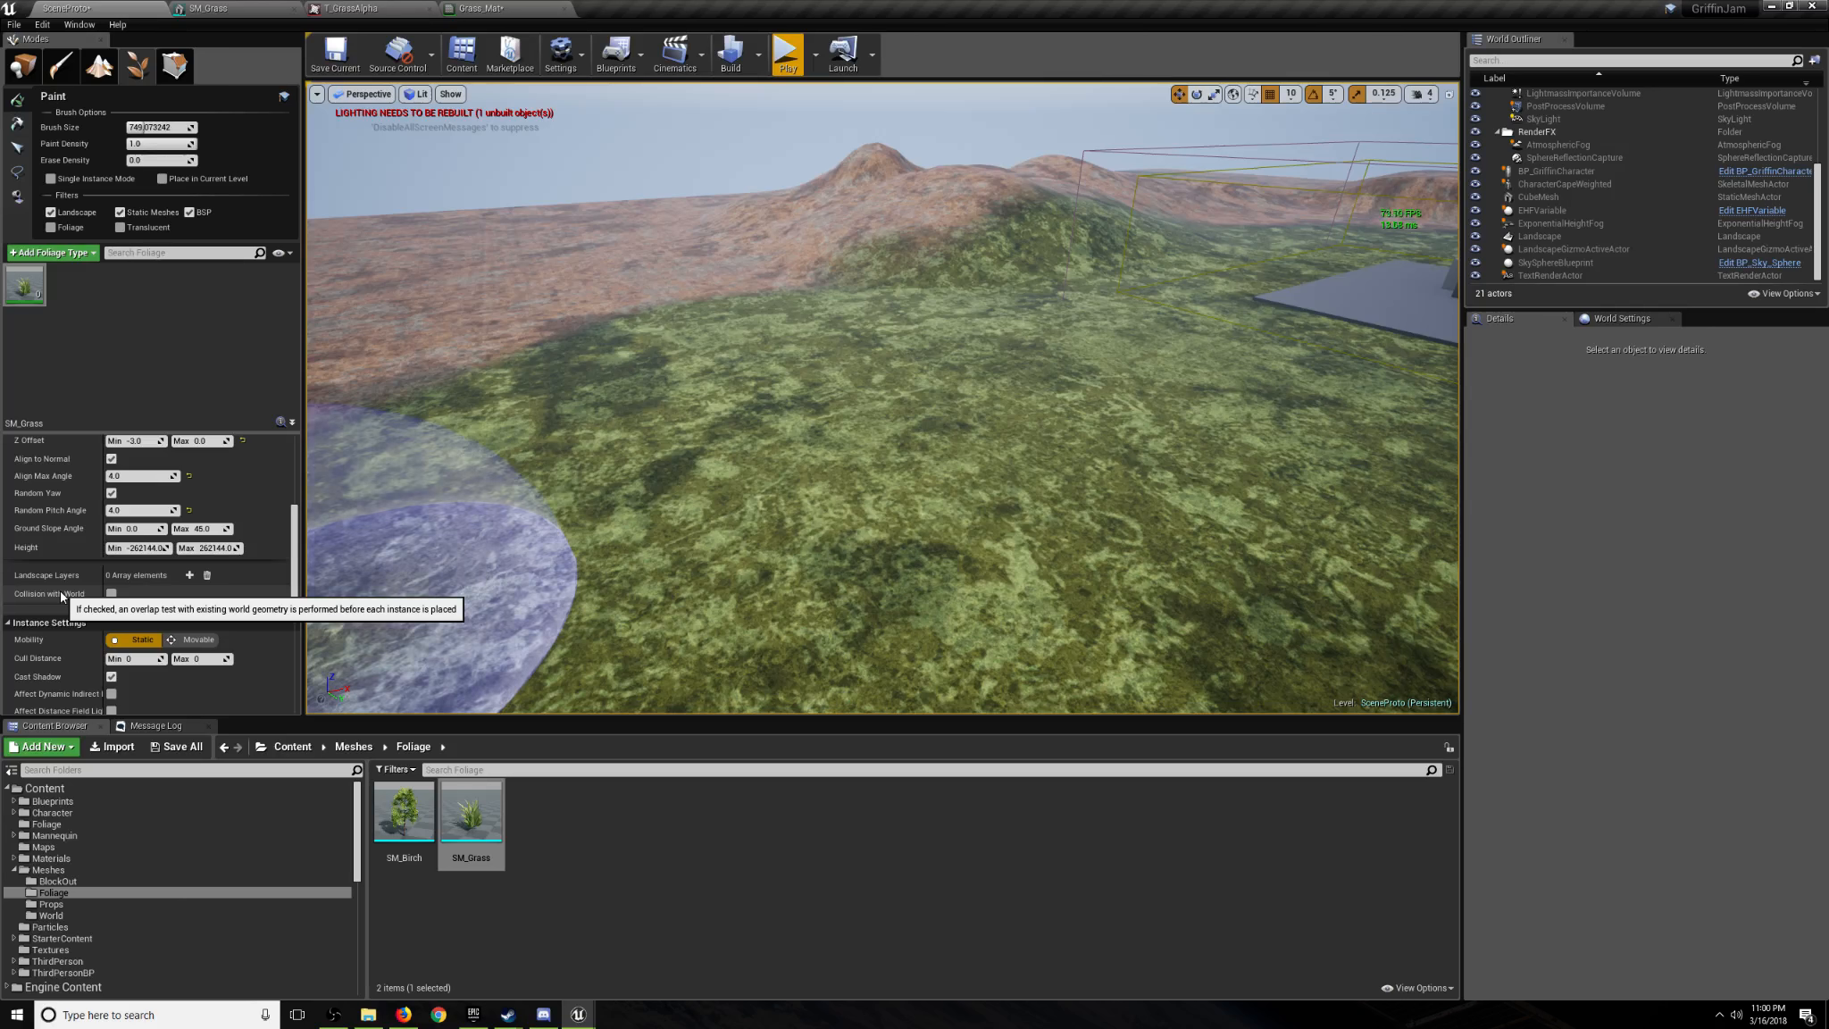
scroll(214, 581, "down", 3)
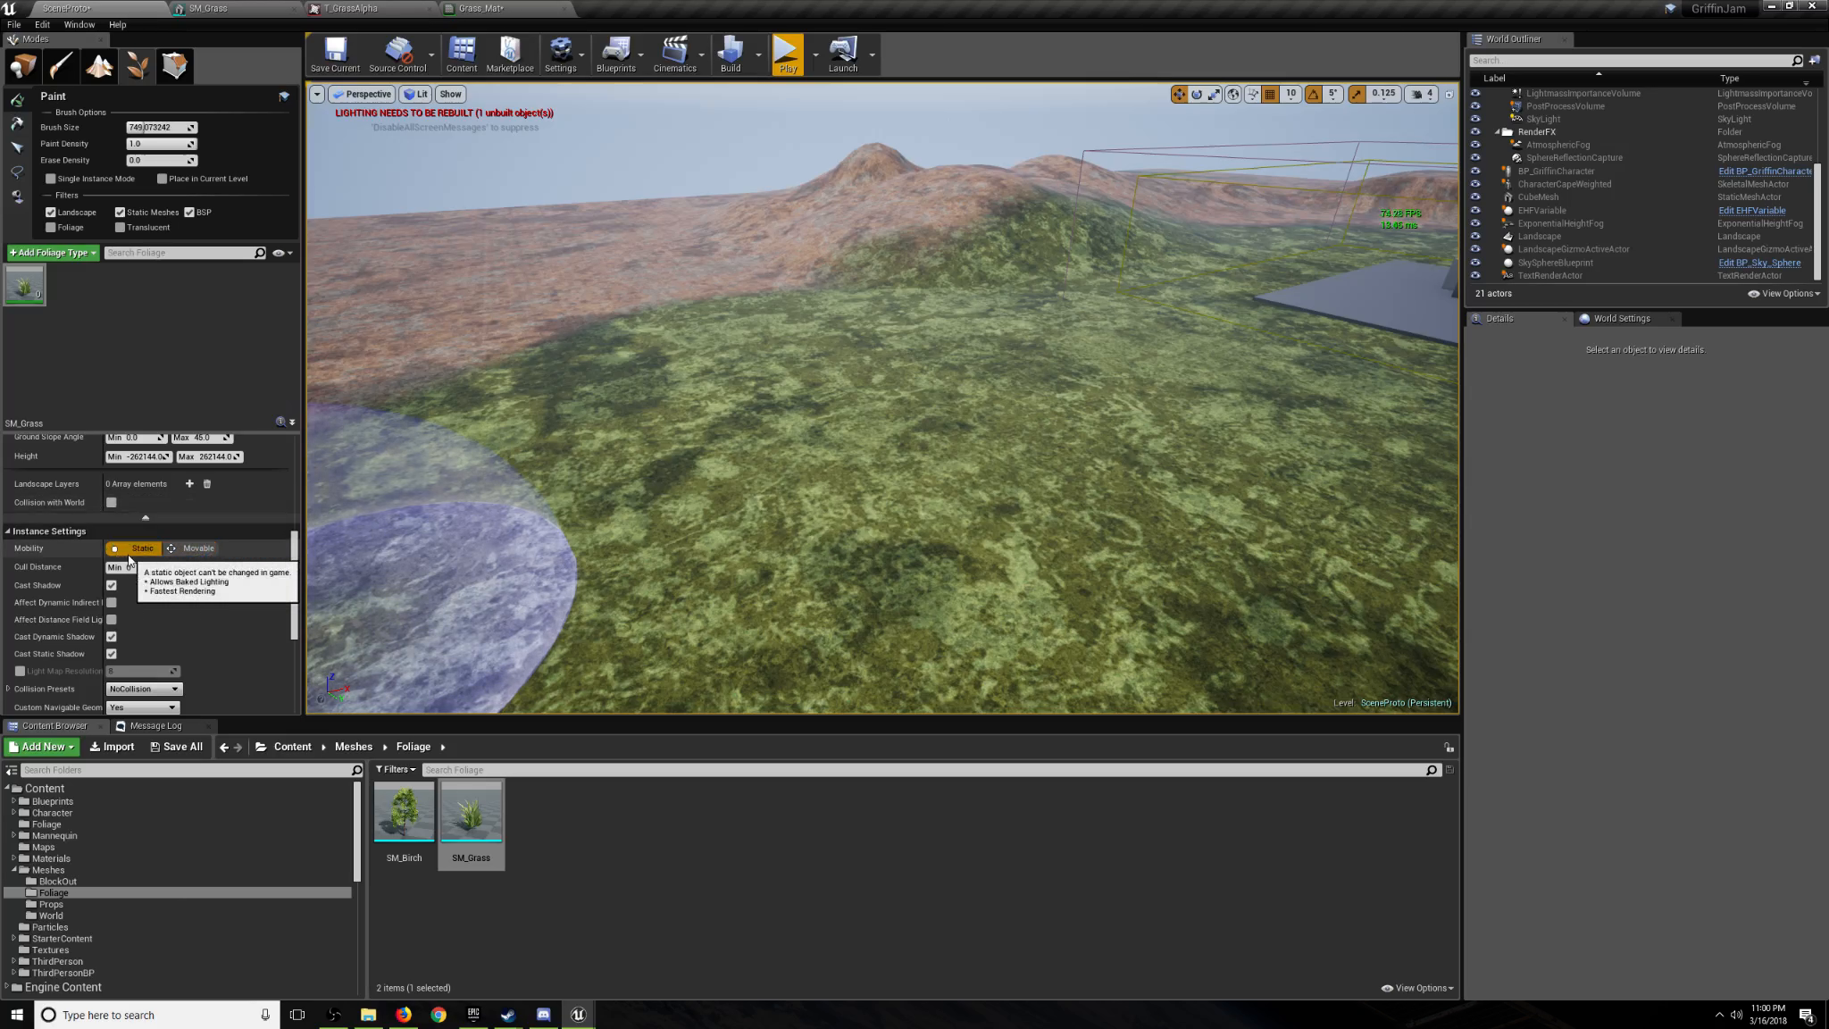
mouse_move(572, 483)
right_mouse_down()
mouse_move(911, 473)
mouse_move(965, 428)
mouse_move(821, 420)
mouse_move(875, 423)
right_mouse_up()
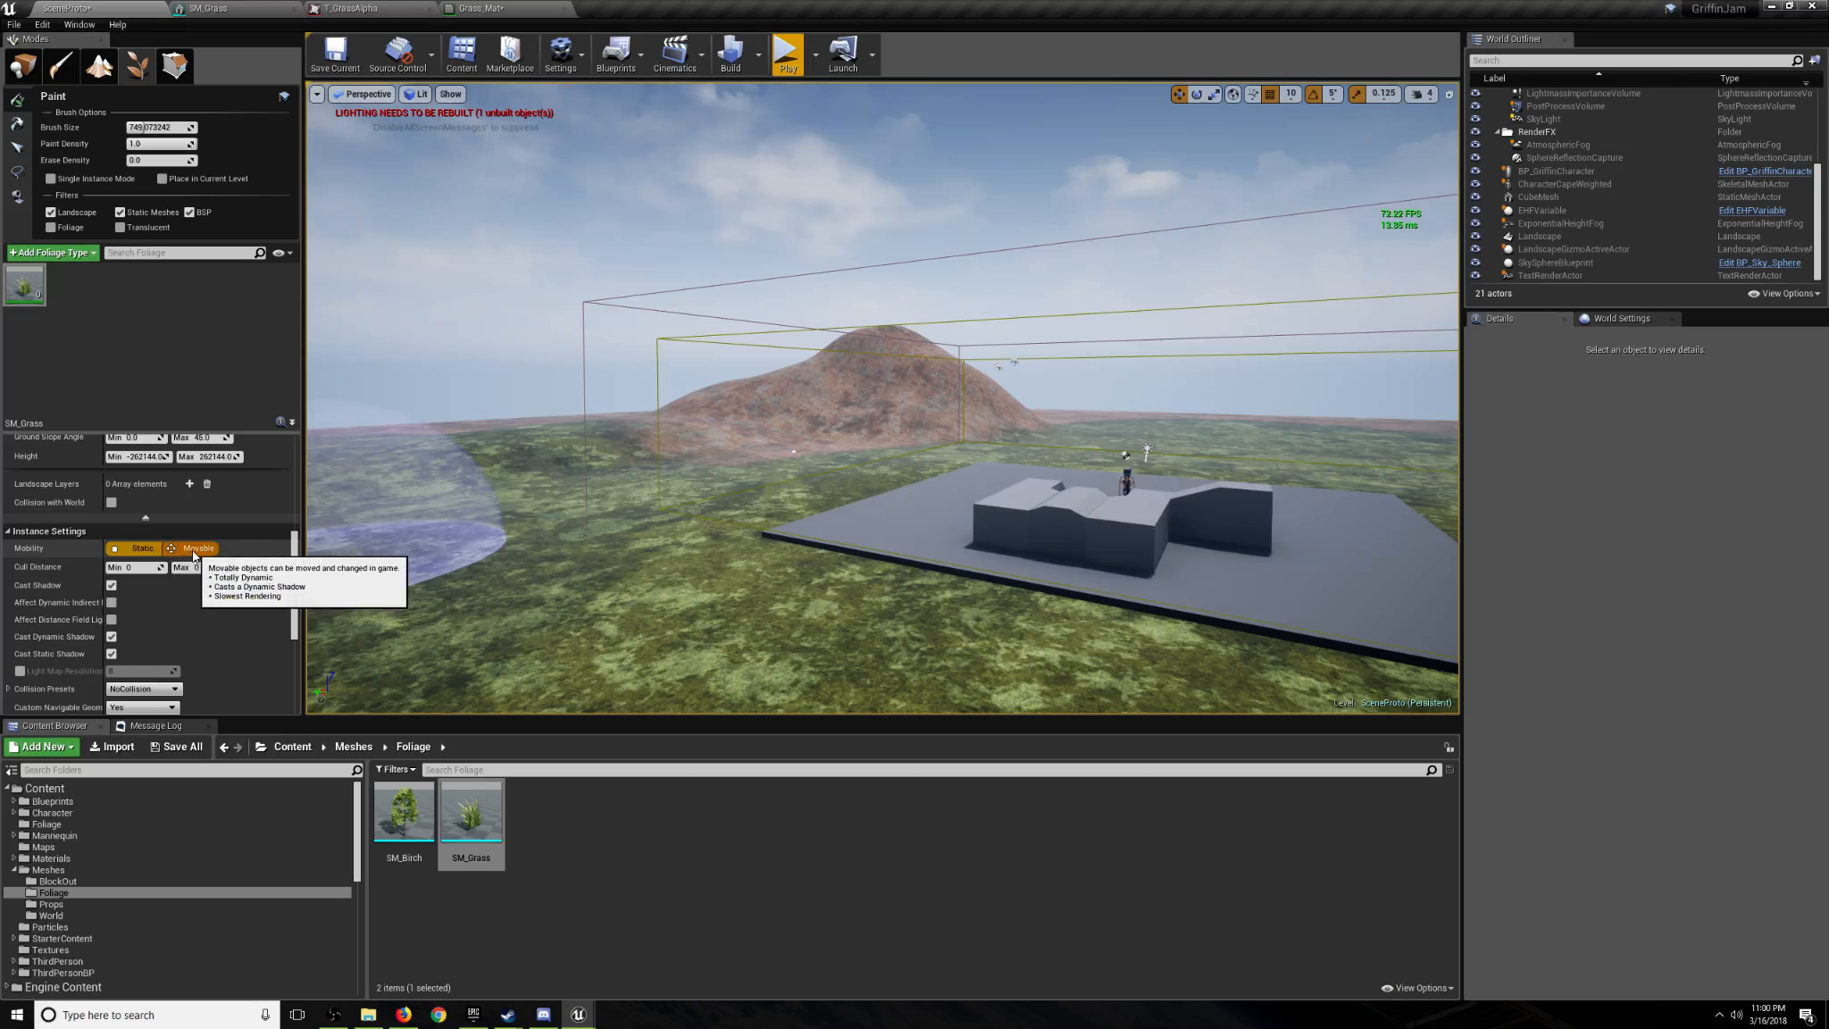
right_click_drag(715, 428, 1143, 436)
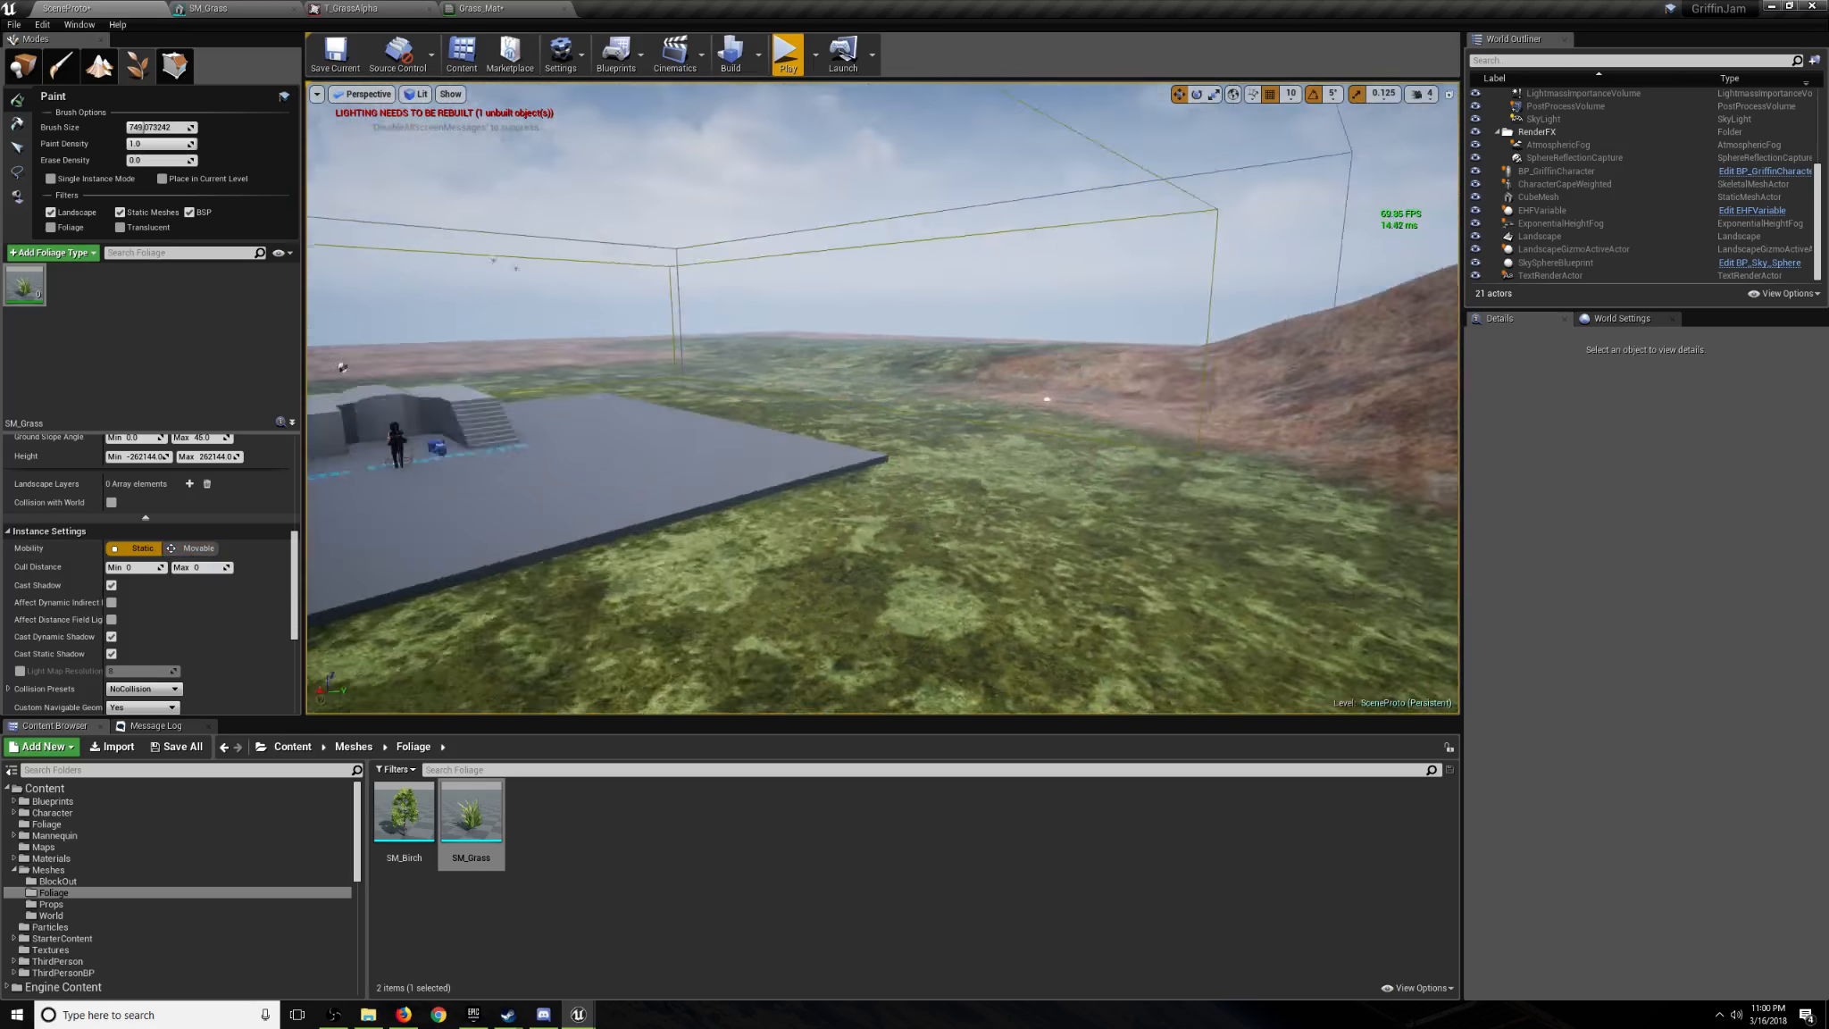
mouse_move(893, 420)
right_mouse_down()
mouse_move(652, 424)
mouse_move(545, 460)
right_mouse_up()
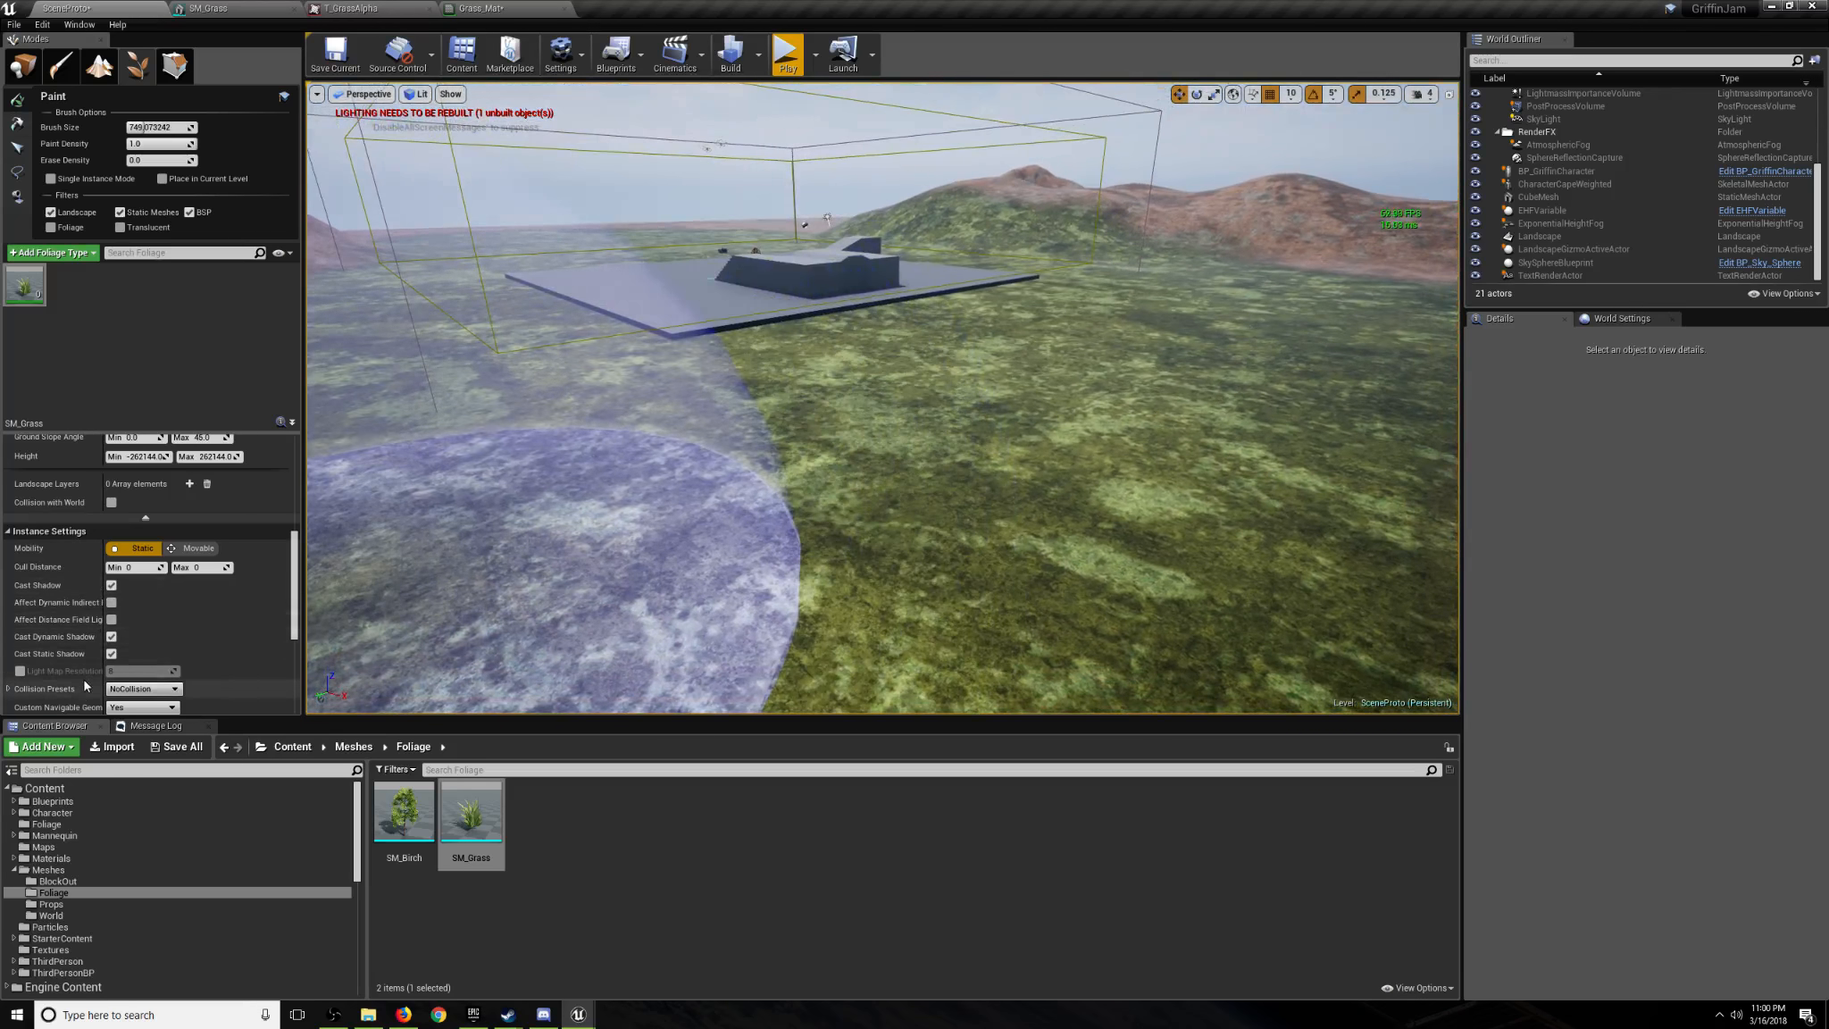
Survey the whole landscape from above and set the SM_Grass cull distance to minimum 1000 and maximum 8000.
mouse_move(773, 421)
right_mouse_down()
mouse_move(639, 356)
mouse_move(706, 500)
mouse_move(955, 460)
mouse_move(1001, 491)
mouse_move(1000, 607)
right_mouse_up()
mouse_move(506, 257)
right_mouse_down()
mouse_move(420, 196)
mouse_move(527, 134)
mouse_move(553, 139)
mouse_move(616, 233)
right_mouse_up()
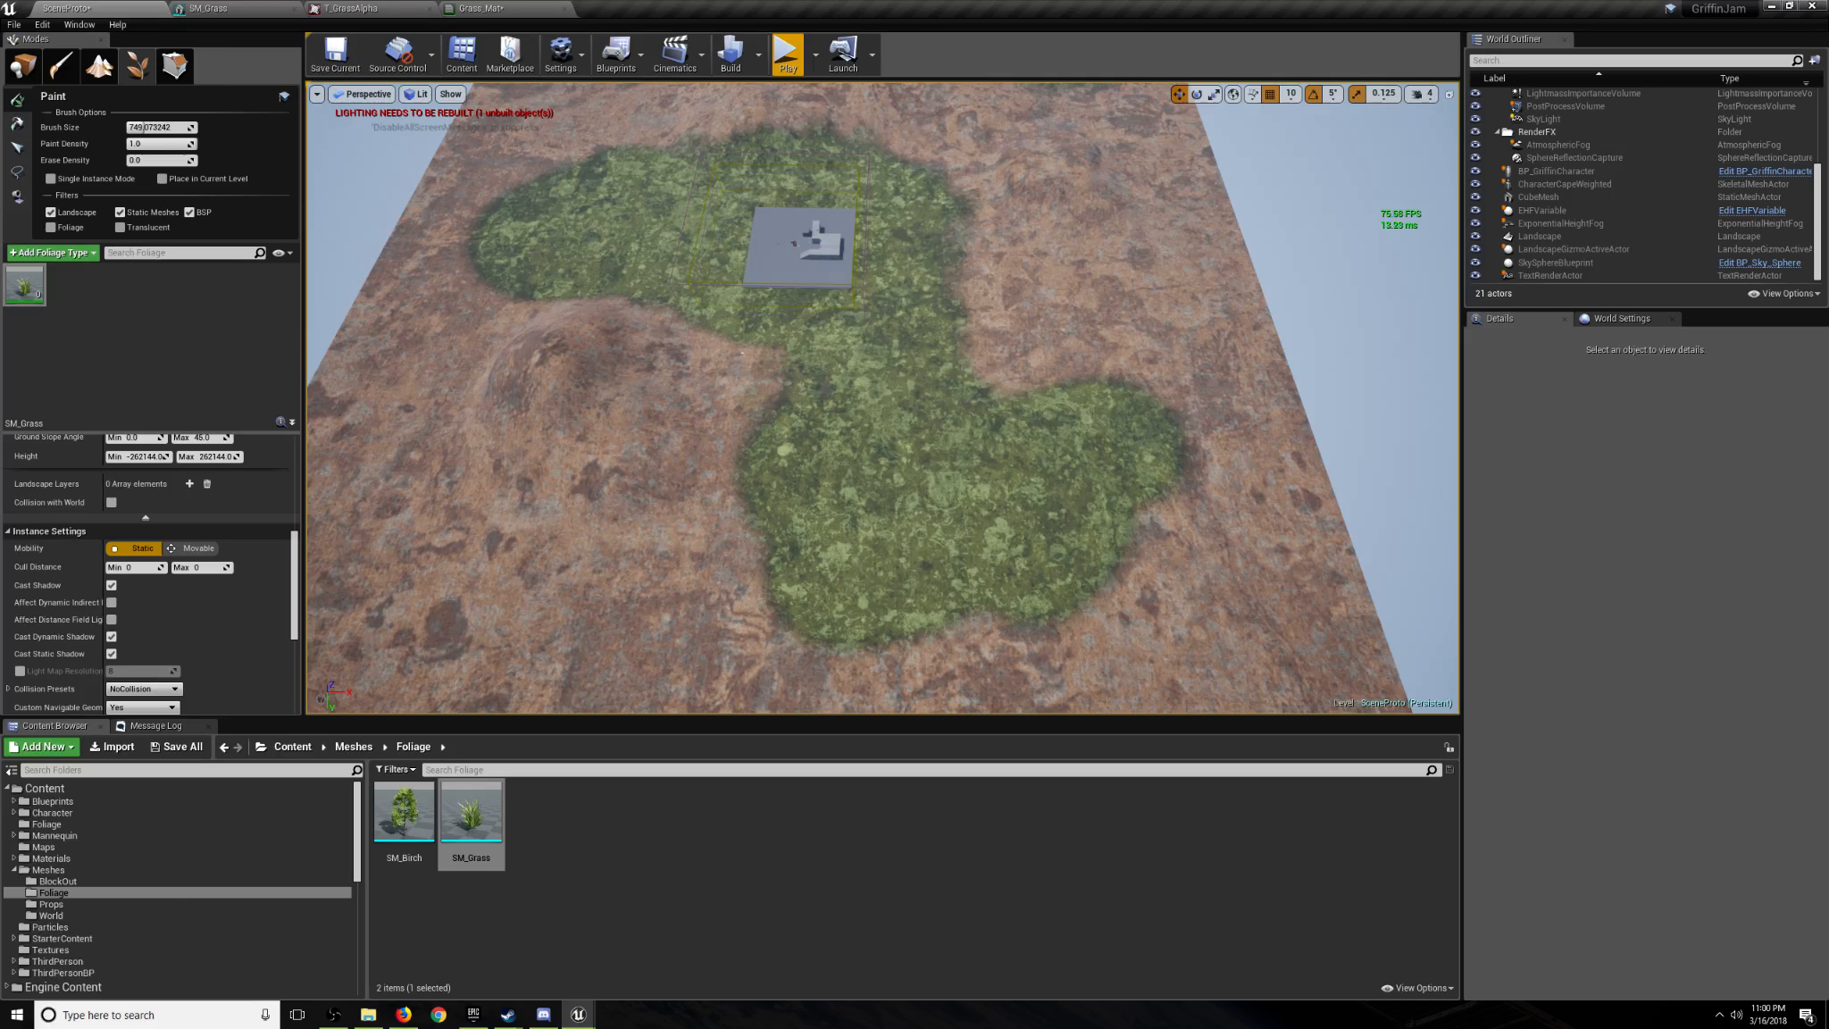
key("w")
right_click_drag(616, 232, 597, 230)
key("w")
right_click_drag(642, 323, 571, 139)
key("w")
key("w")
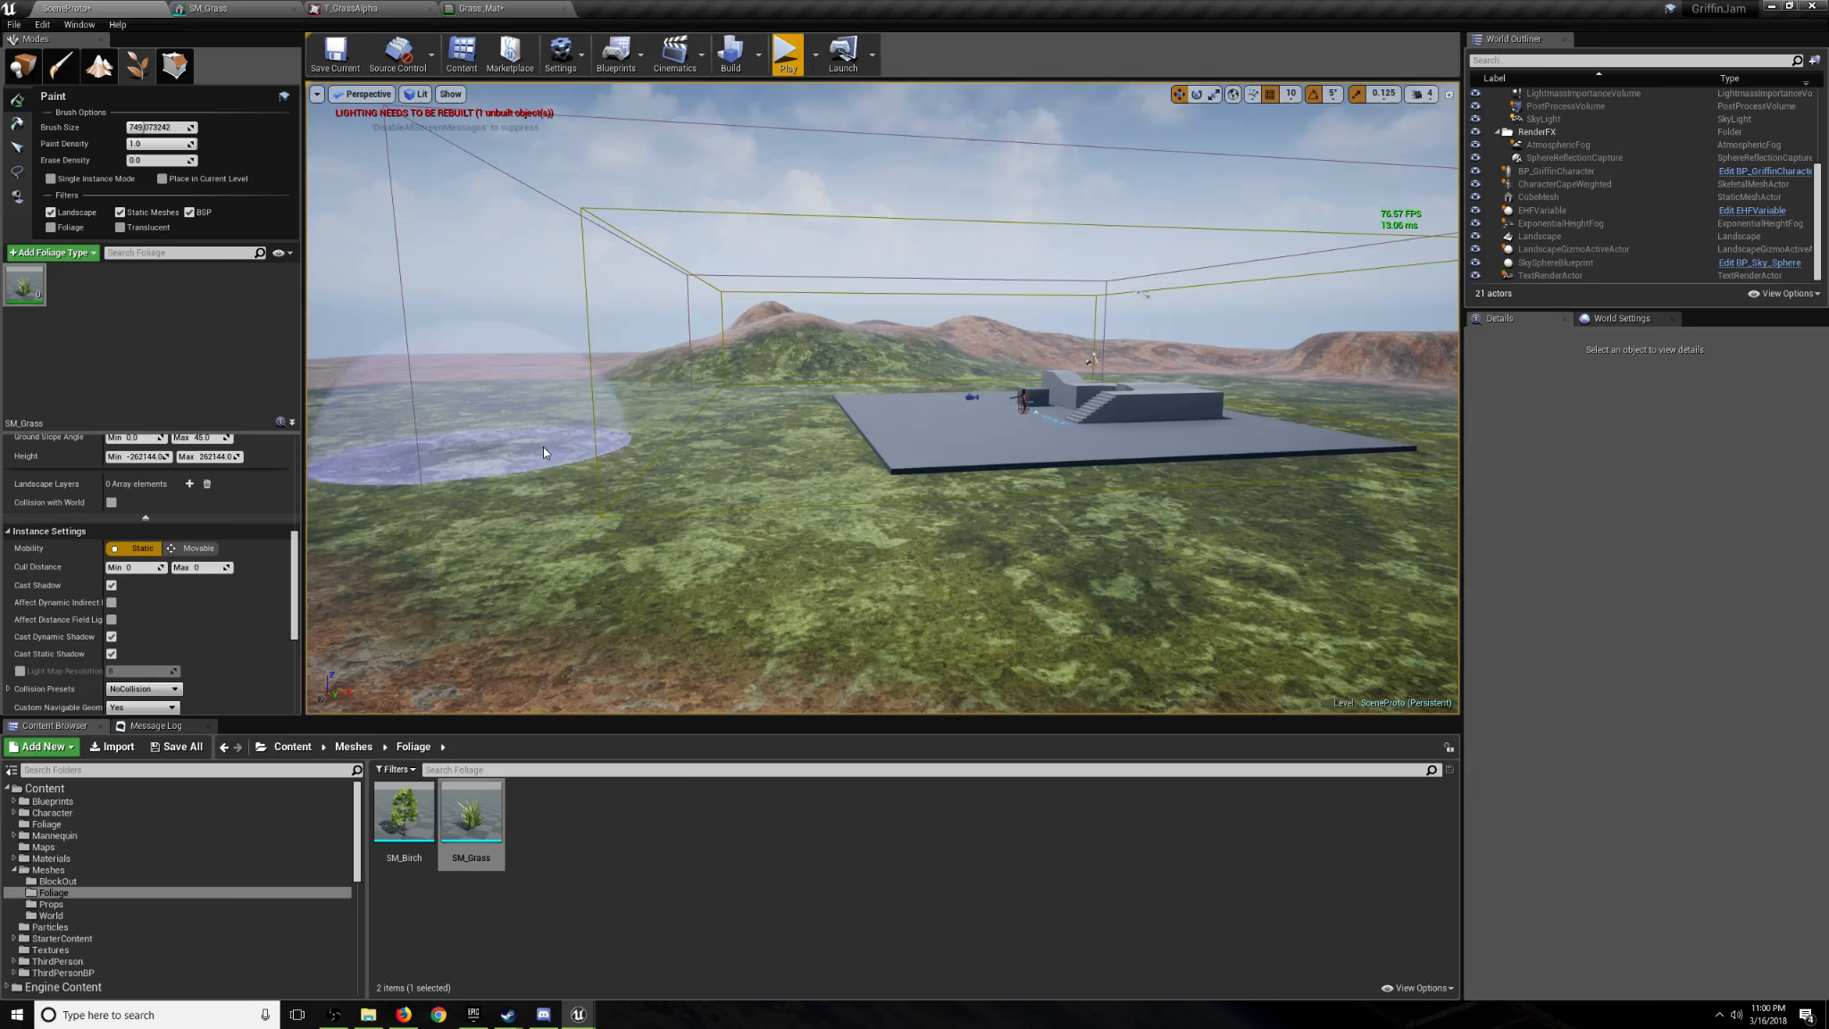
key("d")
mouse_move(570, 446)
right_mouse_down()
mouse_move(496, 491)
mouse_move(438, 473)
right_mouse_up()
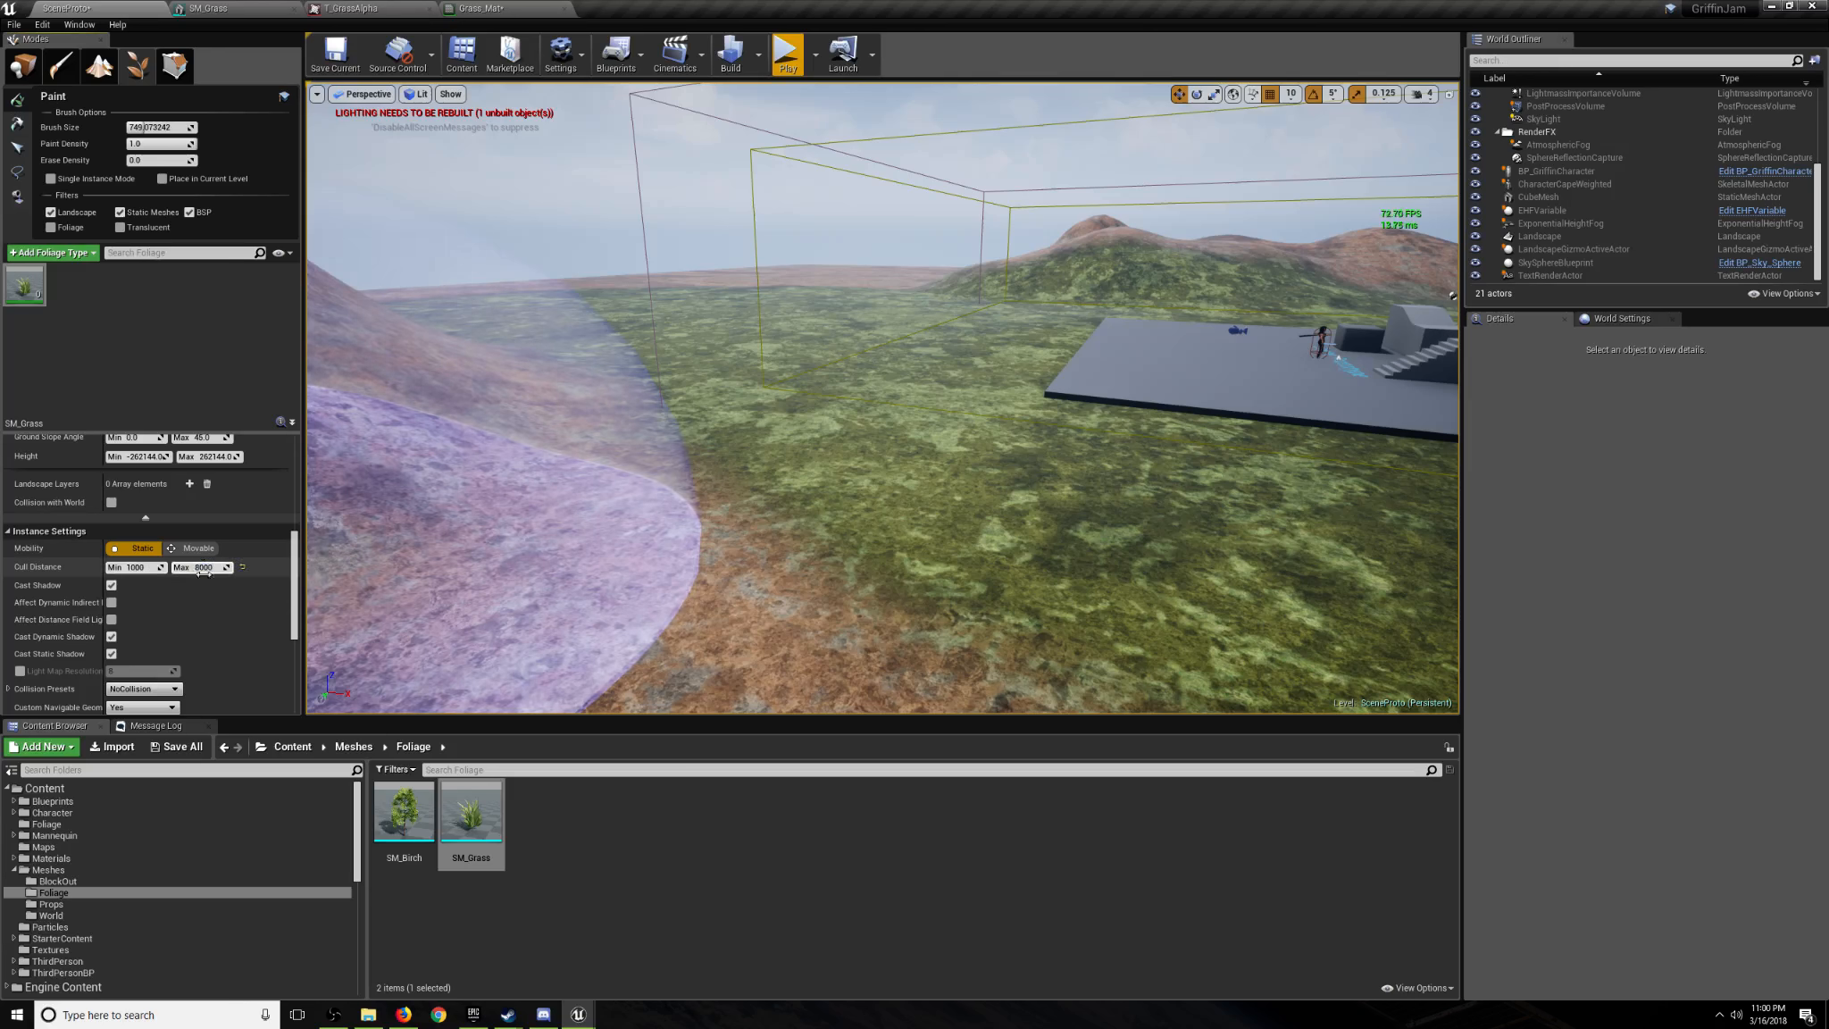
scroll(216, 626, "down", 2)
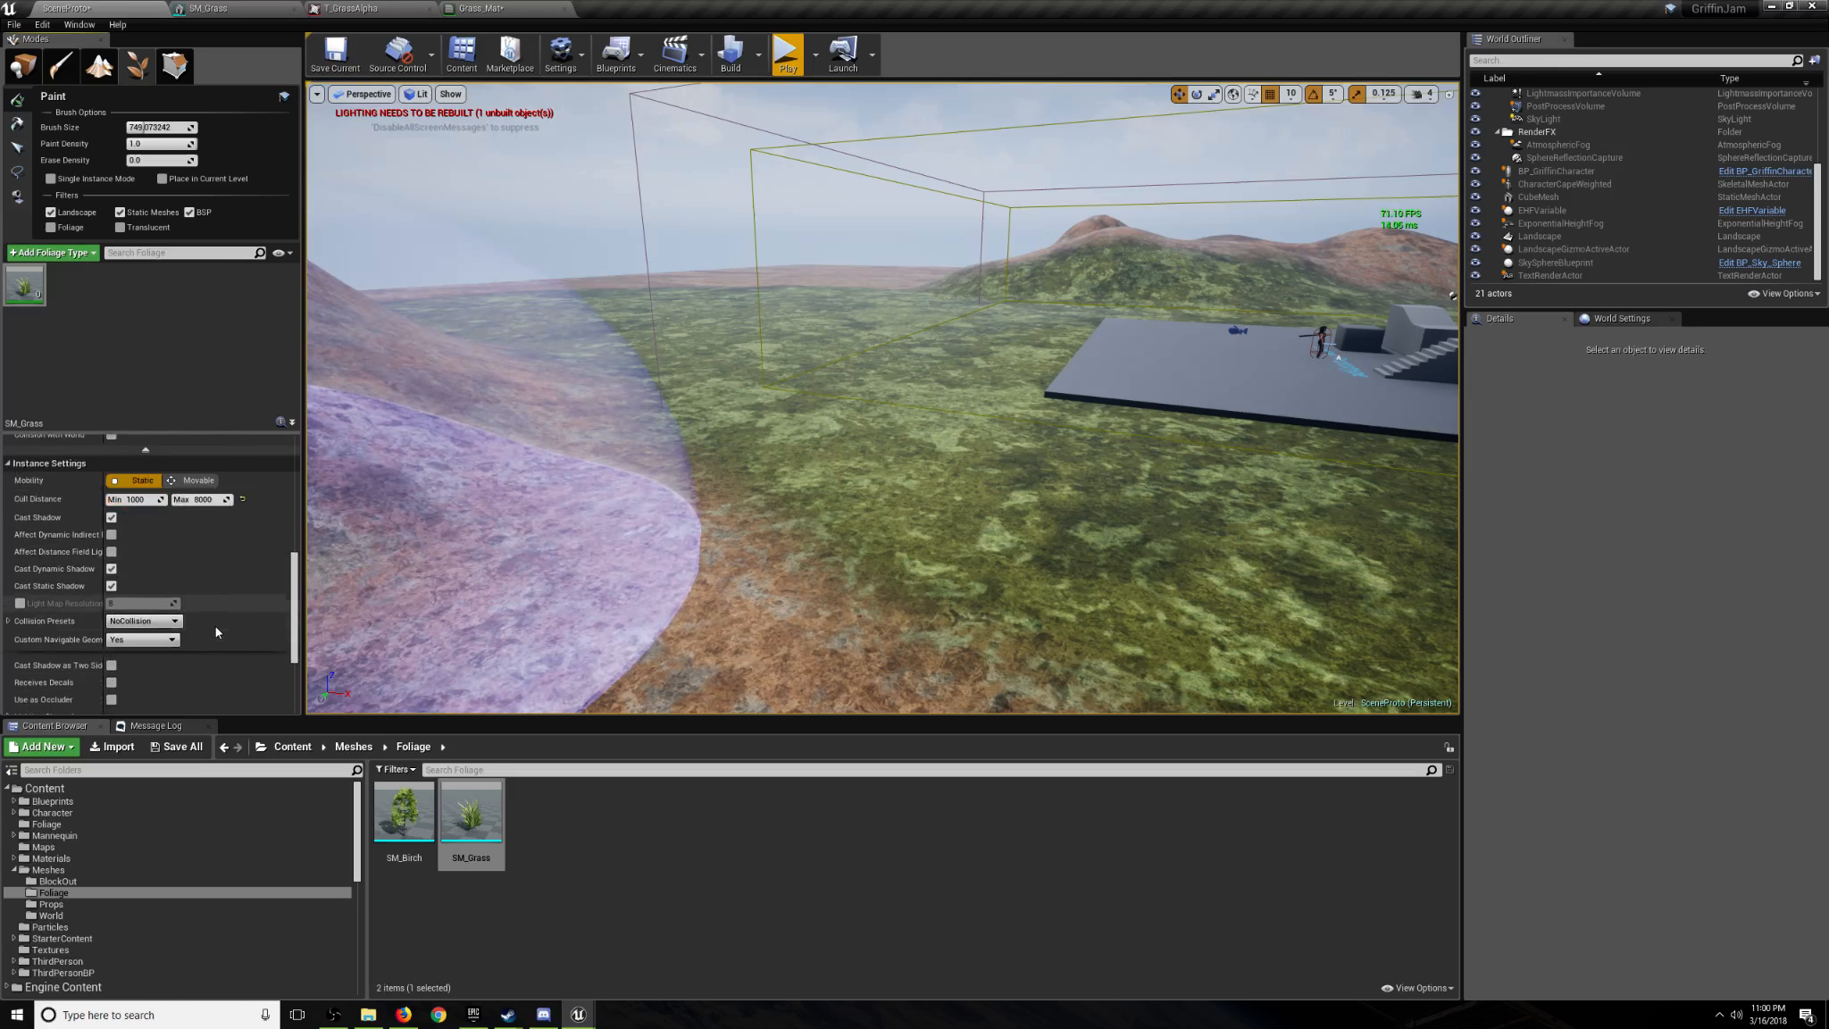
Paint a trial stroke of SM_Grass near the grey platform to test the cull distance, and undo it.
mouse_move(553, 429)
right_mouse_down()
mouse_move(808, 384)
mouse_move(728, 415)
mouse_move(554, 398)
mouse_move(331, 420)
mouse_move(328, 471)
mouse_move(237, 433)
mouse_move(179, 449)
mouse_move(286, 440)
mouse_move(278, 343)
right_mouse_up()
key("w")
key("w")
key("s")
key("s")
key("w")
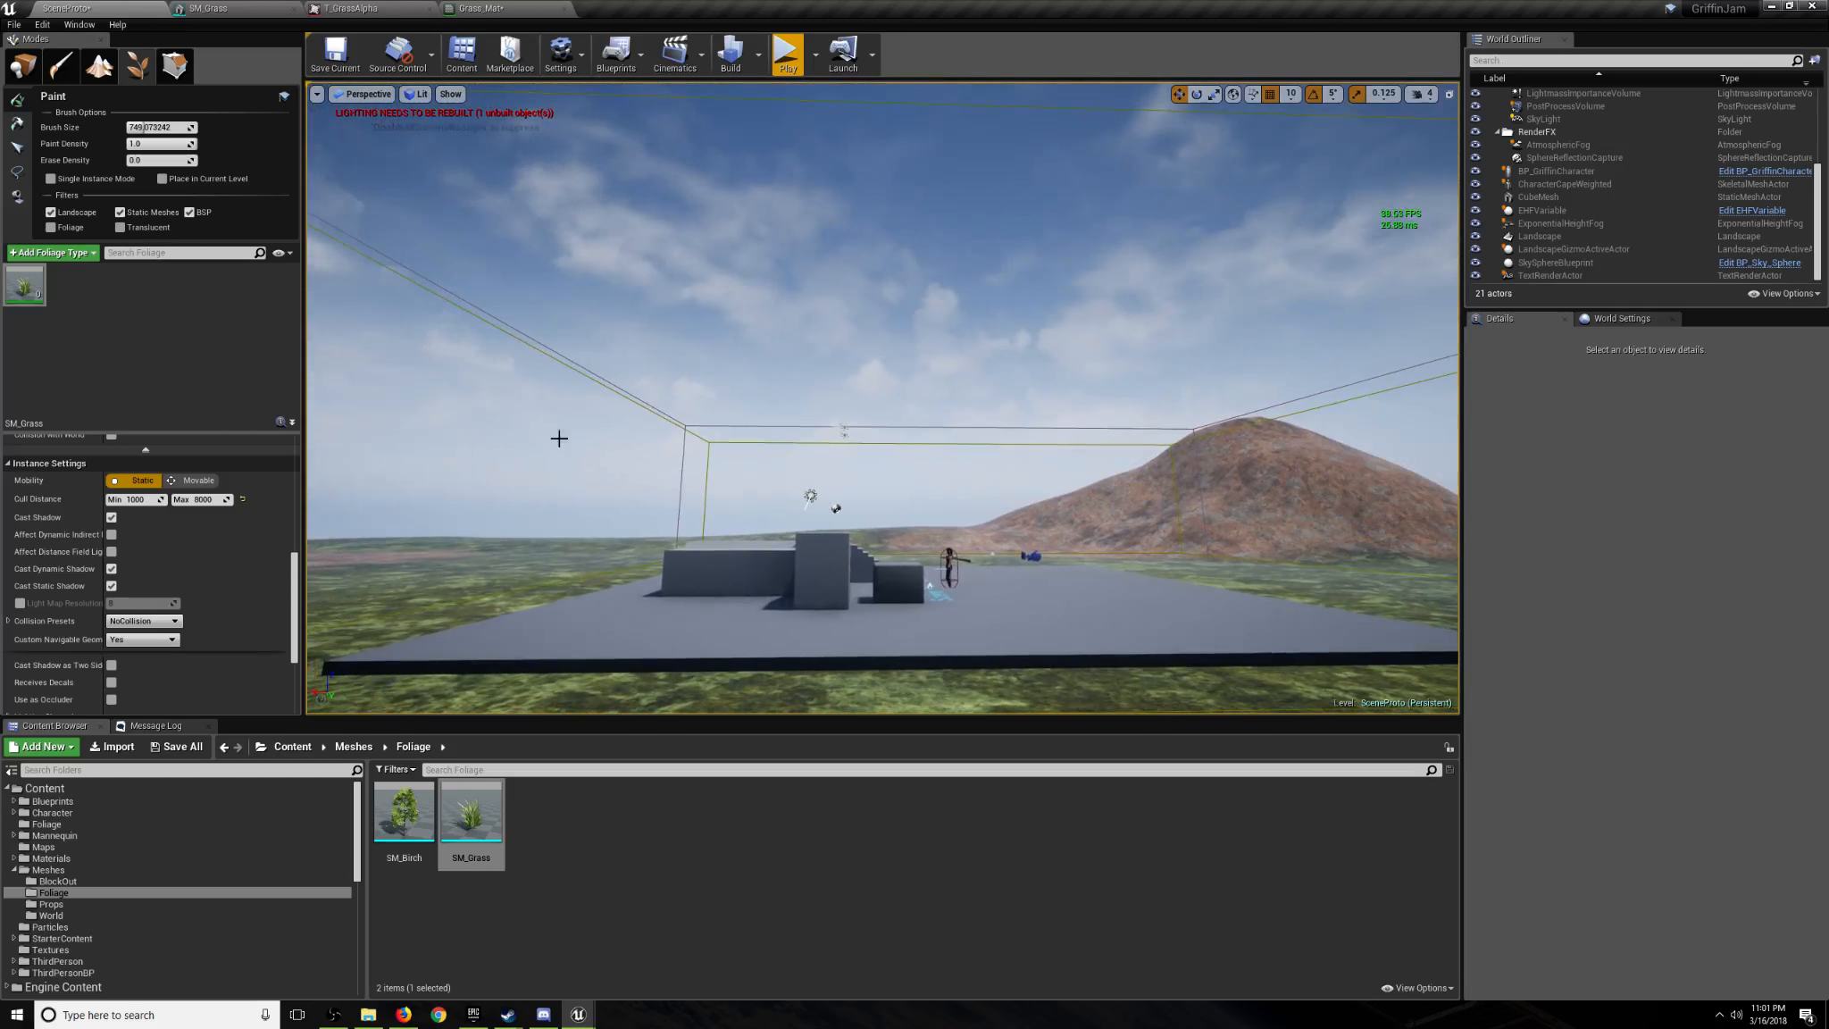
mouse_move(559, 439)
right_mouse_down()
mouse_move(496, 451)
mouse_move(532, 449)
right_mouse_up()
key("a")
left_click_drag(837, 472, 938, 558)
key("w")
right_click_drag(937, 558, 870, 556)
right_click_drag(739, 507, 740, 538)
key("s")
key("ctrl+z")
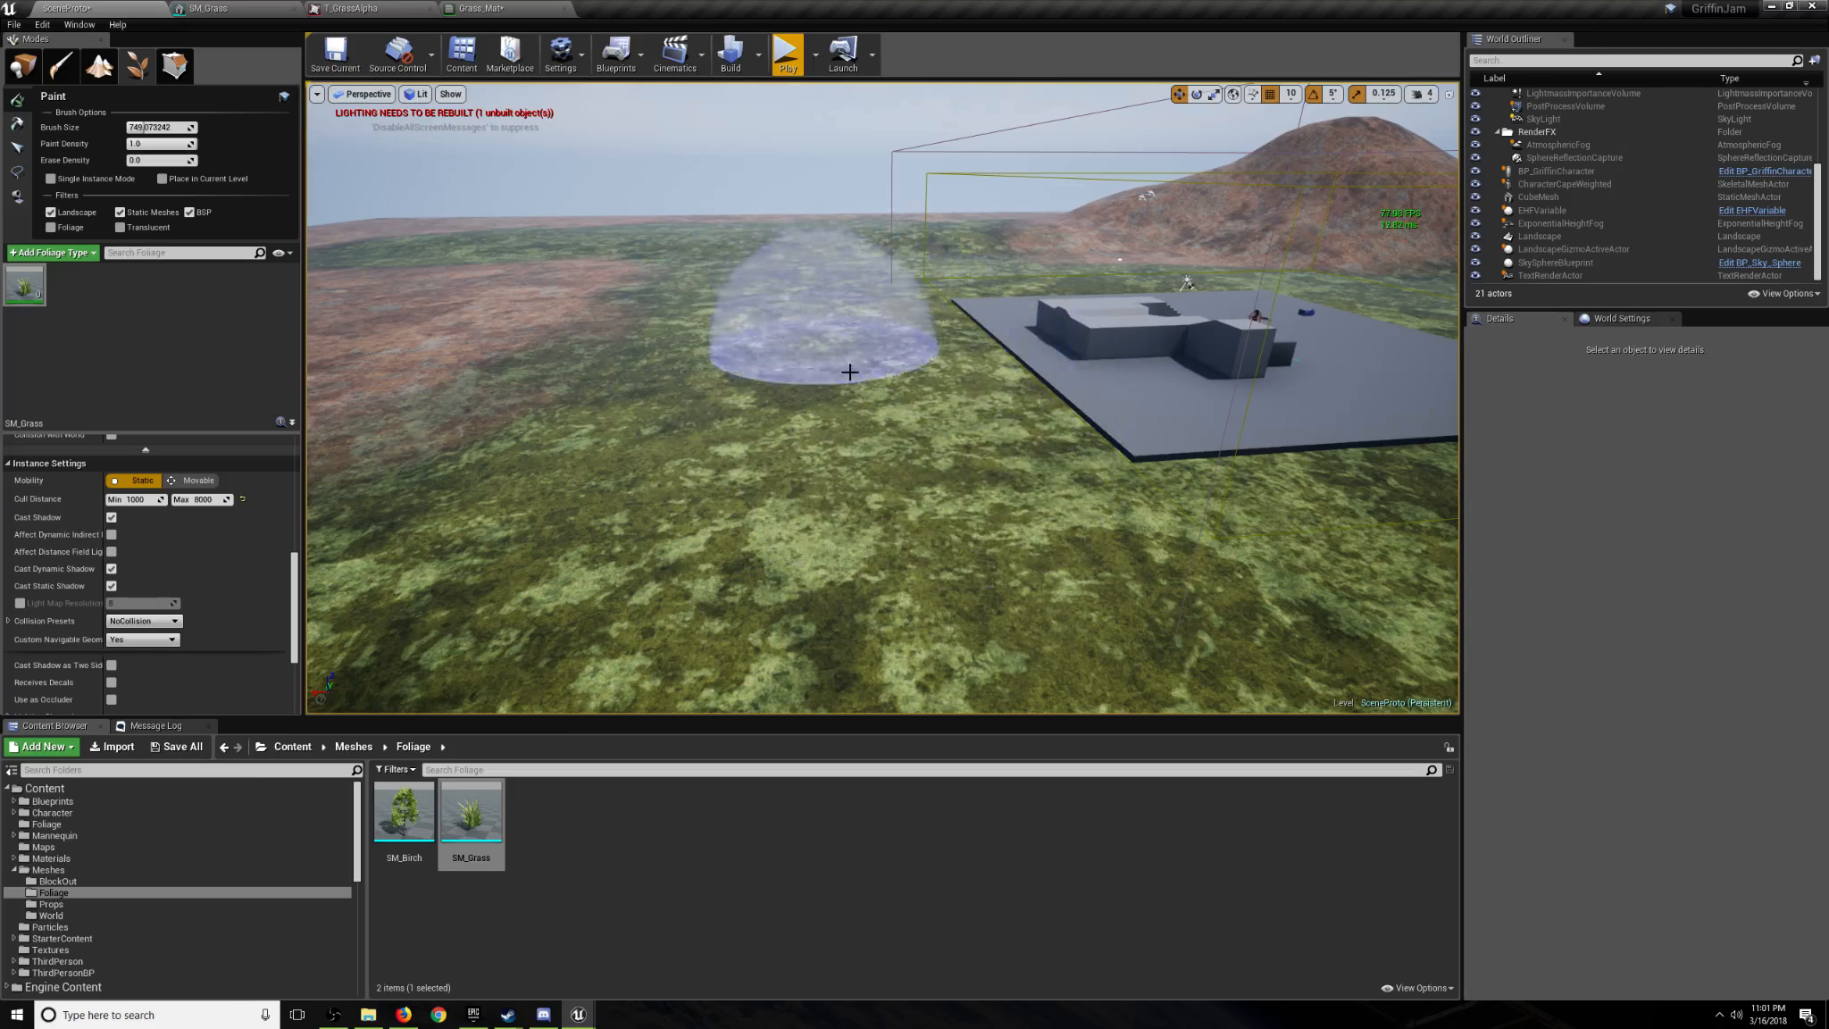
right_click_drag(878, 387, 864, 394)
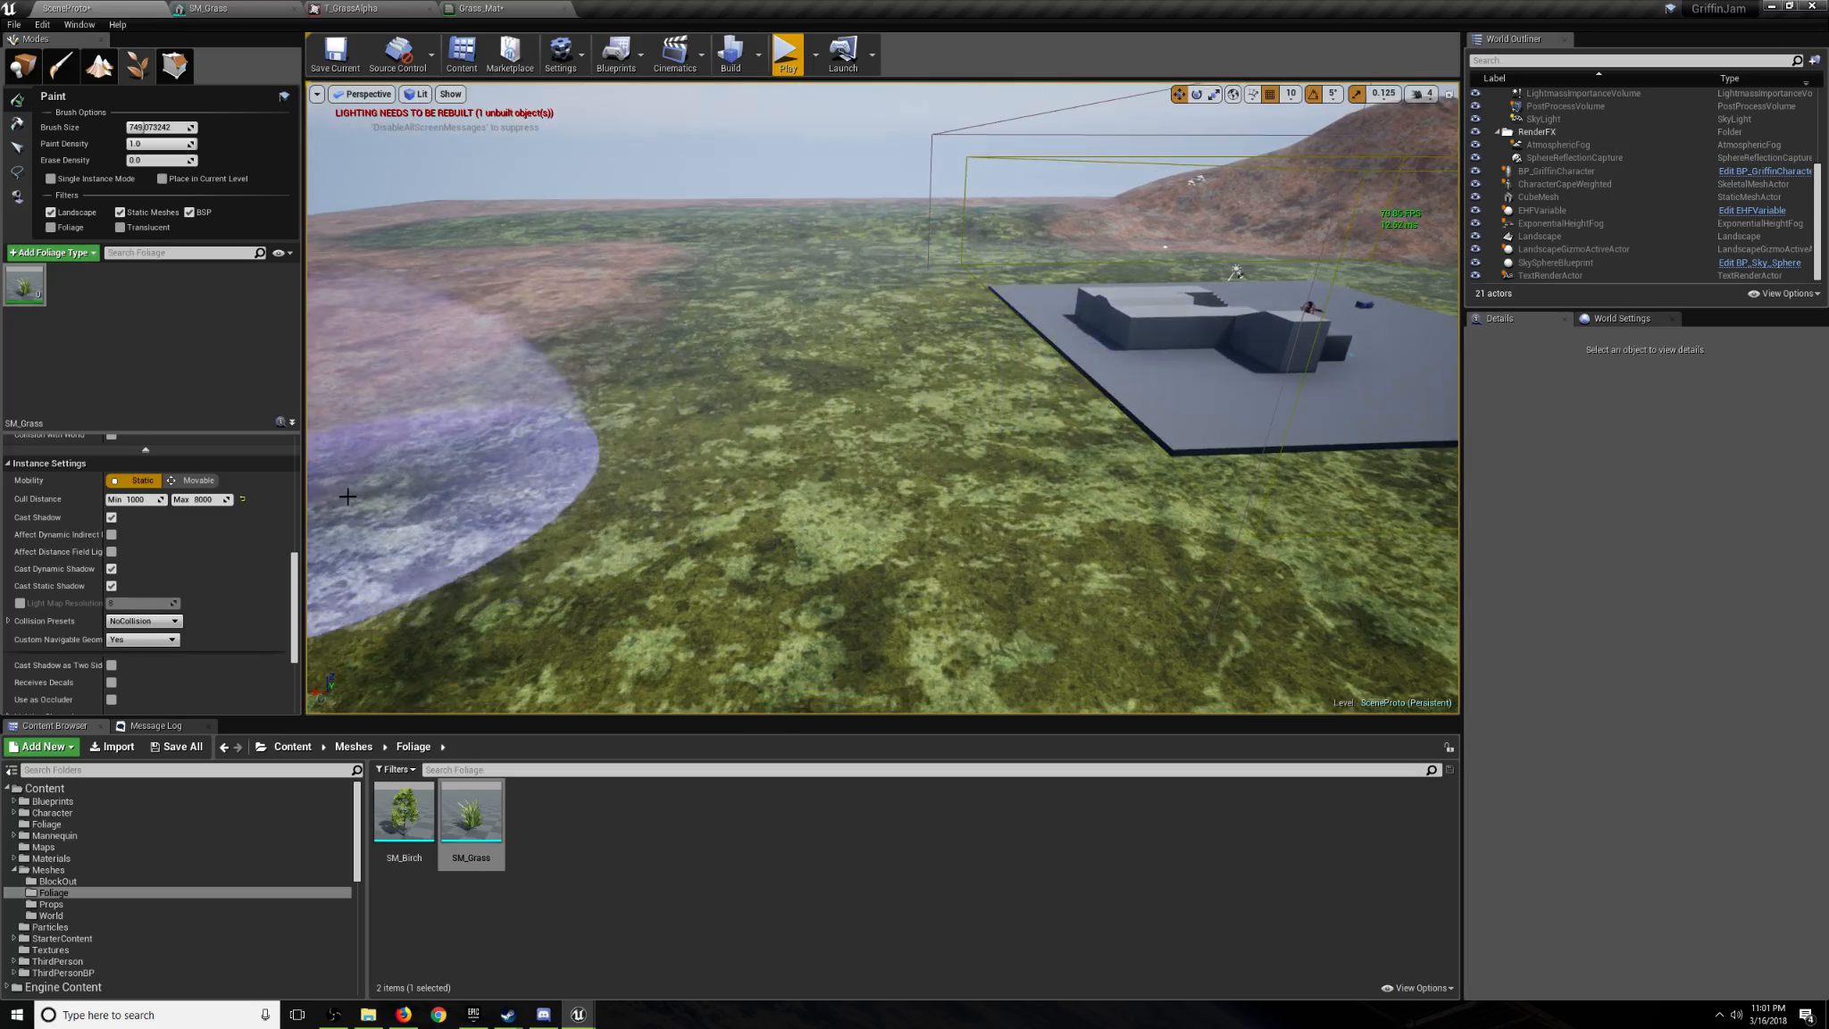
Set the SM_Grass painting density to 500 and paint a trial patch beside the grey platform.
scroll(189, 565, "up", 10)
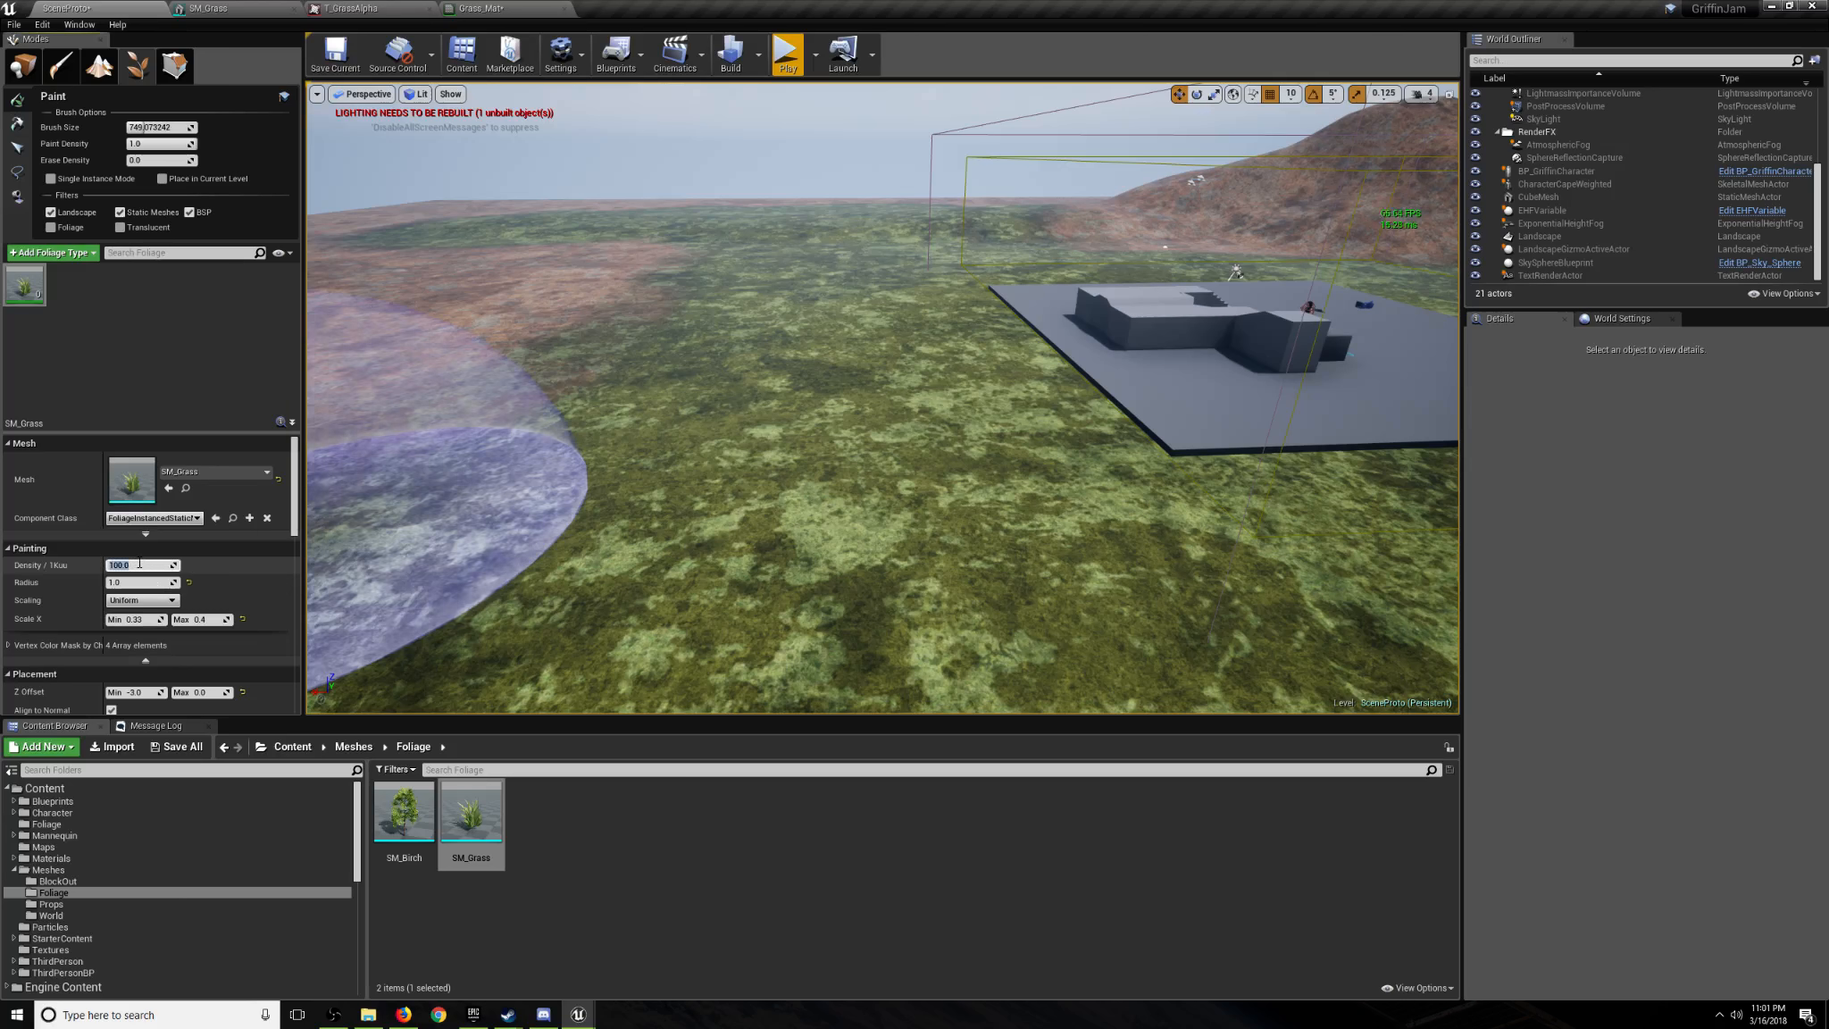
mouse_move(688, 379)
left_mouse_down()
mouse_move(868, 476)
mouse_move(838, 406)
left_mouse_up()
right_click_drag(838, 406, 842, 409)
key("w")
mouse_move(841, 410)
left_mouse_down()
mouse_move(898, 409)
mouse_move(897, 384)
left_mouse_up()
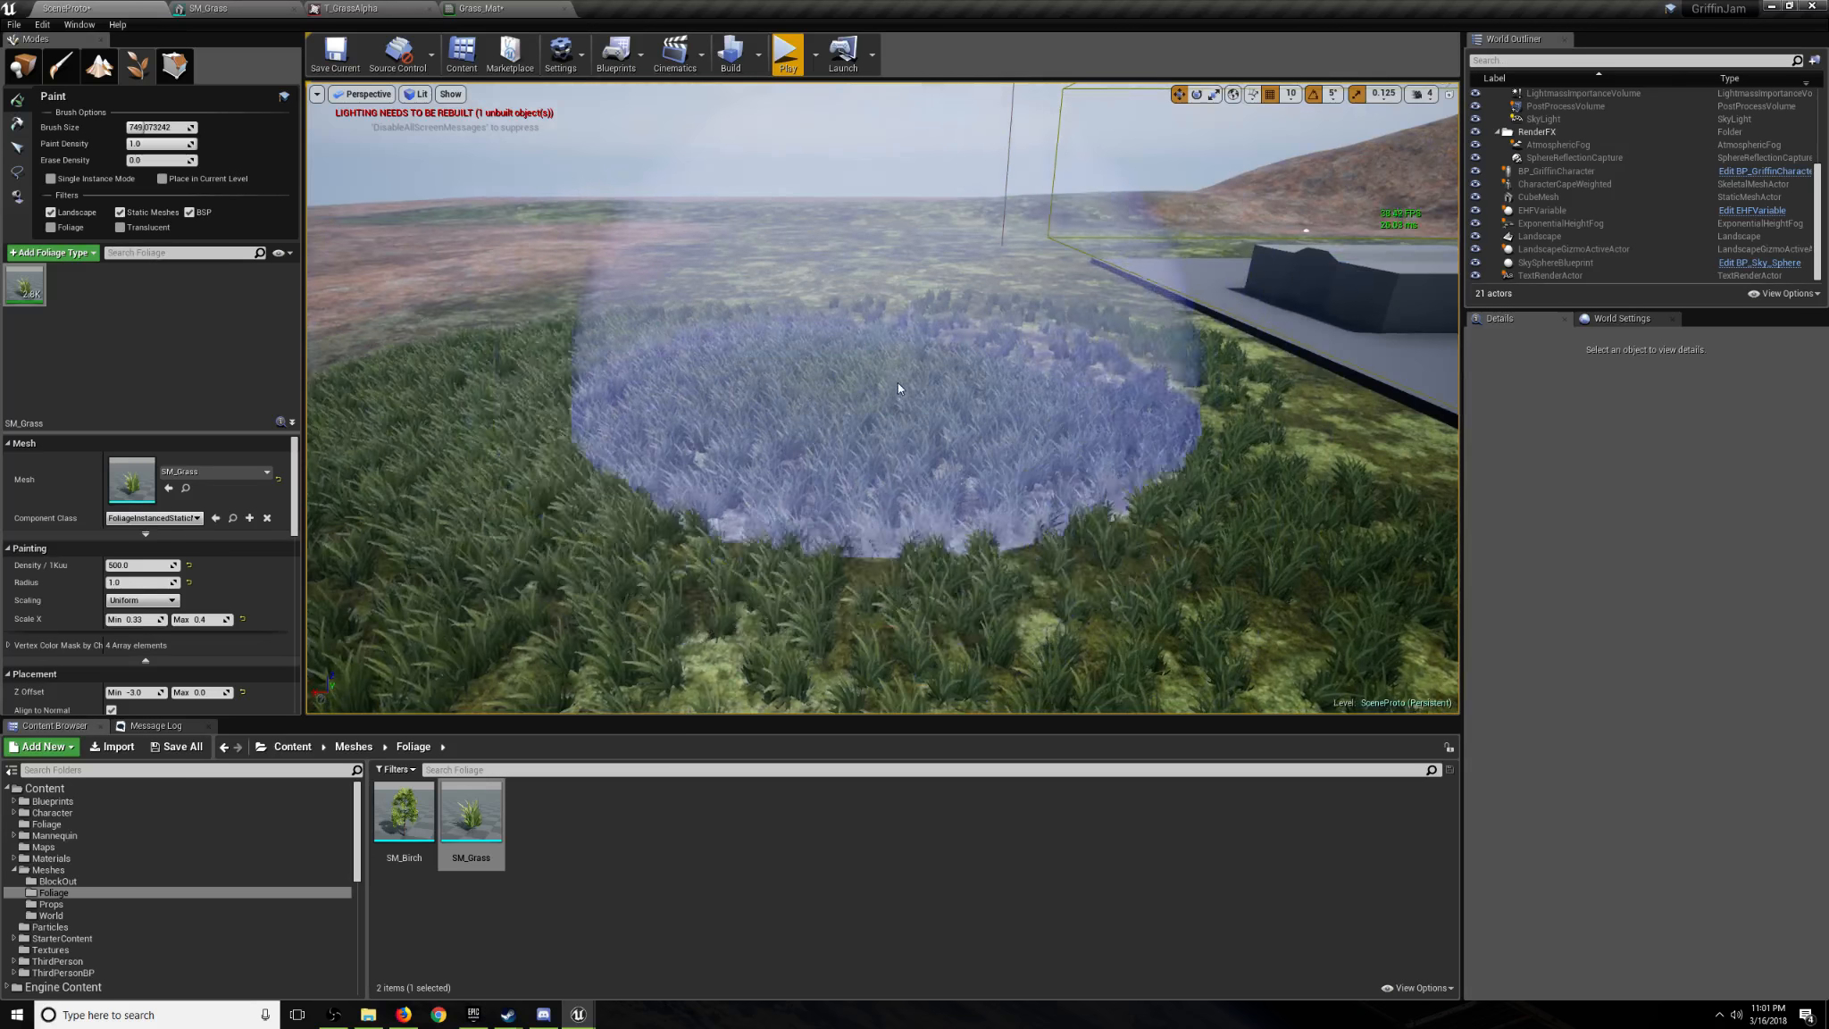
Erase the dense trial patch of SM_Grass beside the grey platform.
key("s")
right_click_drag(897, 383, 898, 398)
mouse_move(866, 461)
left_mouse_down("shift")
mouse_move(714, 388)
mouse_move(857, 388)
mouse_move(688, 389)
left_mouse_up("shift")
mouse_move(791, 391)
right_mouse_down()
mouse_move(800, 357)
mouse_move(786, 387)
mouse_move(801, 382)
right_mouse_up()
key("w")
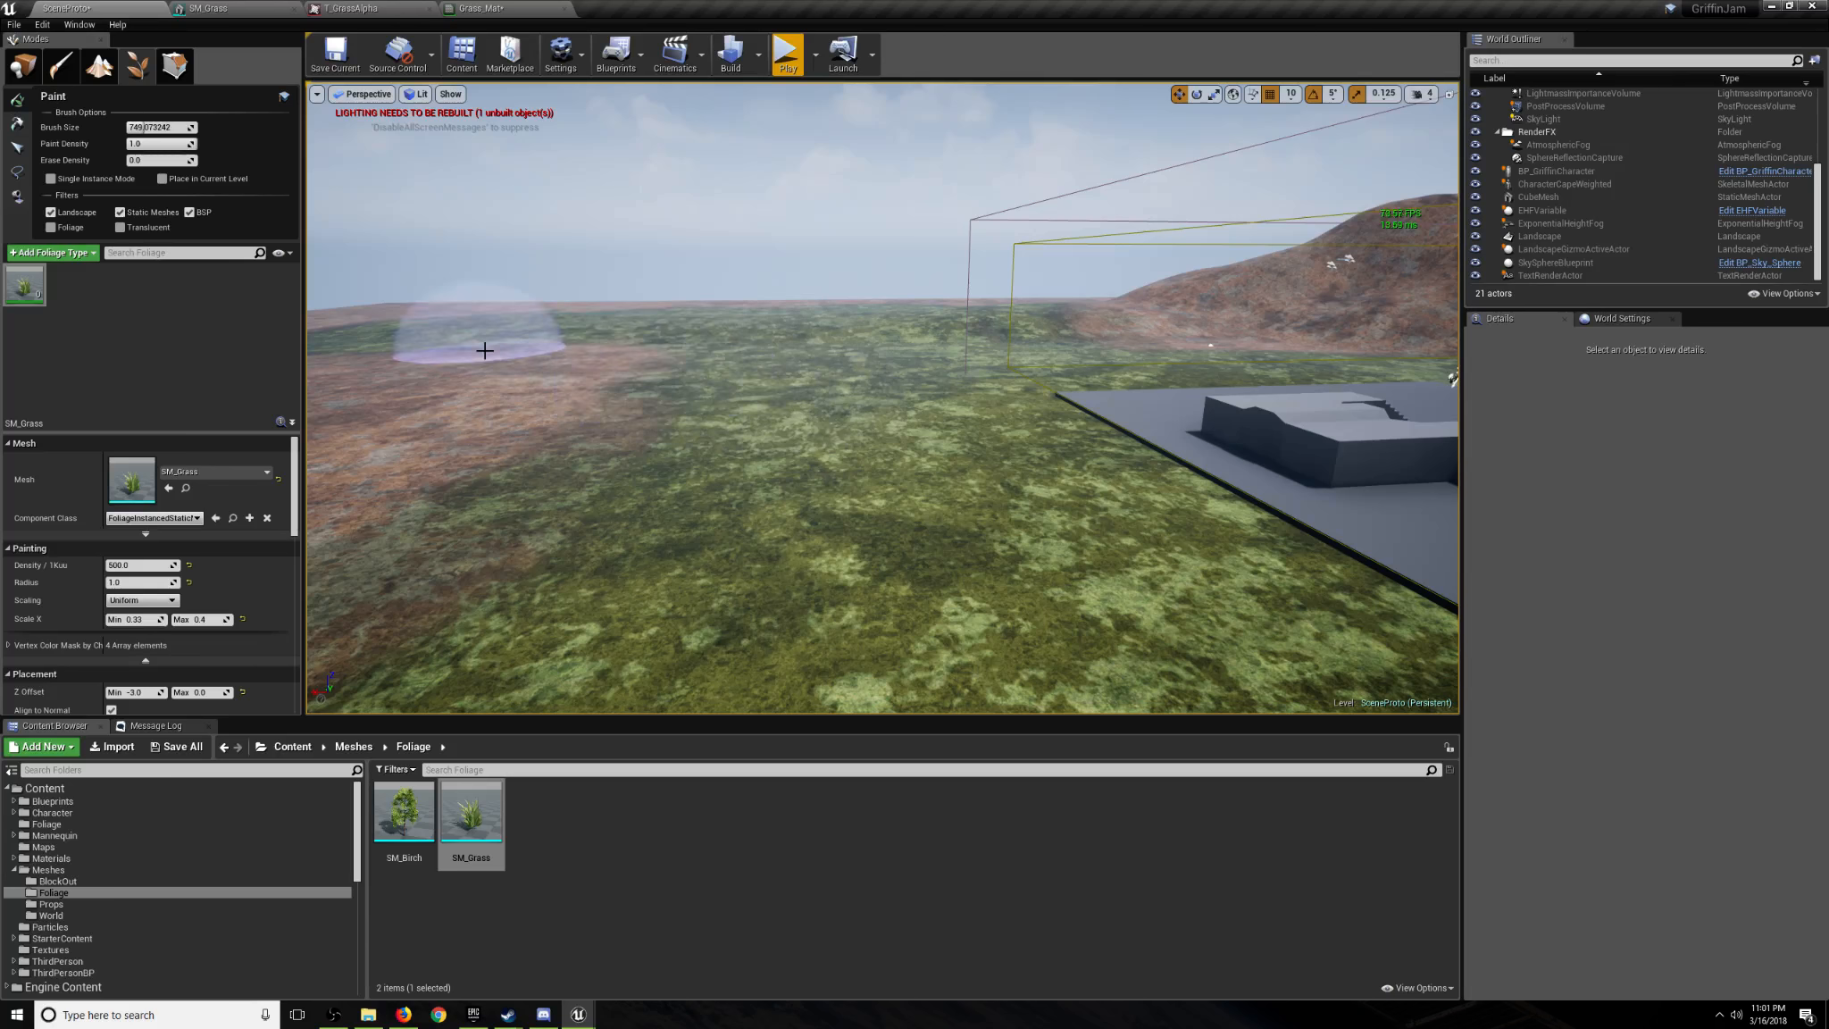
Paint another dense SM_Grass stroke along the platform's edge and erase it.
right_click_drag(568, 349, 569, 391)
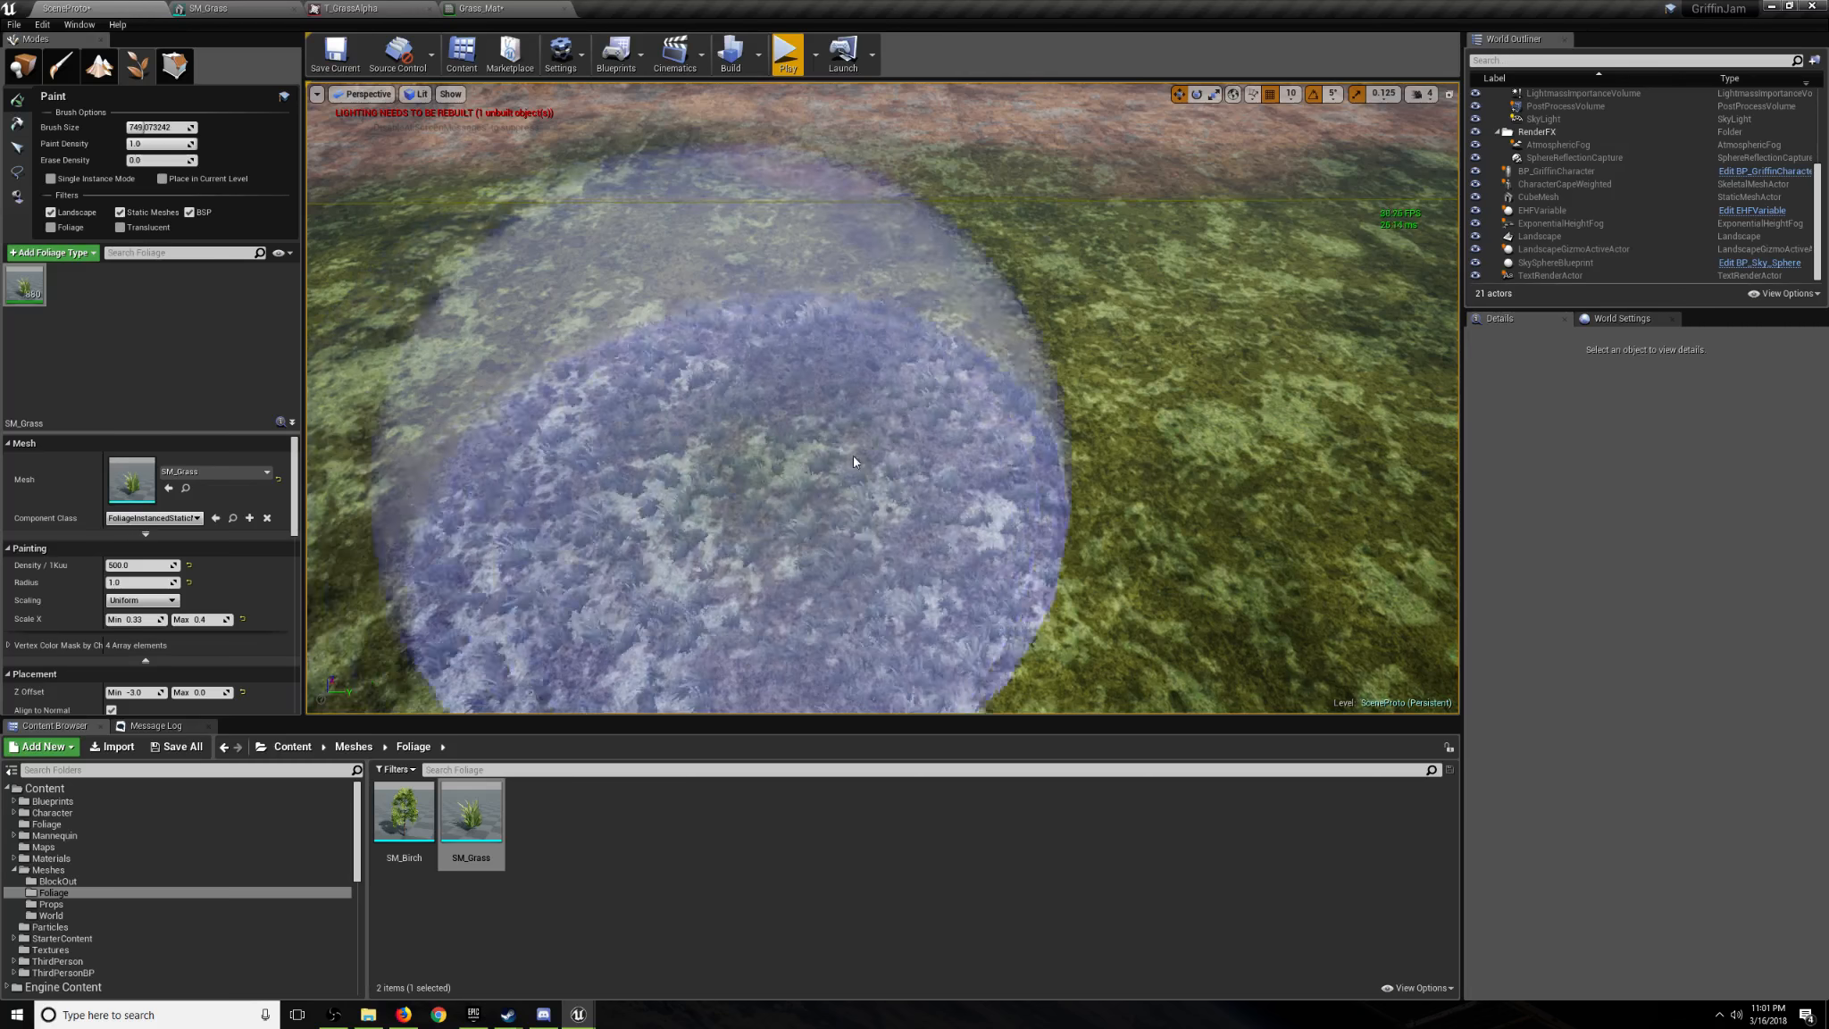
left_click_drag(738, 510, 1089, 459)
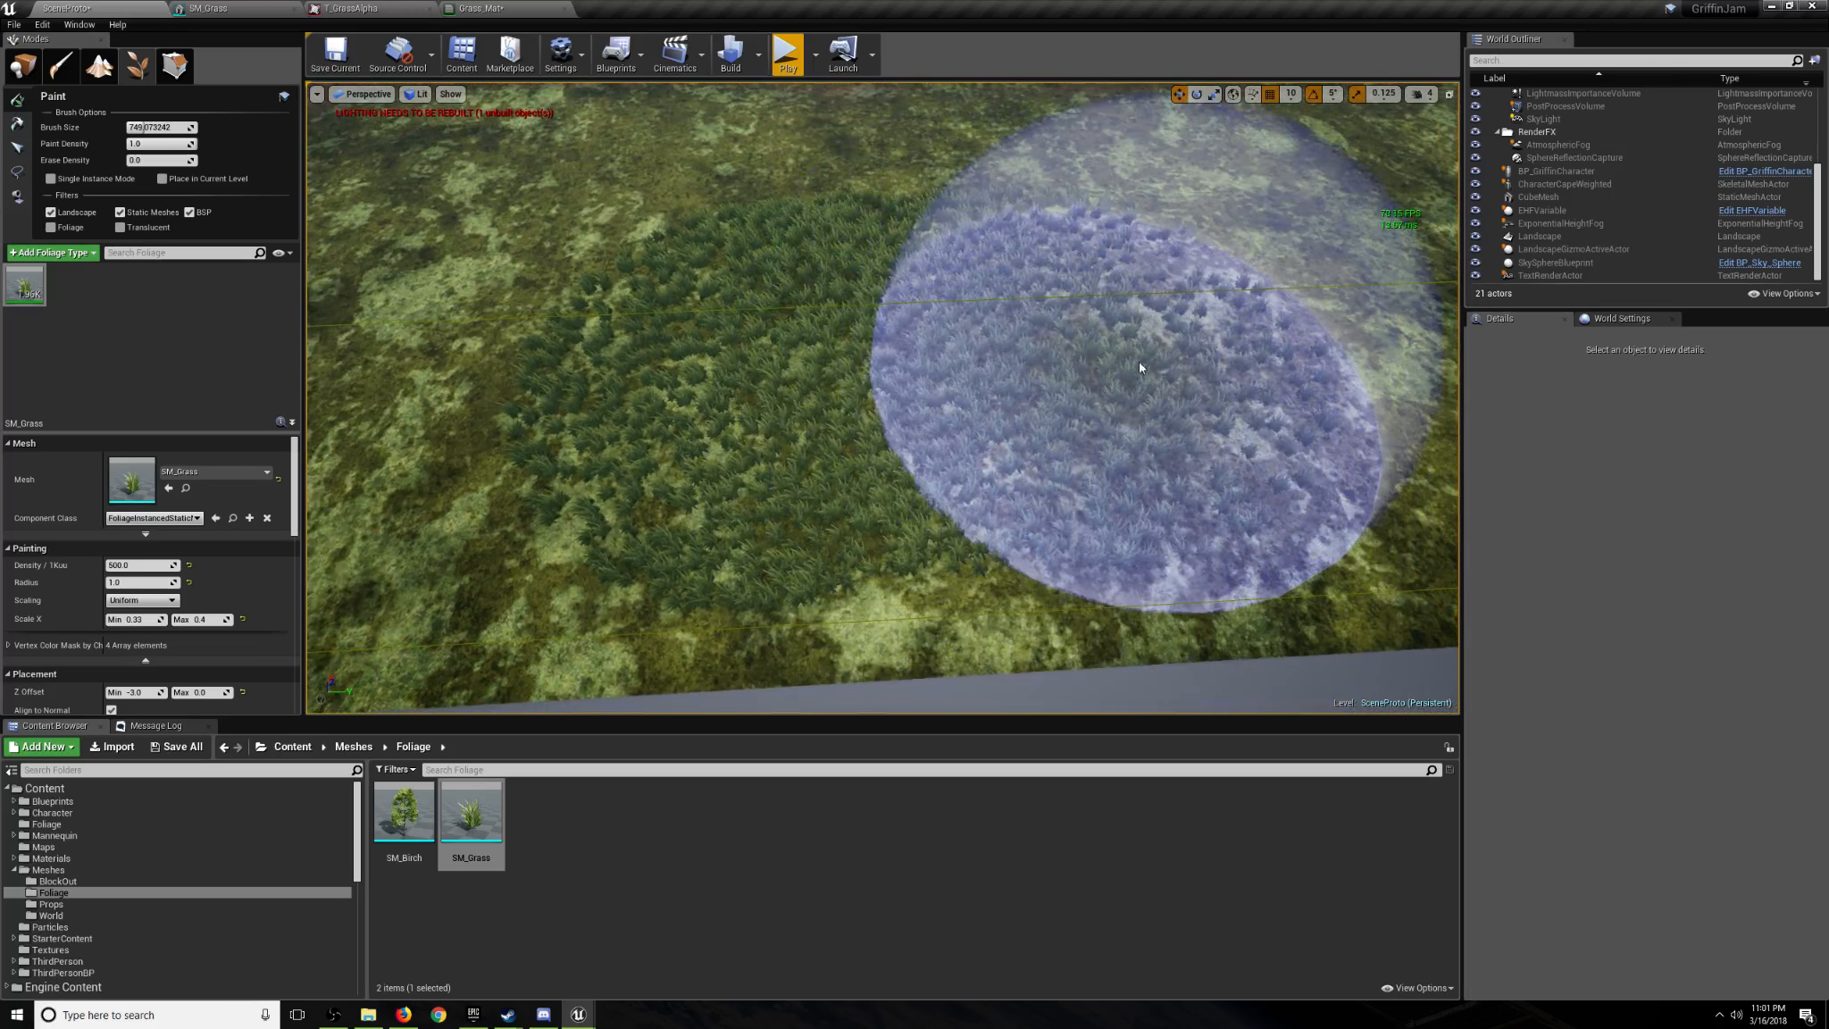
right_click_drag(1141, 362, 1174, 430)
left_click_drag(1177, 437, 978, 340, "shift")
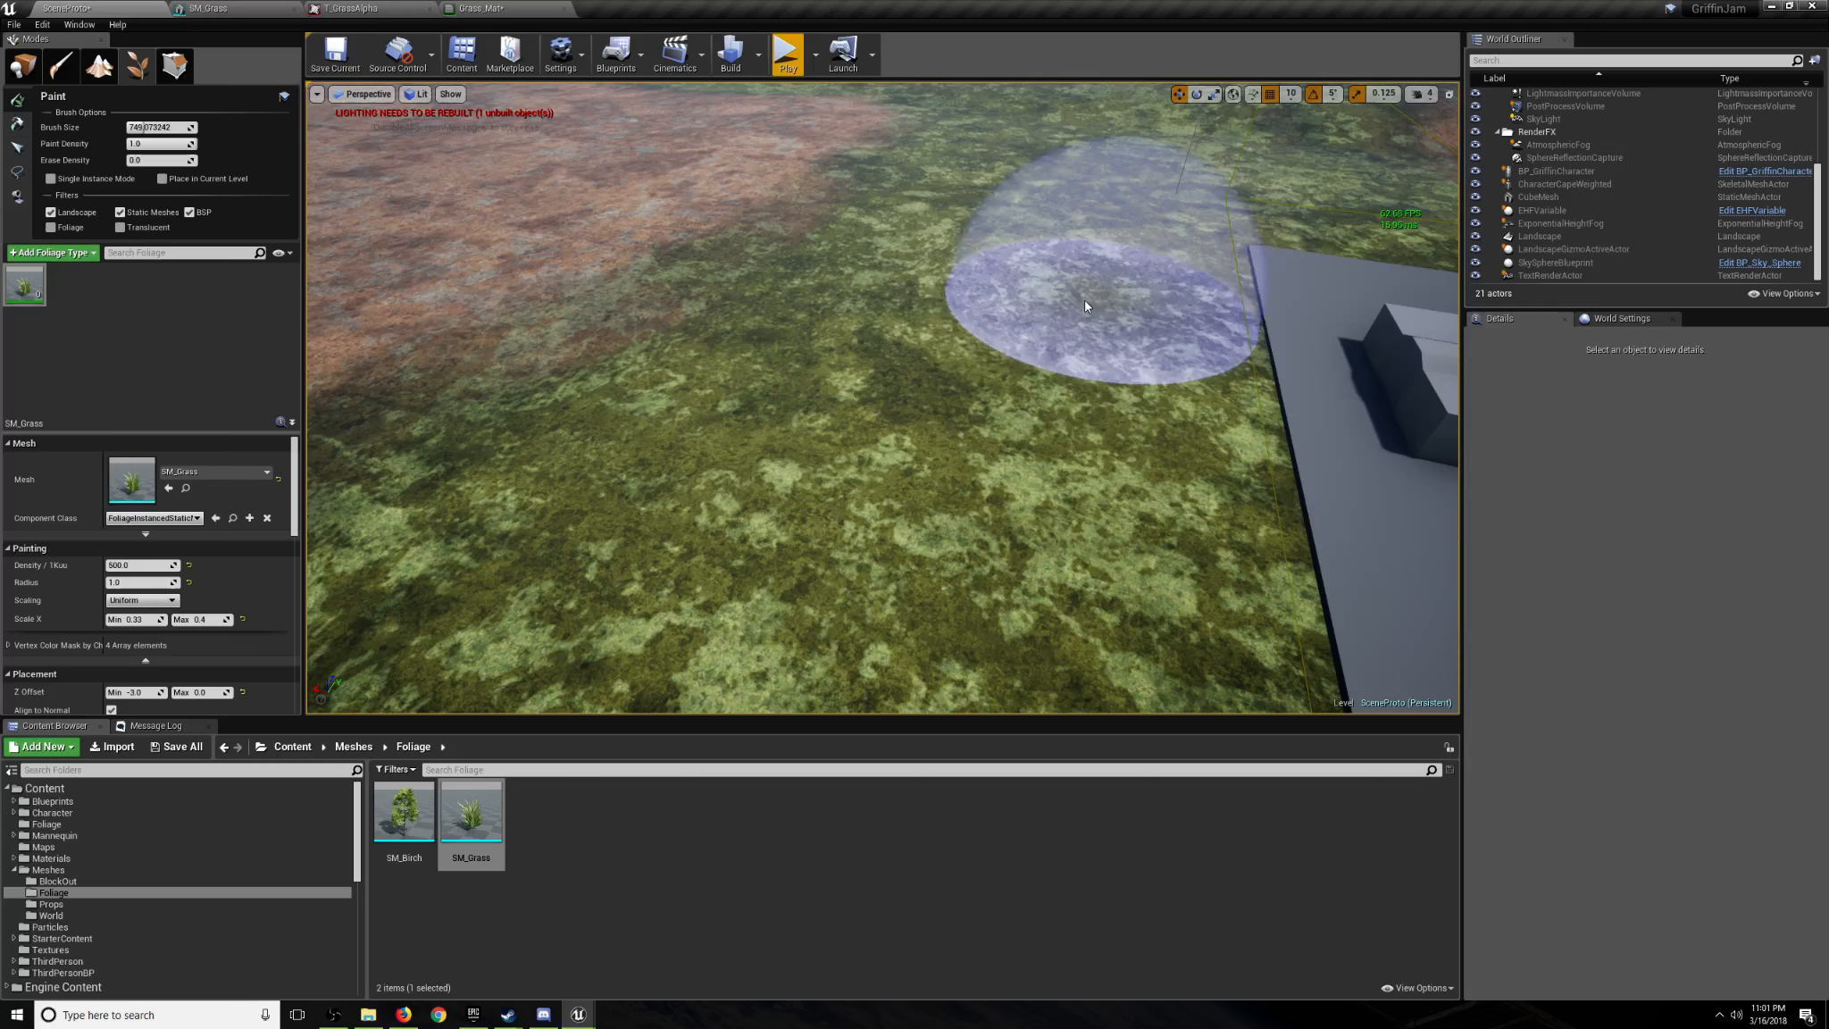
Examine the bare green ground around the grey platform and nearby hill from several viewpoints.
mouse_move(1086, 306)
right_mouse_down()
mouse_move(1117, 241)
mouse_move(1317, 270)
mouse_move(1277, 256)
mouse_move(1197, 284)
mouse_move(1228, 270)
mouse_move(1103, 229)
mouse_move(1382, 227)
mouse_move(1447, 244)
mouse_move(1242, 223)
mouse_move(1208, 241)
mouse_move(1277, 212)
mouse_move(1518, 235)
mouse_move(1264, 266)
mouse_move(1367, 268)
mouse_move(1384, 290)
mouse_move(1287, 266)
mouse_move(313, 549)
right_mouse_up()
key("s")
key("w")
key("s")
key("d")
key("w")
key("s")
key("w")
key("w")
key("w")
key("w")
key("w")
key("w")
key("w")
key("w")
key("s")
key("a")
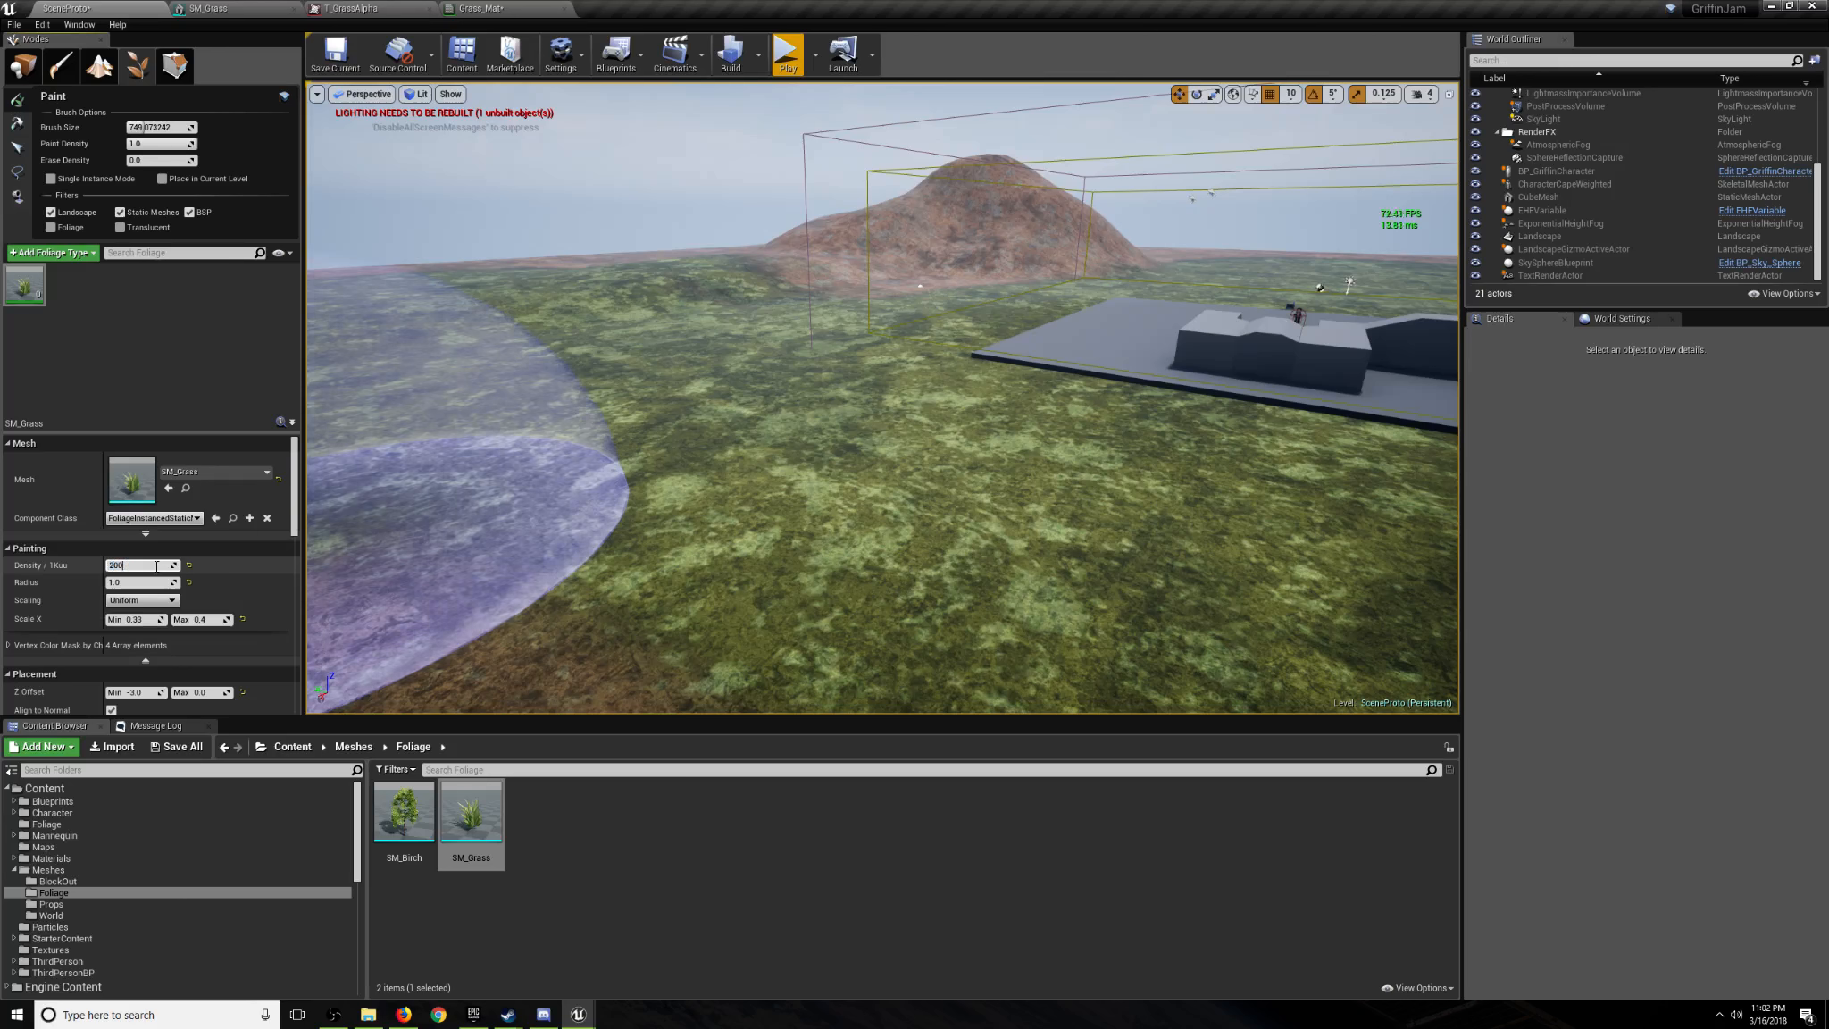
Set the SM_Grass density to 2000, paint a trial patch in front of the platform and erase it.
key("a")
right_click_drag(405, 561, 474, 565)
mouse_move(835, 536)
left_mouse_down()
mouse_move(1102, 529)
mouse_move(809, 459)
mouse_move(536, 472)
mouse_move(794, 561)
left_mouse_up()
key("w")
mouse_move(793, 561)
right_mouse_down()
mouse_move(786, 638)
mouse_move(714, 657)
mouse_move(721, 559)
mouse_move(496, 566)
mouse_move(804, 567)
mouse_move(862, 532)
mouse_move(879, 549)
mouse_move(836, 621)
right_mouse_up()
key("s")
key("a")
key("w")
key("s")
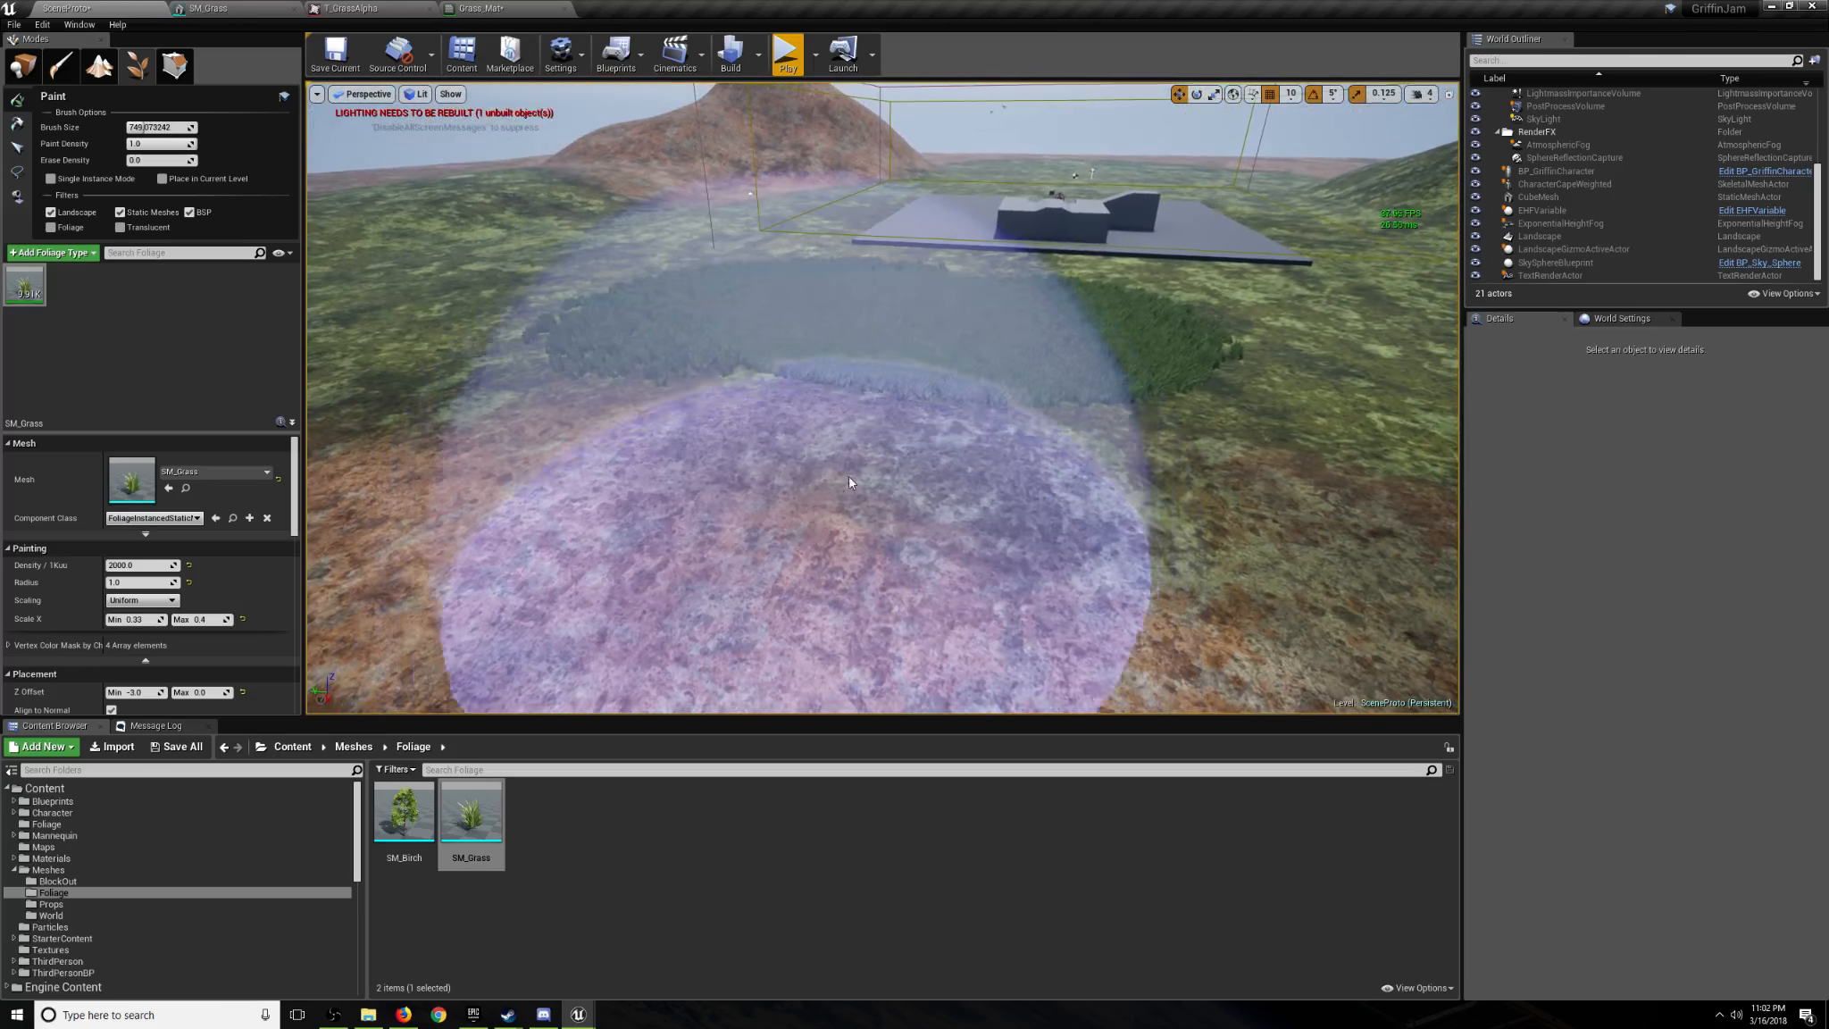
mouse_move(850, 478)
left_mouse_down("shift")
mouse_move(1077, 335)
mouse_move(727, 328)
mouse_move(574, 288)
mouse_move(733, 282)
left_mouse_up("shift")
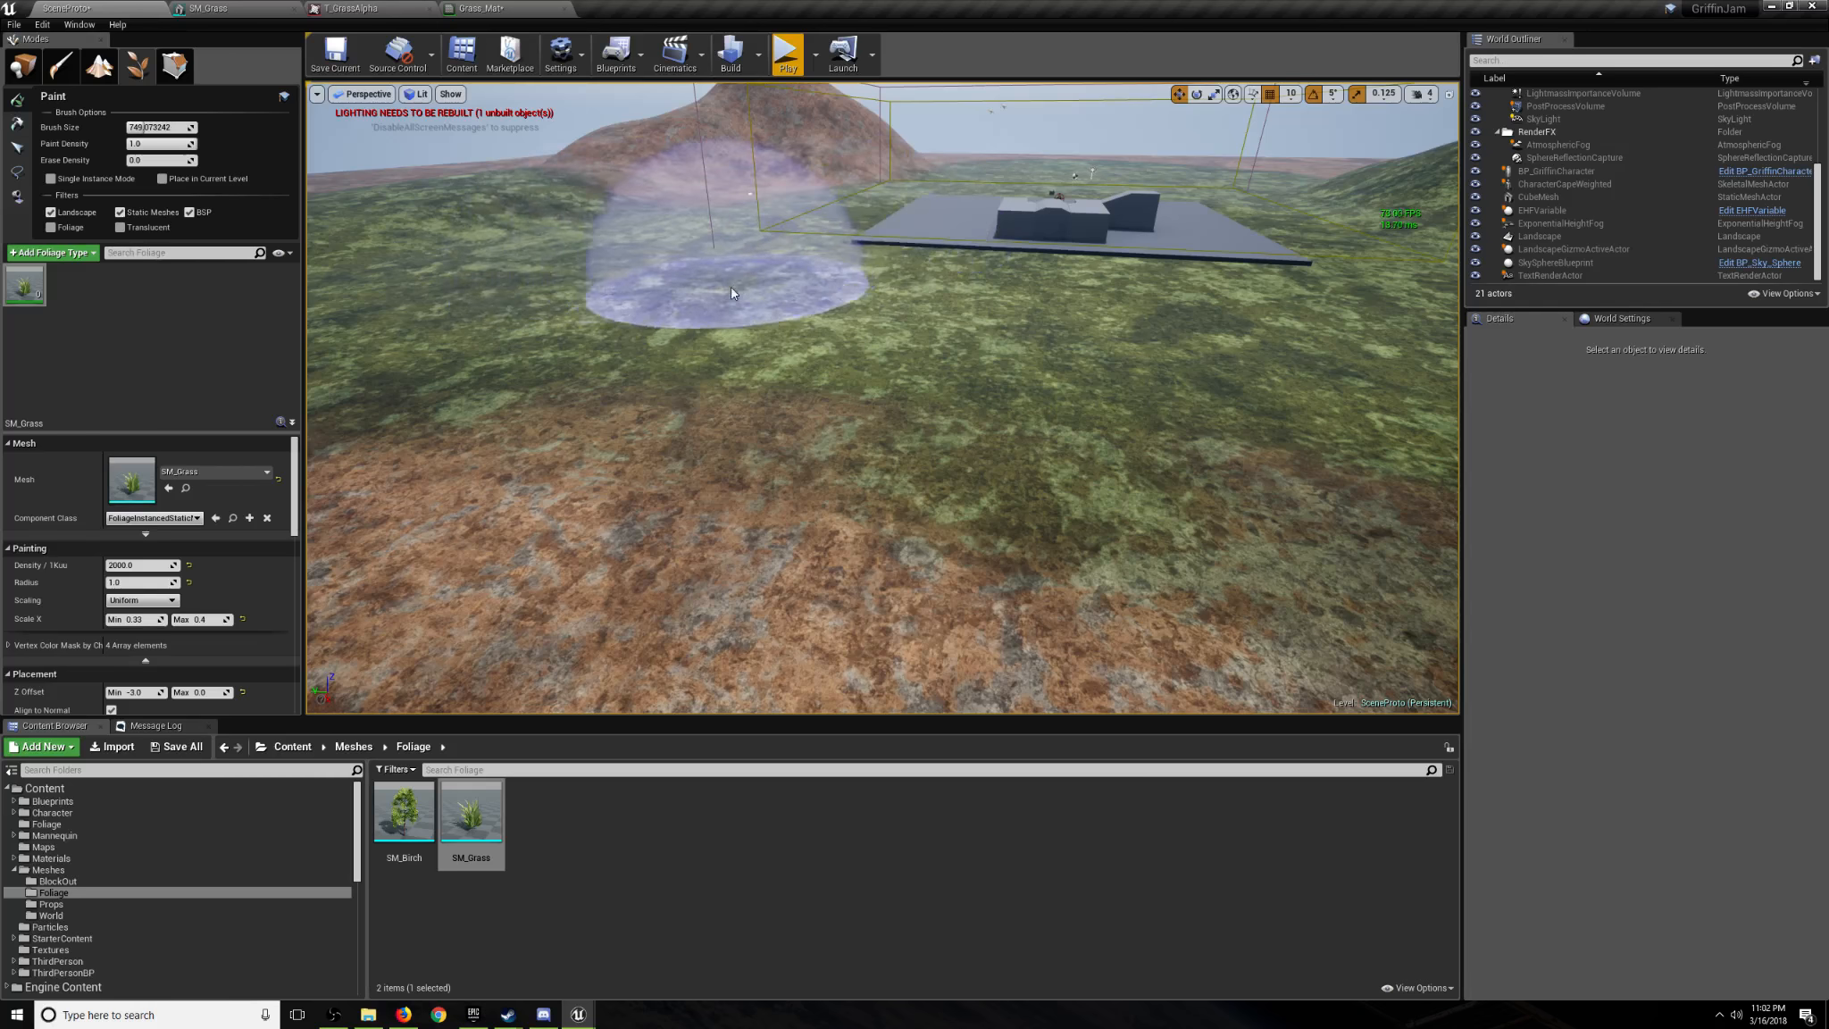
Paint another trial stroke of SM_Grass across the open ground near the platform and erase it.
mouse_move(732, 281)
right_mouse_down()
mouse_move(607, 210)
mouse_move(635, 268)
right_mouse_up()
key("s")
mouse_move(572, 500)
right_mouse_down()
mouse_move(460, 536)
mouse_move(453, 505)
right_mouse_up()
right_click_drag(755, 294, 756, 268)
mouse_move(755, 294)
left_mouse_down()
mouse_move(882, 367)
mouse_move(929, 491)
mouse_move(925, 565)
mouse_move(857, 554)
left_mouse_up()
key("s")
right_click_drag(858, 554, 865, 547)
key("w")
key("s")
key("w")
key("s")
right_click_drag(994, 538, 993, 538)
key("w")
mouse_move(993, 537)
left_mouse_down("shift")
mouse_move(755, 378)
mouse_move(791, 305)
left_mouse_up("shift")
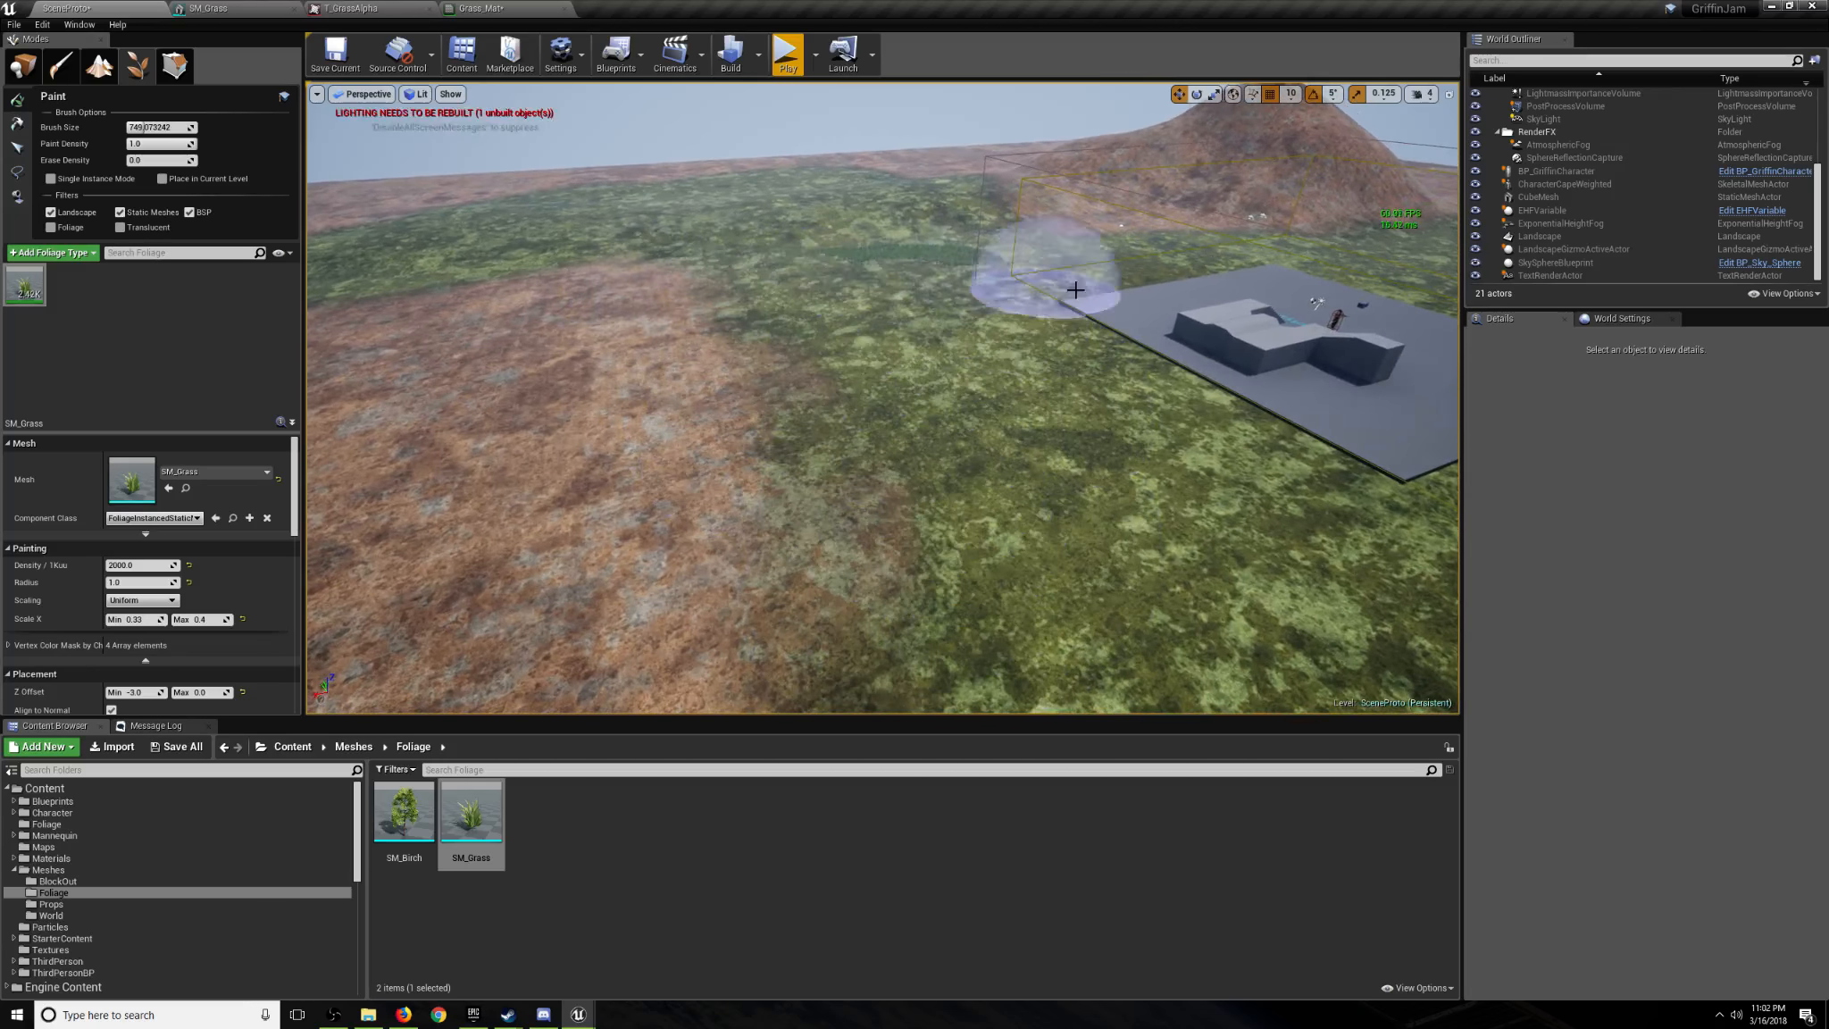
Save the SM_Grass foliage type as an asset named F_Grass1 in the Content/Foliage folder.
left_click(41, 285)
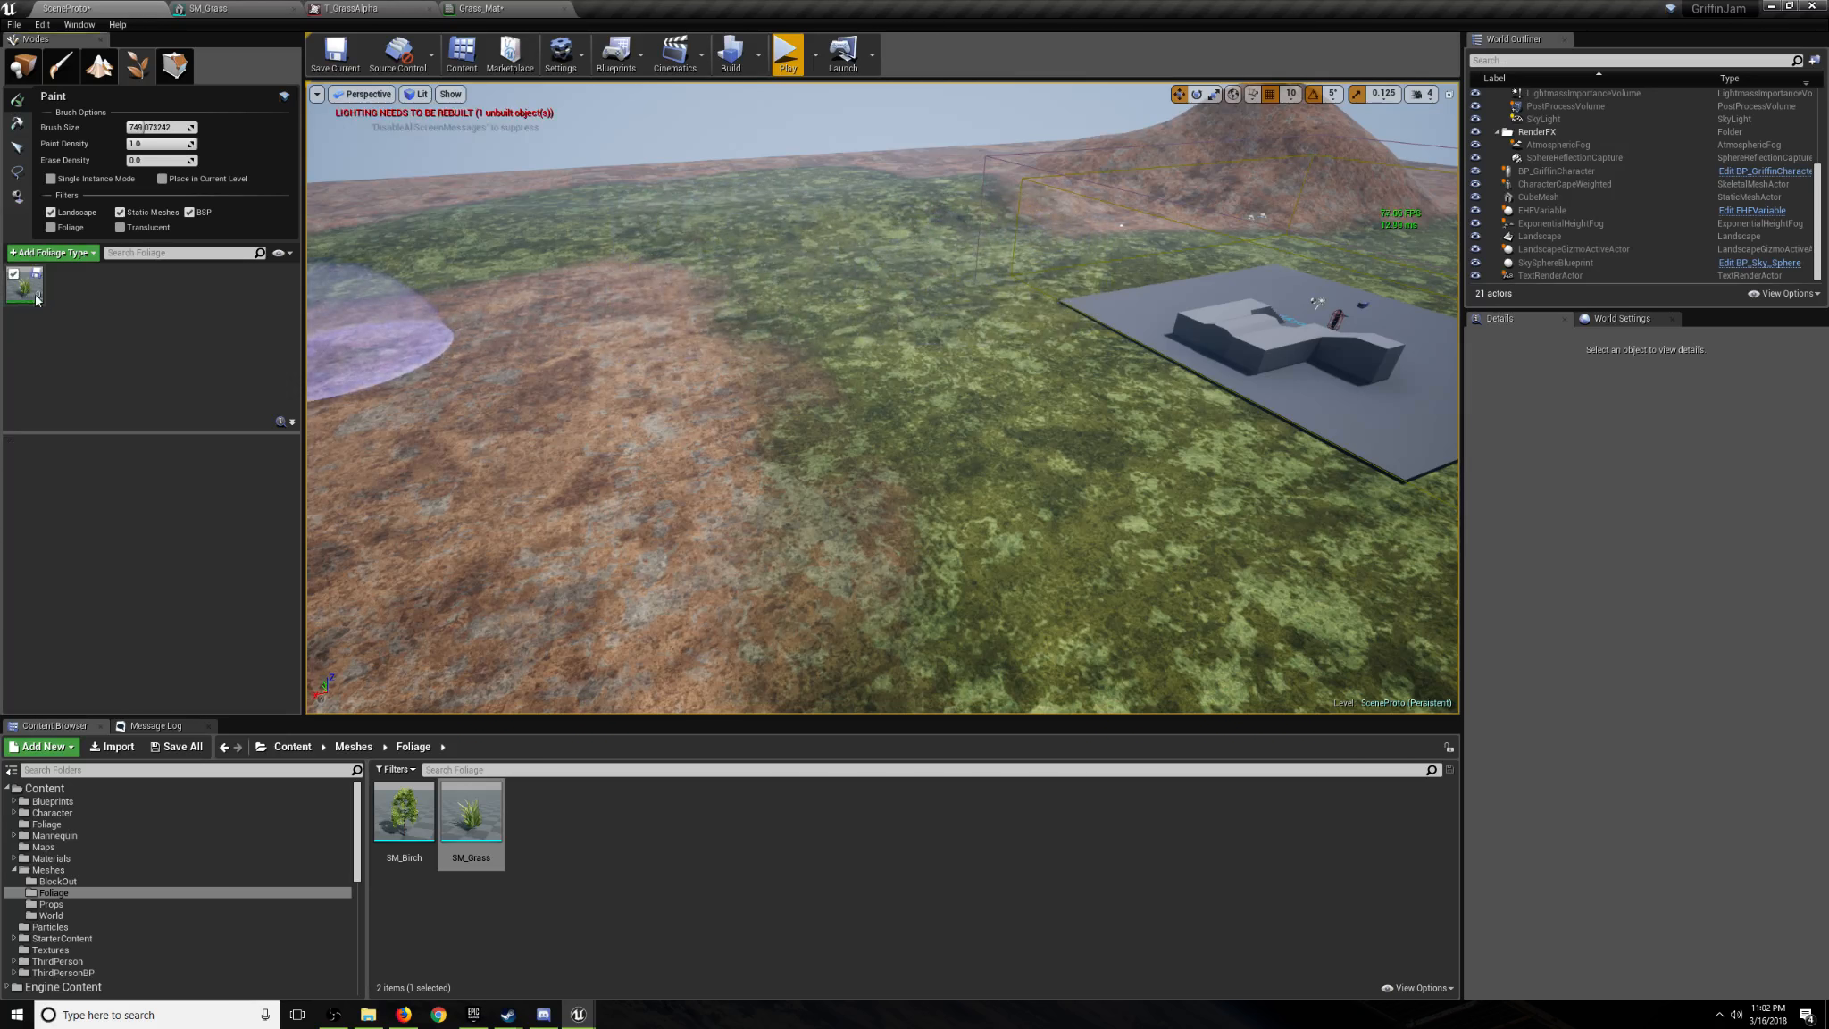
left_click(37, 275)
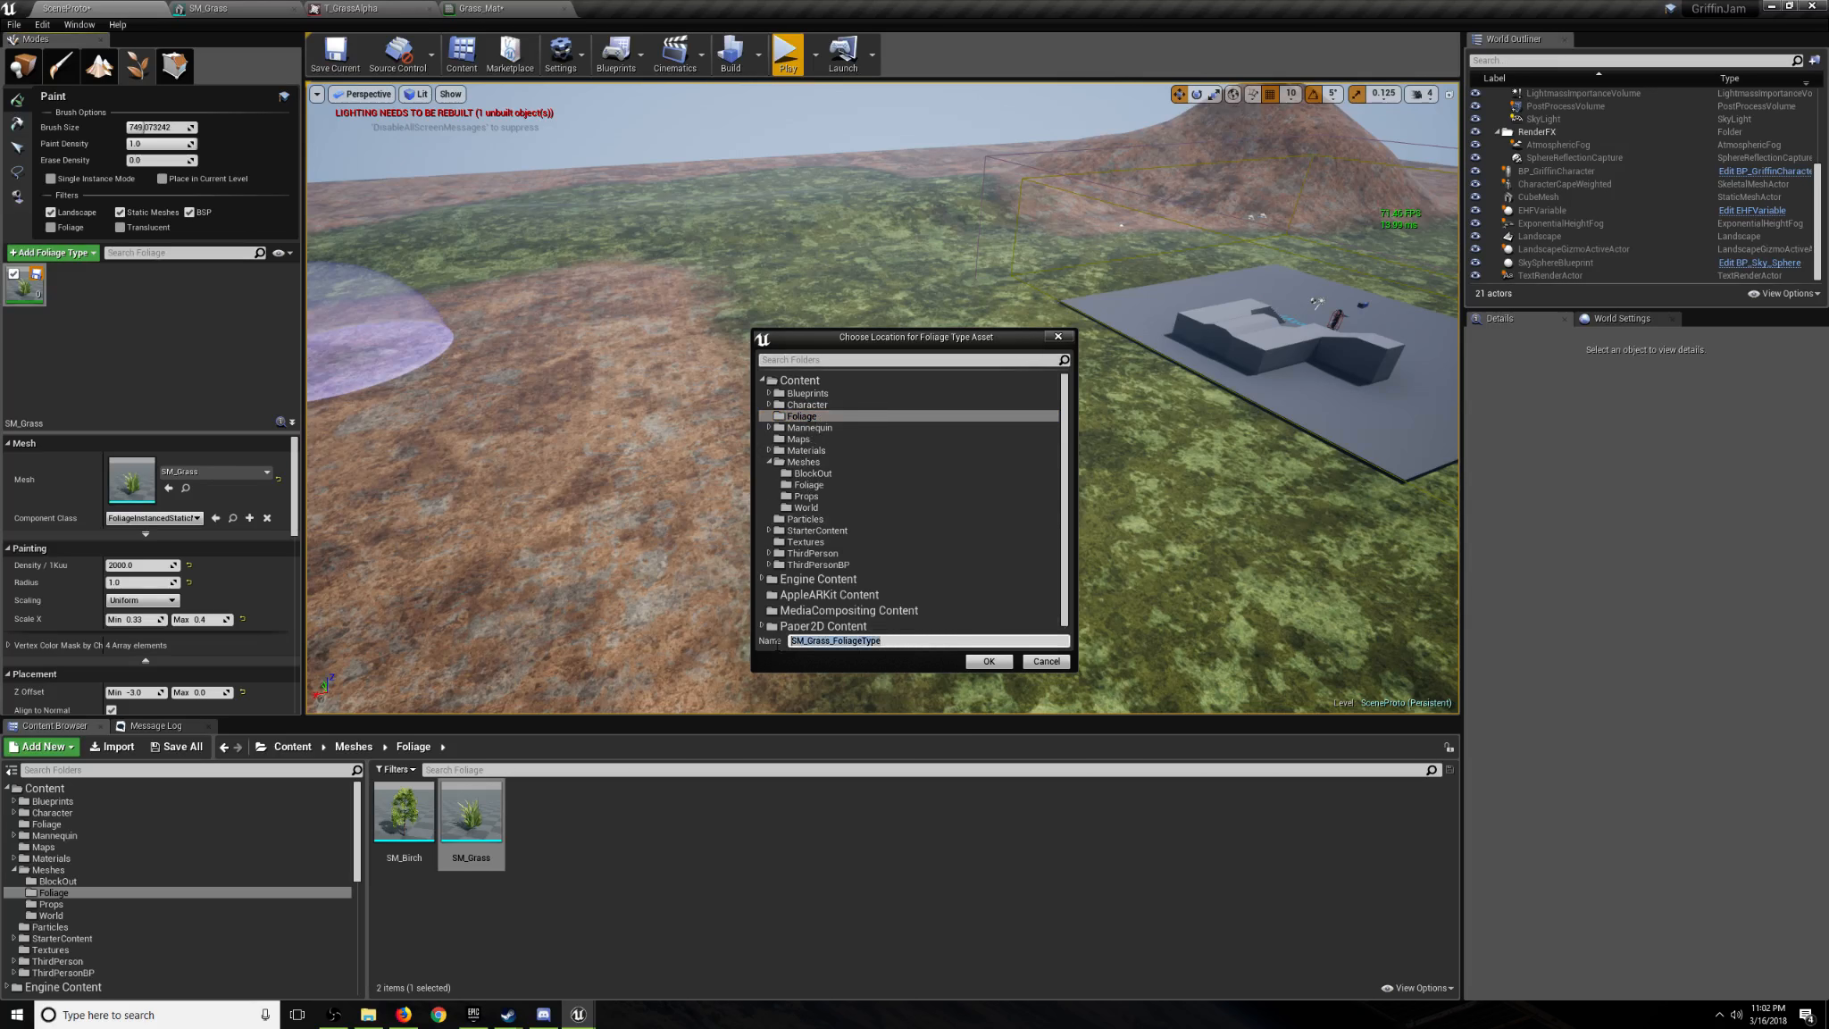
type("F_Grass1")
left_click(988, 661)
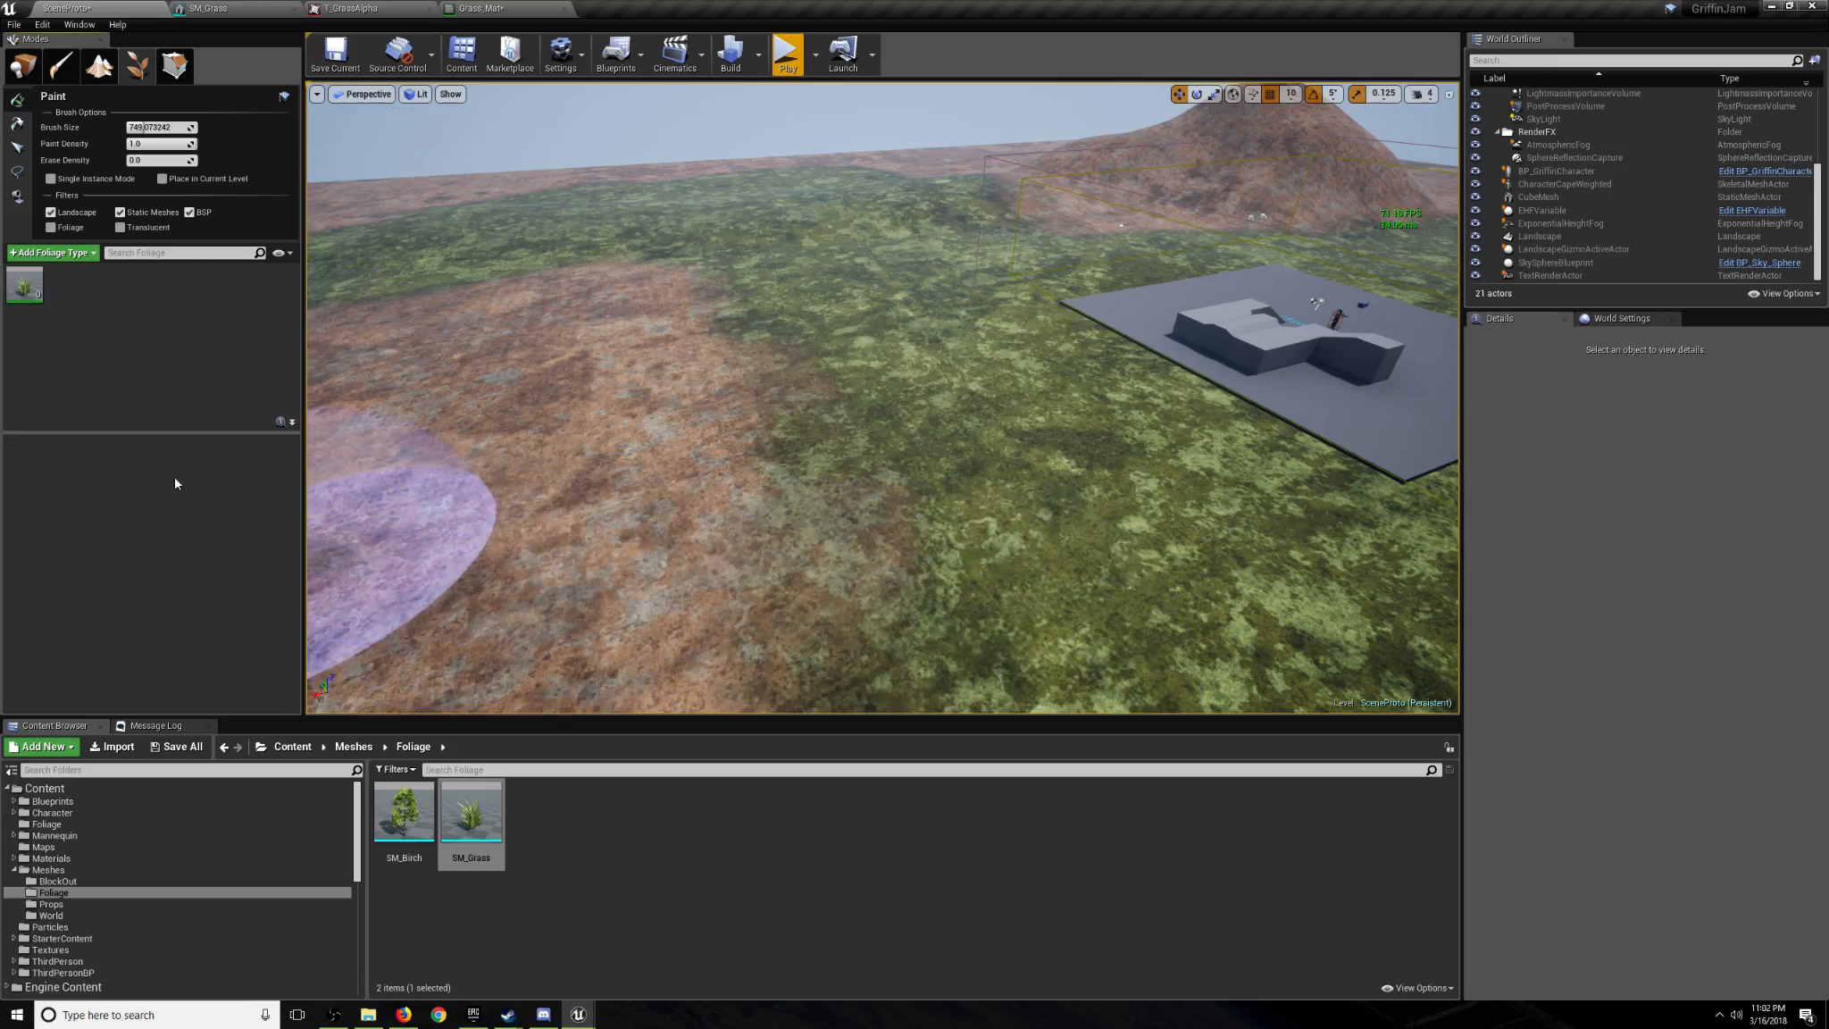
Set the painting density of F_Grass1 to 250 and save the level.
scroll(206, 602, "down", 8)
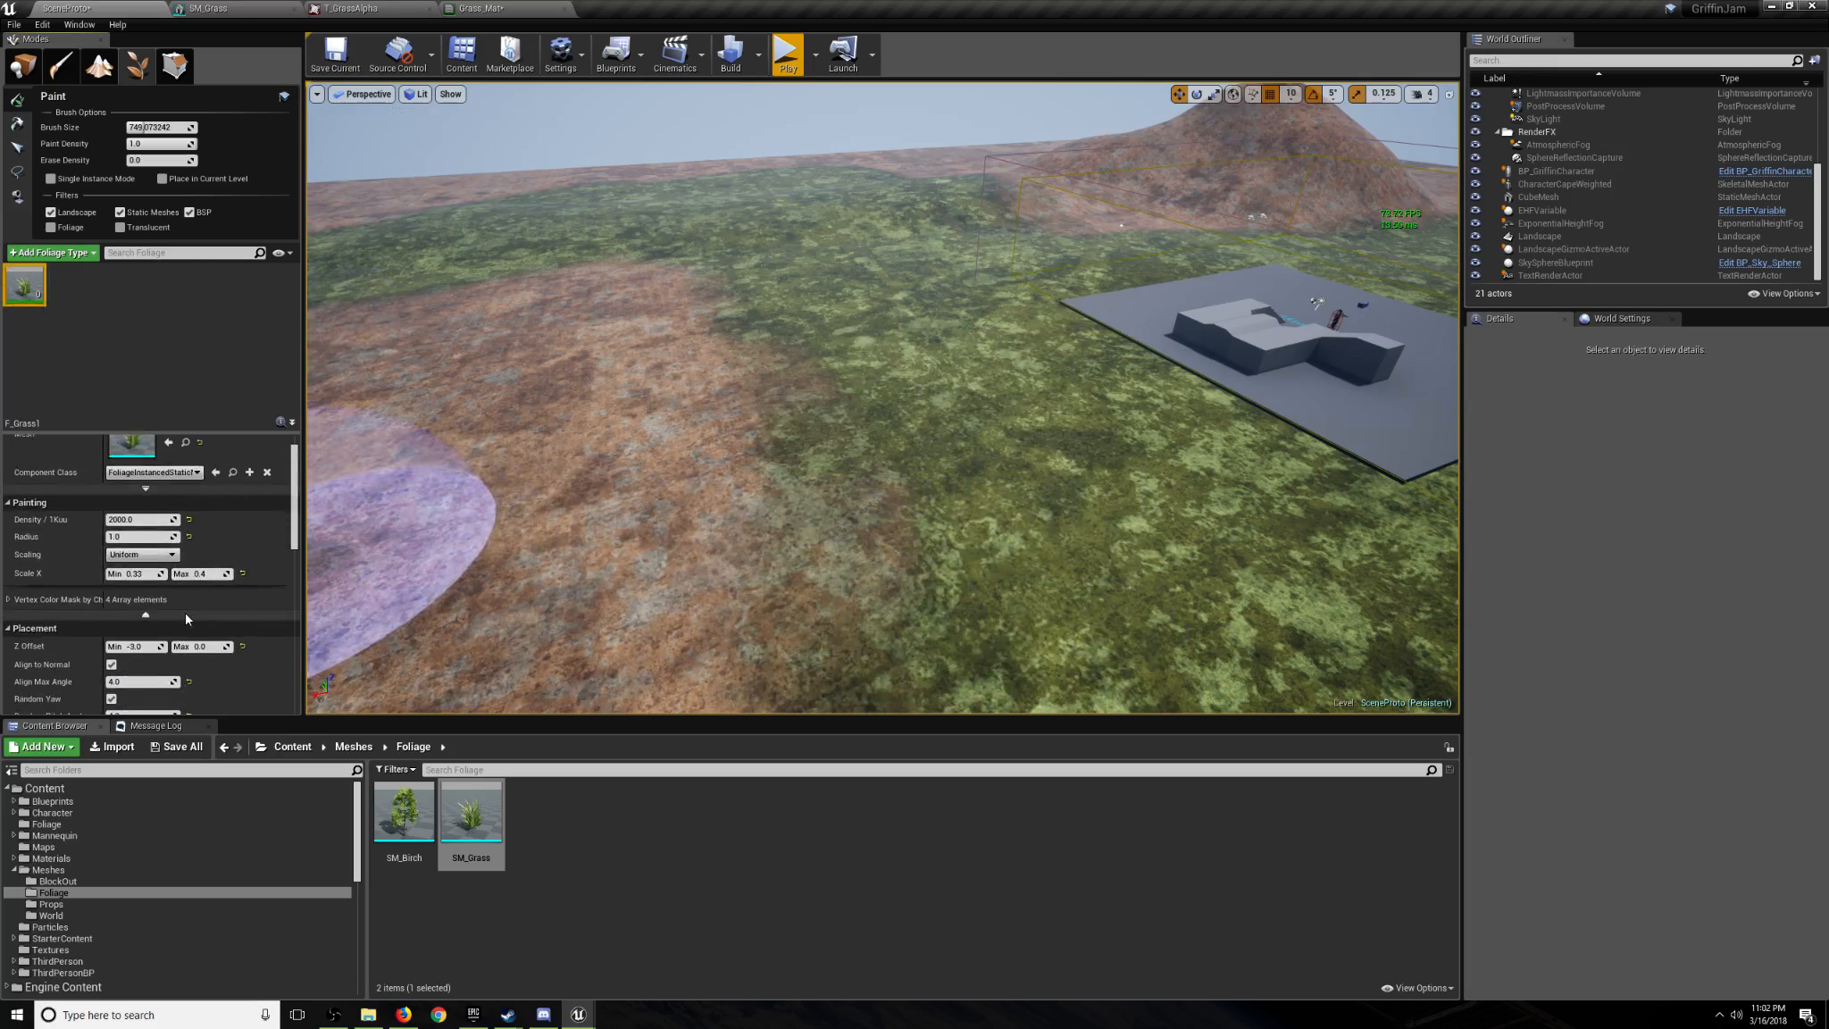
scroll(169, 613, "up", 8)
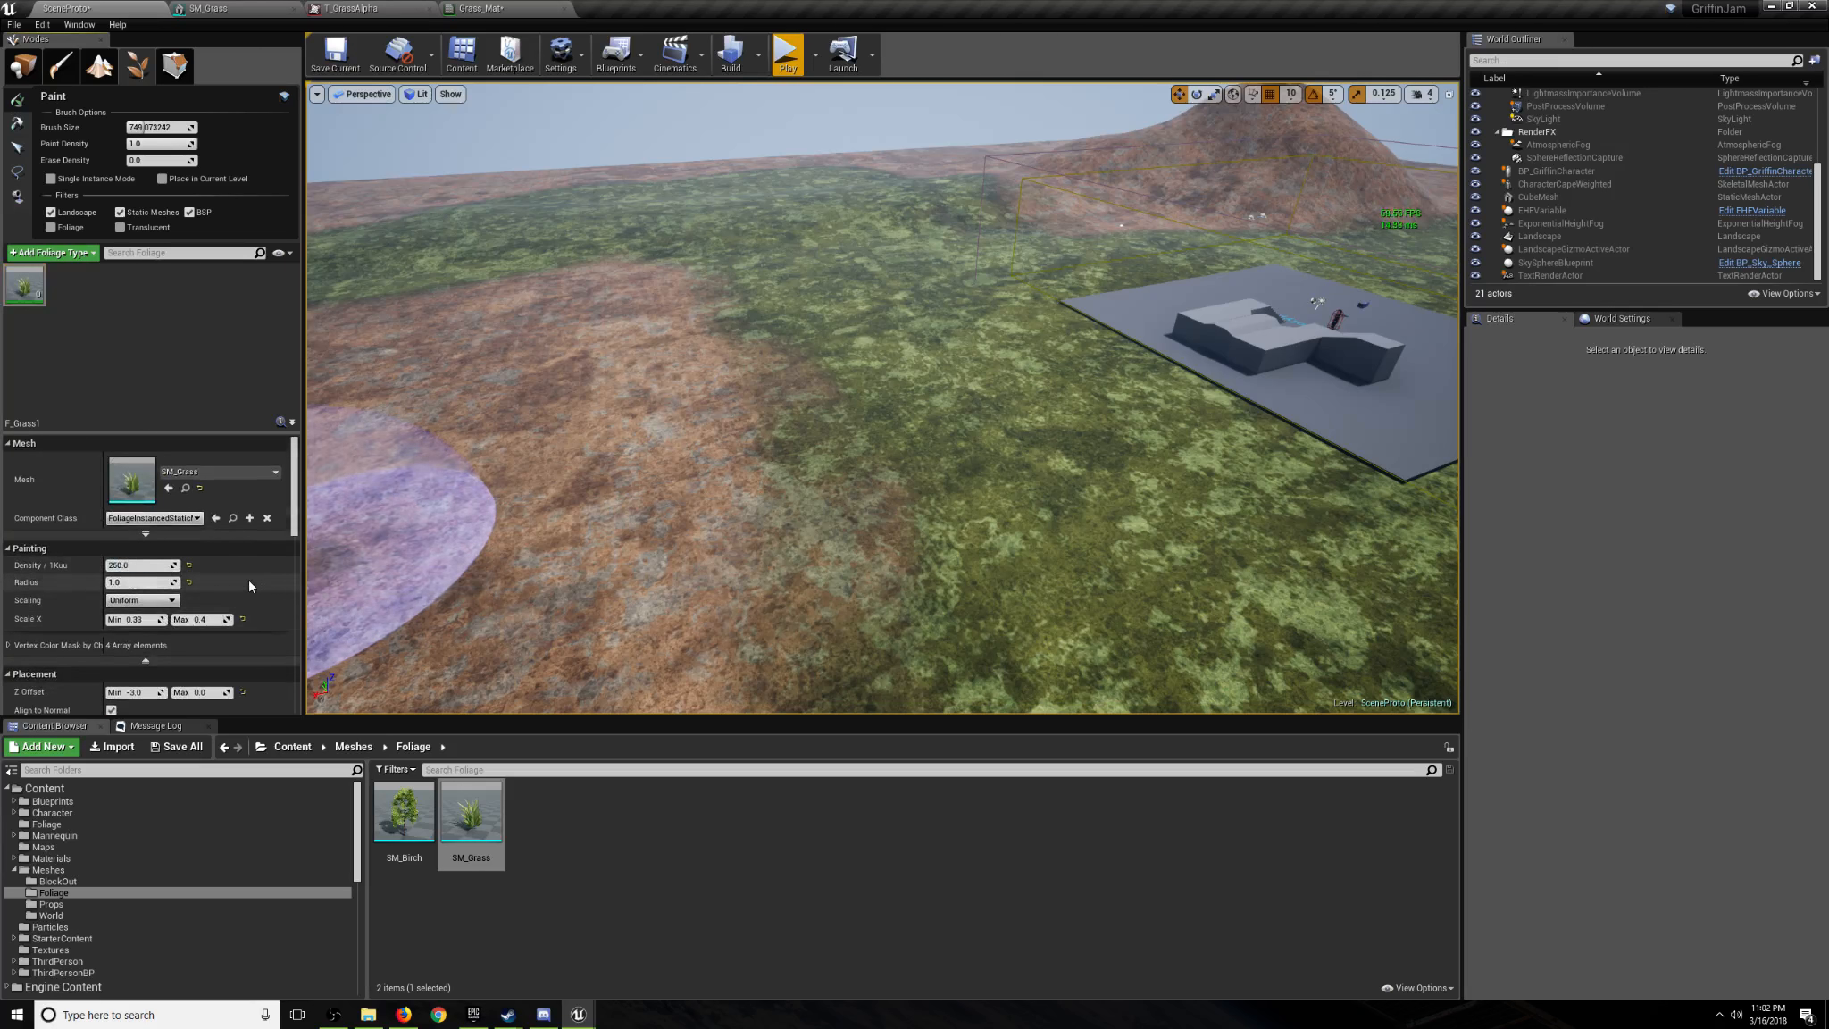
scroll(250, 586, "down", 8)
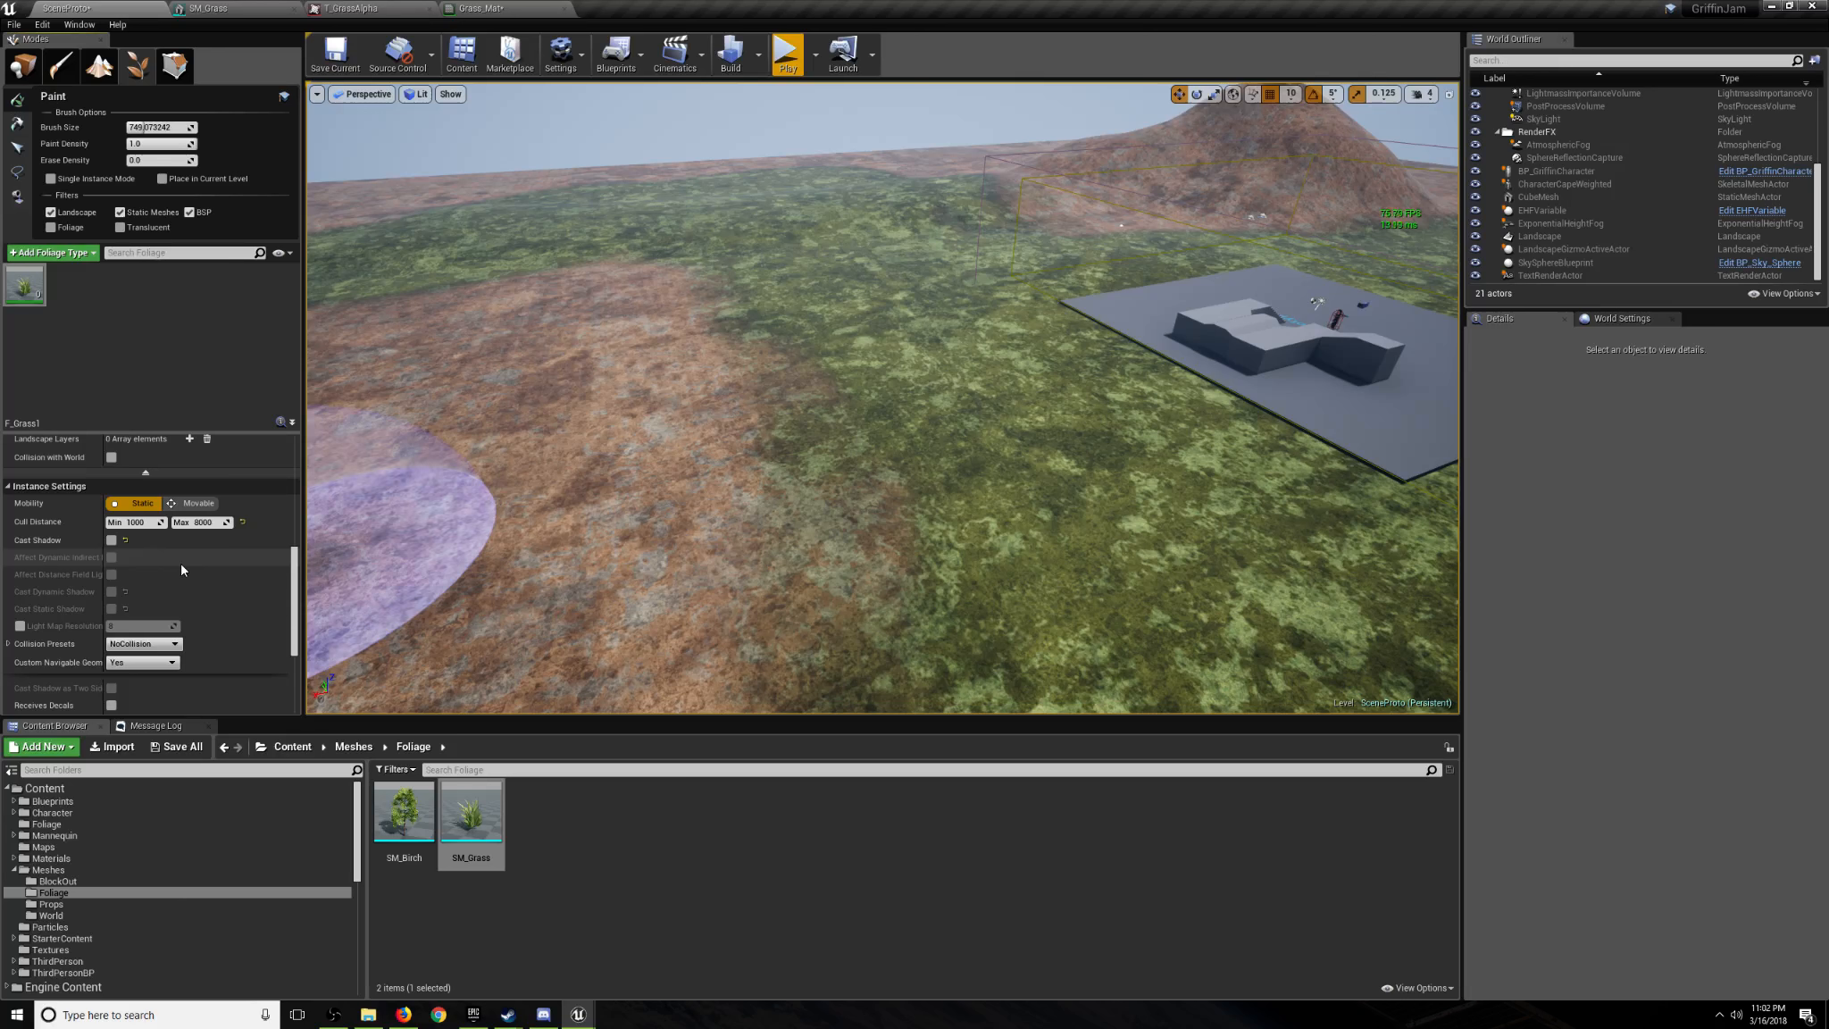
left_click(336, 54)
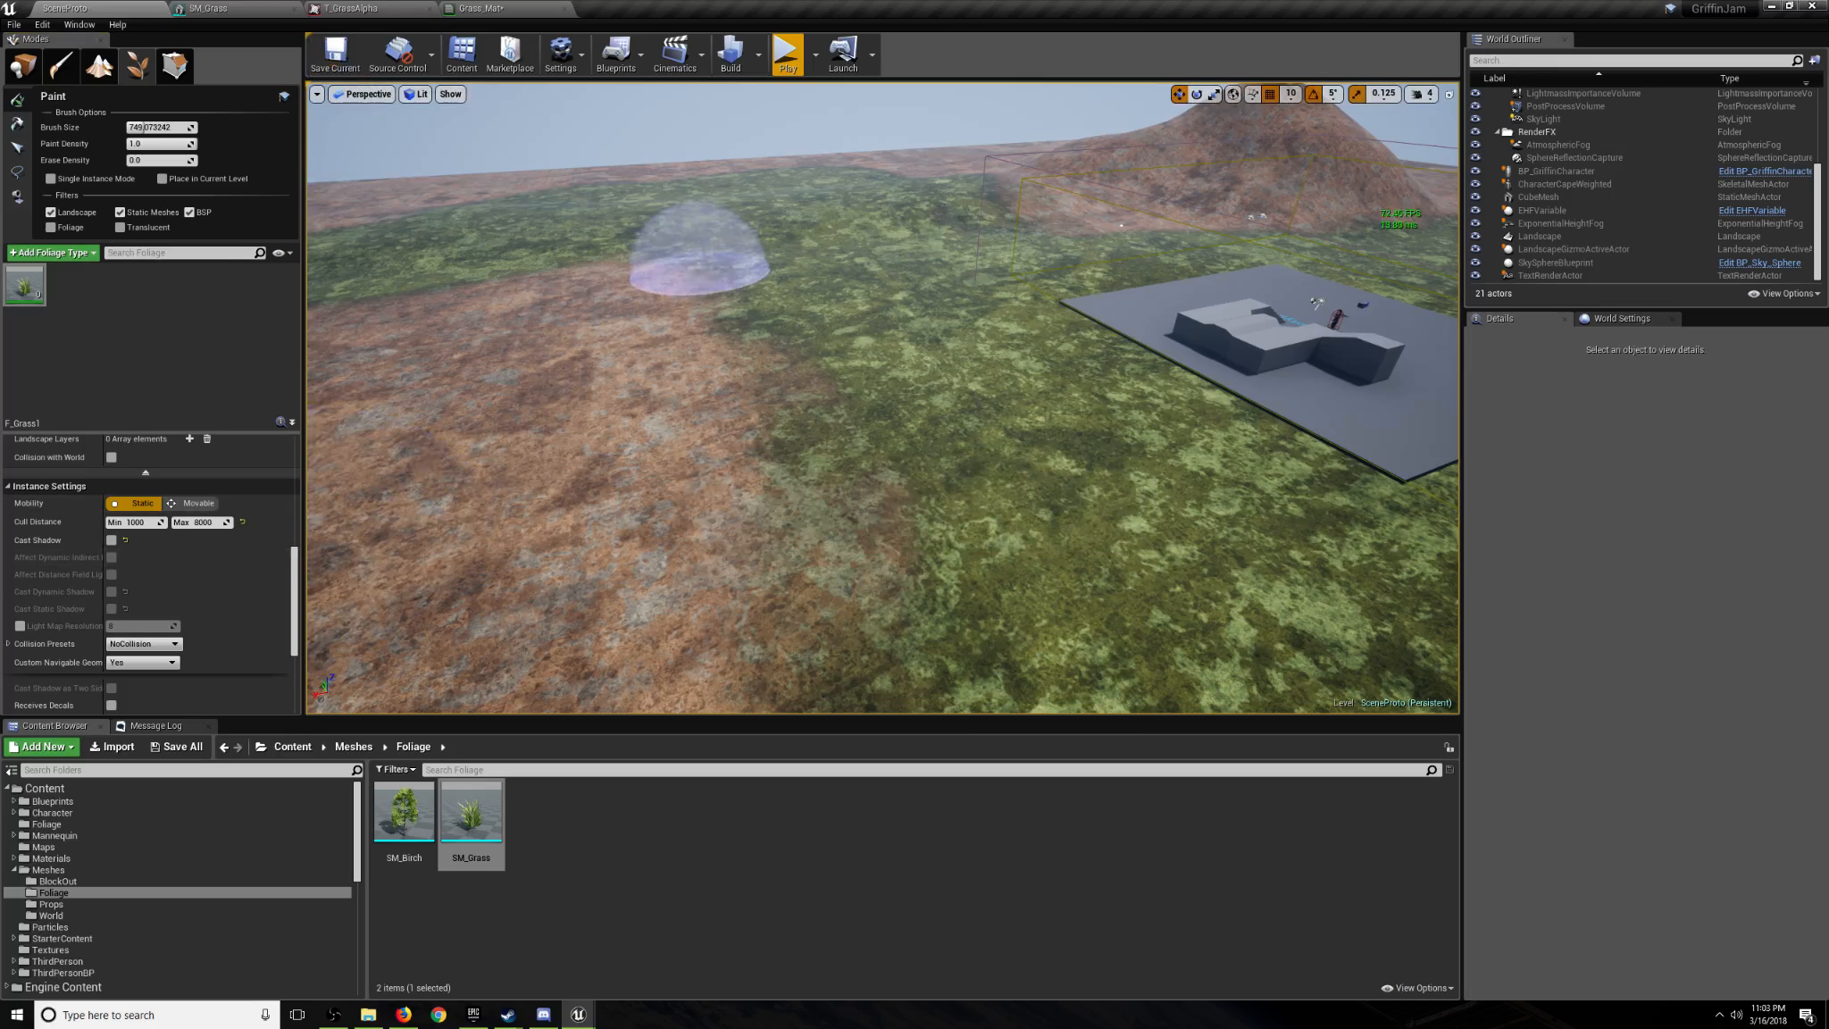
Paint a trial patch of F_Grass1 on the green ground and erase it.
right_click_drag(654, 295, 747, 328)
left_click_drag(654, 295, 734, 368)
key("w")
mouse_move(734, 368)
right_mouse_down()
mouse_move(672, 375)
mouse_move(639, 294)
right_mouse_up()
right_click_drag(769, 396, 769, 389)
key("s")
mouse_move(769, 390)
left_mouse_down("shift")
mouse_move(870, 412)
mouse_move(909, 345)
mouse_move(805, 367)
left_mouse_up("shift")
key("w")
mouse_move(805, 367)
right_mouse_down()
mouse_move(799, 350)
mouse_move(796, 379)
right_mouse_up()
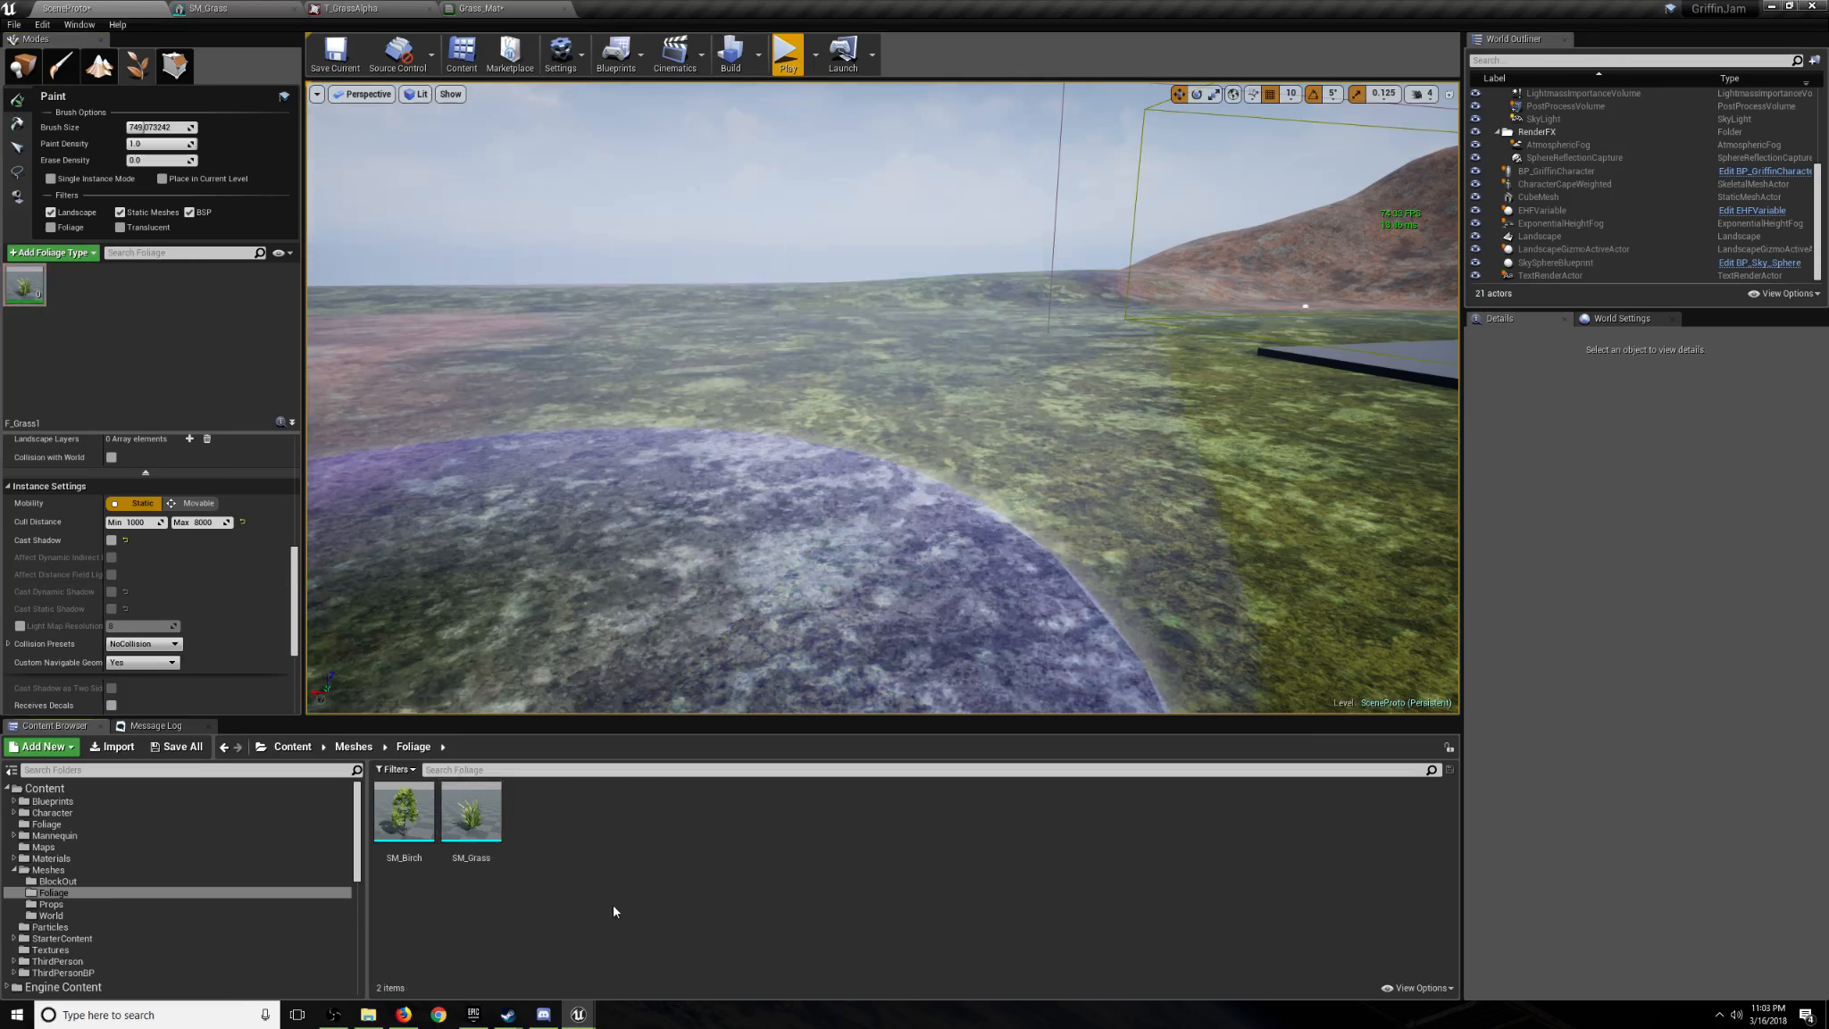
Add SM_Grass as a second foliage type and save it as F_Grass2 in the Foliage folder.
left_click_drag(470, 812, 131, 339)
left_click(80, 273)
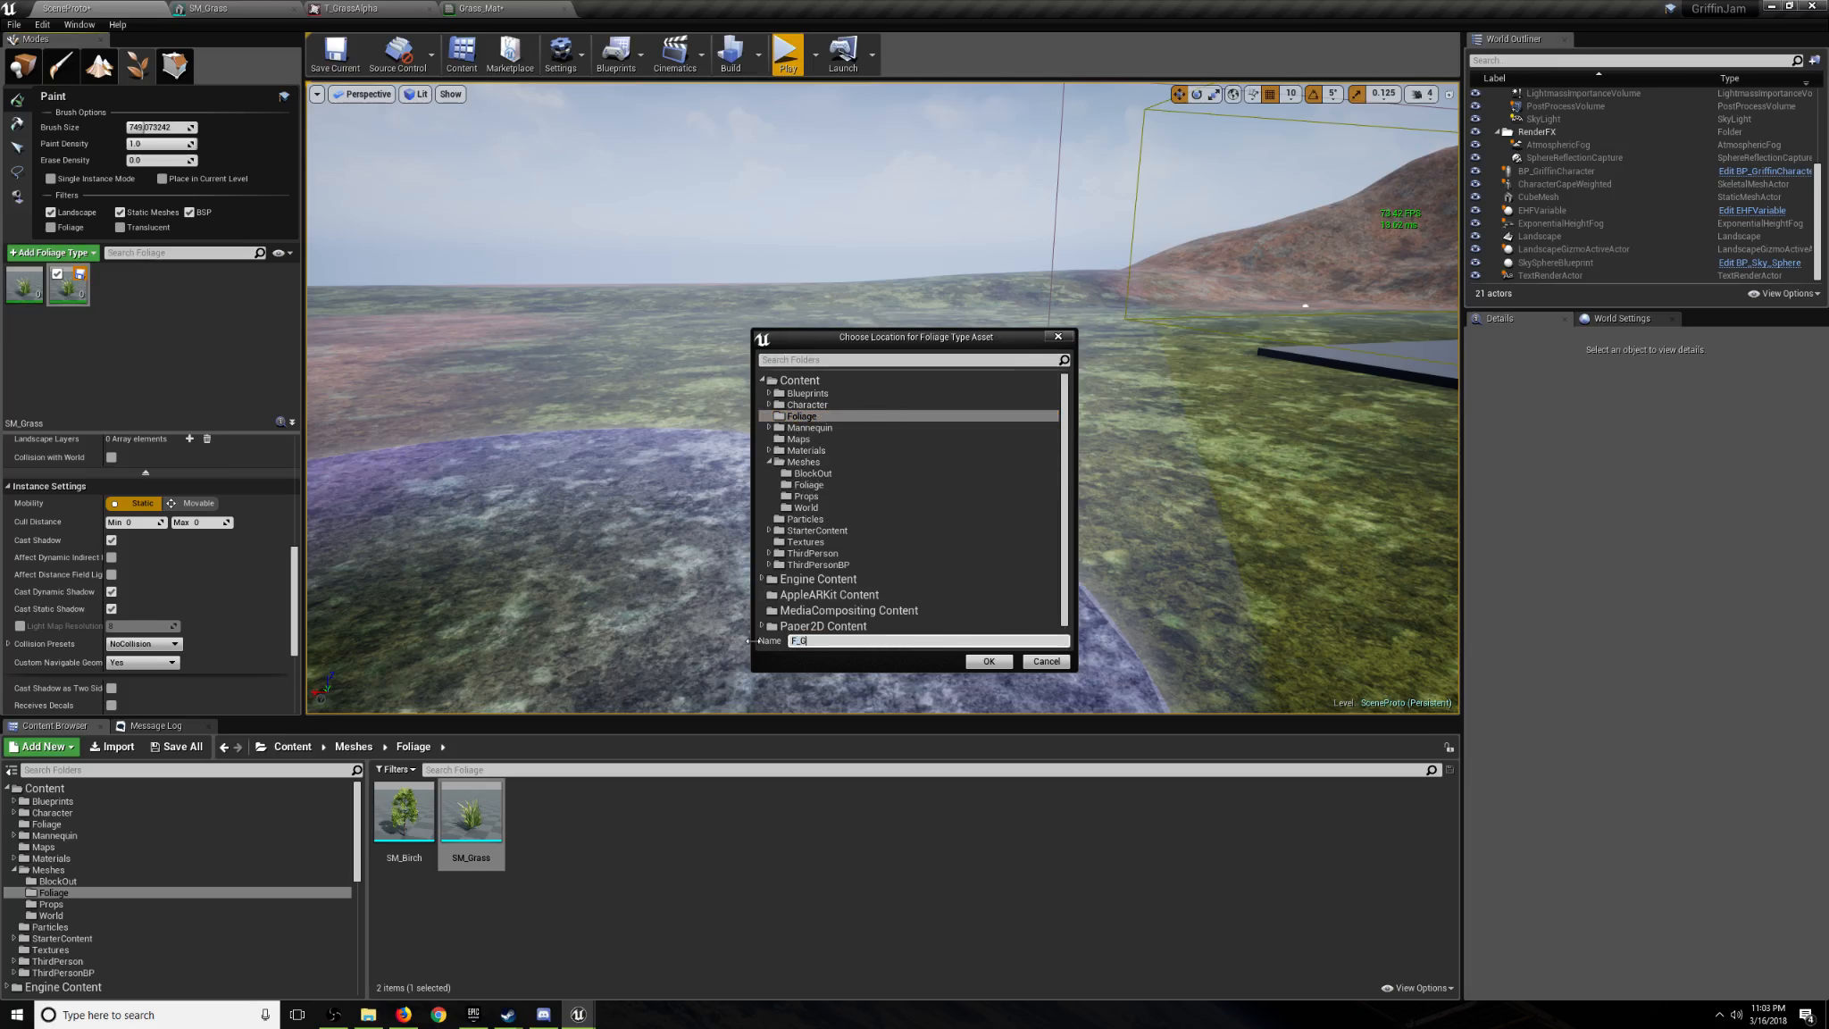
left_click(972, 663)
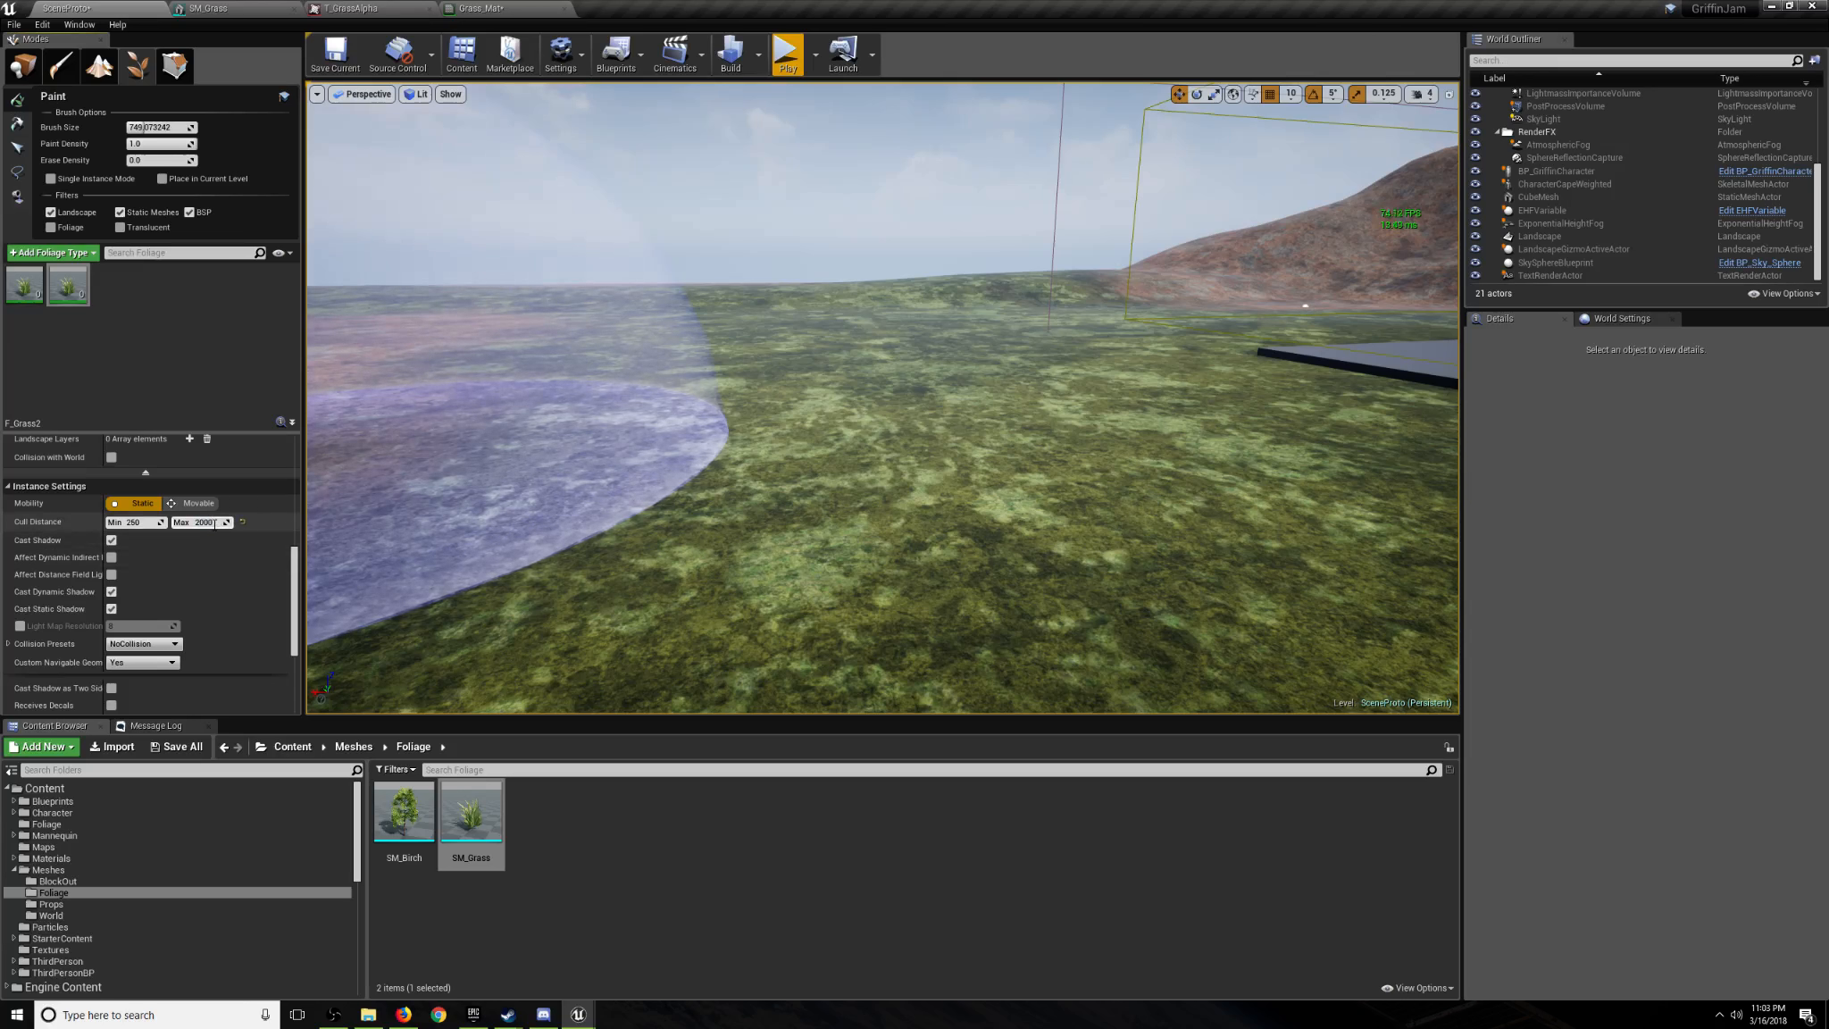
Give F_Grass2 a cull distance of 250 to 2000, no shadow casting, density 250, radius 1 and scale 0.33 to 0.4.
key("Return")
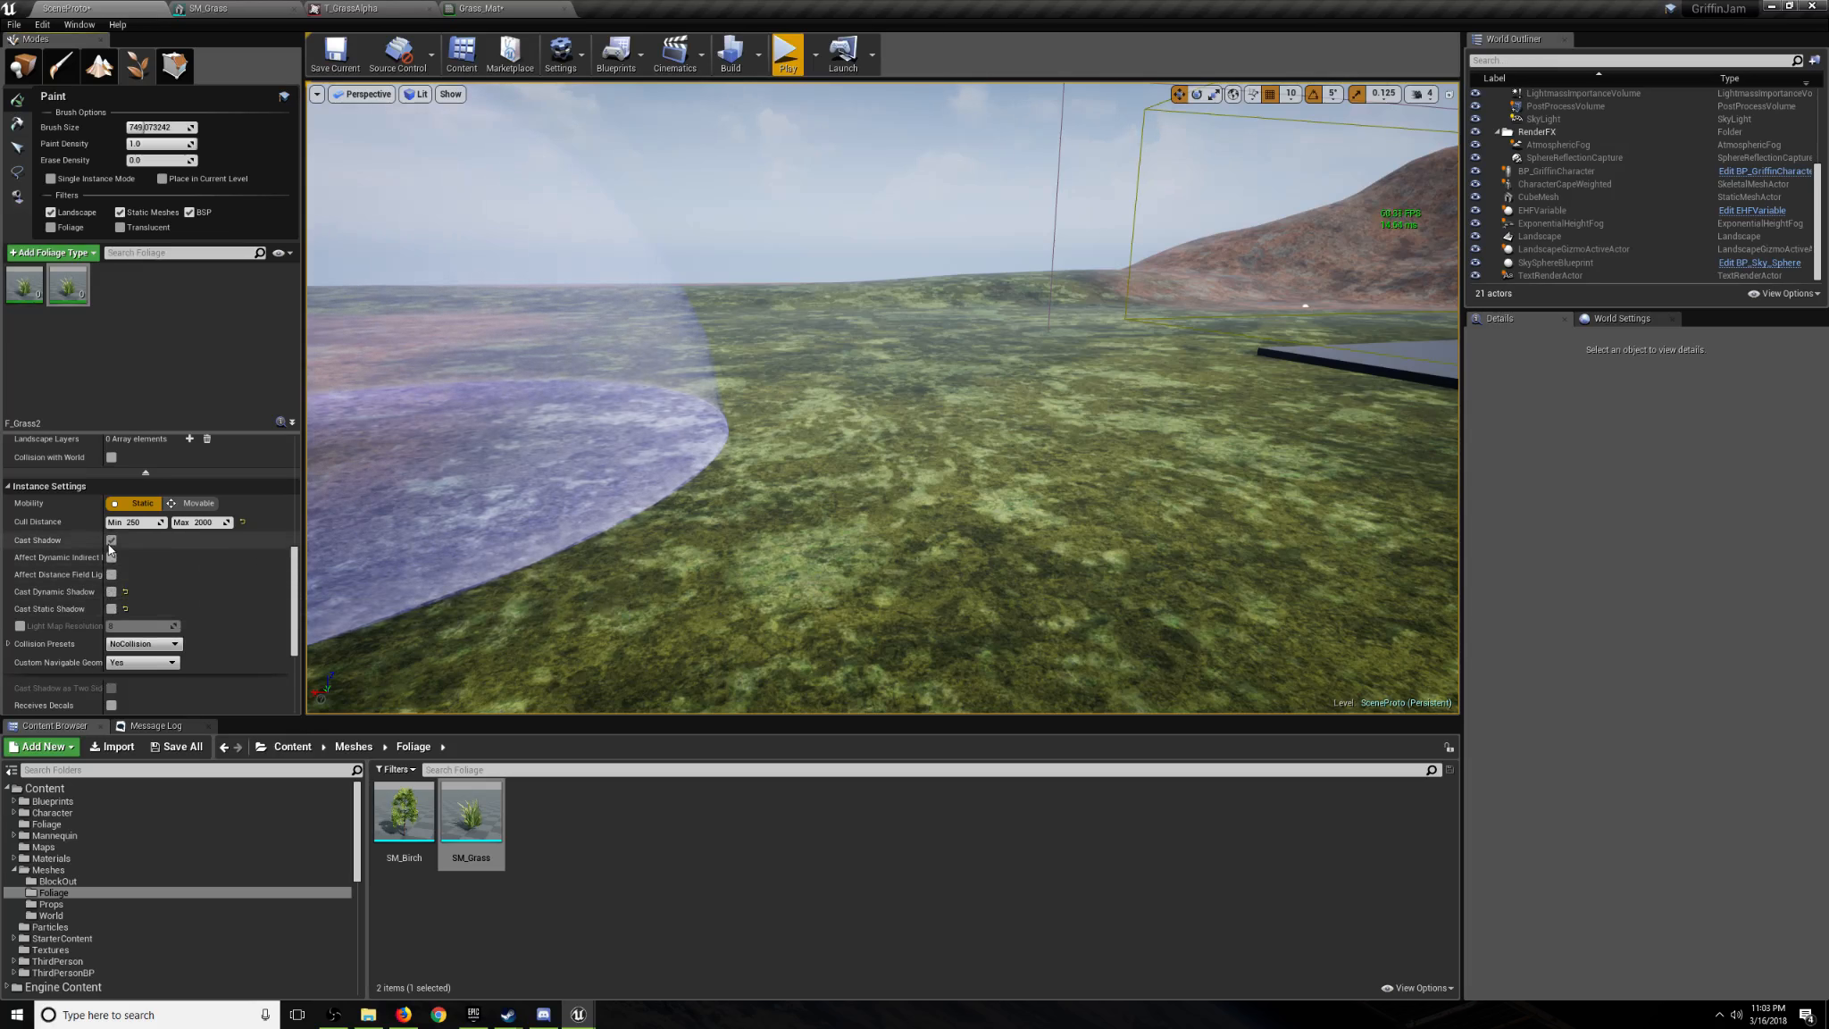
scroll(162, 596, "up", 8)
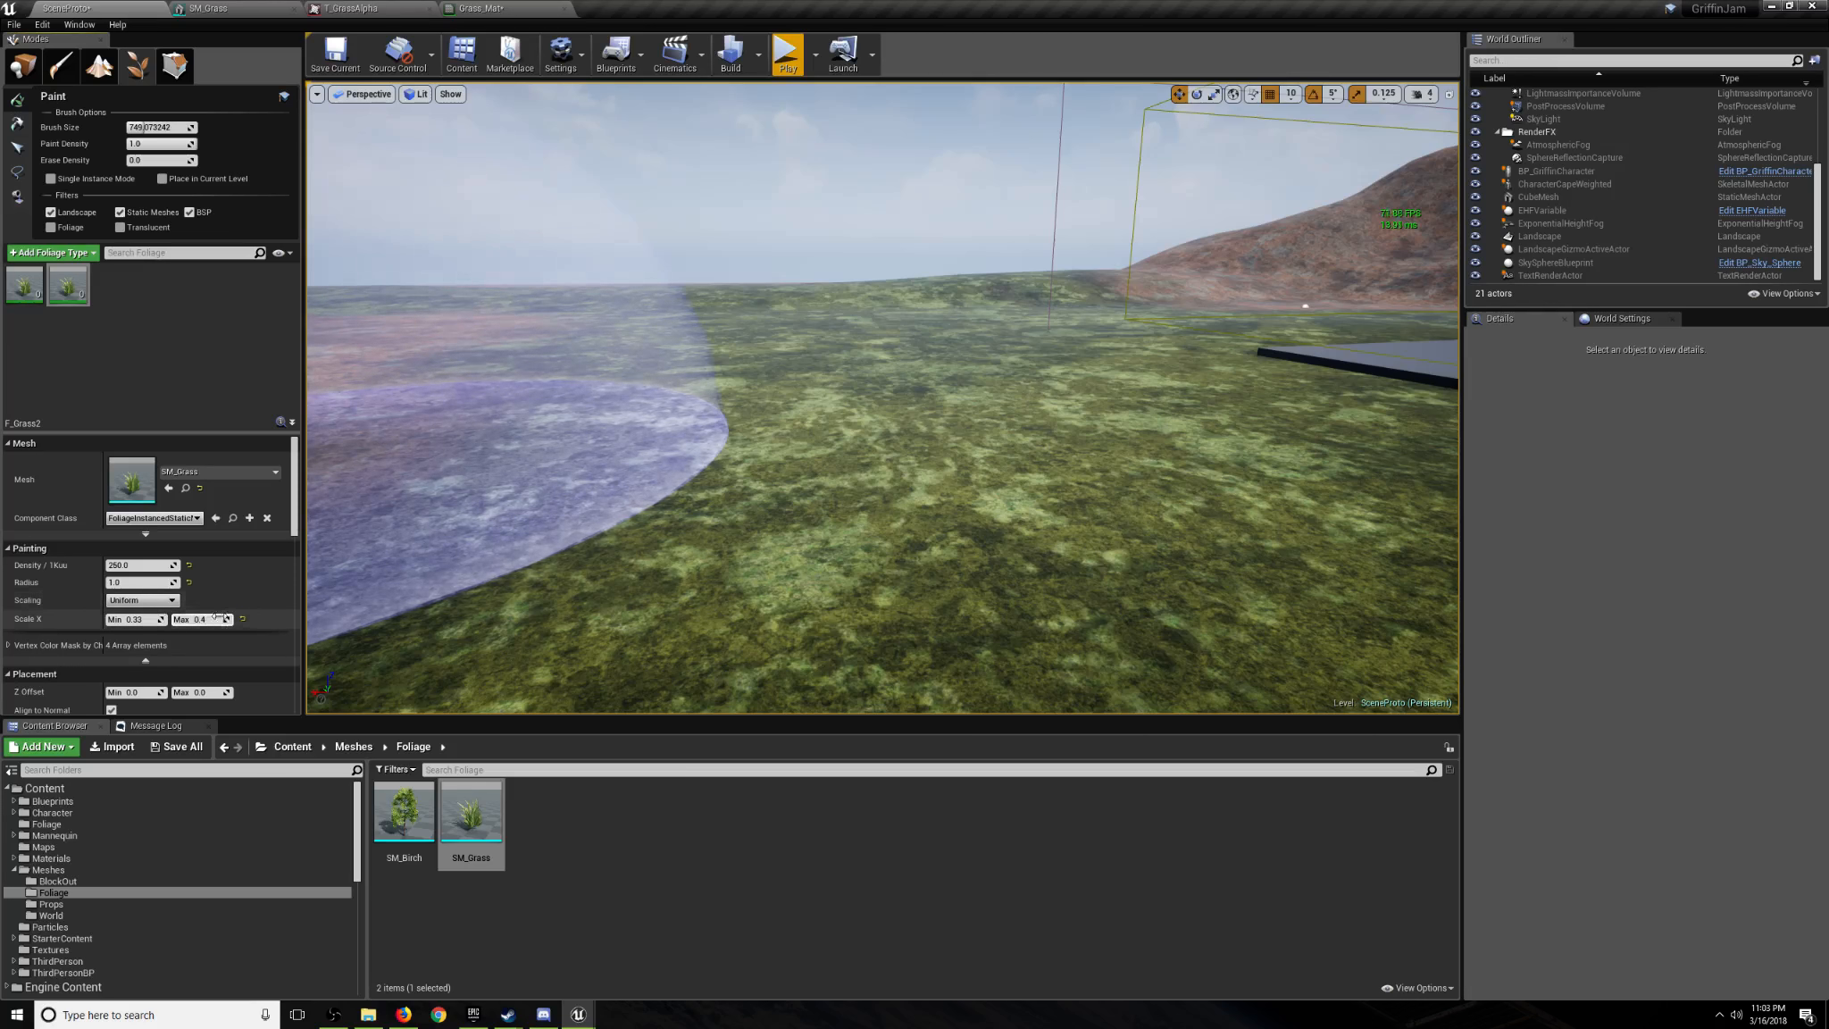
Set F_Grass2's minimum Z offset to -3 and its align max and random pitch angles to 4, and save the level.
scroll(217, 616, "down", 3)
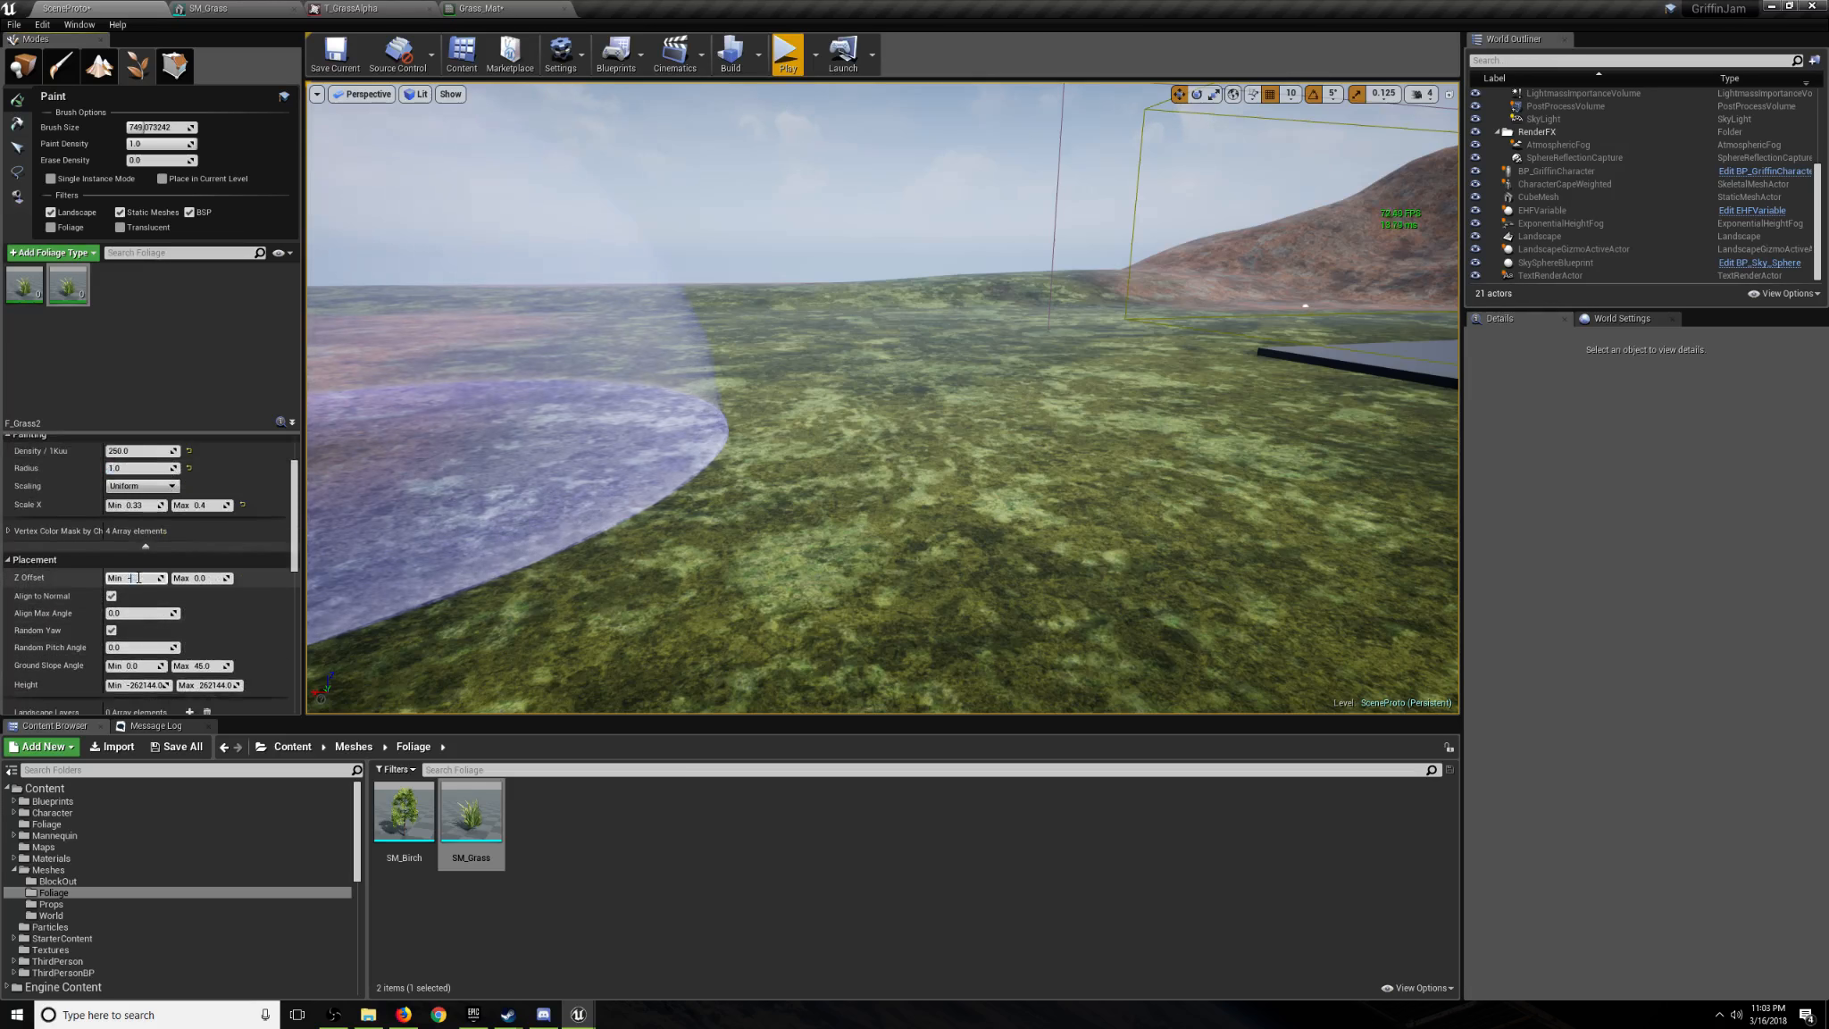
left_click(136, 645)
type("4")
key("Return")
scroll(228, 618, "down", 3)
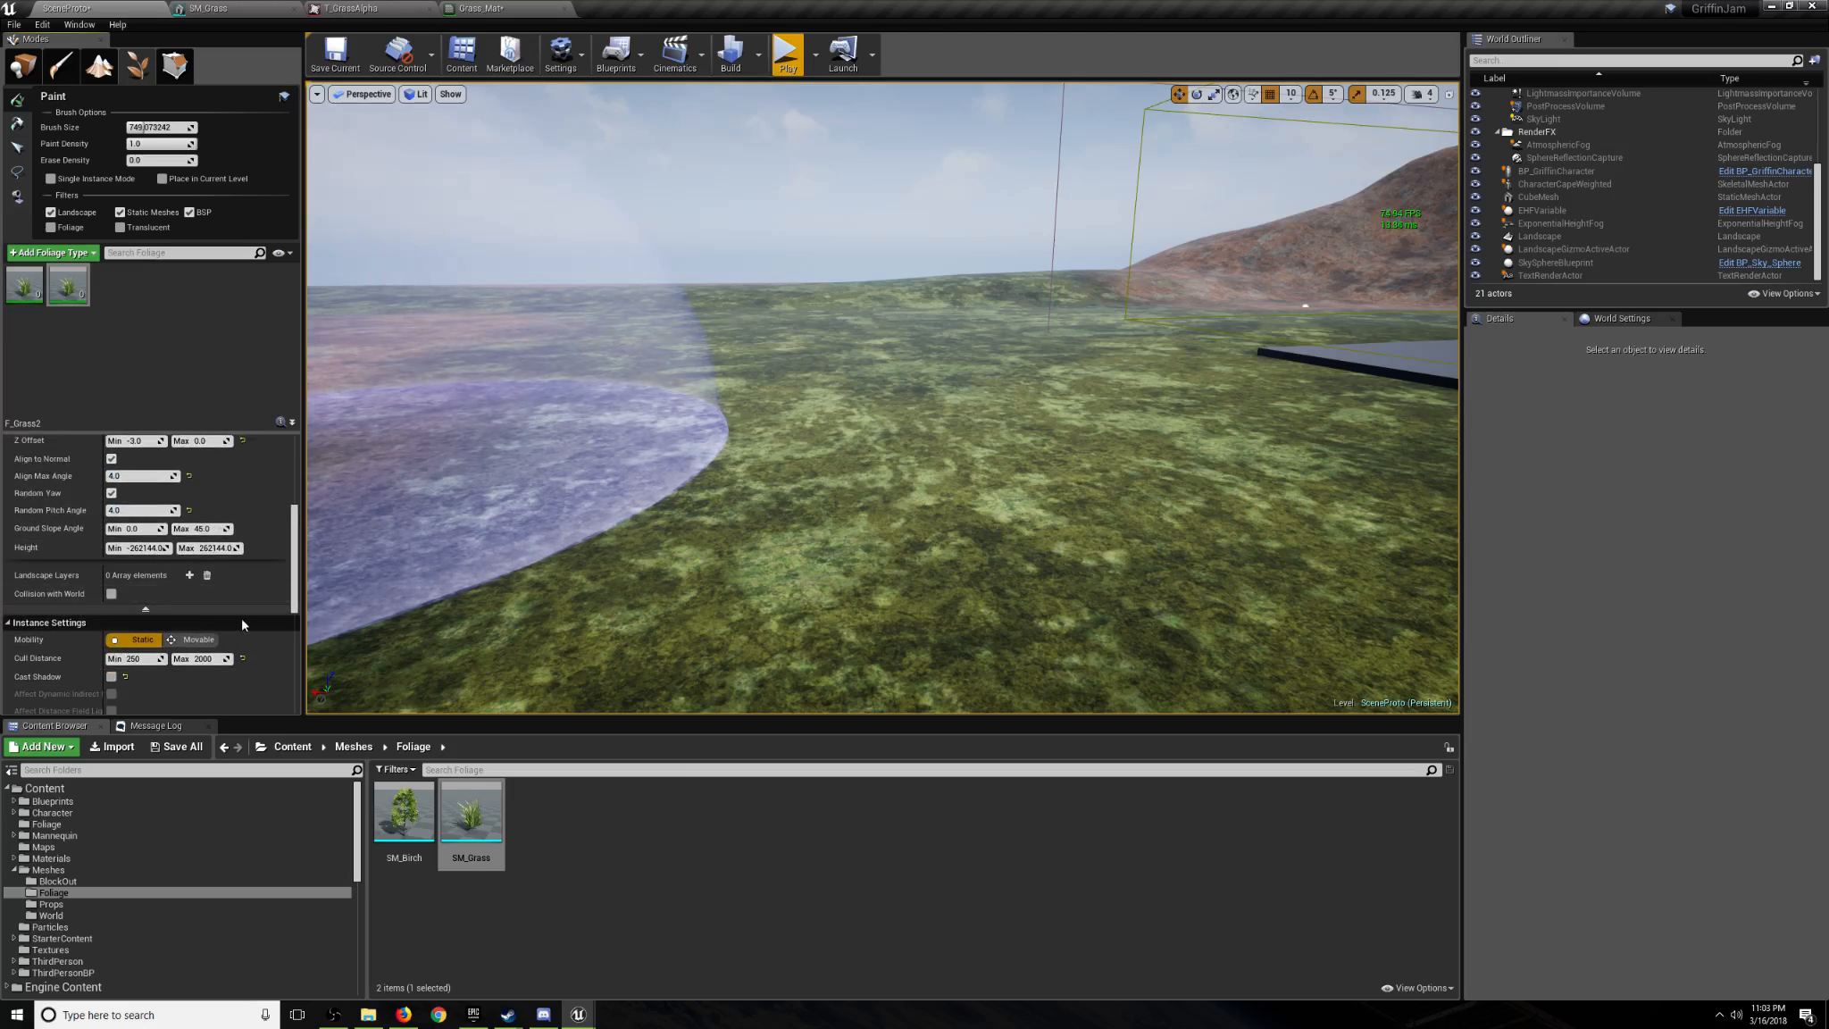
scroll(241, 617, "down", 7)
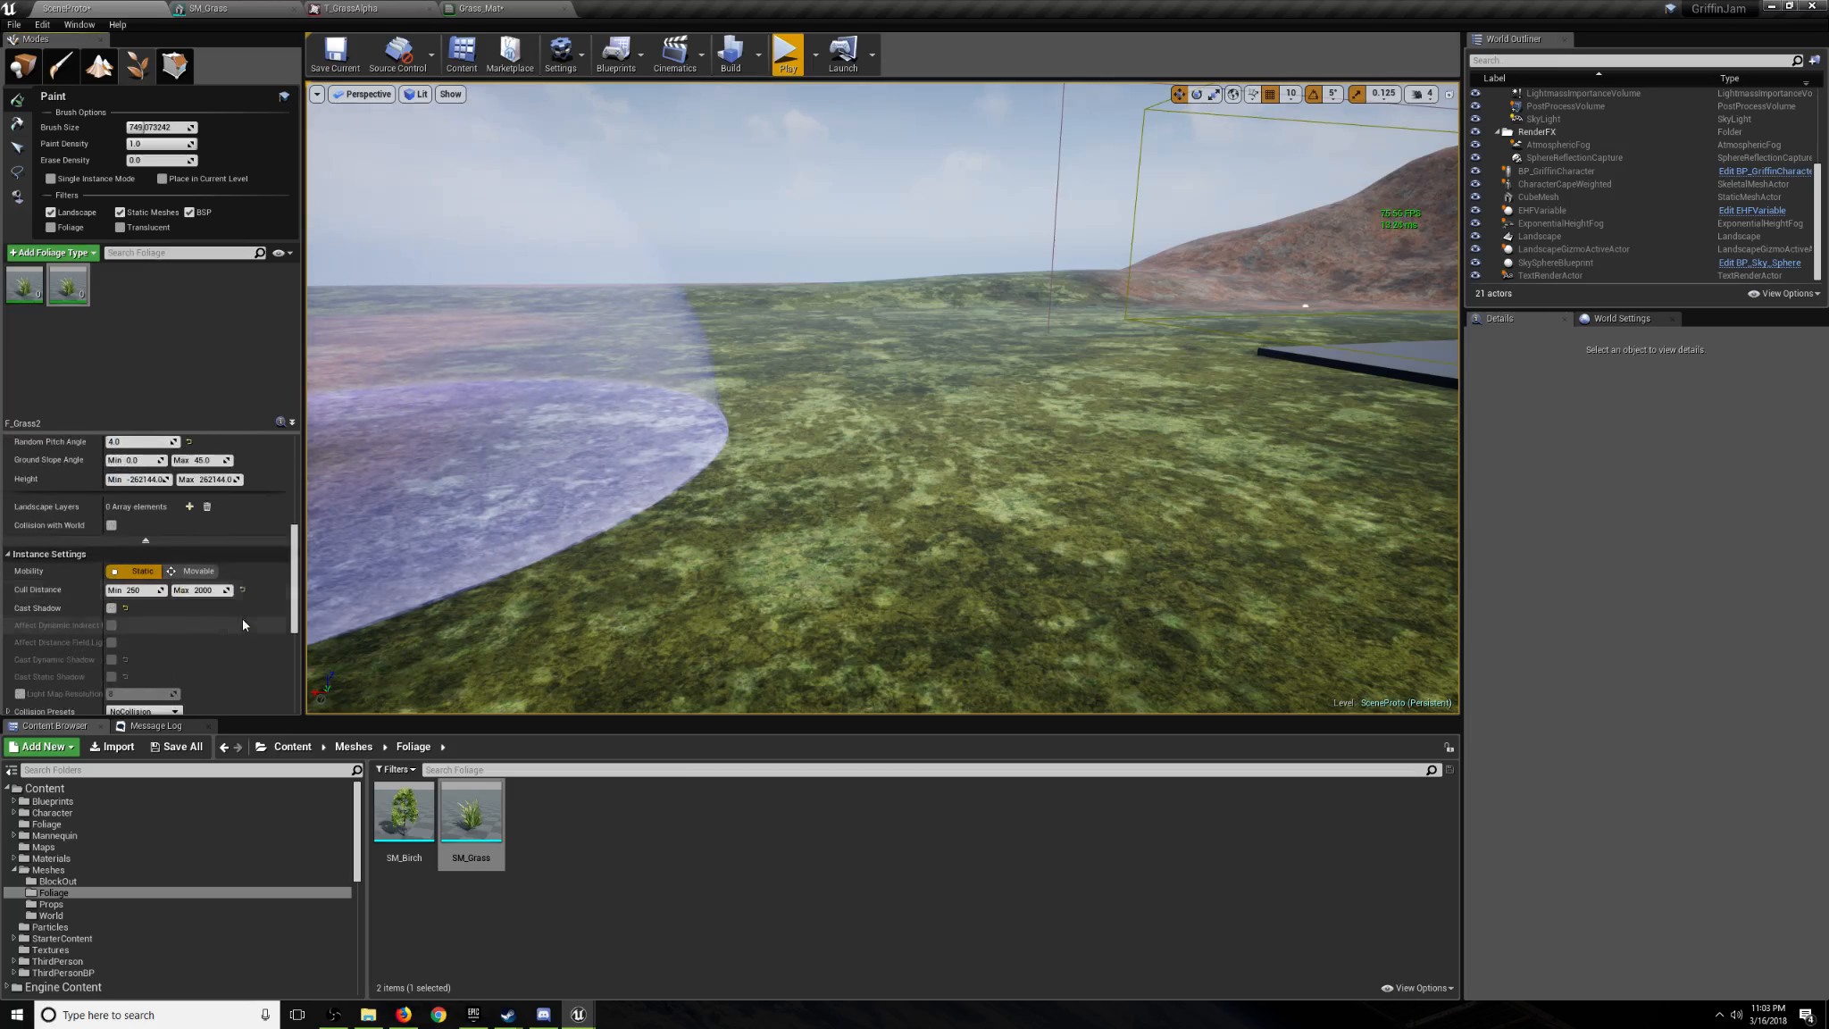
left_click(335, 58)
Enable the light map resolution override on F_Grass2 with a value of 4.
scroll(174, 547, "up", 2)
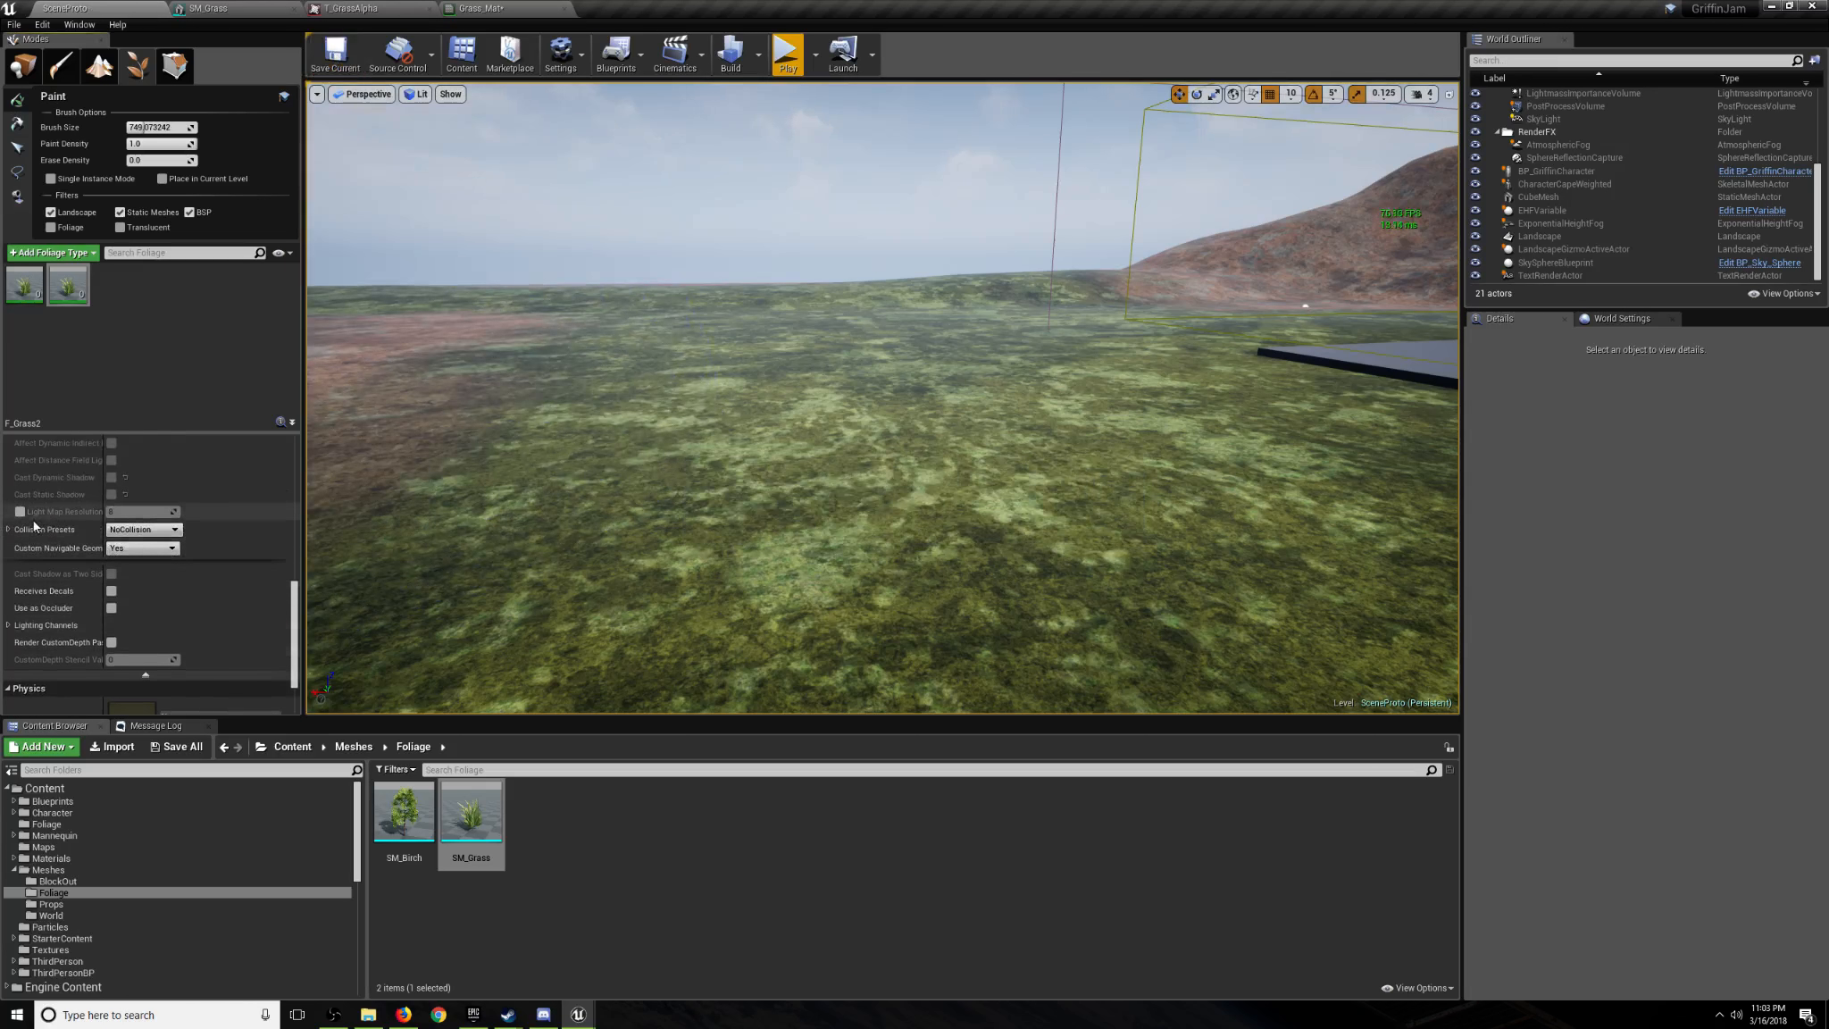
scroll(166, 529, "up", 2)
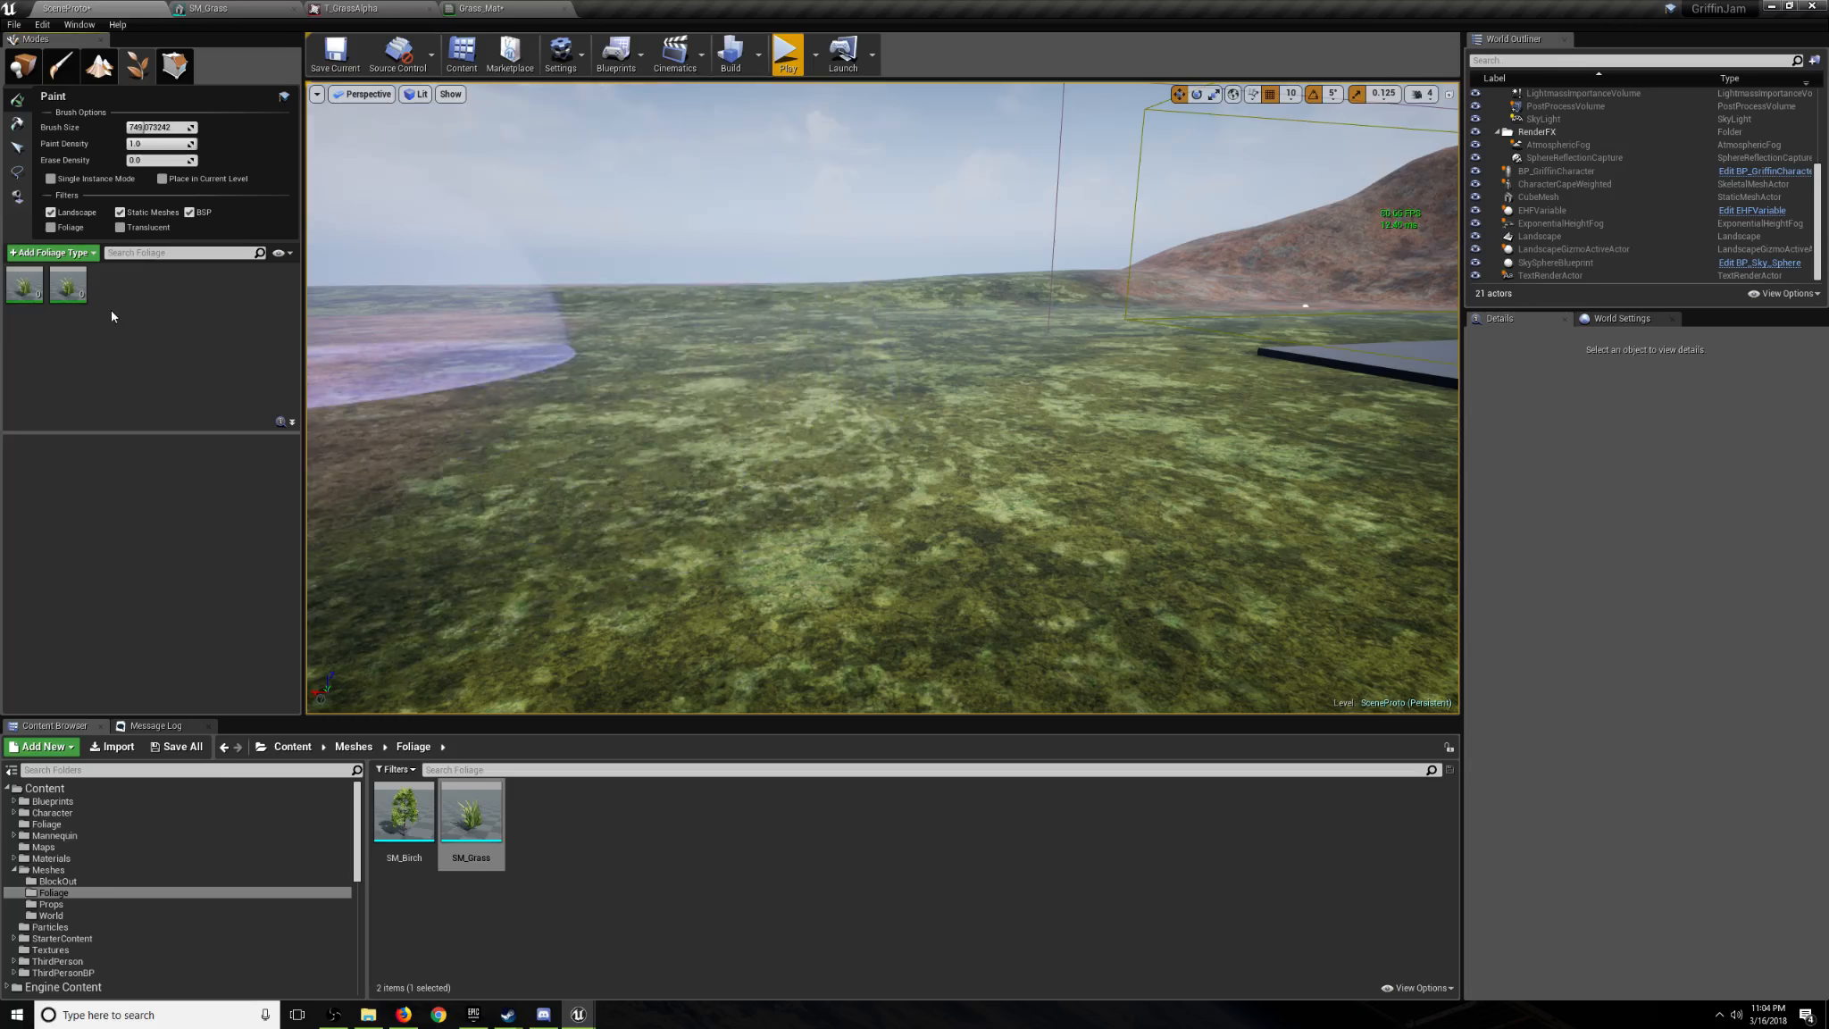
left_click(71, 291)
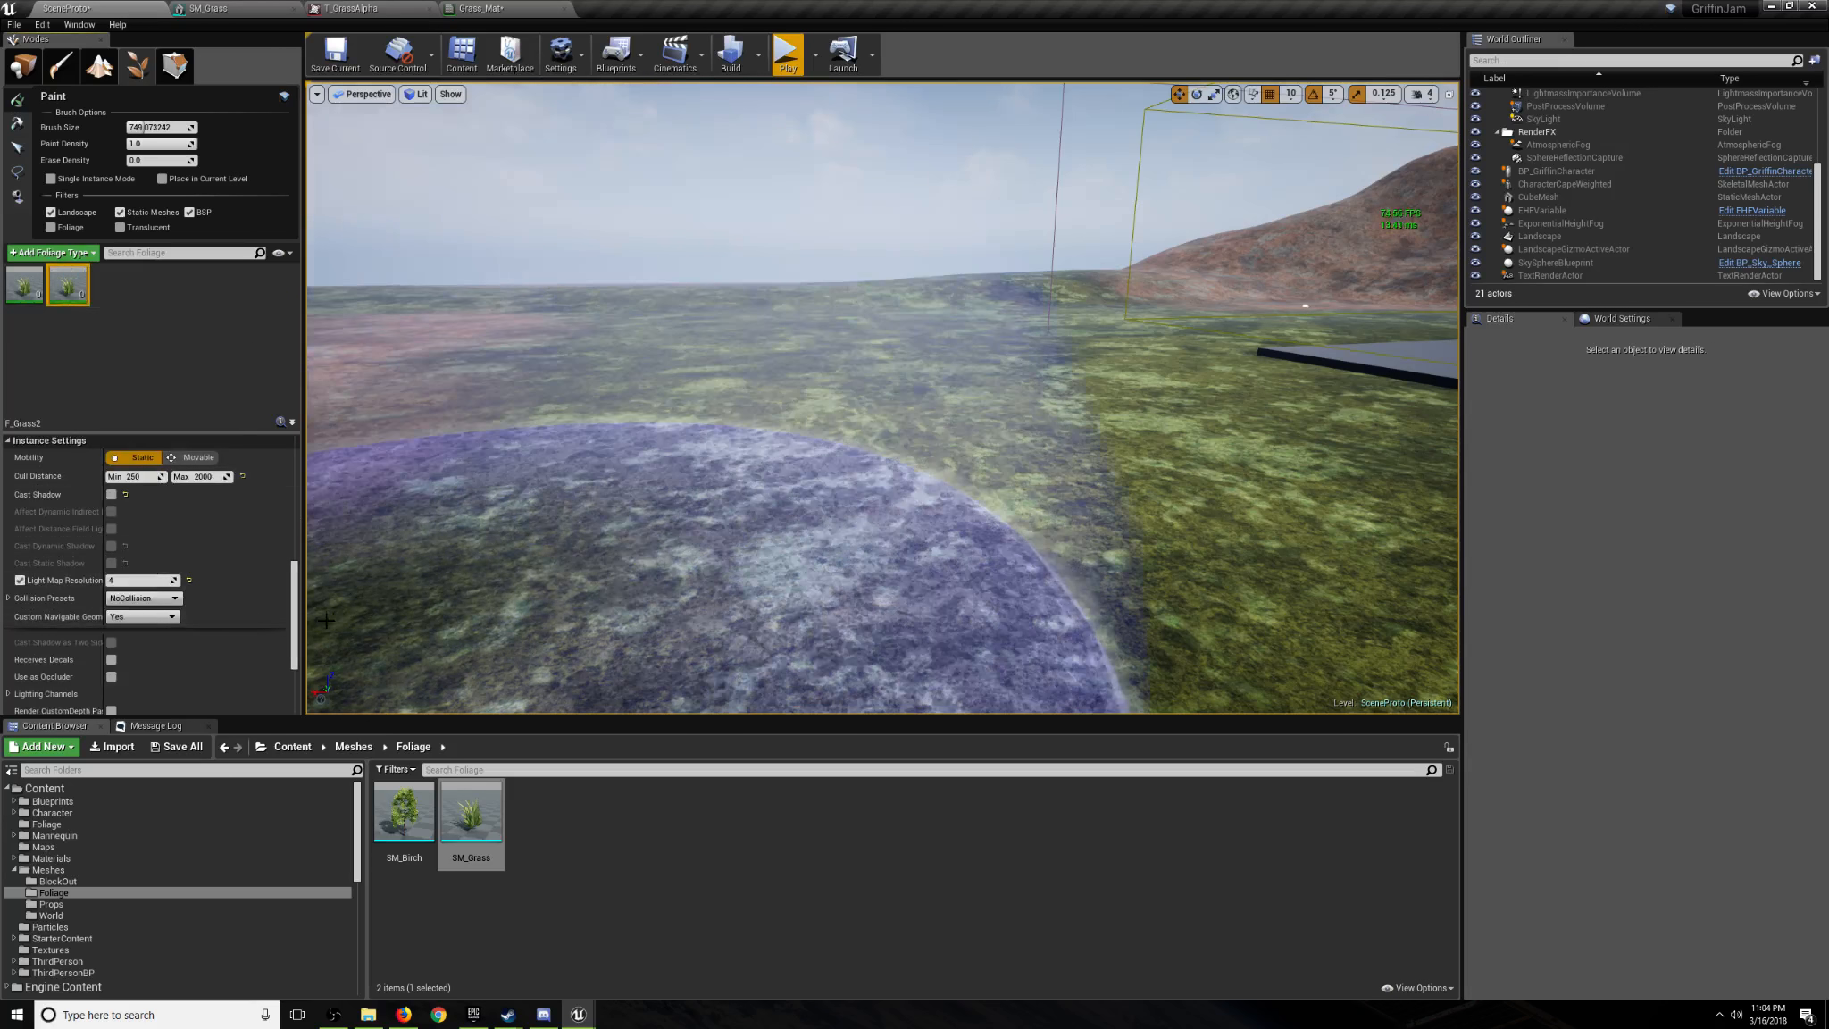
scroll(244, 641, "down", 2)
scroll(247, 642, "up", 1)
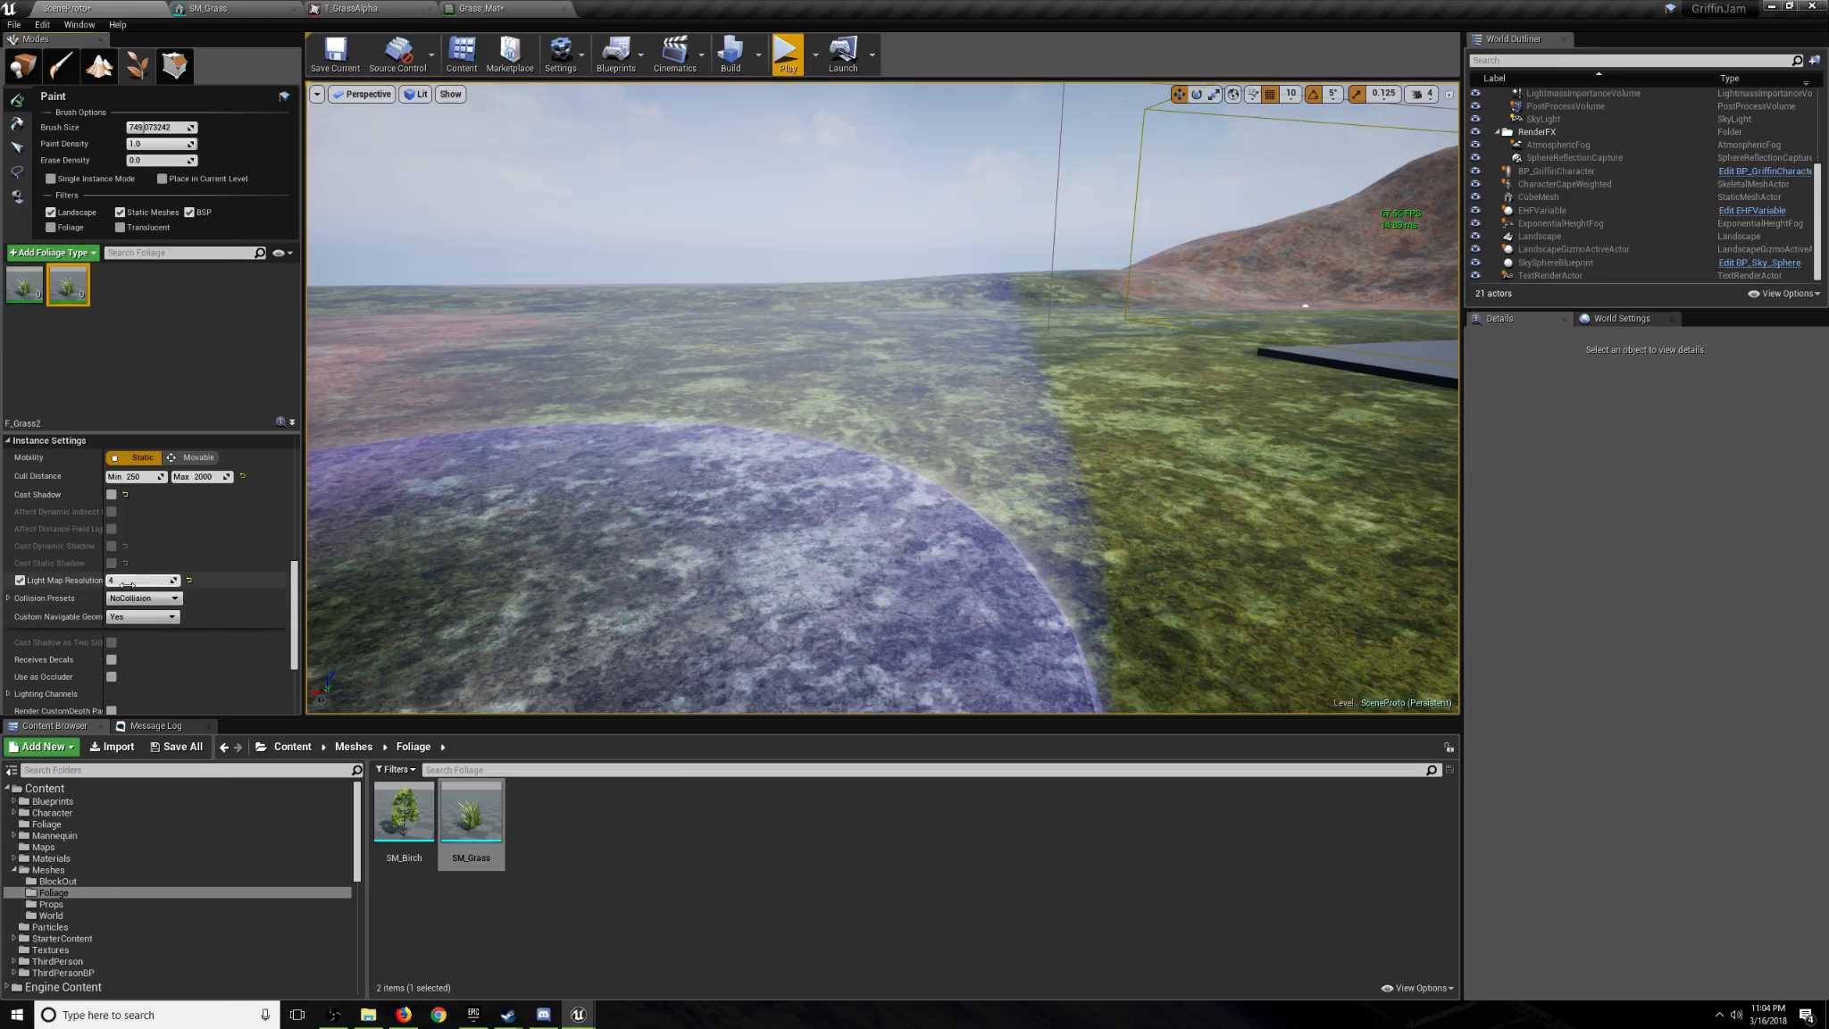
Examine the remaining F_Grass2 settings and the ground around the platform and hill.
key("w")
right_click_drag(580, 536, 840, 525)
key("s")
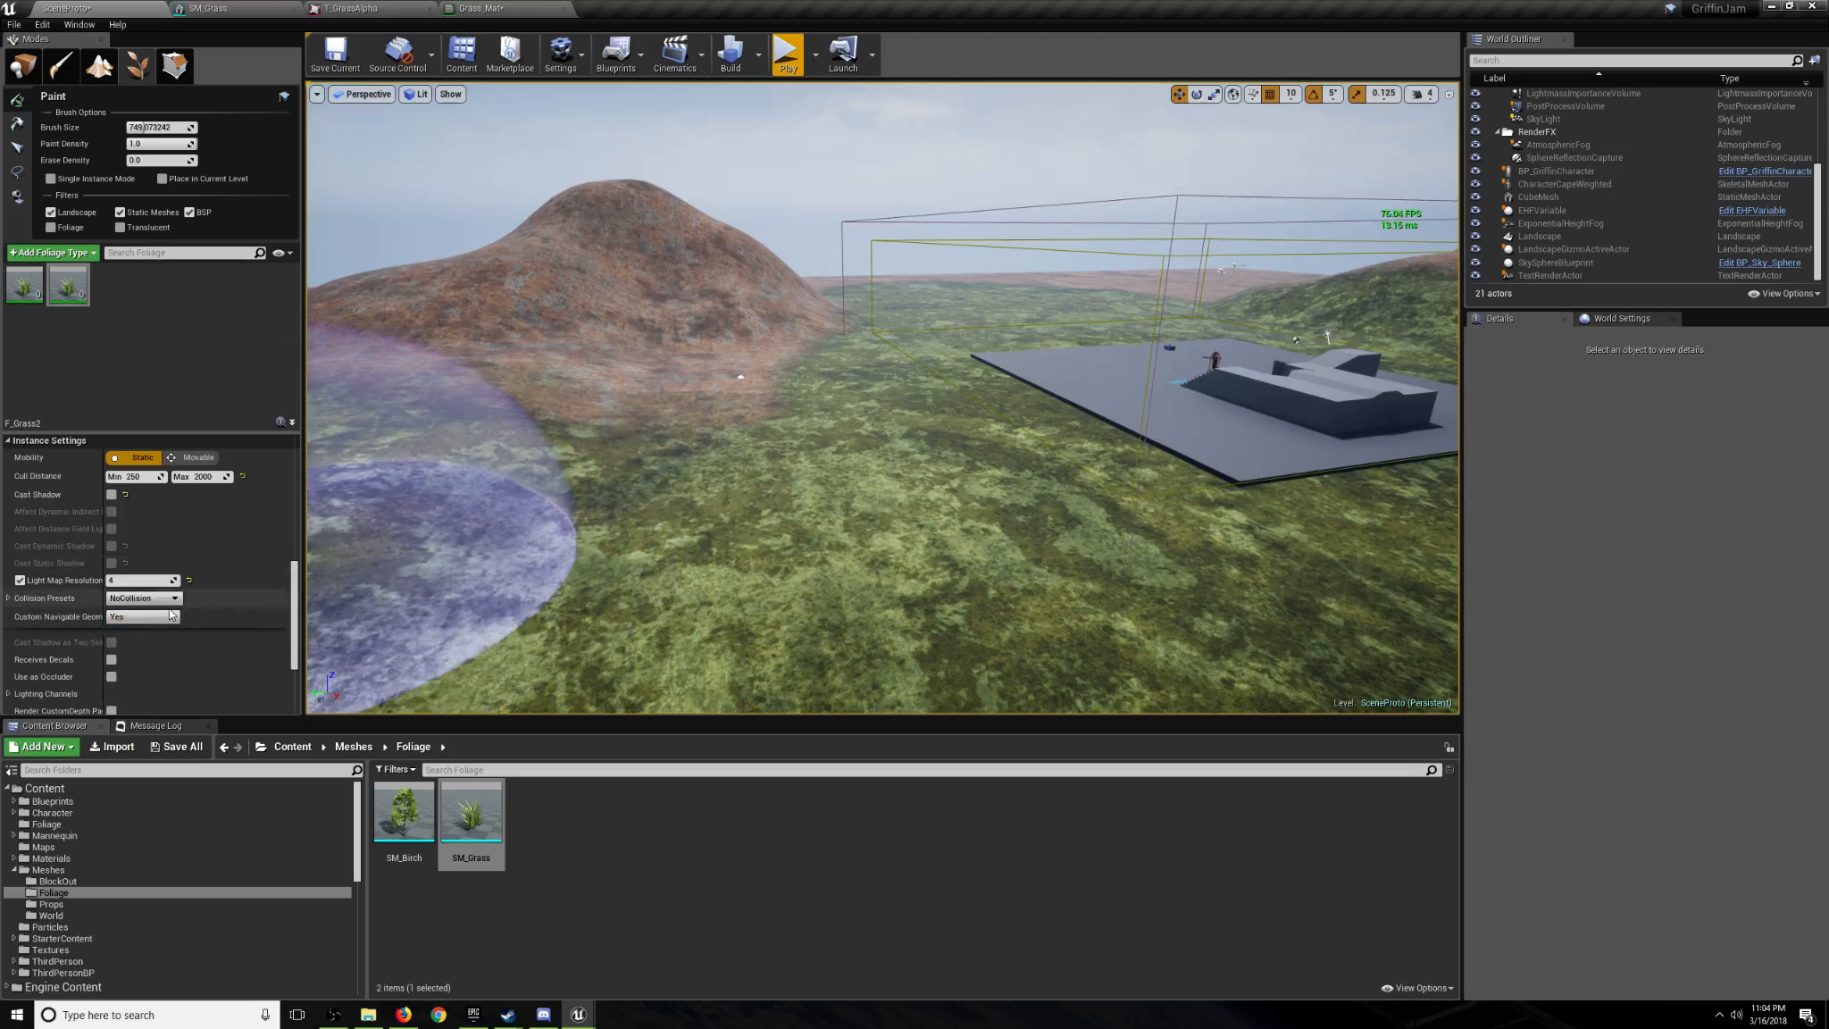
scroll(214, 564, "down", 6)
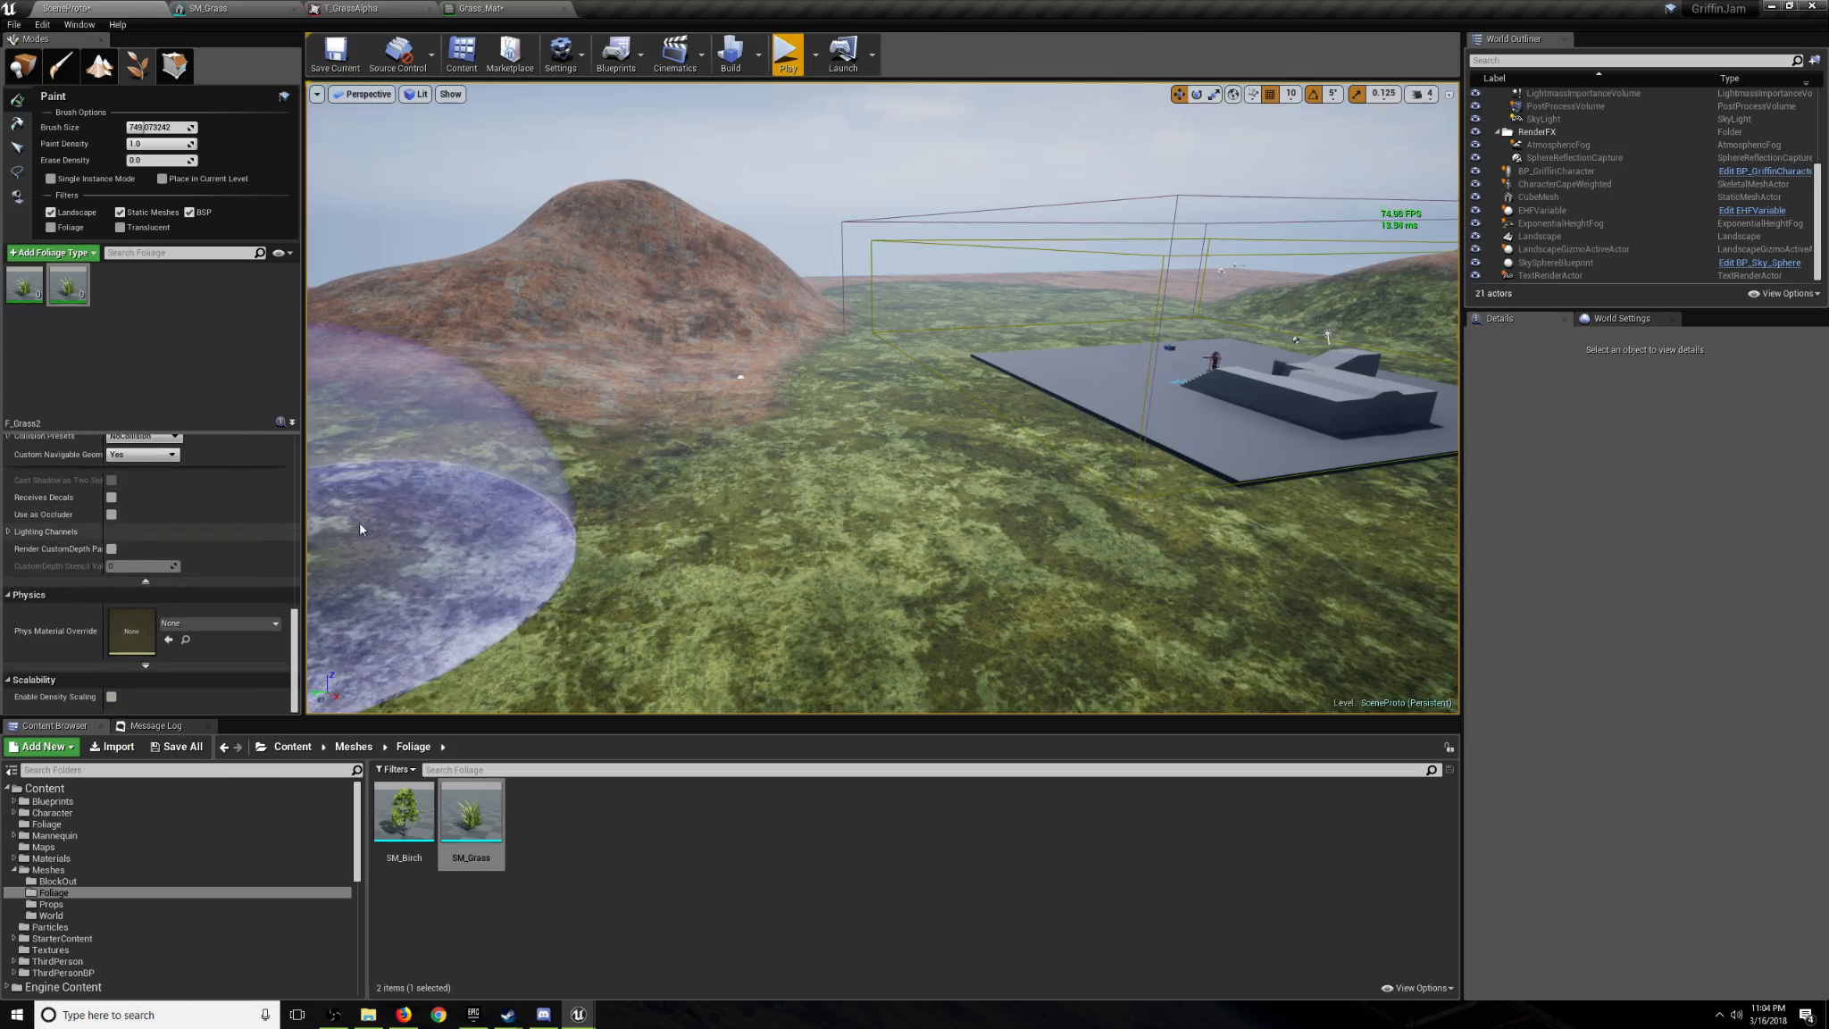
key("d")
right_click_drag(361, 525, 335, 558)
right_click_drag(455, 498, 457, 497)
key("d")
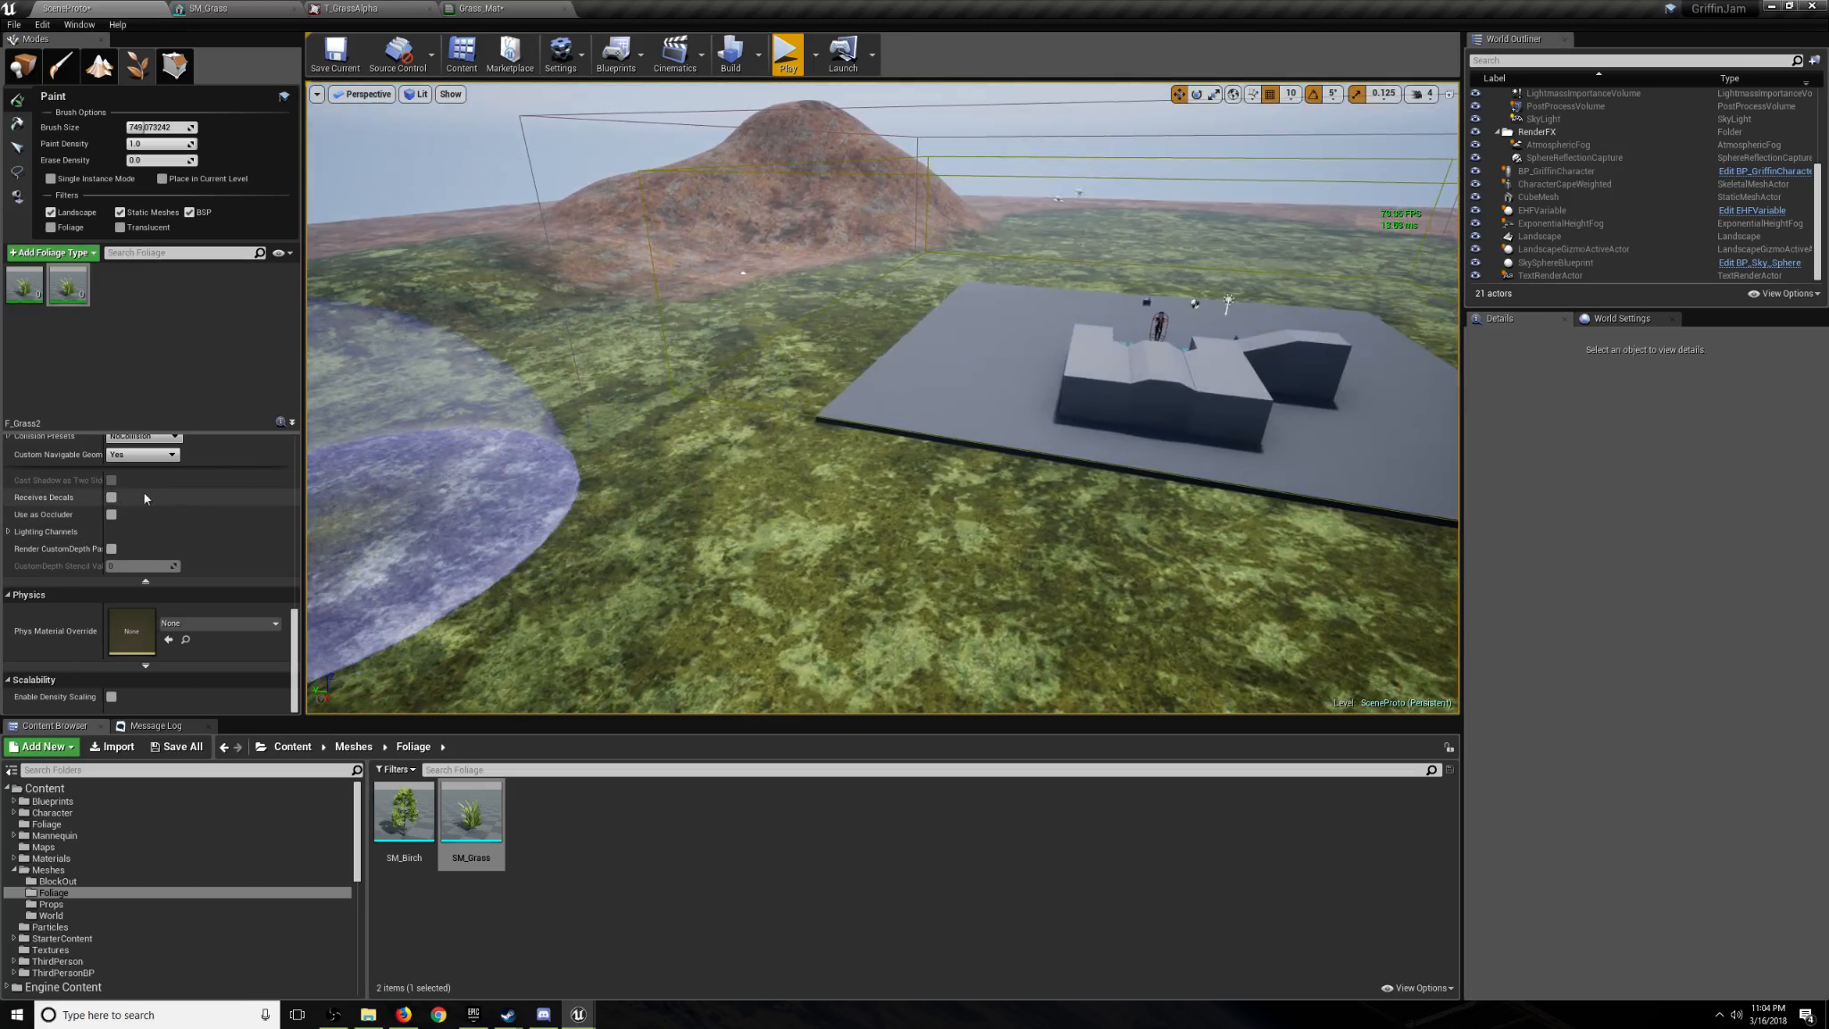
scroll(202, 538, "up", 6)
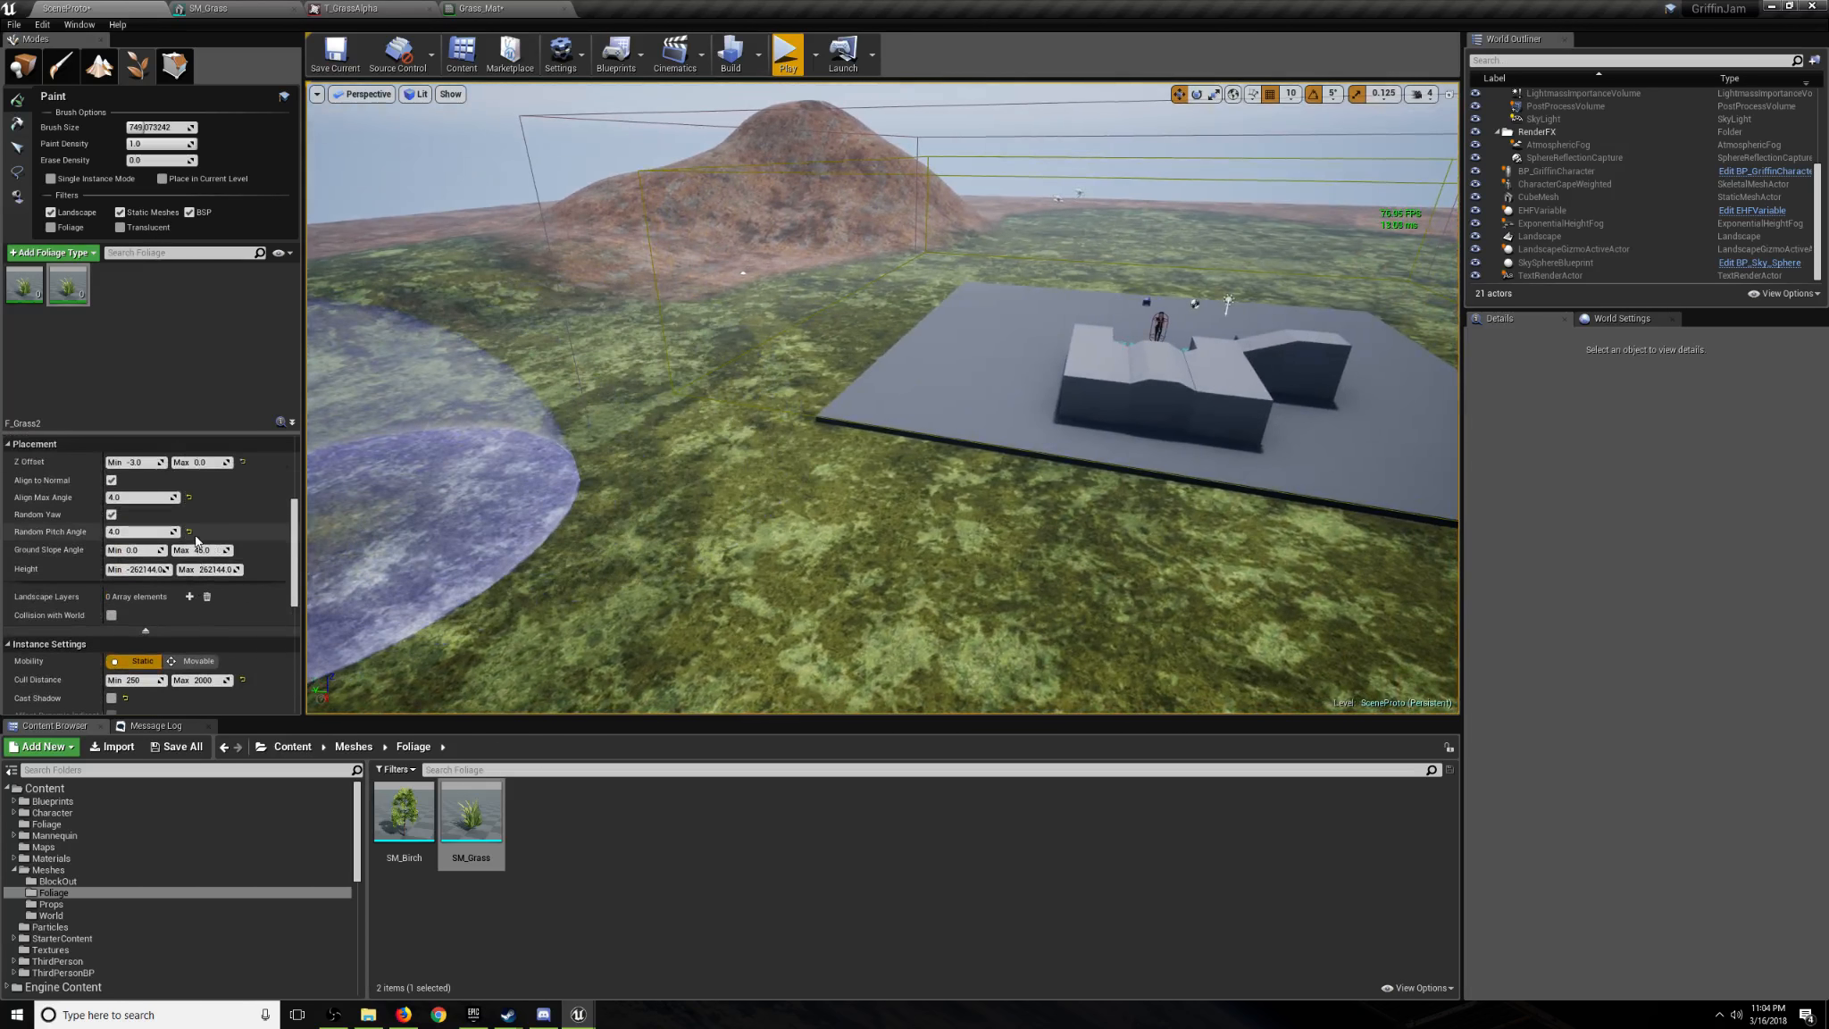
right_click_drag(362, 496, 275, 458)
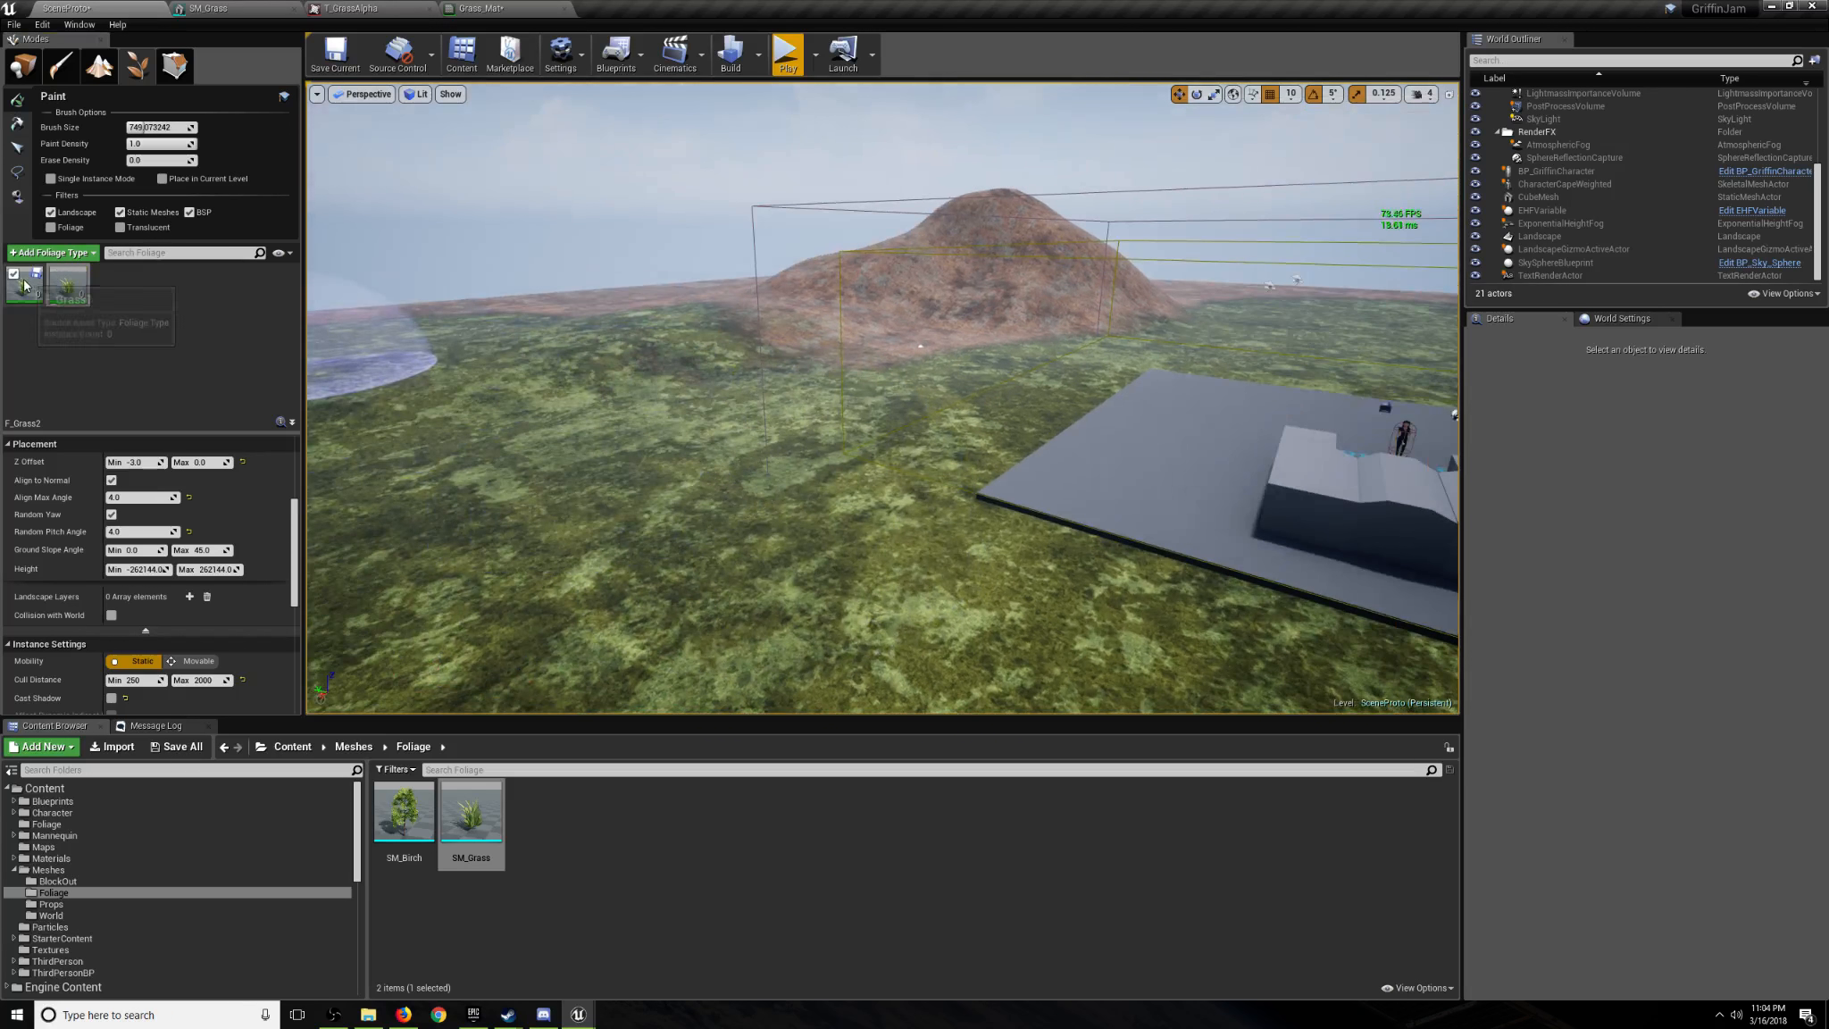
Add SM_Grass as a third foliage type and save it as F_Grass3 in the Foliage folder.
left_click_drag(470, 813, 114, 302)
left_click(123, 276)
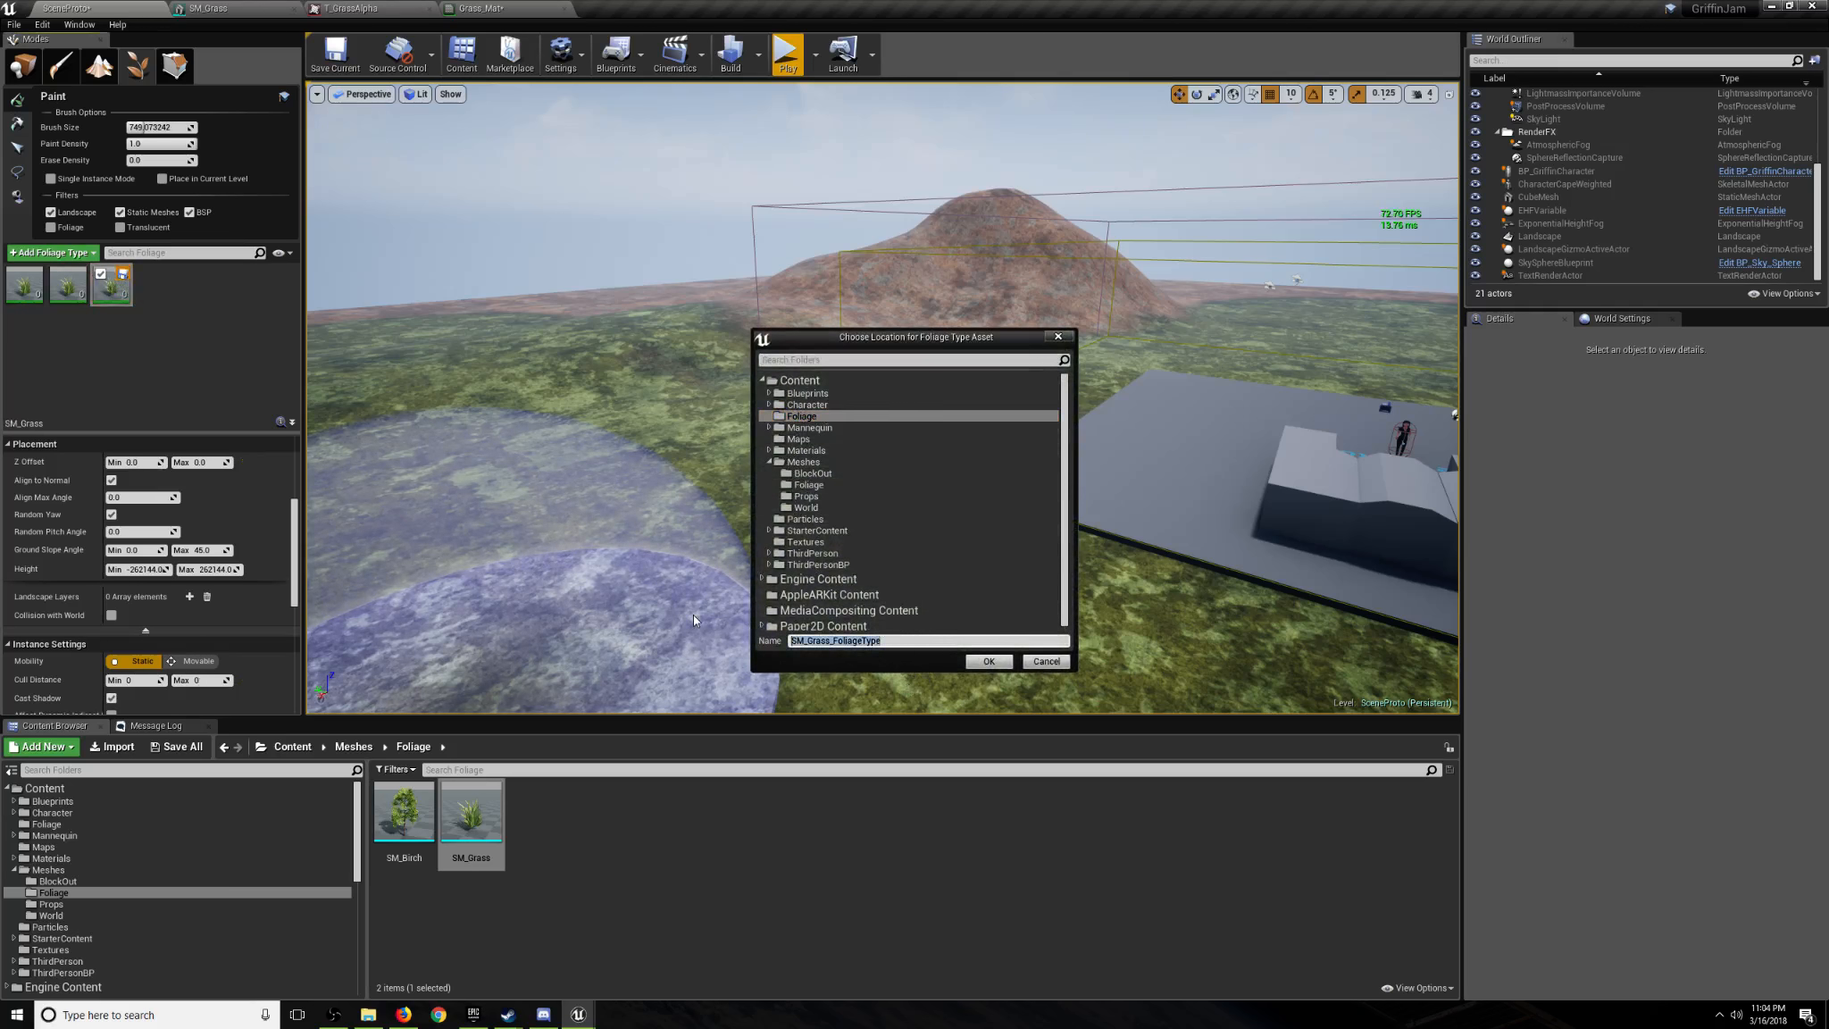
type("F_Grass3")
left_click(989, 662)
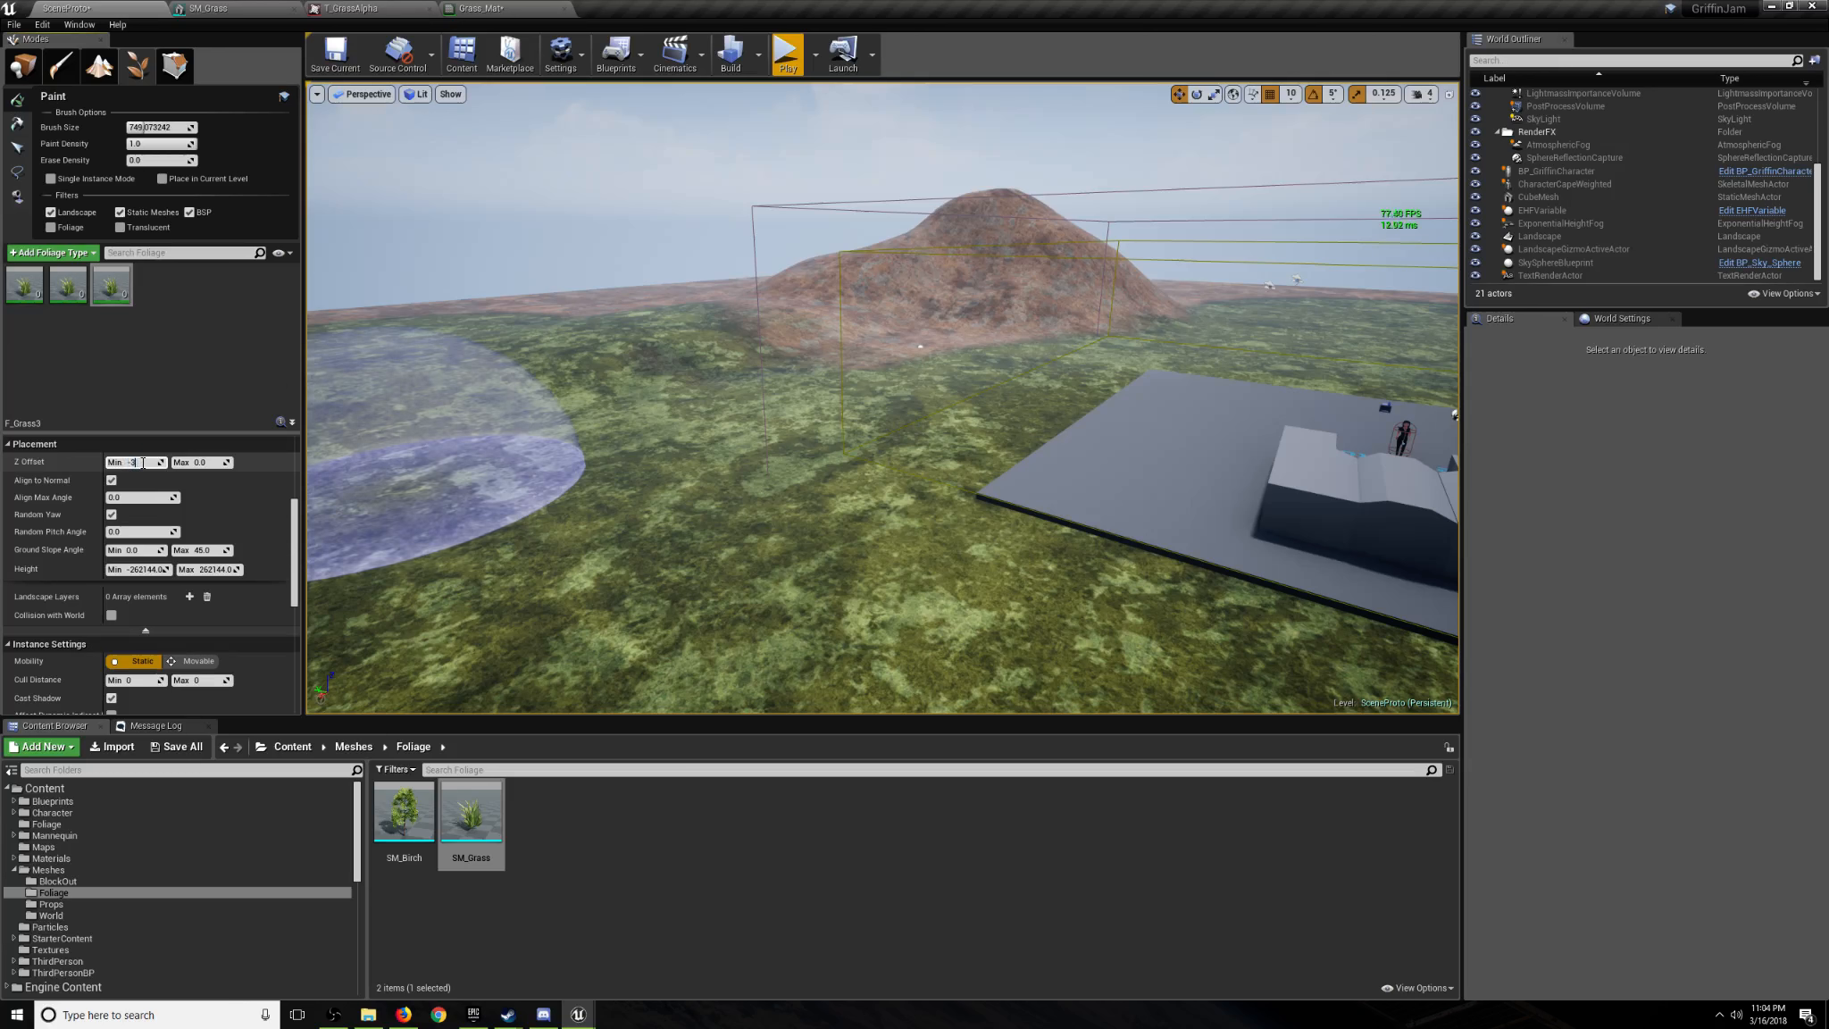
Set F_Grass3's density to 250, radius 1, scale 0.33 to 0.4, minimum Z offset -3, and align max and random pitch angles to 4.
scroll(139, 509, "up", 5)
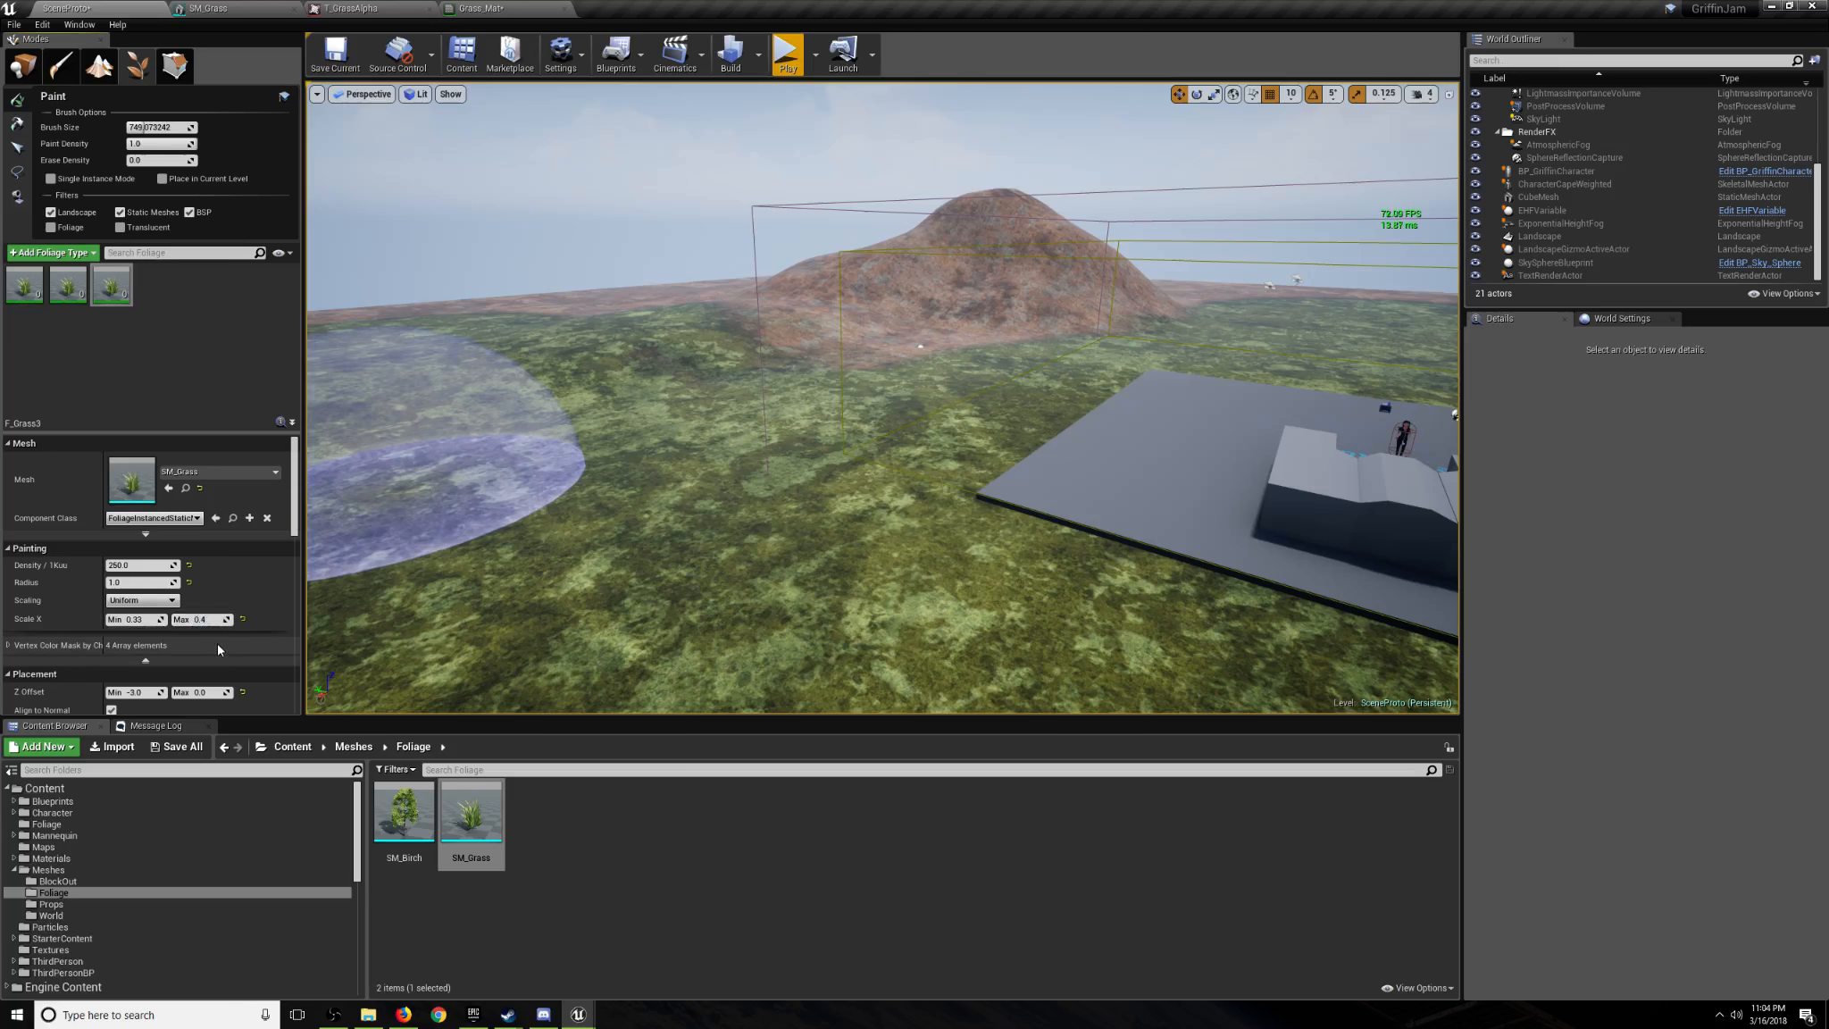
scroll(219, 649, "down", 2)
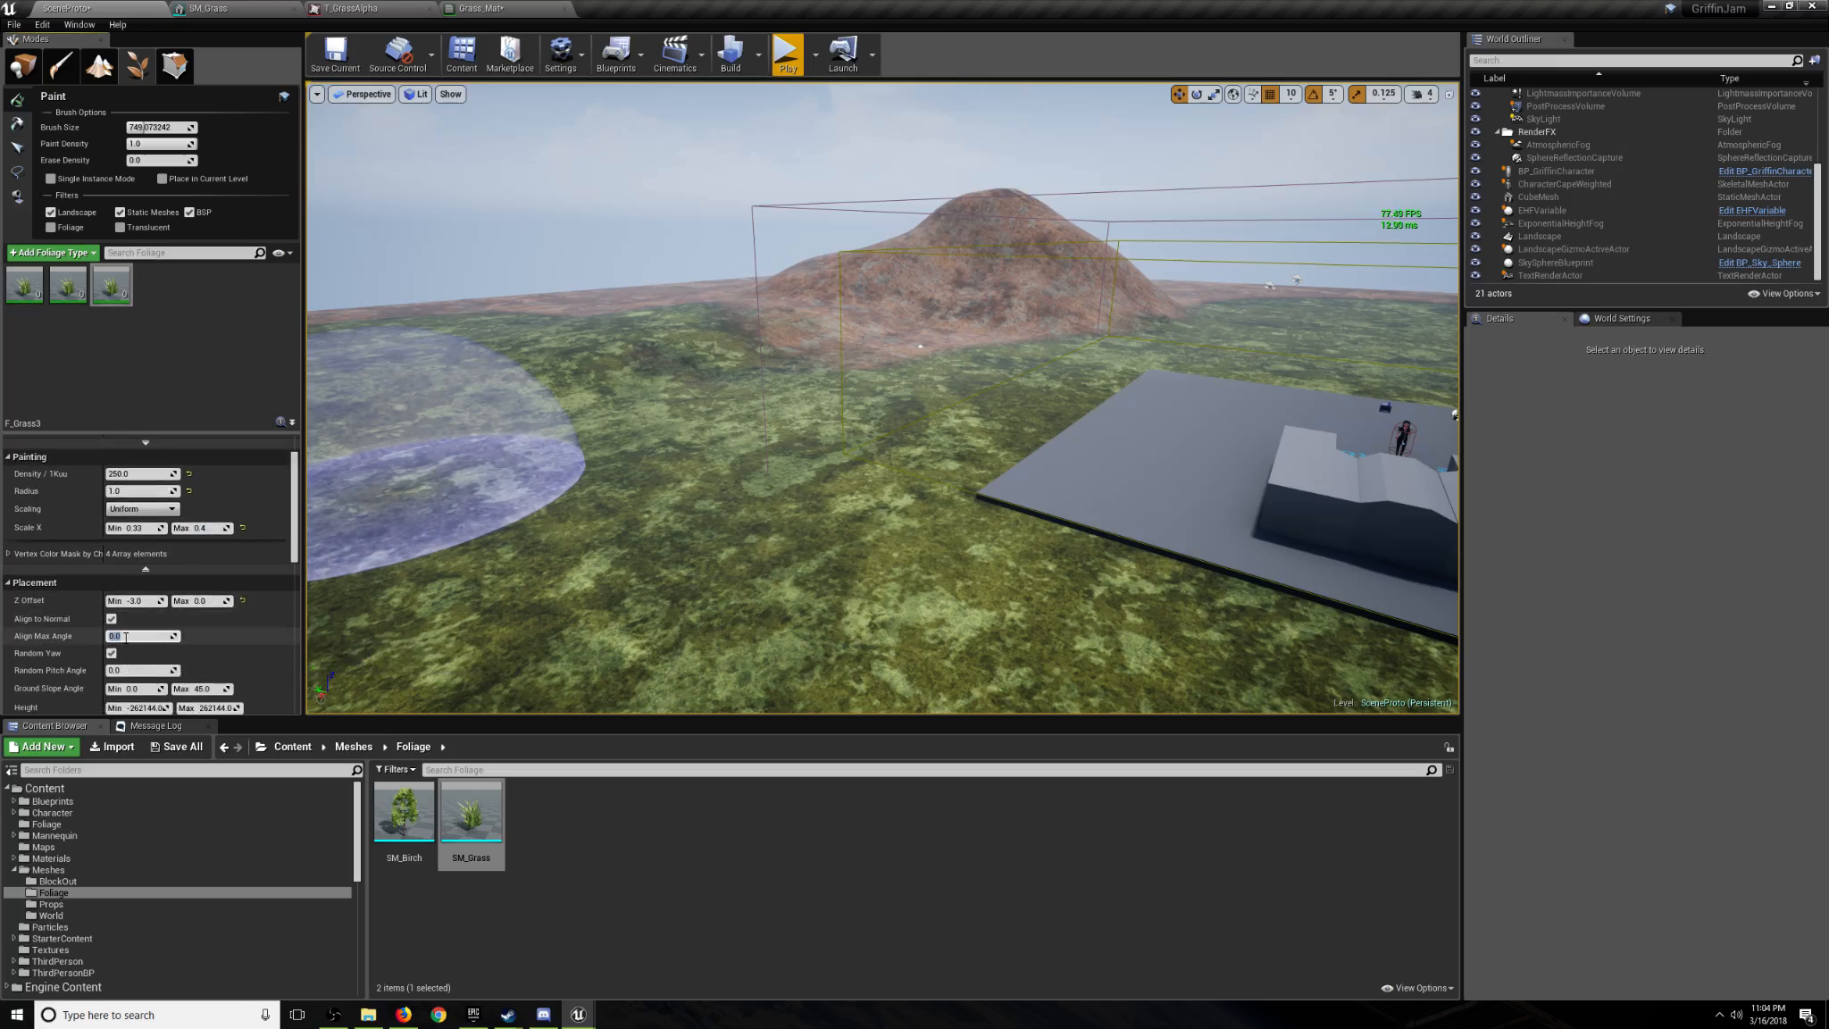
left_click(134, 670)
type("4")
scroll(146, 661, "down", 2)
key("Return")
Set F_Grass3's minimum cull distance to 4000, disable shadow casting and override its light map resolution with 4.
scroll(152, 616, "down", 4)
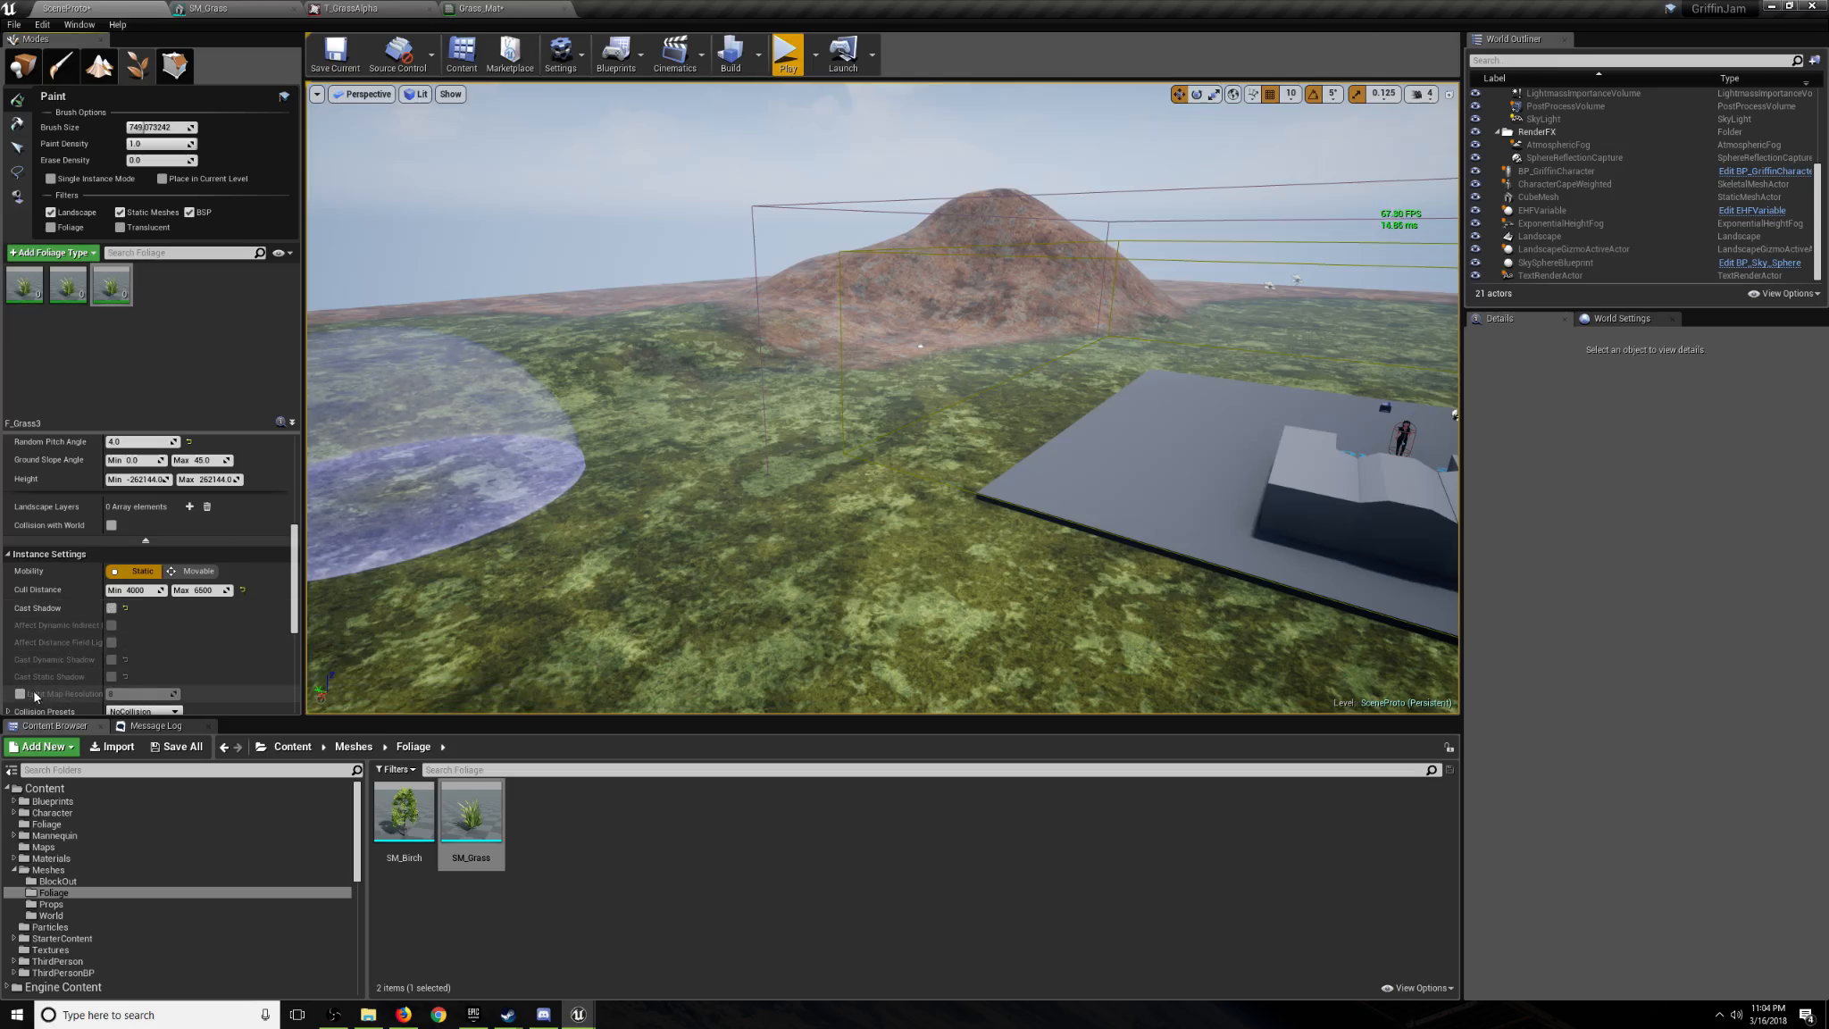
left_click_drag(127, 694, 109, 694)
scroll(190, 663, "down", 1)
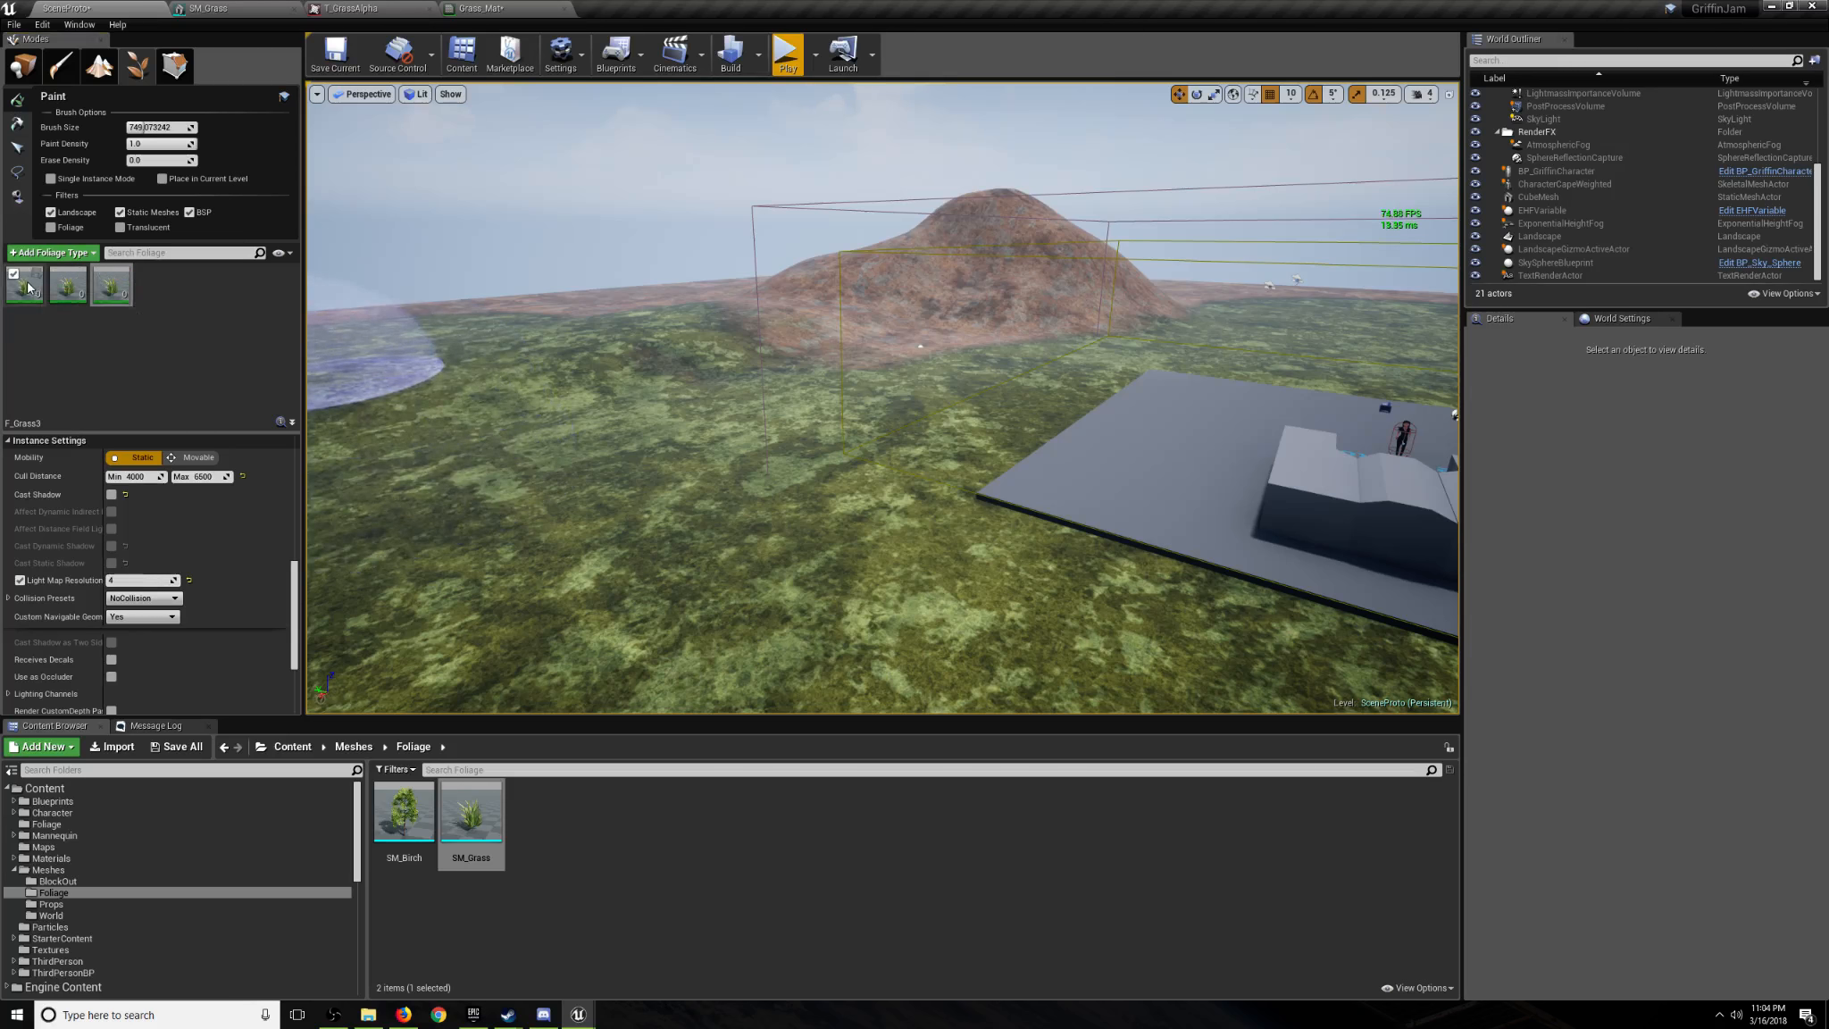
Paint a large patch of grass with the foliage types on the green ground beside the grey platform.
mouse_move(683, 492)
right_mouse_down()
mouse_move(808, 572)
mouse_move(826, 558)
right_mouse_up()
key("s")
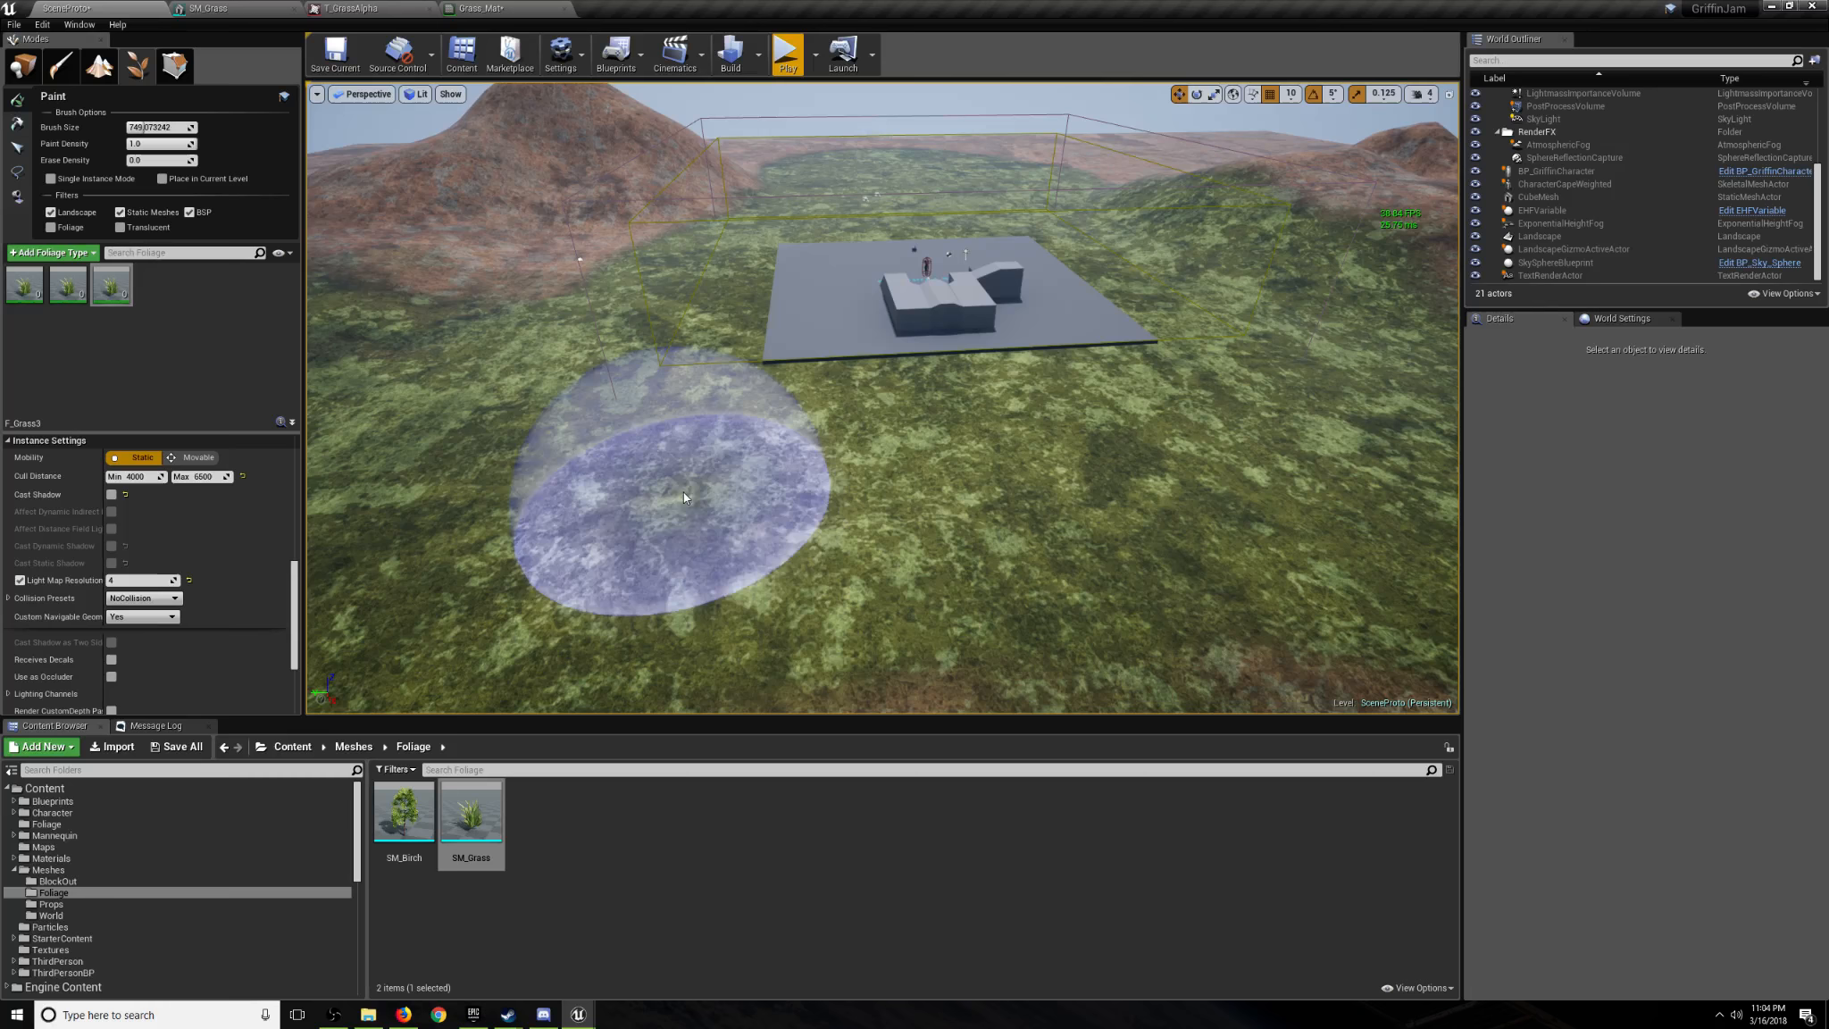
left_click_drag(684, 492, 712, 466)
right_click_drag(712, 467, 629, 464)
left_click_drag(630, 465, 662, 356)
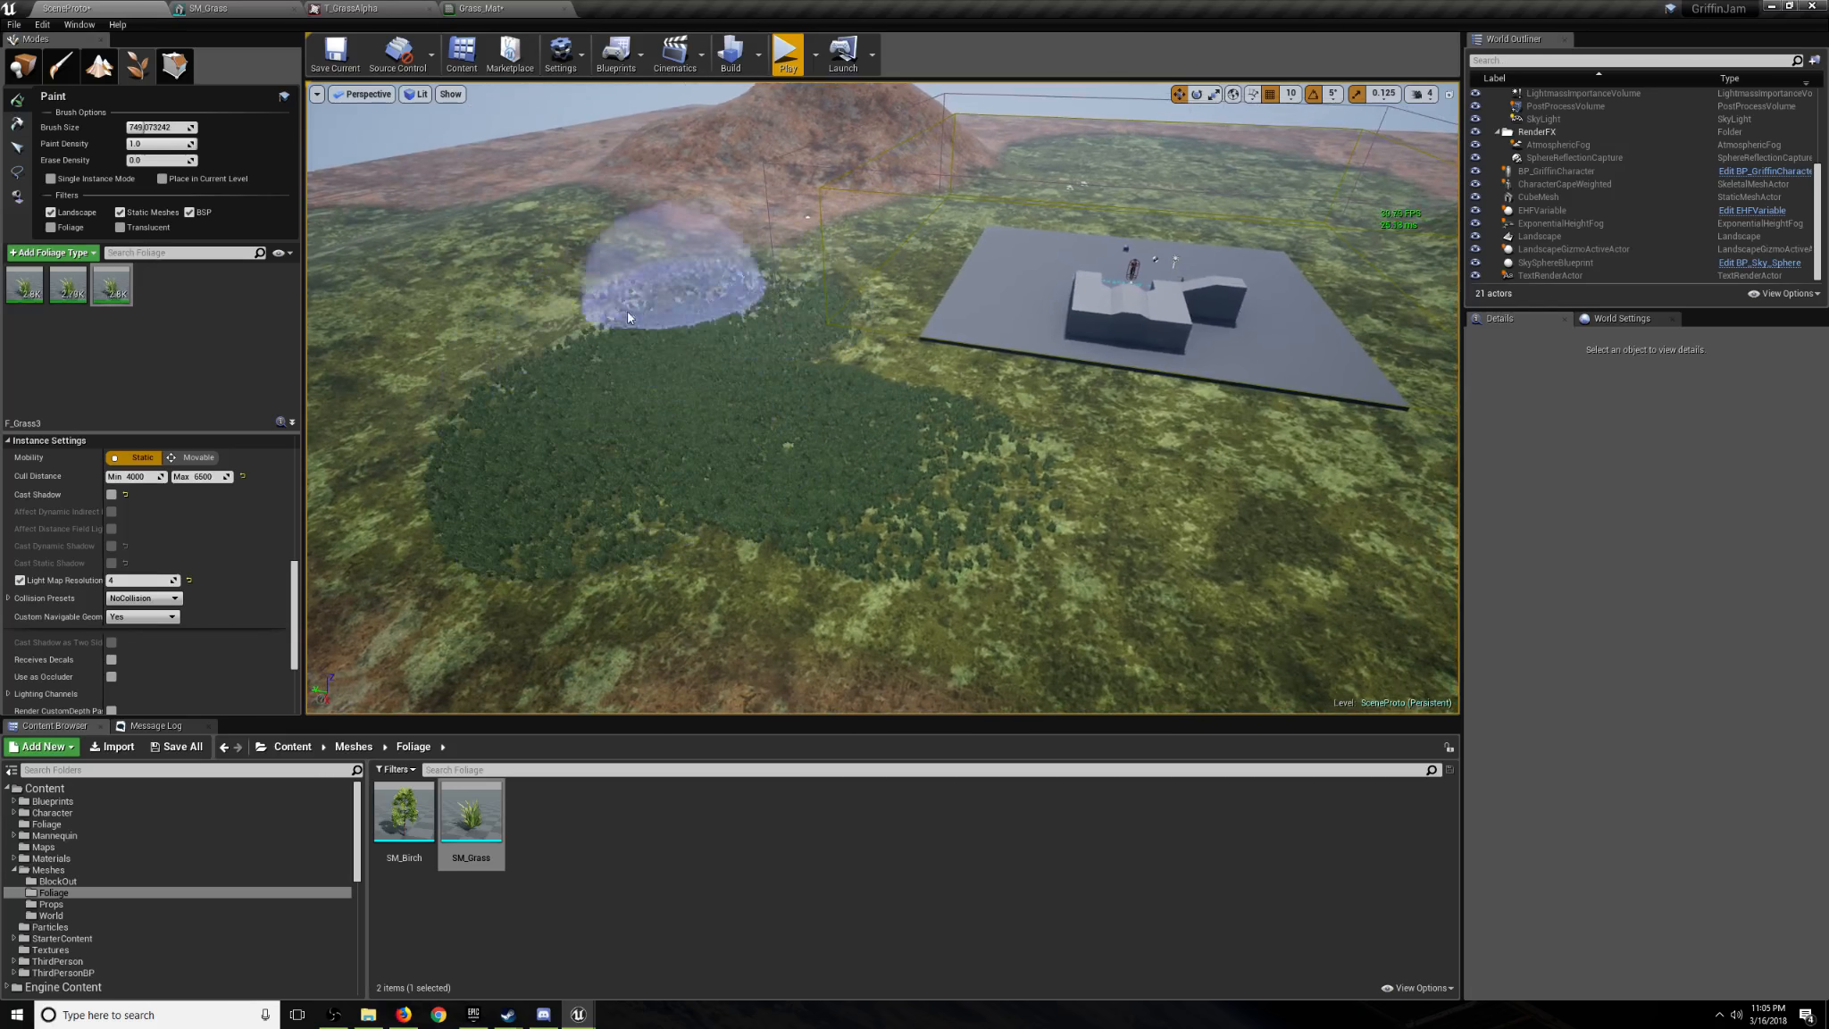
Extend the grass patch across the green ground between the platform's corner and the hill.
right_click_drag(447, 392, 384, 407)
mouse_move(469, 420)
left_mouse_down()
mouse_move(567, 425)
mouse_move(786, 536)
left_mouse_up()
right_click_drag(786, 536, 732, 500)
left_click_drag(795, 483, 698, 364)
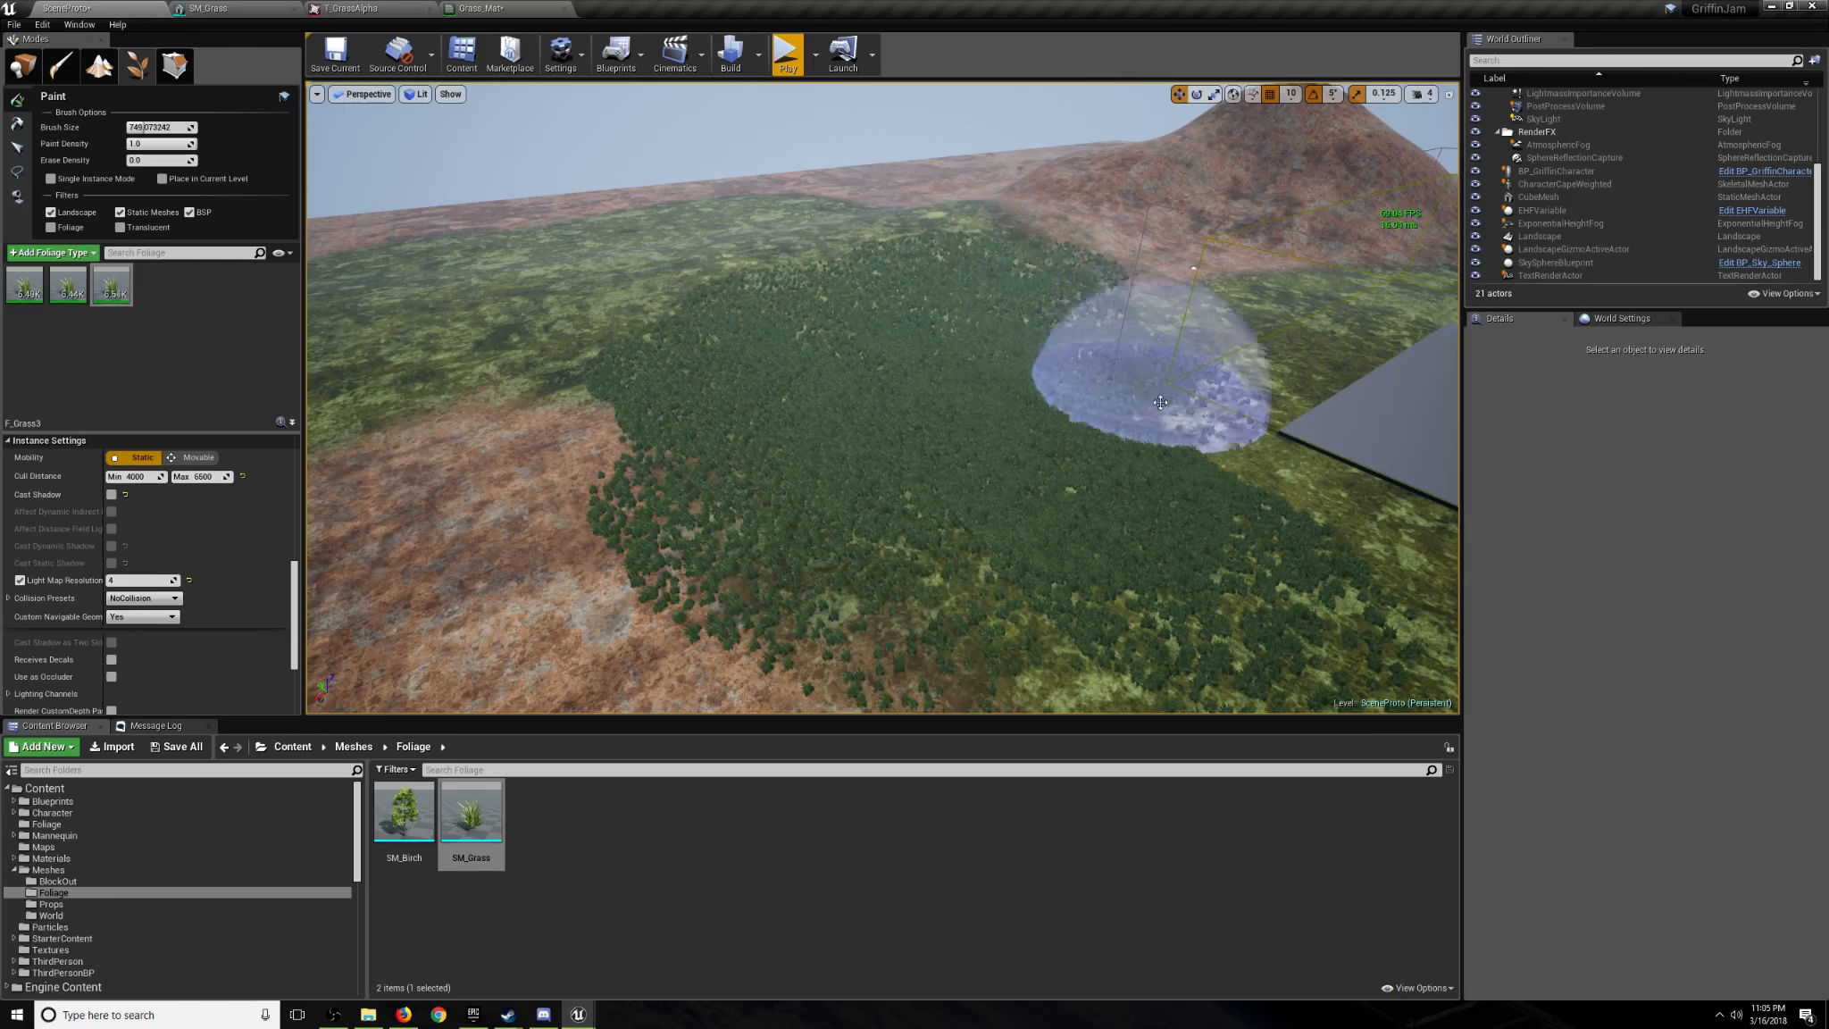
left_click_drag(1160, 403, 1173, 417)
right_click_drag(1173, 416, 1251, 439)
left_click_drag(948, 175, 947, 273)
Examine the painted grass from far away and from close to its edge to check how it culls with distance.
right_click_drag(947, 273, 818, 272)
key("s")
key("w")
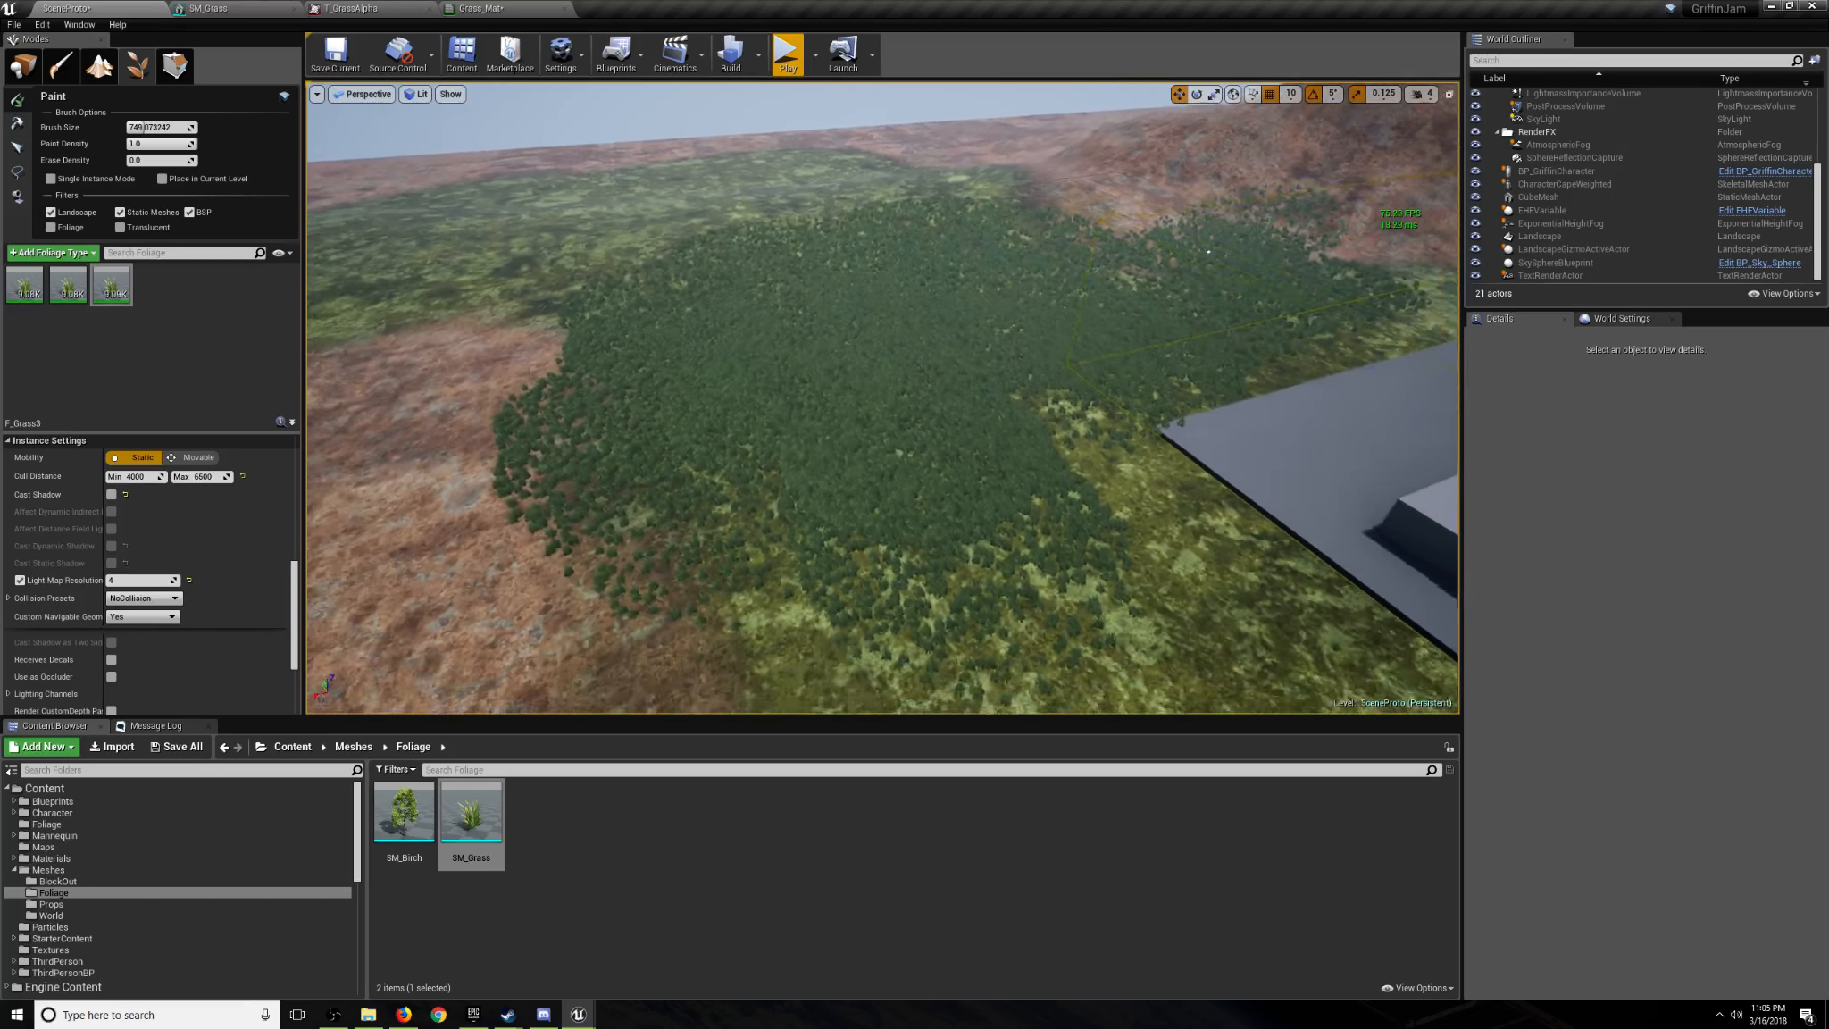
key("s")
key("w")
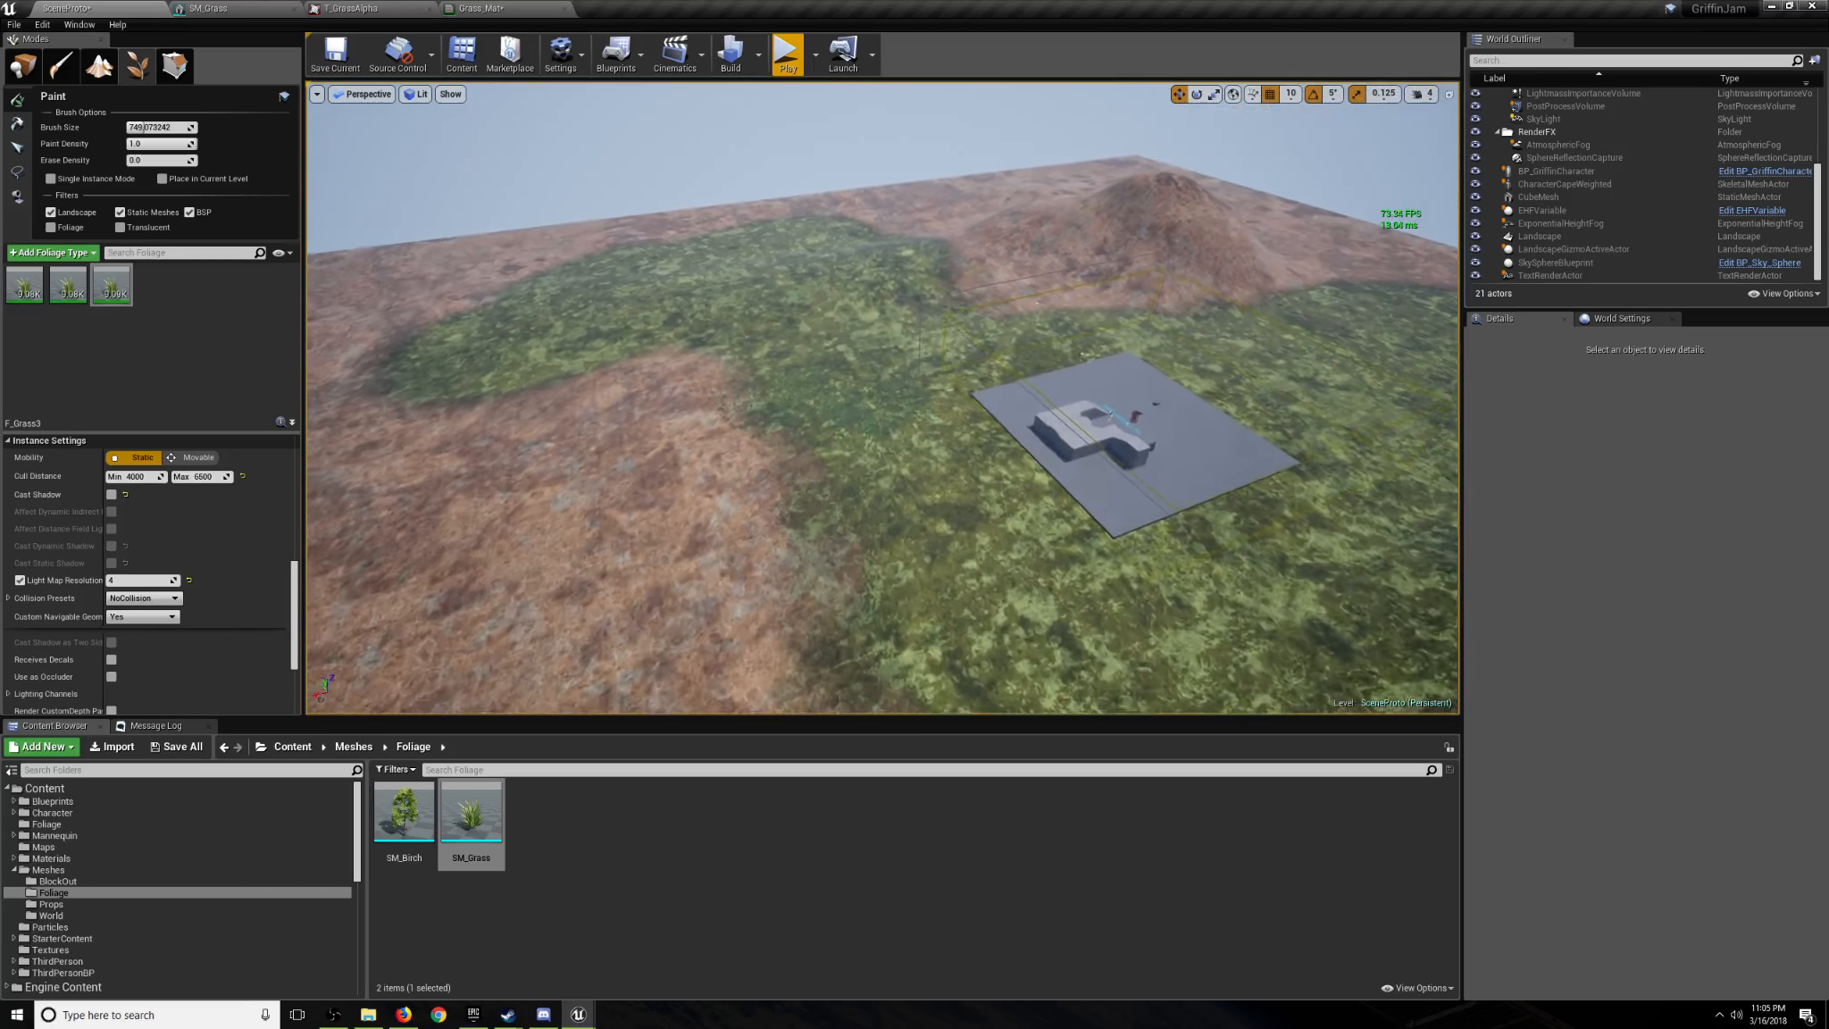
key("s")
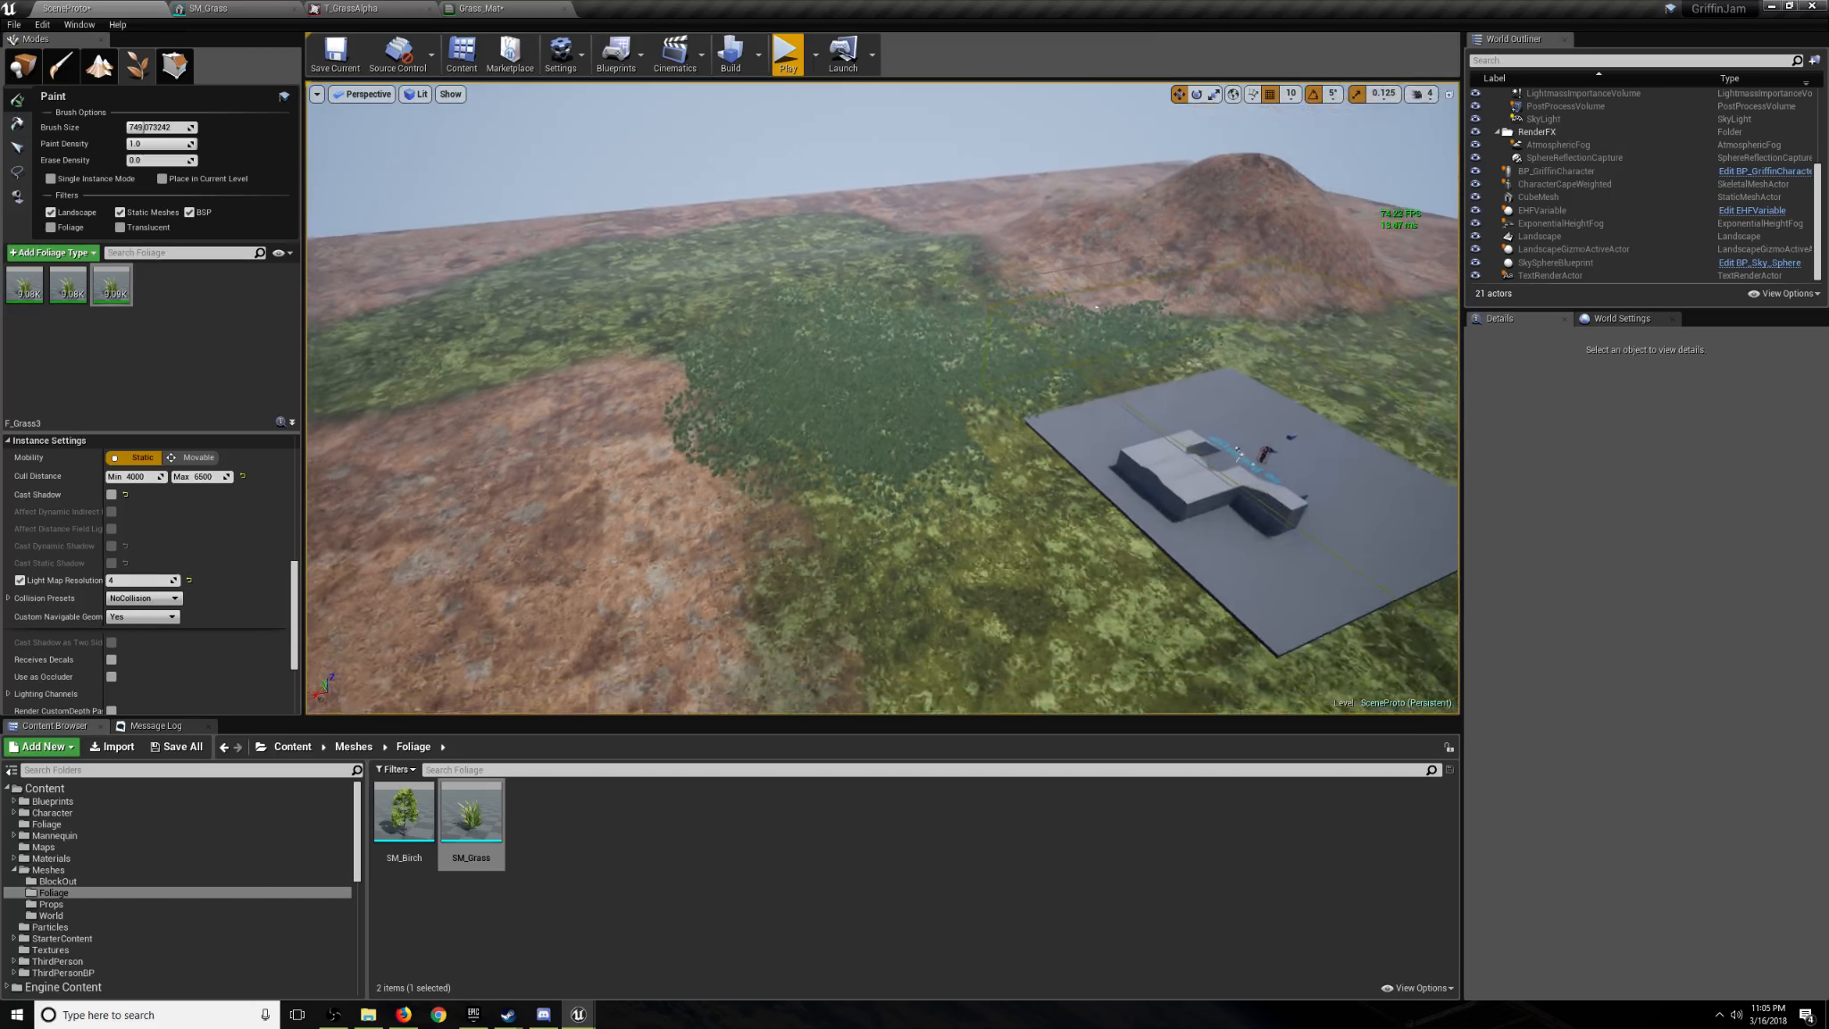
key("w")
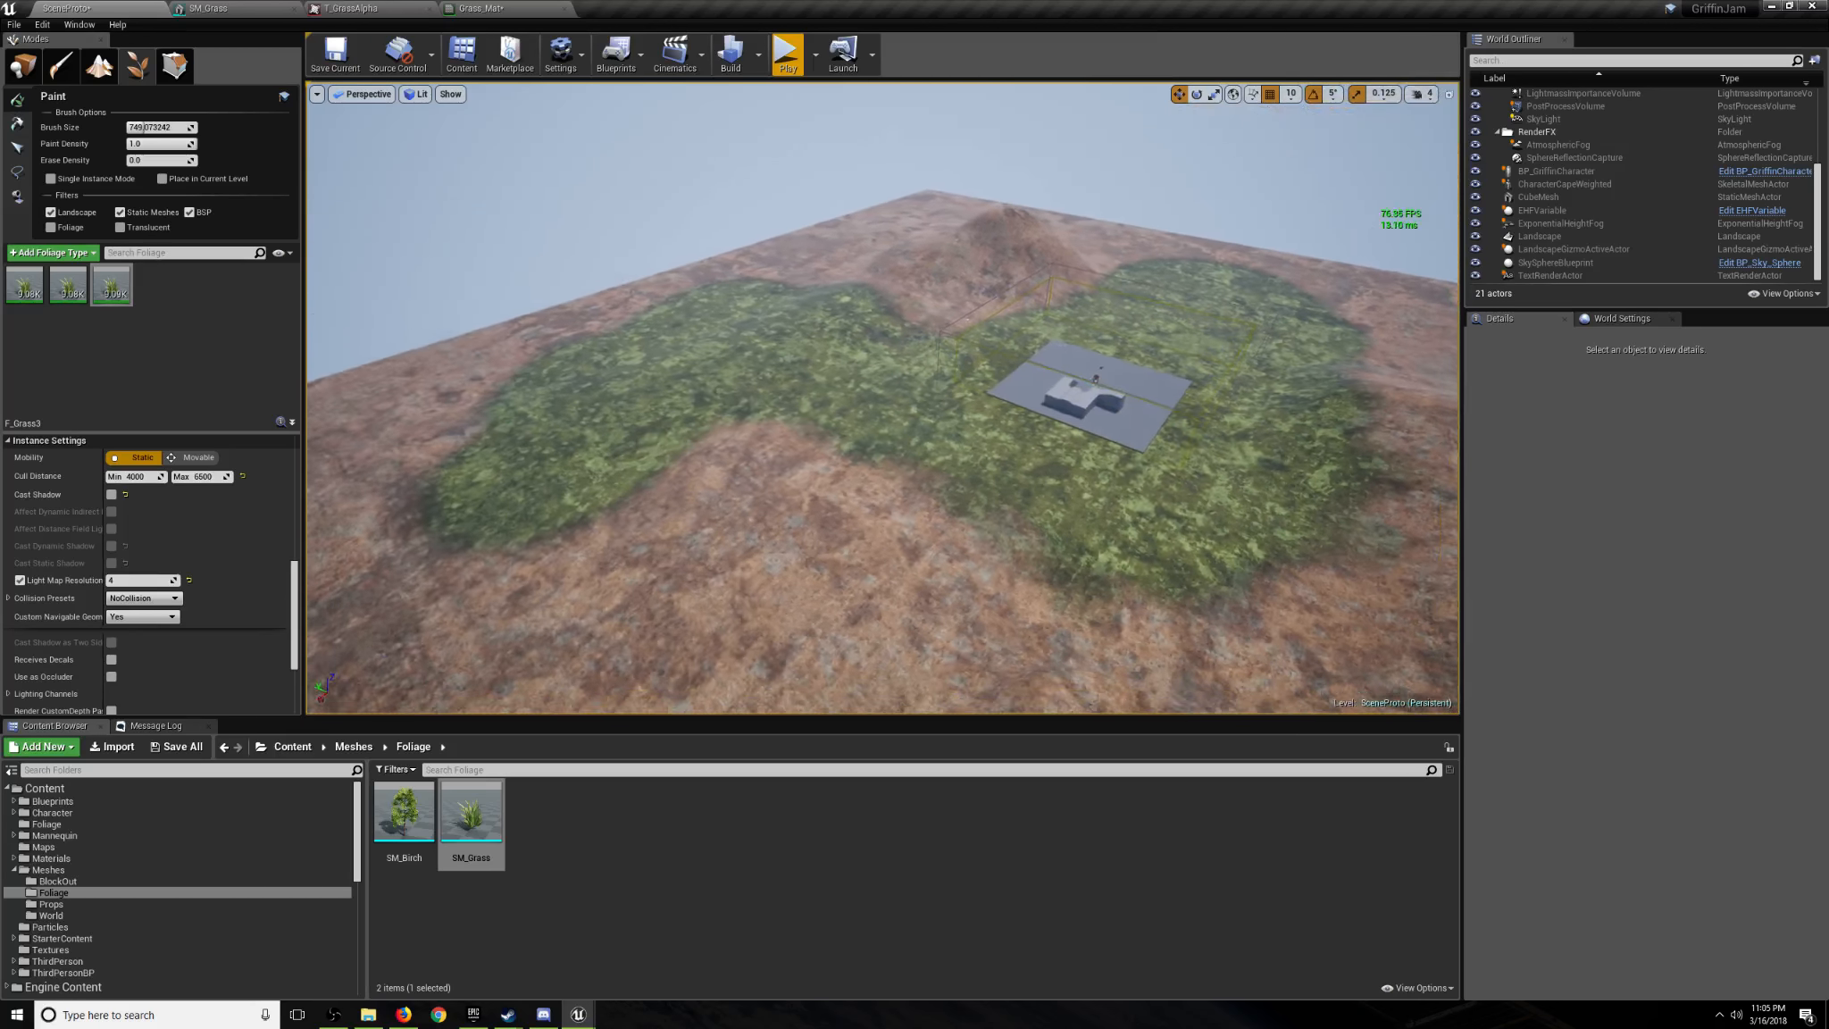
key("w")
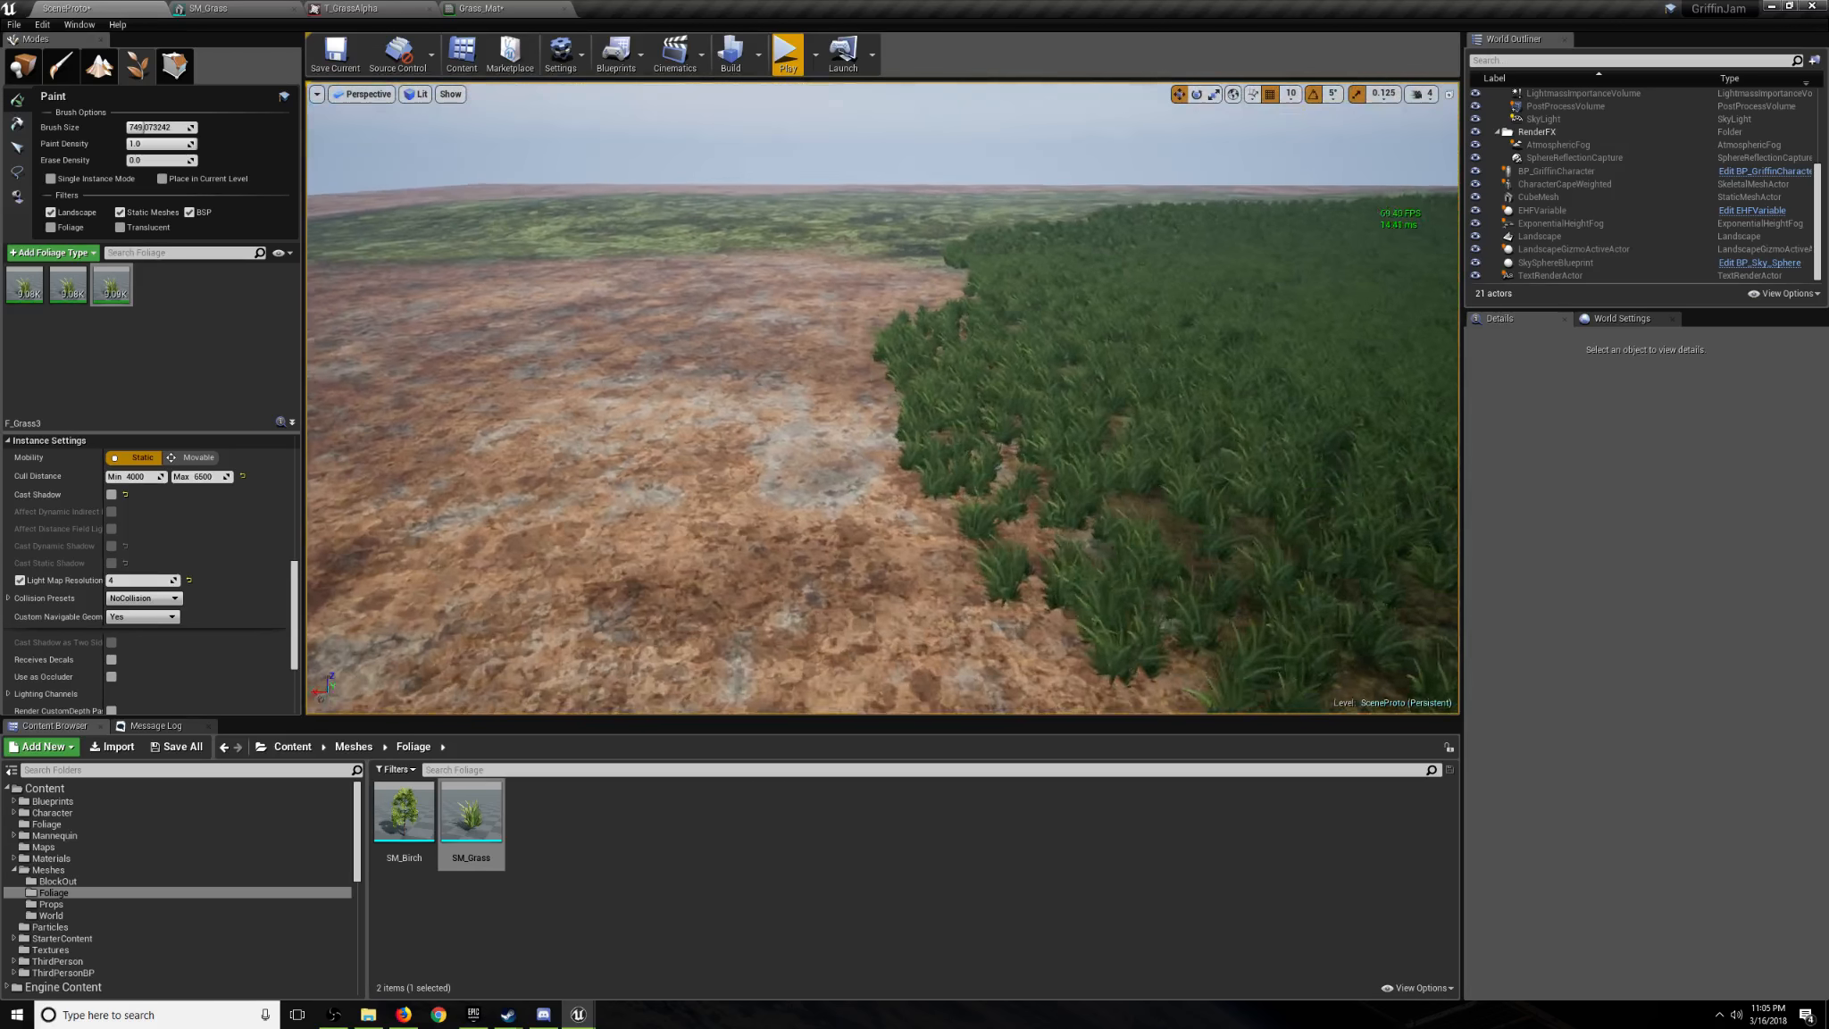
right_click_drag(1071, 192, 1118, 192)
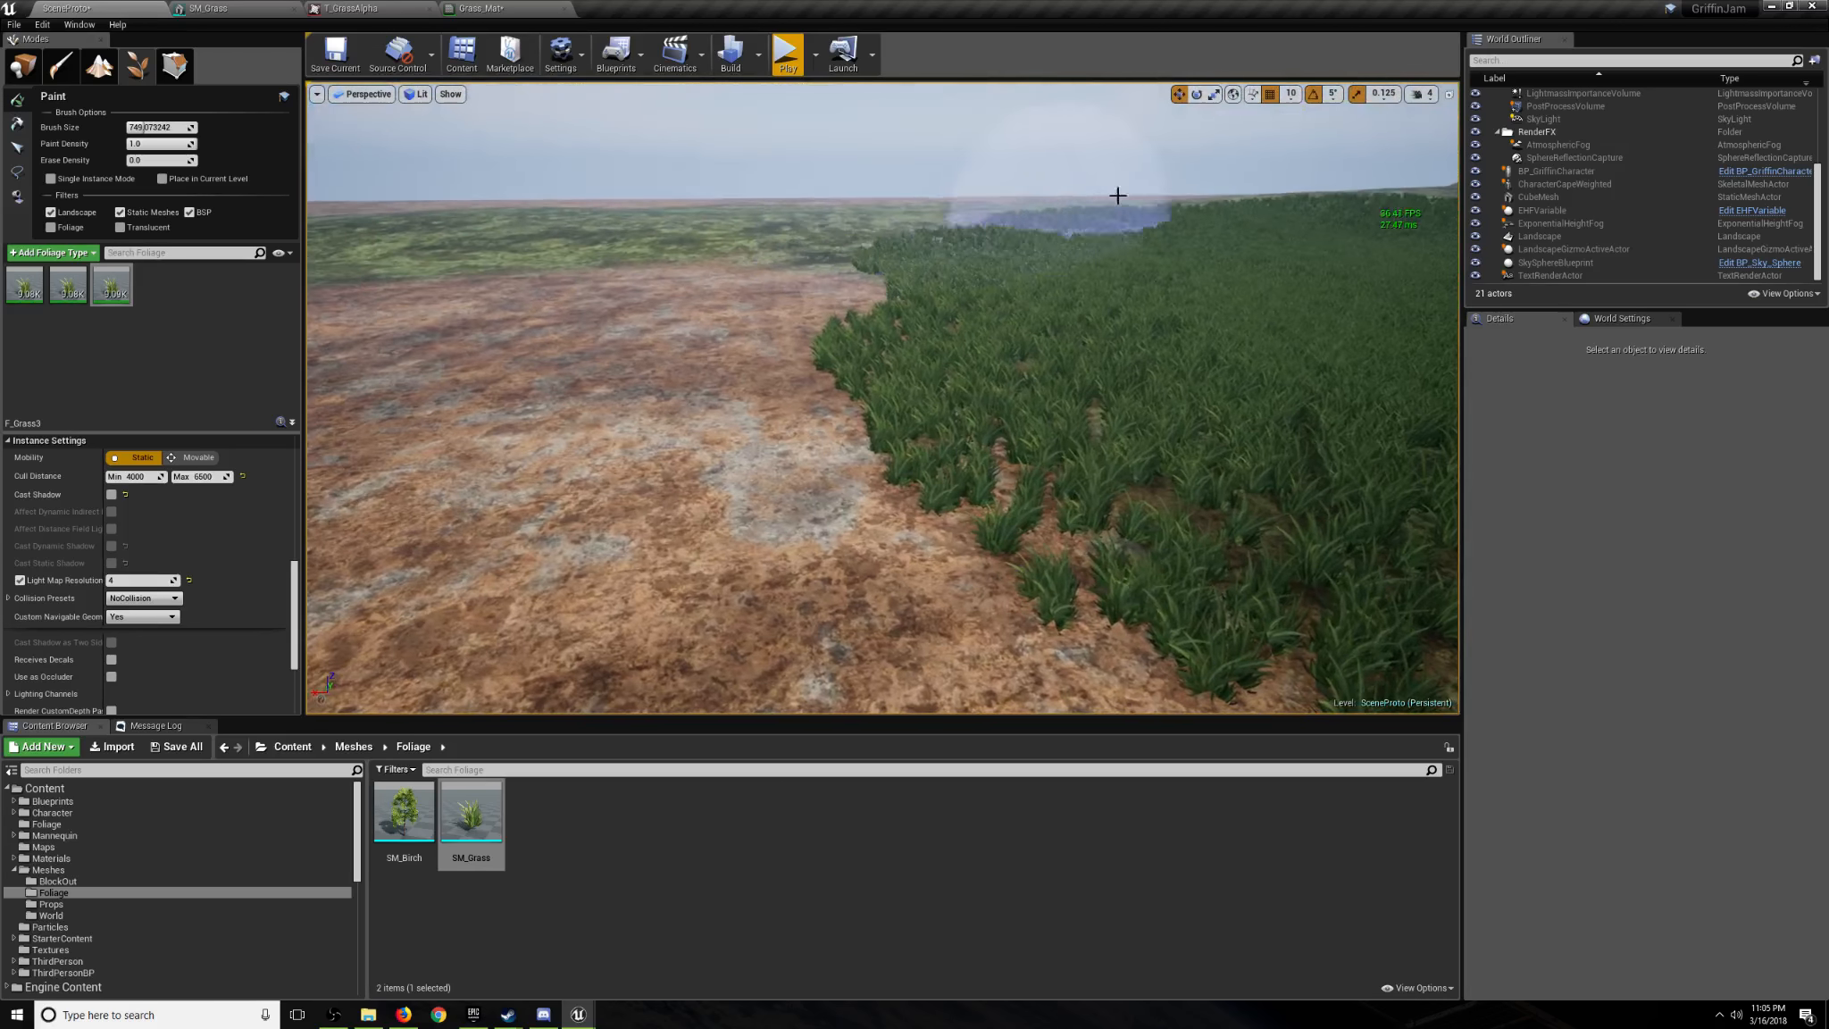
mouse_move(875, 316)
right_mouse_down()
mouse_move(919, 321)
mouse_move(849, 323)
right_mouse_up()
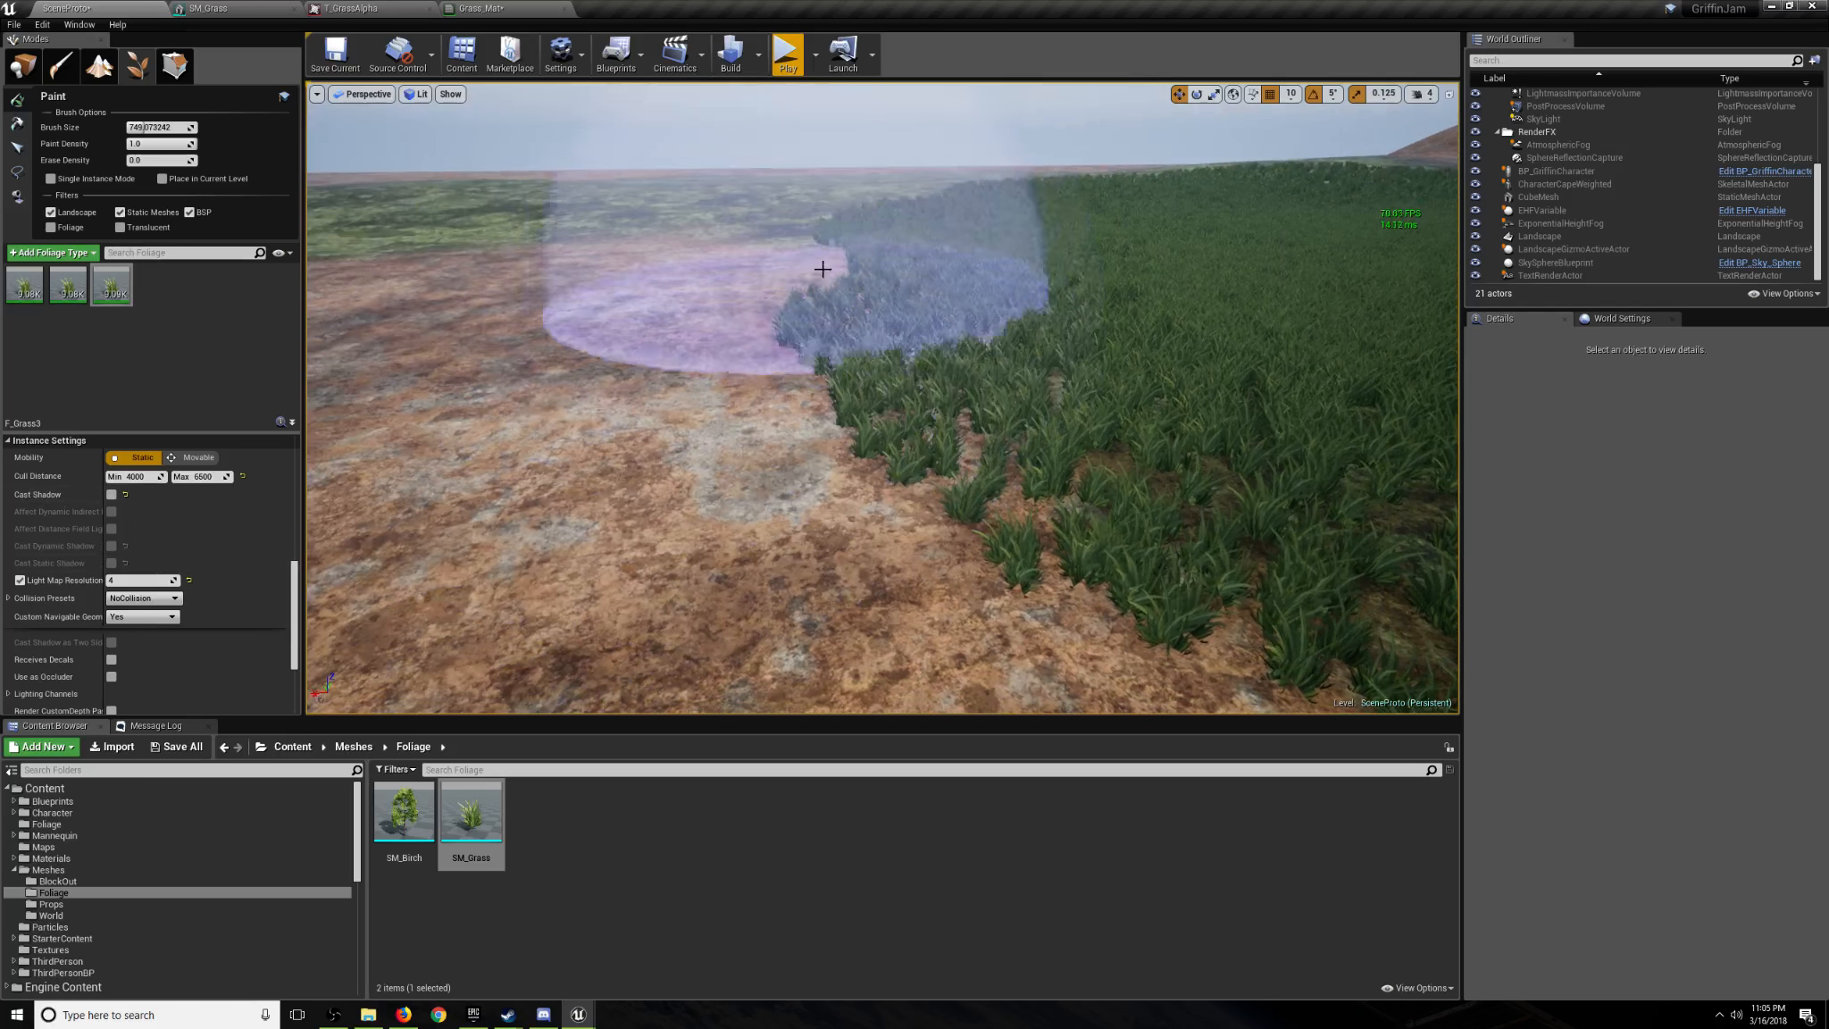
mouse_move(1053, 322)
right_mouse_down()
mouse_move(1248, 259)
mouse_move(893, 344)
mouse_move(982, 332)
right_mouse_up()
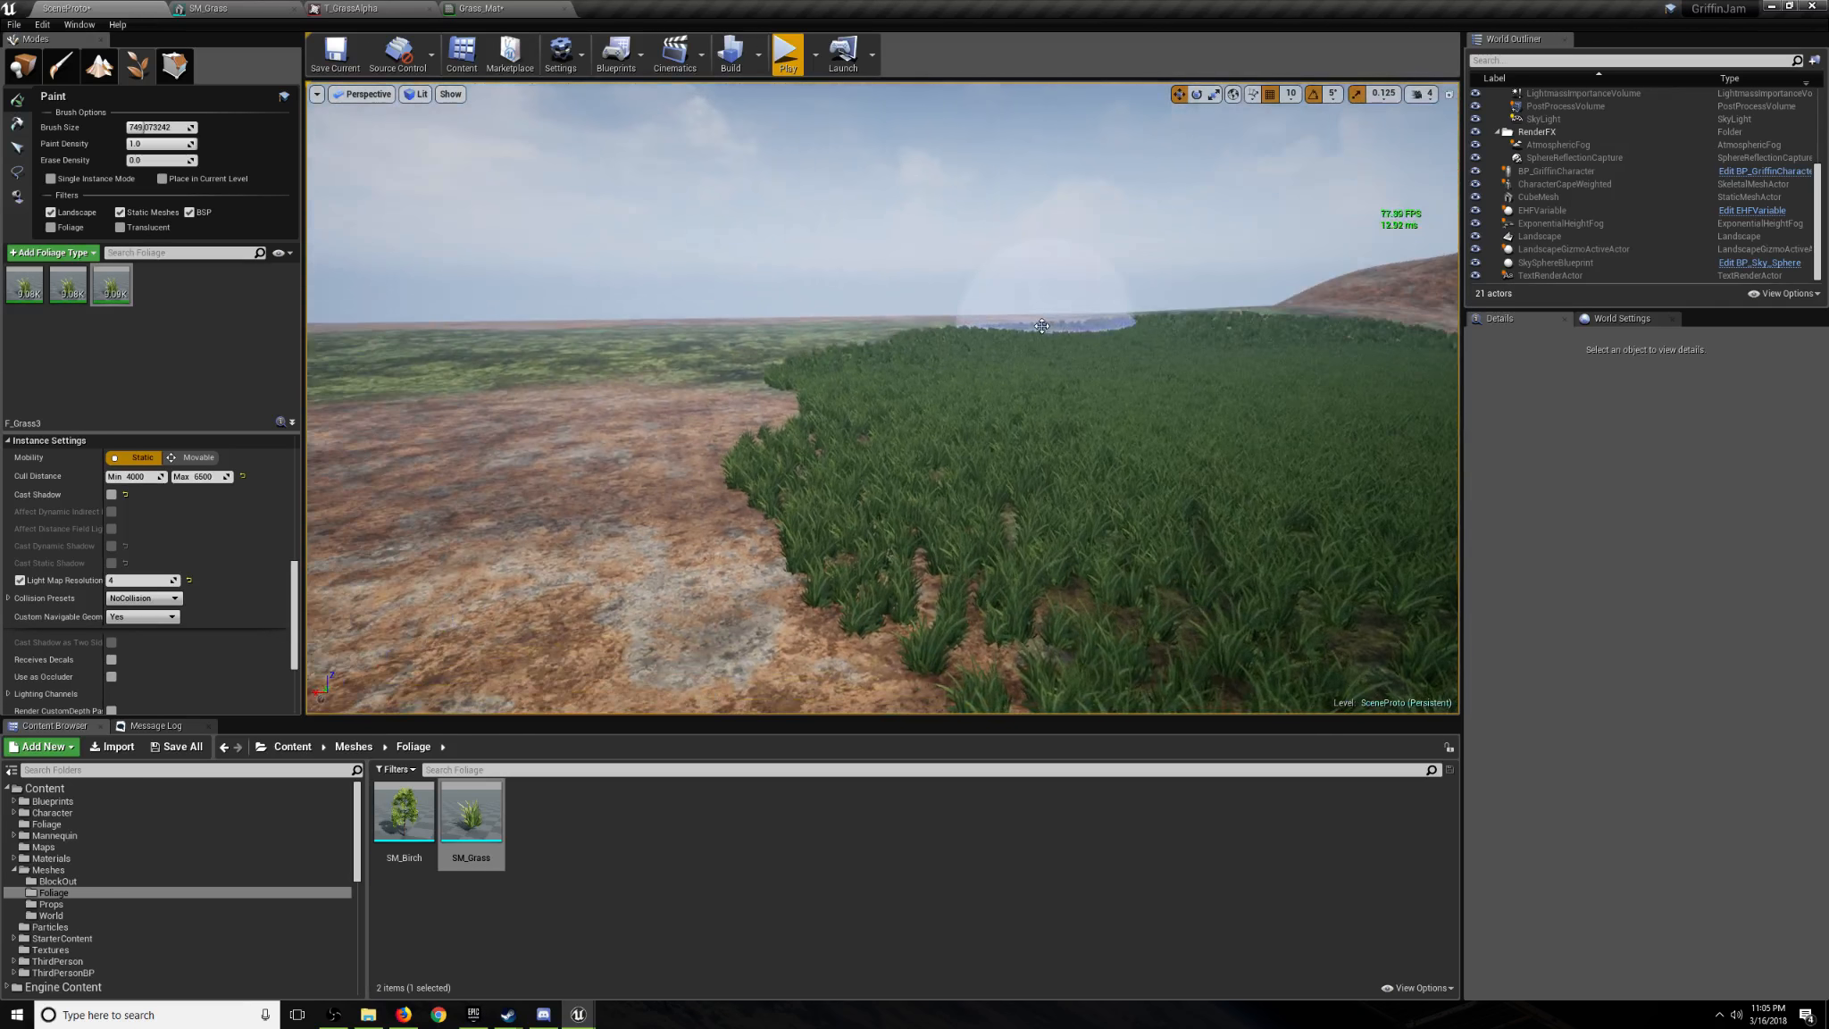
Paint more grass on the green ground between the reddish dirt and the near edge of the grey platform.
mouse_move(1192, 389)
right_mouse_down()
mouse_move(1278, 425)
mouse_move(1313, 415)
mouse_move(1250, 425)
mouse_move(1250, 590)
right_mouse_up()
key("s")
key("w")
key("s")
left_click_drag(871, 427, 808, 453)
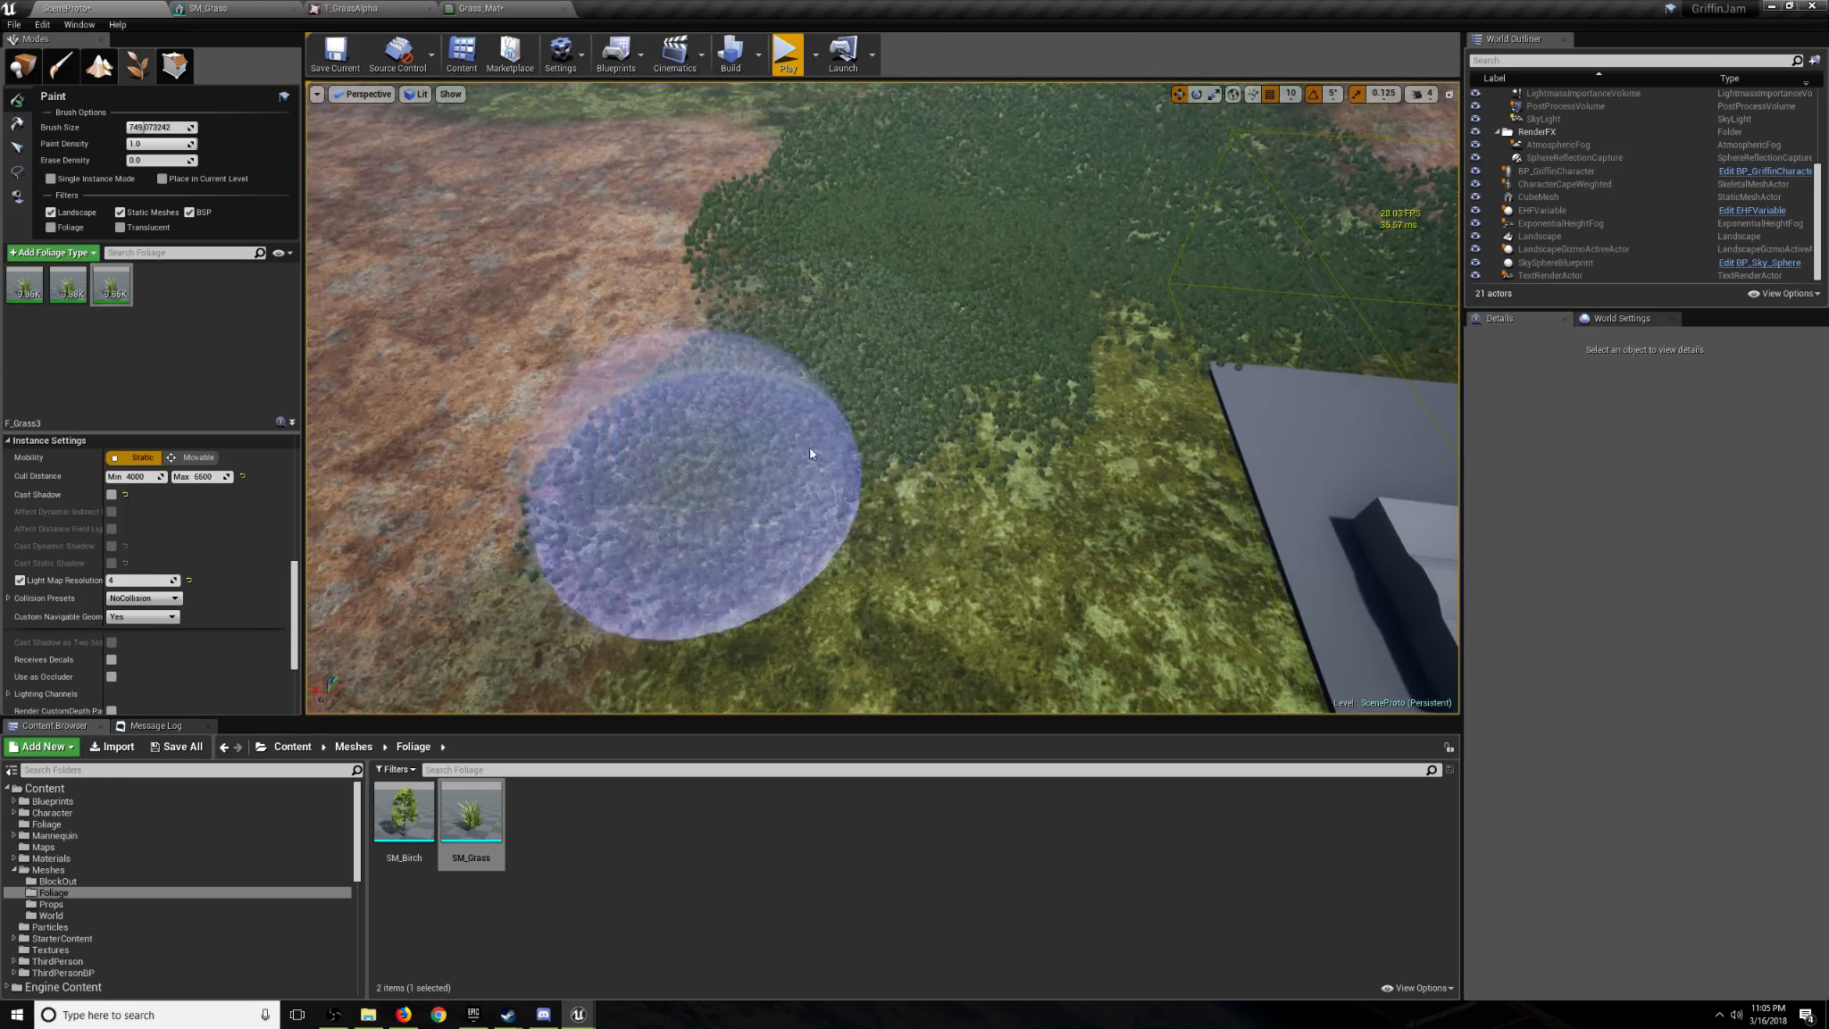
right_click_drag(817, 458, 848, 460)
key("s")
left_click_drag(836, 466, 1003, 346)
right_click_drag(1003, 346, 1022, 428)
left_click_drag(1003, 357, 903, 490)
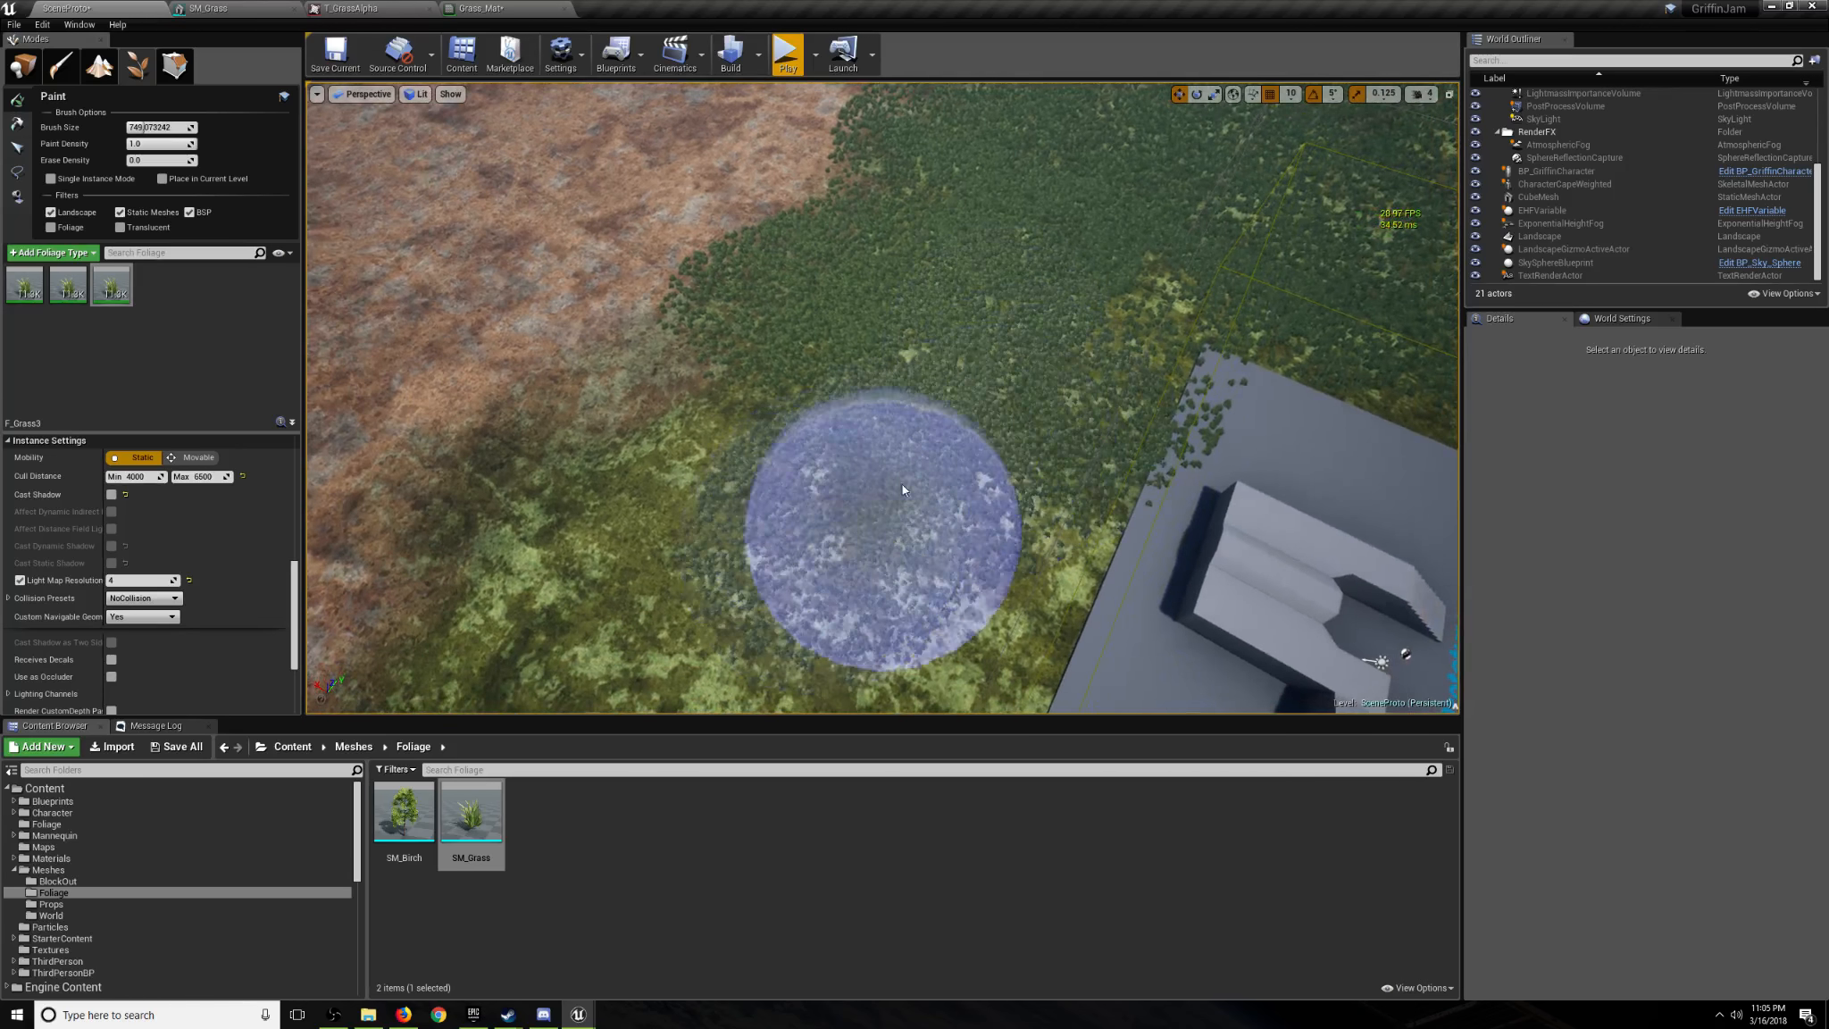
right_click_drag(902, 490, 813, 487)
mouse_move(920, 465)
left_mouse_down()
mouse_move(981, 384)
mouse_move(694, 396)
left_mouse_up()
Paint grass from the reddish slope along the open green ground on another side of the platform.
mouse_move(1146, 457)
right_mouse_down()
mouse_move(1045, 436)
mouse_move(1139, 384)
mouse_move(1411, 544)
mouse_move(1009, 446)
mouse_move(1080, 357)
mouse_move(1000, 335)
mouse_move(1019, 329)
right_mouse_up()
key("s")
key("w")
mouse_move(921, 465)
right_mouse_down()
mouse_move(973, 572)
mouse_move(1009, 554)
mouse_move(1005, 446)
mouse_move(964, 437)
right_mouse_up()
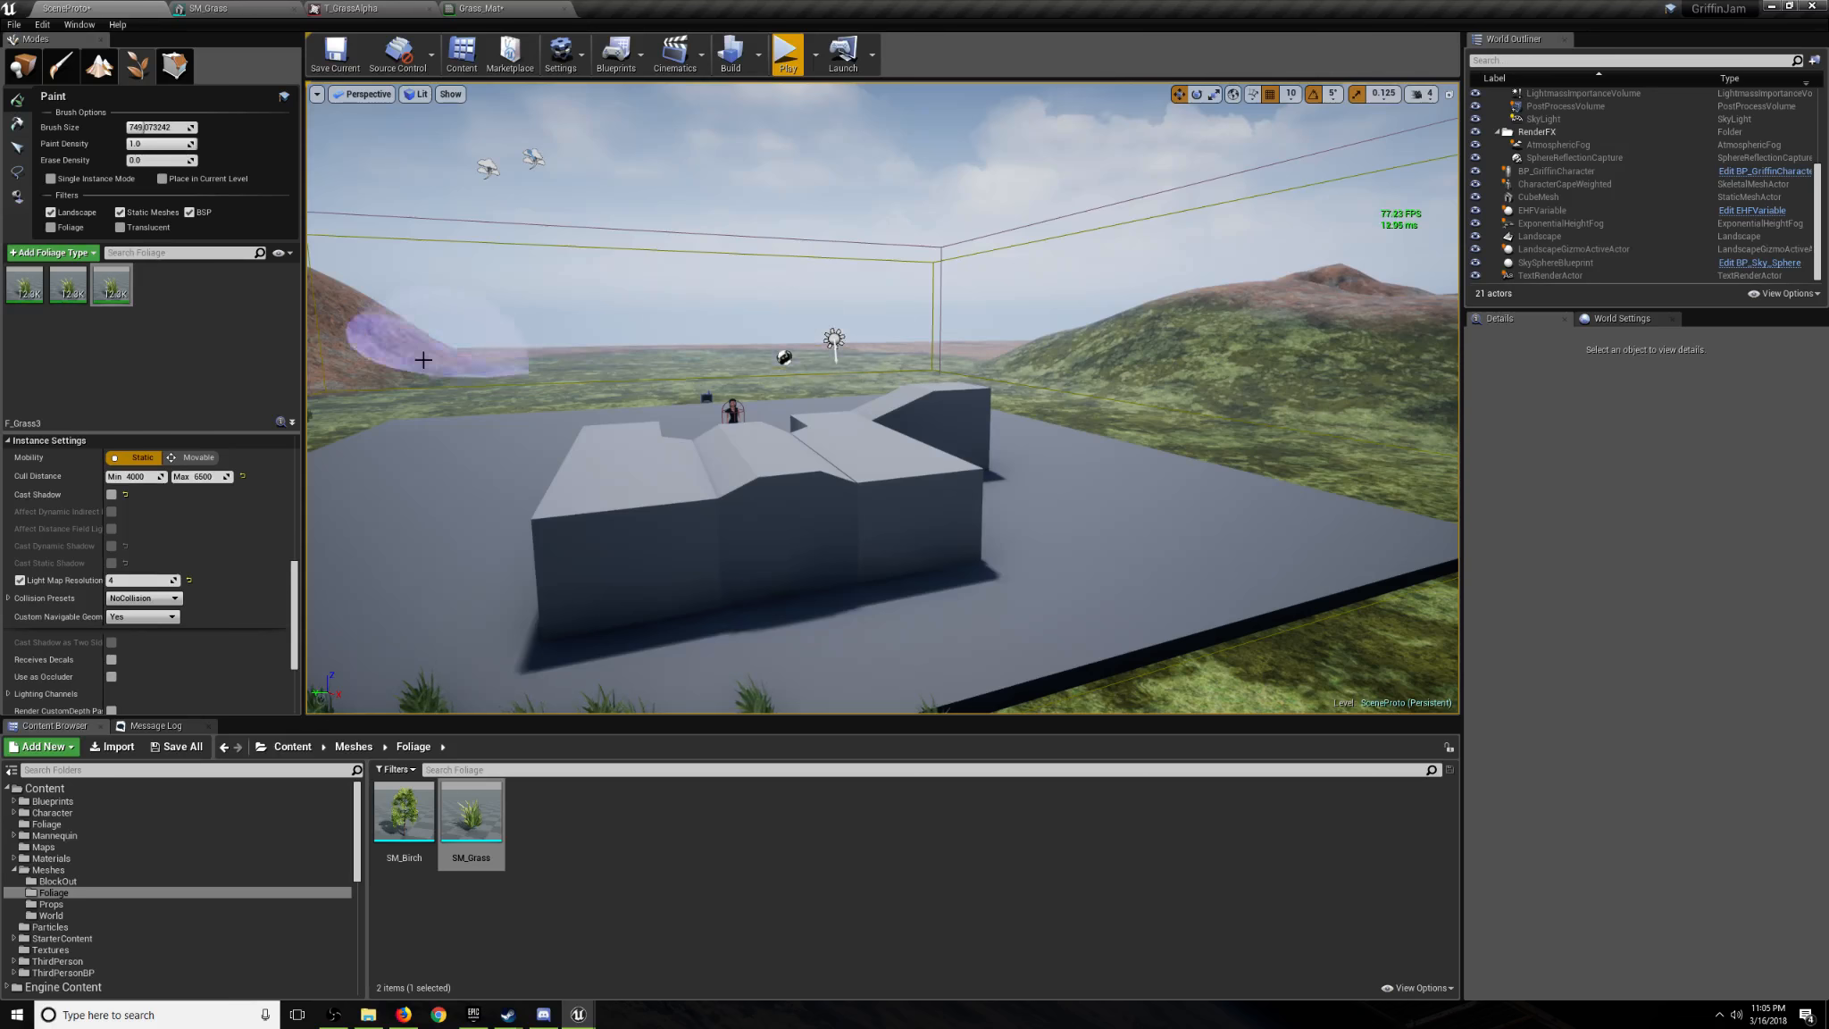
mouse_move(423, 359)
right_mouse_down()
mouse_move(500, 373)
mouse_move(223, 344)
mouse_move(768, 357)
mouse_move(500, 366)
mouse_move(947, 487)
mouse_move(1000, 357)
mouse_move(1322, 358)
mouse_move(1251, 469)
right_mouse_up()
key("s")
key("w")
key("s")
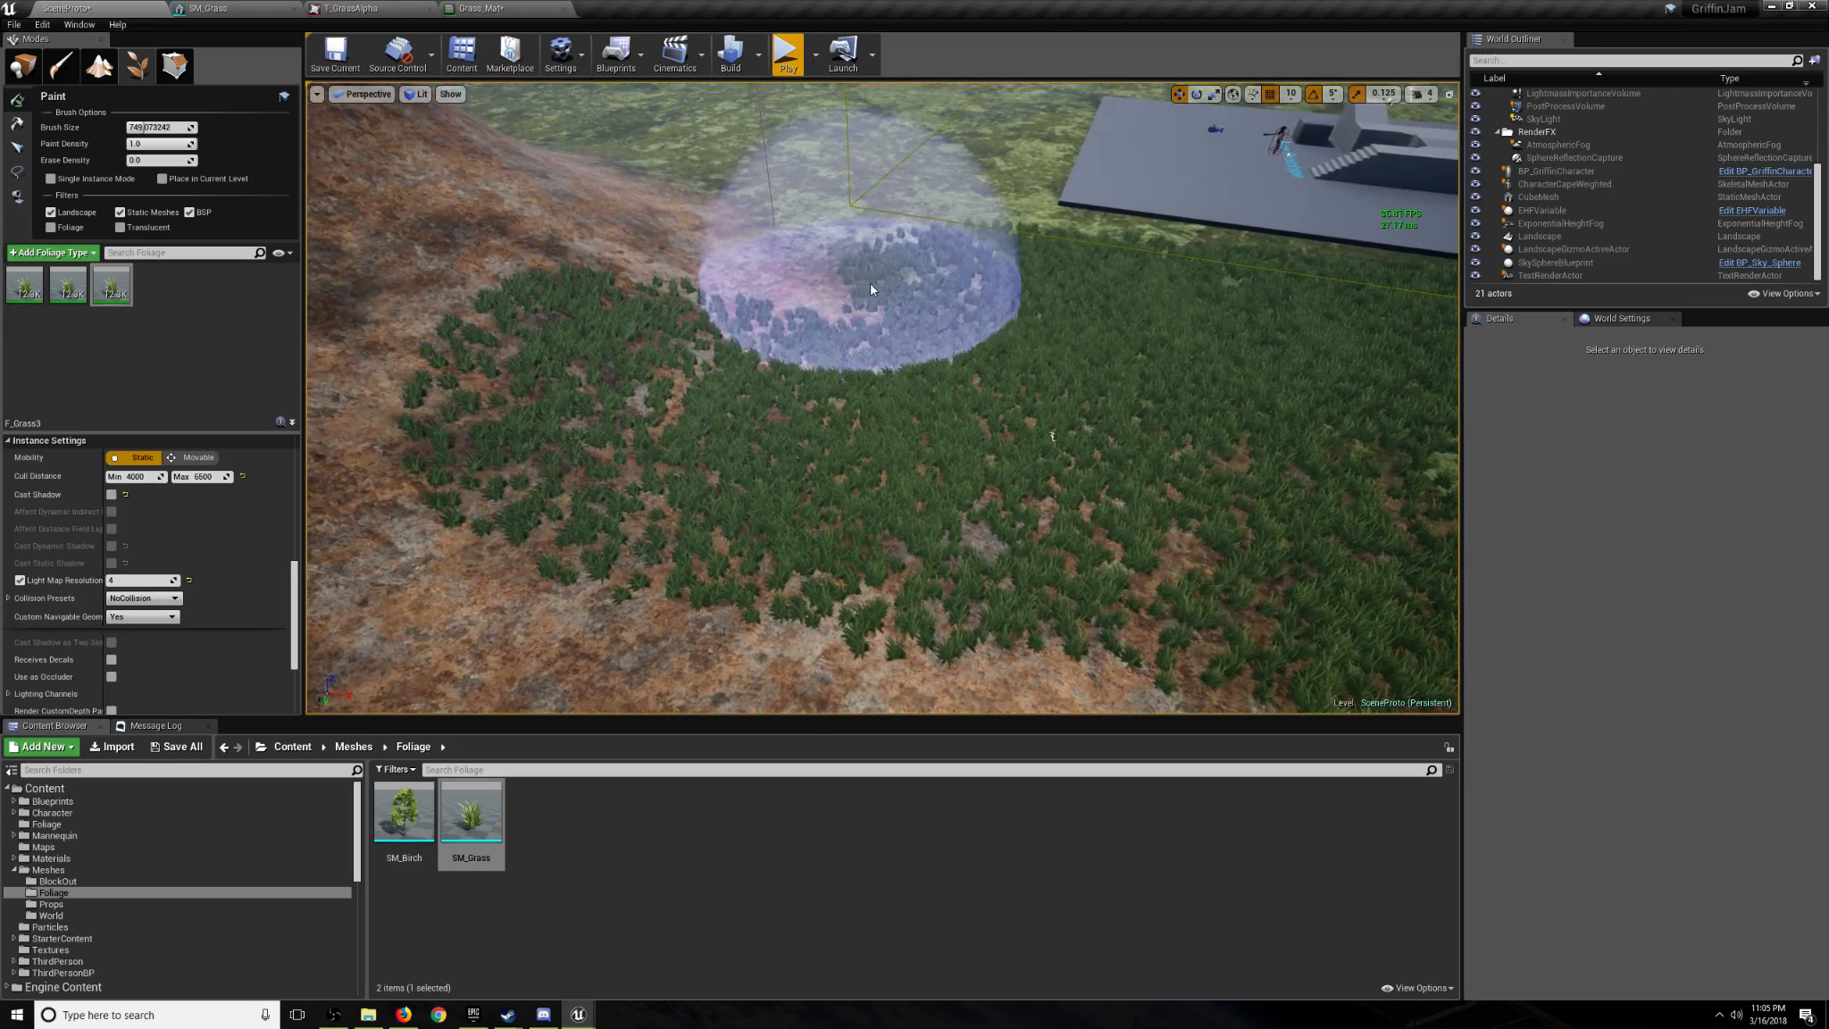
left_click_drag(873, 289, 916, 195)
mouse_move(917, 194)
right_mouse_down()
mouse_move(933, 192)
mouse_move(933, 108)
mouse_move(916, 105)
mouse_move(921, 215)
right_mouse_up()
key("w")
key("s")
mouse_move(938, 375)
left_mouse_down()
mouse_move(895, 323)
mouse_move(919, 255)
left_mouse_up()
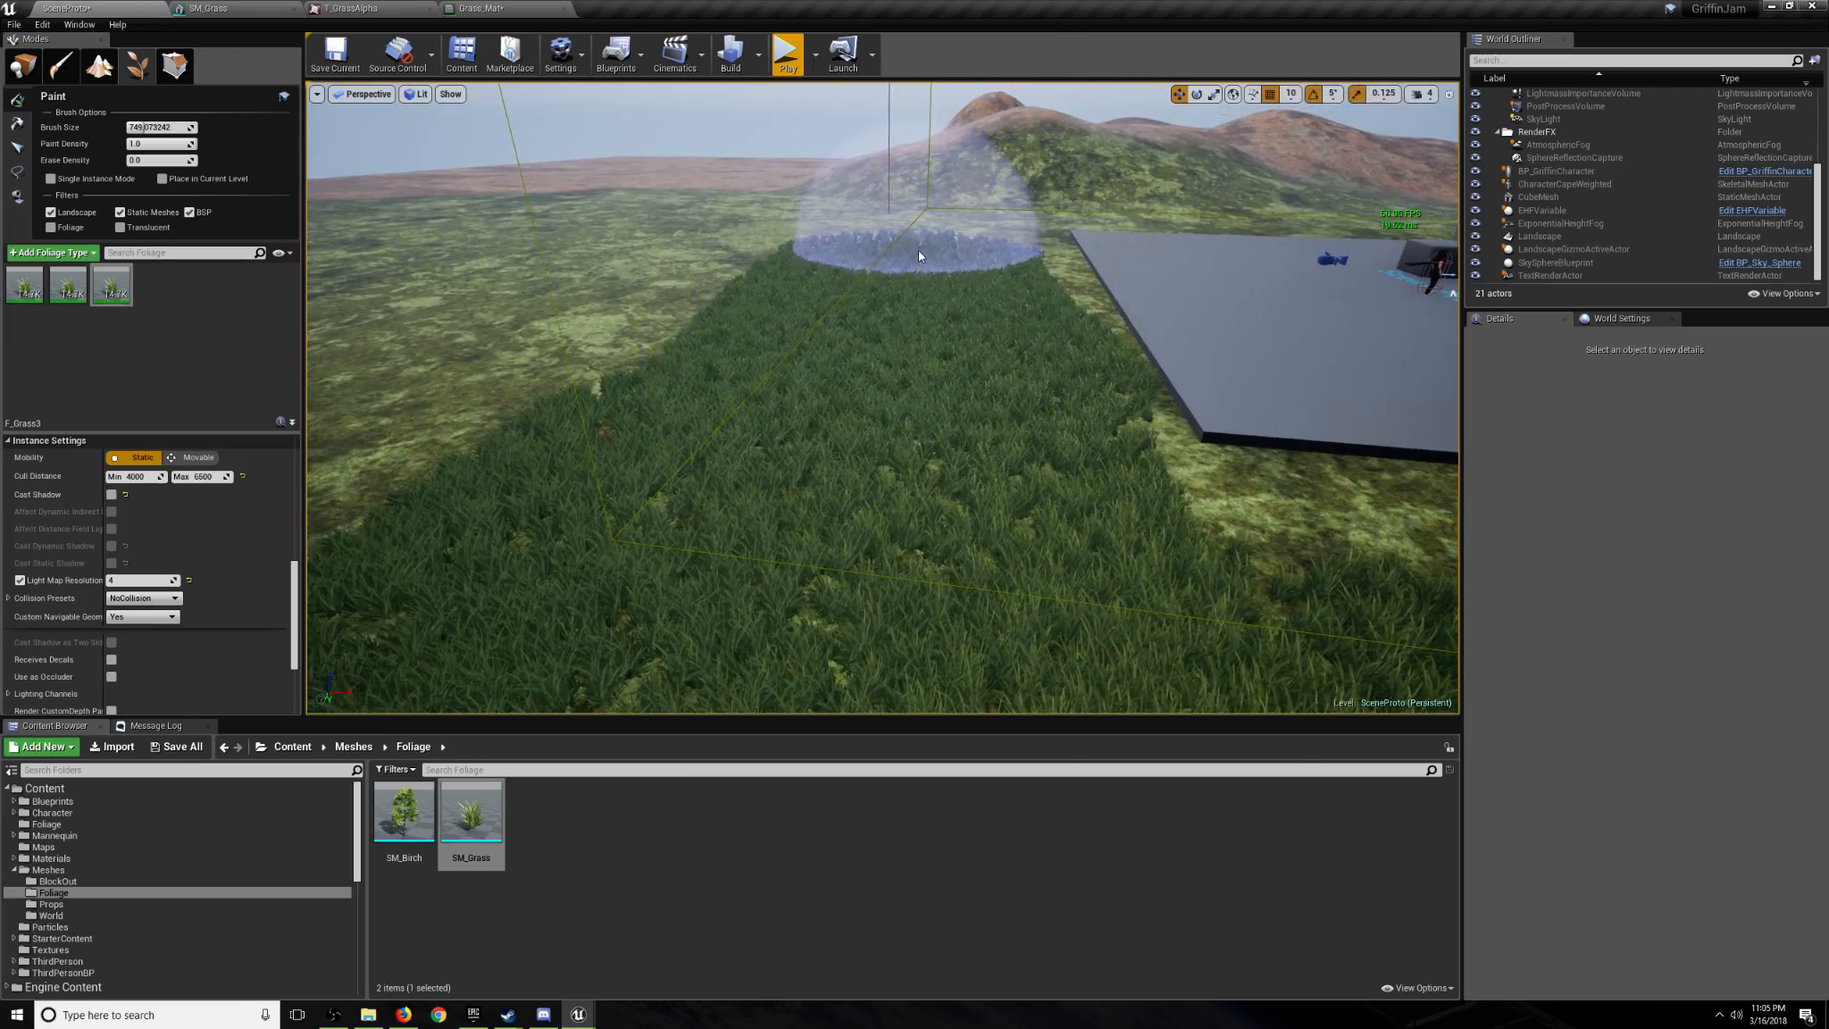
Continue painting grass around the platform's corner and over the green ground beyond it.
mouse_move(924, 277)
right_mouse_down()
mouse_move(831, 349)
mouse_move(670, 367)
mouse_move(661, 330)
right_mouse_up()
key("s")
left_click_drag(980, 351, 1219, 482)
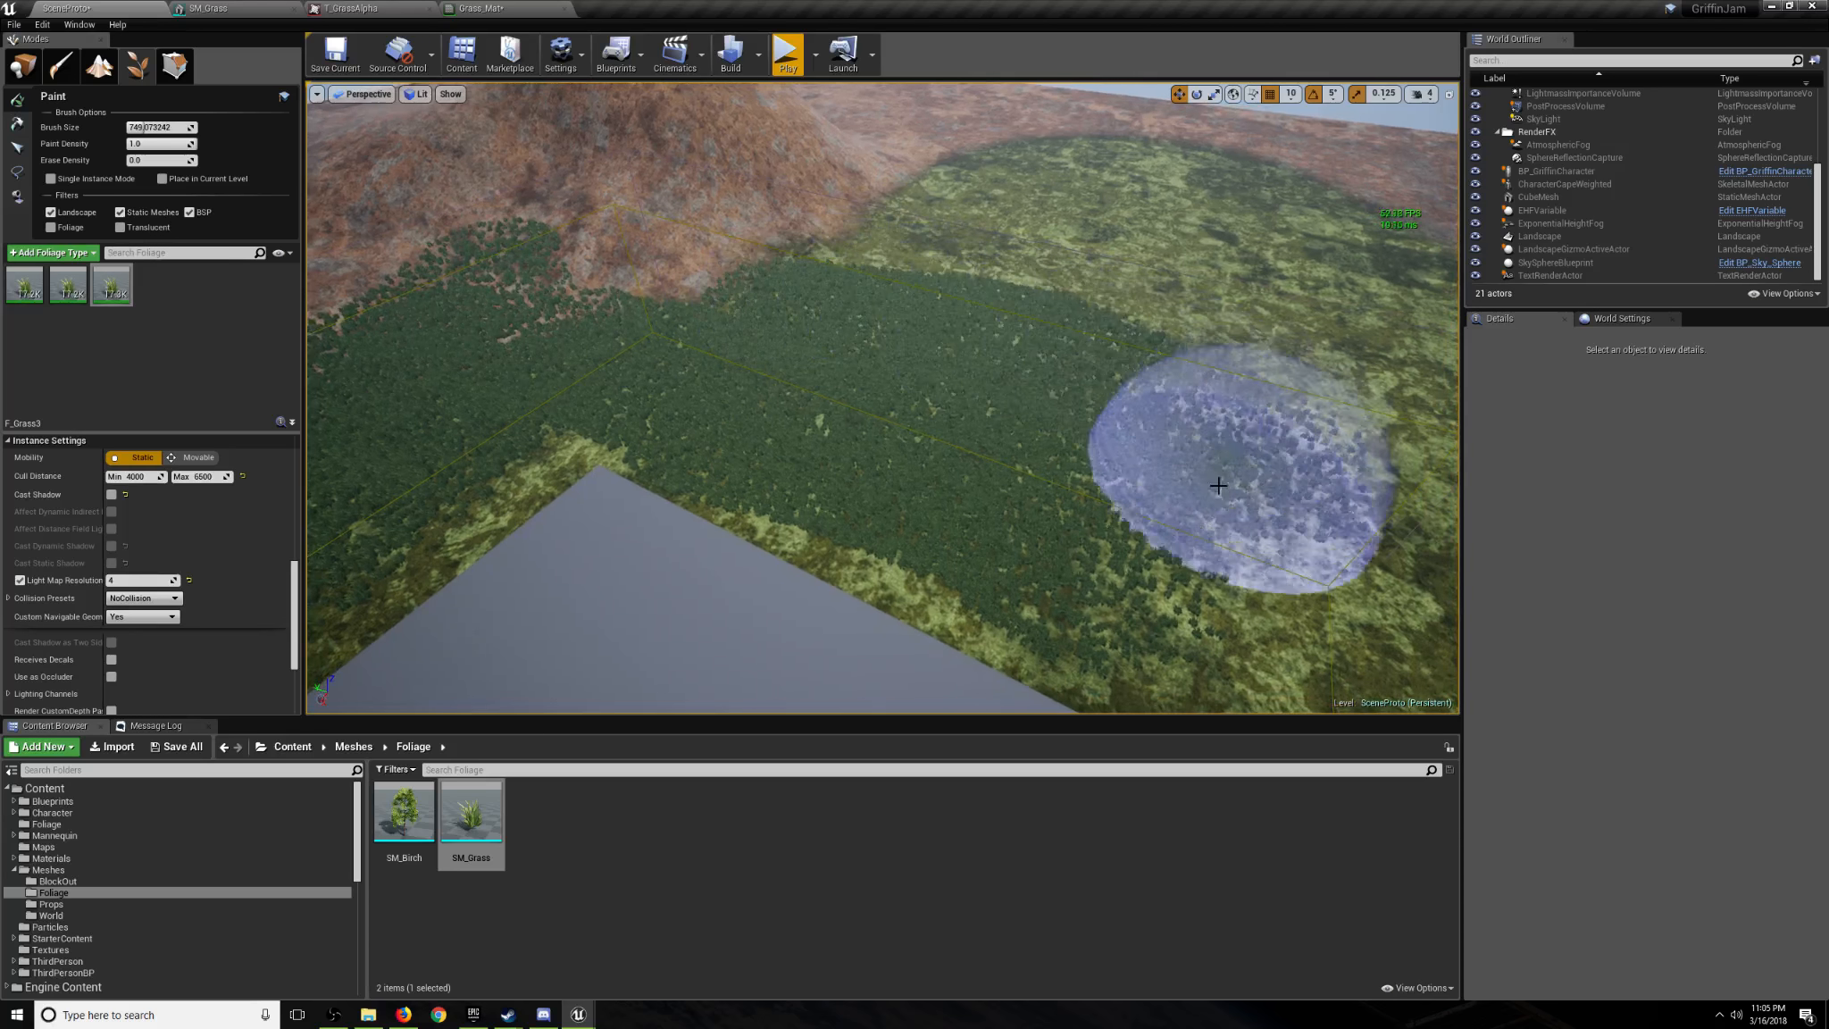
key("s")
right_click_drag(1220, 482, 1286, 504)
mouse_move(1027, 501)
left_mouse_down()
mouse_move(1142, 488)
mouse_move(1170, 455)
left_mouse_up()
mouse_move(1170, 456)
right_mouse_down()
mouse_move(1175, 366)
mouse_move(1161, 465)
mouse_move(992, 322)
mouse_move(884, 348)
mouse_move(786, 313)
mouse_move(625, 317)
mouse_move(590, 299)
mouse_move(402, 348)
right_mouse_up()
key("w")
key("w")
key("w")
mouse_move(885, 398)
right_mouse_down()
mouse_move(759, 384)
mouse_move(625, 407)
mouse_move(500, 380)
mouse_move(384, 384)
mouse_move(740, 402)
right_mouse_up()
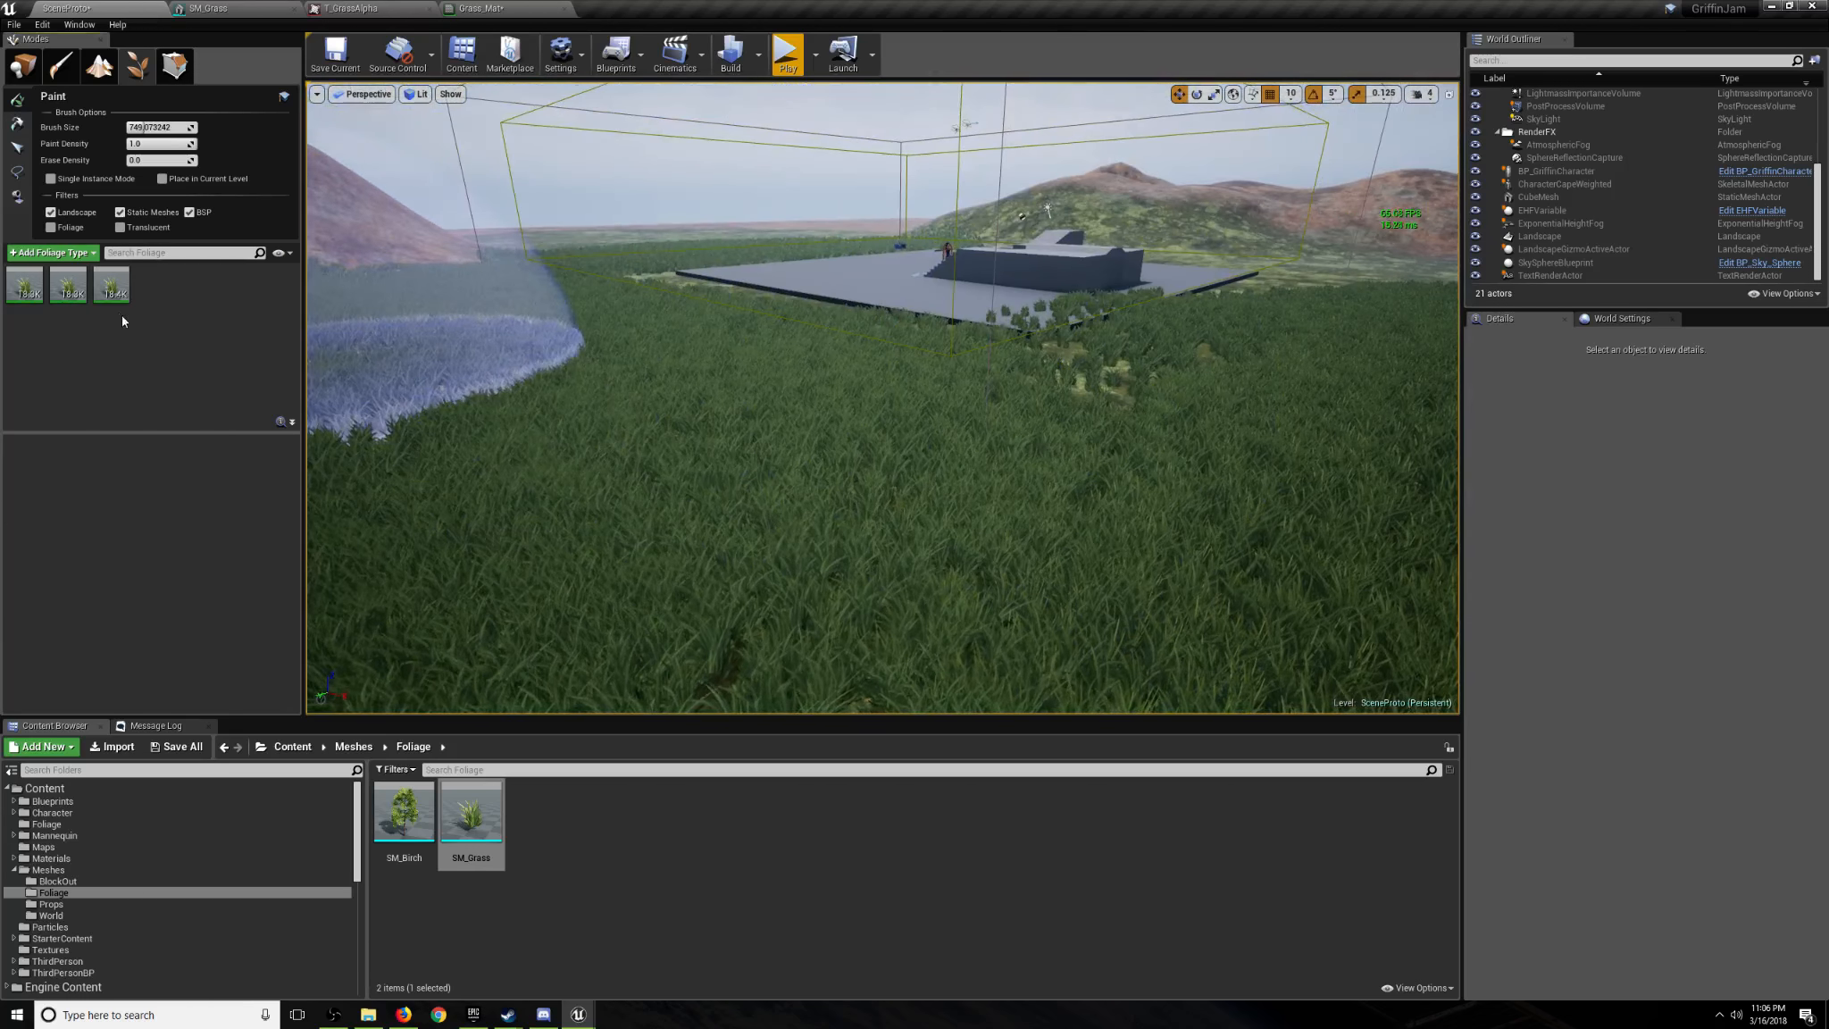
Enable density scaling for the grass foliage types and save the SceneProto map.
left_click(111, 298)
scroll(183, 548, "down", 5)
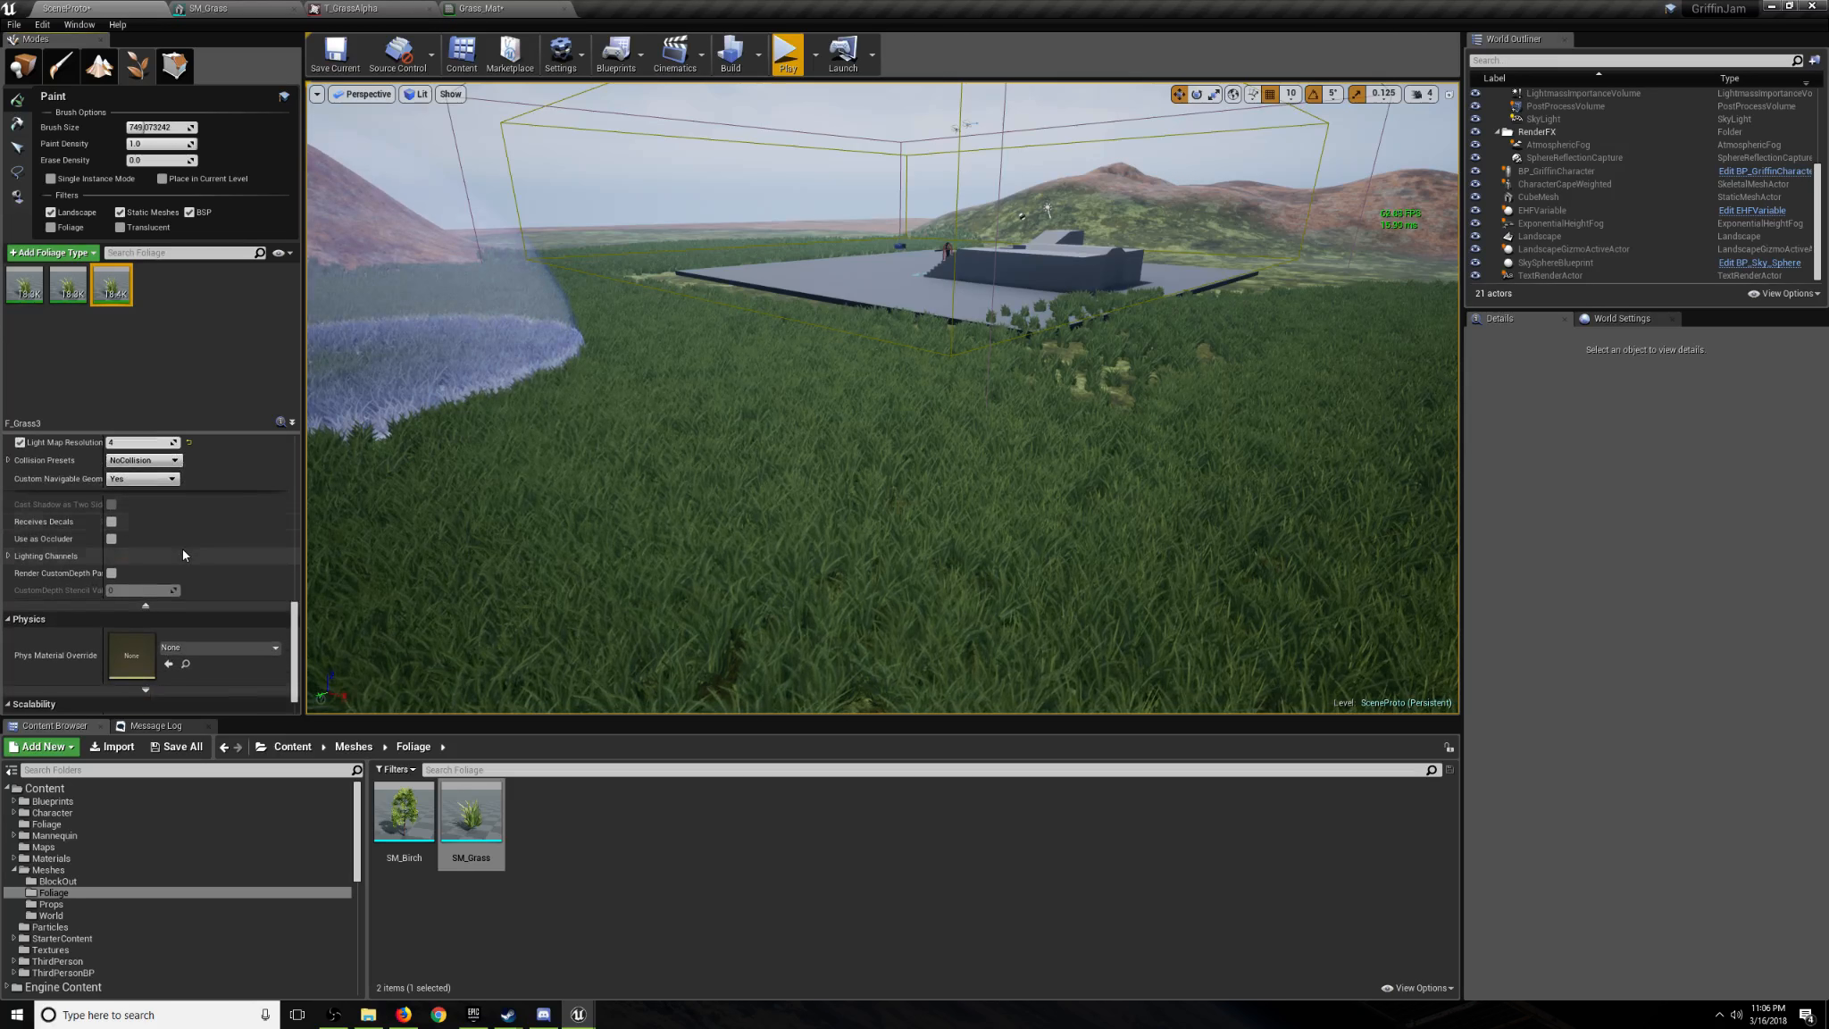
scroll(183, 554, "down", 1)
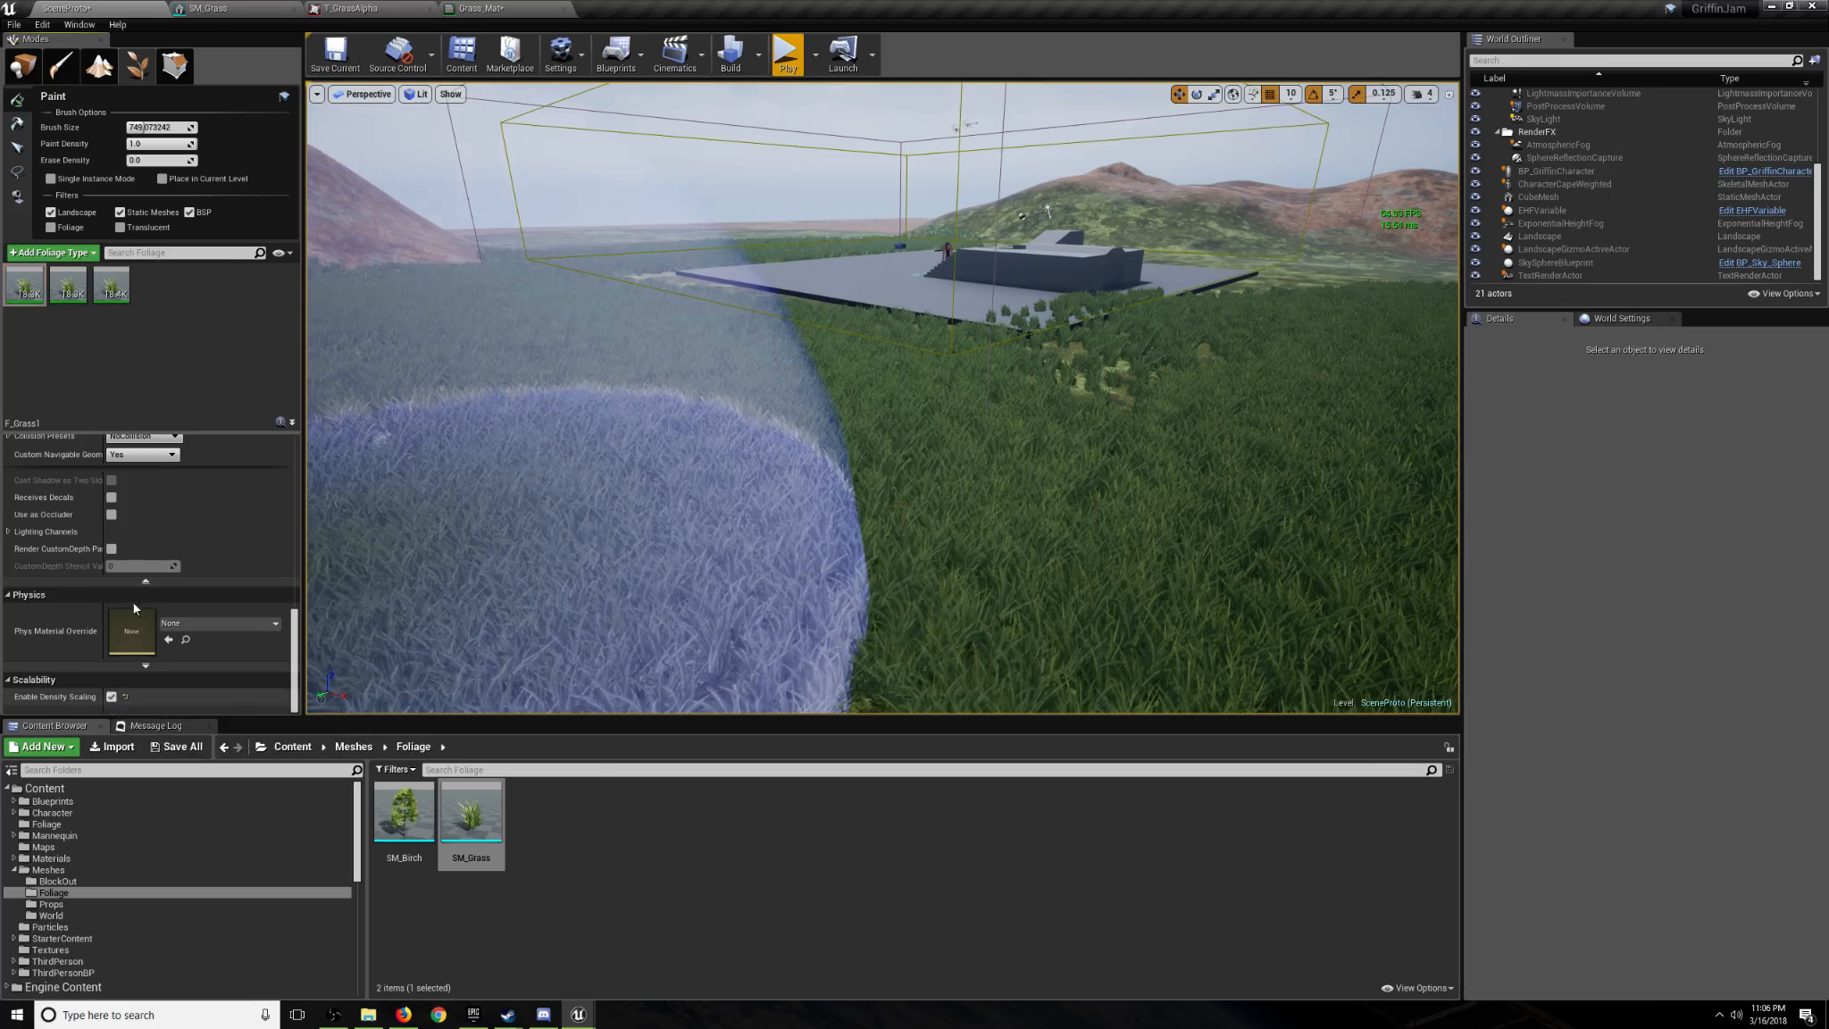
left_click(194, 349)
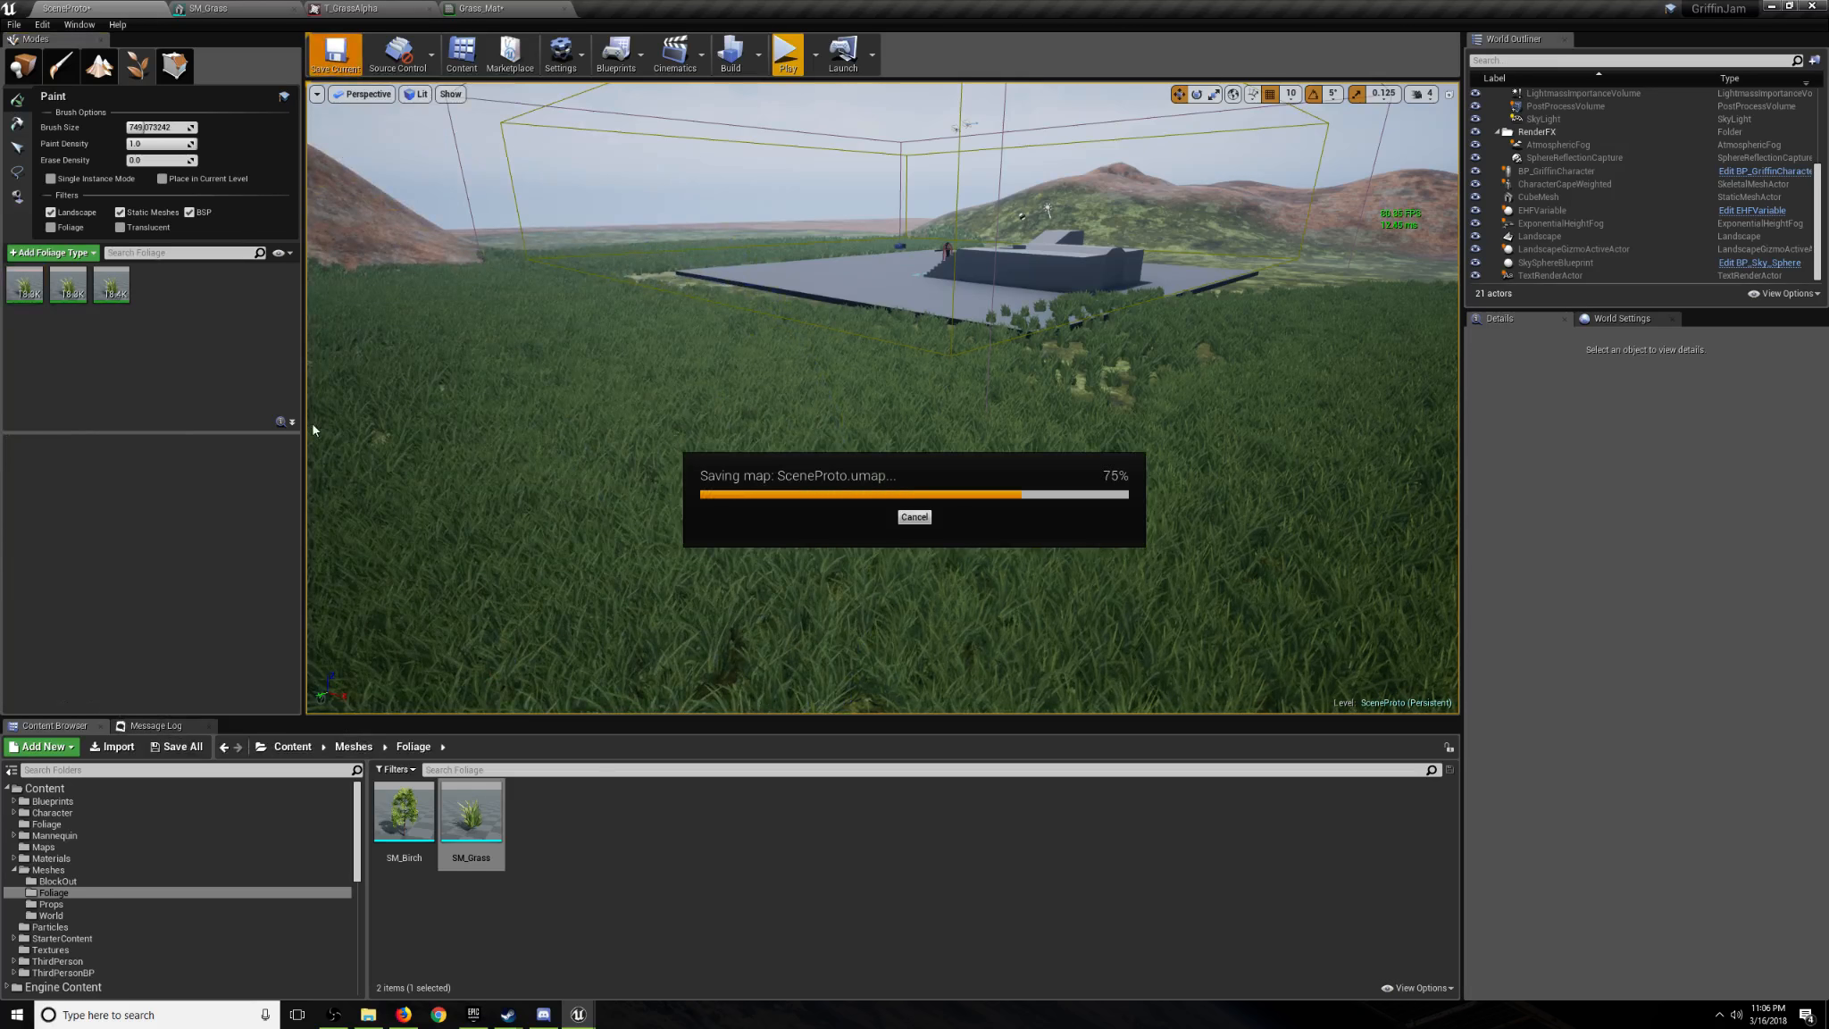
Set the foliage quality to Epic in the engine scalability settings.
mouse_move(562, 402)
right_mouse_down()
mouse_move(509, 379)
mouse_move(572, 379)
mouse_move(562, 402)
right_mouse_up()
key("w")
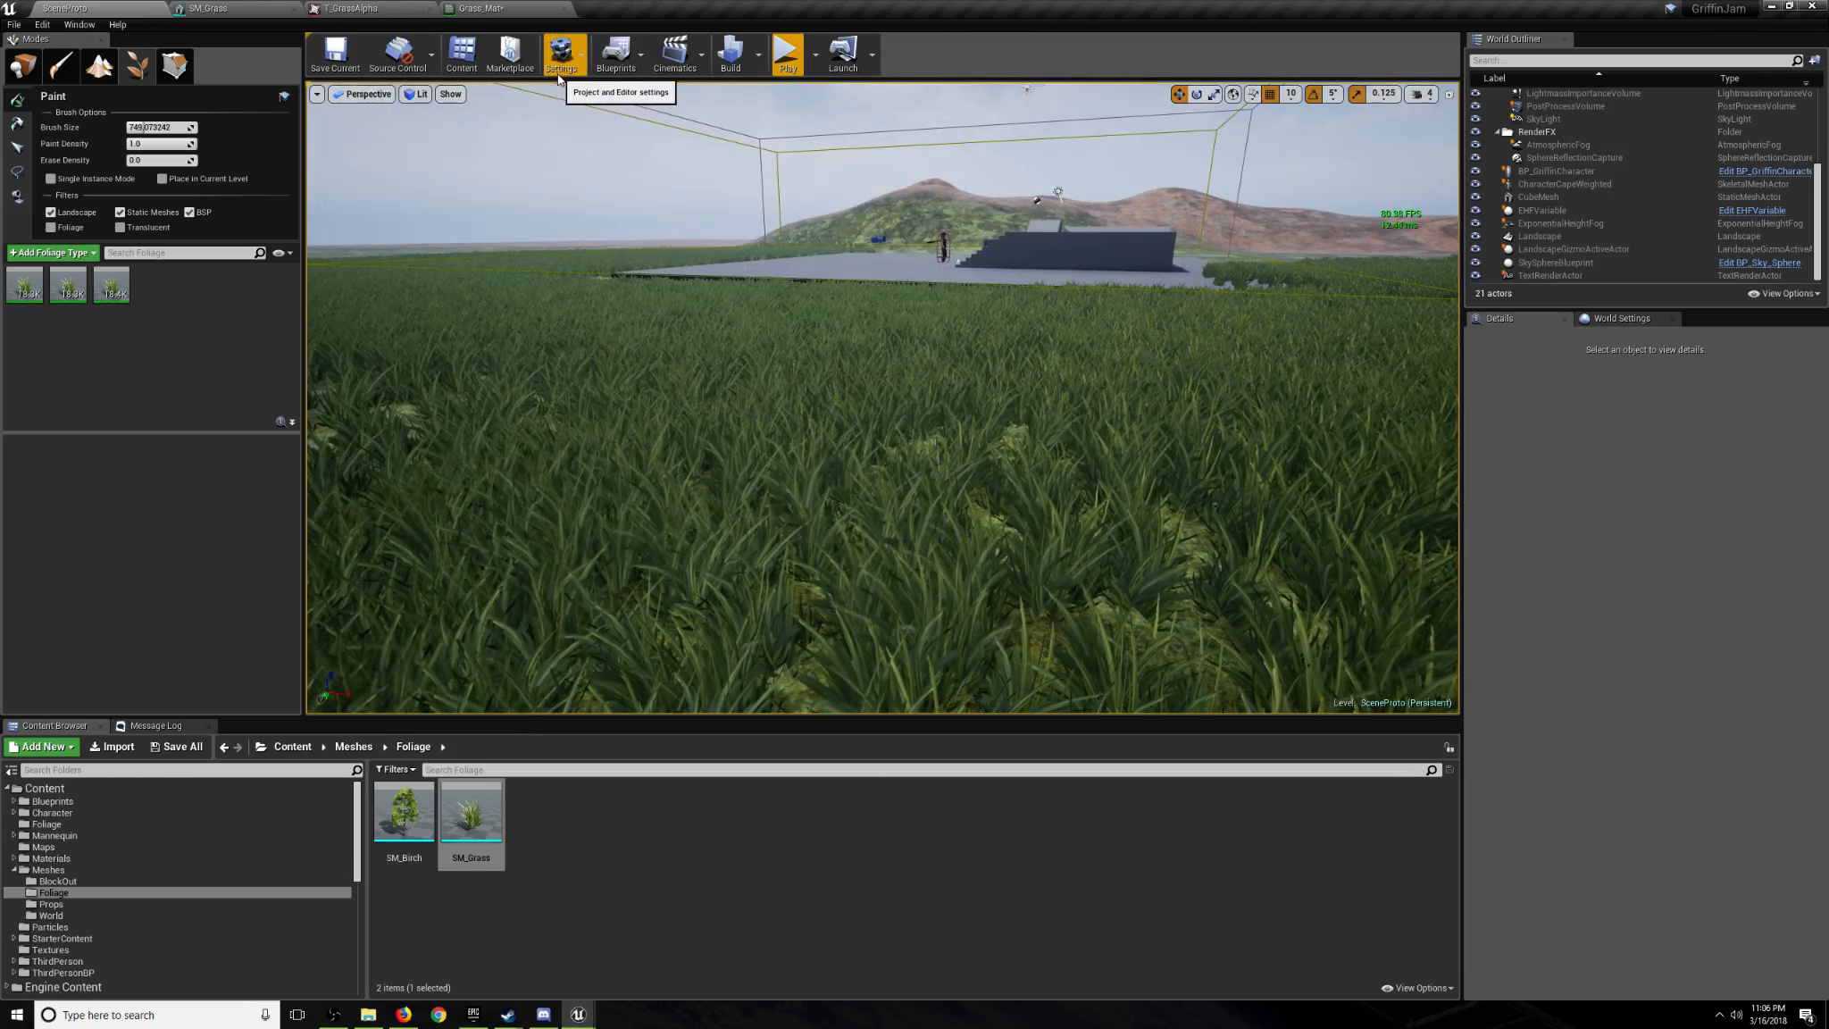
left_click(585, 59)
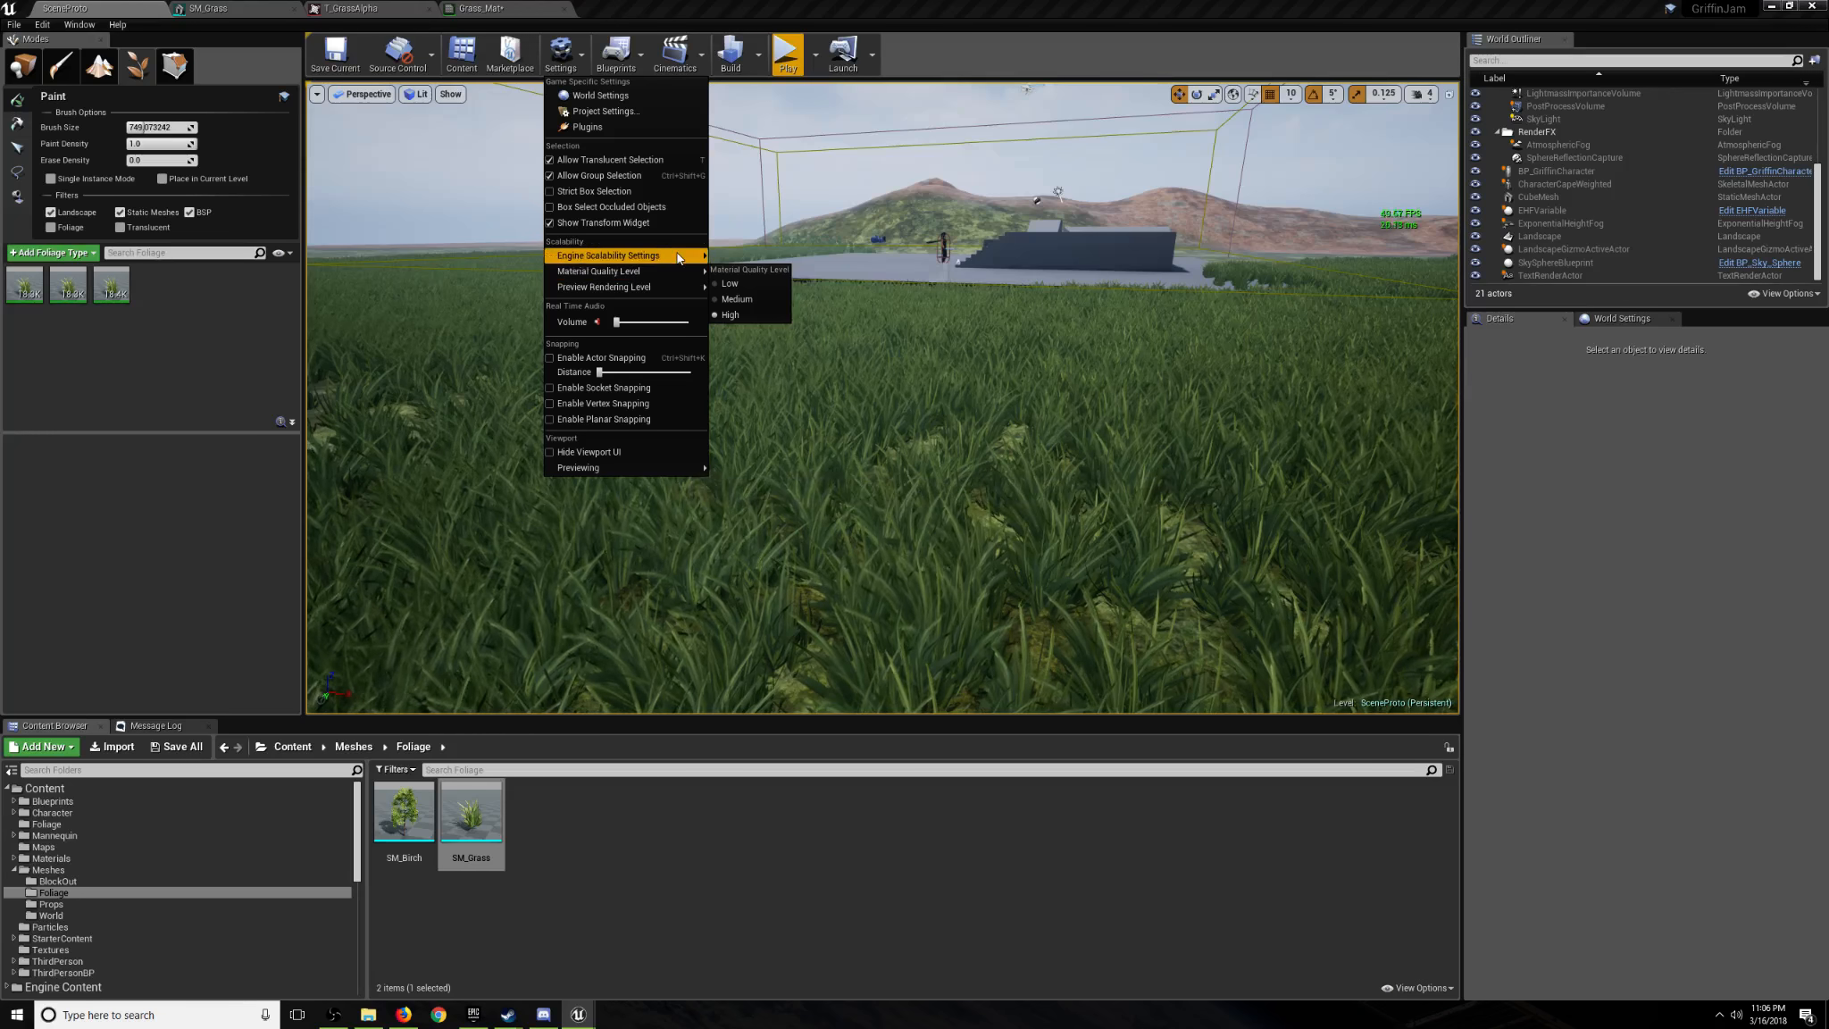
mouse_move(679, 258)
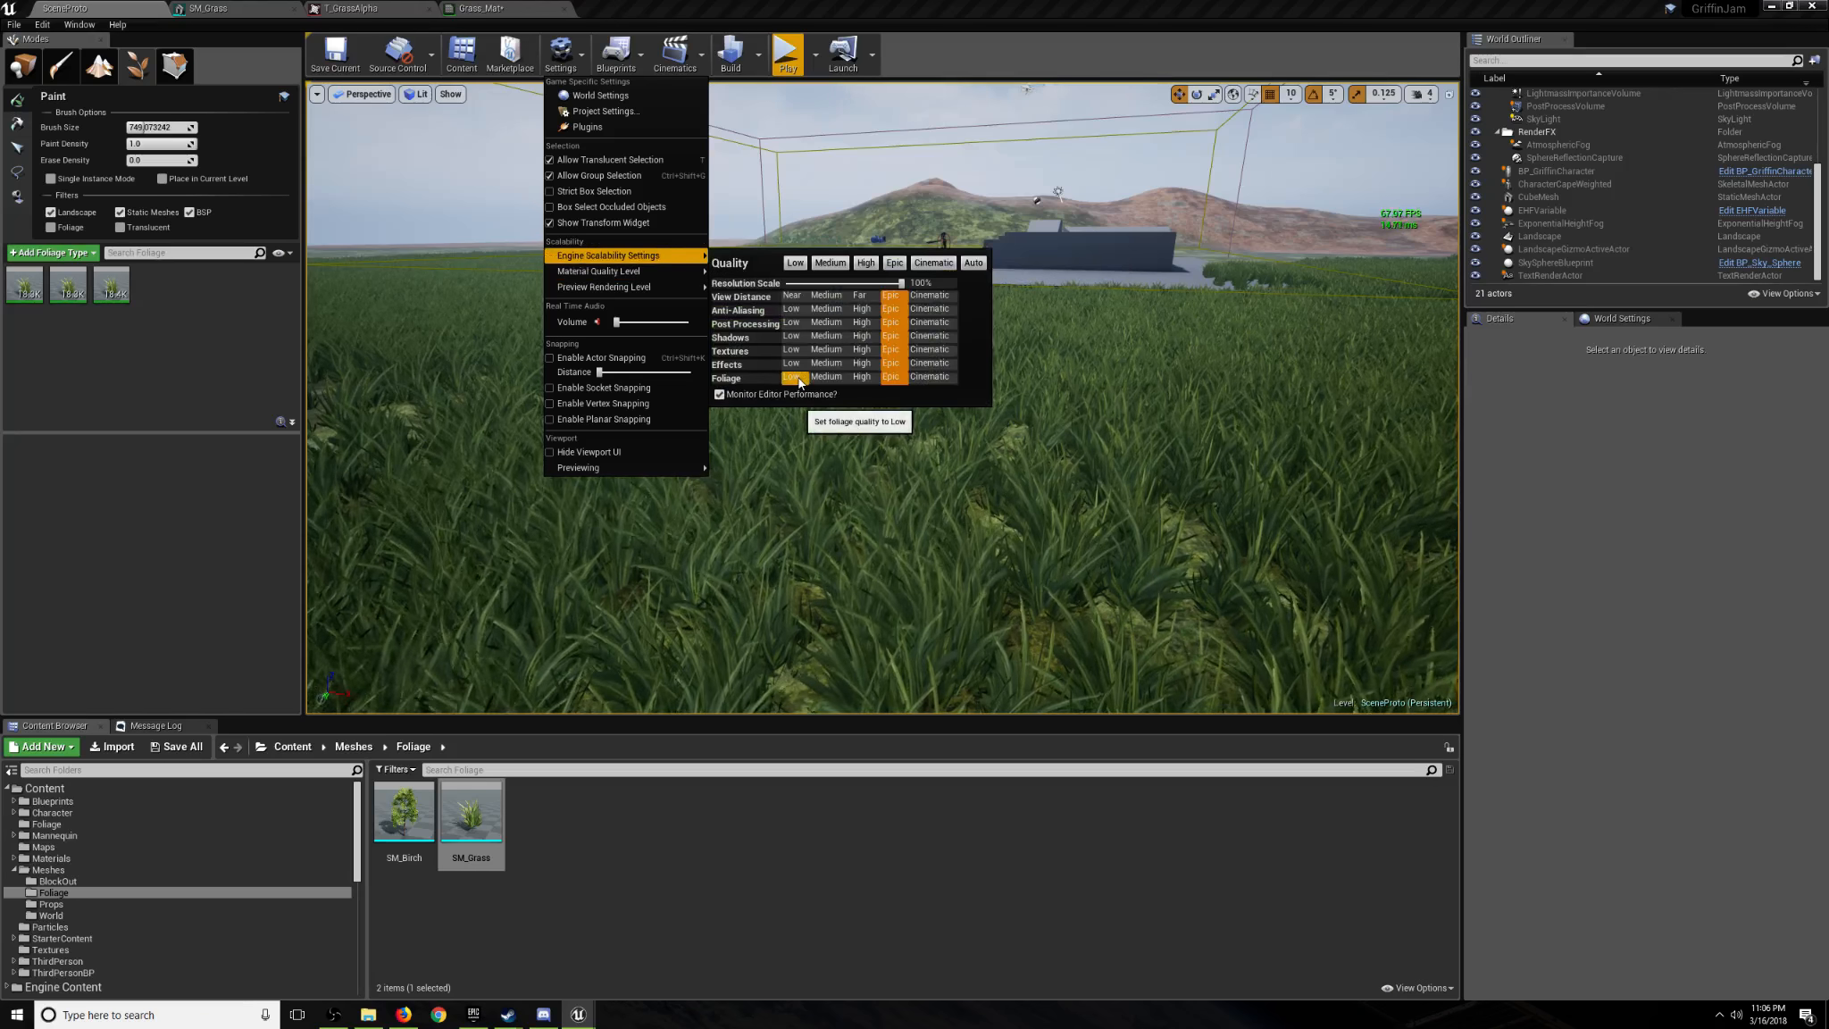
left_click(883, 382)
Paint grass over the bare green ground on the platform's uncovered side.
key("e")
right_click_drag(903, 455, 862, 486)
right_click_drag(652, 358, 464, 278)
key("w")
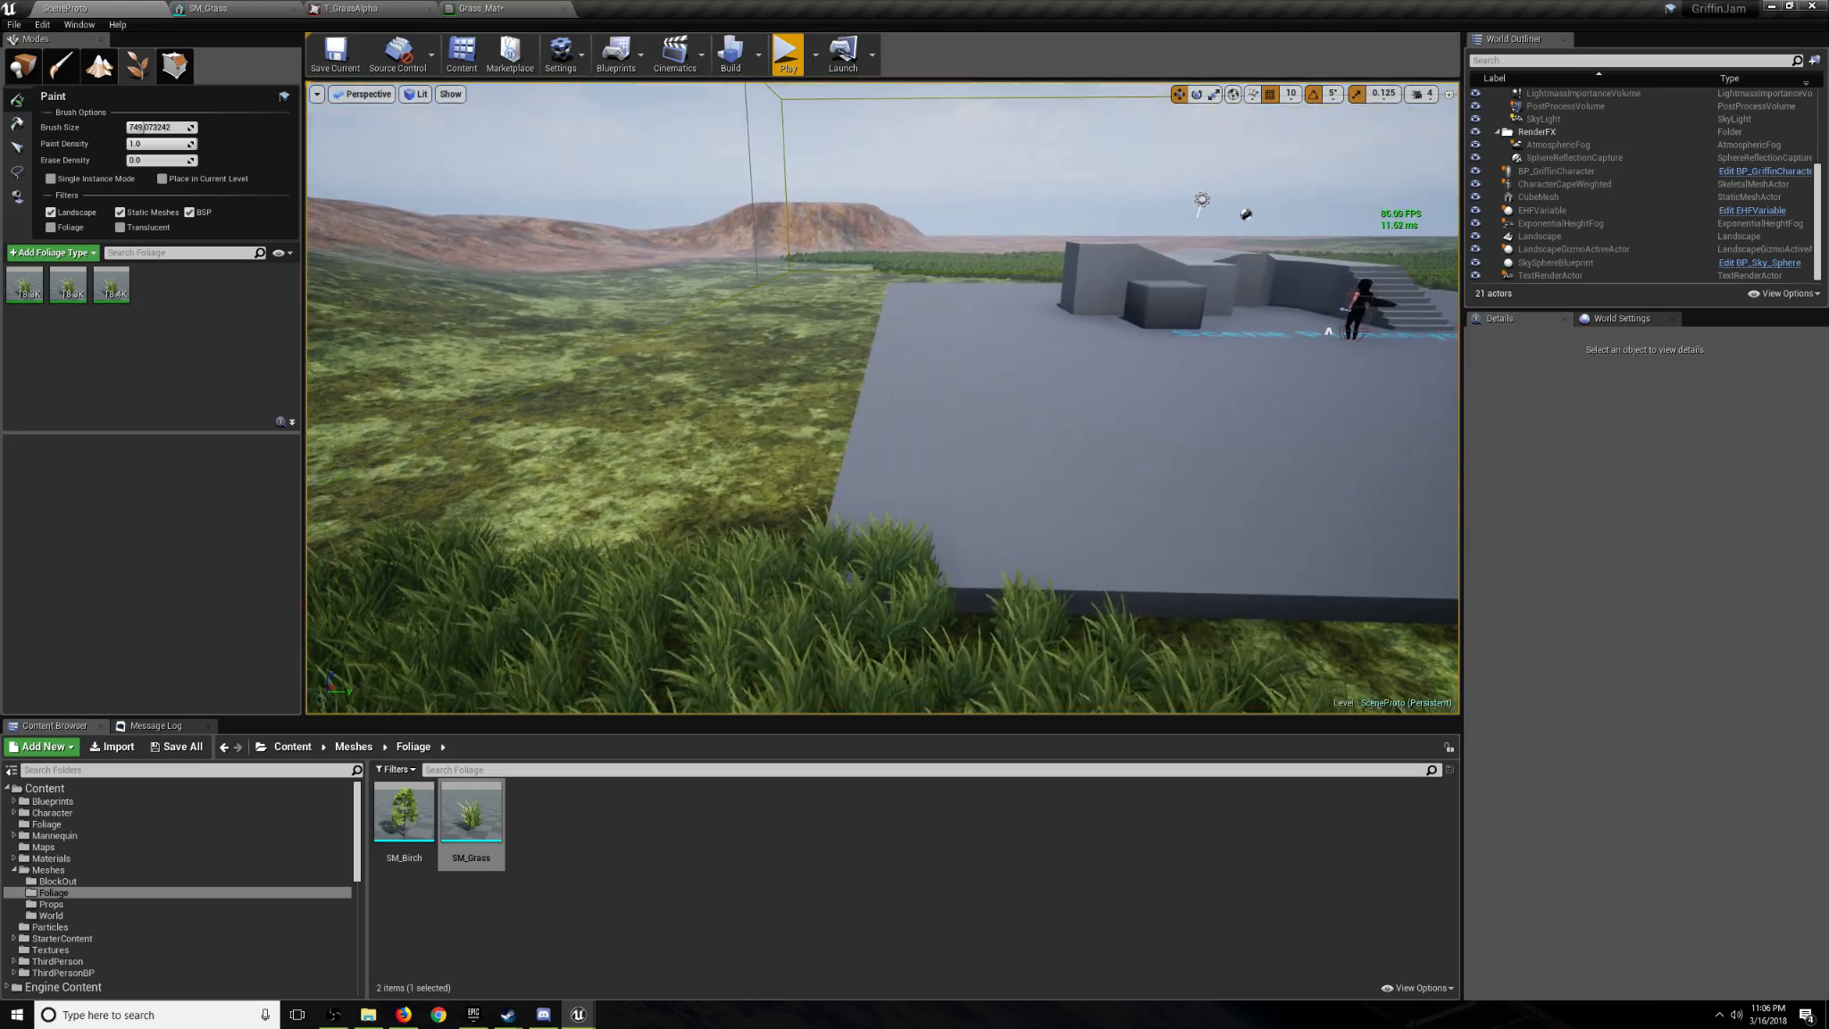
mouse_move(709, 377)
right_mouse_down()
mouse_move(777, 411)
mouse_move(750, 409)
right_mouse_up()
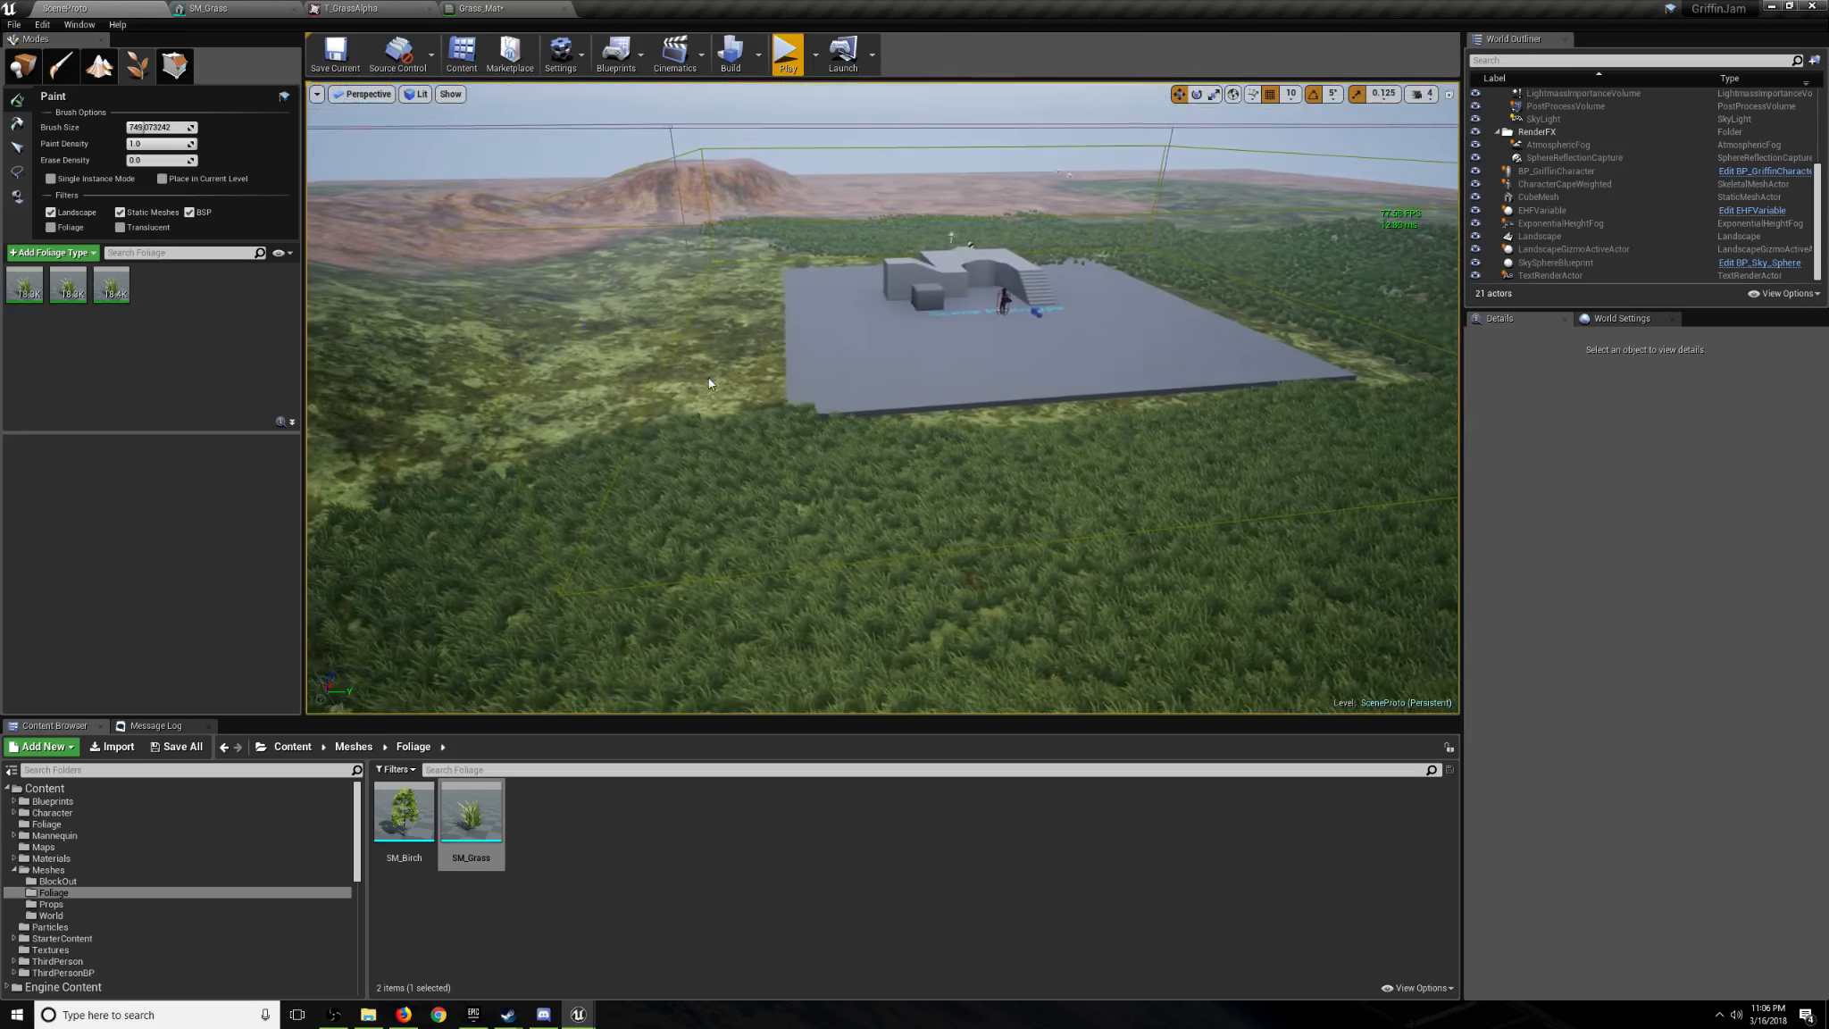
mouse_move(709, 377)
left_mouse_down()
mouse_move(643, 376)
mouse_move(687, 335)
left_mouse_up()
mouse_move(688, 335)
right_mouse_down()
mouse_move(616, 286)
mouse_move(411, 402)
right_mouse_up()
mouse_move(687, 335)
left_mouse_down()
mouse_move(788, 327)
mouse_move(1158, 376)
left_mouse_up()
Fill the remaining gaps in the grass around the platform's corner and towards the flat-topped hill.
mouse_move(1091, 376)
right_mouse_down()
mouse_move(1197, 366)
mouse_move(1152, 374)
right_mouse_up()
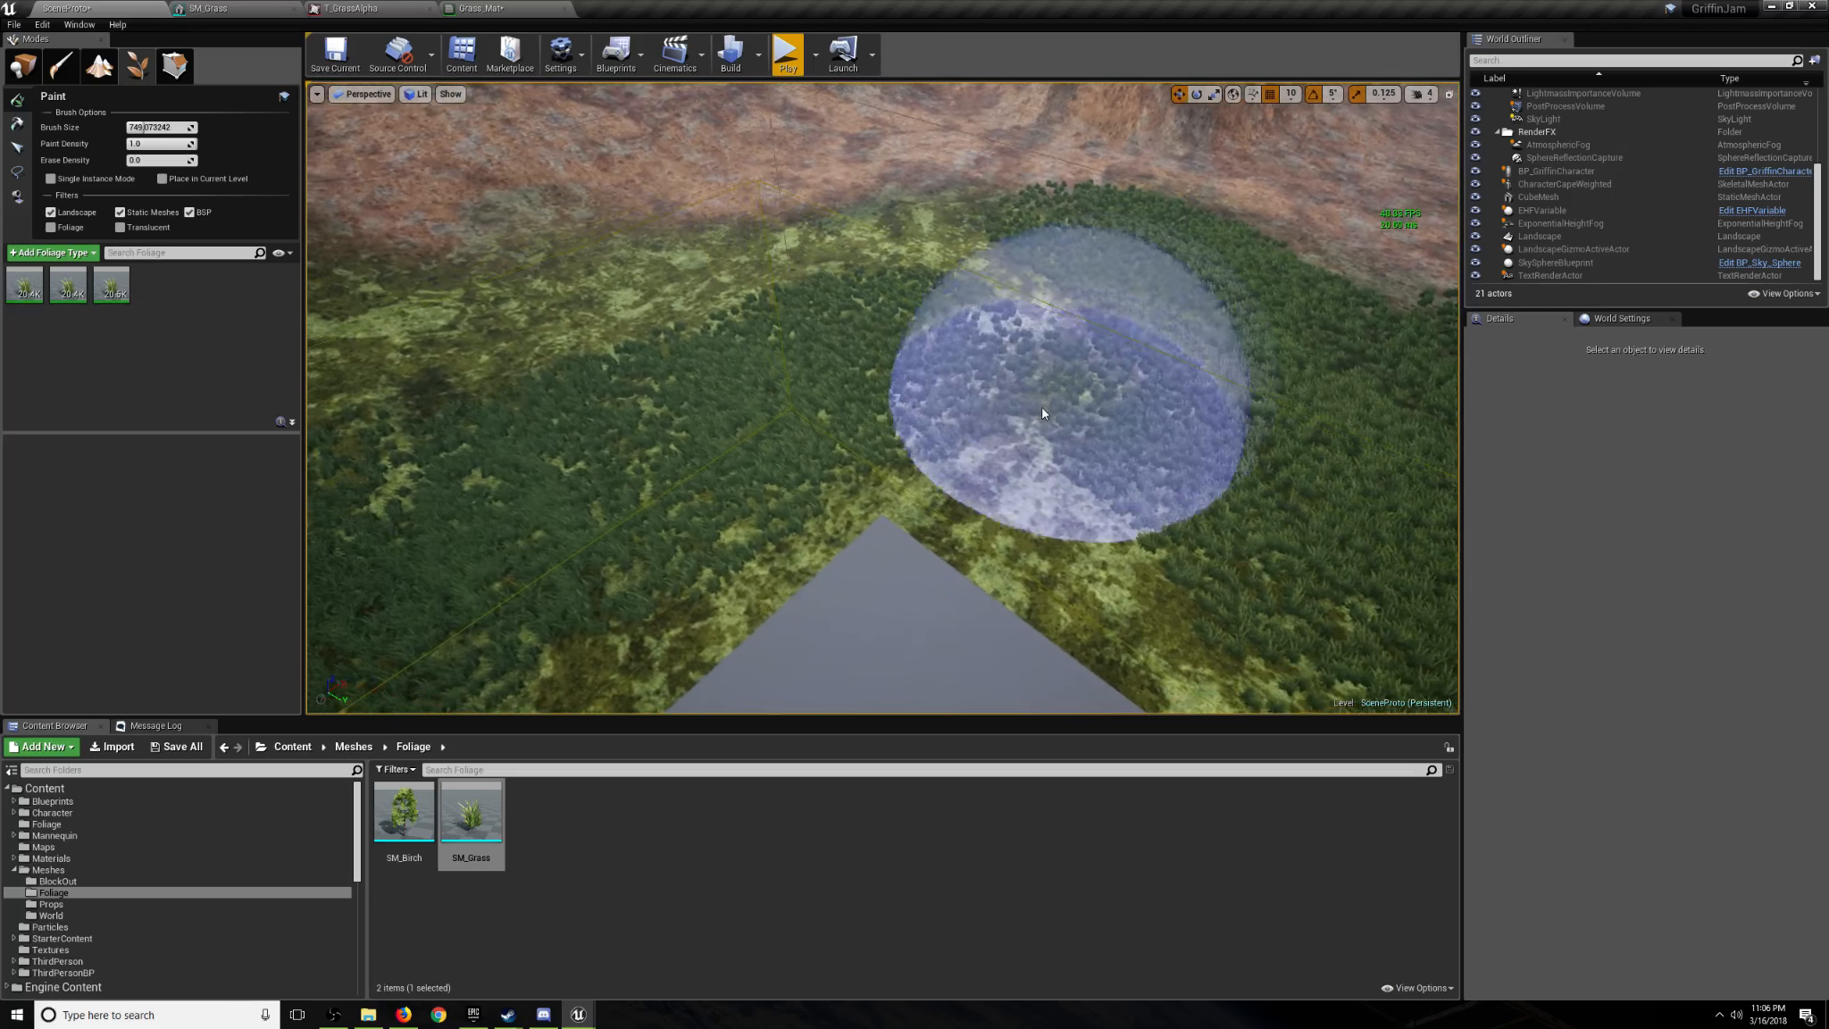
left_click_drag(1052, 400, 1124, 422)
mouse_move(1124, 421)
right_mouse_down()
mouse_move(1269, 385)
mouse_move(1250, 386)
right_mouse_up()
left_click_drag(1107, 415, 634, 377)
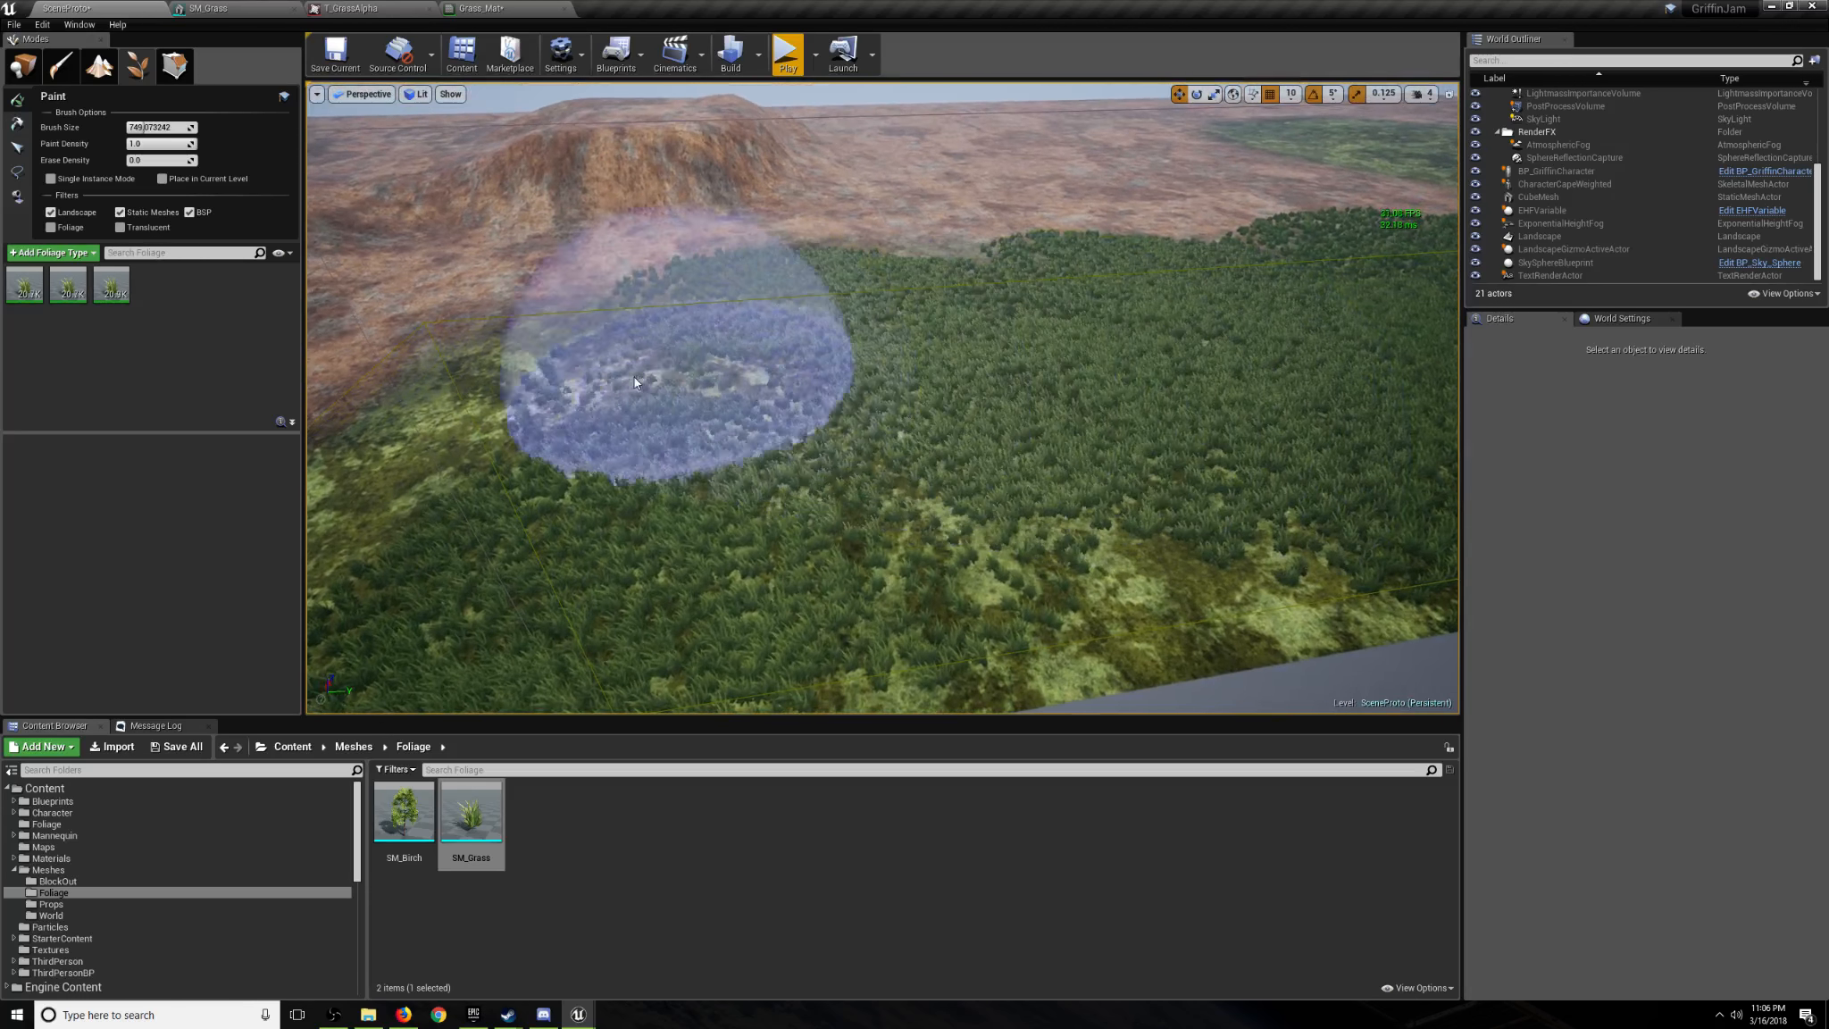
right_click_drag(634, 377, 429, 386)
mouse_move(634, 377)
left_mouse_down()
mouse_move(893, 371)
mouse_move(607, 427)
left_mouse_up()
right_click_drag(608, 427, 393, 429)
left_click_drag(598, 429, 752, 400)
mouse_move(752, 400)
right_mouse_down()
mouse_move(688, 433)
mouse_move(638, 348)
mouse_move(357, 272)
mouse_move(286, 286)
mouse_move(187, 268)
mouse_move(617, 362)
mouse_move(612, 447)
mouse_move(770, 433)
right_mouse_up()
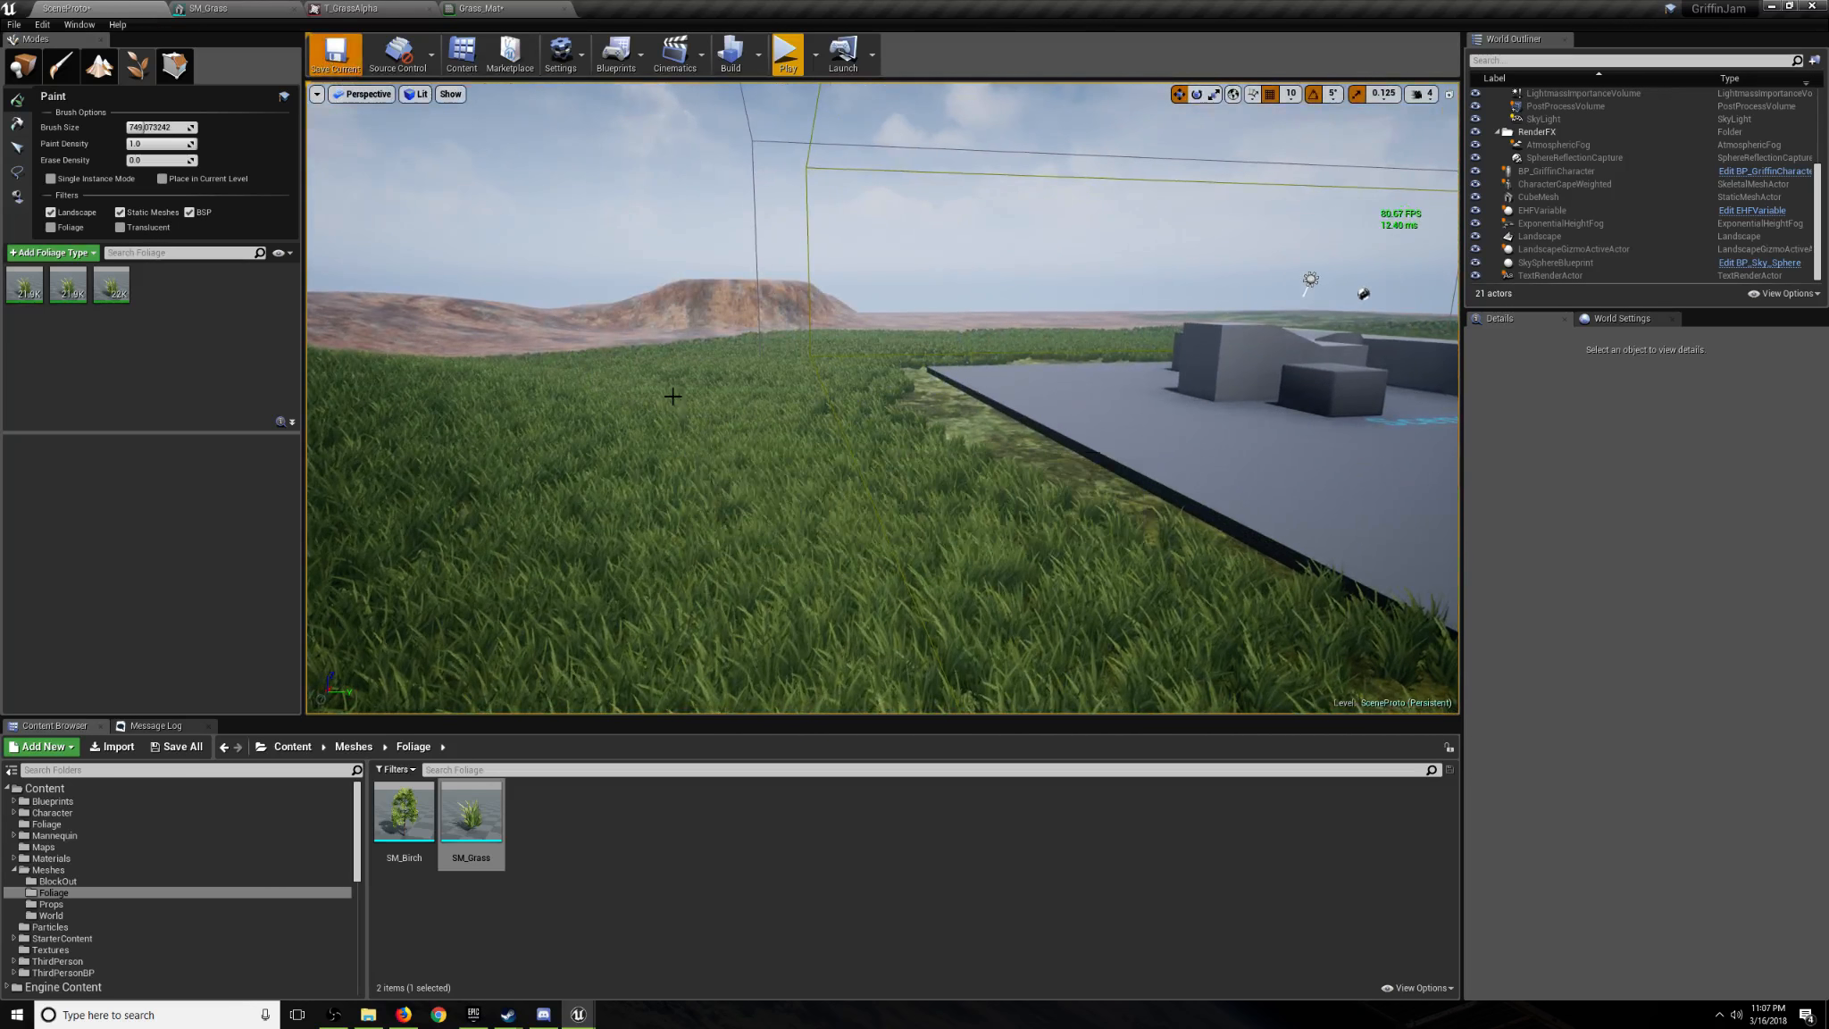